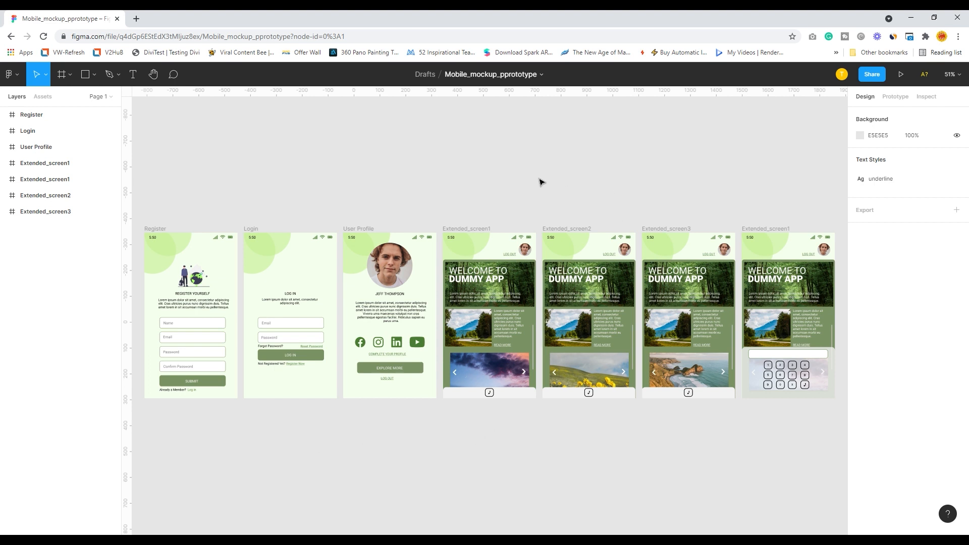
Step: Present the mobile mockup prototype and walk from the registration screen through login and the user profile to the welcome screen
click(900, 79)
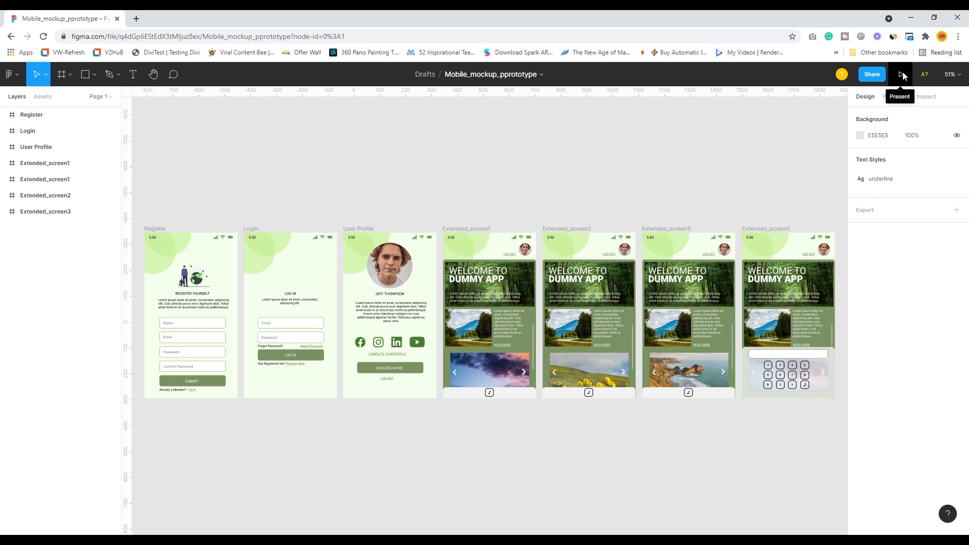
click(902, 78)
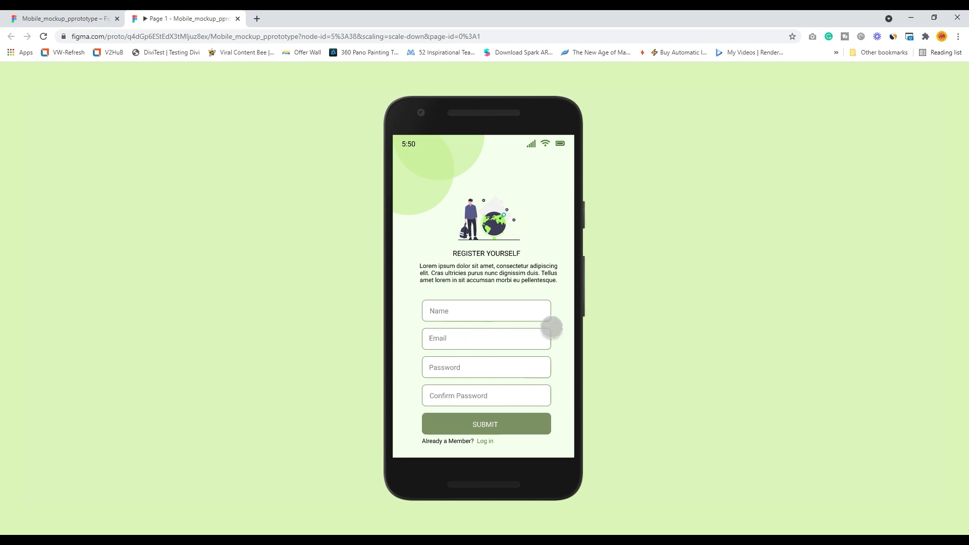
click(509, 441)
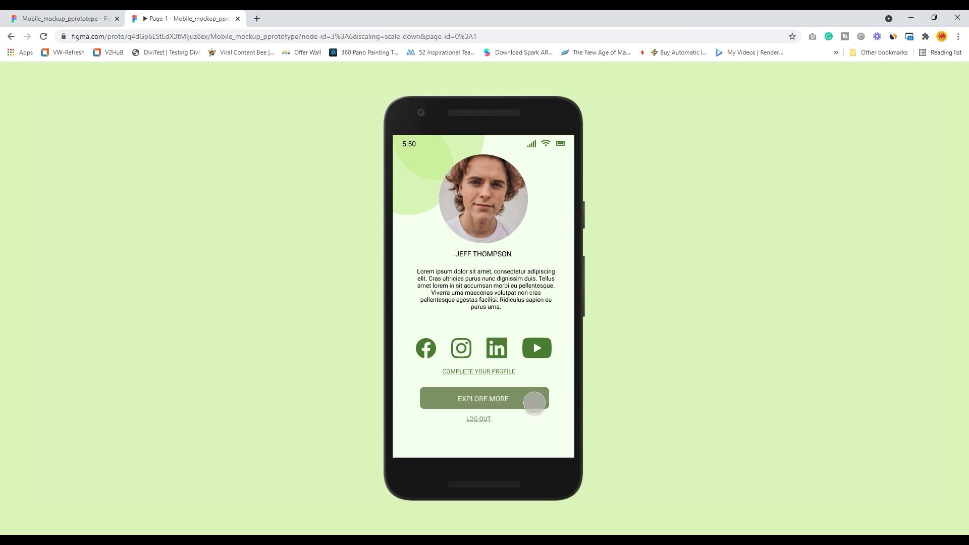
click(534, 410)
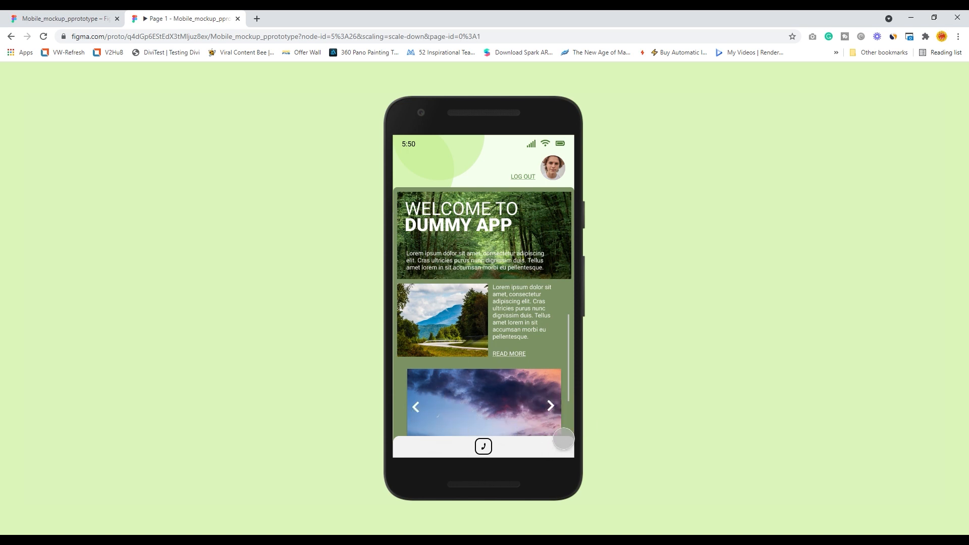
Step: Test the image carousel on the prototype's welcome screen by browsing forward and back through its pictures
click(563, 419)
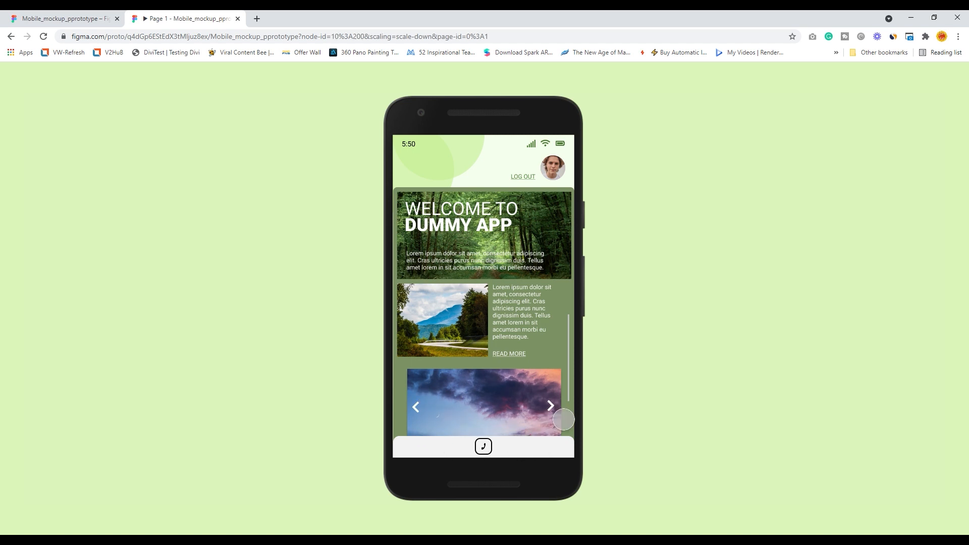
click(563, 419)
click(563, 419)
click(435, 422)
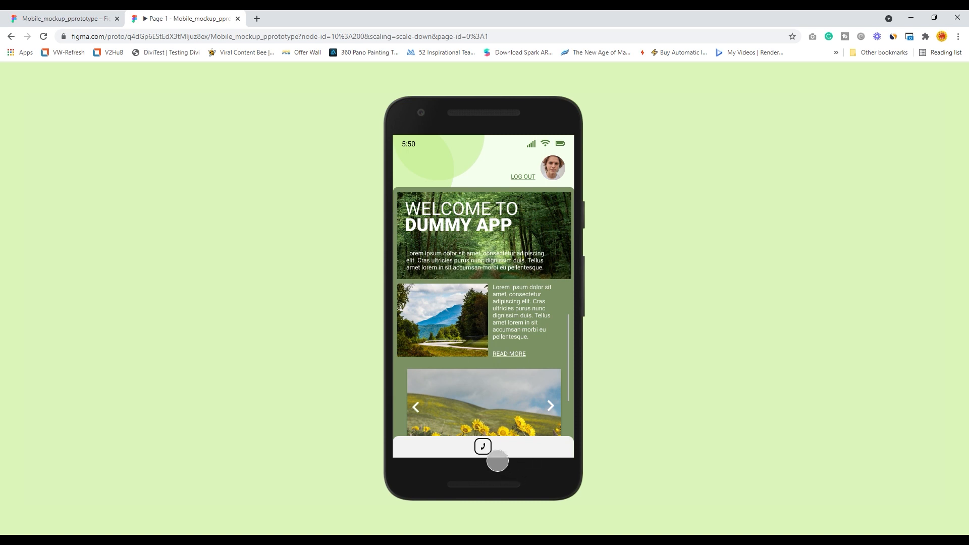
Step: Test the prototype's dial pad and log-out link, and close the preview
click(497, 461)
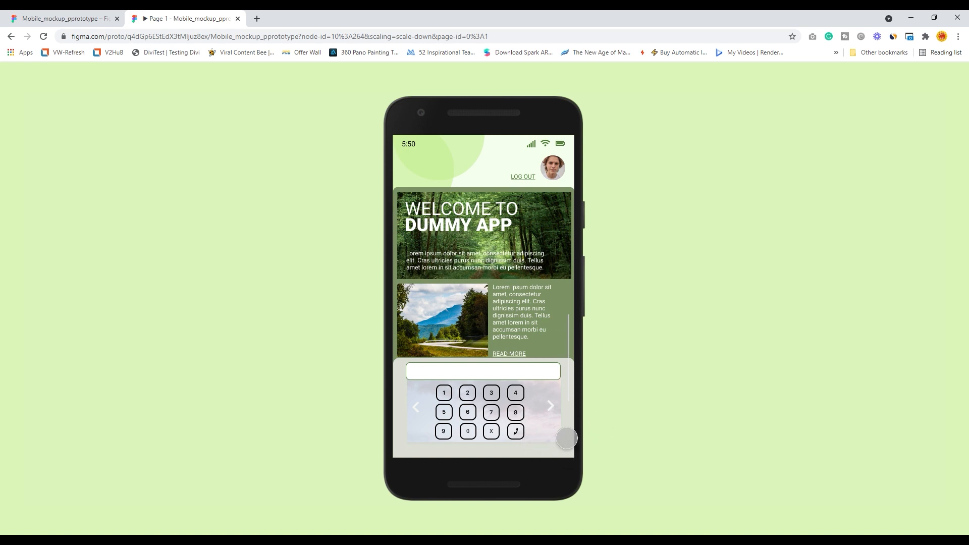
click(570, 451)
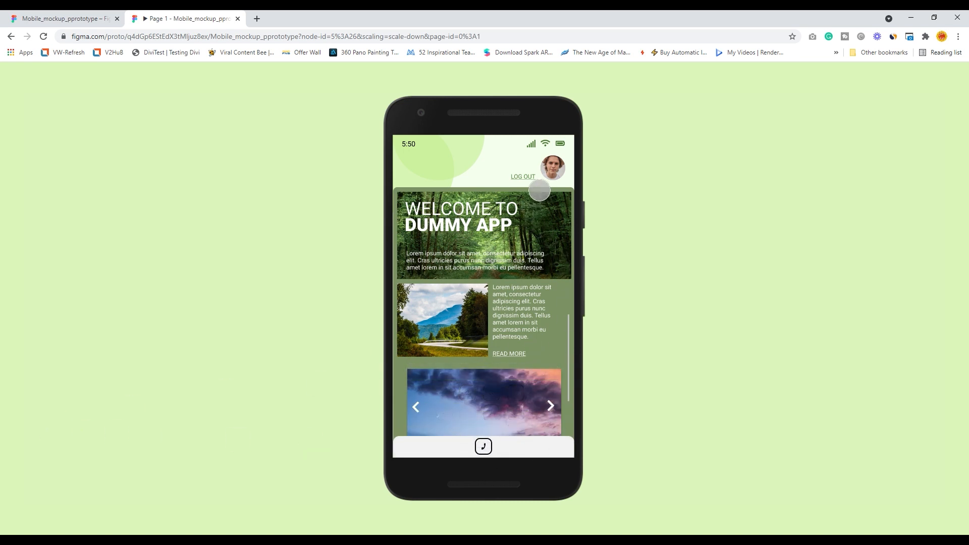
click(538, 189)
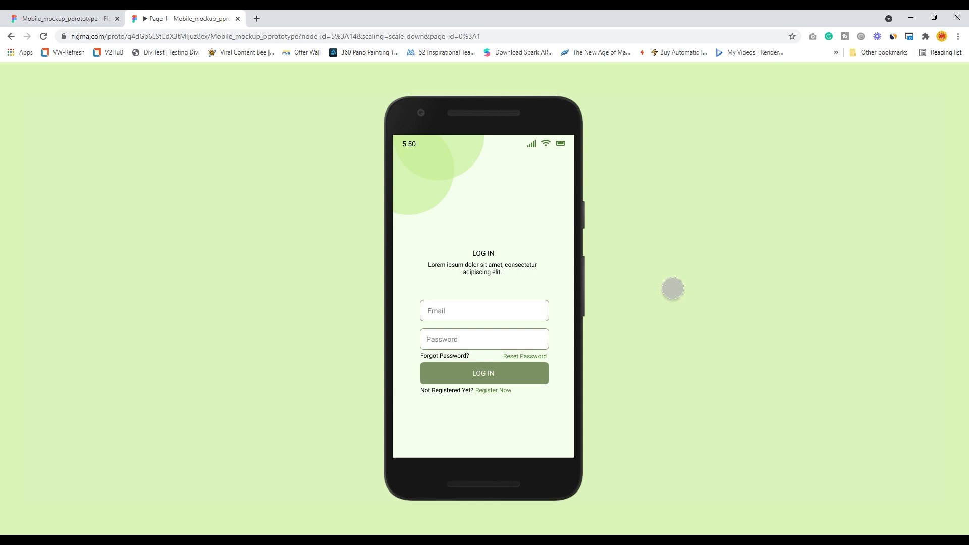
click(237, 18)
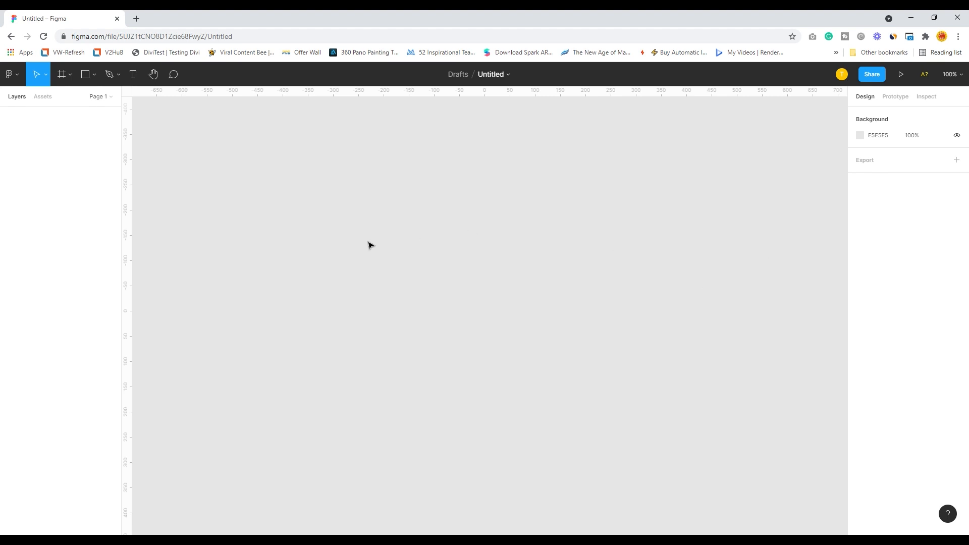
Step: Rename the untitled design file as Our First Mobile Prototype
double_click(494, 77)
text(o)
text(ur First )
text(Mobile )
text(ZProto)
text(type)
key(shift+Right)
key(BackSpace)
key(Return)
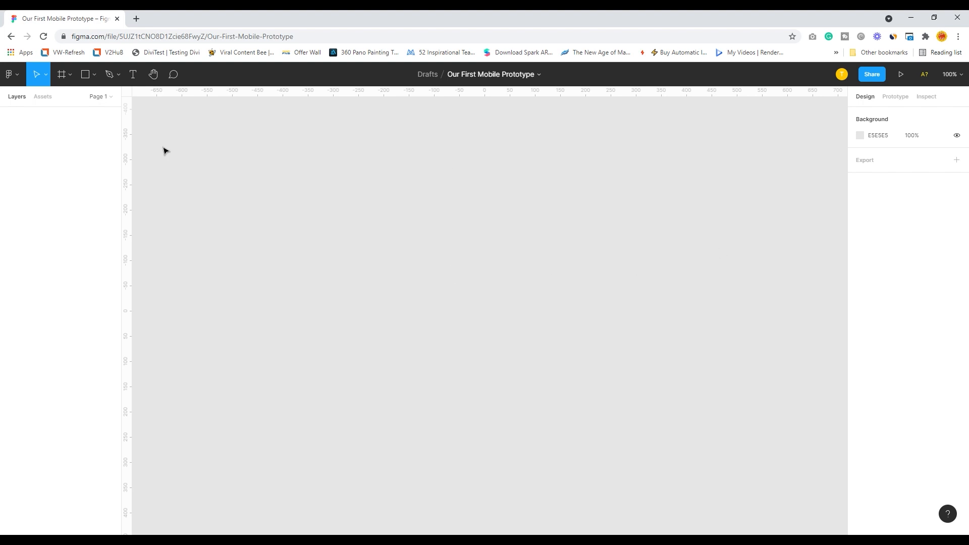
Step: Add a phone frame to the canvas using the Android 360×640 preset
click(62, 76)
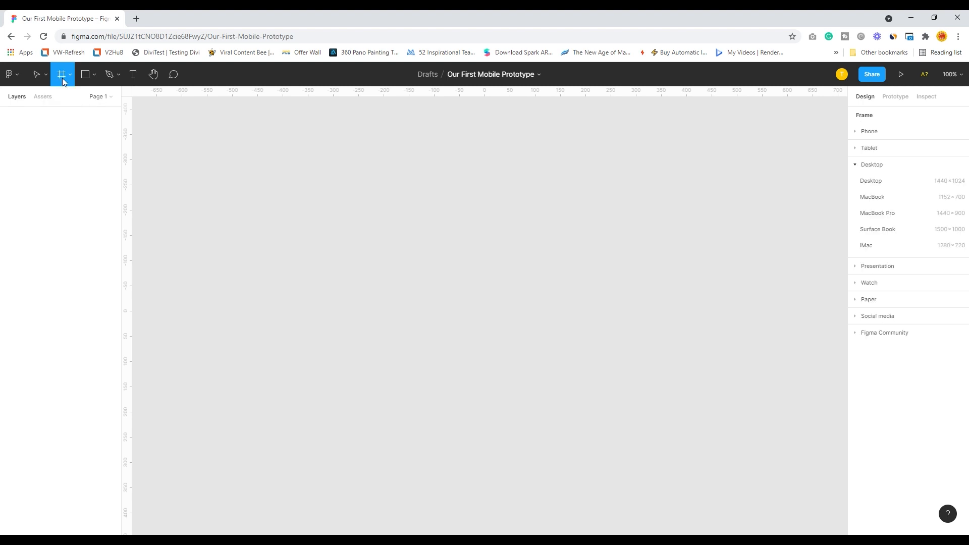
click(858, 167)
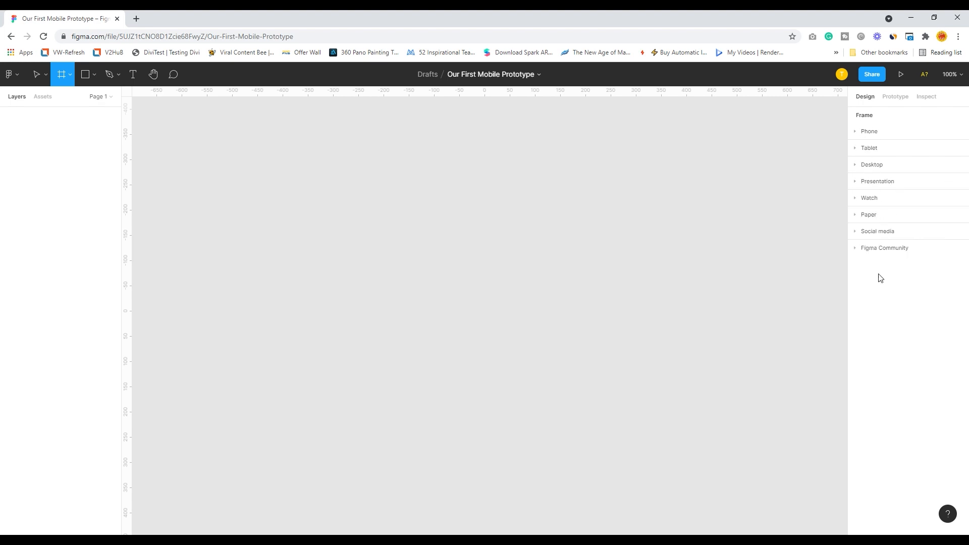
click(856, 132)
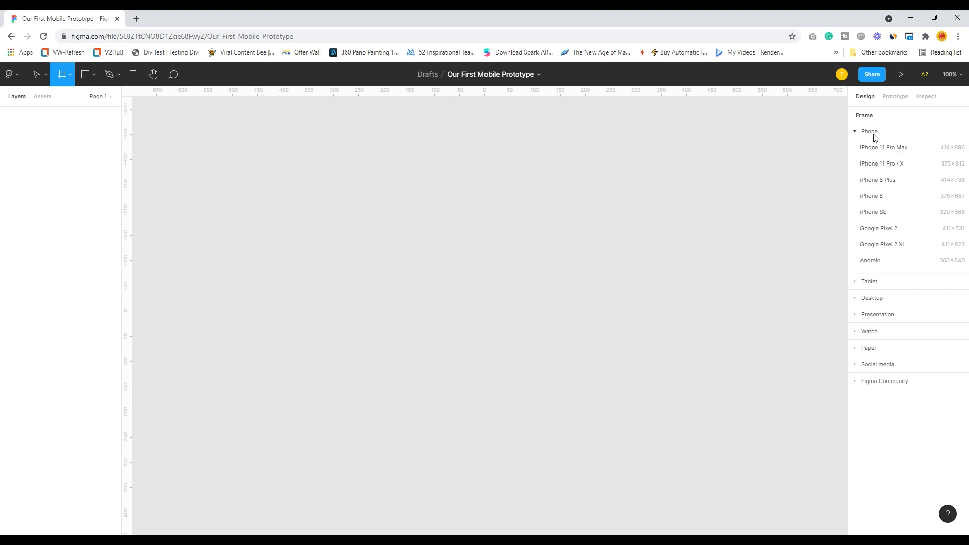
click(896, 266)
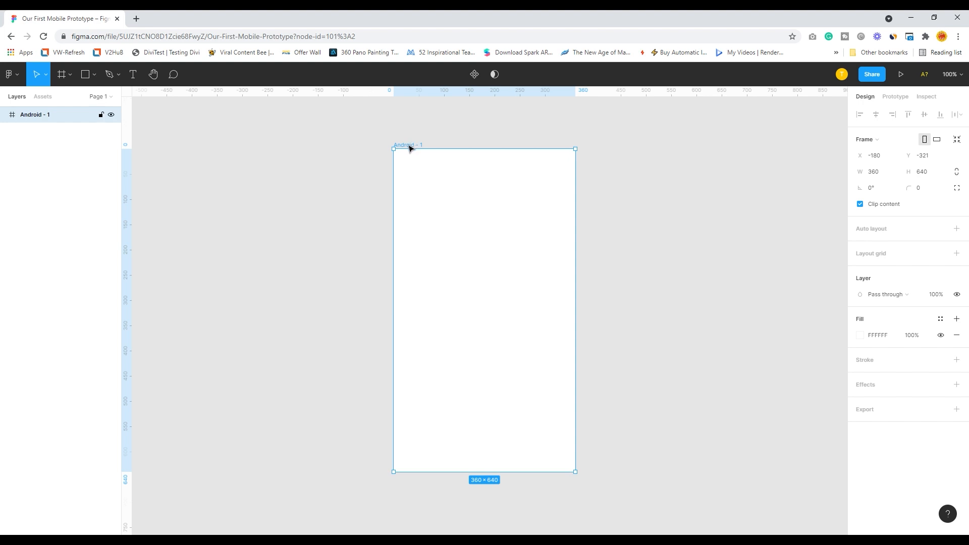
Step: Rename the Android frame to Registration and move it left on the canvas to about X -508, Y -316
key(ctrl+r)
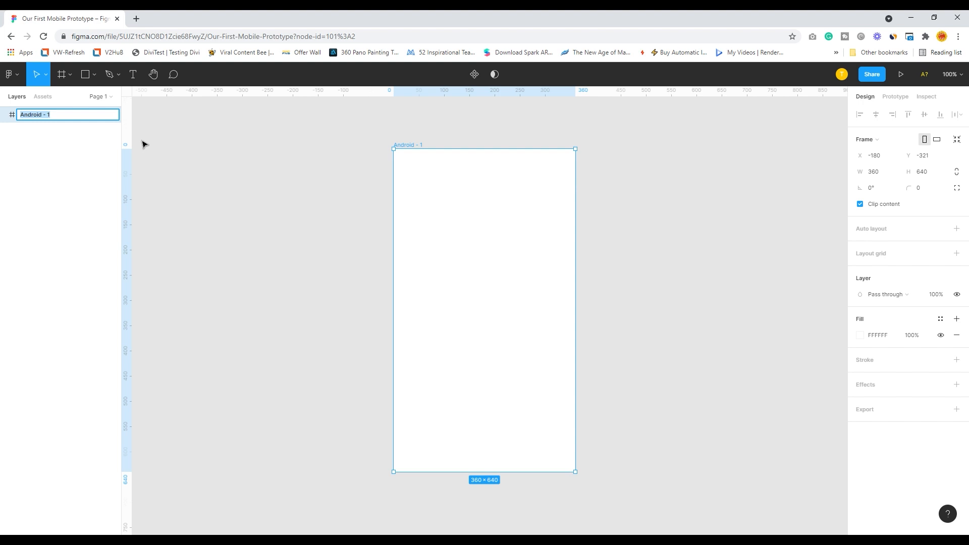
text(L)
click(236, 224)
click(443, 205)
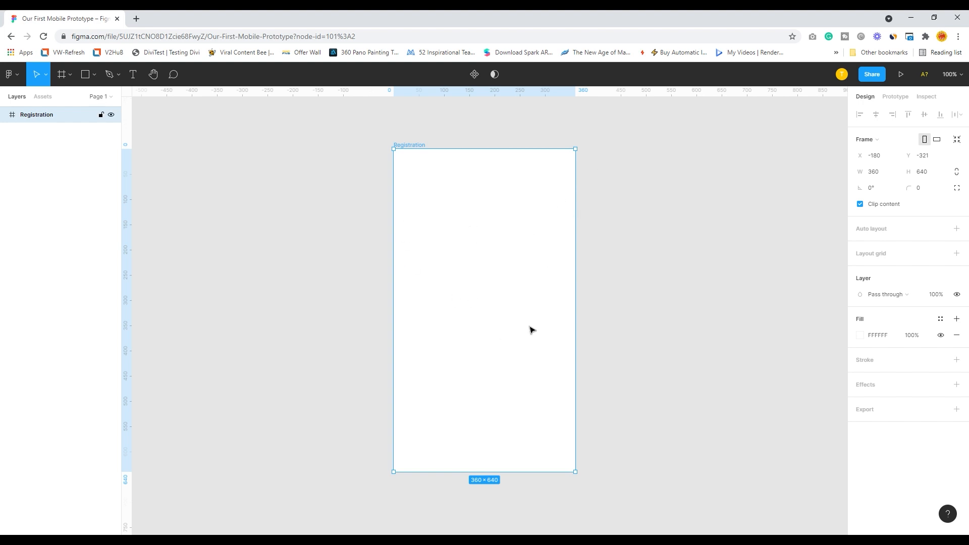
drag(356, 134, 662, 517)
drag(484, 330, 318, 333)
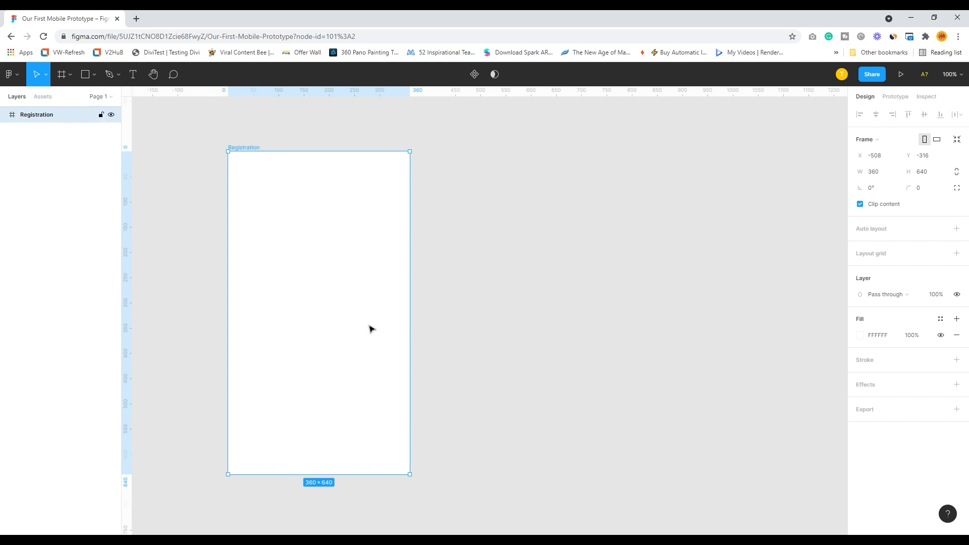
Step: Change the Registration frame's solid fill to light blue DCF7FF
click(860, 335)
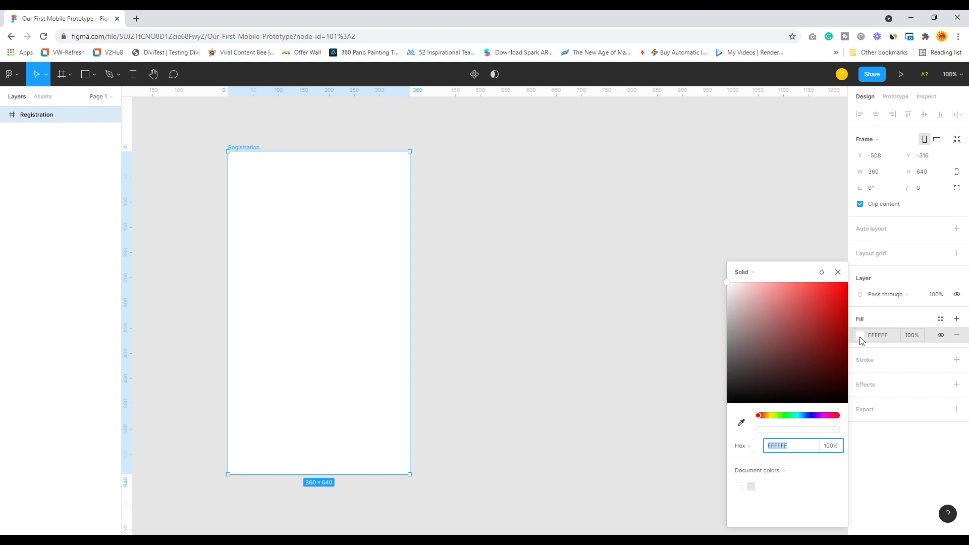
drag(784, 416, 801, 417)
mouse_move(755, 295)
mouse_down()
mouse_move(758, 284)
mouse_move(744, 285)
mouse_up()
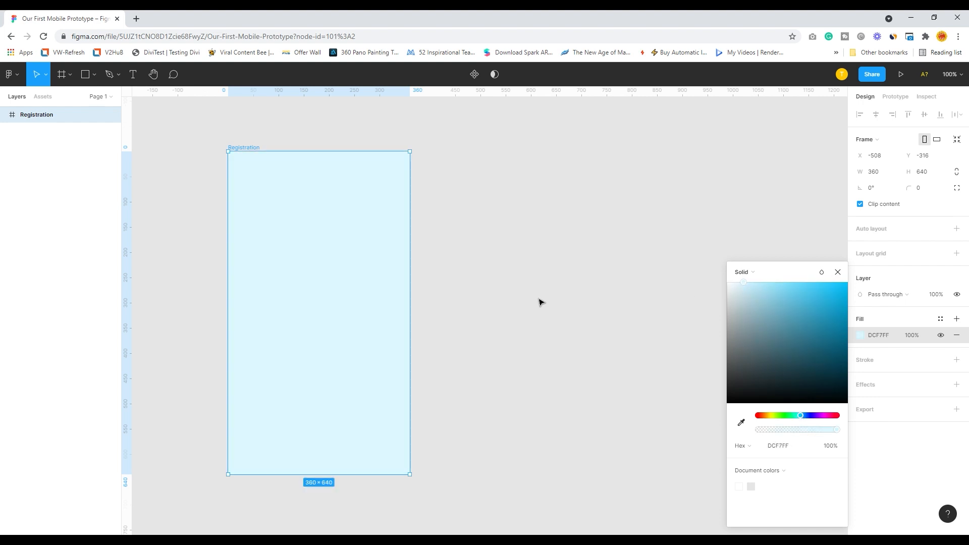
click(502, 308)
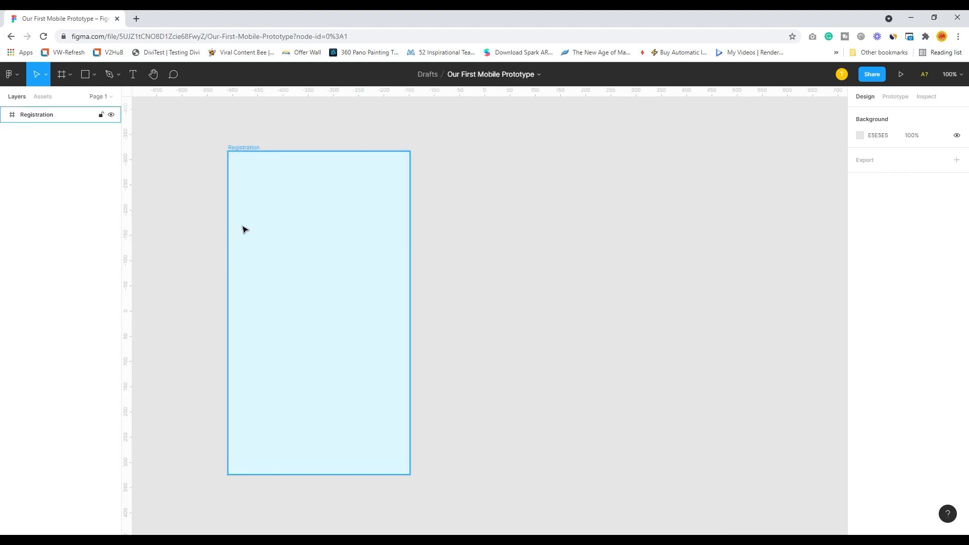
Step: Draw an ellipse about 190 × 185 overlapping the upper-left corner of the Registration frame
click(93, 76)
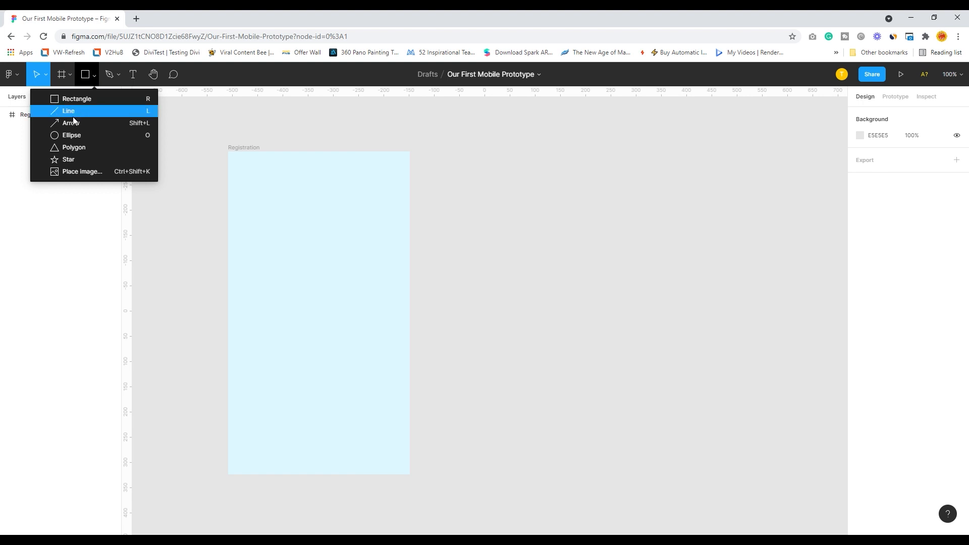
click(58, 136)
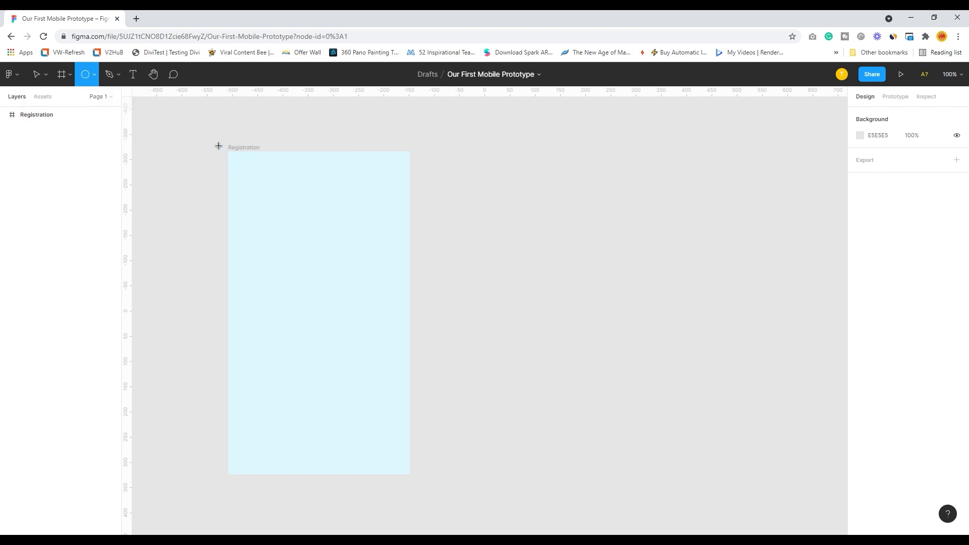
drag(210, 138, 308, 234)
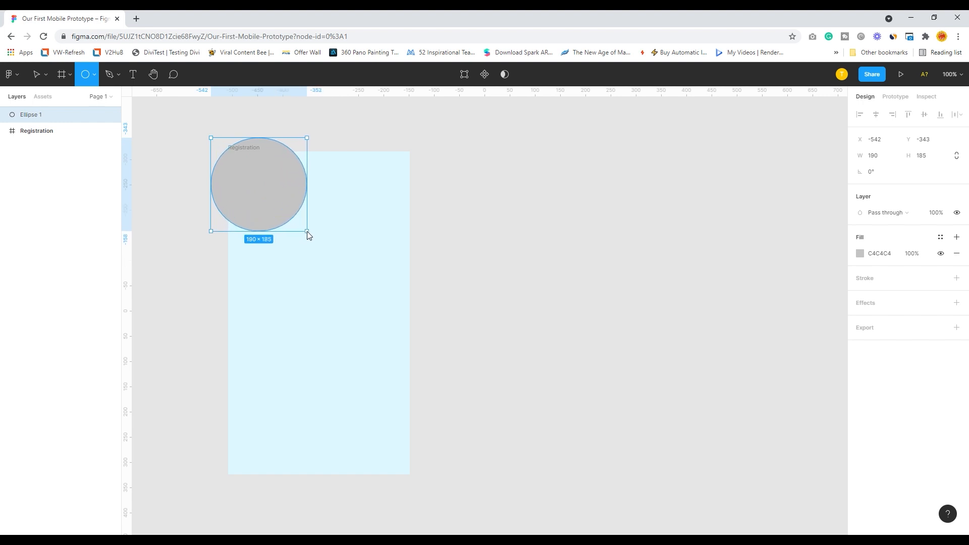
Step: Change the ellipse's solid fill to the medium light blue 98E1F1
click(890, 259)
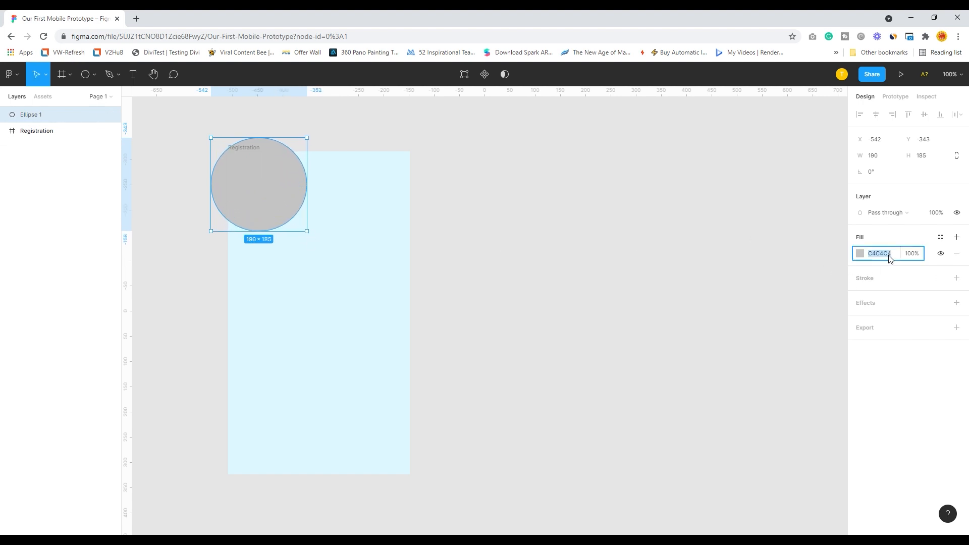
click(859, 253)
drag(792, 403, 802, 406)
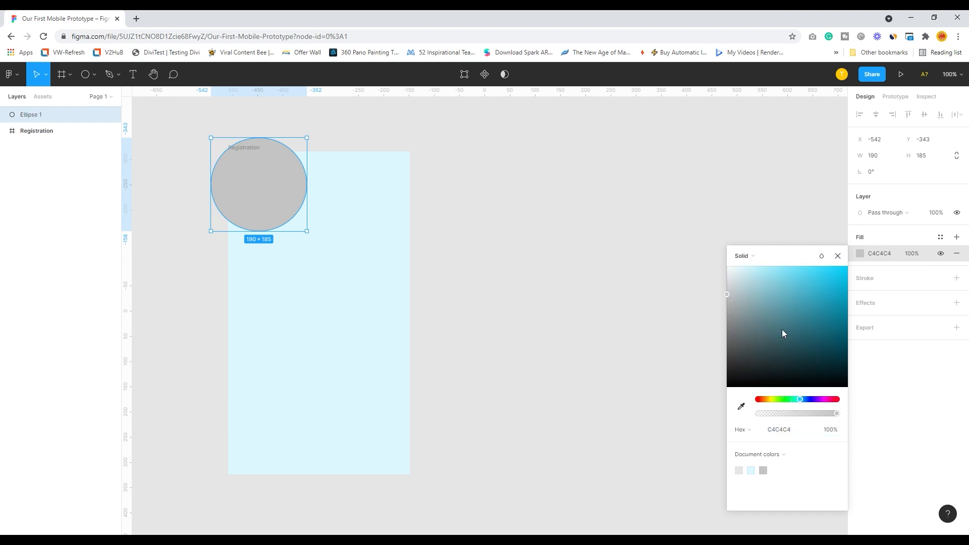
click(771, 273)
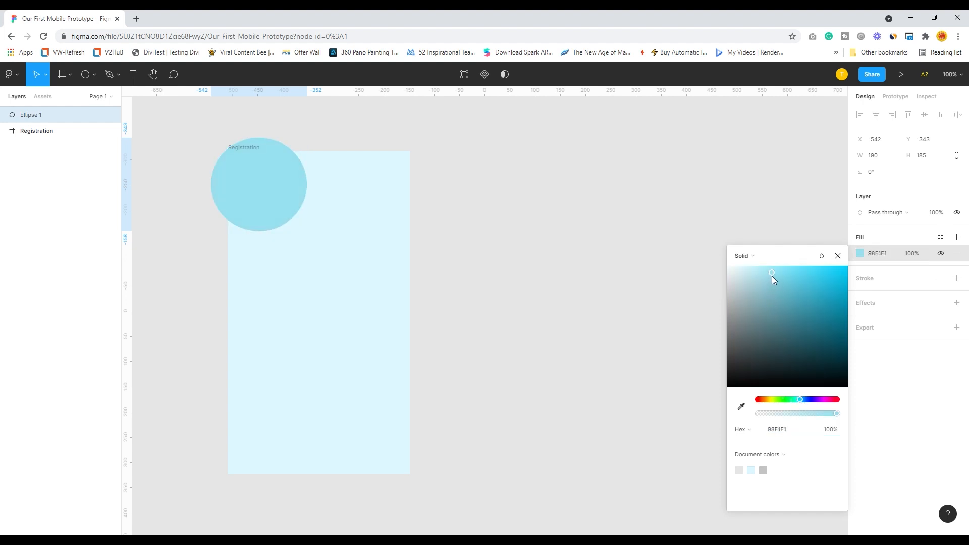
click(581, 323)
Step: Add a drop shadow effect to the ellipse and review its settings
click(265, 187)
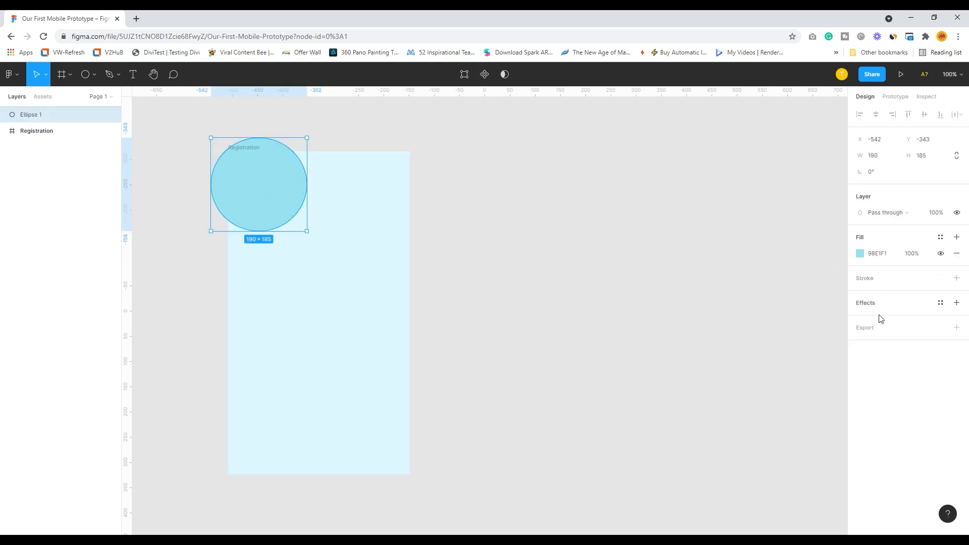
click(865, 305)
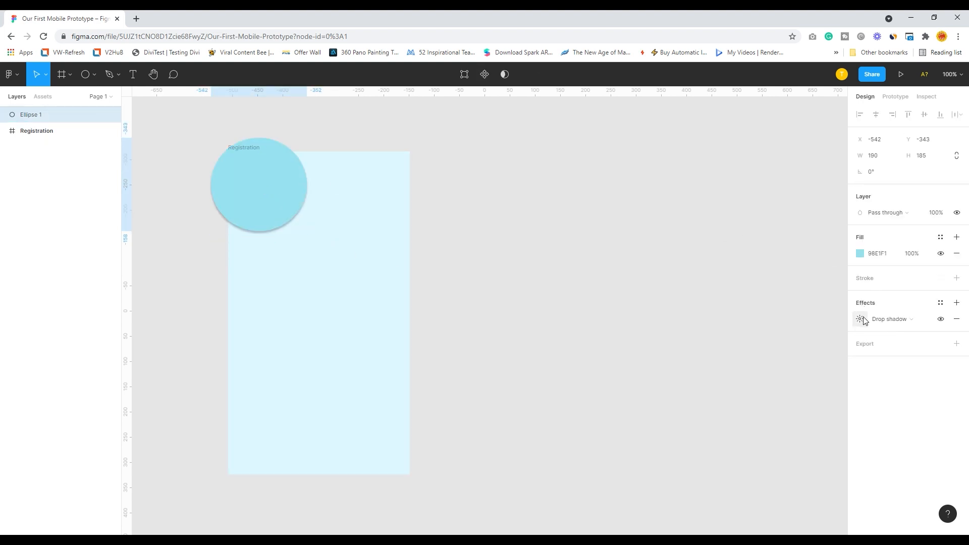
click(861, 319)
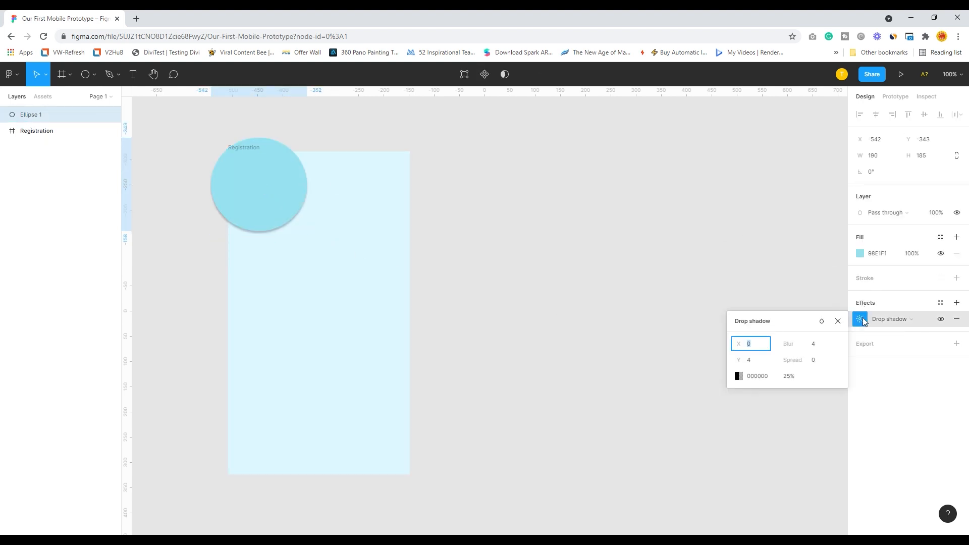
click(821, 324)
click(771, 321)
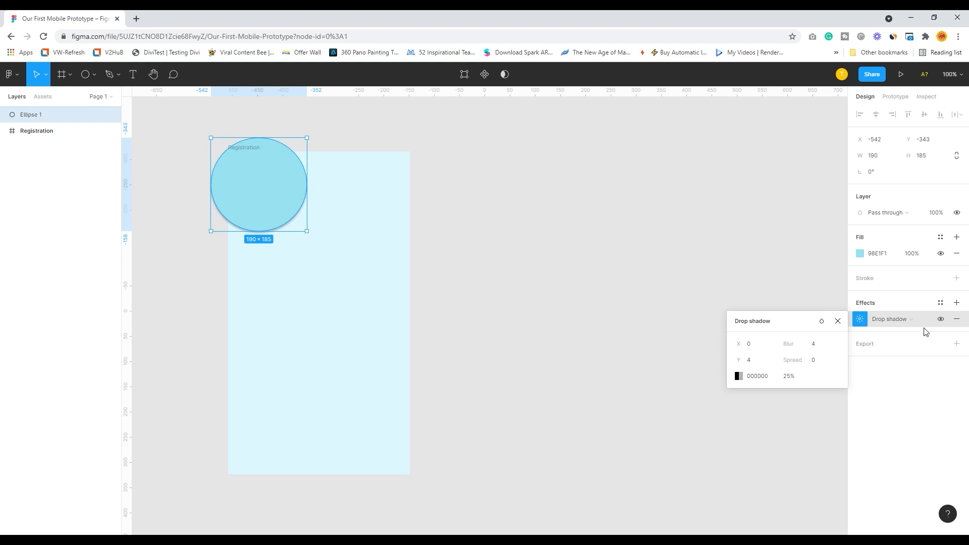
click(878, 367)
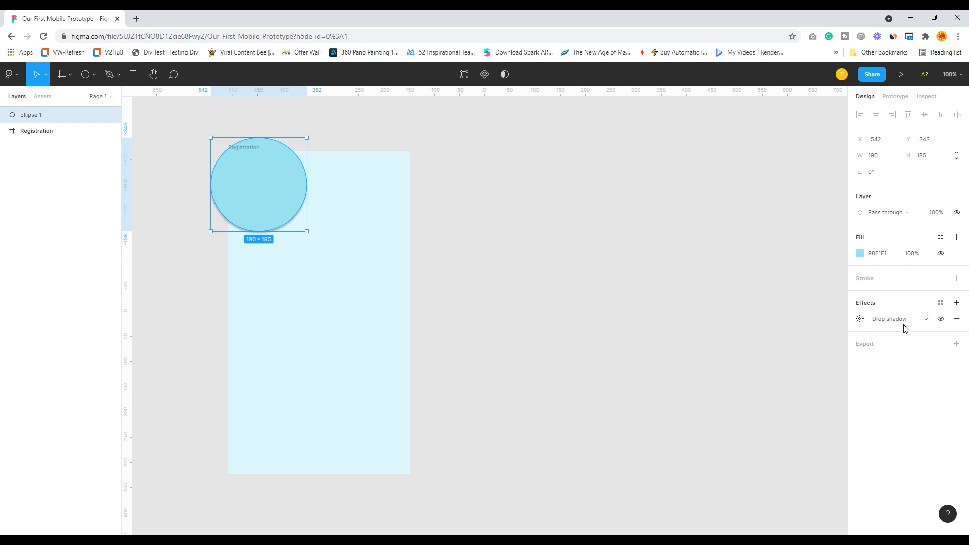
Step: Change the ellipse's drop shadow to a layer blur and set the blur to 25
click(922, 319)
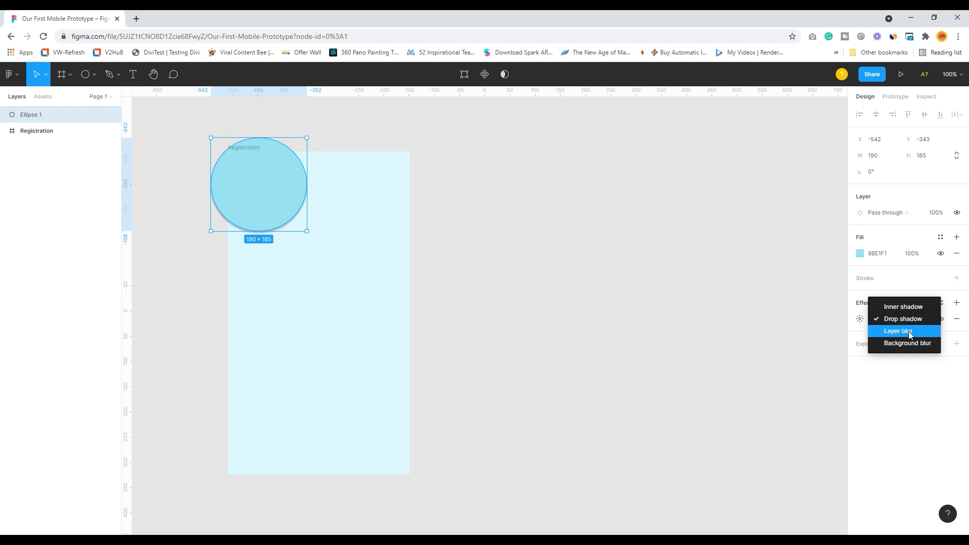
click(908, 332)
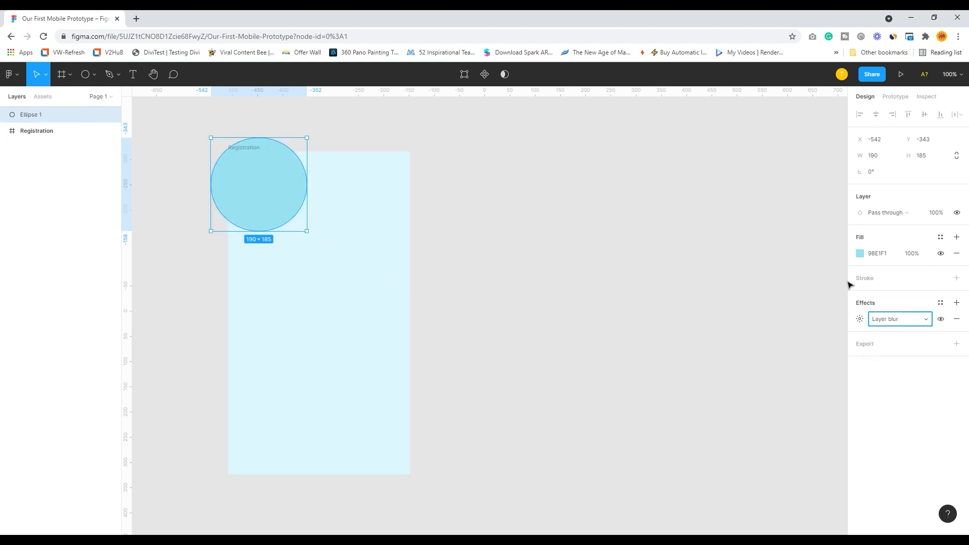
click(860, 319)
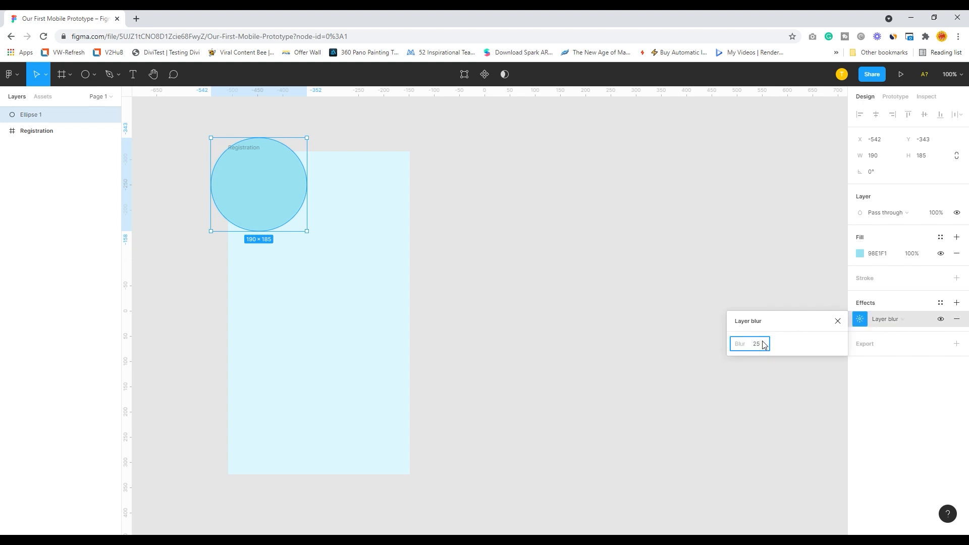
text(25)
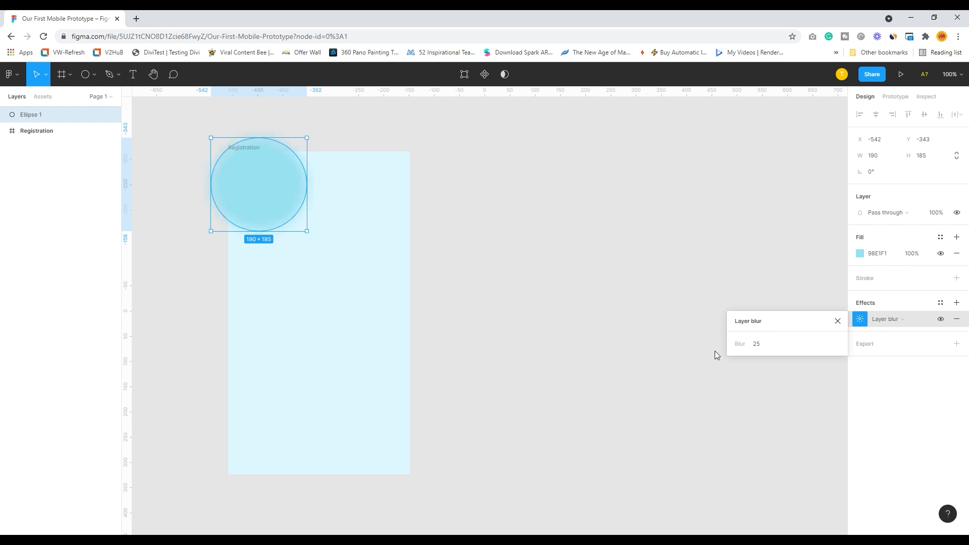
click(611, 336)
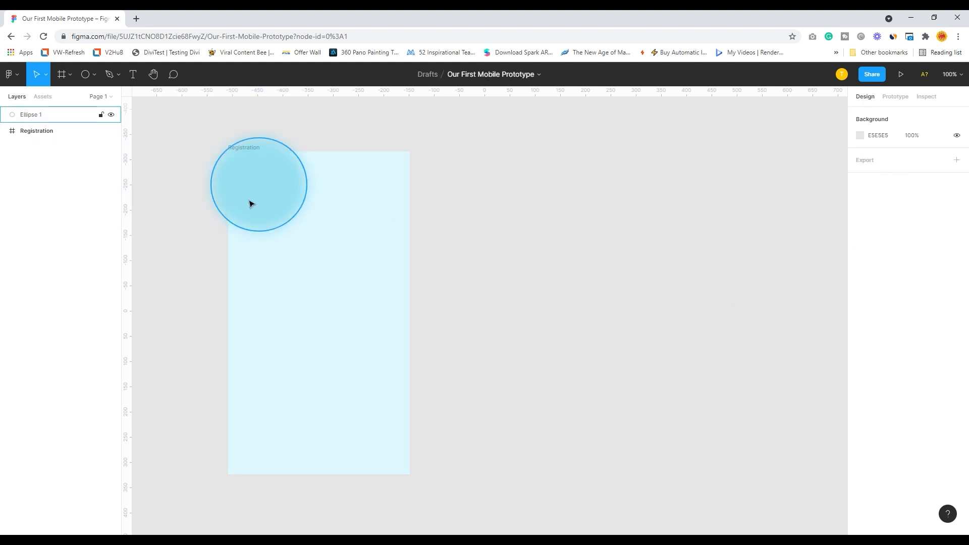
Step: Duplicate the blurred ellipse and place the copy up and to the right of the original, at about X -474, Y -392
click(279, 200)
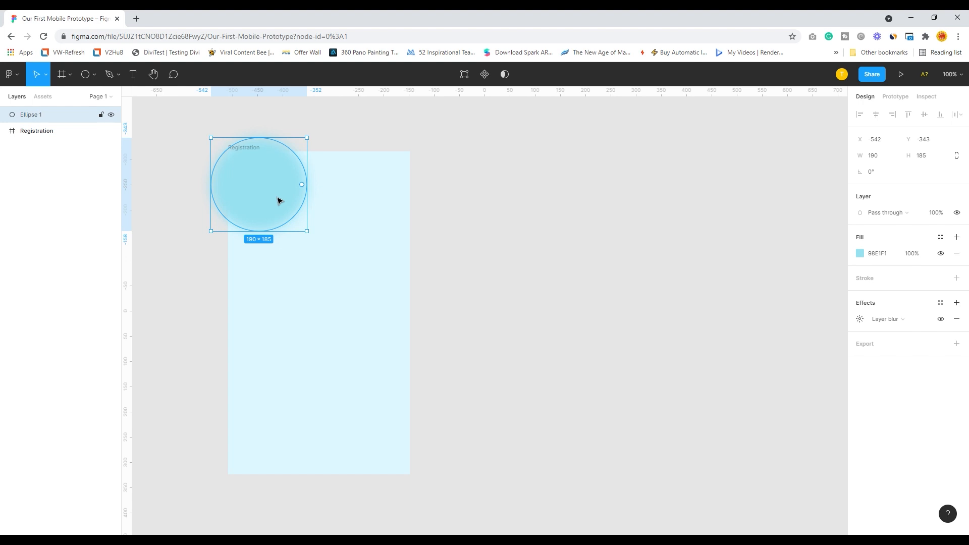
right_click(272, 193)
key(Escape)
key(ctrl+c)
key(ctrl+v)
drag(268, 191, 301, 167)
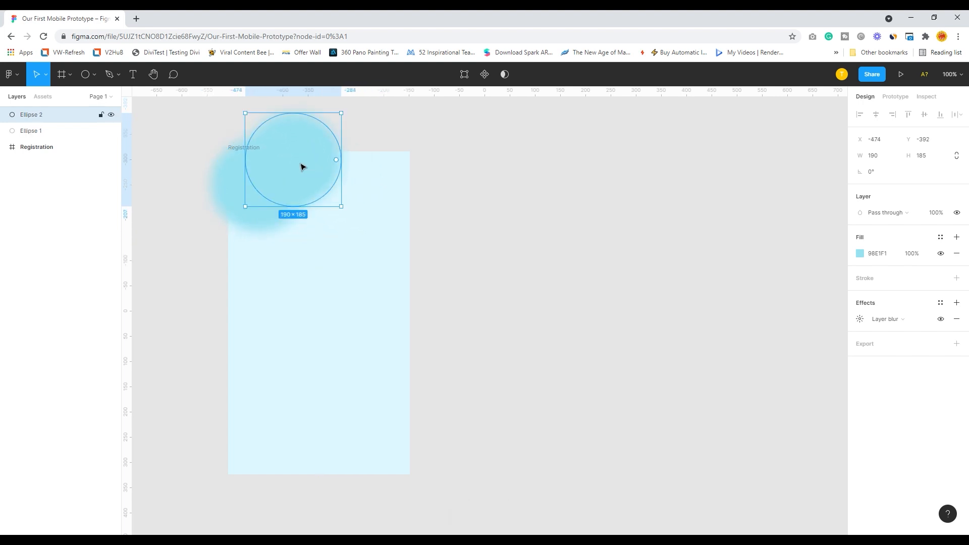
Step: Change the copied ellipse's solid fill to the darker blue 54B9CF at 60% opacity
click(860, 253)
drag(786, 298, 799, 292)
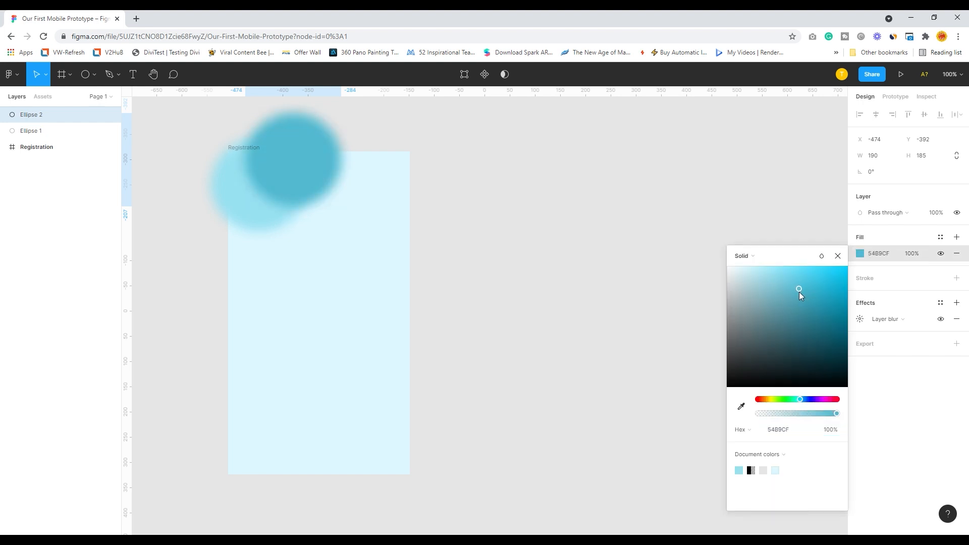
click(911, 254)
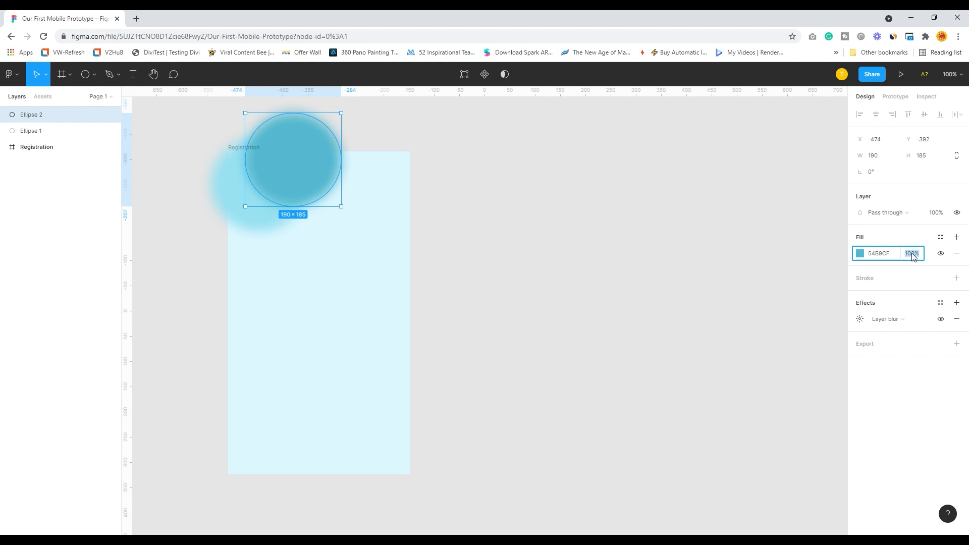
text(60)
key(Return)
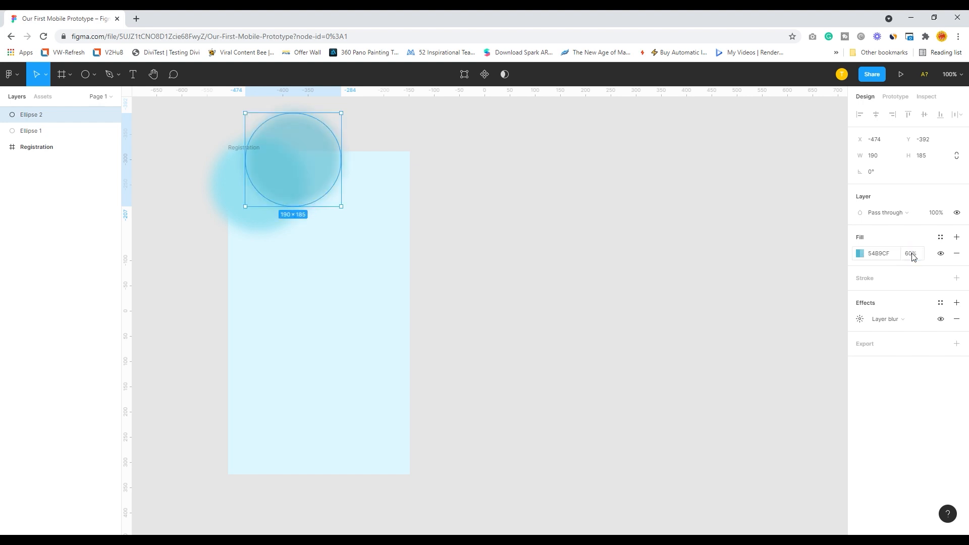
click(652, 328)
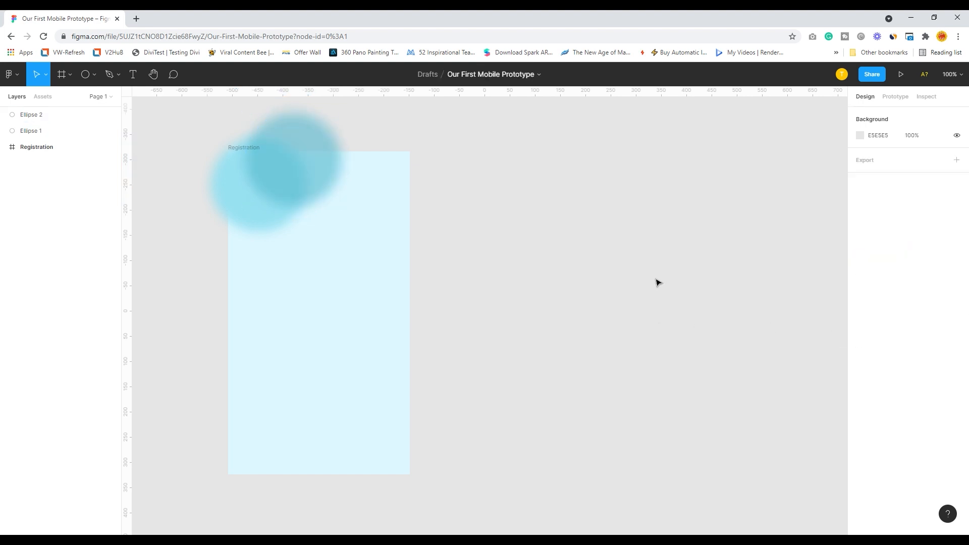
Step: Nest both ellipses inside the Registration frame so that they are clipped to its edges
click(281, 341)
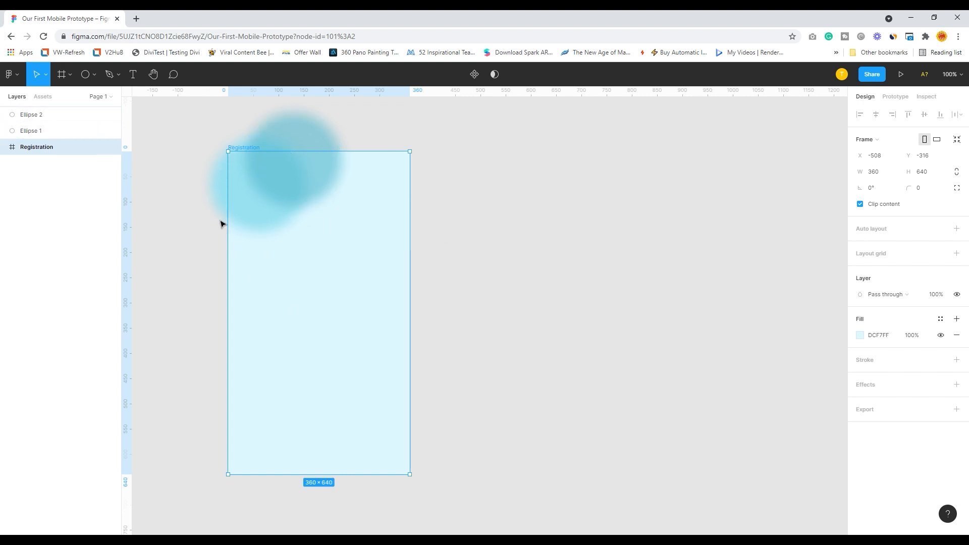
click(216, 188)
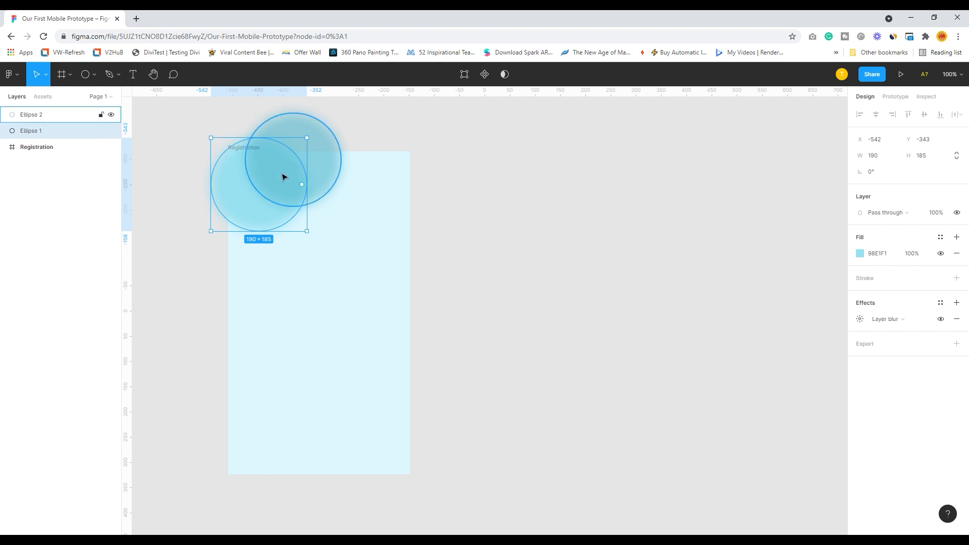
click(360, 265)
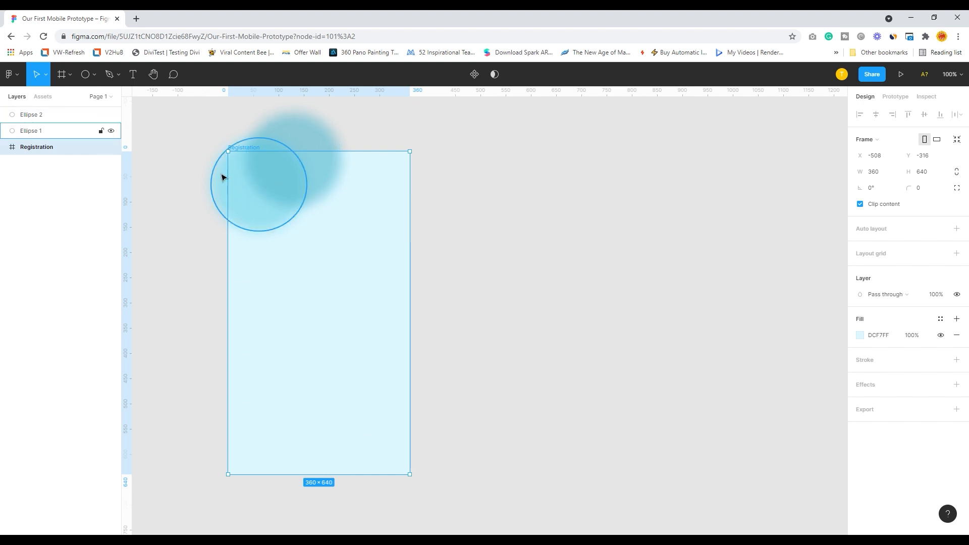
drag(40, 132, 41, 150)
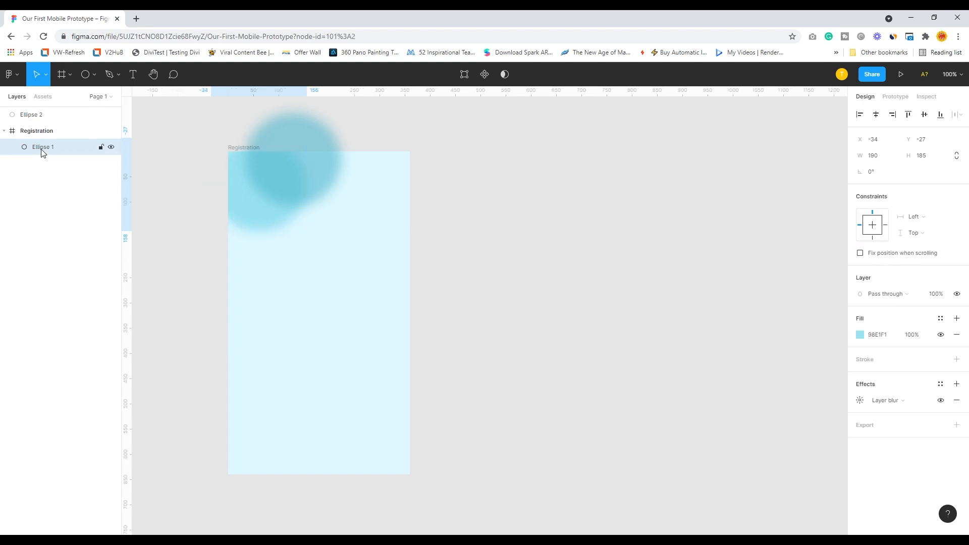
drag(35, 114, 39, 154)
click(480, 156)
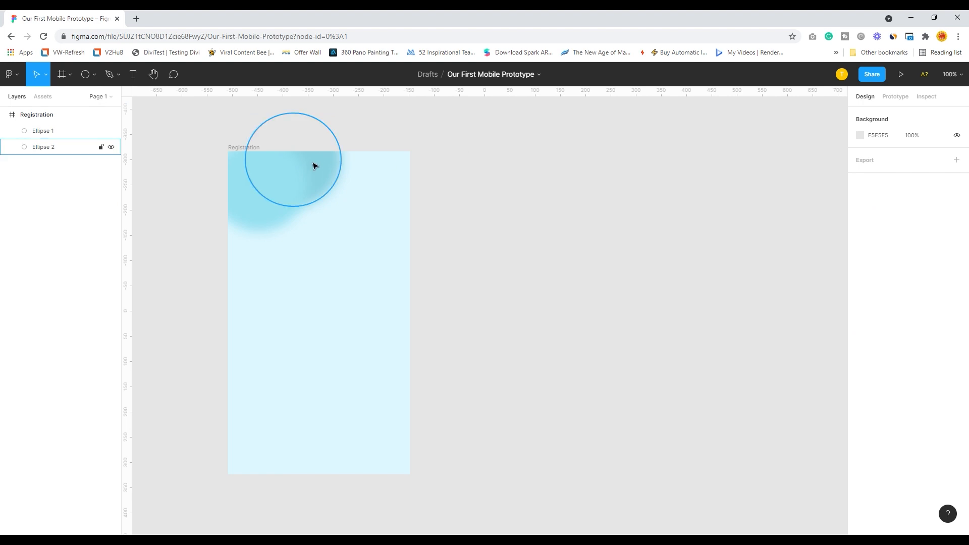
Step: Reorder the layers inside the Registration frame so that Ellipse 2 sits above Ellipse 1
click(314, 164)
drag(67, 153, 71, 126)
click(508, 146)
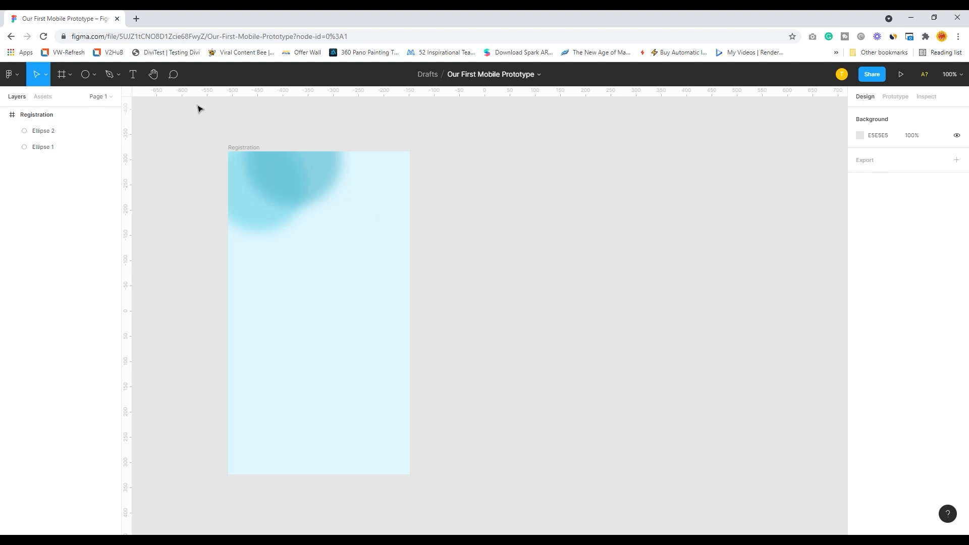
Step: Add a text box about 250 × 69 reading "A TRAVEL APP" in the frame's upper part and centre its text
click(135, 78)
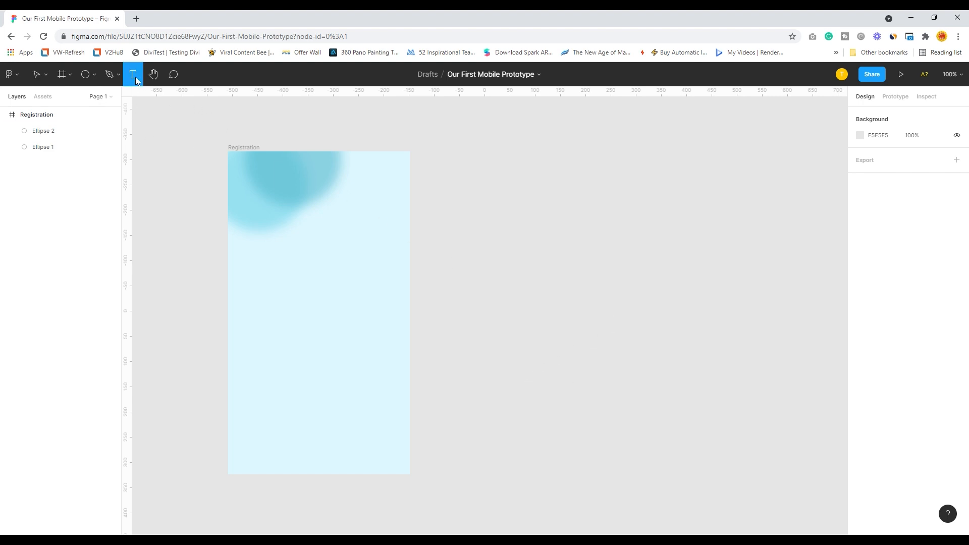
drag(258, 207, 384, 246)
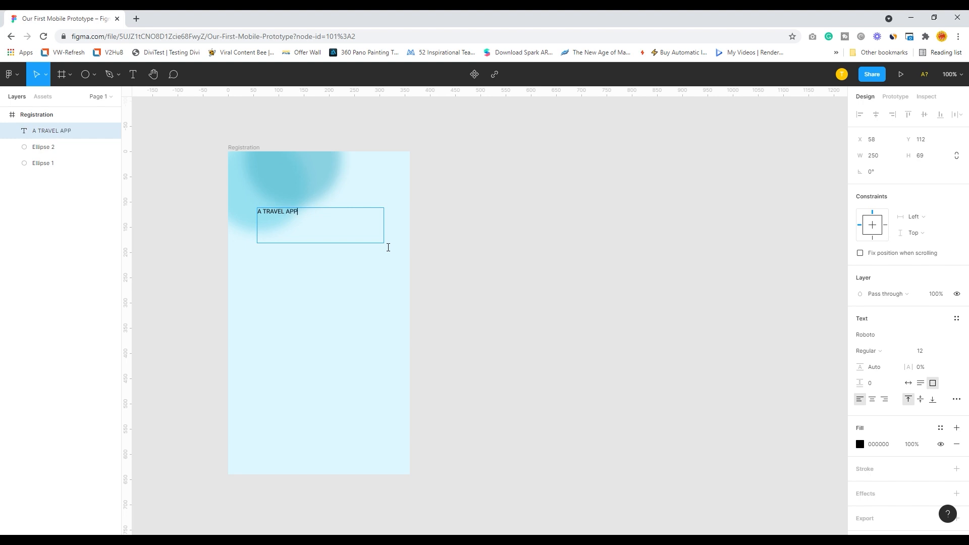
drag(314, 218, 230, 210)
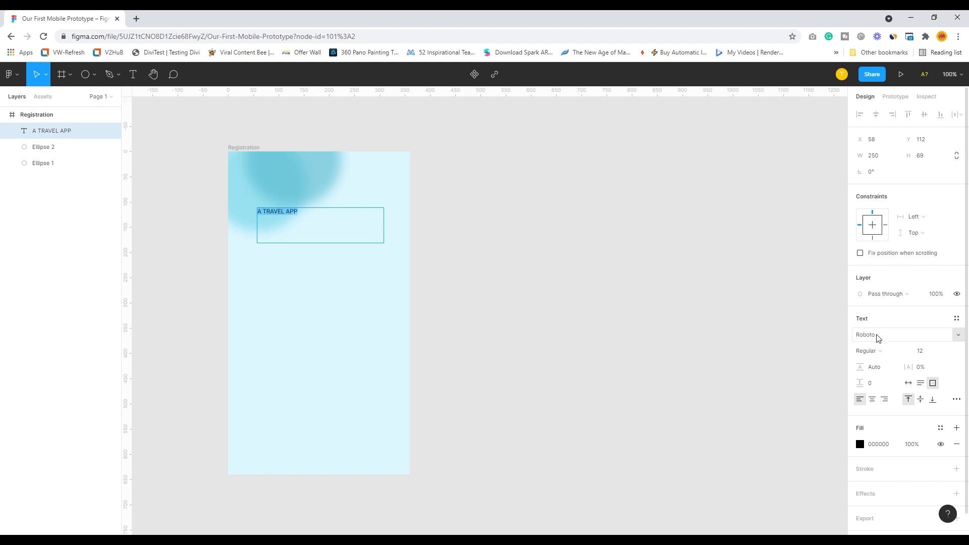
click(872, 399)
Step: Try font size 72 on the A TRAVEL APP title, and settle on size 48
double_click(314, 211)
key(ctrl+a)
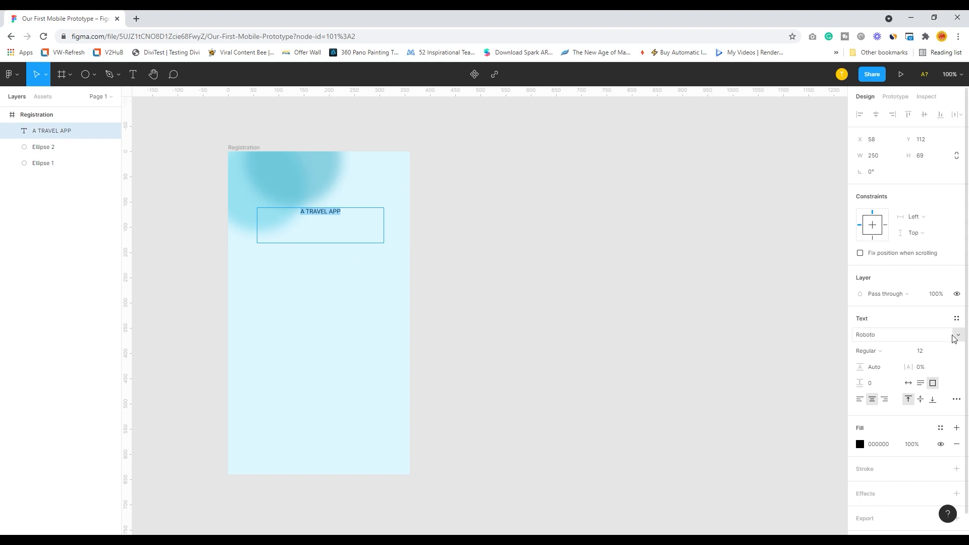
click(946, 352)
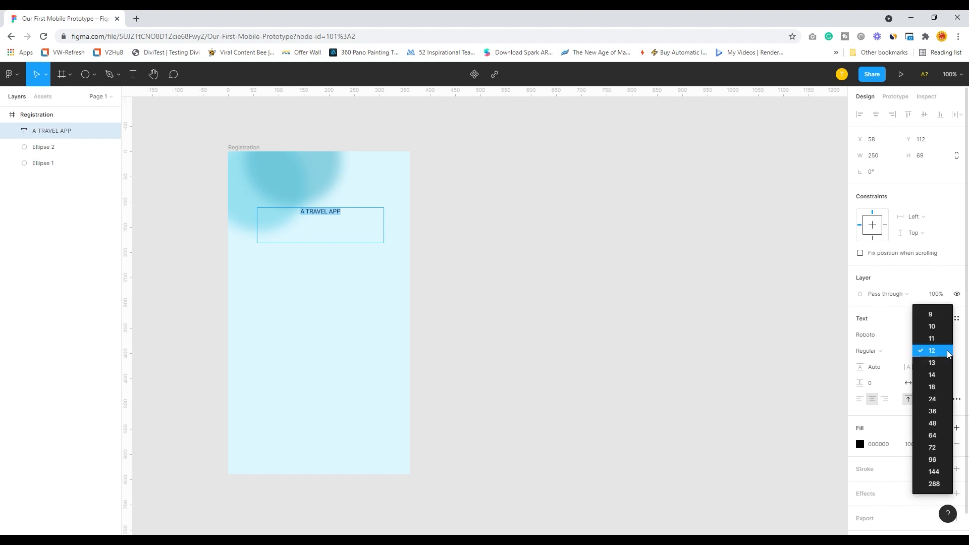
click(933, 448)
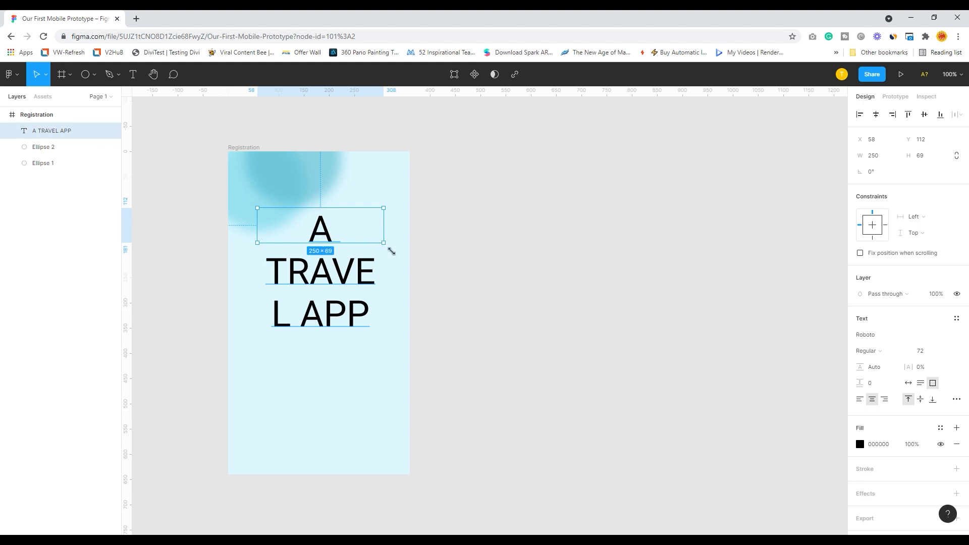
click(948, 352)
click(932, 327)
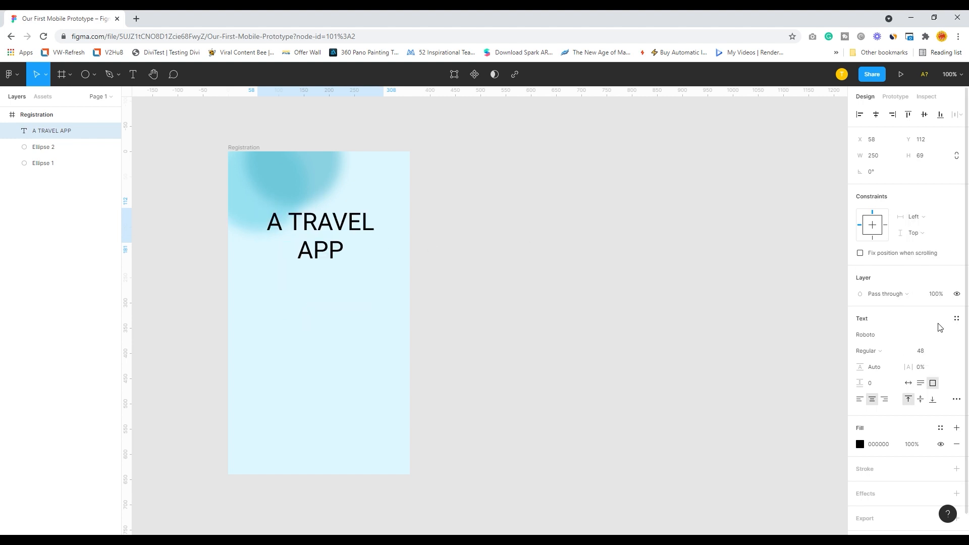
Step: Widen the title's text box to about 321 so it fits on one line, and move it up to about Y 65
drag(264, 235, 244, 232)
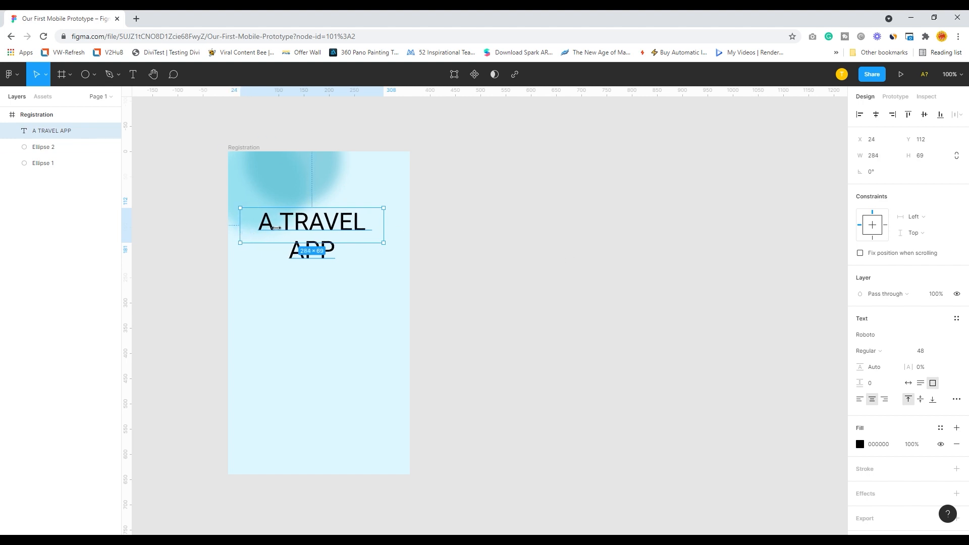
drag(385, 229, 409, 228)
click(535, 223)
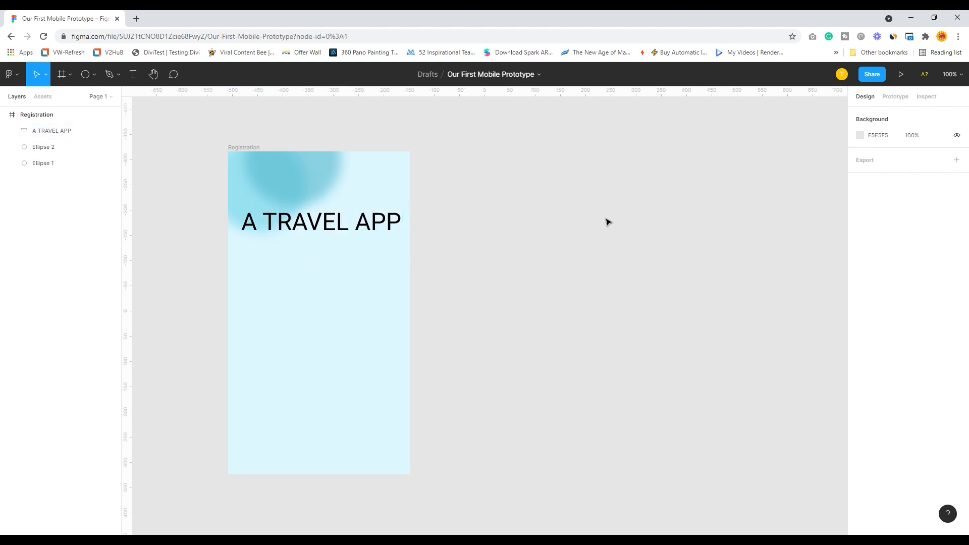
drag(338, 227, 339, 201)
click(554, 198)
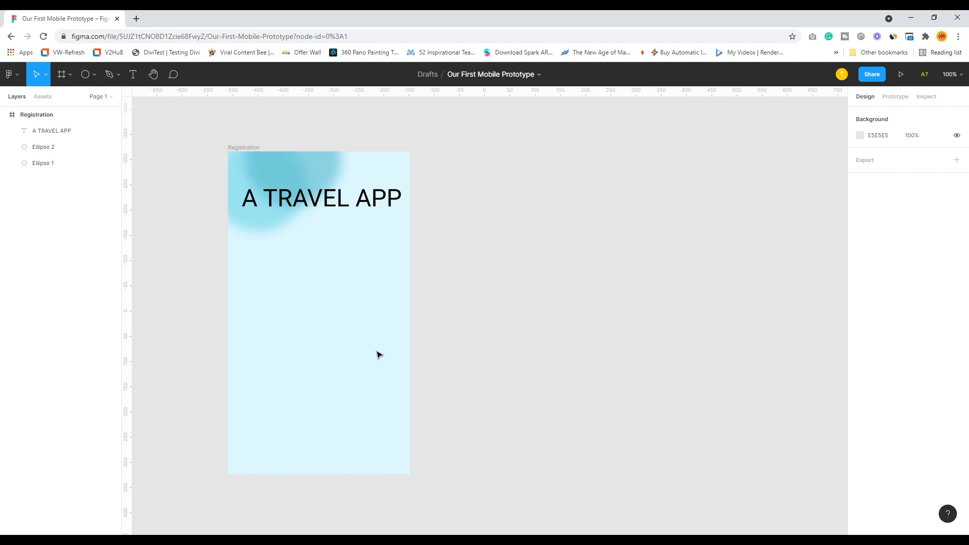
click(303, 202)
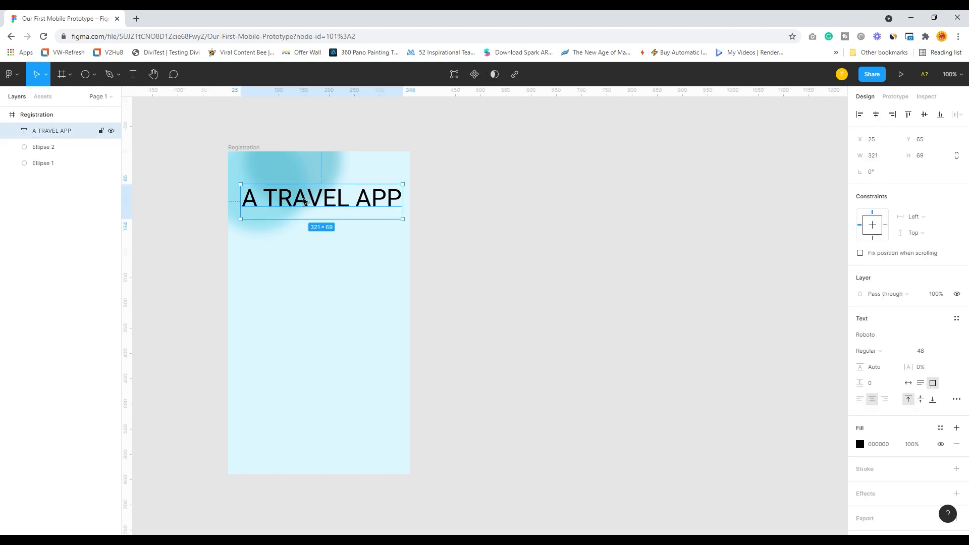
click(519, 247)
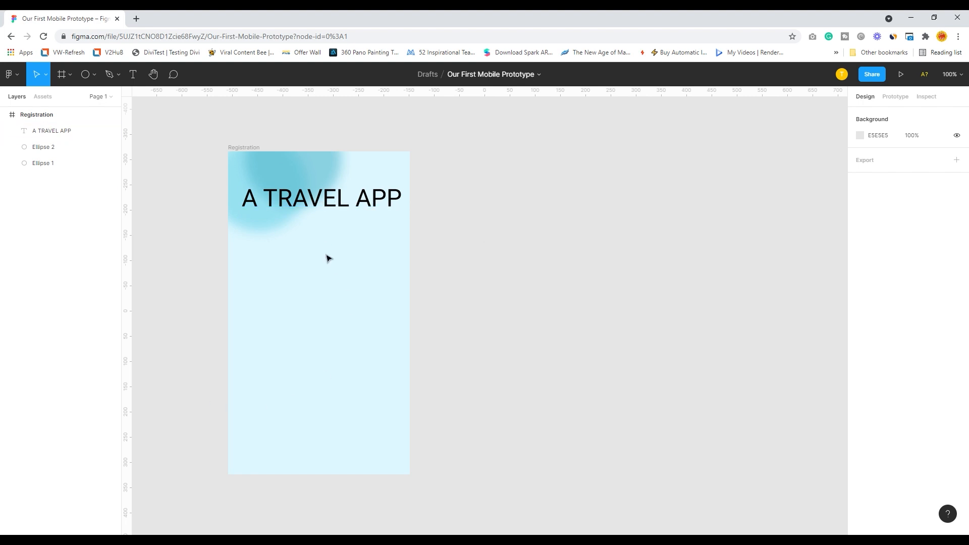
click(285, 197)
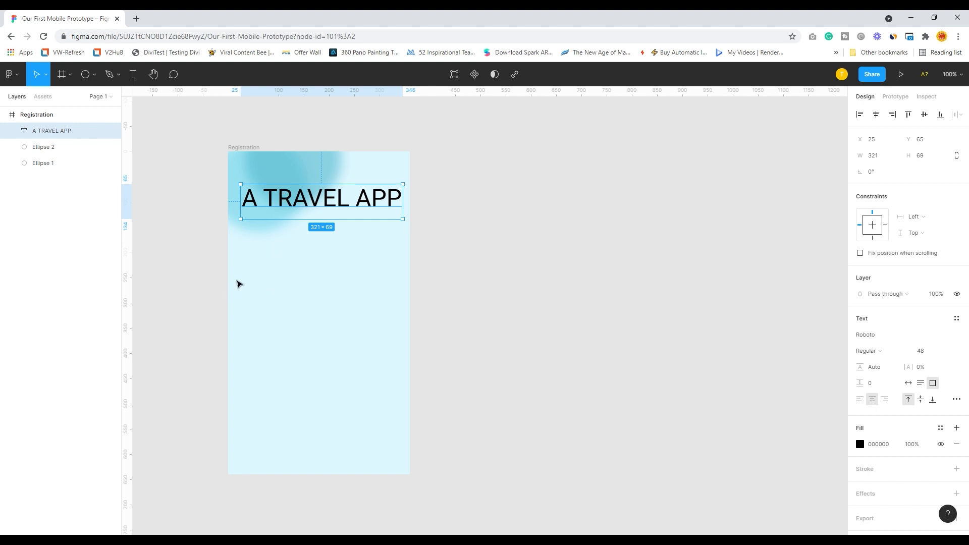
right_click(253, 276)
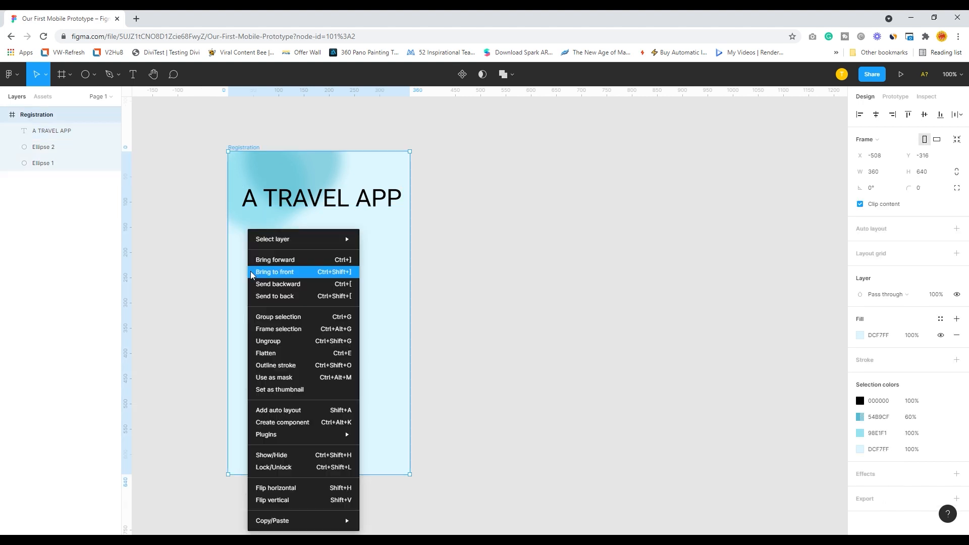
mouse_move(268, 438)
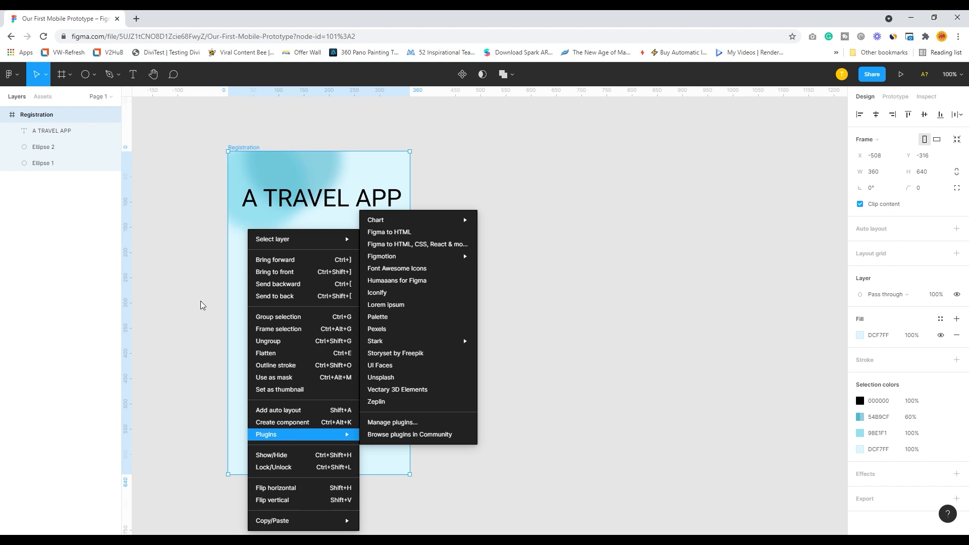
click(203, 271)
right_click(254, 321)
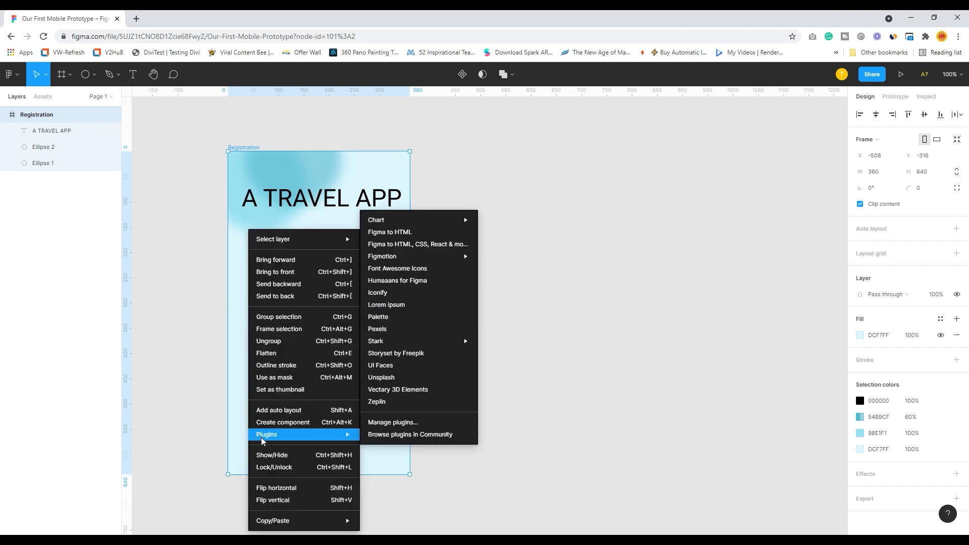
click(186, 283)
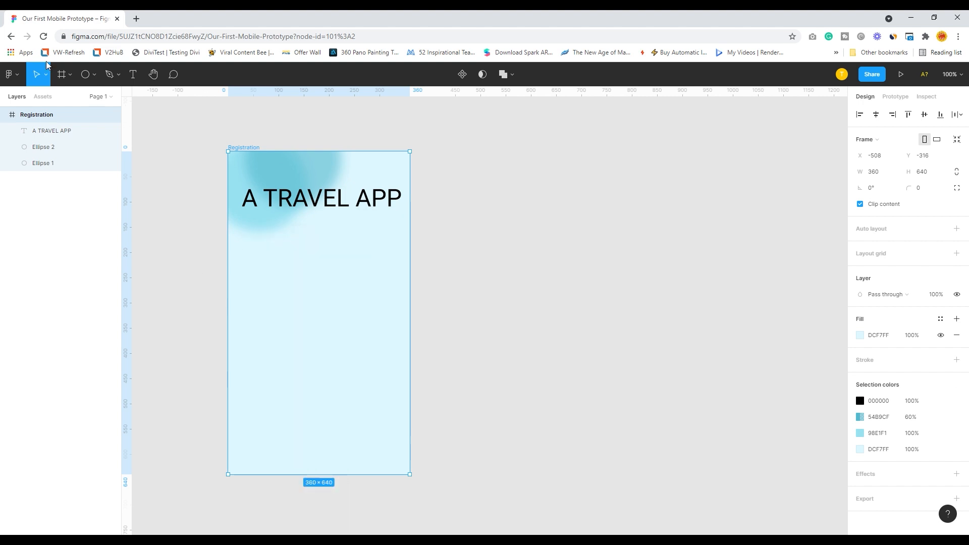
Step: Run the Storyset by Freepik plugin and browse its illustrations
click(18, 77)
mouse_move(30, 235)
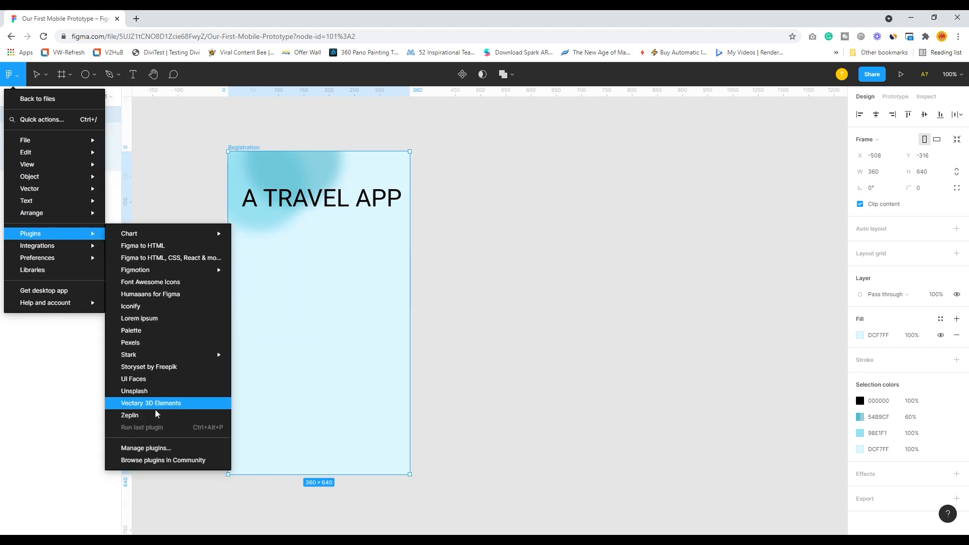
mouse_move(165, 272)
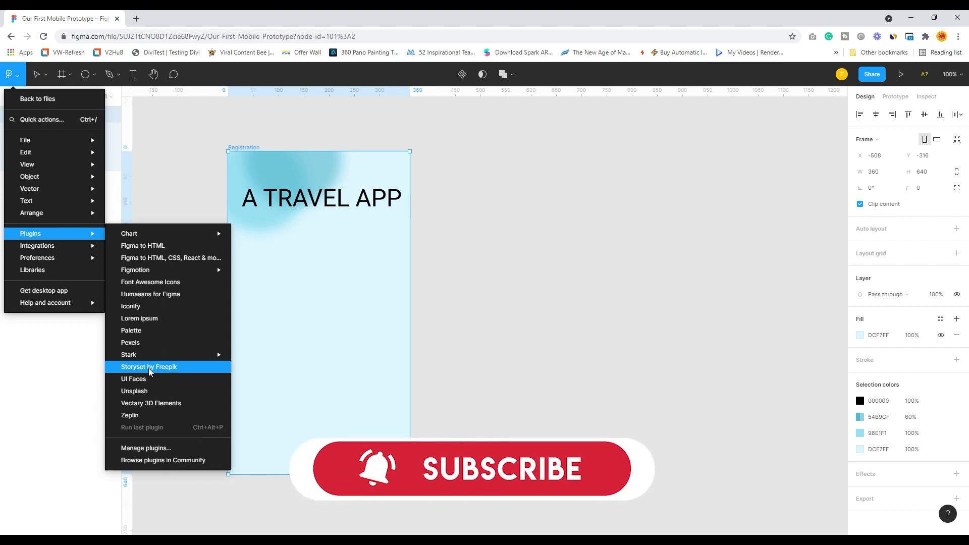
click(150, 367)
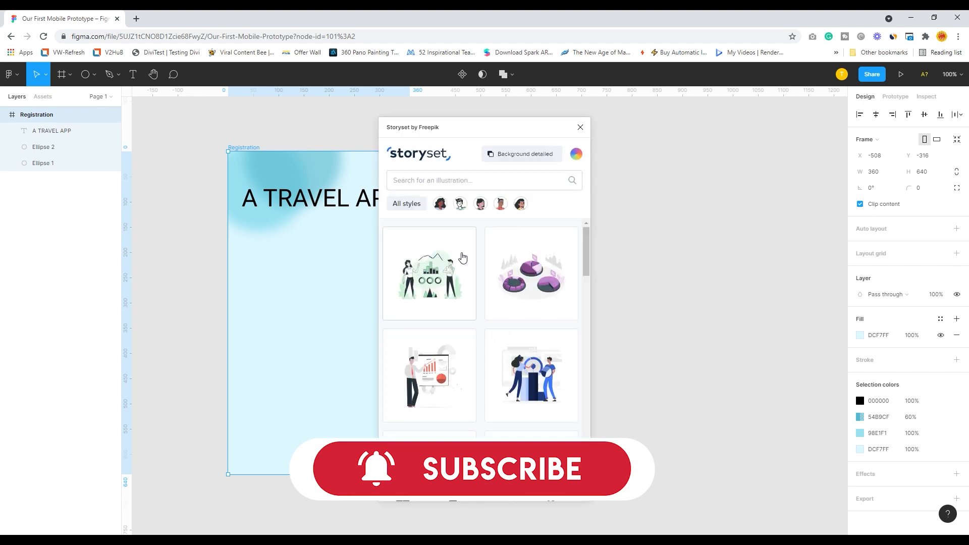
scroll(525, 318, down, 10)
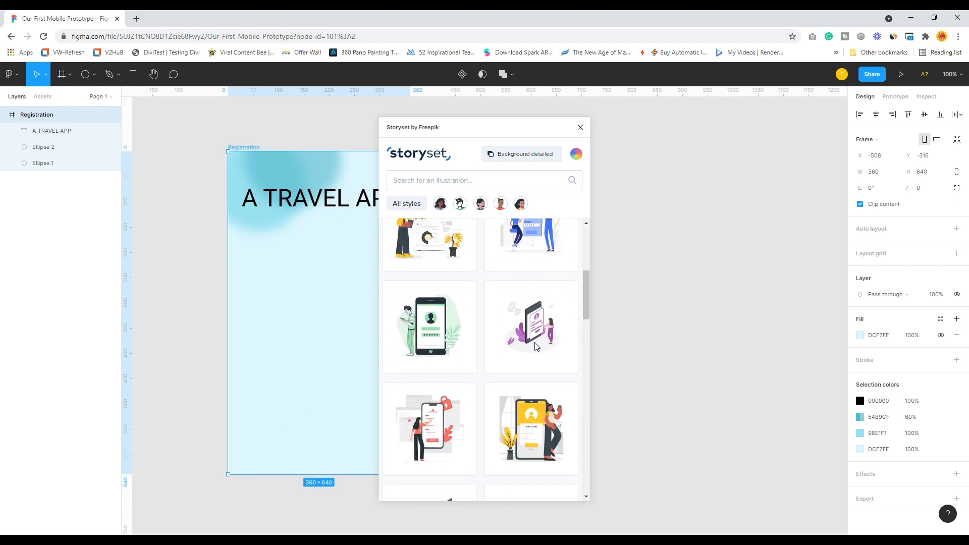
scroll(538, 346, down, 1)
scroll(540, 328, up, 5)
Step: Search the illustrations for "Travel" and insert the purple one with a hiker overlooking a winding path
click(431, 181)
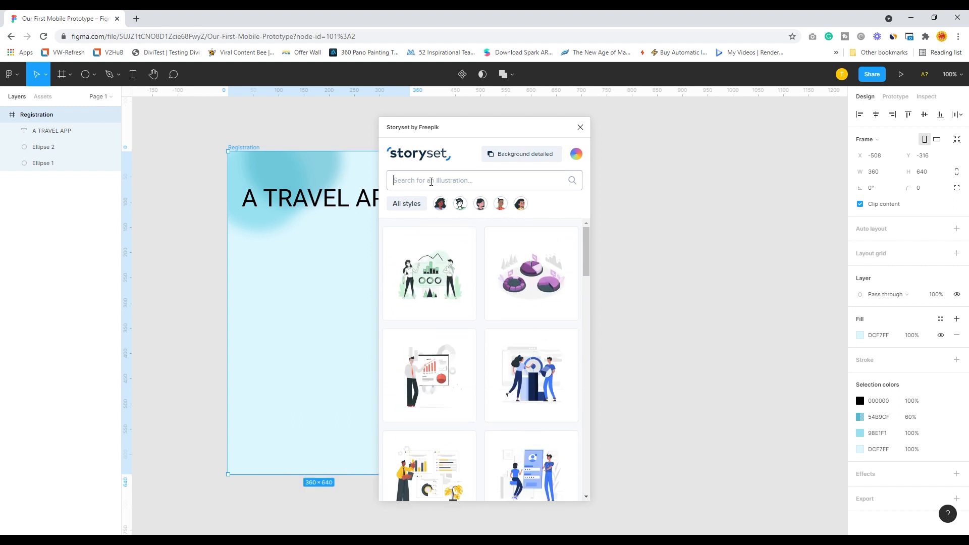
text(Travel)
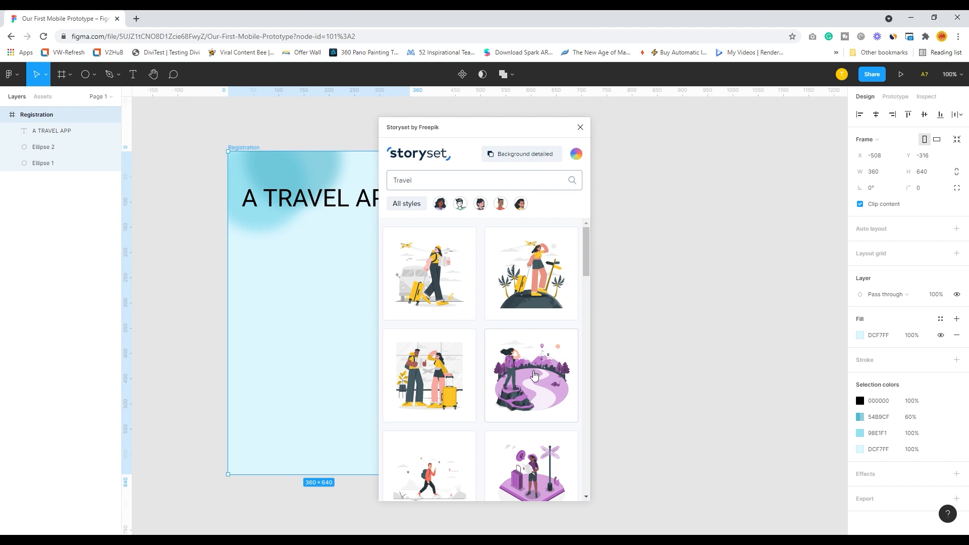
click(537, 372)
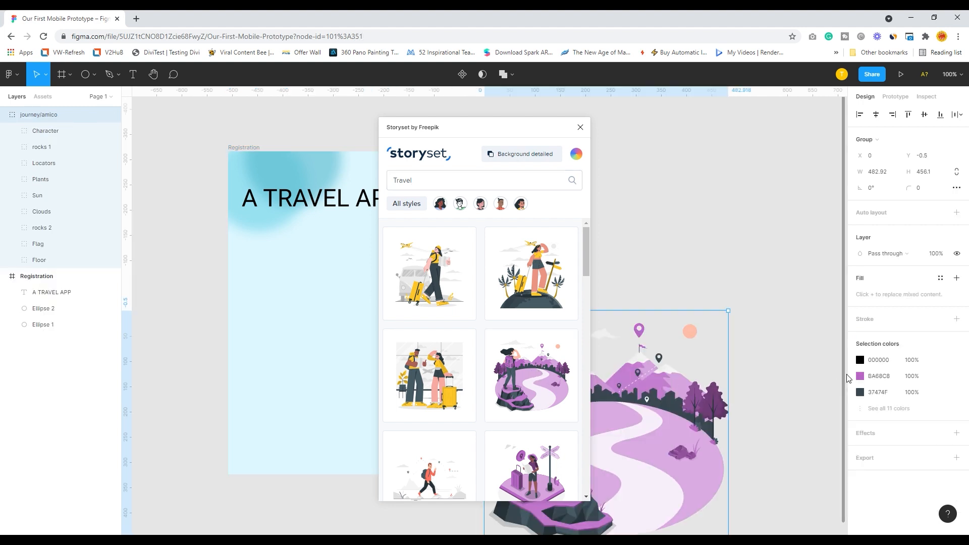
Step: Recolour the illustration's purple by sampling the blue ellipses in the Registration frame, and darken it to 4E9EAF
click(861, 376)
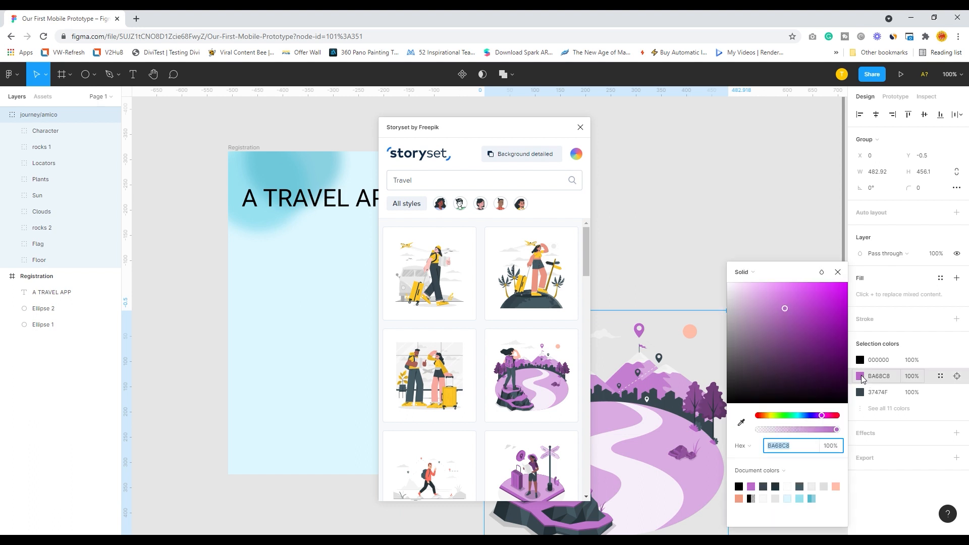
click(741, 423)
click(284, 176)
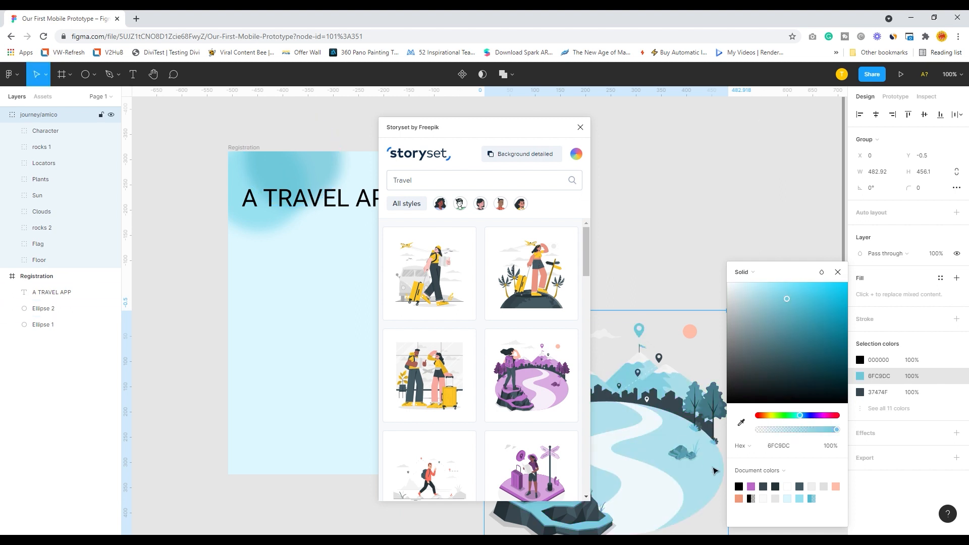
drag(786, 300, 795, 323)
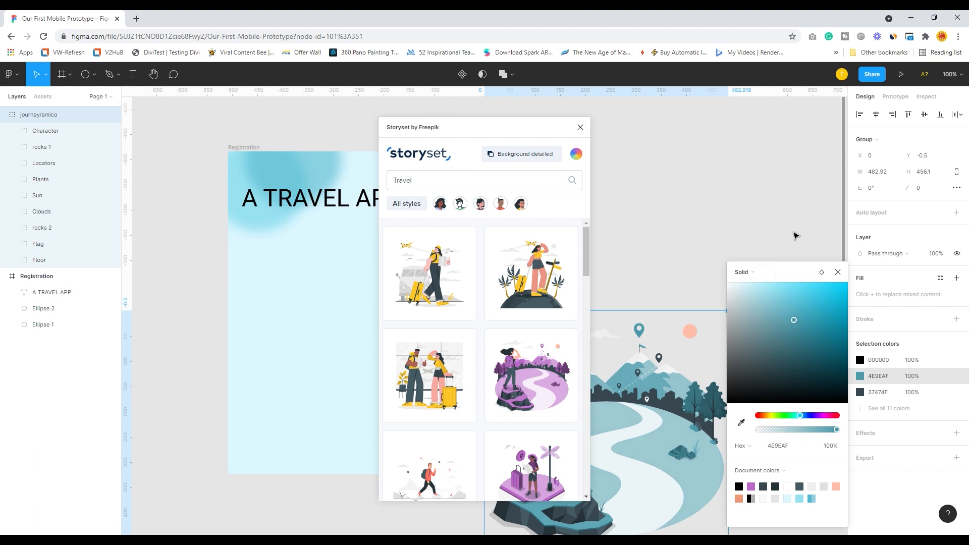
click(838, 272)
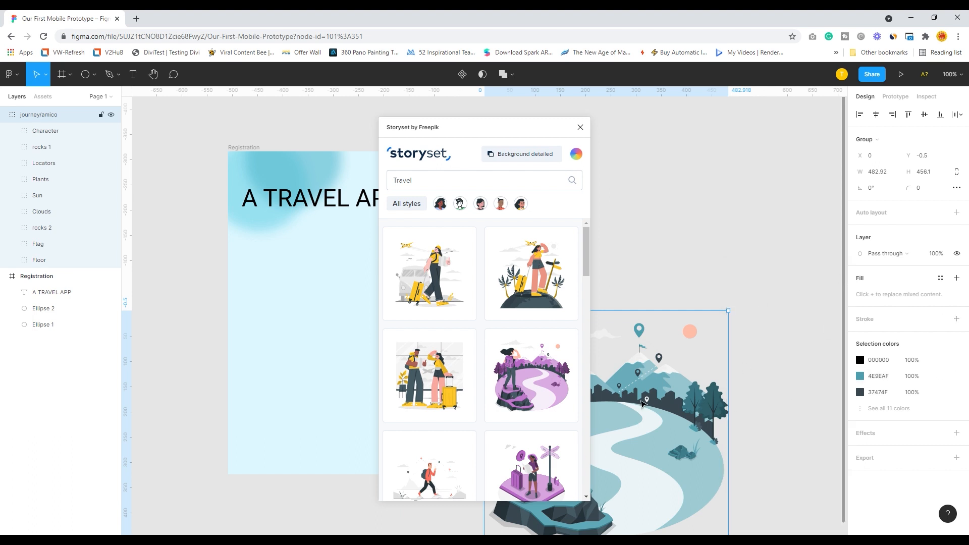
Step: Change the illustration's dark slate colour 37474F to the greenish grey 535E57
click(860, 395)
click(740, 422)
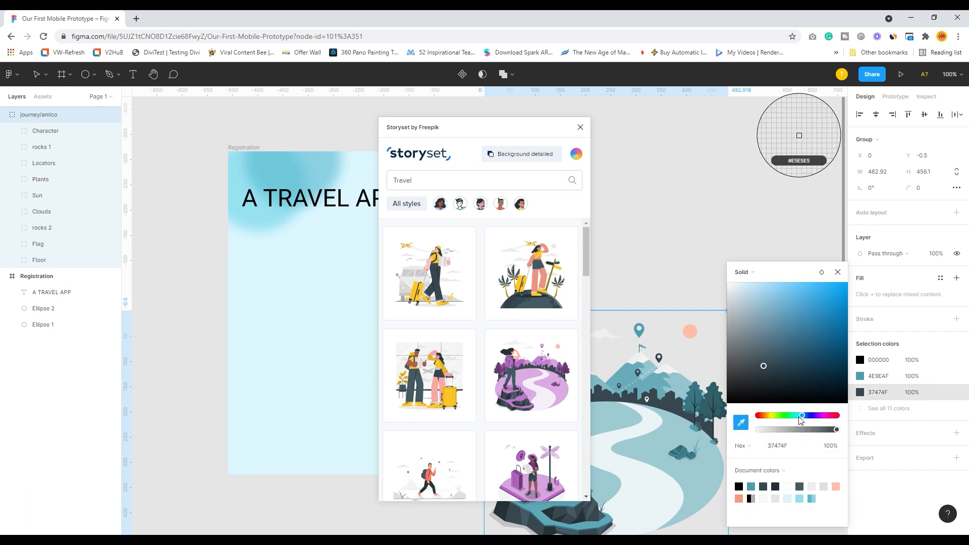
drag(803, 419, 790, 416)
click(817, 334)
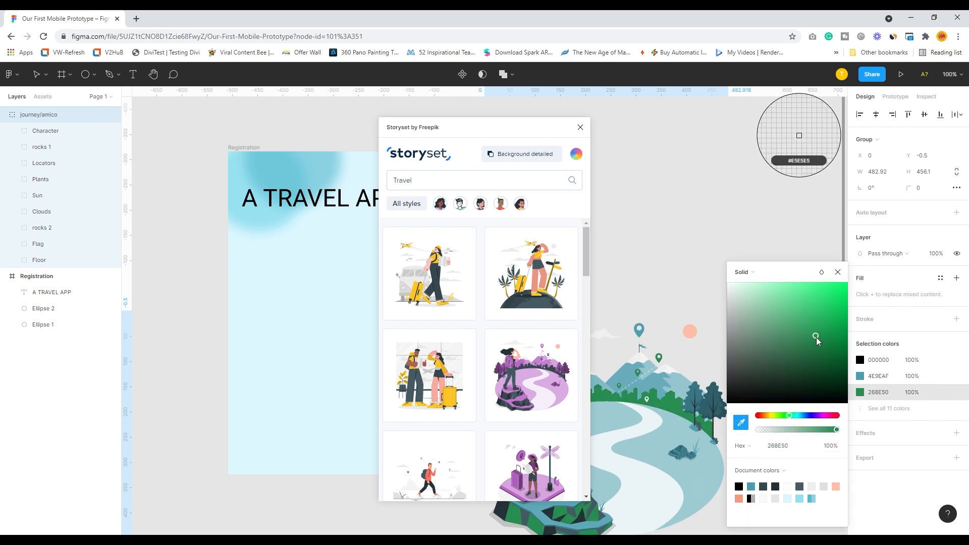
drag(816, 336, 740, 363)
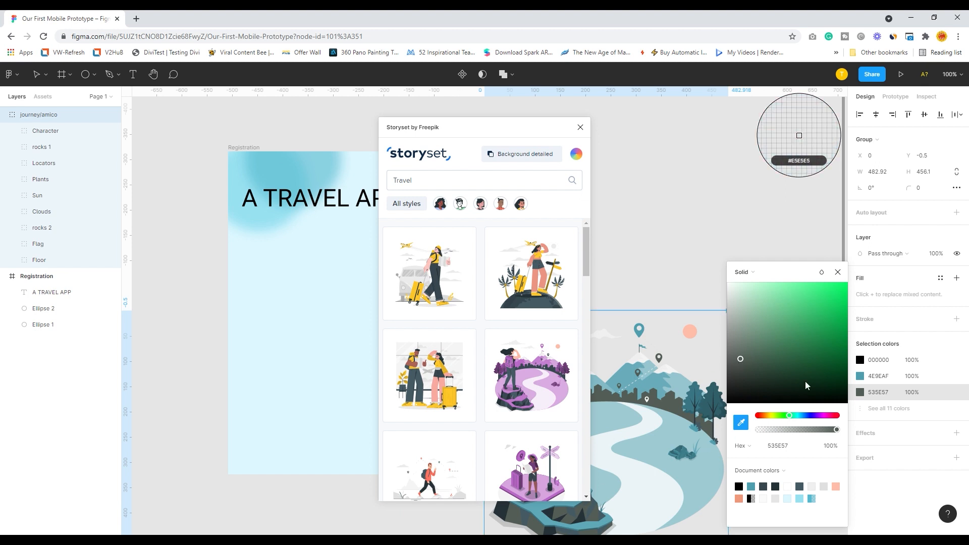
click(838, 272)
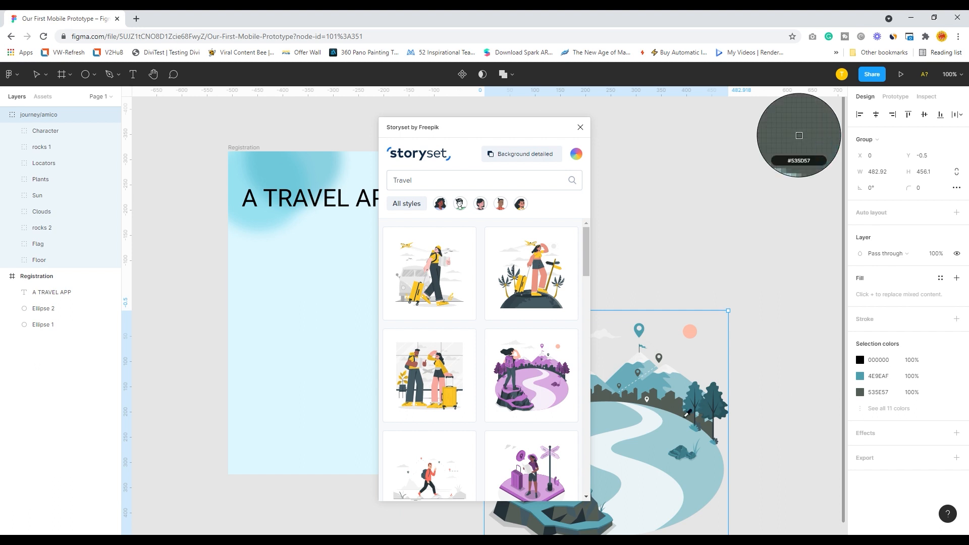
Step: Reveal all of the illustration's colours, change 455A64 to the grey-green 748778, and close the Storyset plugin
click(887, 408)
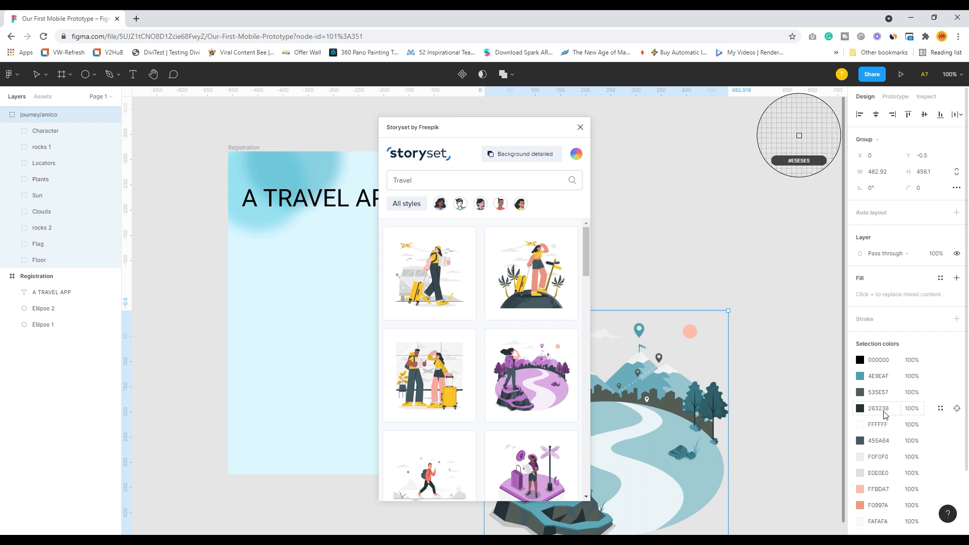
click(860, 441)
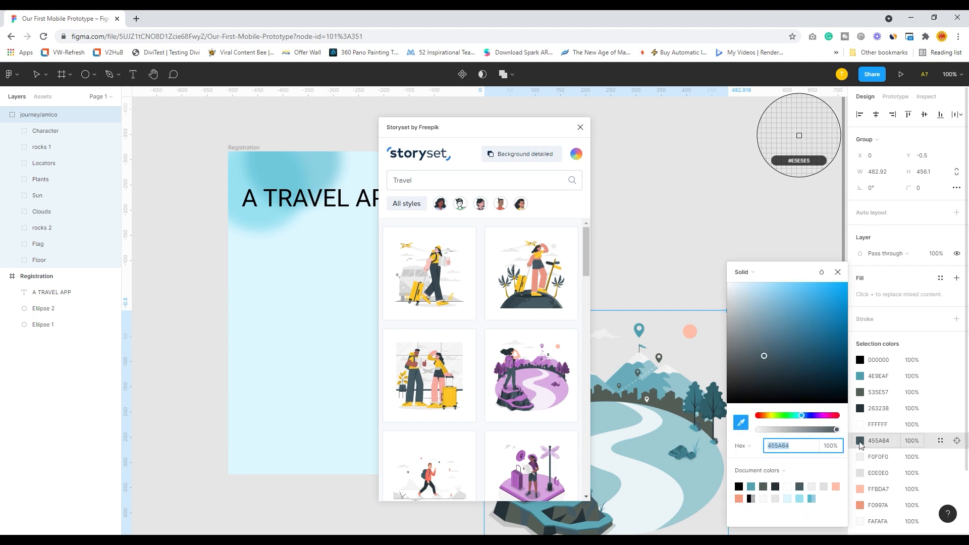
drag(802, 415, 788, 415)
drag(817, 335, 743, 342)
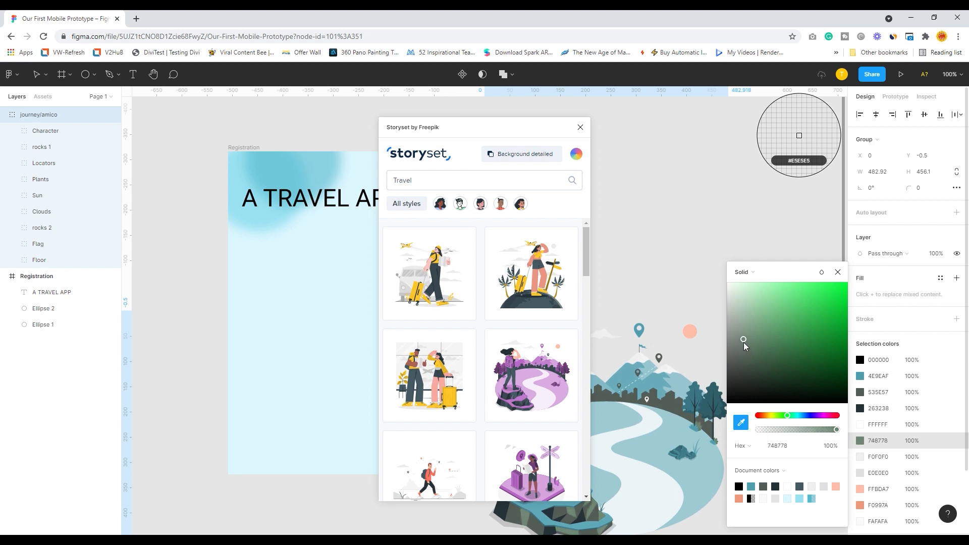
click(837, 273)
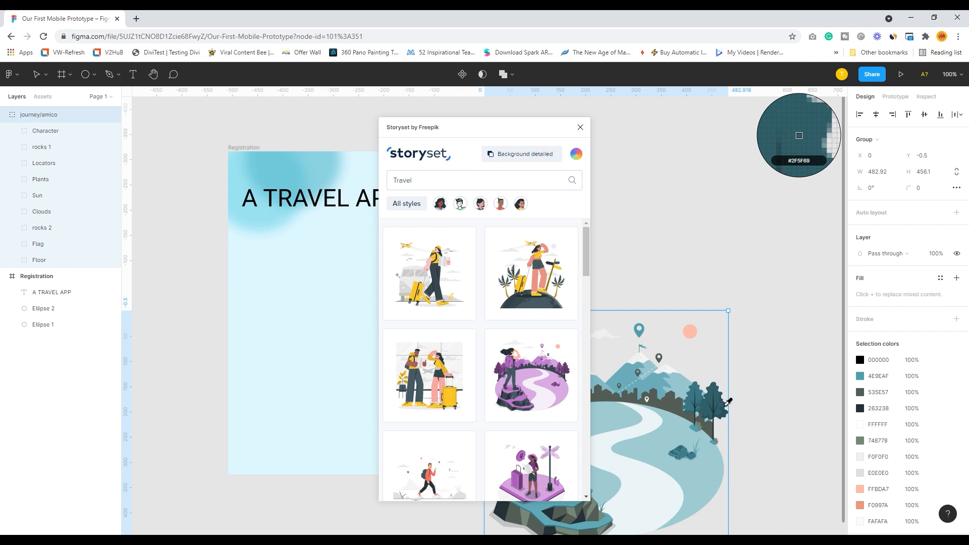
scroll(883, 433, down, 2)
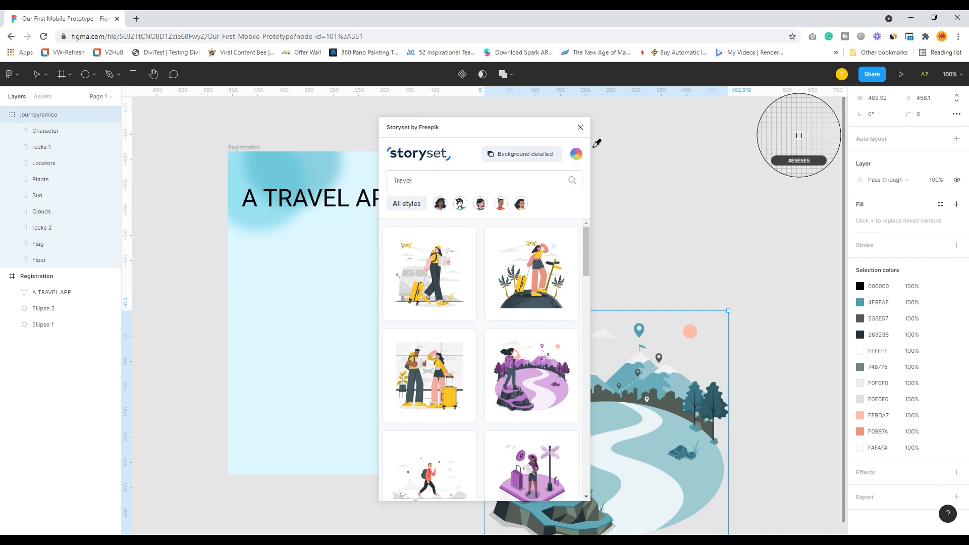
click(580, 127)
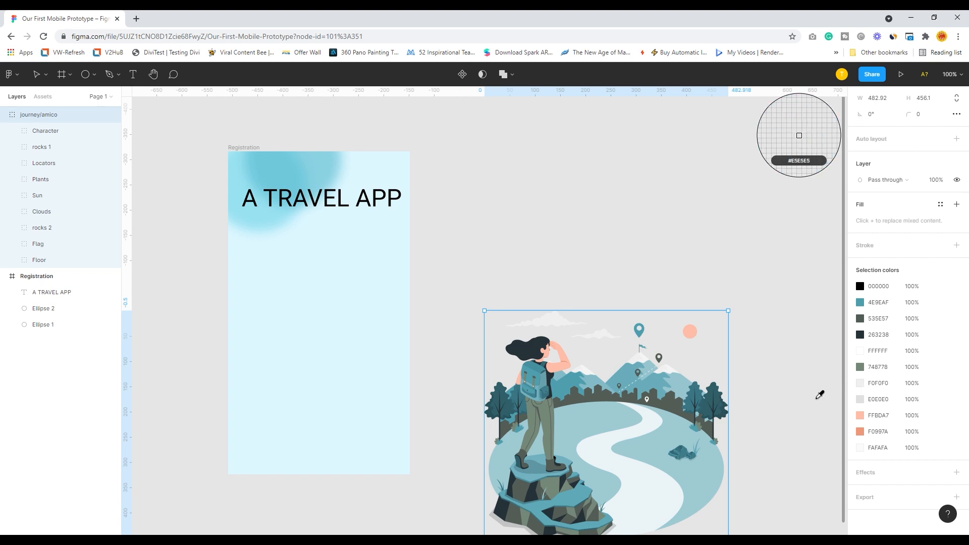
Step: Scale the illustration down to about 171 × 162 and place it inside the Registration frame below the title
click(36, 76)
drag(491, 319, 618, 439)
drag(333, 303, 303, 265)
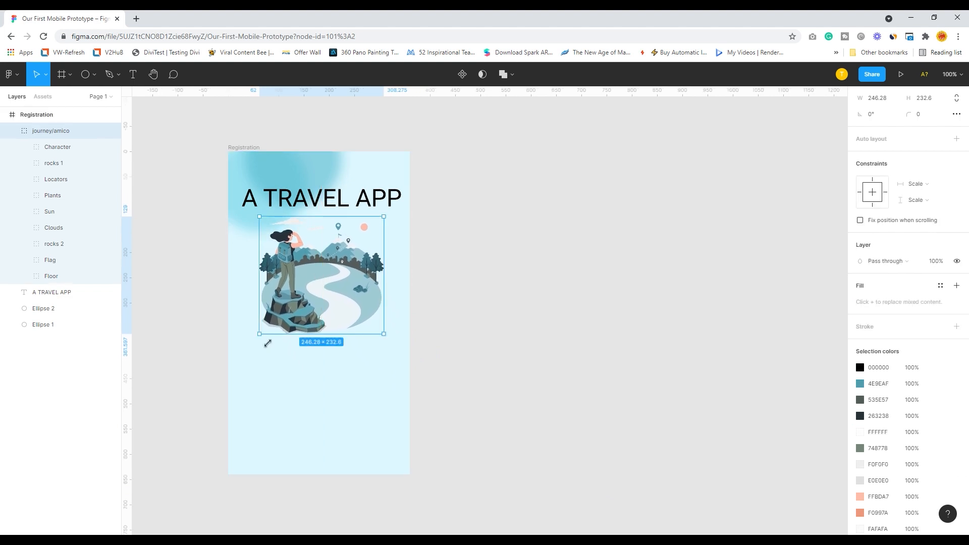
drag(265, 337, 312, 303)
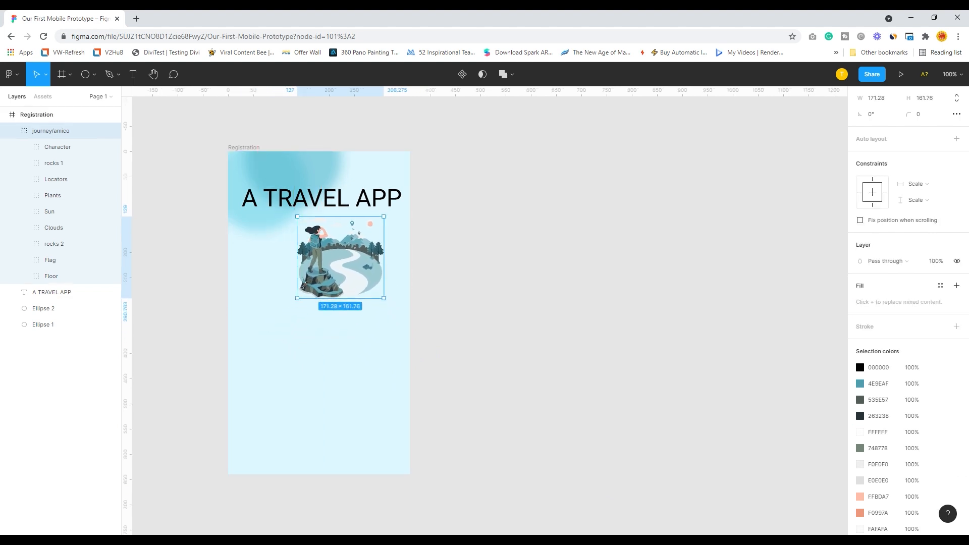
drag(358, 256, 335, 256)
Step: Move the title up to about Y 31 with its box height reduced to 55, and move the illustration up to about Y 109
mouse_move(294, 209)
mouse_down()
mouse_move(295, 192)
mouse_move(286, 201)
mouse_up()
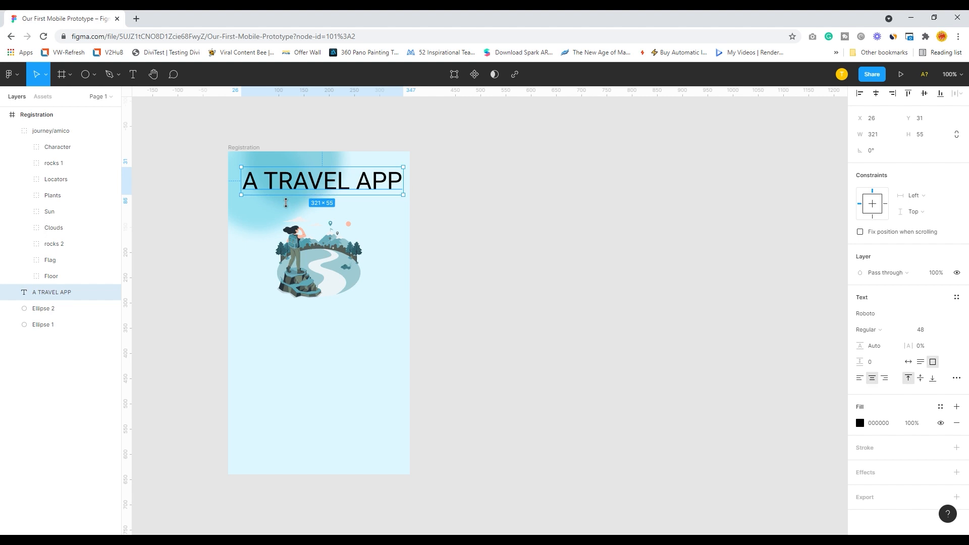
drag(313, 258, 335, 276)
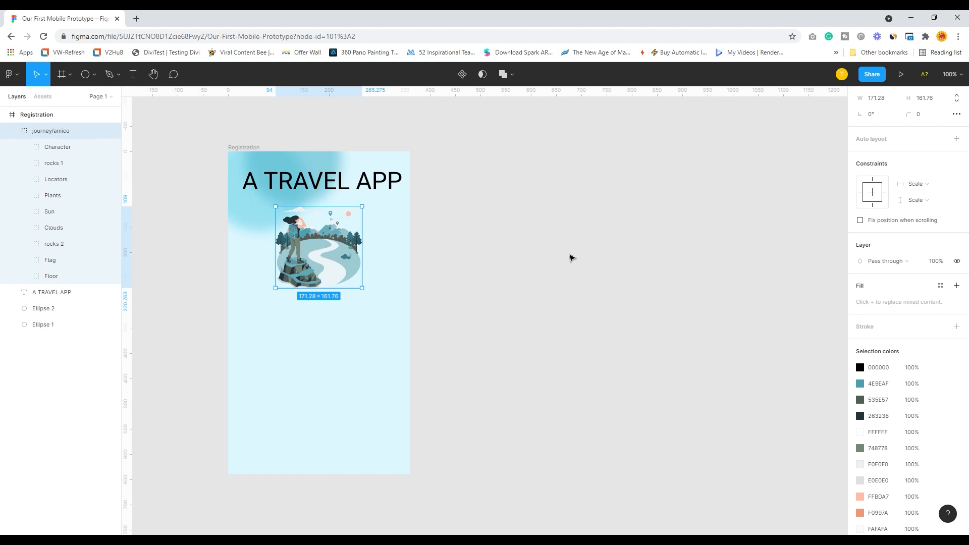
click(612, 302)
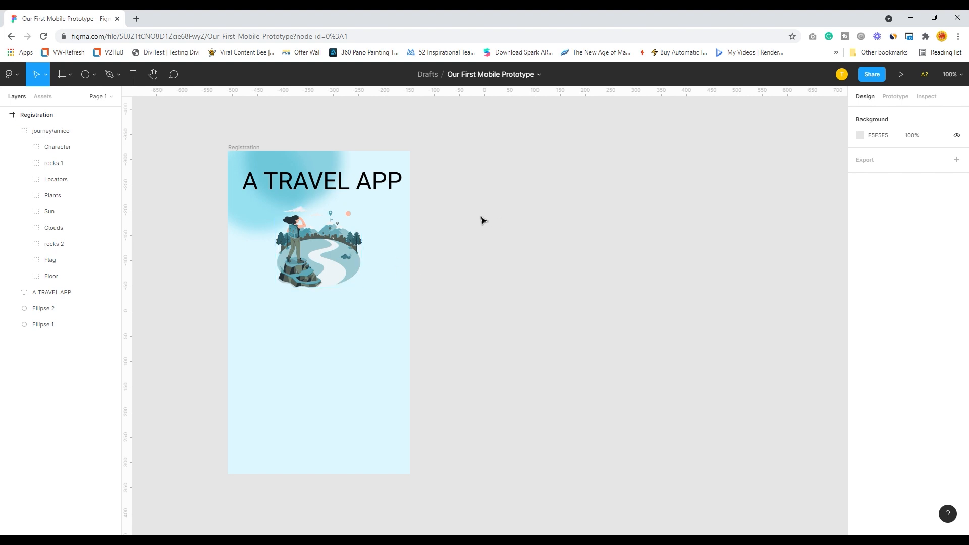
Step: Add a text box about 280 × 50 reading "REGISTER" directly below the illustration
click(134, 75)
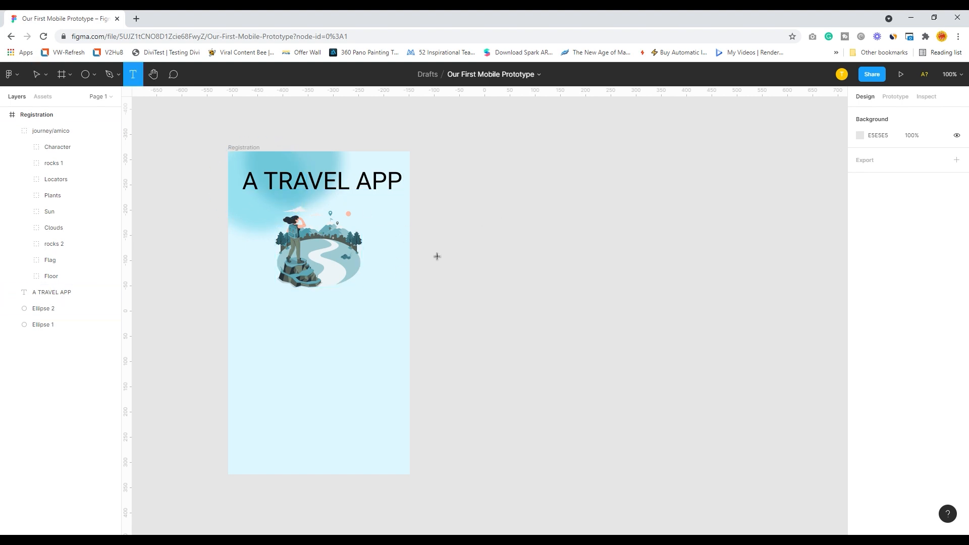
drag(248, 293, 392, 322)
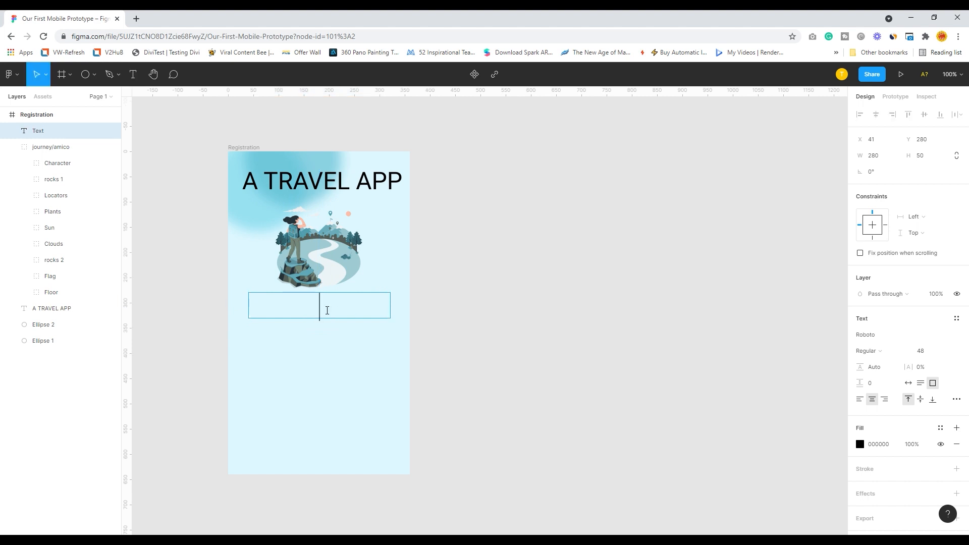
text(REG)
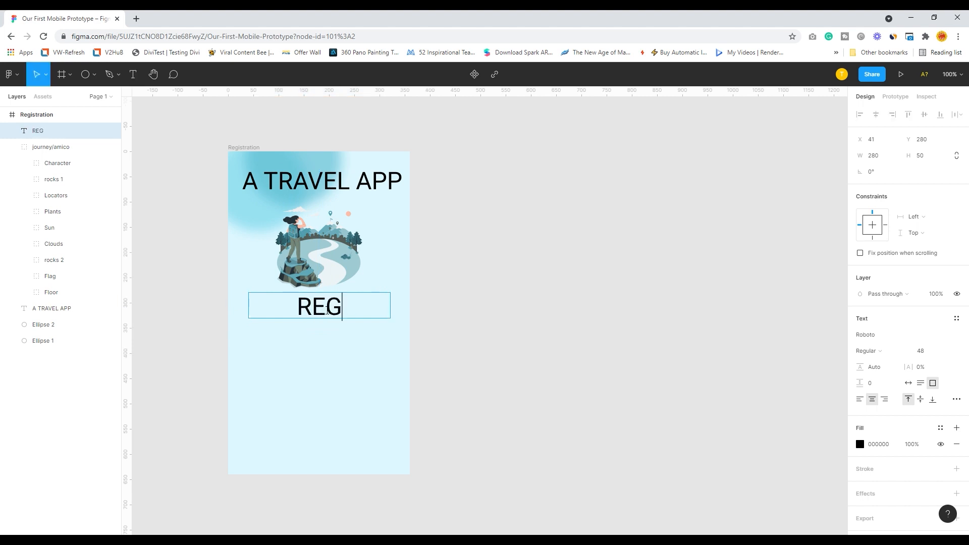
text(ISTR)
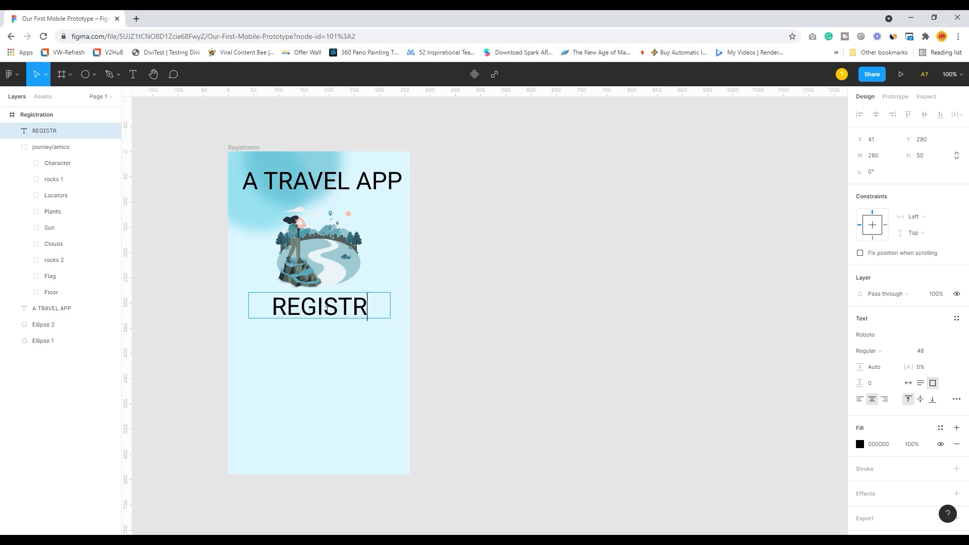
key(BackSpace)
text(ER)
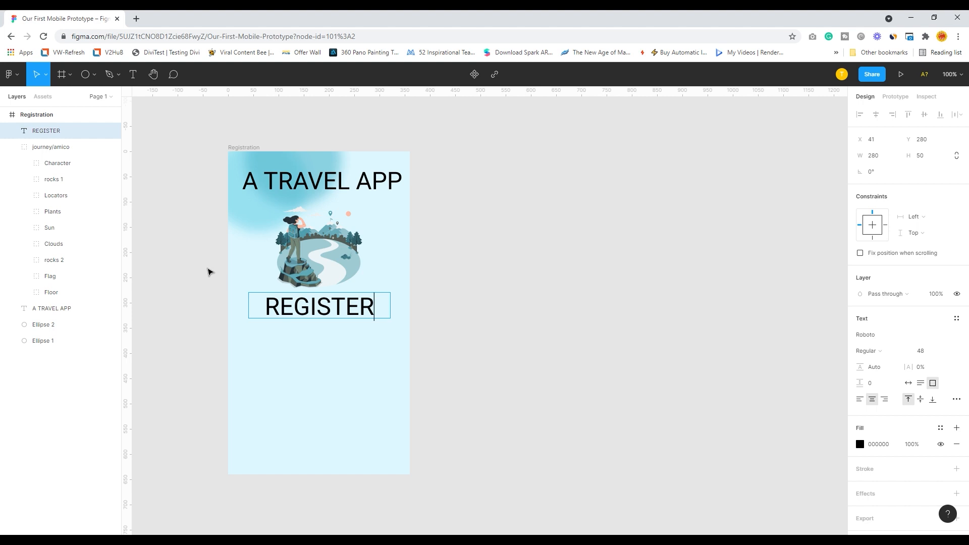
Step: Set the REGISTER text to font size 24 and adjust its text box slightly below the illustration
drag(265, 313, 387, 316)
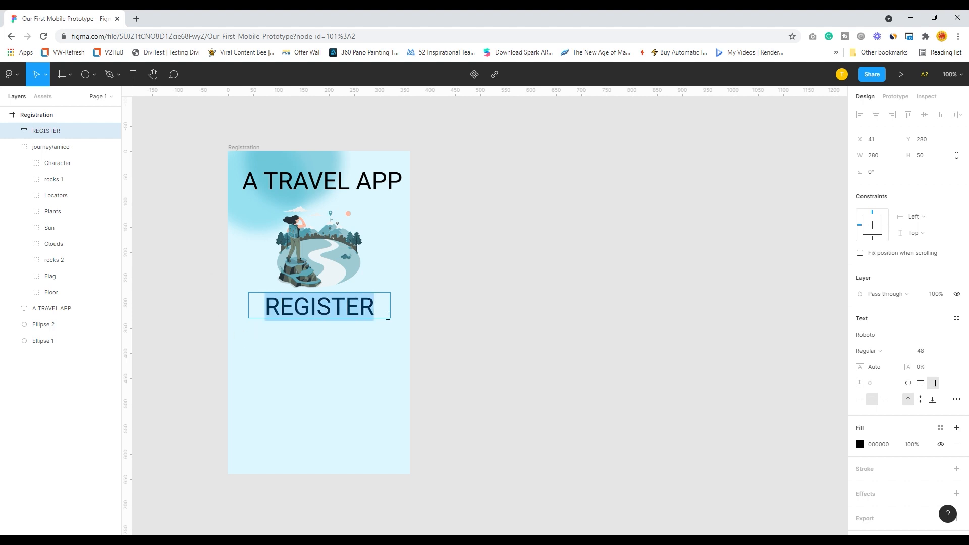
click(949, 351)
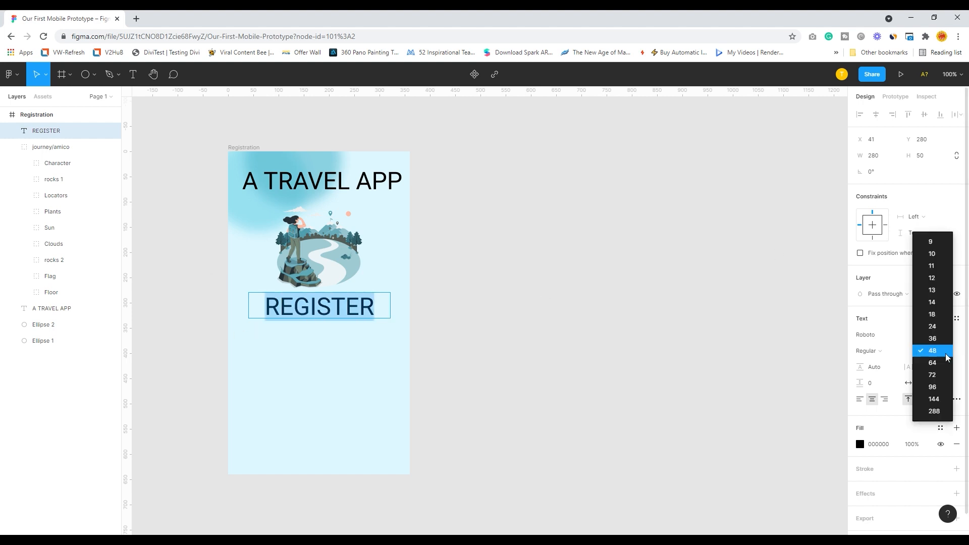
click(934, 326)
double_click(337, 306)
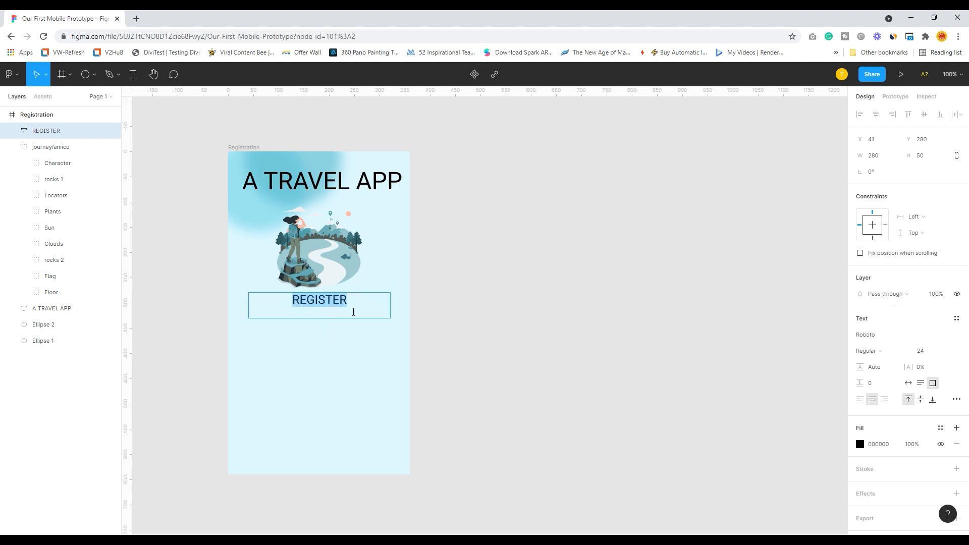
click(357, 319)
key(Escape)
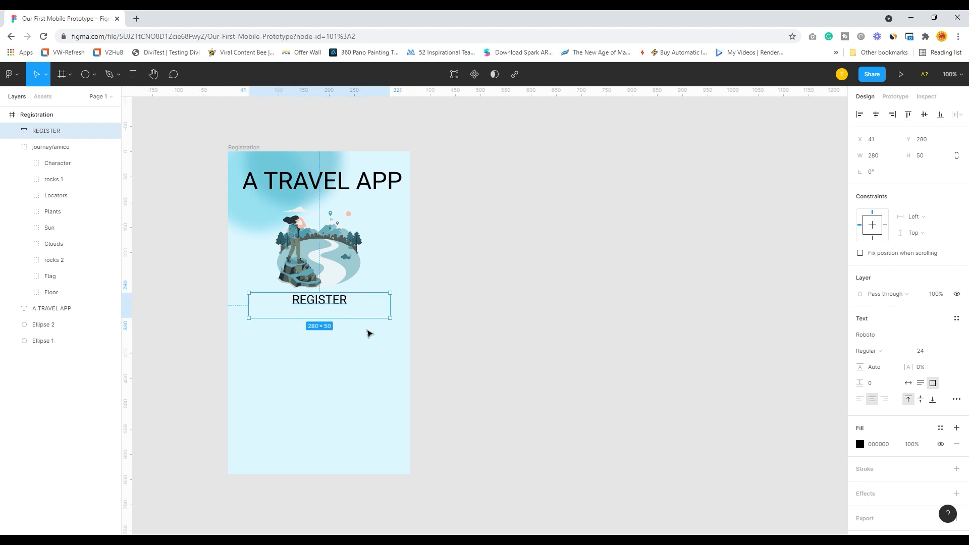
drag(333, 318, 371, 304)
click(643, 272)
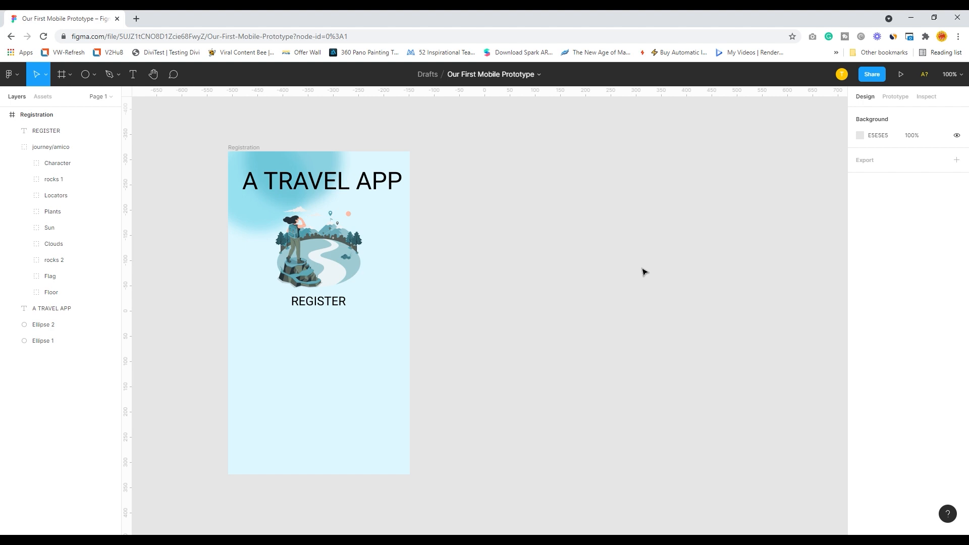
Step: Draw a rectangle about 303 × 42 below the REGISTER text and fill it with the off-white F9F9F9
click(95, 73)
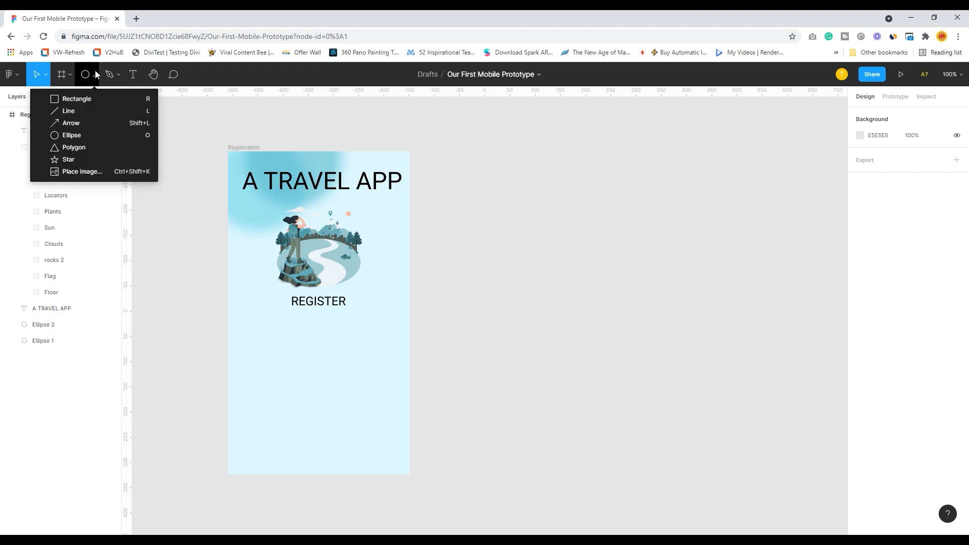
click(89, 99)
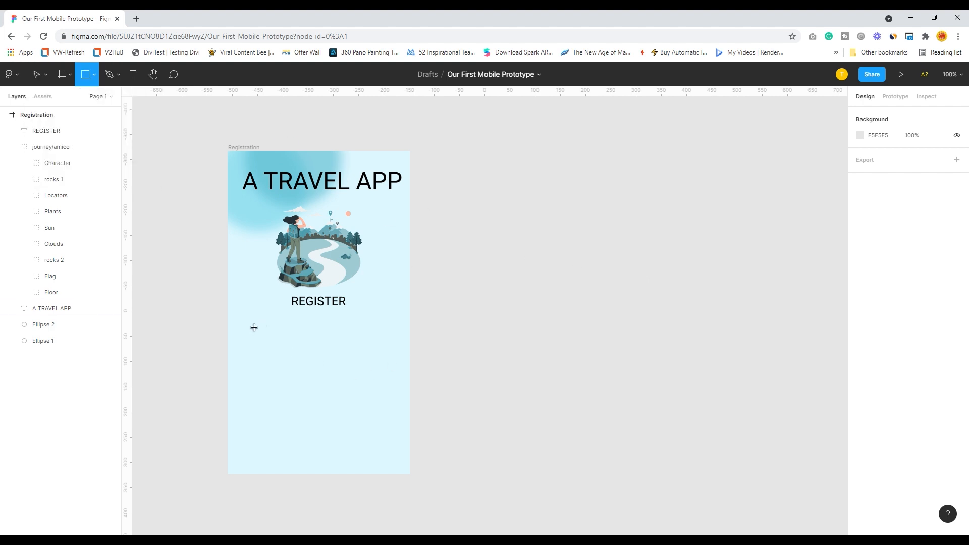
drag(245, 313, 399, 338)
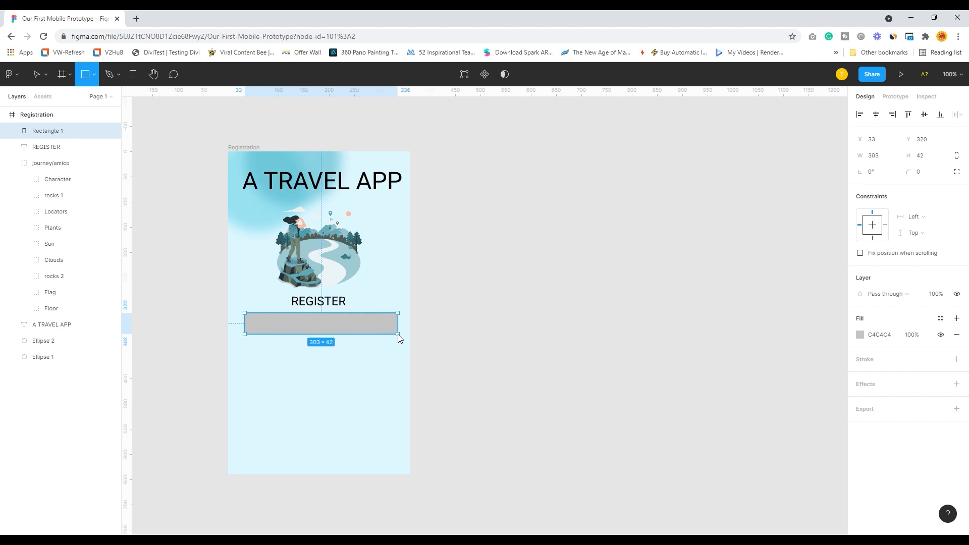
click(860, 334)
drag(733, 298, 726, 294)
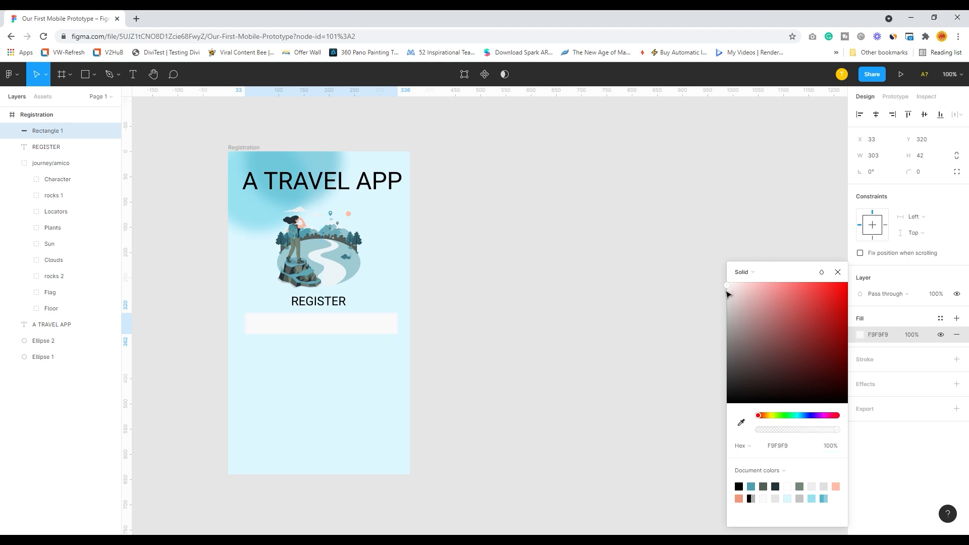
Step: Round the rectangle's corners with a corner radius of 5
click(924, 174)
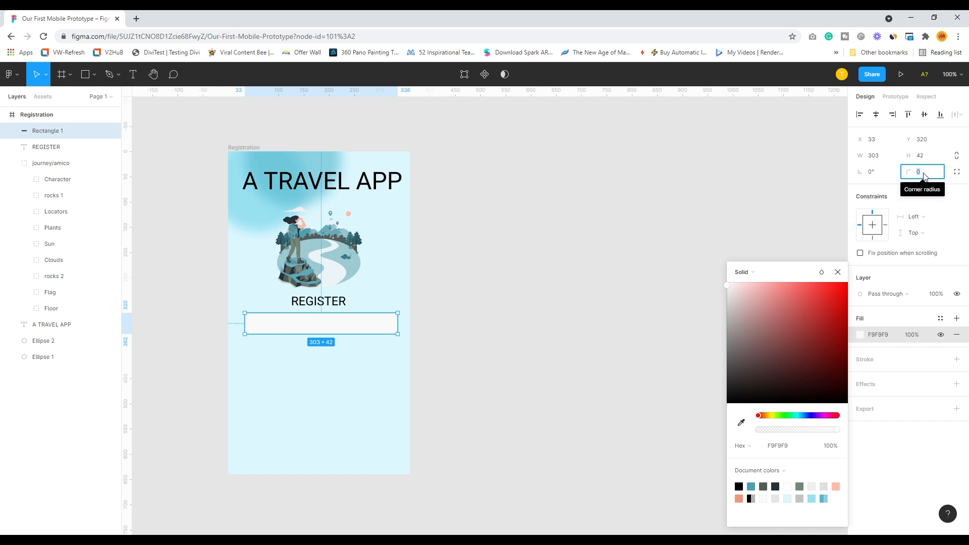
text(5)
key(Return)
click(626, 284)
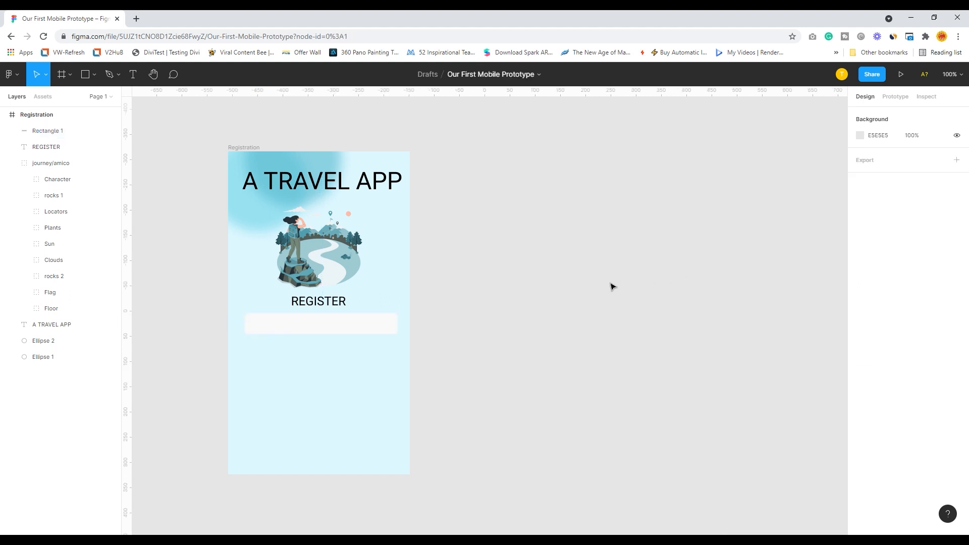
Step: Add a stroke to the rectangle and colour it light grey CDCDCD
click(278, 327)
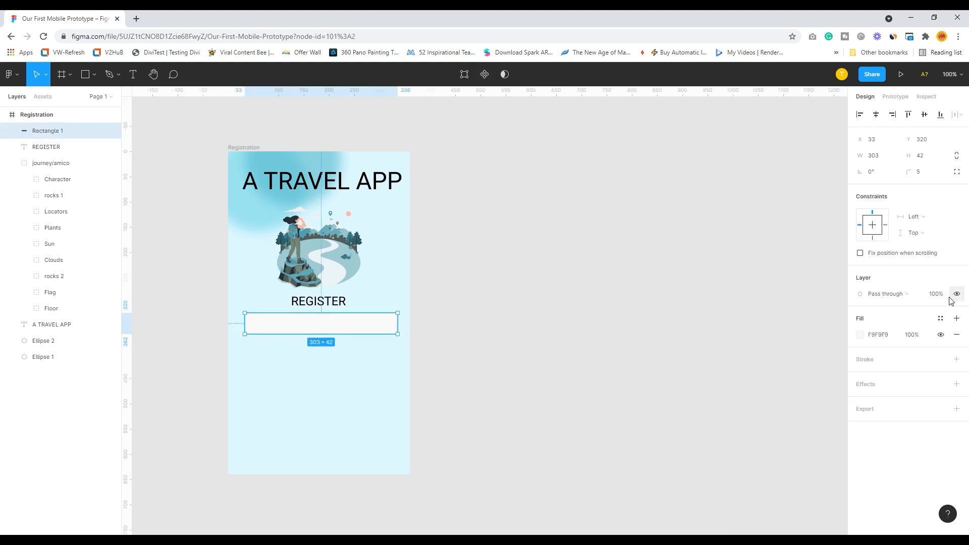
click(957, 359)
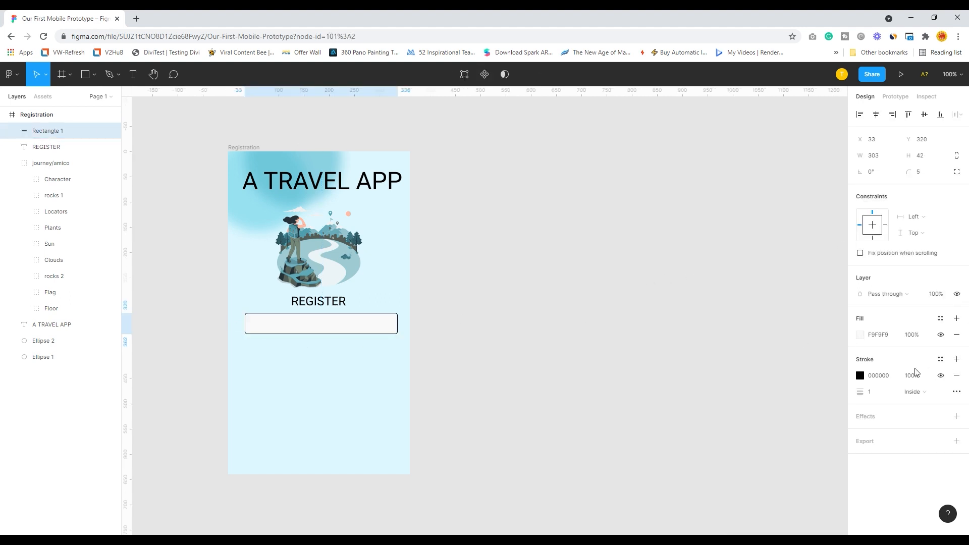
click(860, 375)
click(727, 335)
drag(722, 341, 727, 317)
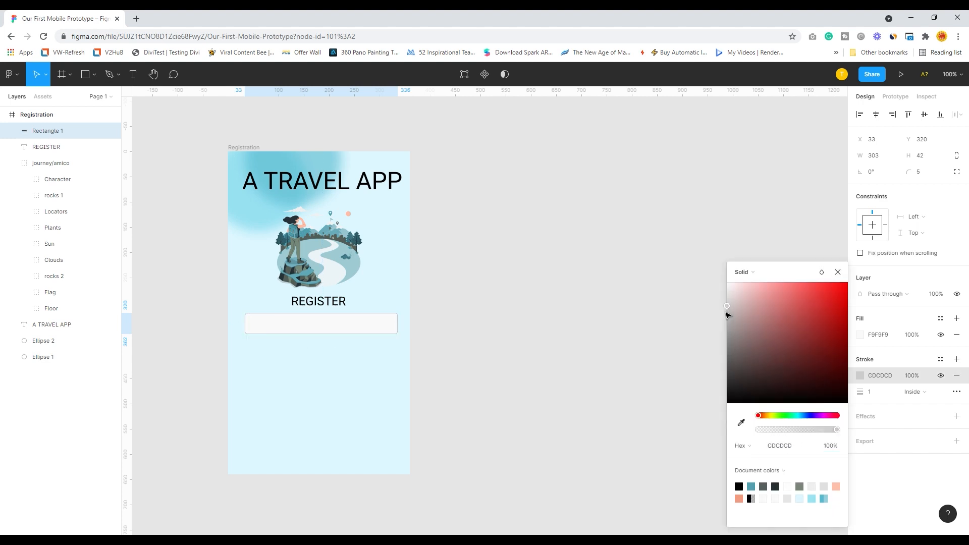
click(597, 338)
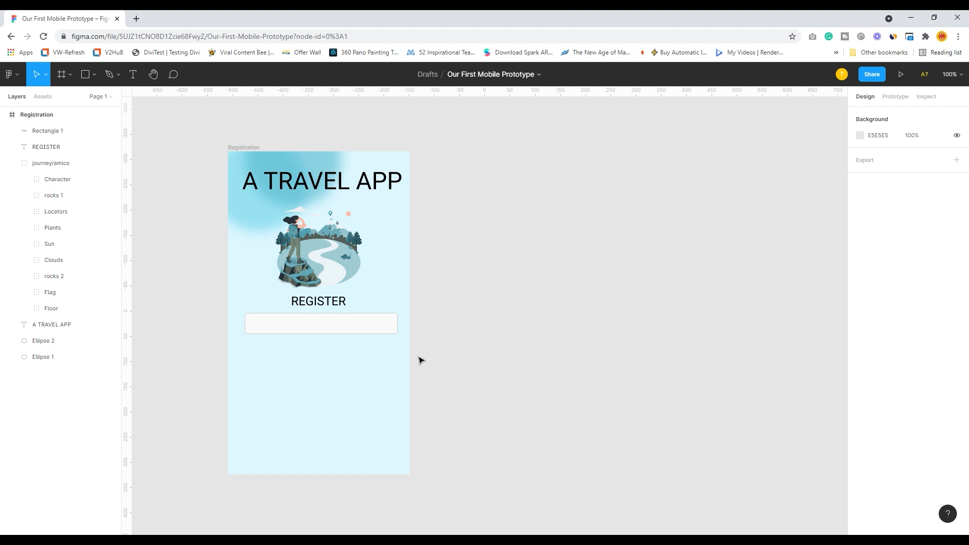
Step: Add the text "Name" and place it near the left end inside the rectangle, at about X 48, Y 327
click(325, 333)
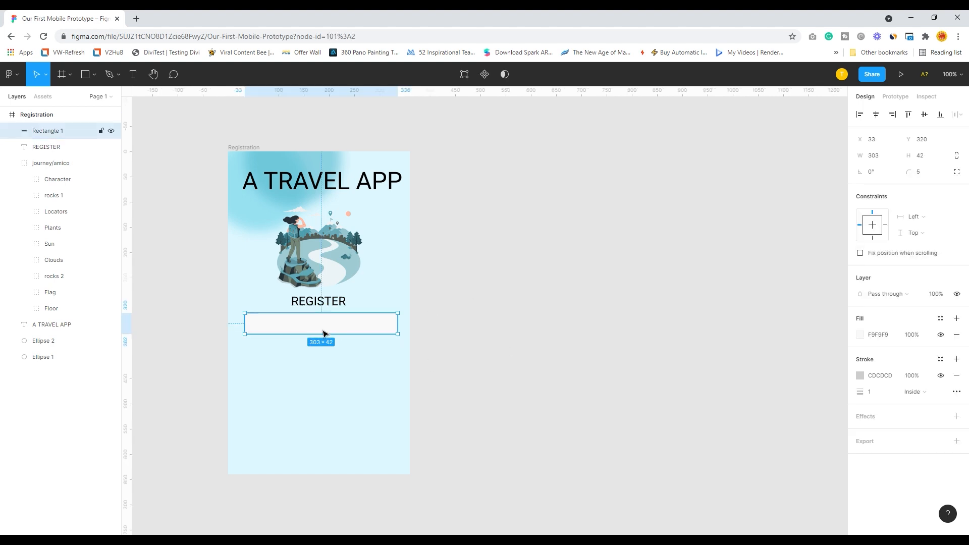
click(135, 75)
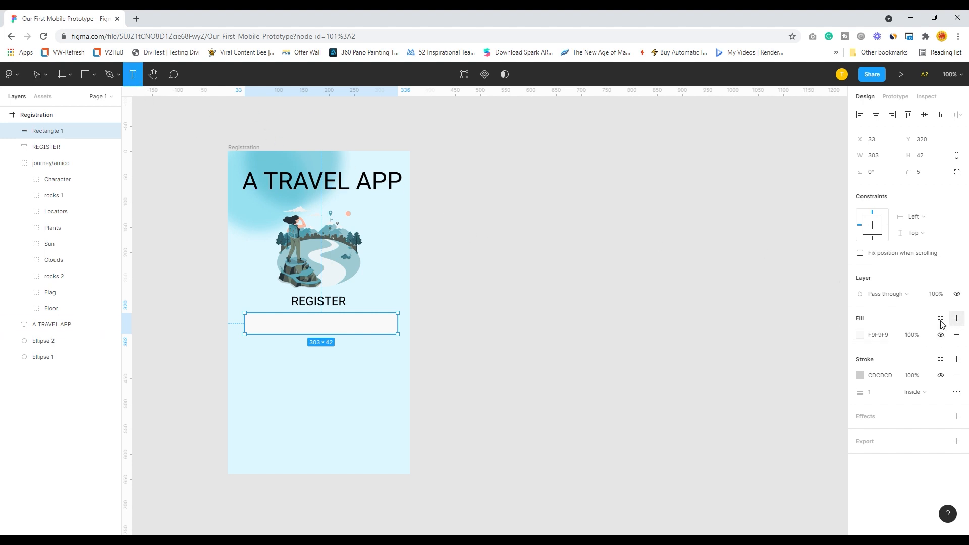
click(255, 332)
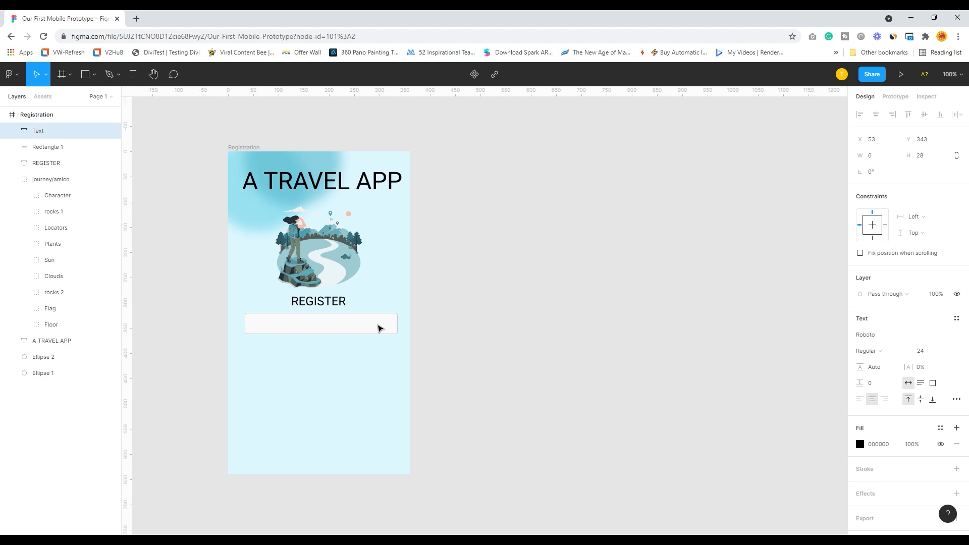
text(Name)
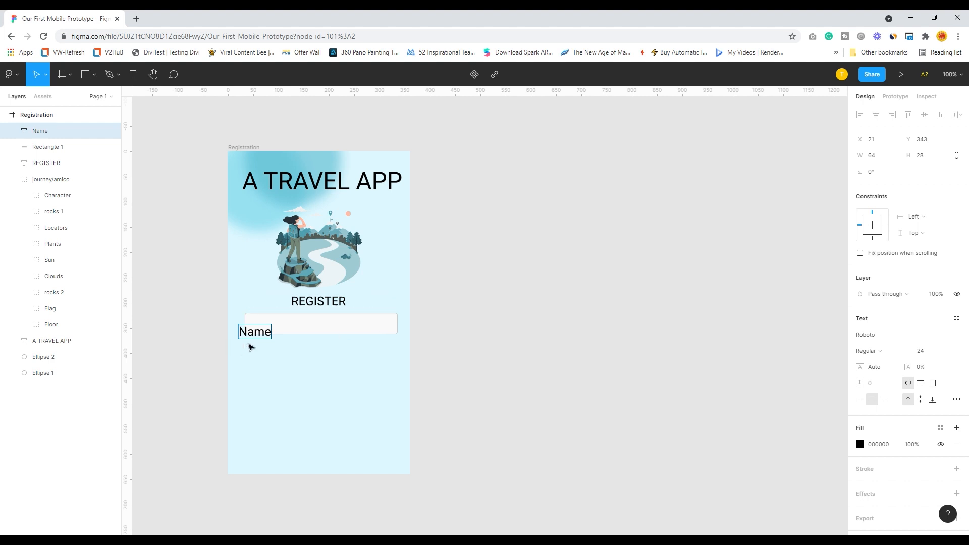
key(Escape)
drag(261, 338, 275, 330)
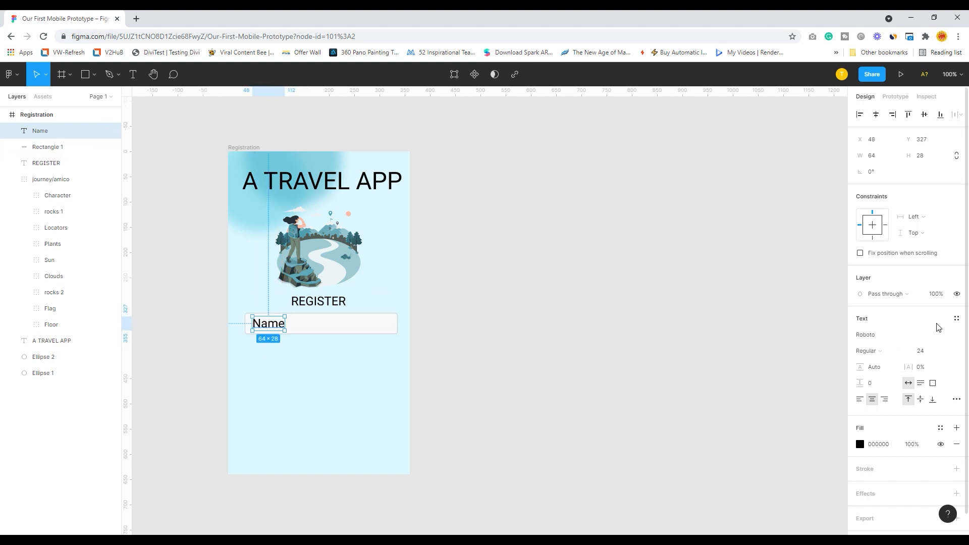
Step: Set the Name label's font size to 14 and reposition it to about X 49, Y 334 inside the rectangle
click(951, 354)
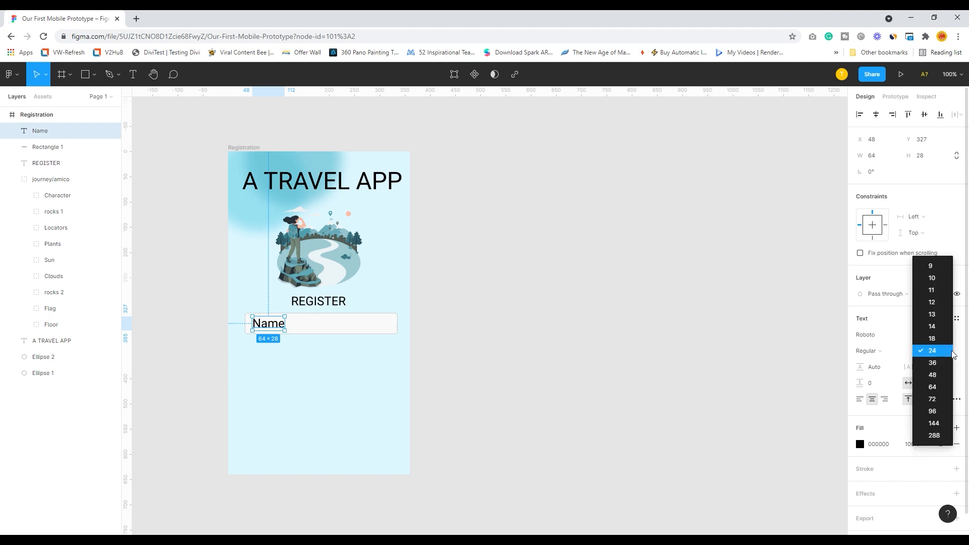
click(932, 301)
drag(264, 325, 268, 328)
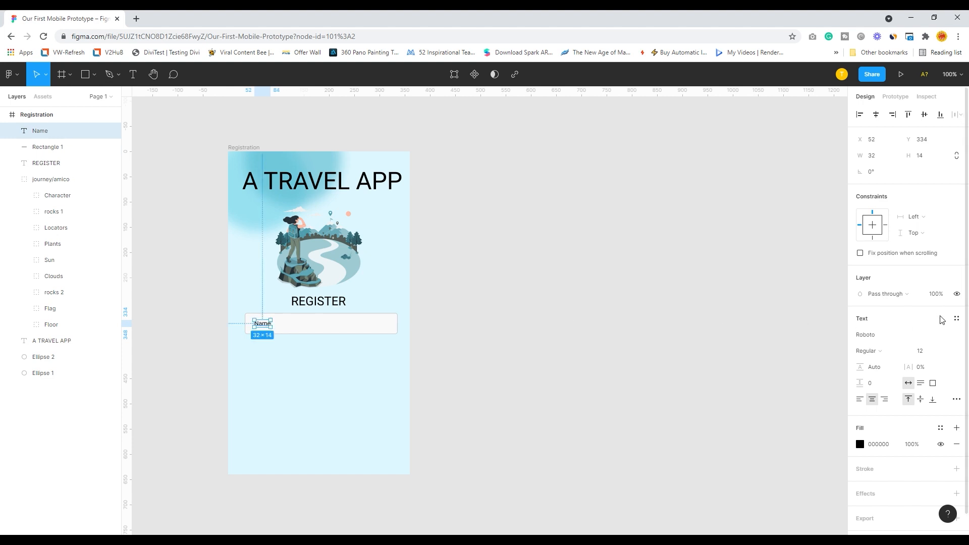
click(945, 353)
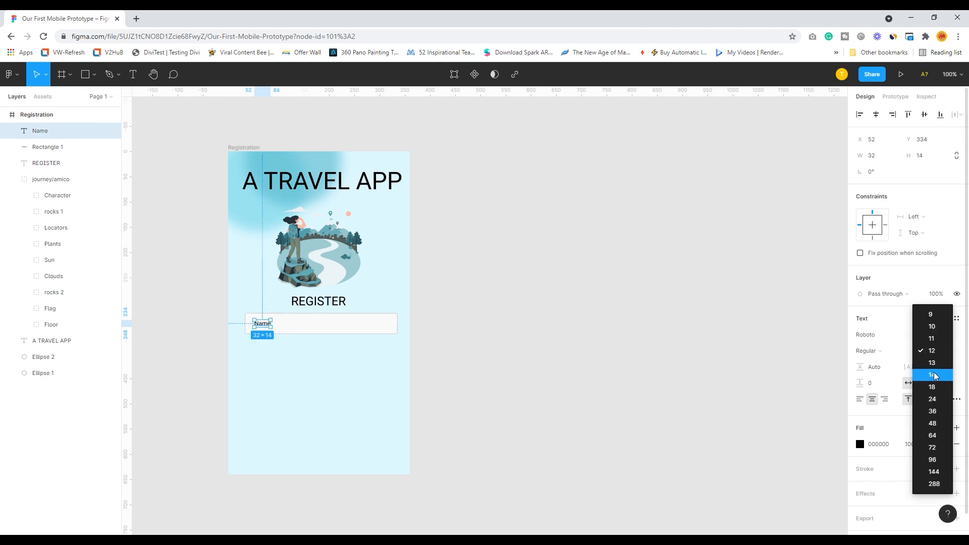
click(934, 369)
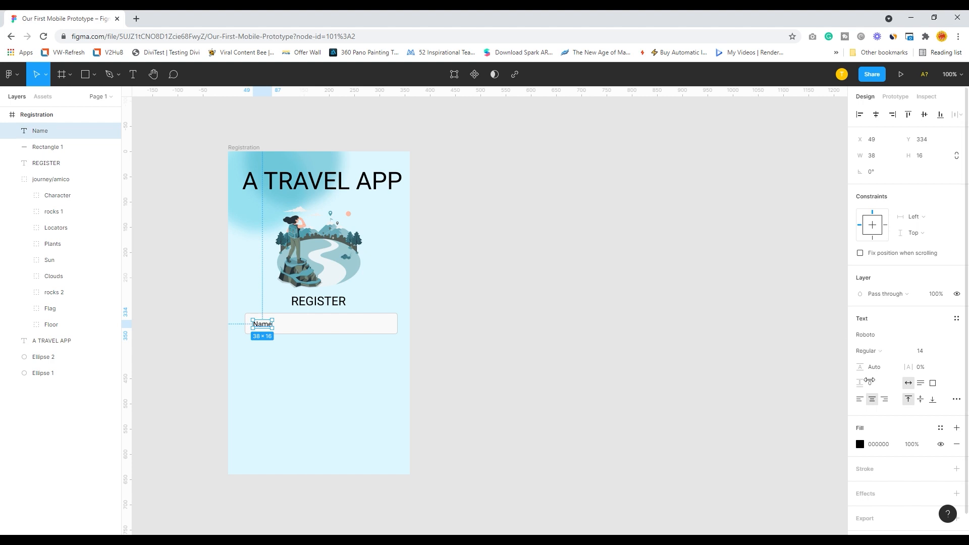
Step: Change the Name label's fill from black to the placeholder grey A8A6A6
click(859, 444)
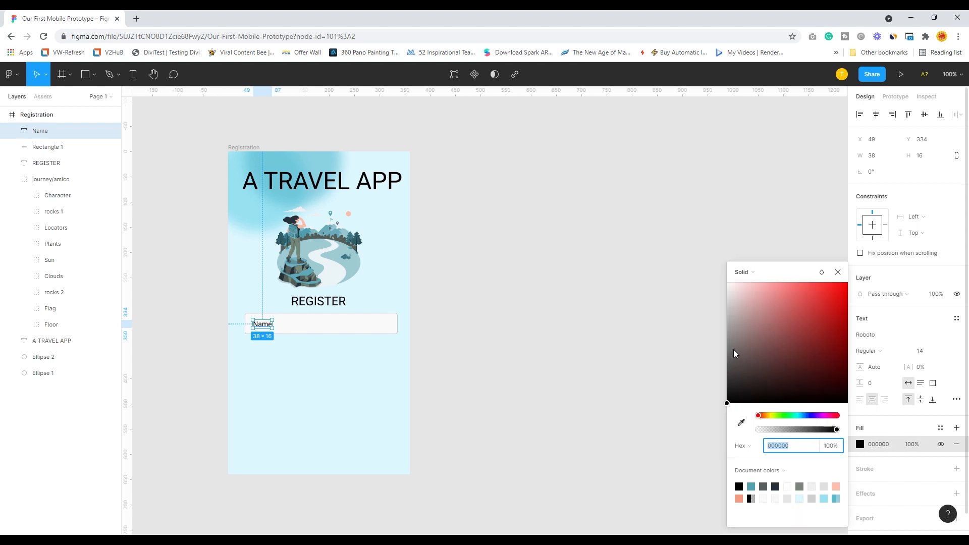
text(BEBEBE)
key(Return)
click(728, 325)
click(552, 325)
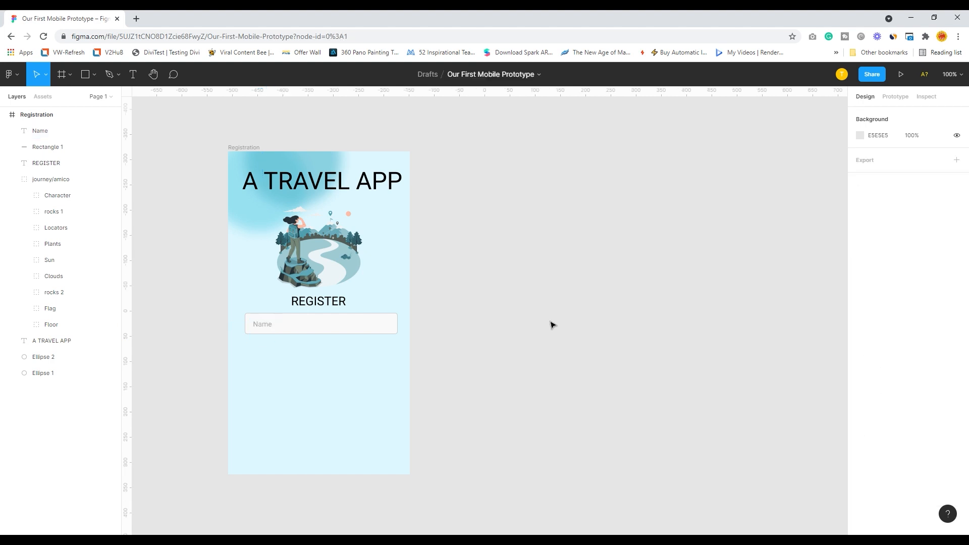
Step: Duplicate the Name label with its rectangle directly below the original and change the copied label to "Email"
click(263, 326)
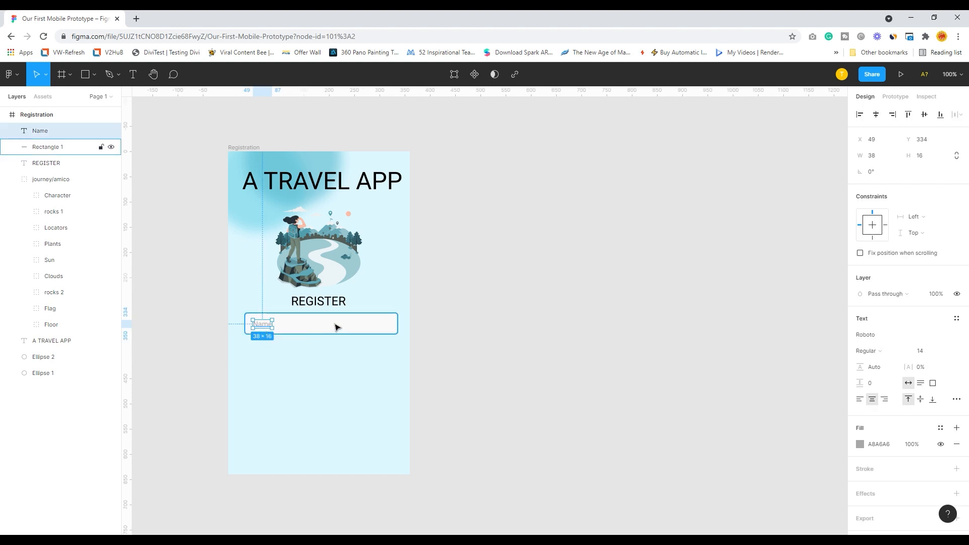
shift+click(363, 325)
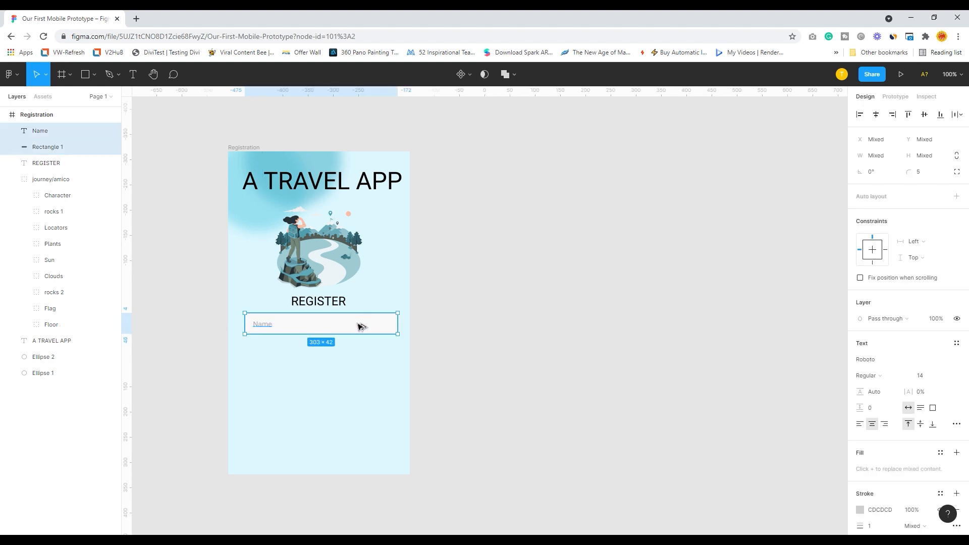
drag(361, 326, 358, 351)
double_click(264, 356)
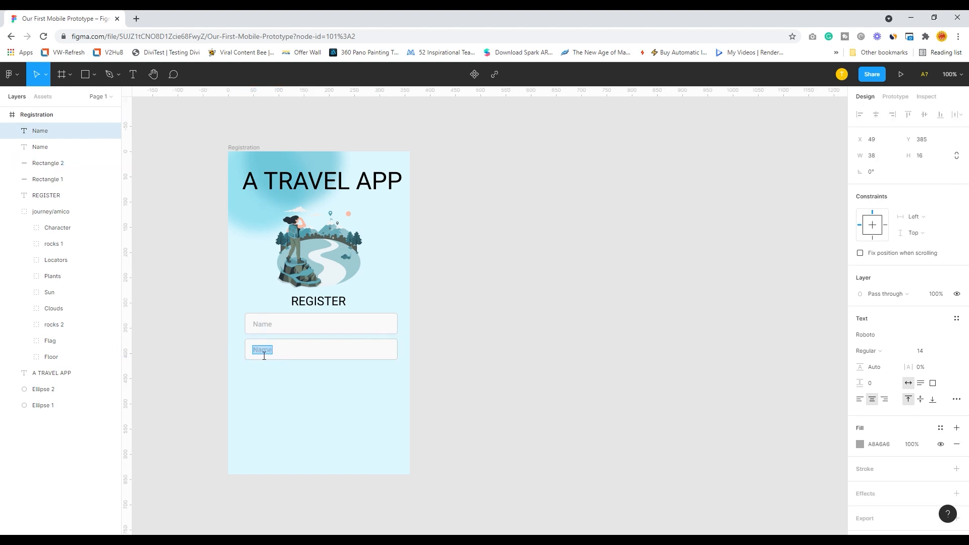
click(281, 353)
double_click(267, 354)
text(Email)
key(Escape)
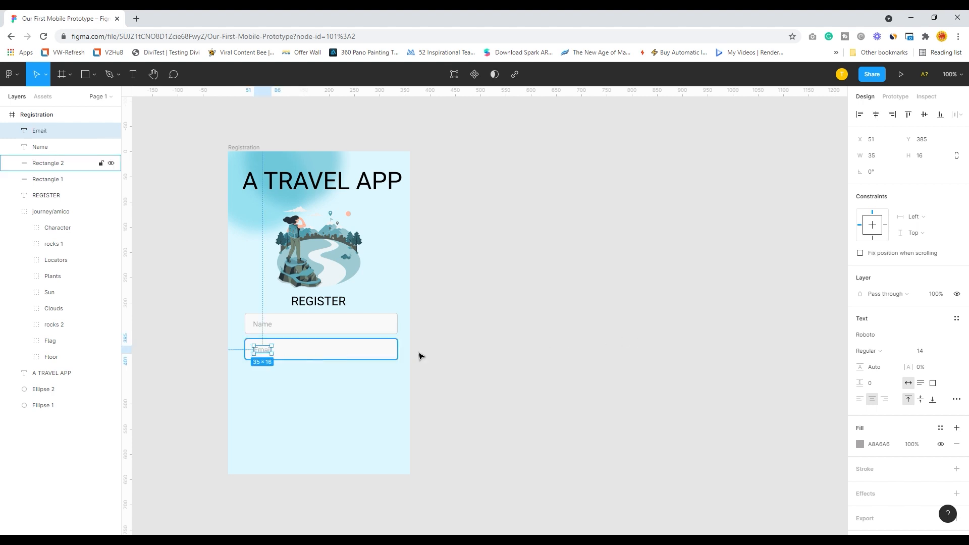
click(344, 375)
Step: Duplicate the Email field 9 px below the original and change the copied label to "Phone"
click(262, 353)
shift+click(316, 354)
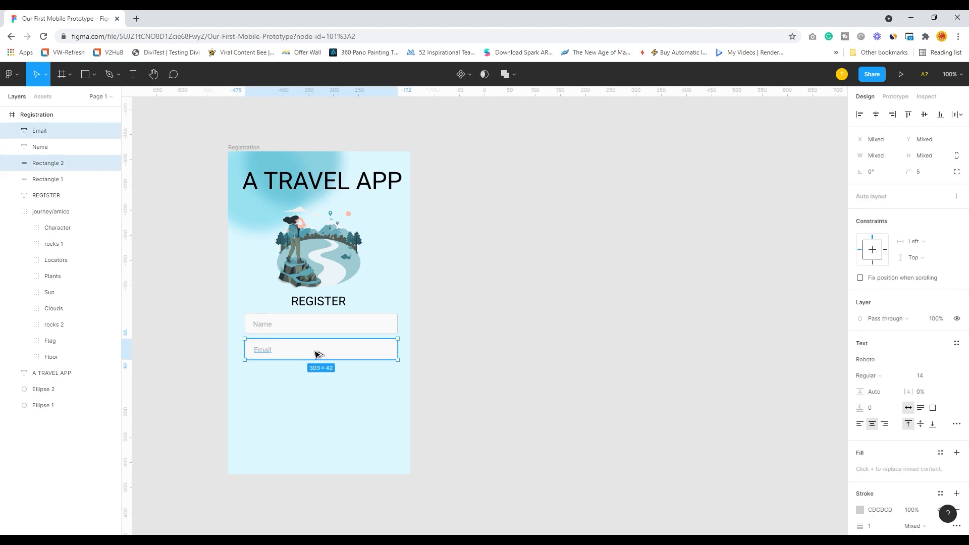
drag(316, 355, 315, 377)
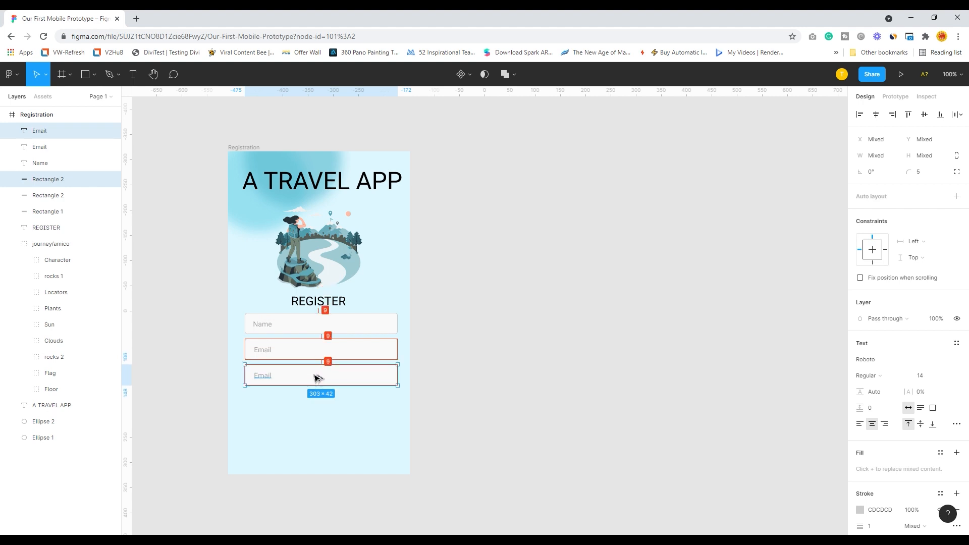
double_click(270, 381)
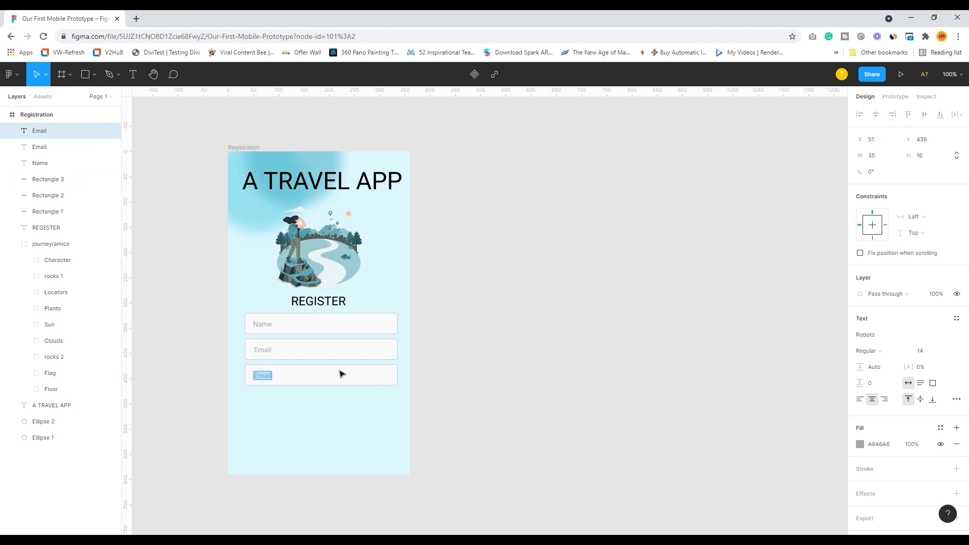
text(Phone)
key(Escape)
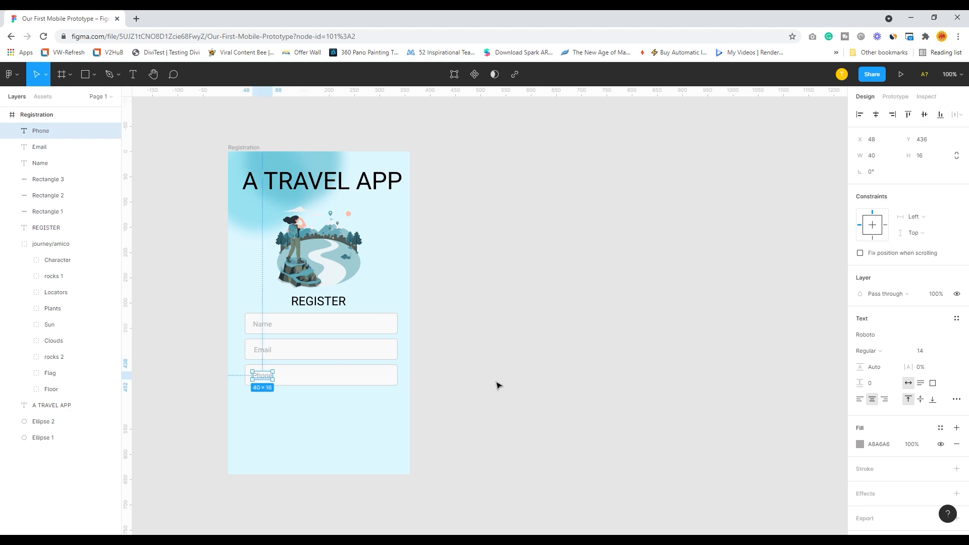
click(322, 385)
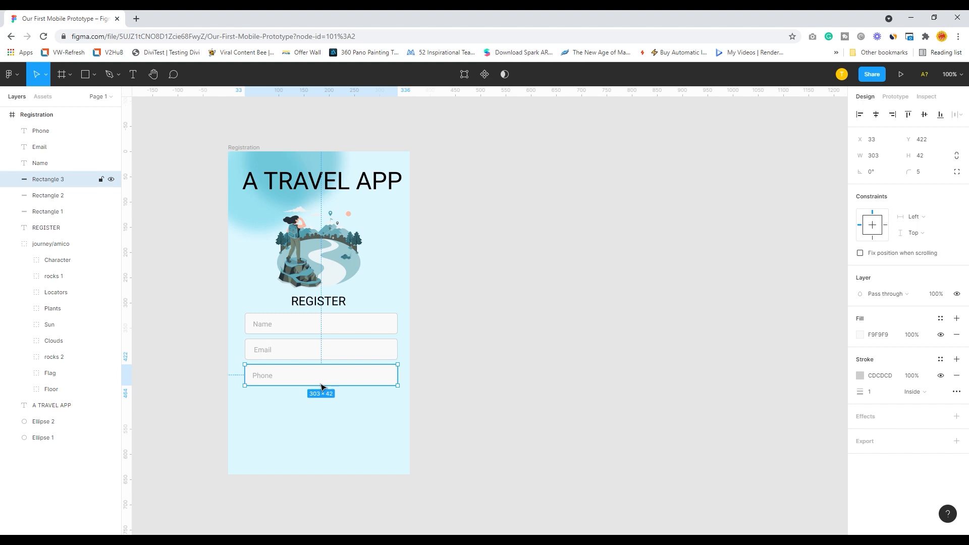
Step: Duplicate the Phone label and rectangle twice at even spacing below the original and change the first copy's label to "Password"
shift+click(263, 380)
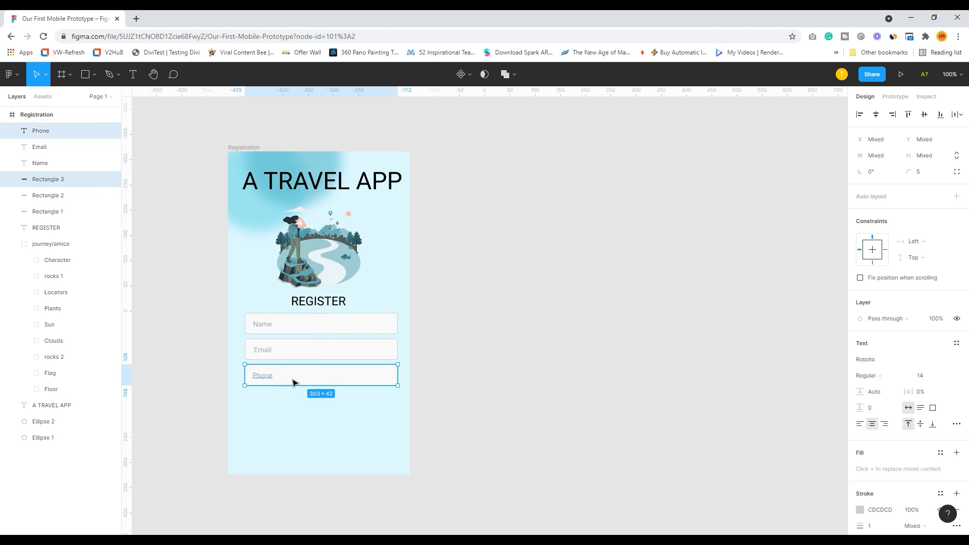
drag(296, 382, 286, 430)
double_click(262, 404)
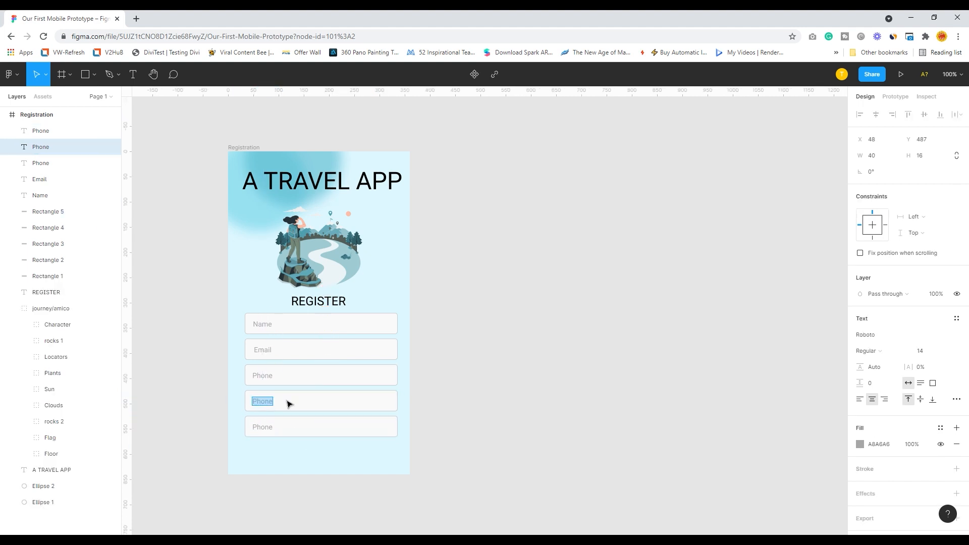
text(Password)
key(Escape)
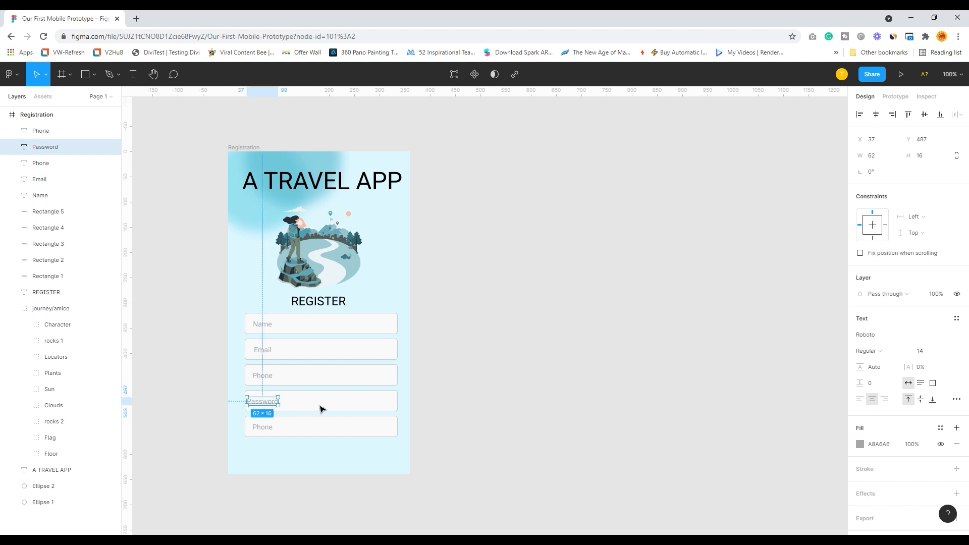
Step: Move the Password label to about X 49, Y 487 so it lines up with the labels above
click(523, 392)
drag(270, 405, 276, 405)
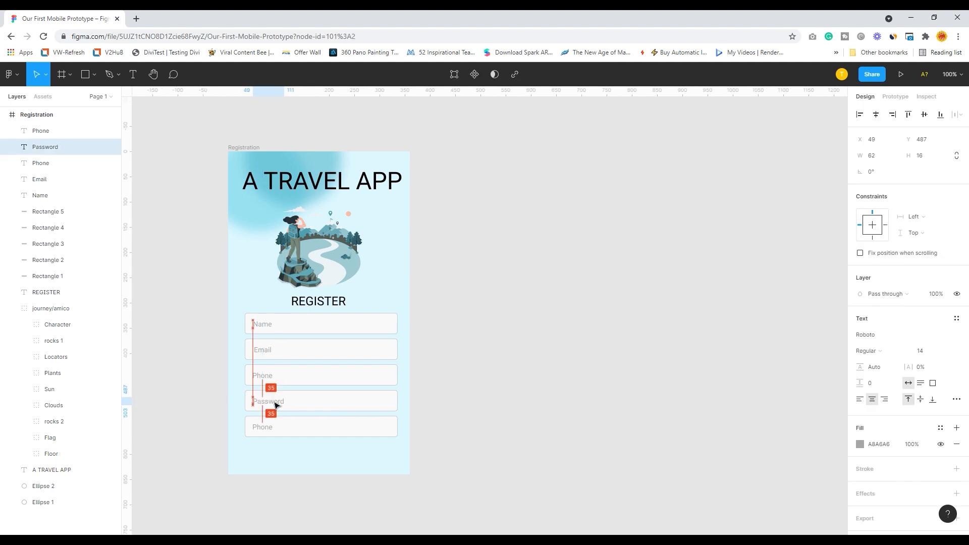
click(469, 406)
Step: Change the lowest field's label to "Confirm Password", left-align its text and move it to about X 49, Y 538
double_click(264, 428)
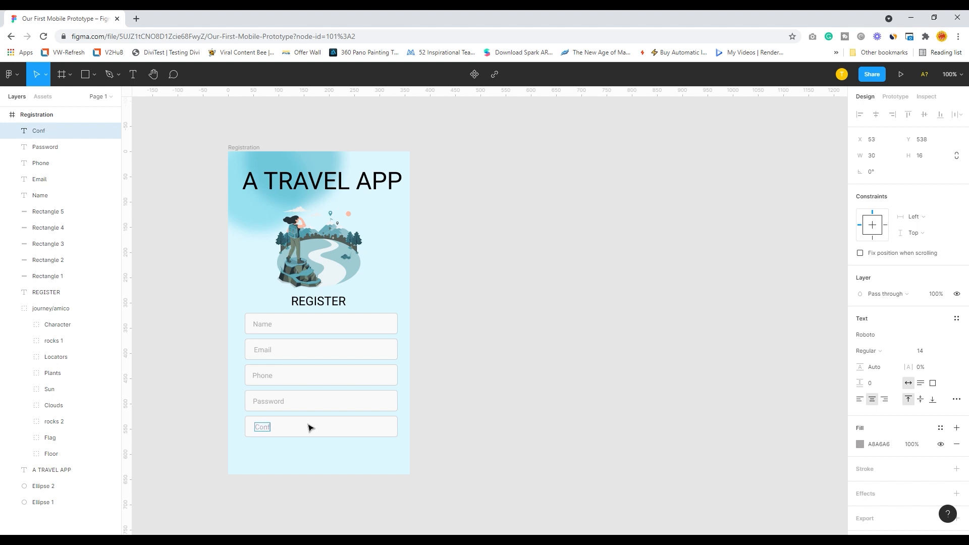
text(Confirm Password)
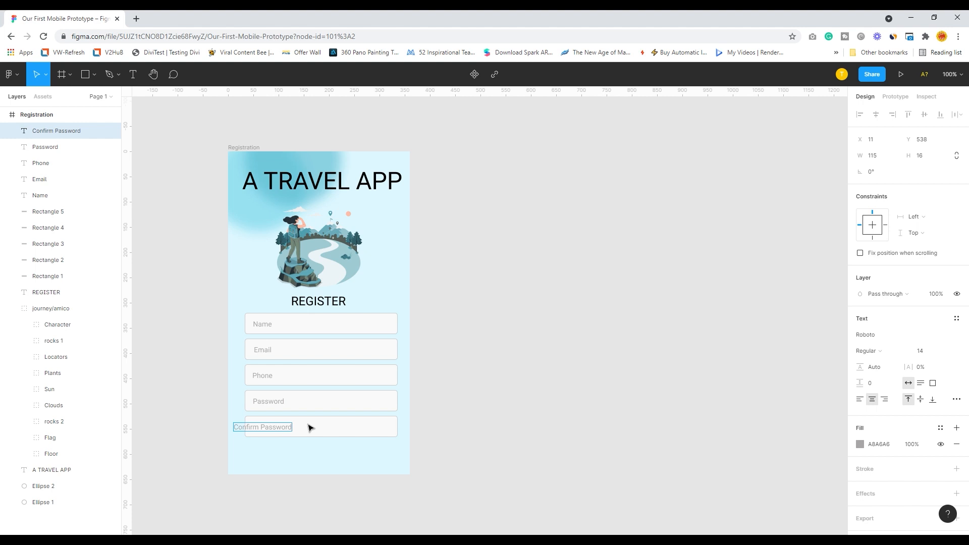
click(860, 399)
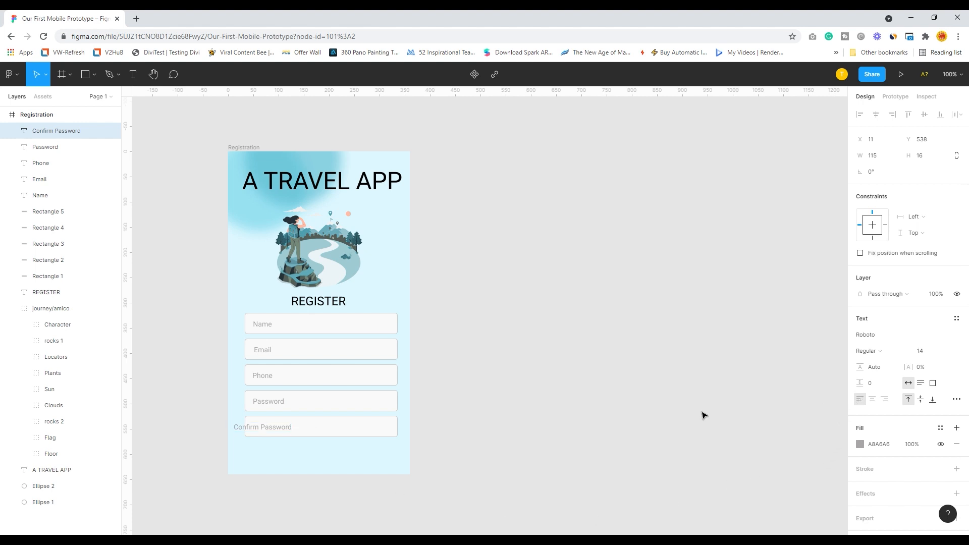
drag(277, 435, 299, 435)
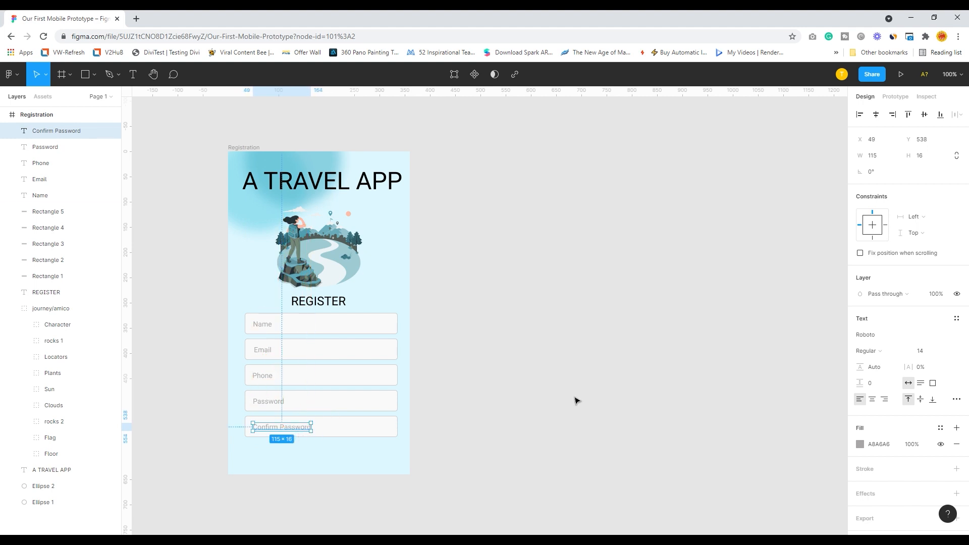
click(583, 398)
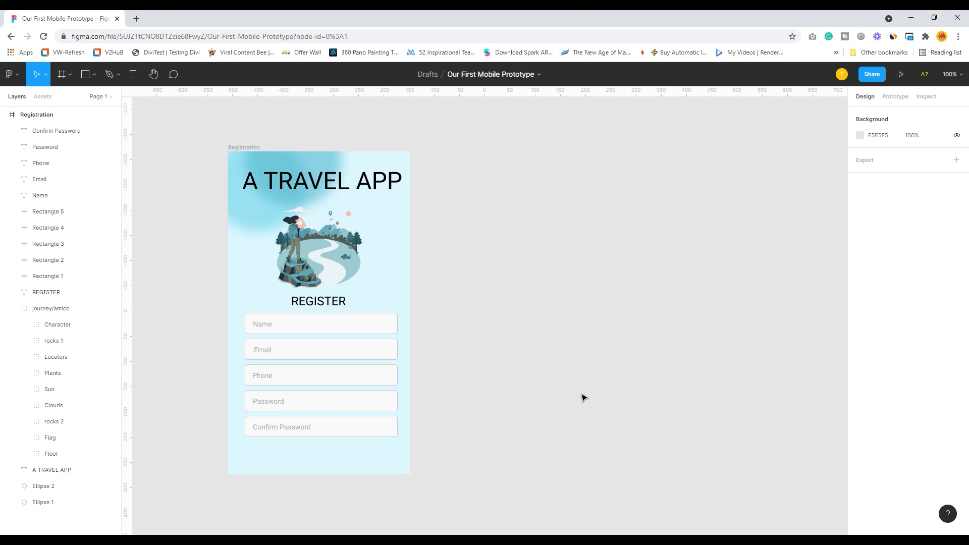
Step: Duplicate the Confirm Password rectangle below it at about Y 578 and change the copy's stroke to dark teal 408392
click(336, 434)
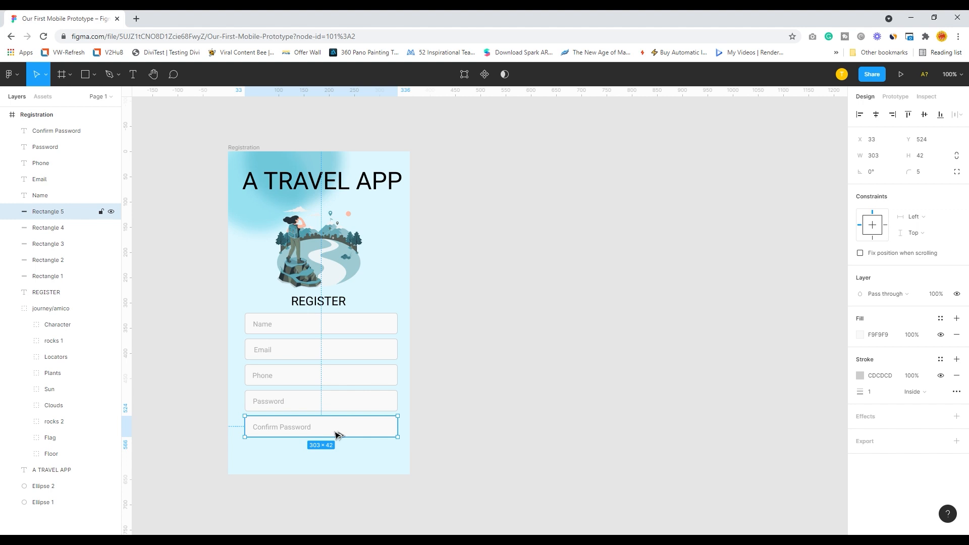
drag(337, 435, 337, 465)
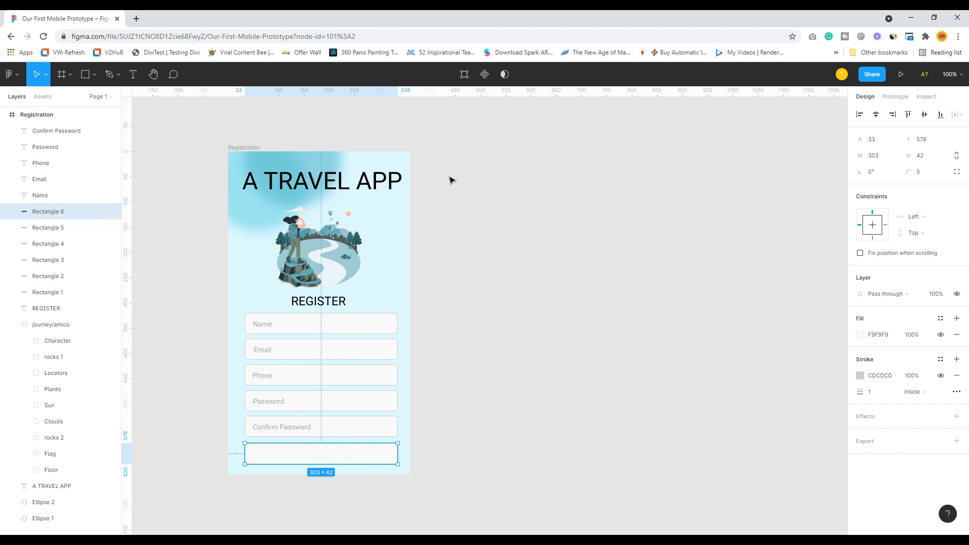
click(859, 377)
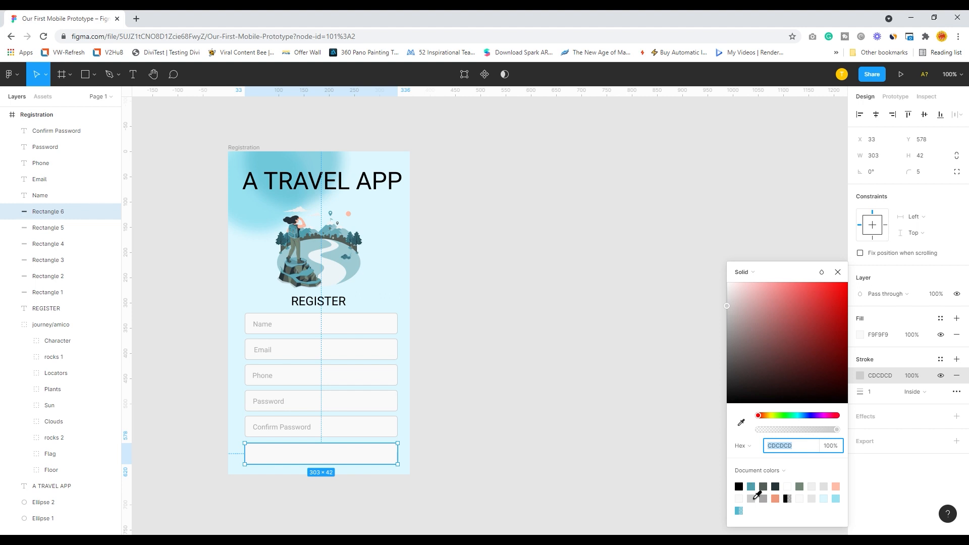
click(757, 495)
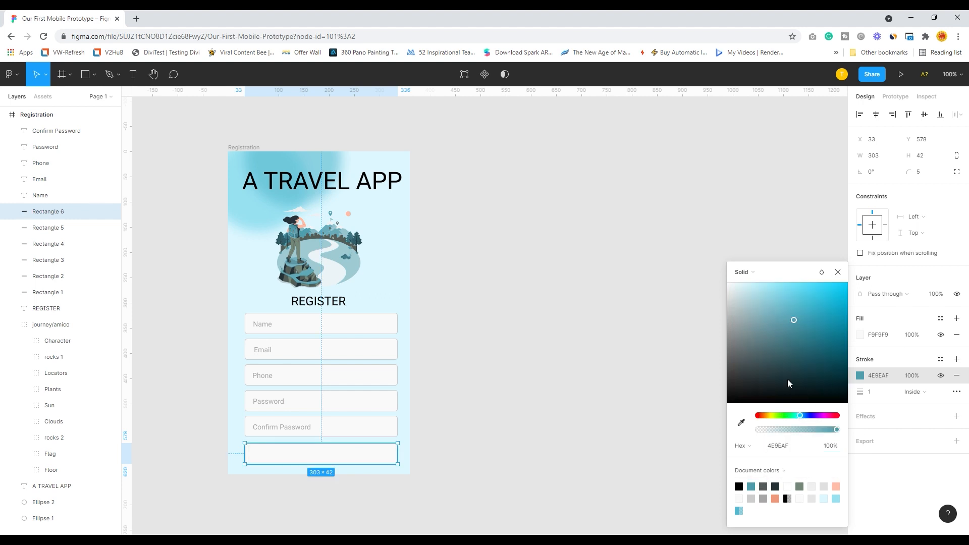
drag(794, 320, 795, 338)
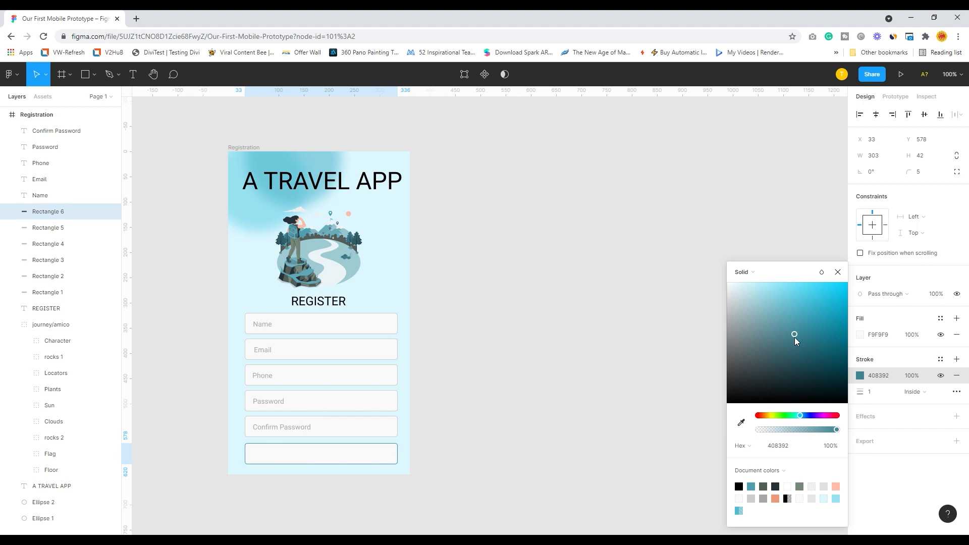
Step: Fill the new bottom rectangle with the teal document colour 4E9EAF
click(861, 336)
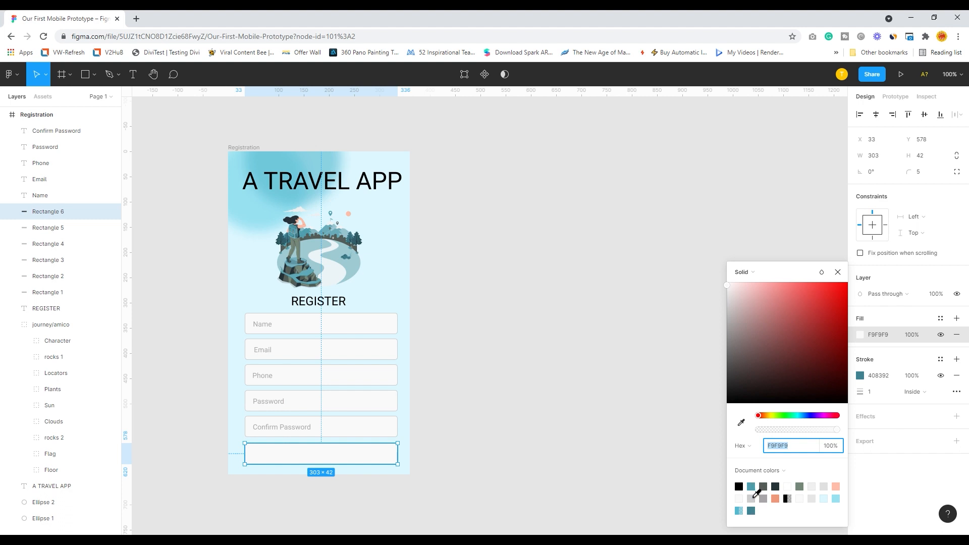
click(751, 486)
click(539, 432)
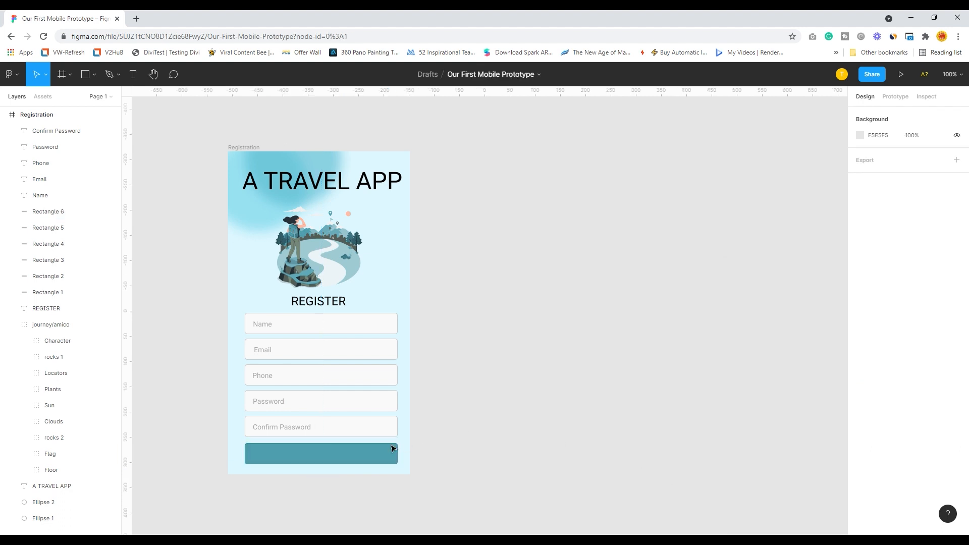
Step: Add the text "SUBMIT" on the teal rectangle and centre it at about X 155, Y 591
double_click(293, 461)
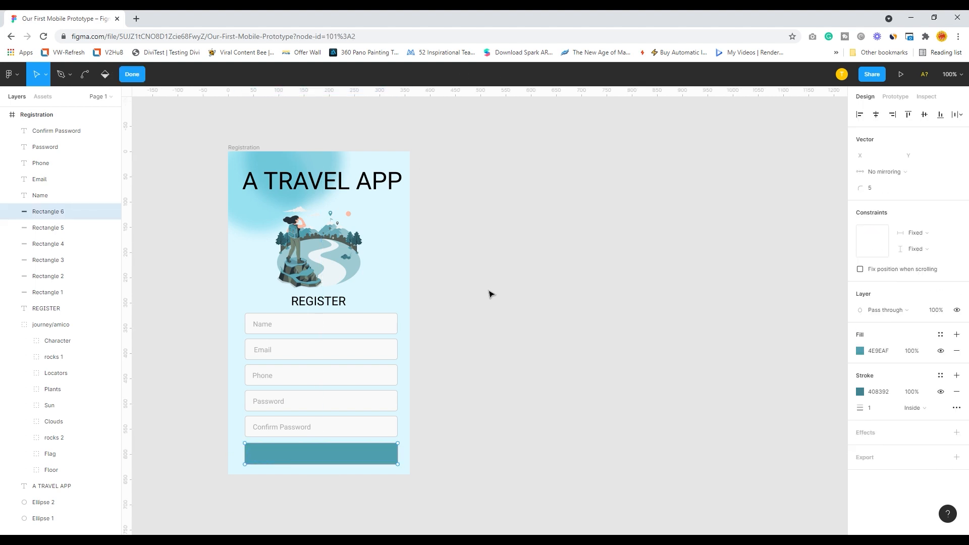
key(Escape)
click(134, 76)
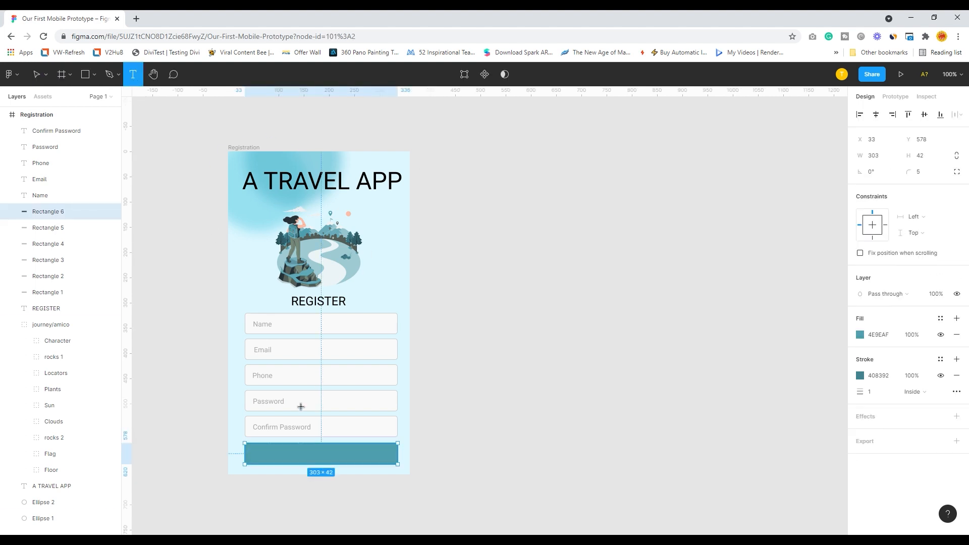
click(286, 458)
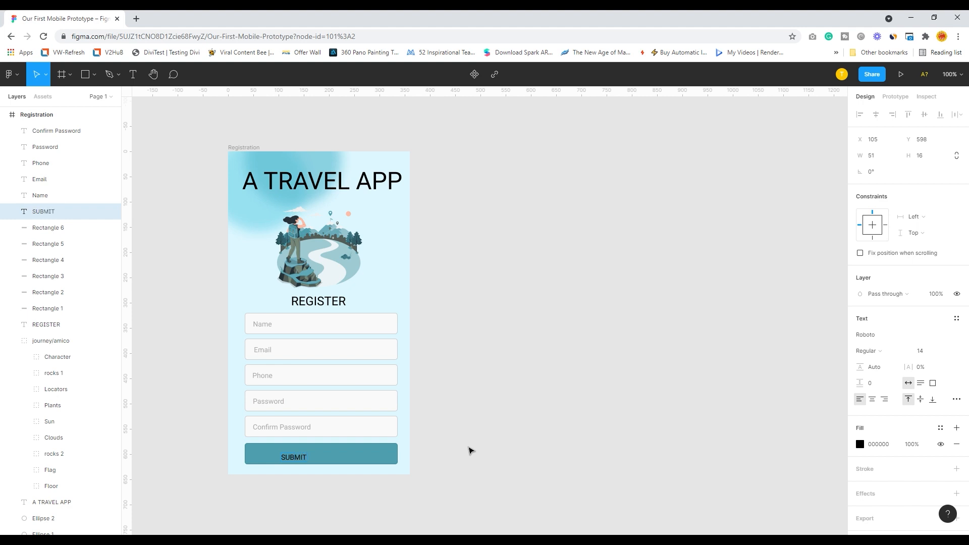
key(Escape)
drag(294, 462, 320, 458)
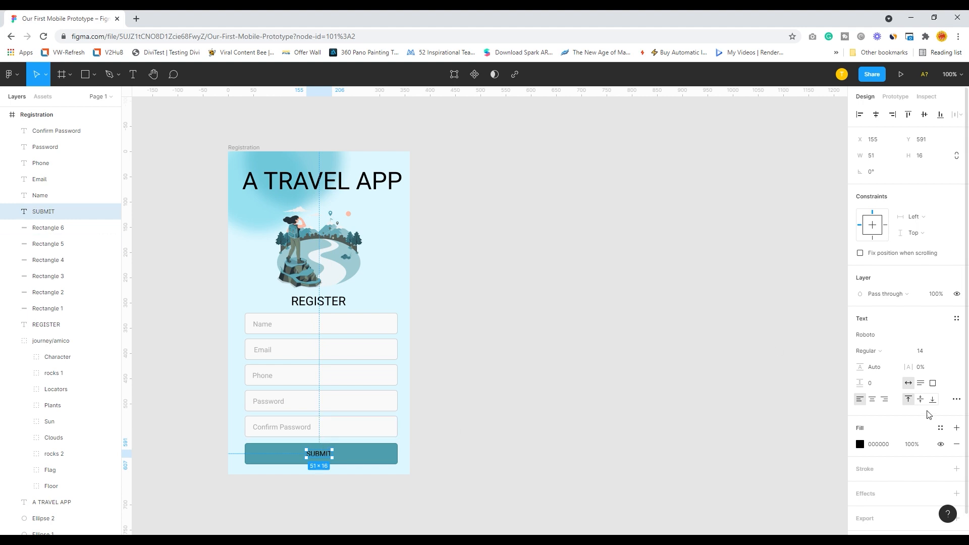
Step: Change the SUBMIT text's fill to white FFFFFF
click(859, 444)
drag(742, 303, 722, 273)
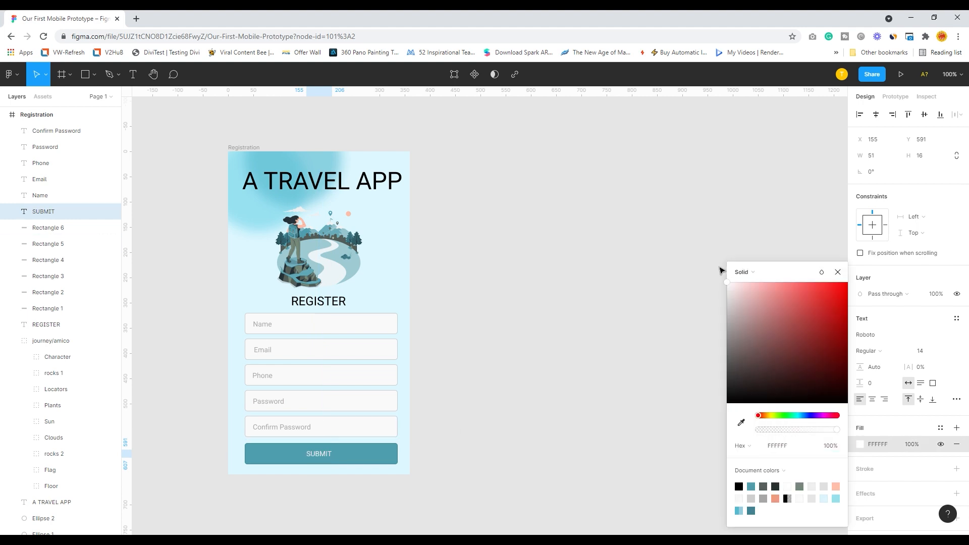
click(603, 292)
Step: Set the SUBMIT text's font size to 18 and re-centre it on the button at about X 146, Y 589
click(325, 462)
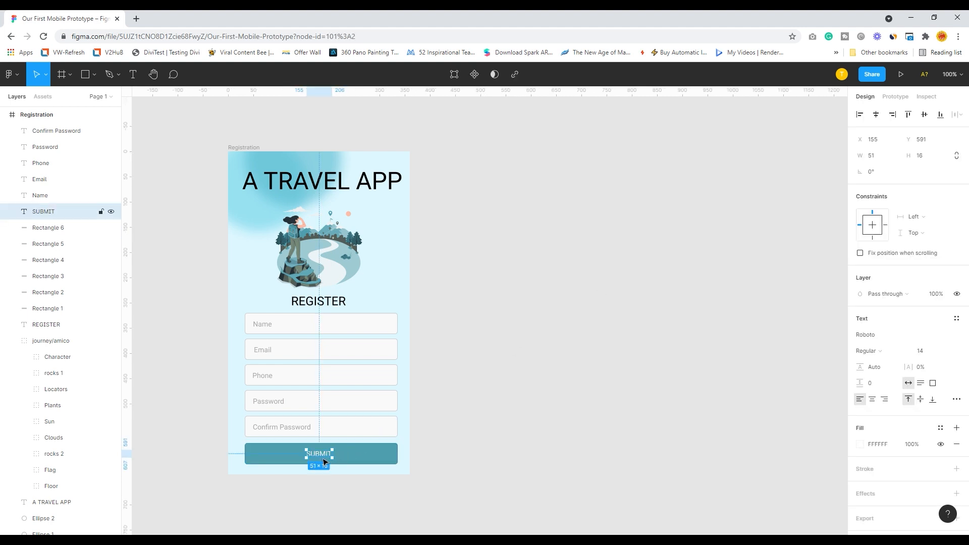
click(948, 352)
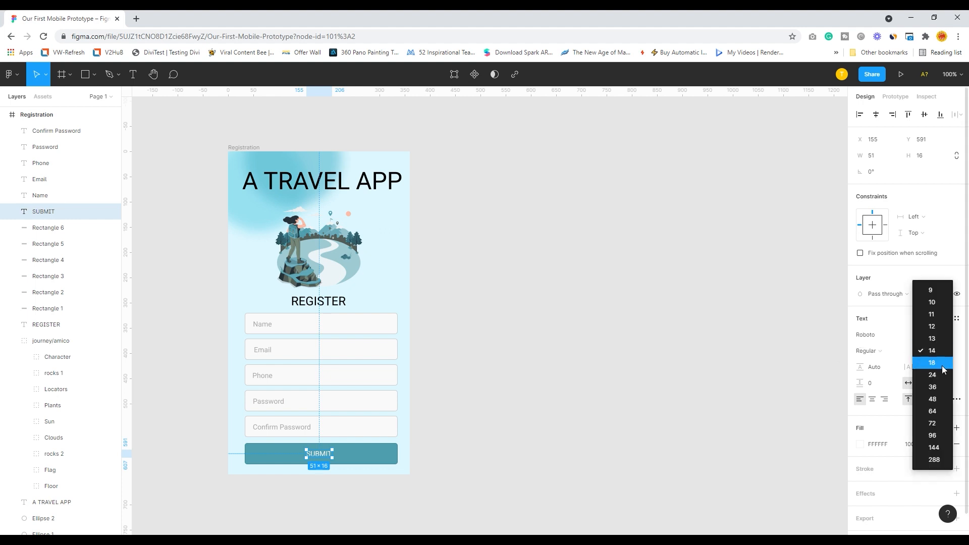
click(942, 364)
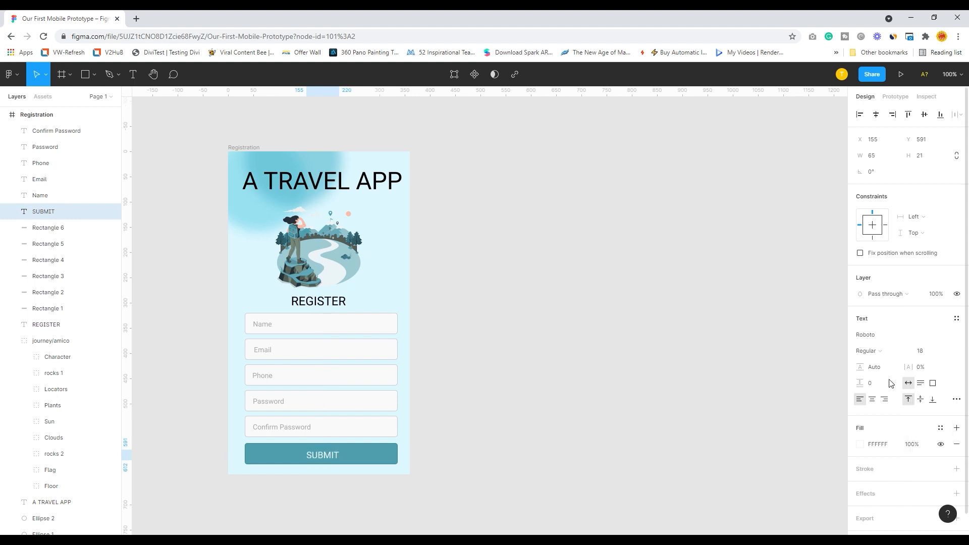
click(401, 463)
drag(329, 460, 325, 458)
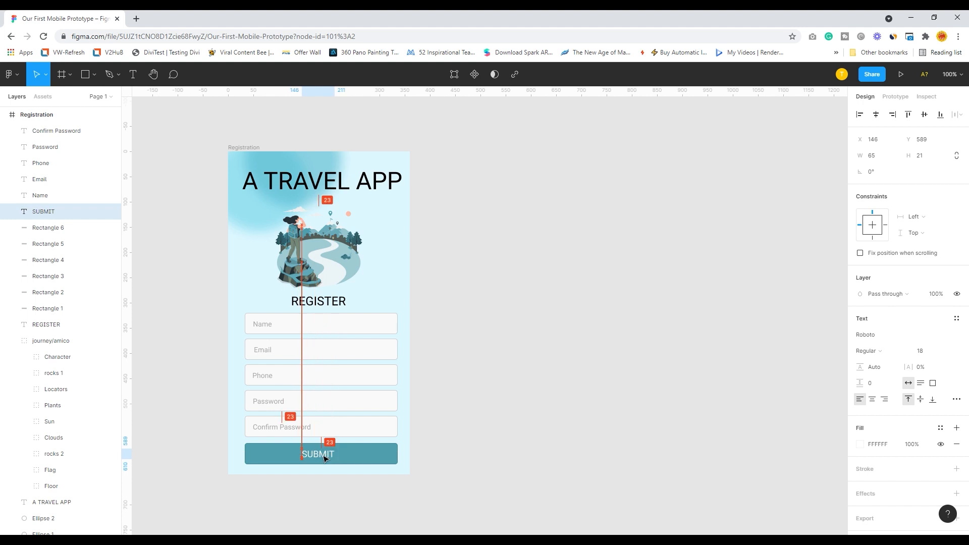
click(564, 351)
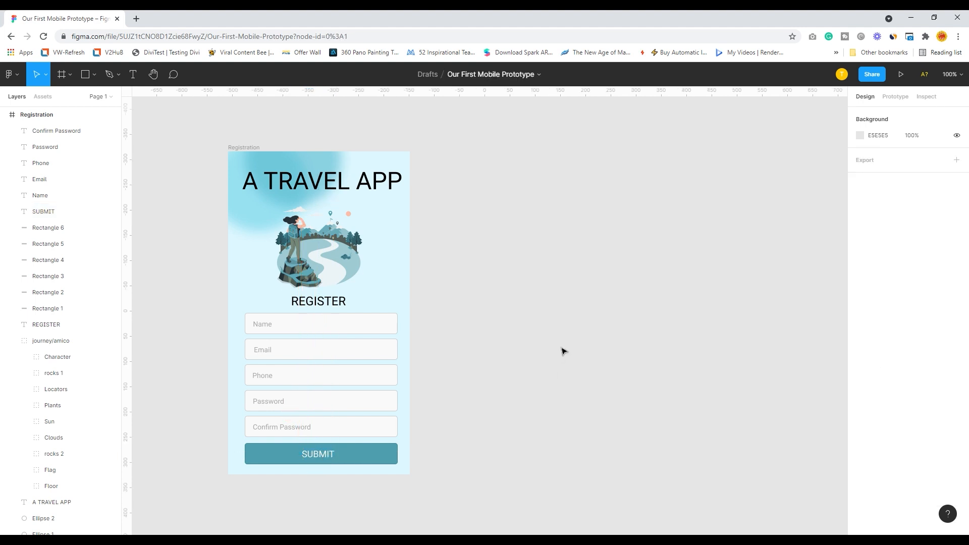
Step: Reduce the REGISTER heading's font size to 18
click(316, 305)
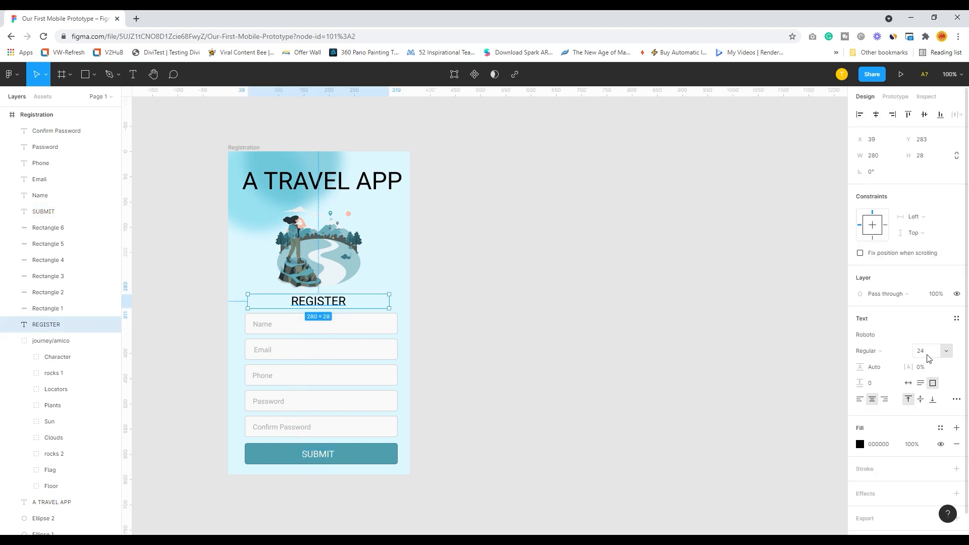
click(946, 352)
click(935, 339)
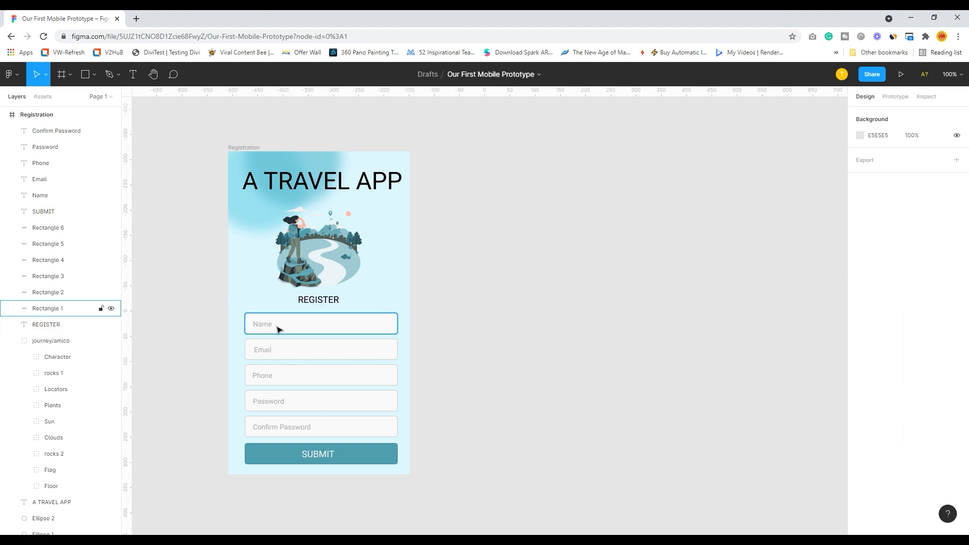
Step: Move all five input fields and the SUBMIT button together slightly up, closer to the REGISTER heading
click(279, 328)
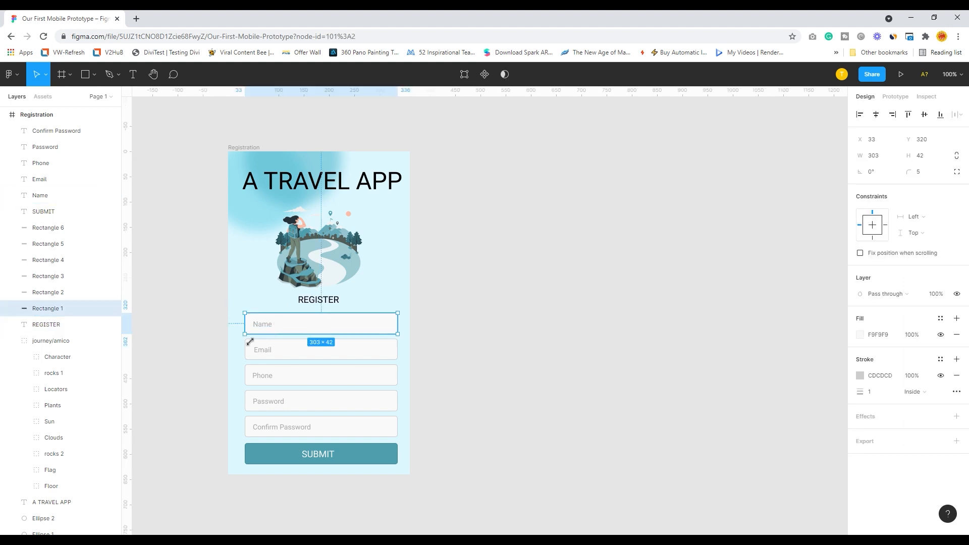
drag(183, 306, 469, 472)
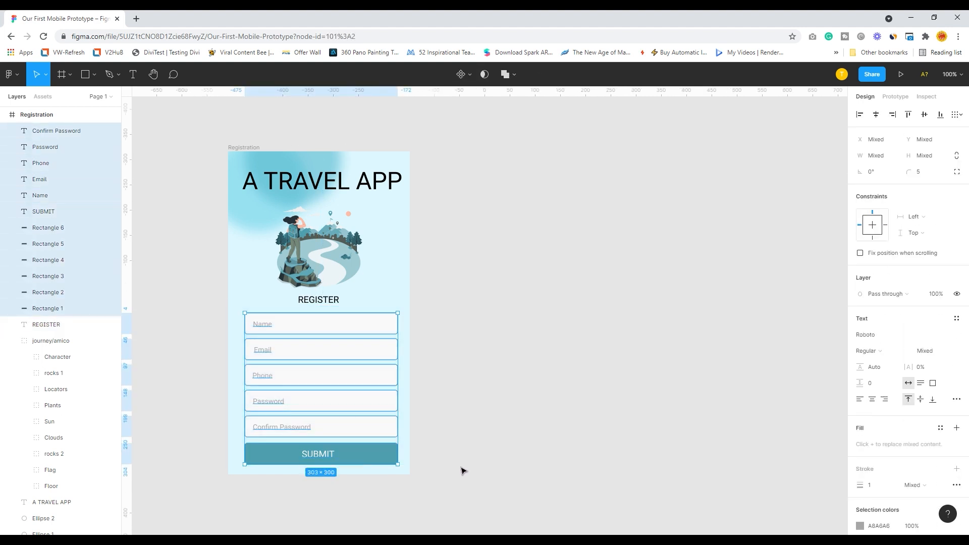
drag(331, 331, 333, 327)
click(563, 244)
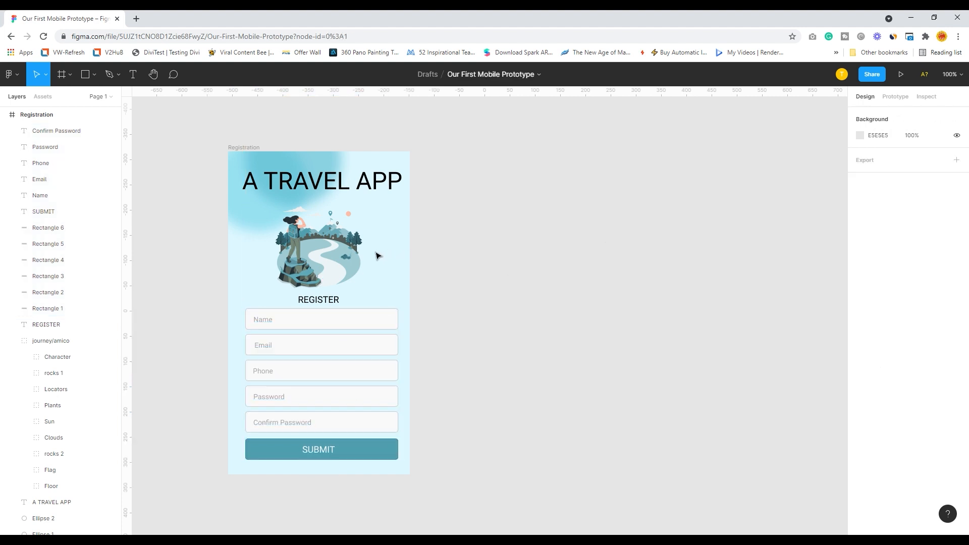
Step: Scale the travel illustration down to about 140 × 132 and move the REGISTER heading up towards it
click(355, 268)
drag(371, 293, 333, 264)
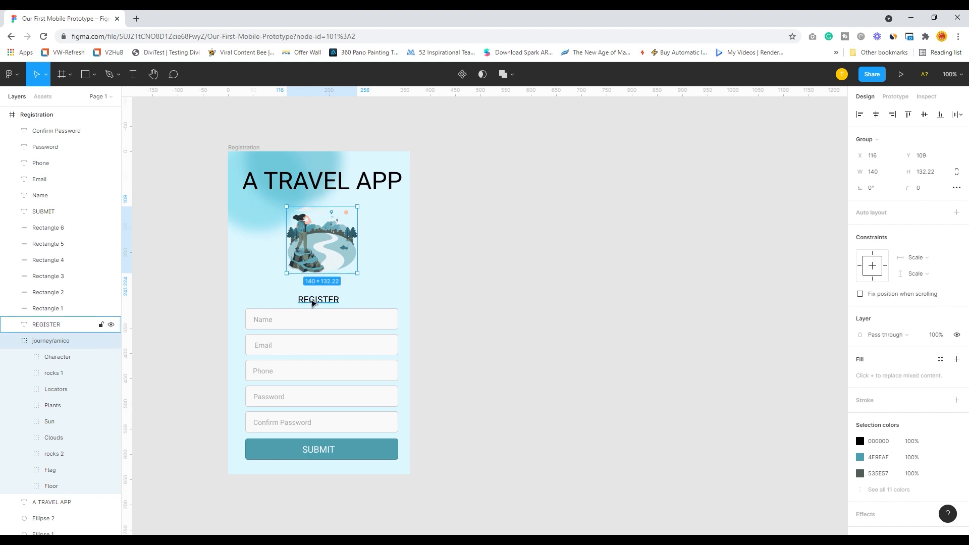
click(318, 300)
drag(318, 300, 317, 292)
click(493, 260)
Step: Shift the whole form, from the Name field to the SUBMIT button, up to follow the raised REGISTER heading
drag(213, 323, 504, 482)
drag(355, 454, 356, 448)
click(543, 388)
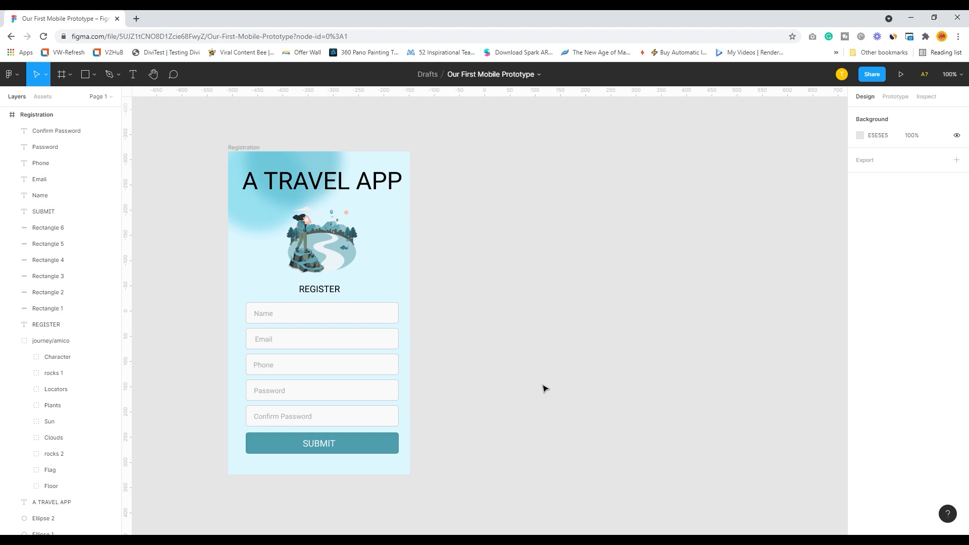
Step: Set the font weight of the A TRAVEL APP title to Black
click(324, 191)
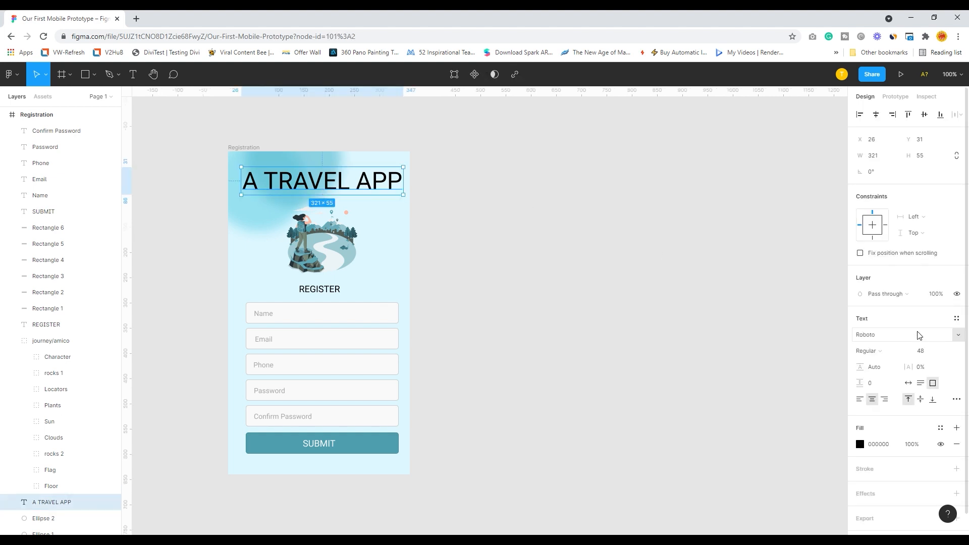
click(957, 335)
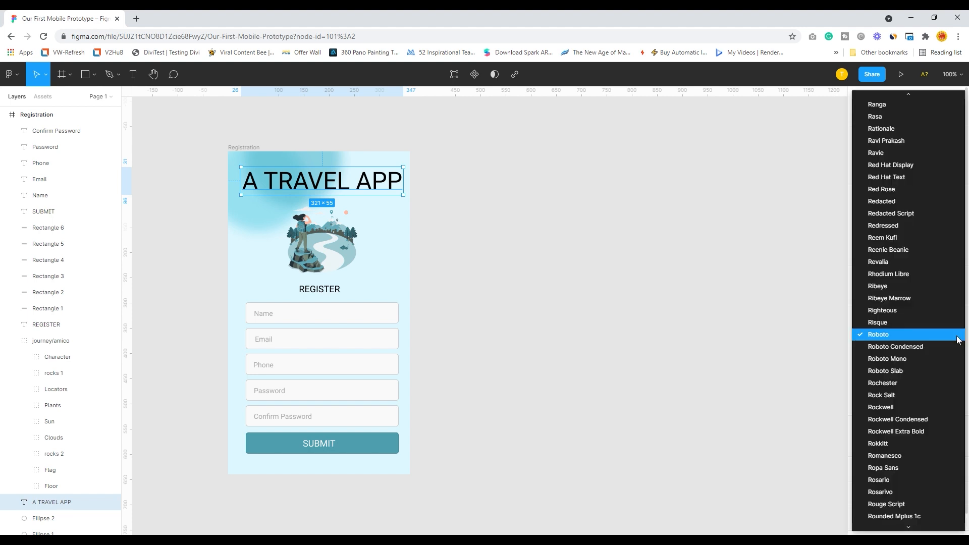
click(692, 303)
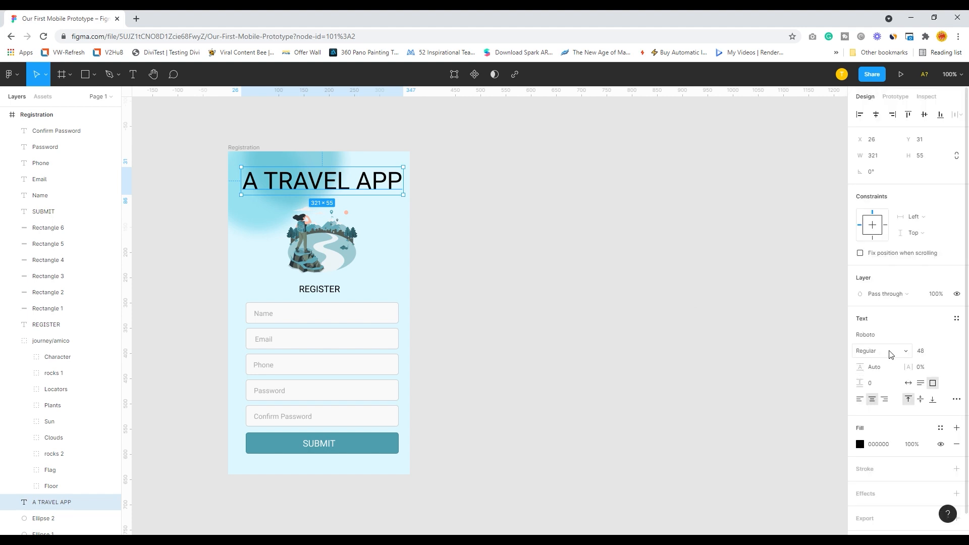
click(909, 353)
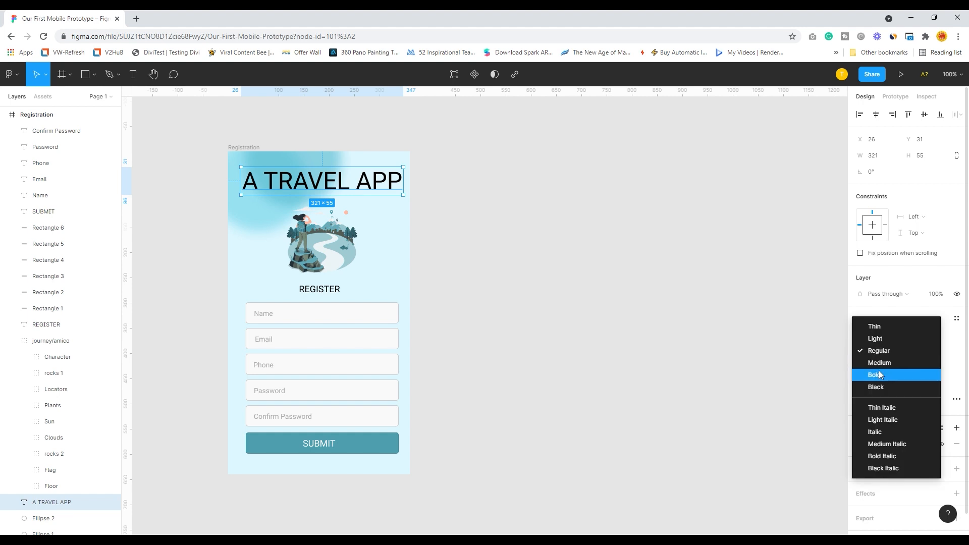
click(876, 386)
click(625, 299)
Step: Widen the title's text box to 356 and position it across the screen so A TRAVEL APP fits on one line
click(313, 187)
drag(312, 187, 285, 184)
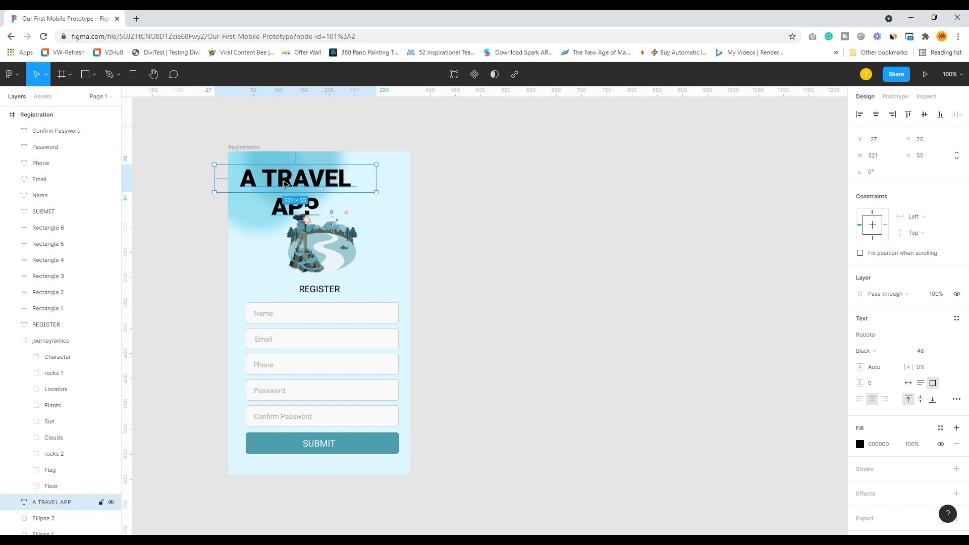
mouse_move(377, 187)
mouse_down()
mouse_move(402, 188)
mouse_move(367, 187)
mouse_up()
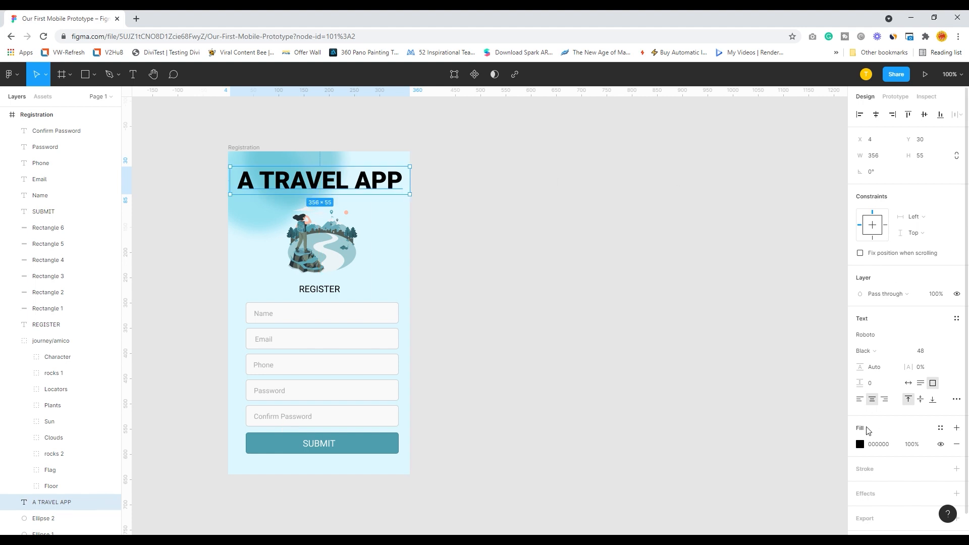
Step: Change the title's fill to white (FFFFFF) and add a drop shadow effect to it
click(860, 444)
drag(785, 384, 727, 282)
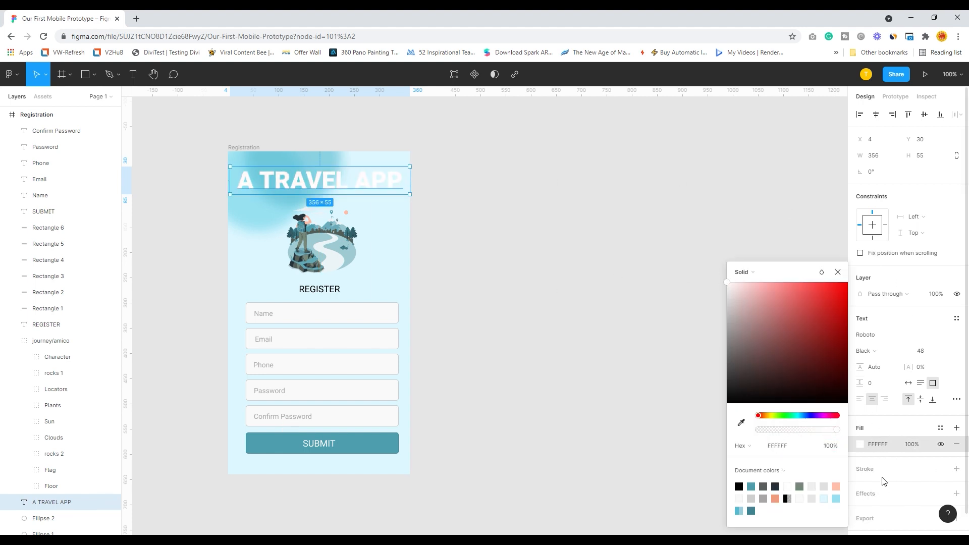
click(887, 501)
click(869, 500)
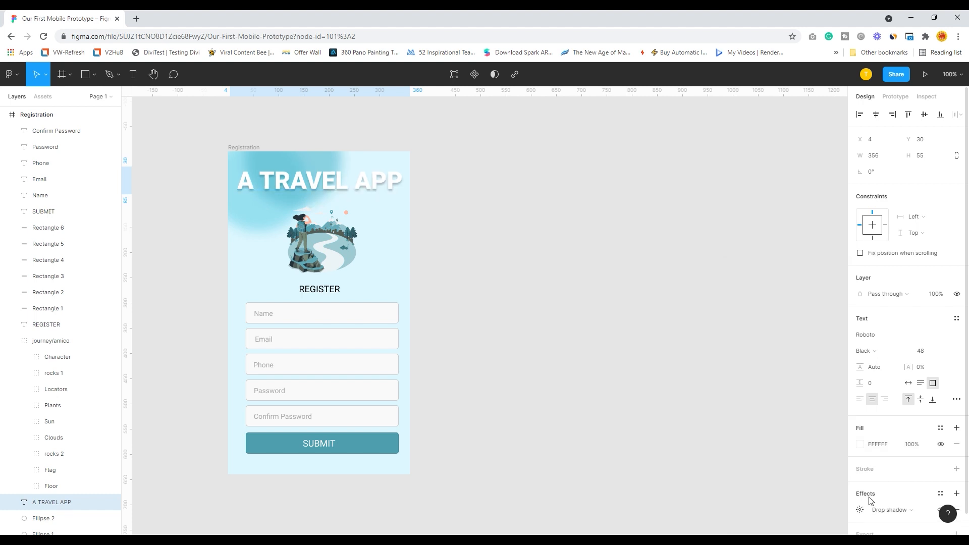
click(641, 303)
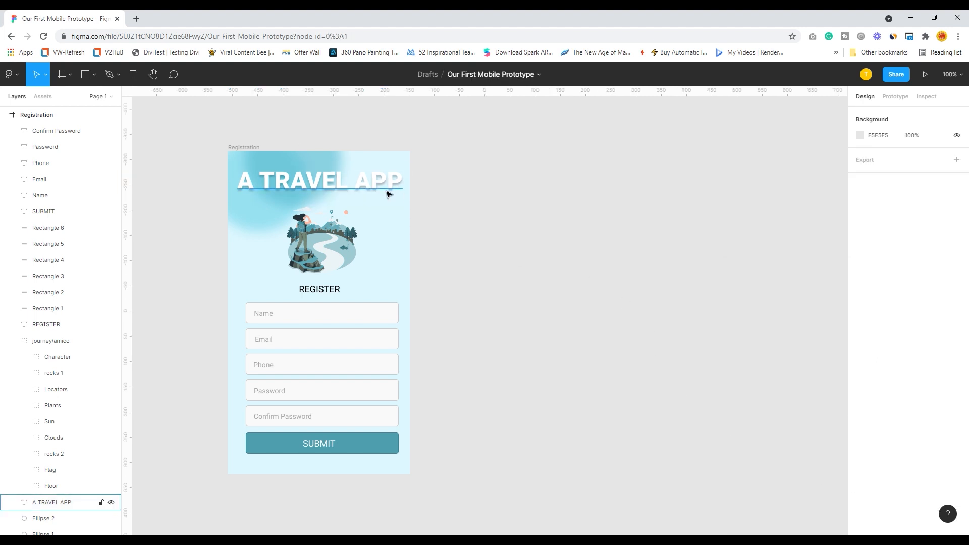
Step: Set the Y offset of the title's drop shadow to 0
click(383, 188)
click(859, 510)
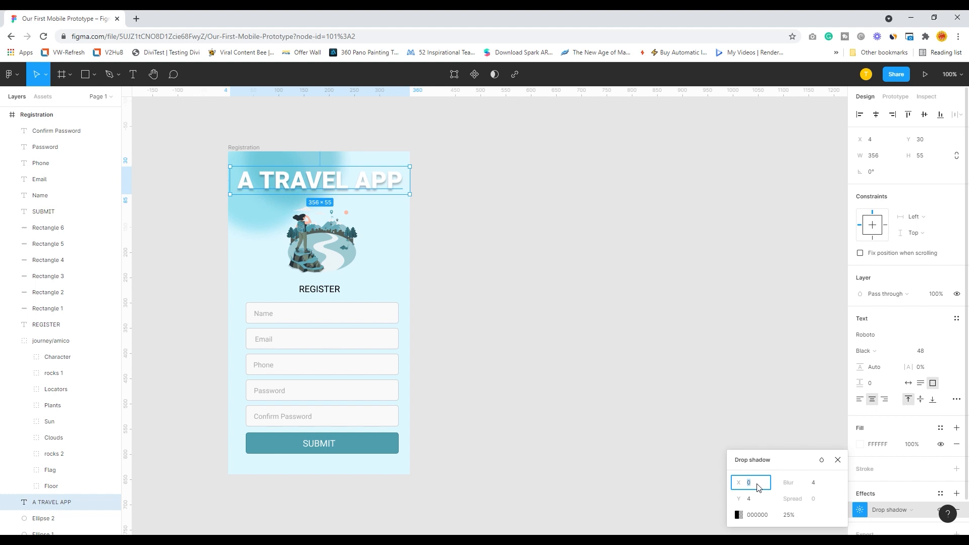
click(760, 502)
click(690, 464)
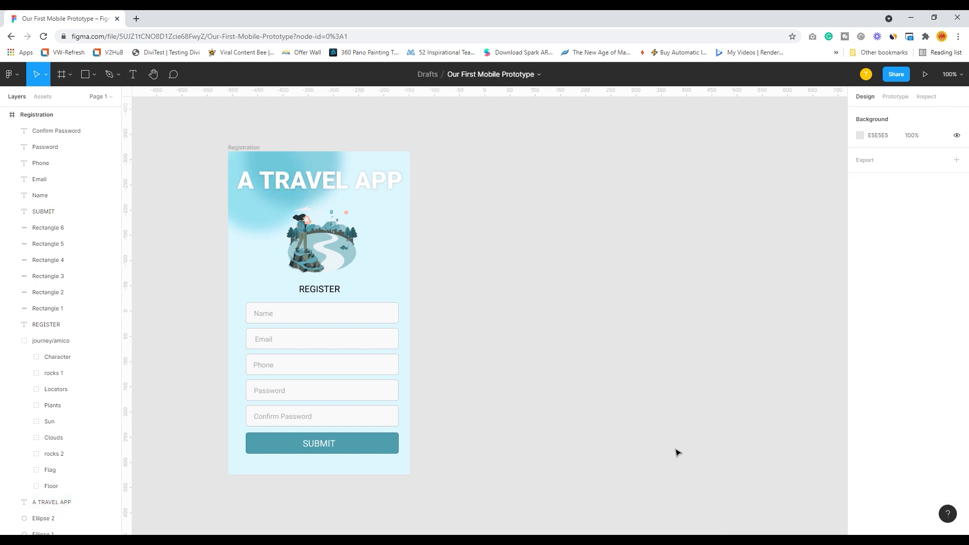
Step: Increase the blur of the title's drop shadow for a softer glow around the letters
click(302, 192)
click(859, 510)
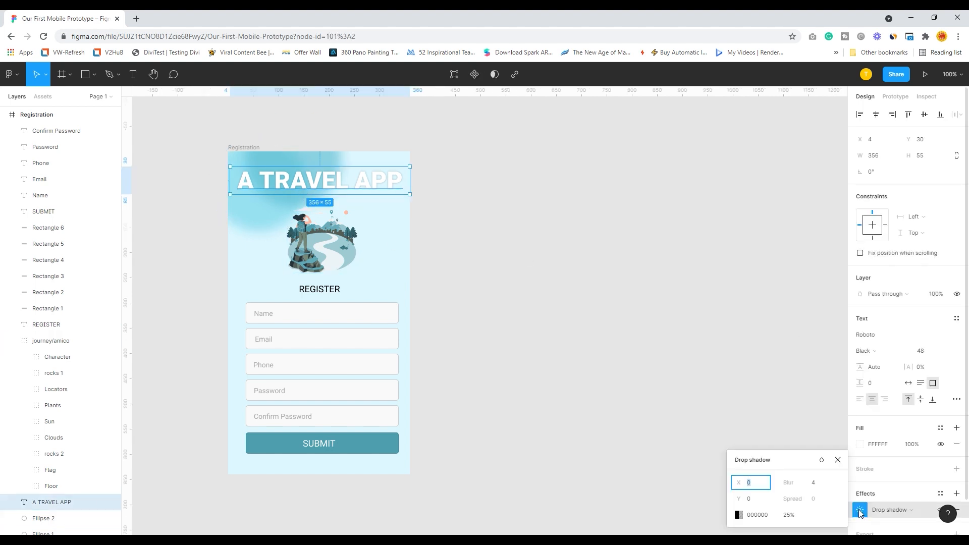
click(813, 500)
click(816, 485)
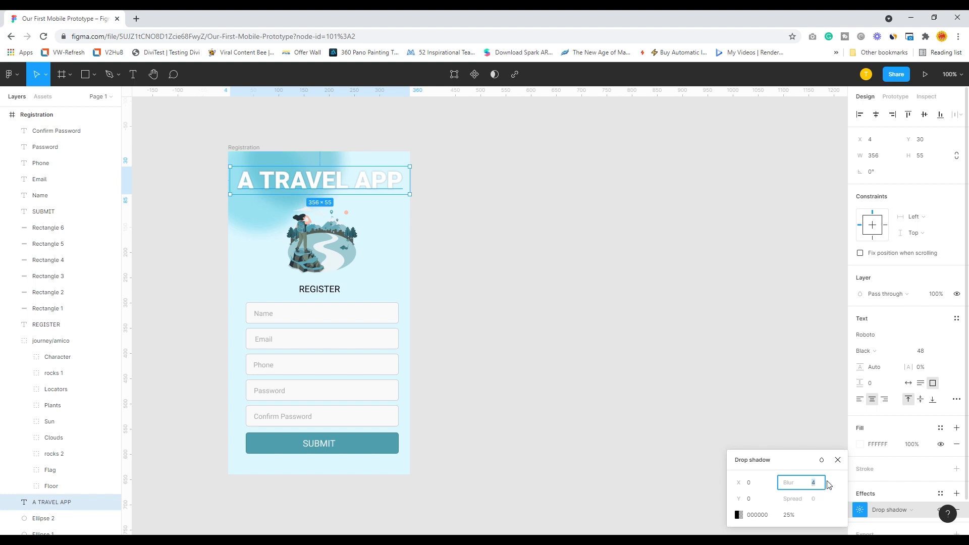
click(781, 356)
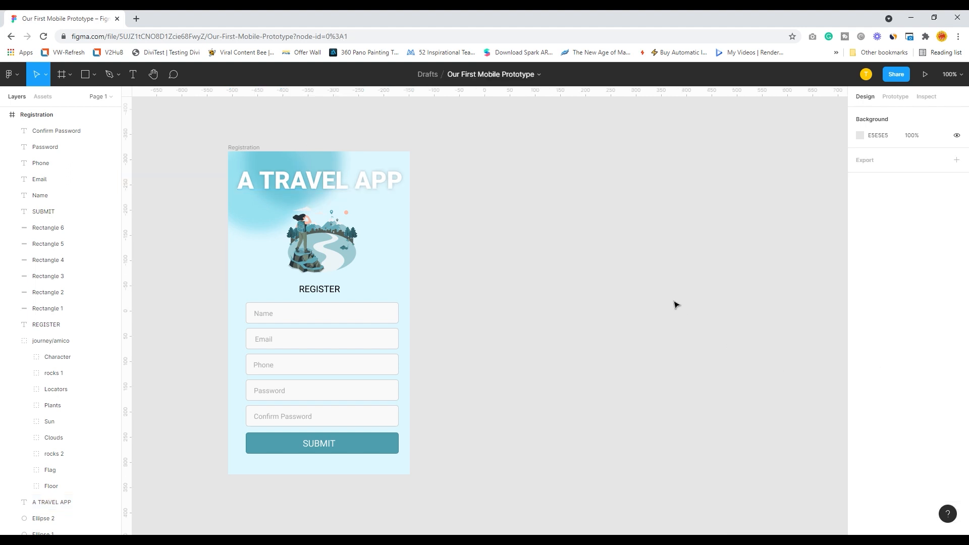
Step: Move the light blue blurred ellipse behind the title slightly left and down
click(256, 232)
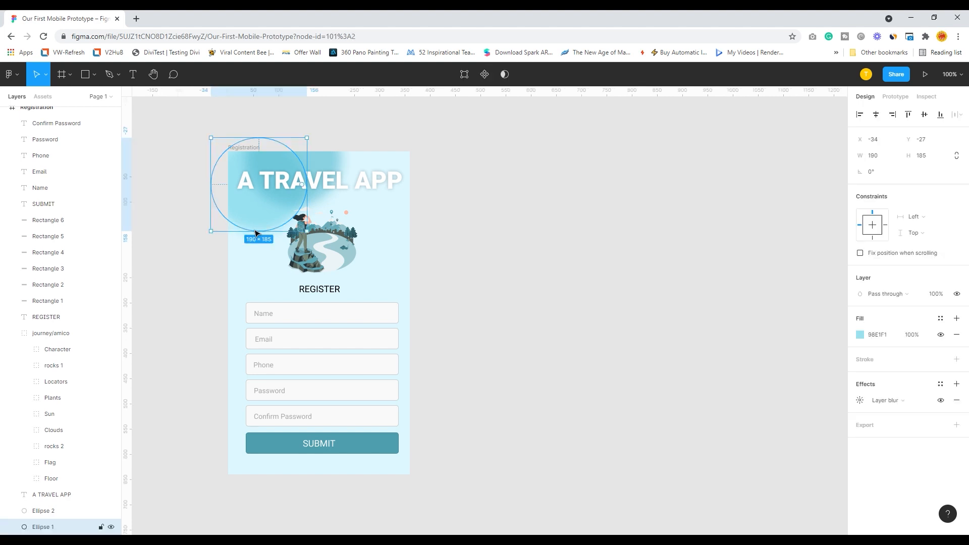
drag(256, 225, 246, 231)
click(535, 194)
Step: Duplicate the whole Registration frame and place the copy directly to its right
drag(196, 123, 504, 429)
scroll(555, 444, up, 3)
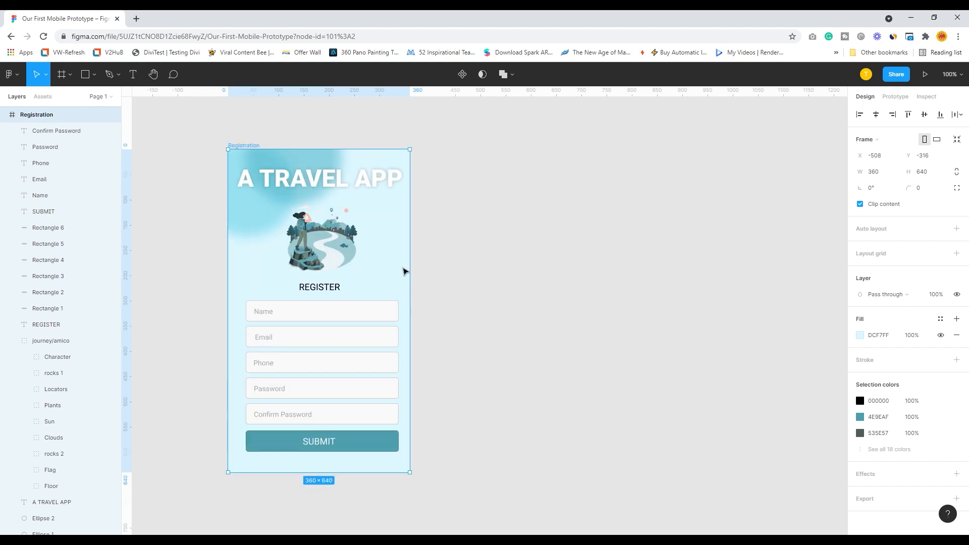
drag(399, 265, 588, 259)
click(701, 256)
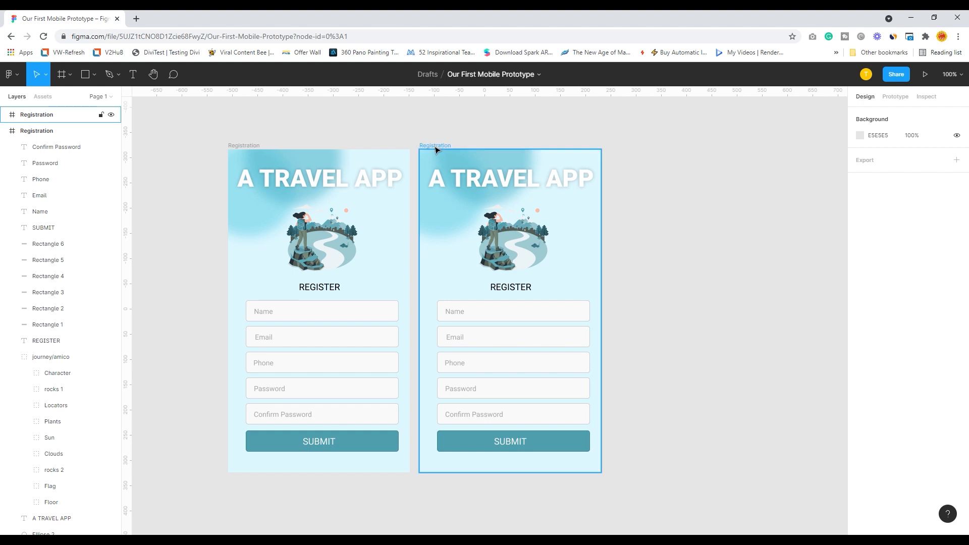
Step: Collapse the two frames' layer lists and rename the duplicated Registration frame as Log in
click(50, 131)
click(5, 131)
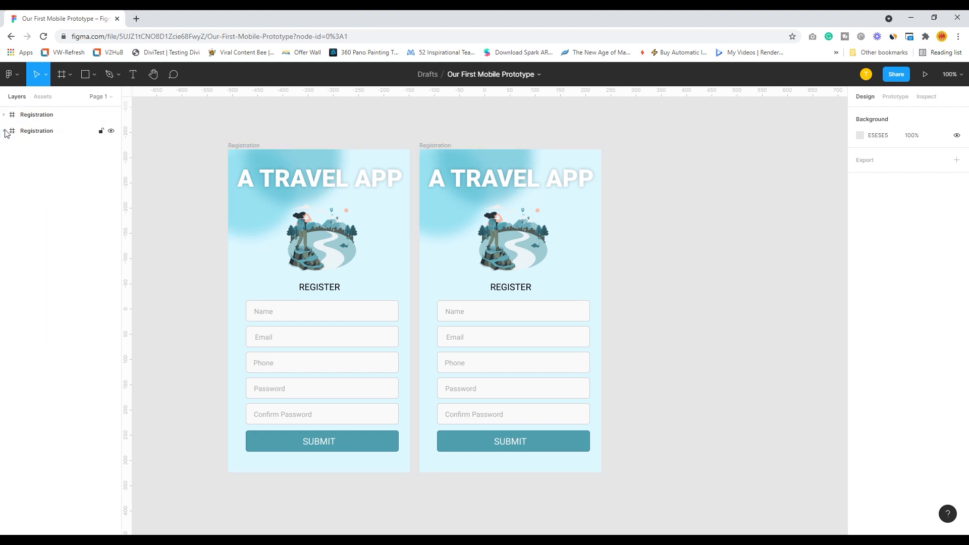
click(40, 115)
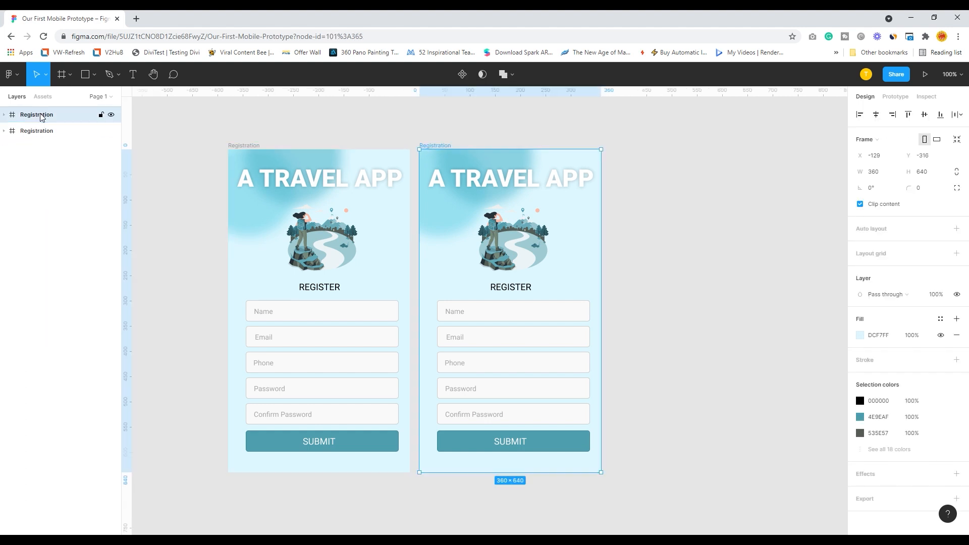
double_click(42, 119)
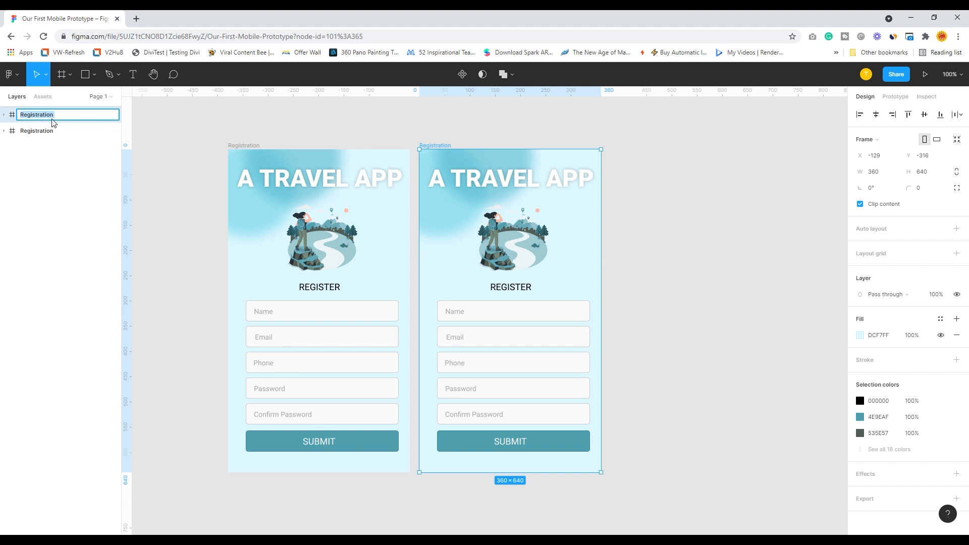
text(lOGIN)
drag(47, 117, 8, 115)
text(Log in)
click(659, 210)
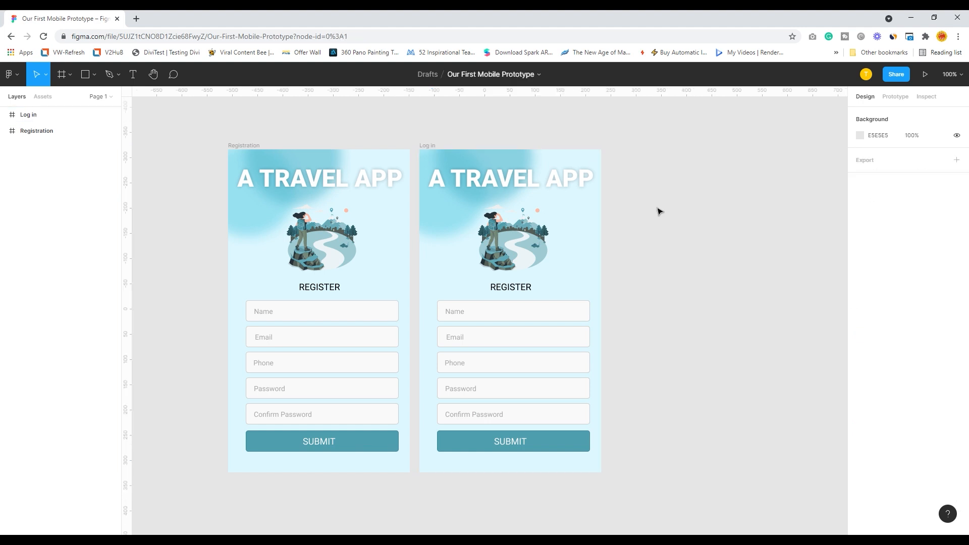
Step: Change the REGISTER heading on the Log in screen to LOG IN
click(505, 247)
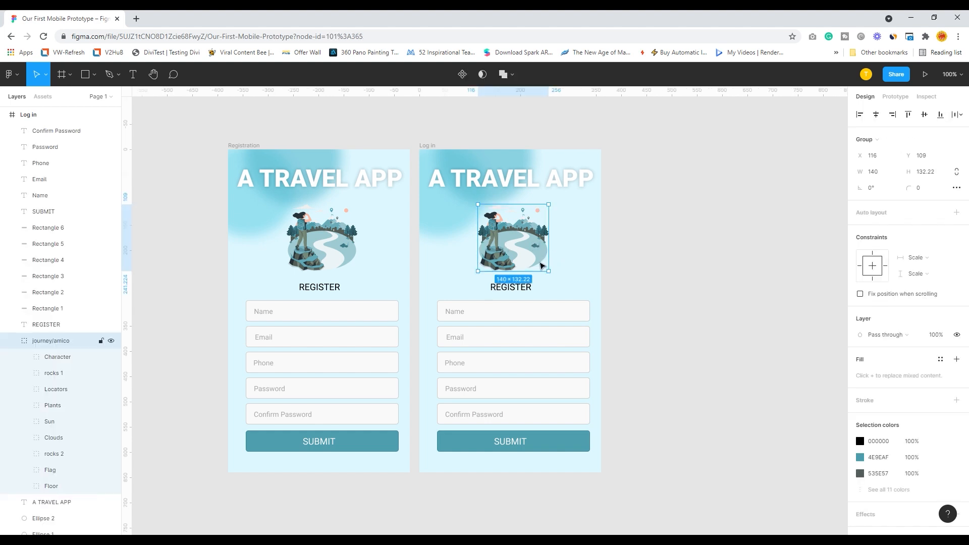
click(676, 259)
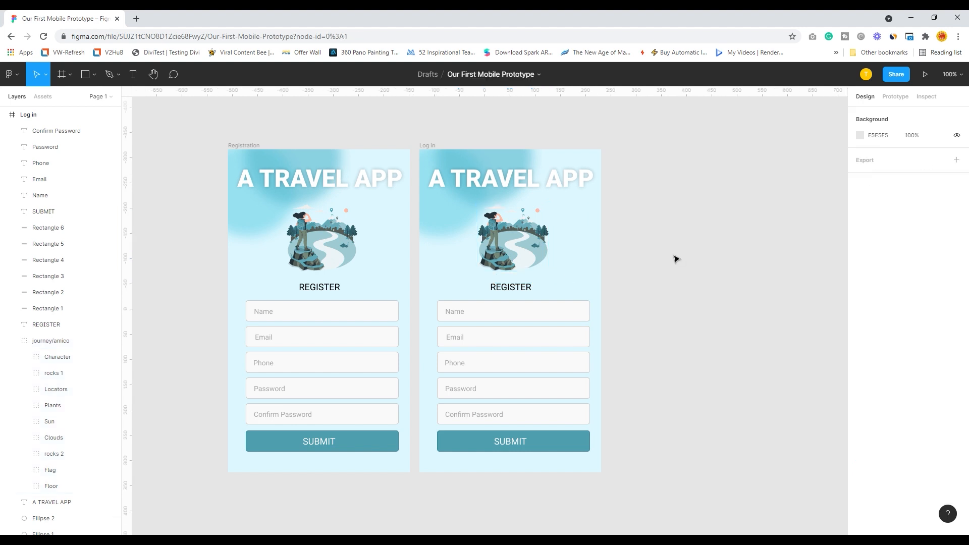
double_click(519, 293)
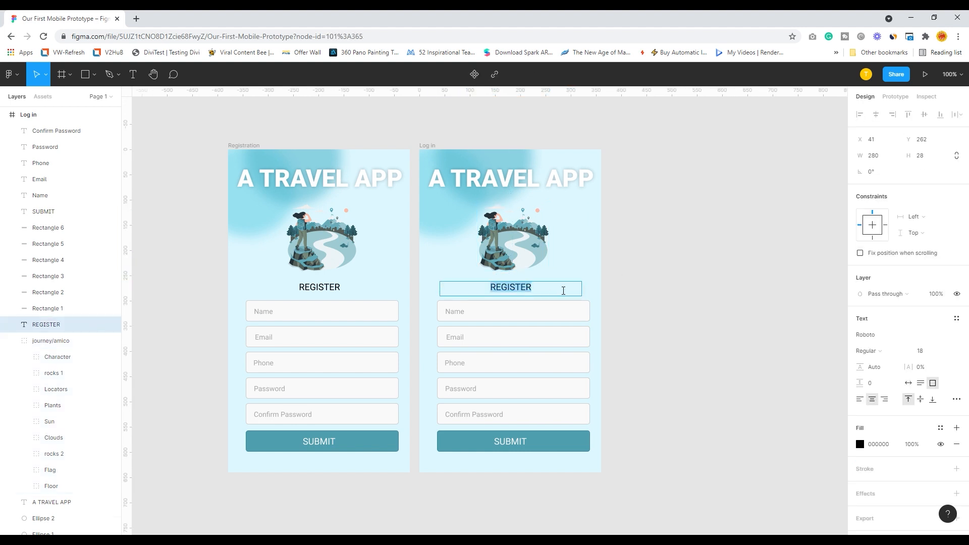
text(L)
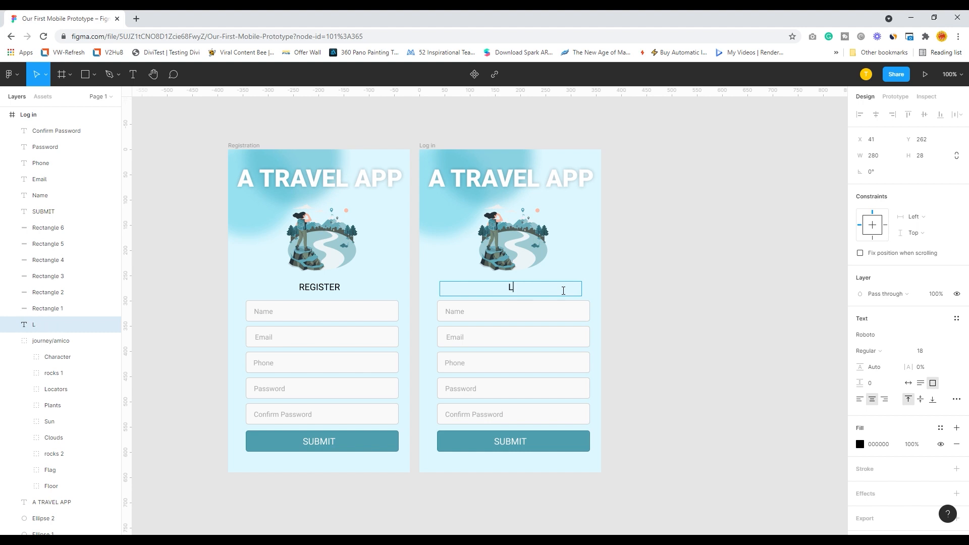
text(OG IN)
key(Escape)
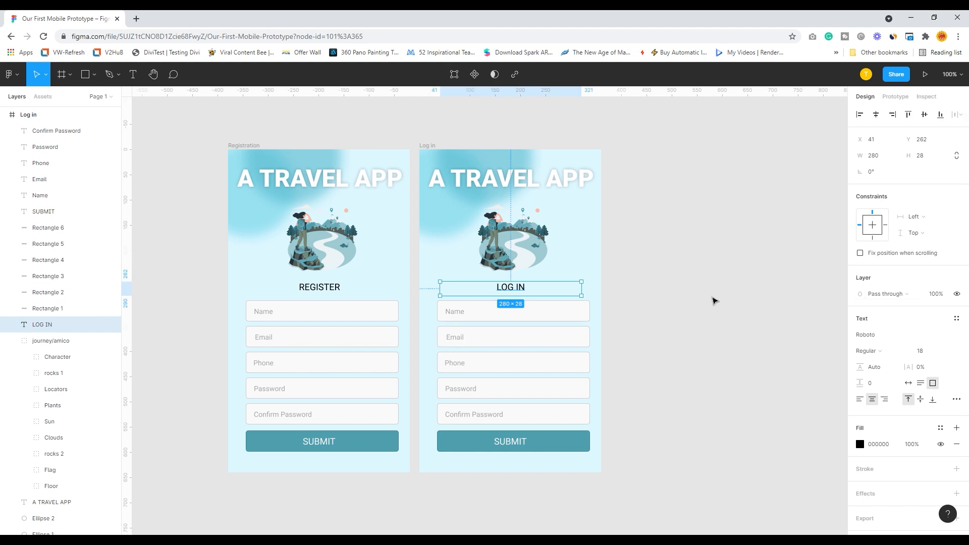
click(713, 302)
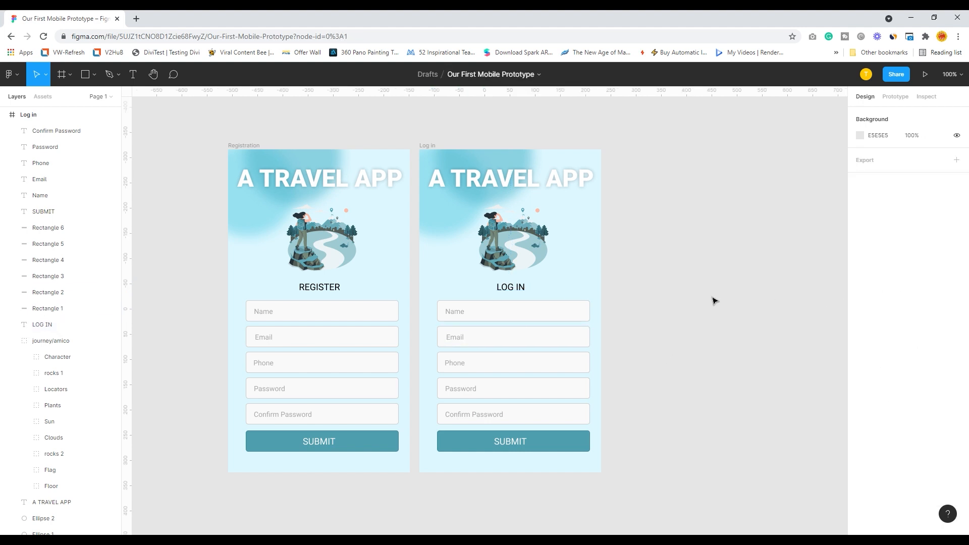
Step: Delete the Name and Phone fields, each with its label and rectangle, from the Log in screen
click(476, 311)
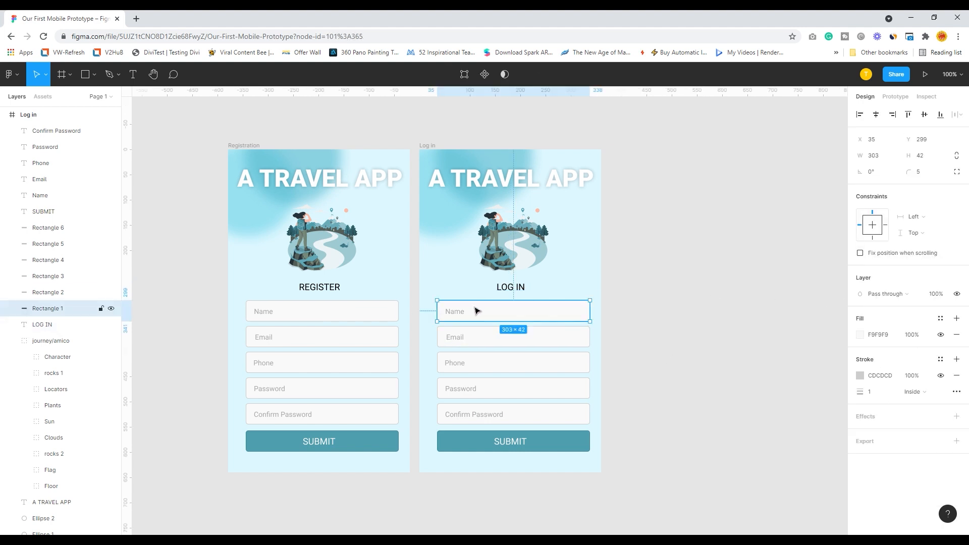
shift+click(454, 312)
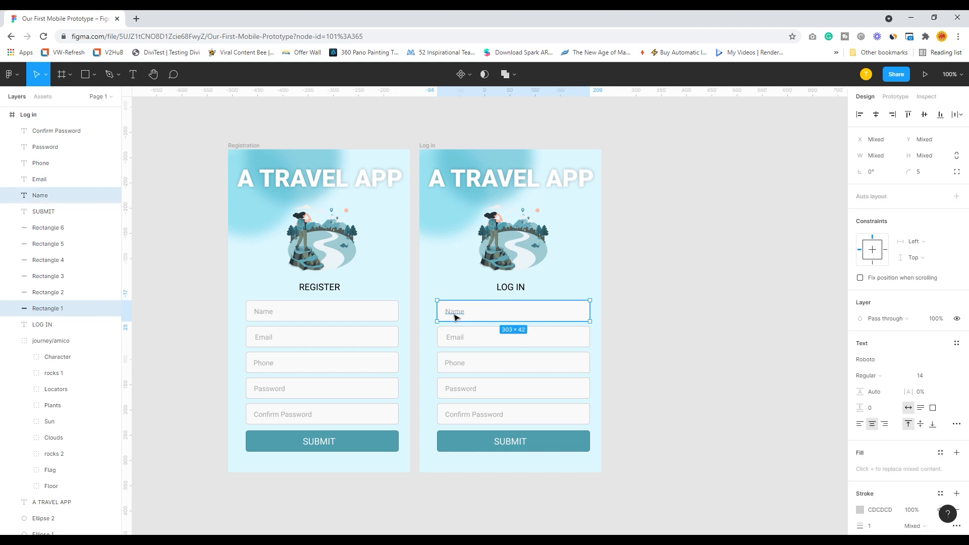
key(Delete)
click(462, 363)
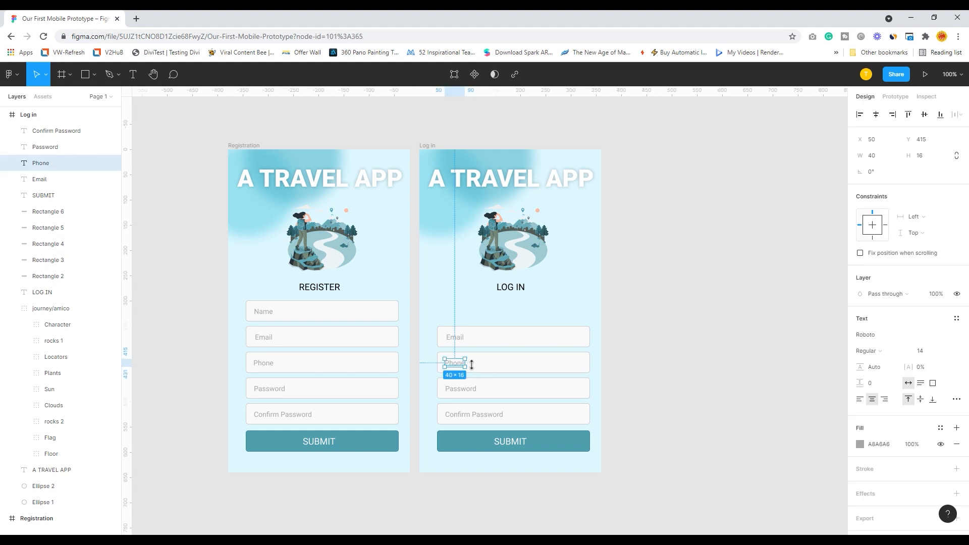
shift+click(499, 365)
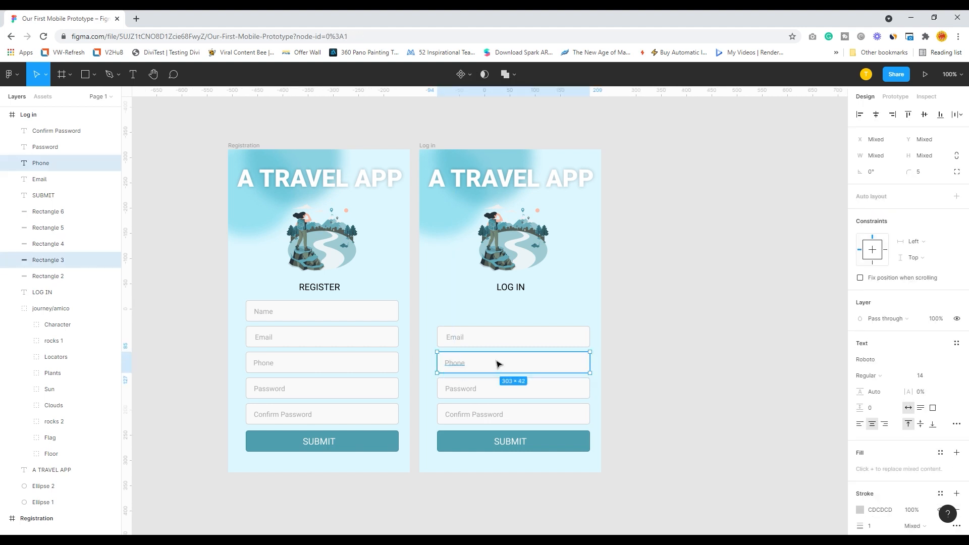
key(Delete)
Step: Move the Password label and its rectangle up to sit directly below the Email field on the Log in screen
click(463, 390)
shift+click(507, 395)
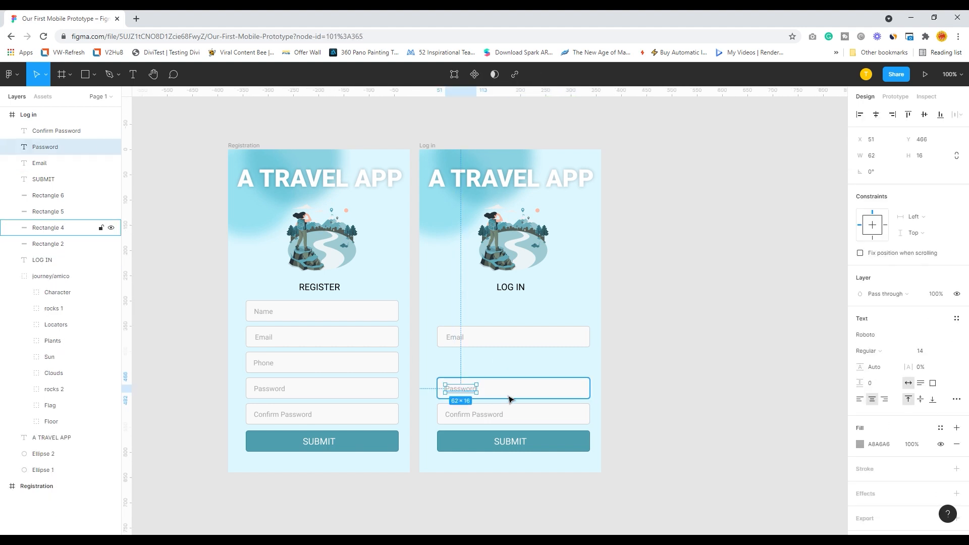
drag(519, 391, 518, 370)
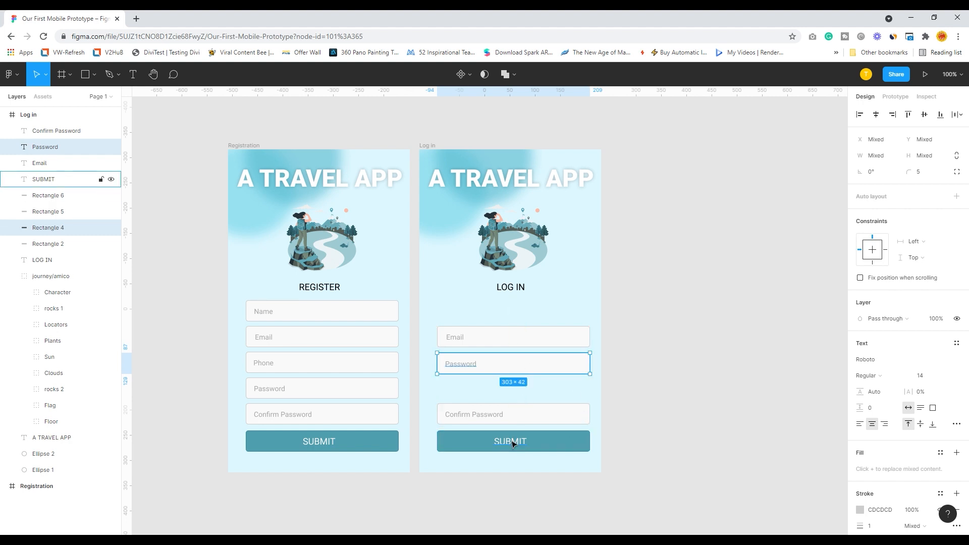
Step: Delete the Confirm Password label and its rectangle from the Log in screen
click(477, 415)
shift+click(543, 419)
key(Delete)
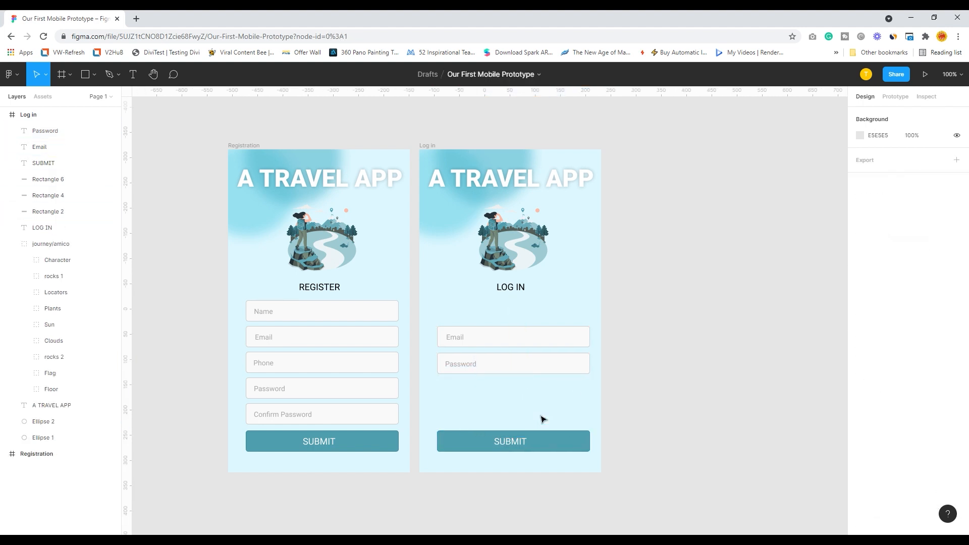
Step: Move the SUBMIT button, label and rectangle together, up closer to the Password field on the Log in screen
click(515, 448)
shift+click(560, 448)
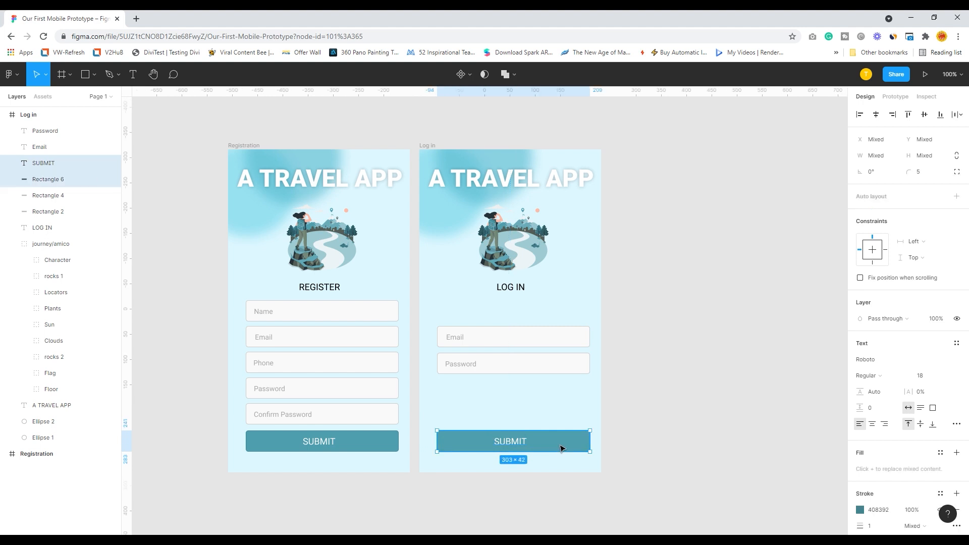
drag(555, 445, 558, 413)
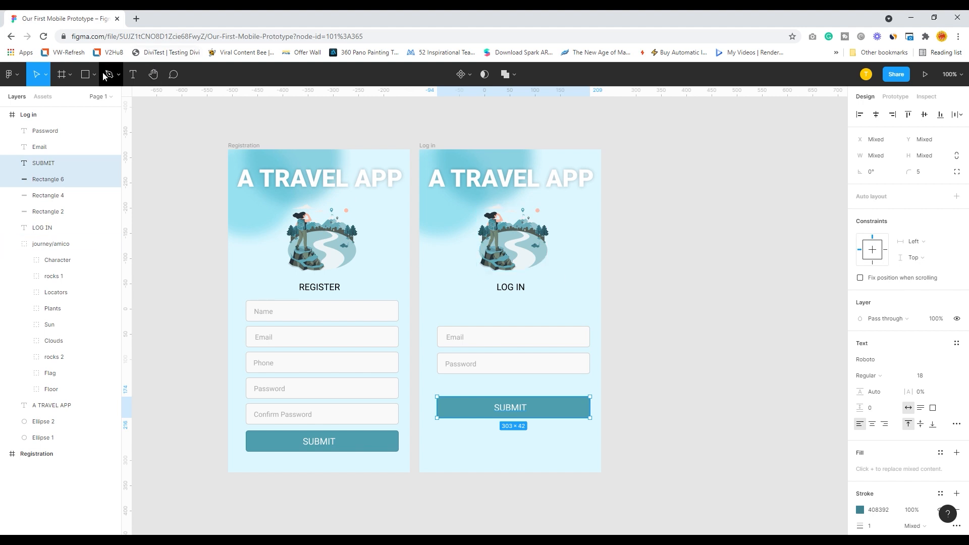
Step: Add a text box about 302 × 38 below the LOG IN heading reading "Login with your registered Email and Password"
click(133, 75)
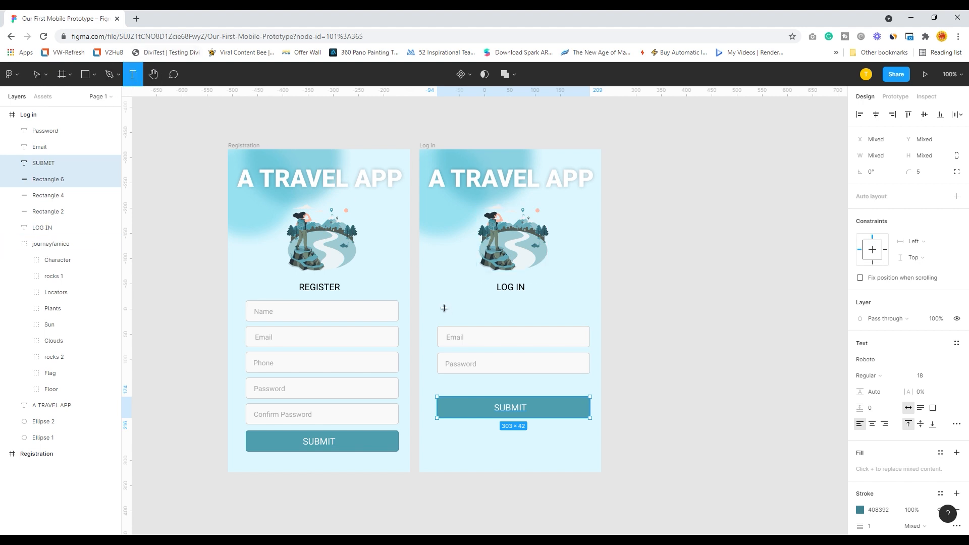
drag(438, 301, 591, 320)
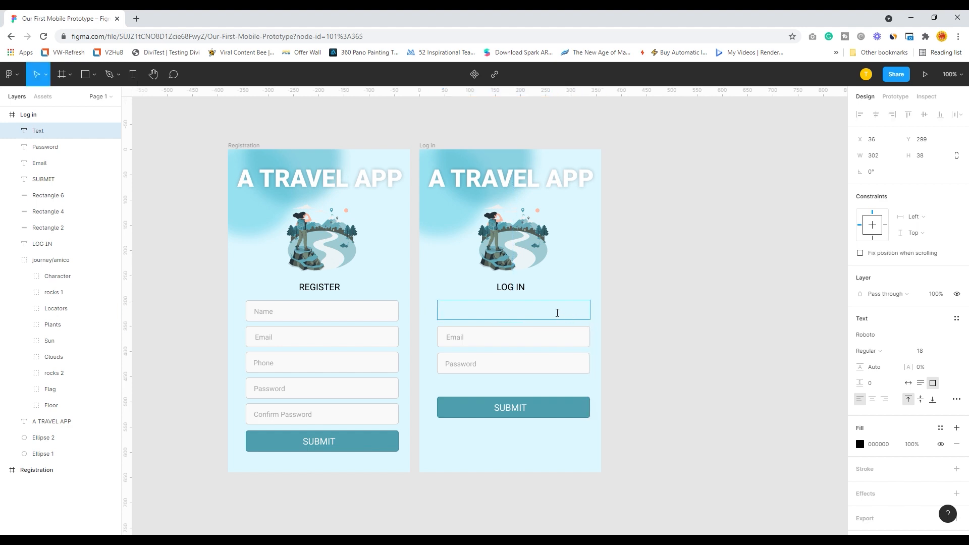
text(Login with your regi)
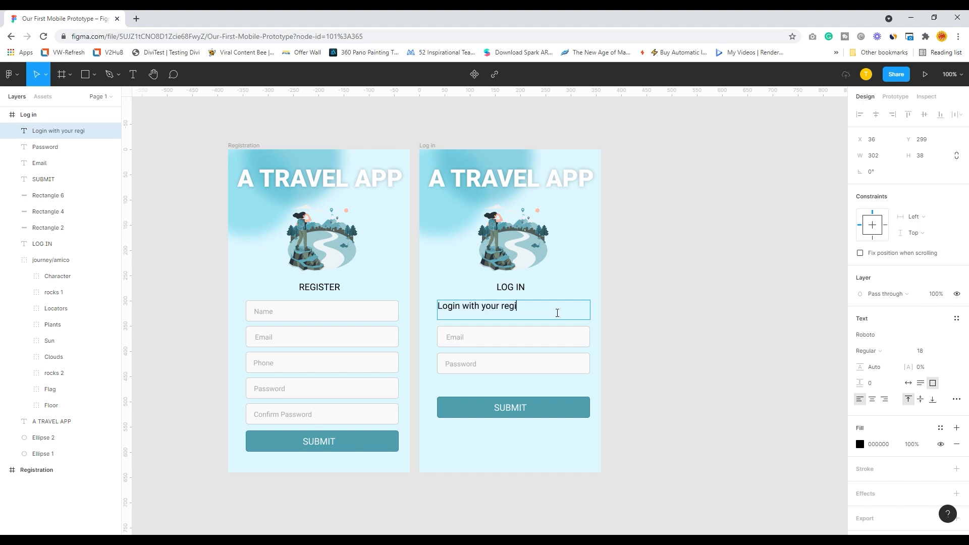
text(stered Email and Passwo)
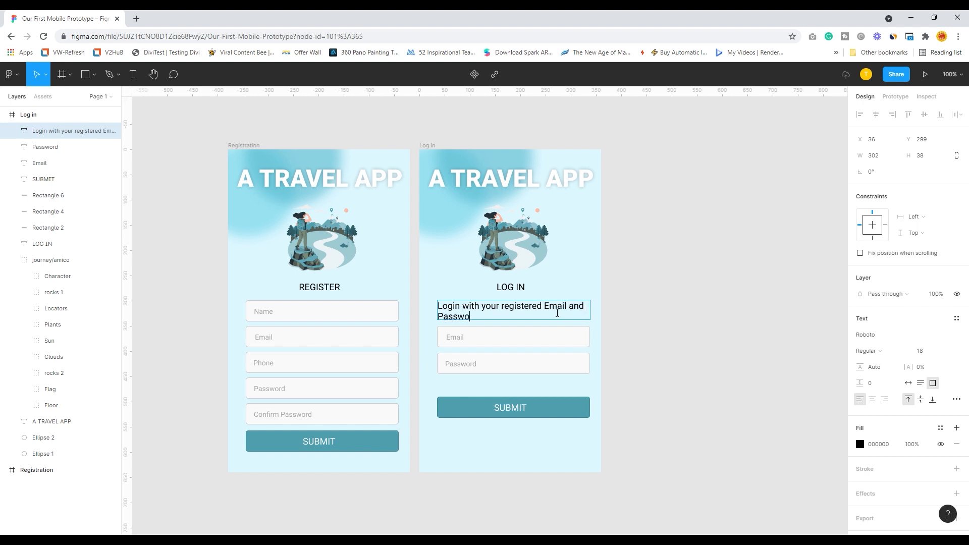
text(rd)
Step: Center-align the login instruction at font size 12 and fit its box, about 302 × 16, centered under the LOG IN heading
key(ctrl+a)
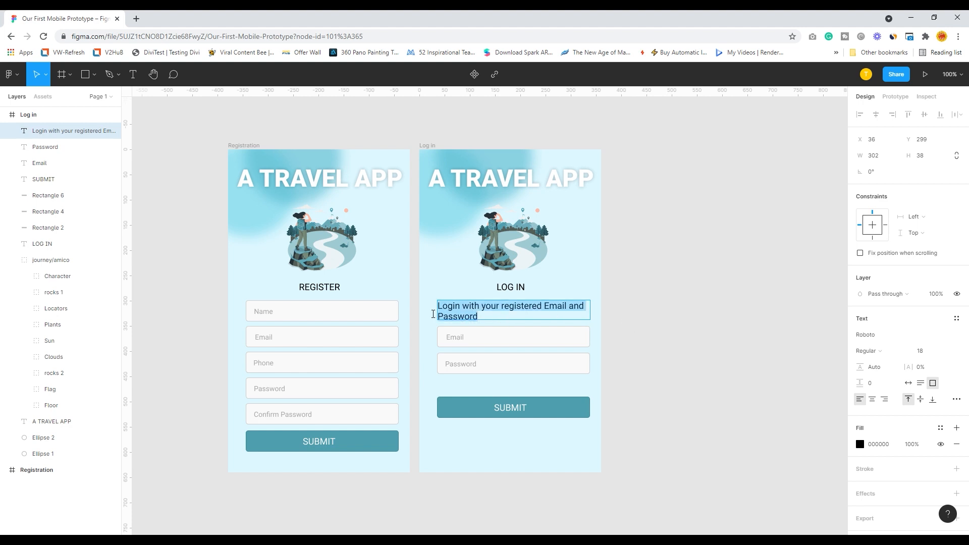
click(872, 400)
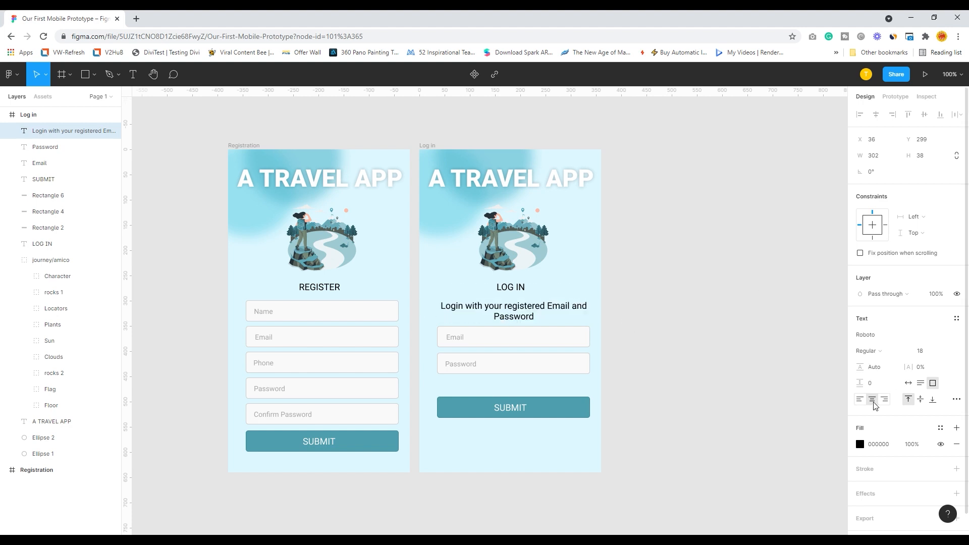
click(952, 352)
click(932, 314)
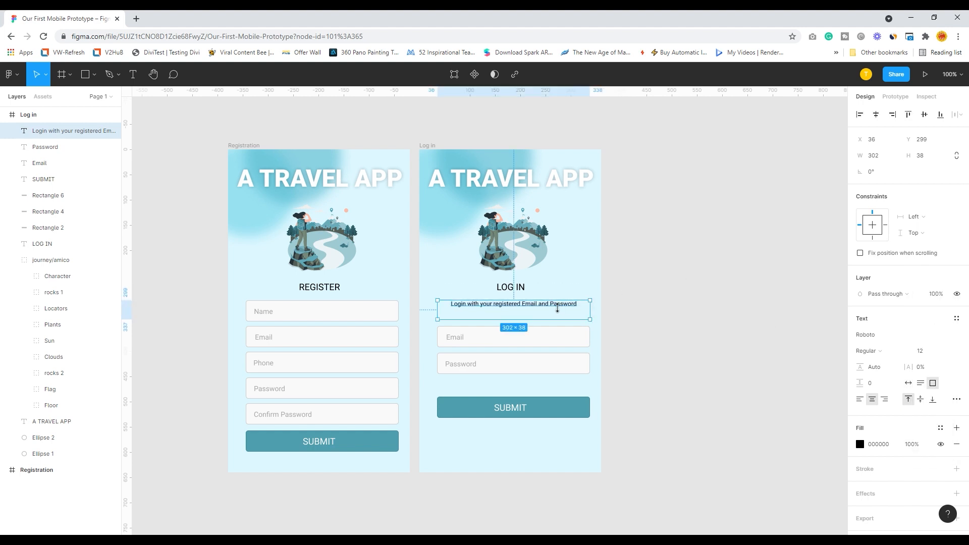
drag(550, 309, 528, 310)
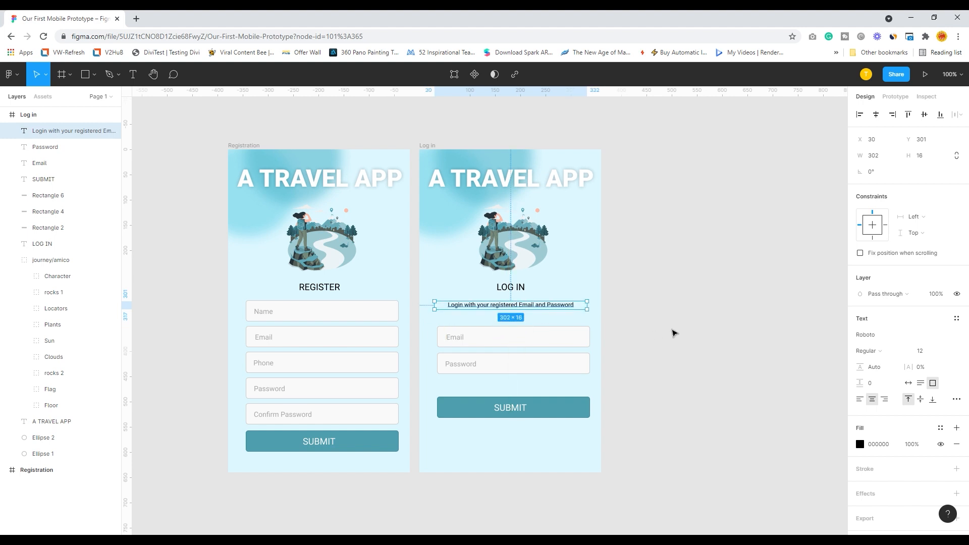
click(673, 334)
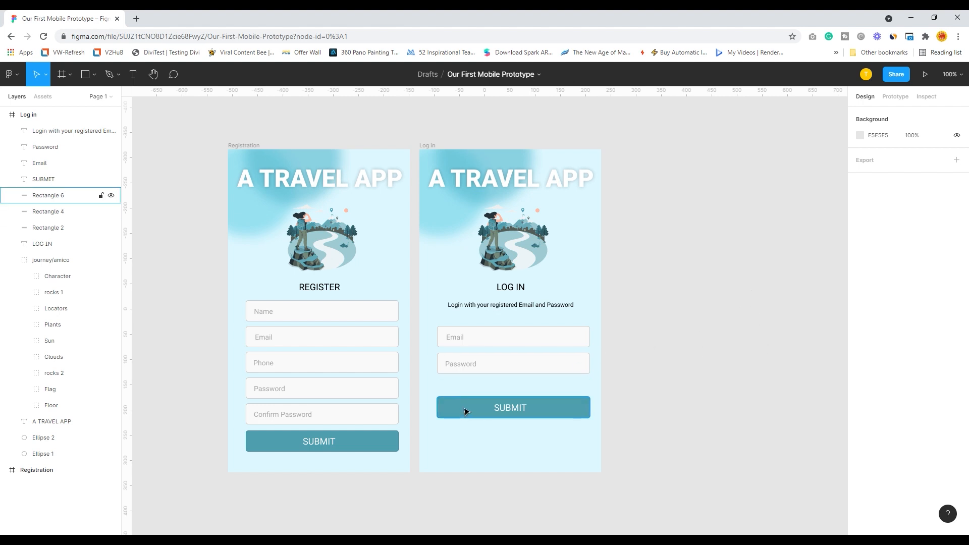
Step: Move the SUBMIT label and its rectangle slightly down to leave room below the Password field on the Log in screen
click(510, 410)
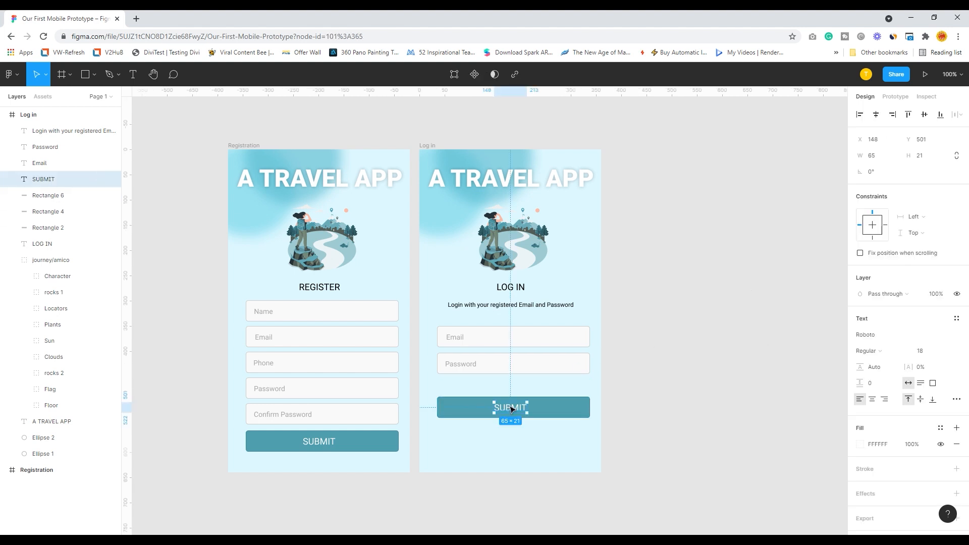
shift+click(454, 413)
drag(476, 413, 478, 425)
click(700, 315)
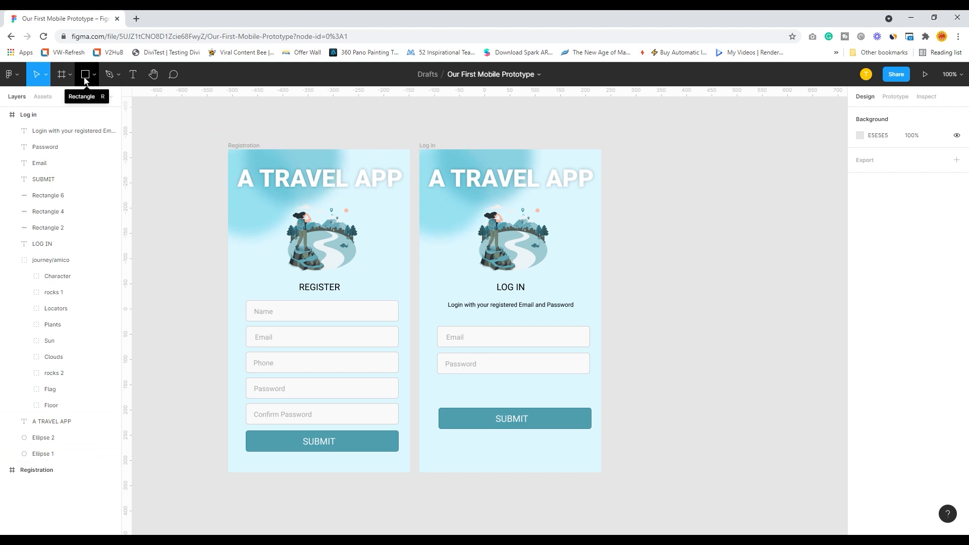
Step: Add the text "Forgot Password?" between the Password field and SUBMIT on the Log in screen, at font size 13
click(132, 75)
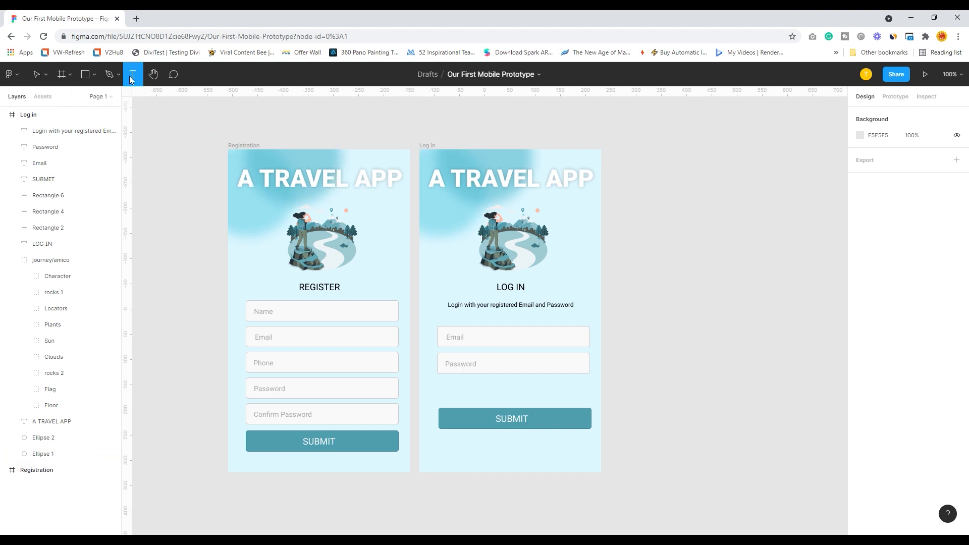
click(446, 388)
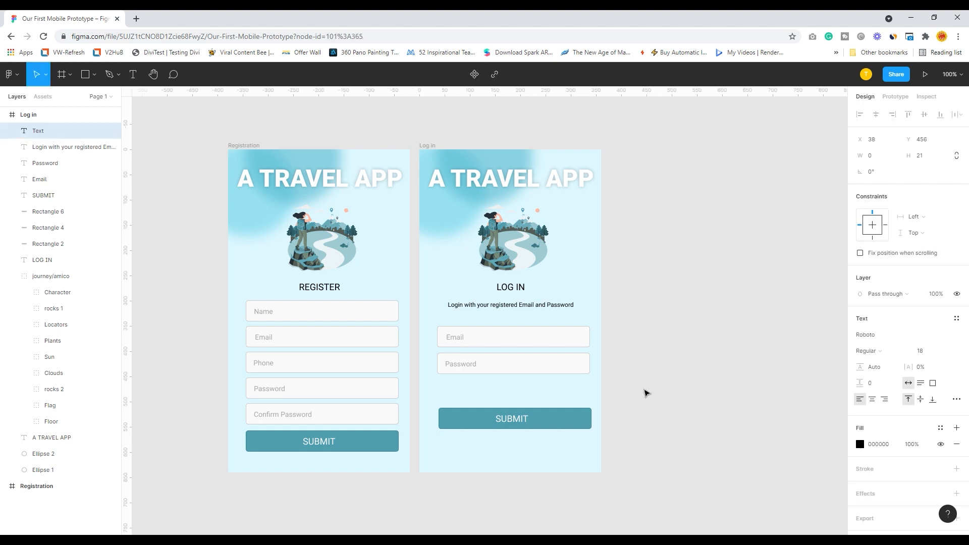
text(Forgot Password)
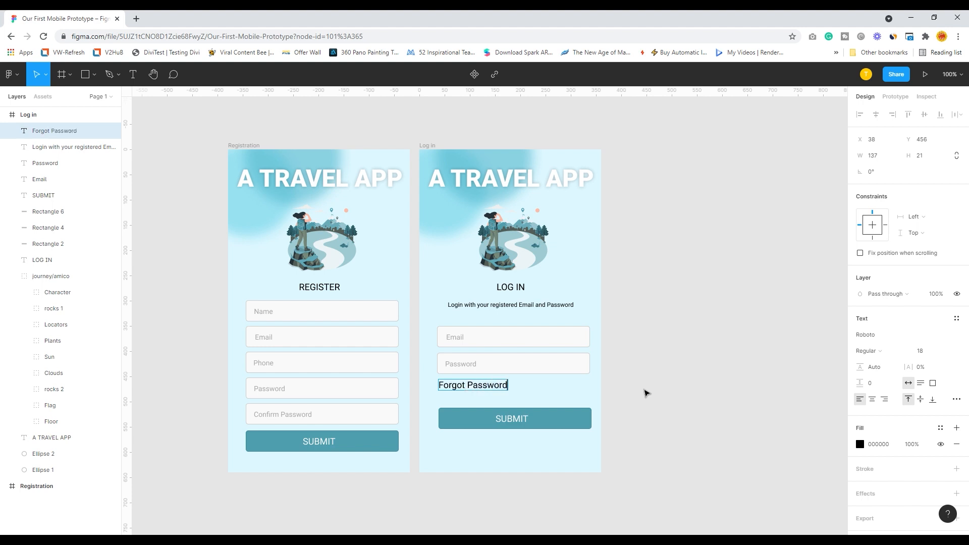
text(?)
key(Escape)
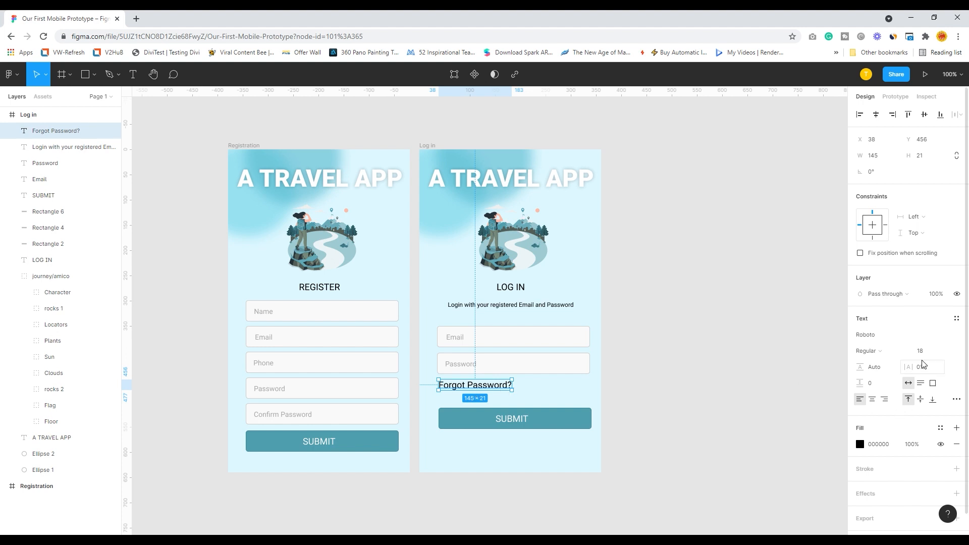
click(949, 352)
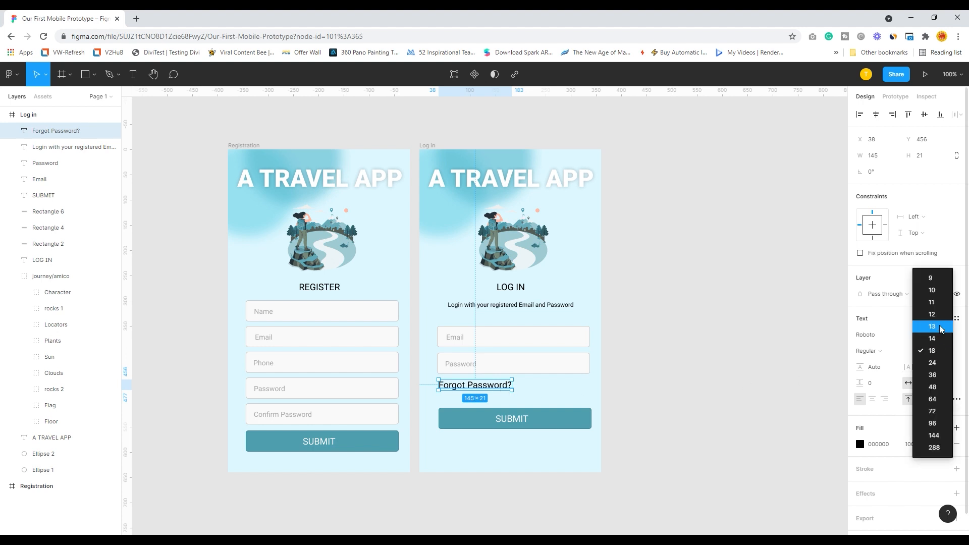
click(942, 327)
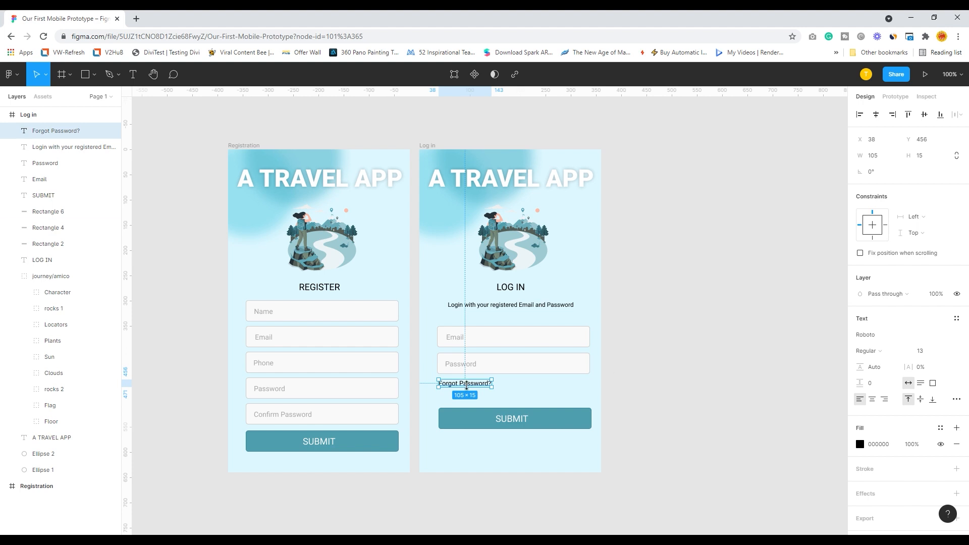
click(634, 383)
Step: Duplicate the "Forgot Password?" text directly to its right and fill the copy with the dark teal color 157593
click(472, 389)
drag(472, 389, 531, 388)
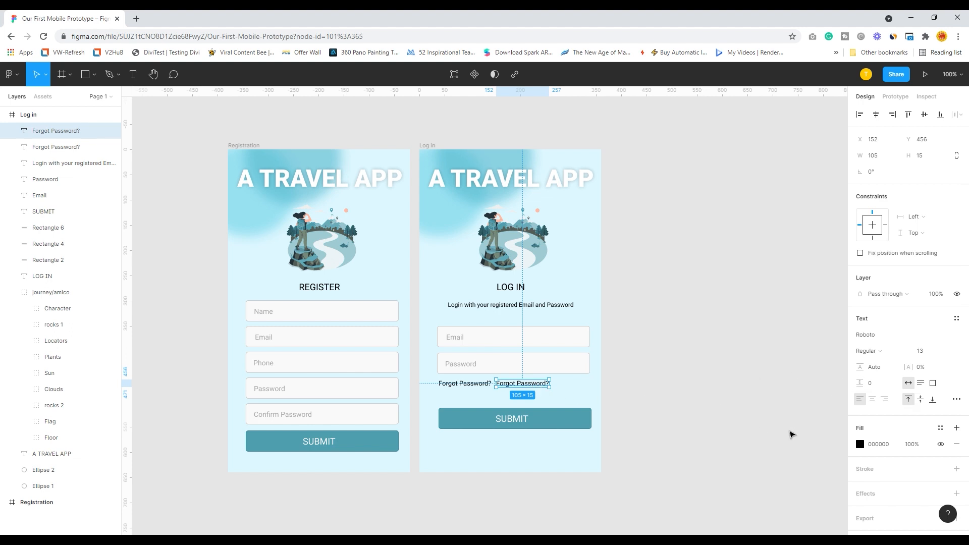
click(858, 444)
click(801, 417)
drag(820, 337, 831, 337)
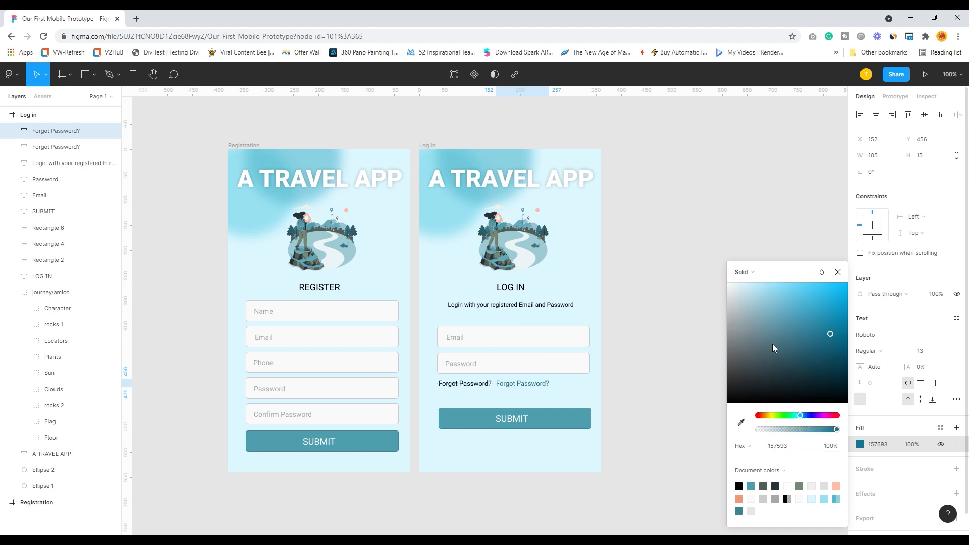
Step: Change the wording of the teal copy to "Reset Password"
double_click(515, 385)
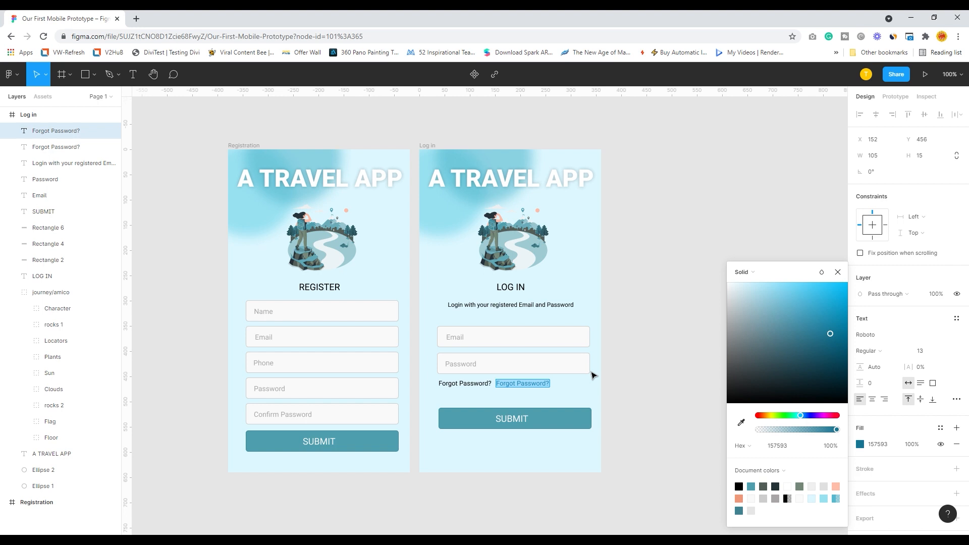
text(R)
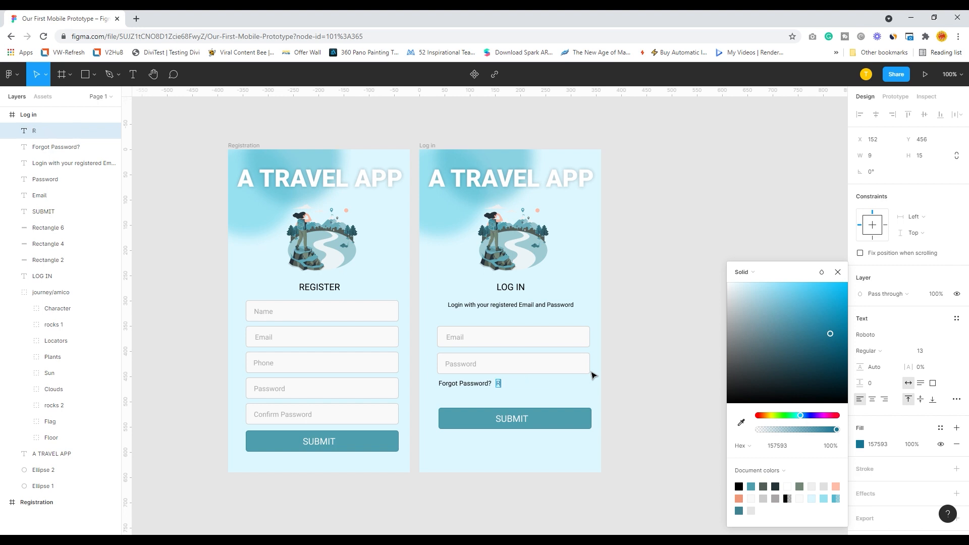
text(eset Passw)
key(Escape)
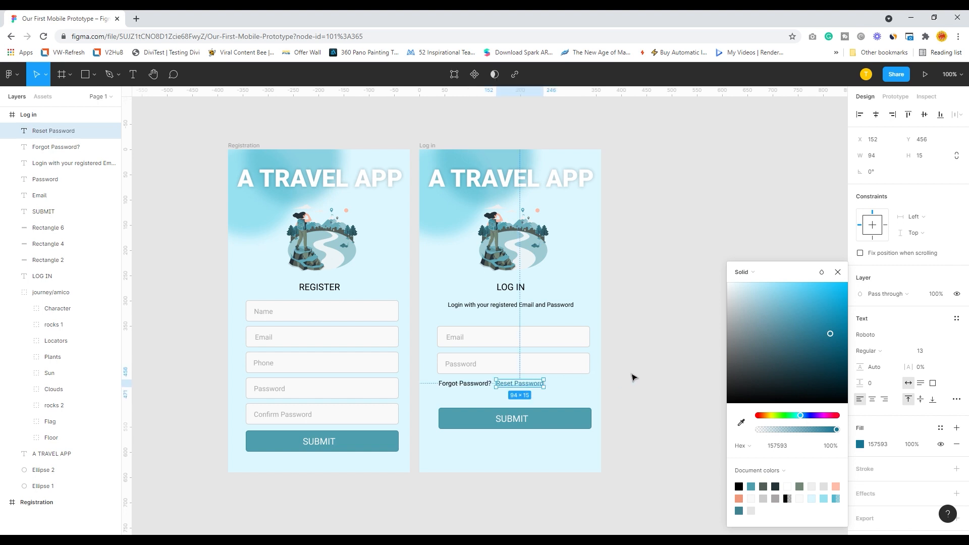
click(838, 272)
click(733, 286)
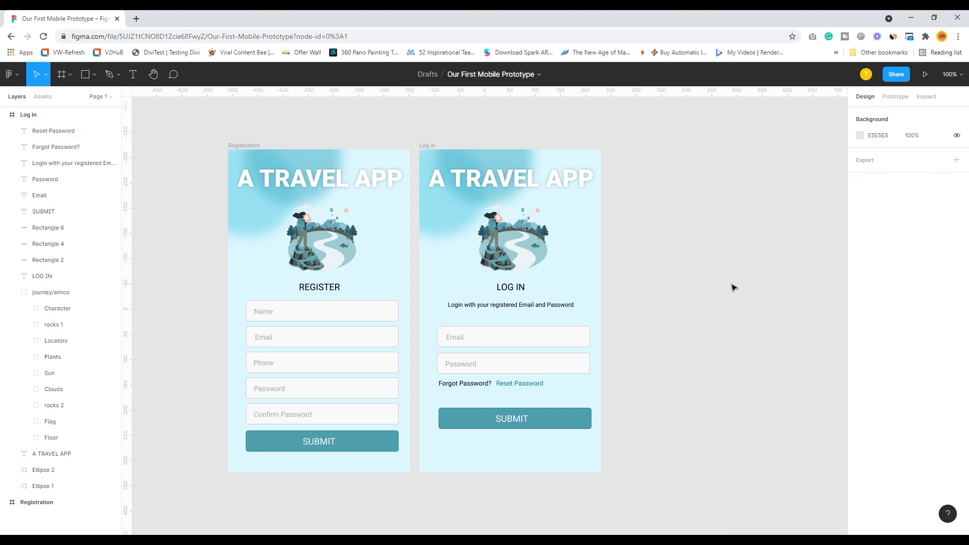
Step: Duplicate the "Forgot Password?" and "Reset Password" texts together to just below the SUBMIT button on the Log in screen
click(453, 389)
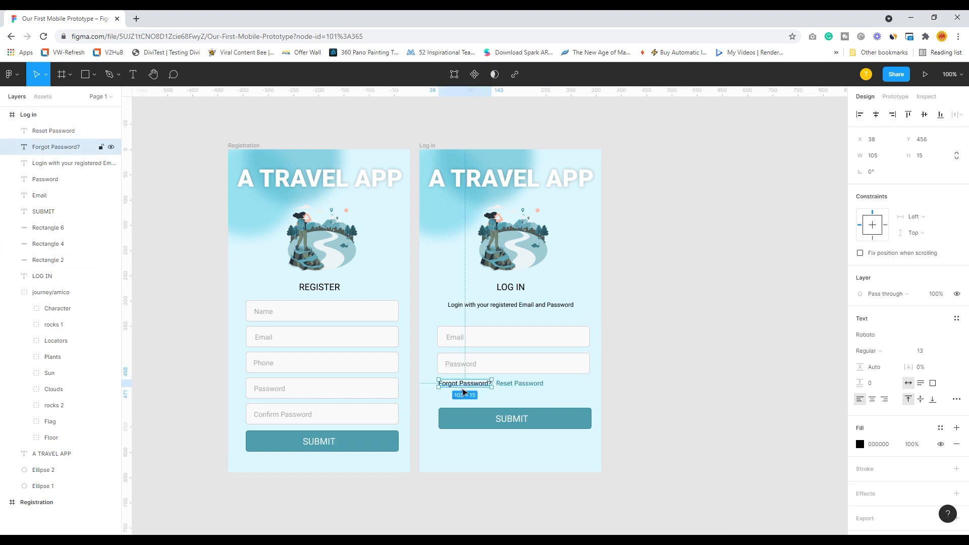
click(522, 386)
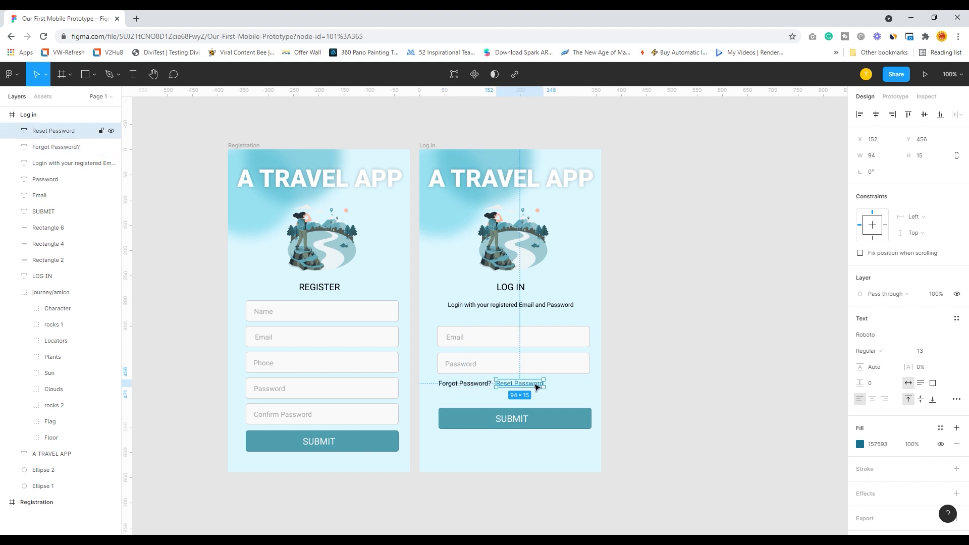
shift+click(472, 386)
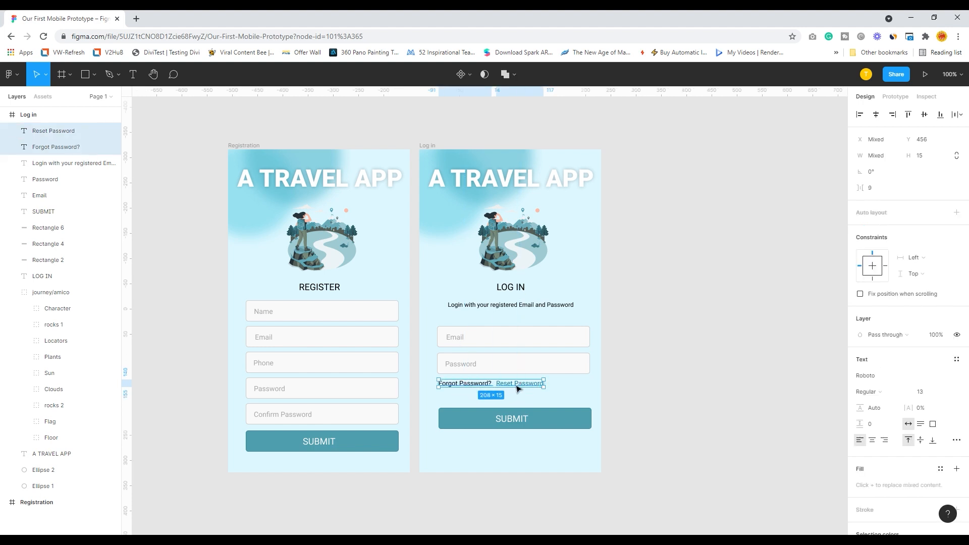
alt+drag(518, 389, 516, 445)
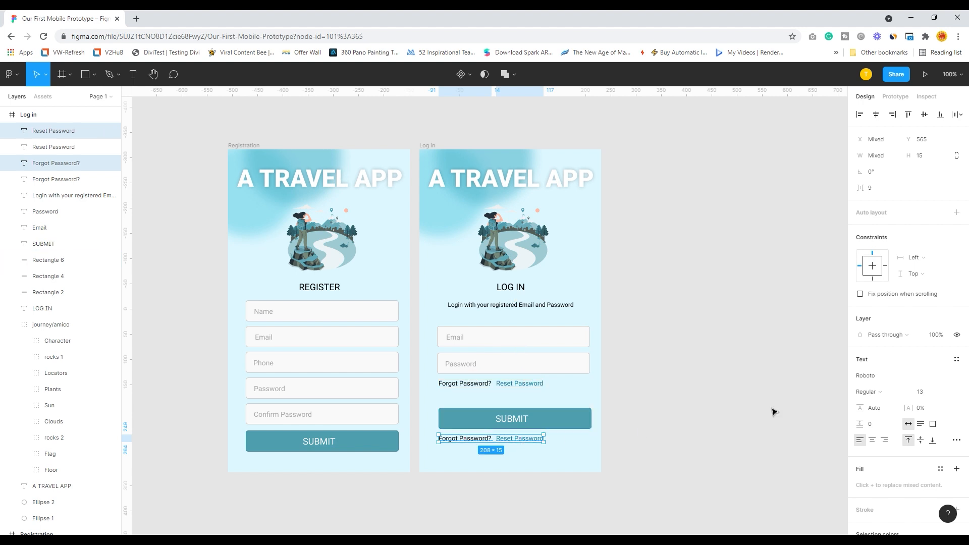
click(712, 406)
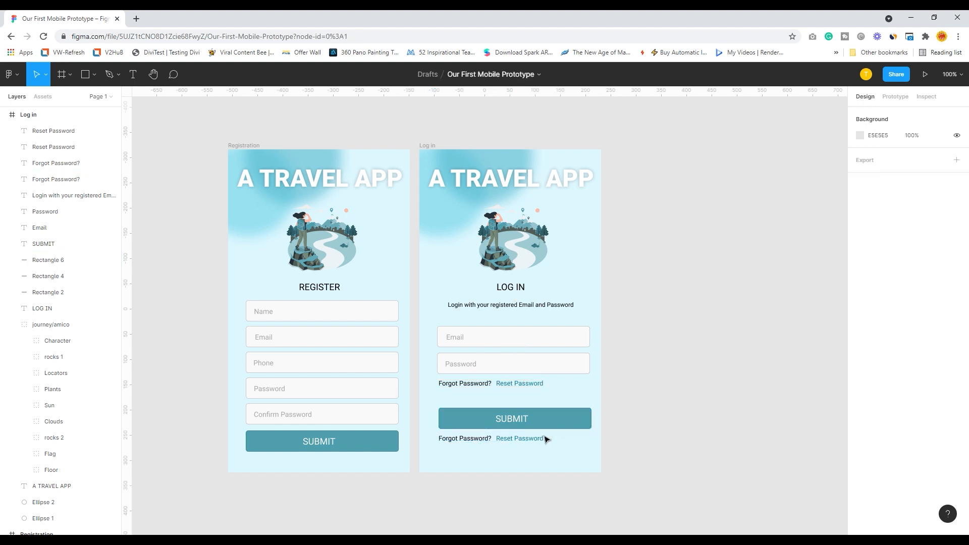
Step: Change the copied "Forgot Password?" text below SUBMIT to "Don't have a login"
double_click(467, 440)
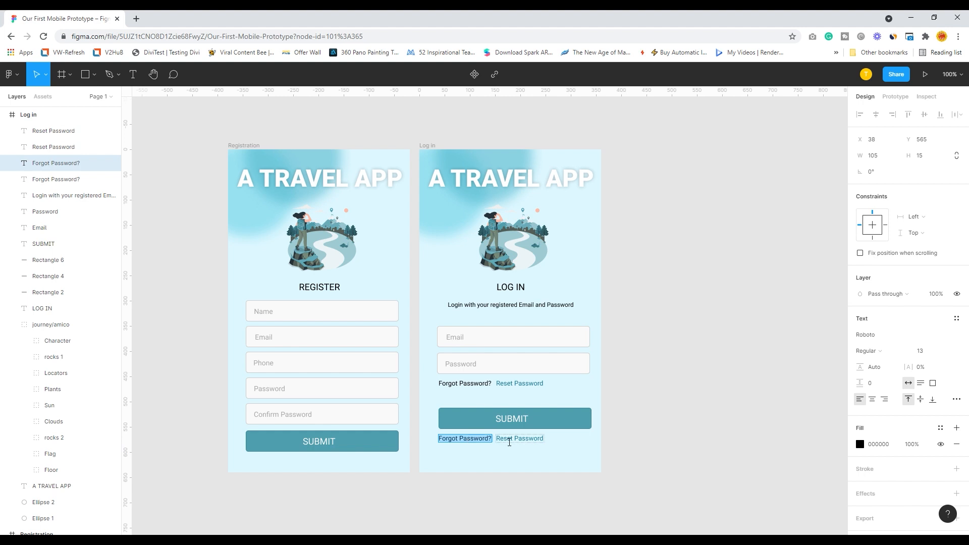
text(Do)
text(n)
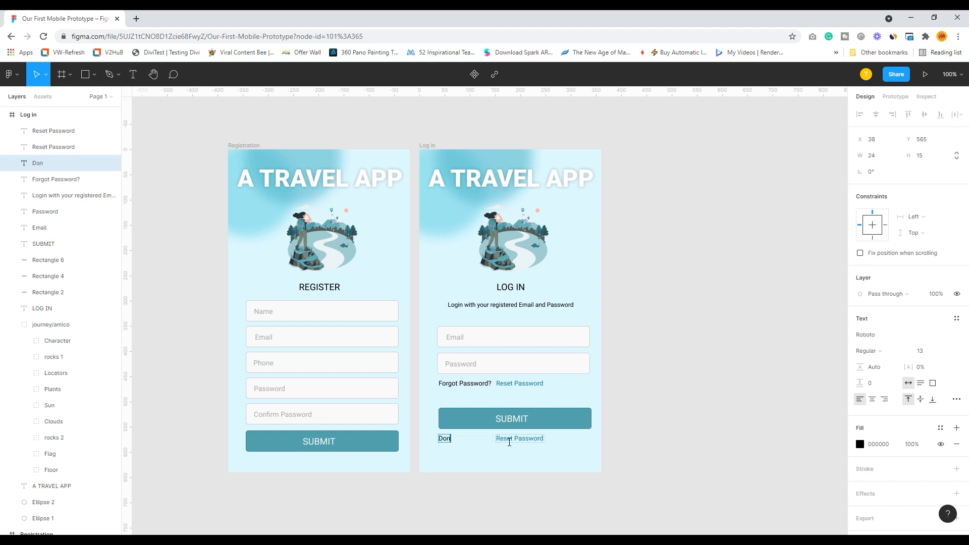
text('t have a login)
Step: Change the copied "Reset Password" text below SUBMIT to "Register here"
click(516, 440)
double_click(500, 441)
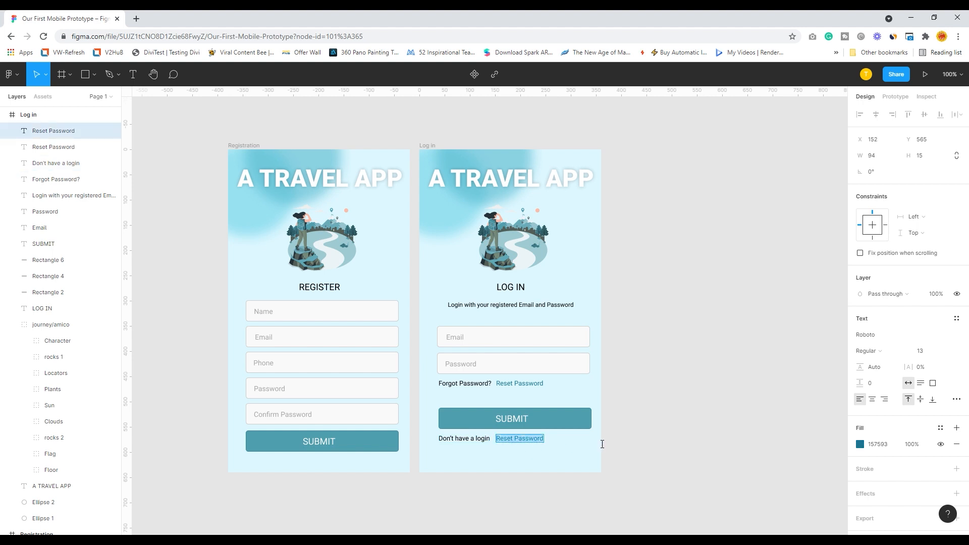
text(Reg)
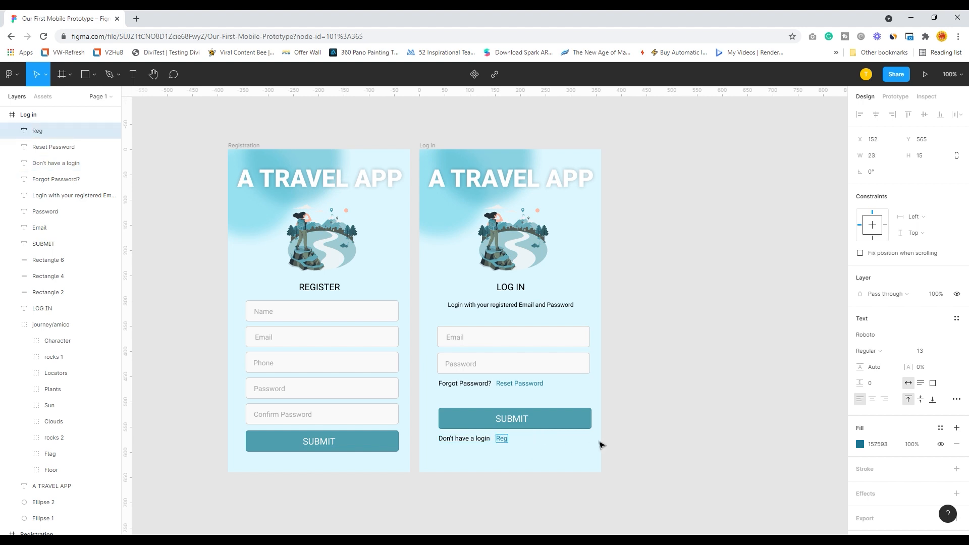
text(ister here)
key(Escape)
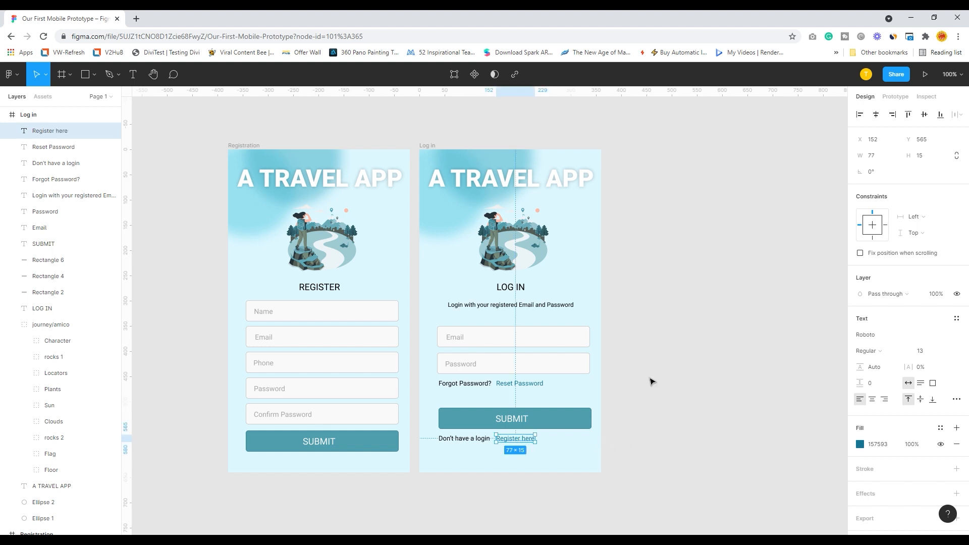
click(675, 361)
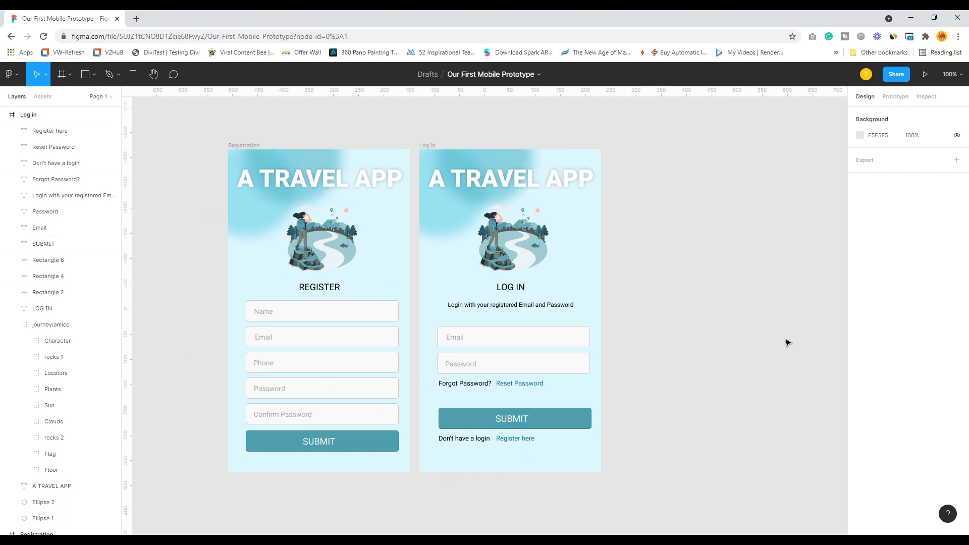
click(521, 423)
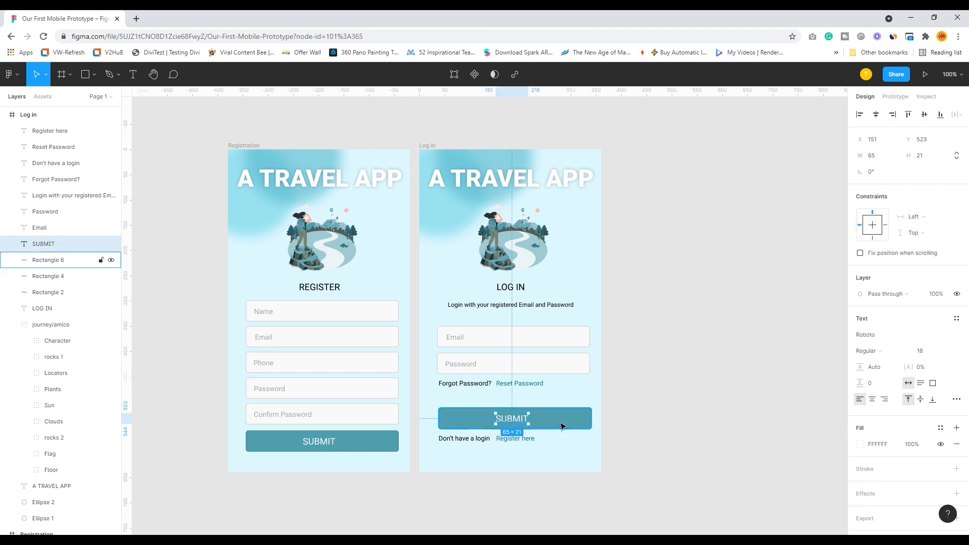
shift+click(563, 426)
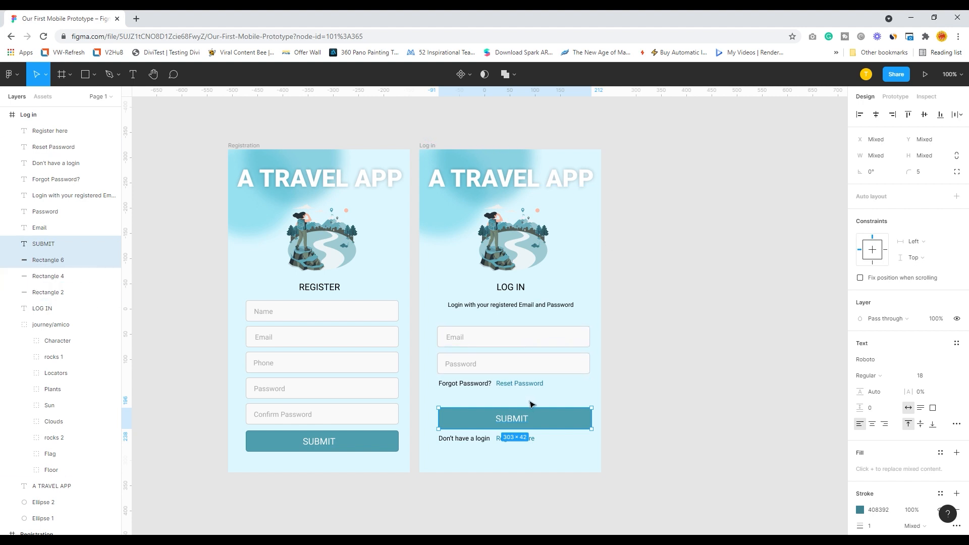
click(755, 386)
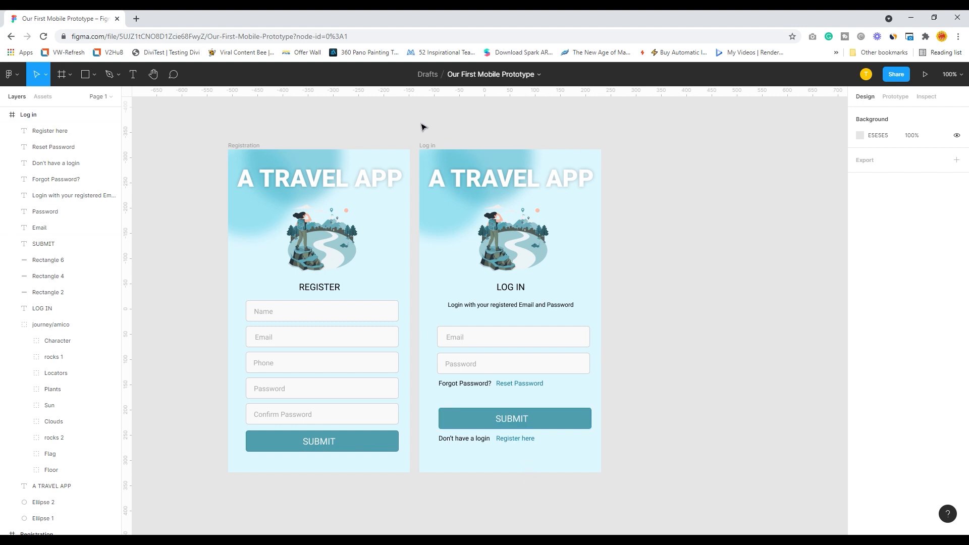
Step: Duplicate the whole Log in frame and place the copy directly beside the original, continuing the row of screens
click(5, 115)
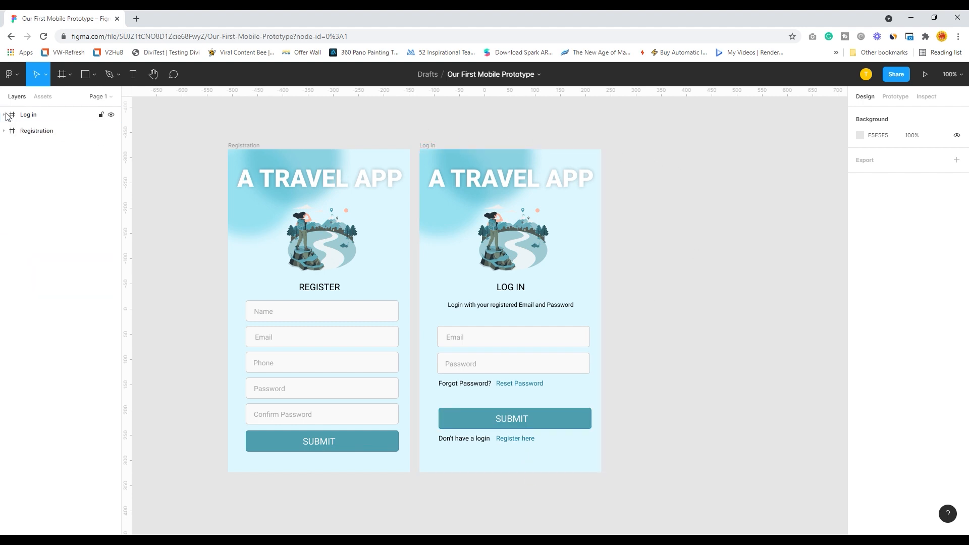
drag(414, 129, 651, 482)
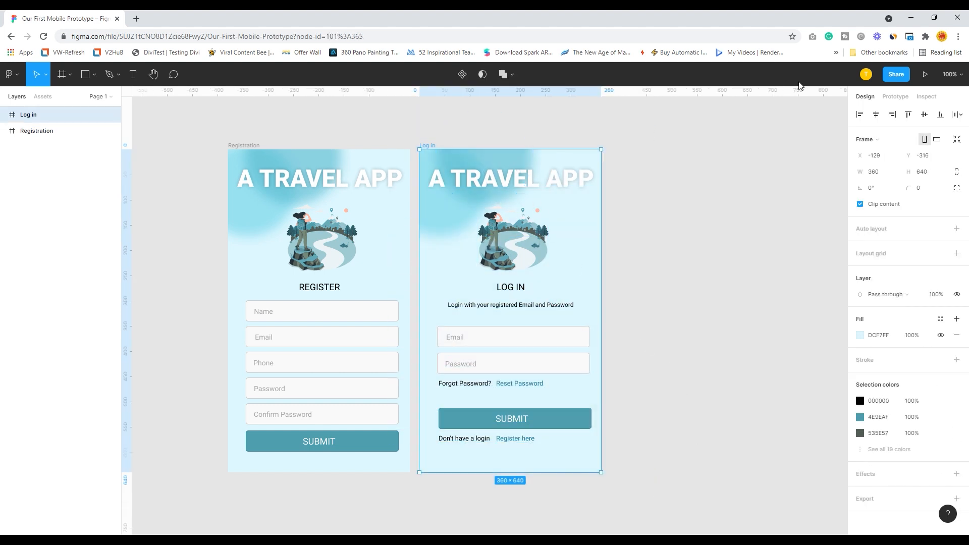
key(alt)
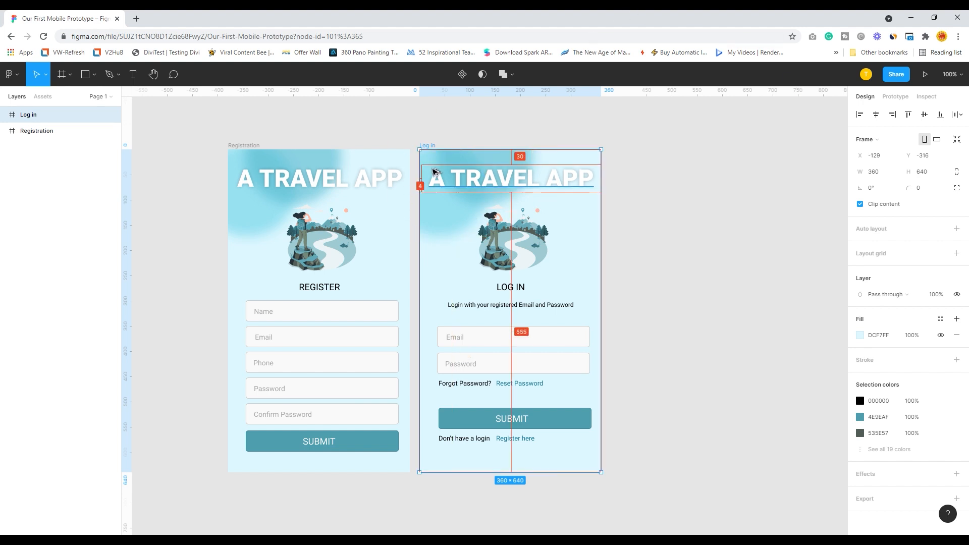
drag(569, 222, 763, 219)
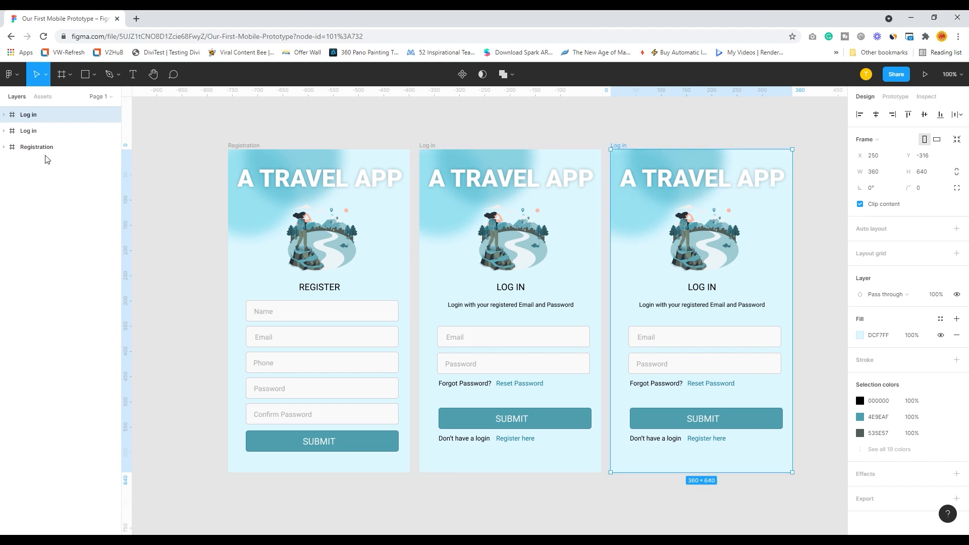
Step: Rename the duplicated Log in frame as "Create Profile"
double_click(30, 118)
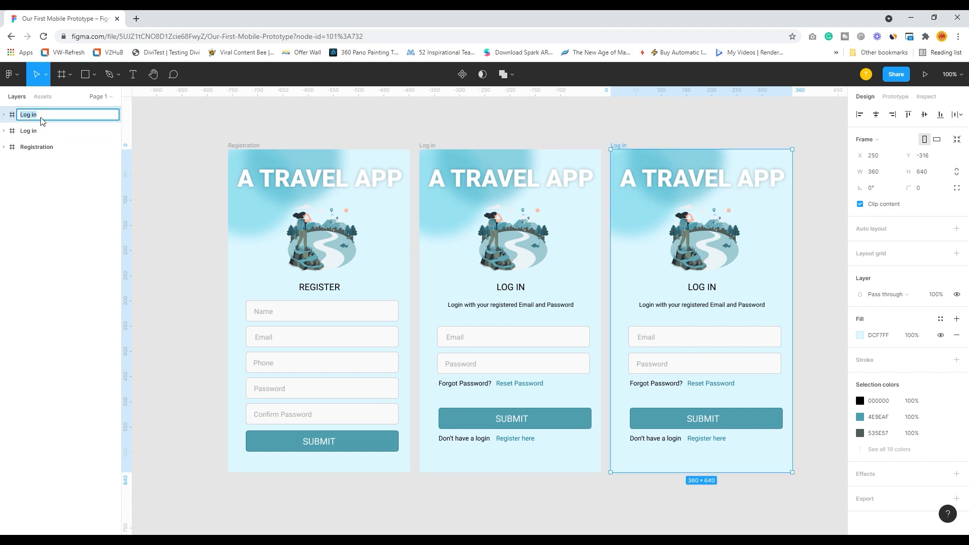
text(Create)
click(190, 282)
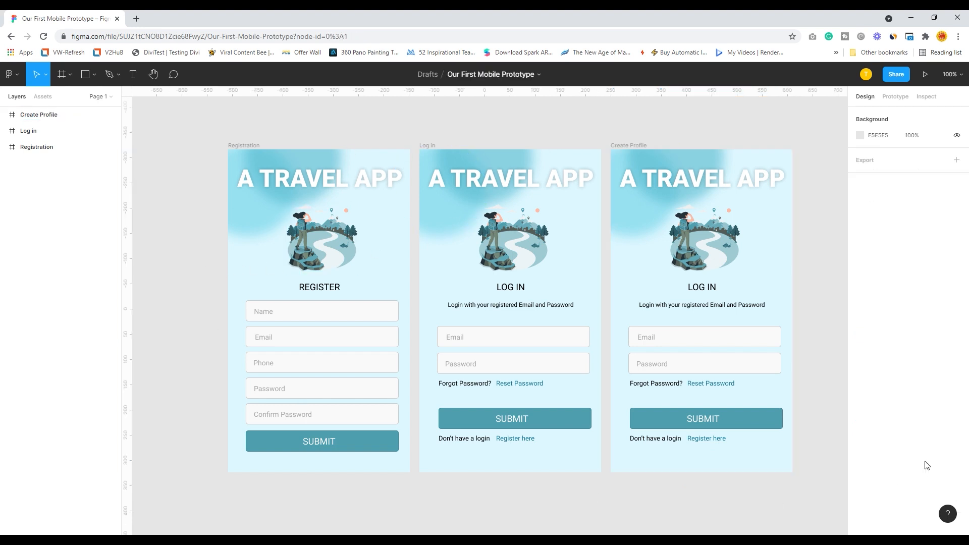
Step: Delete the "A TRAVEL APP" title and the journey illustration from the Create Profile screen
click(534, 244)
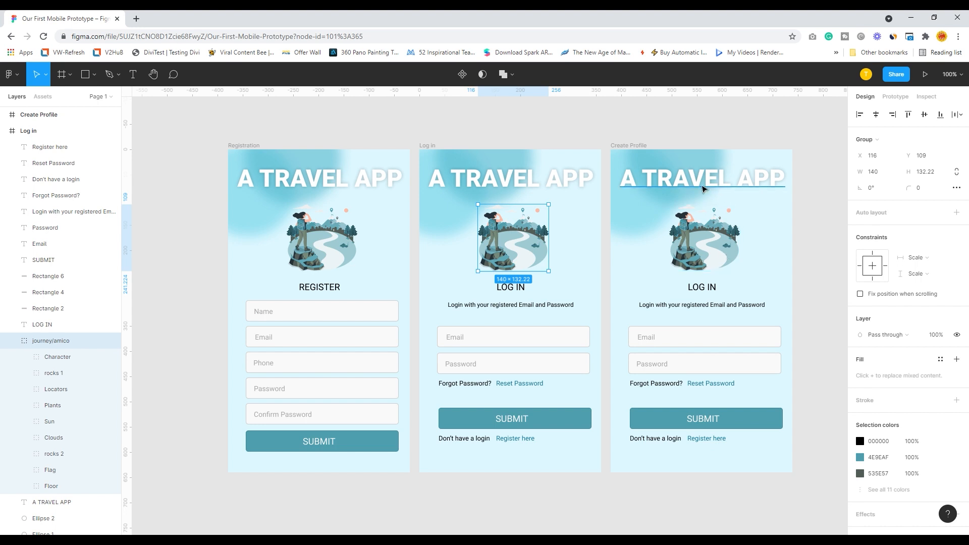
click(652, 189)
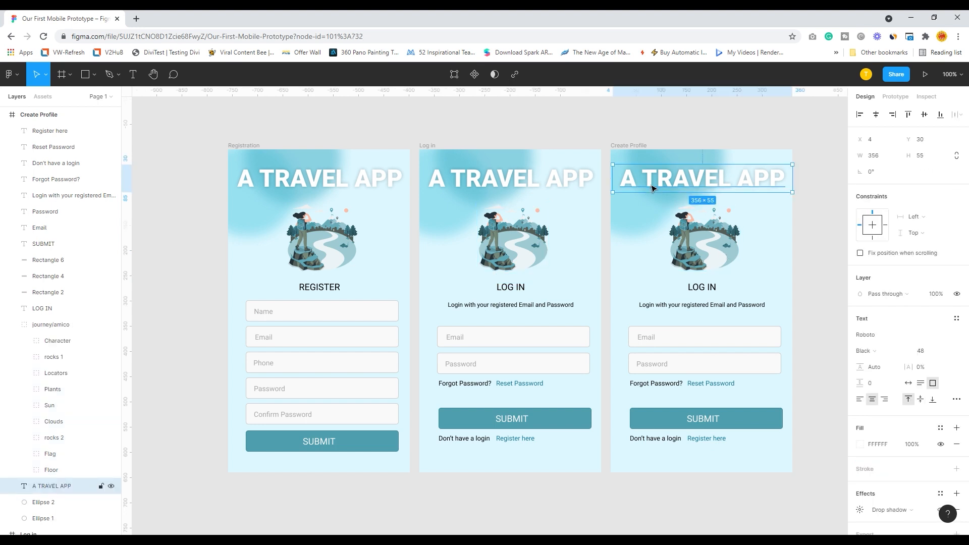
key(Delete)
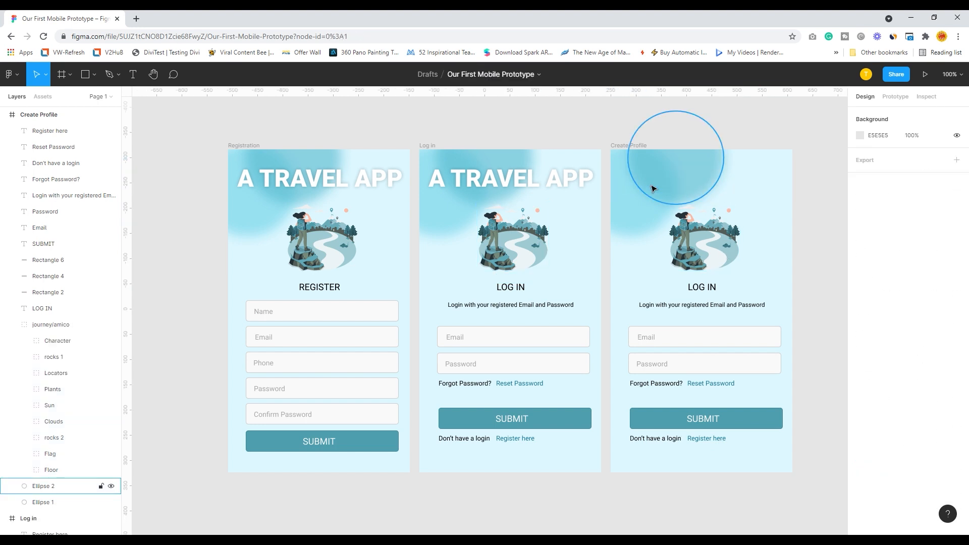
click(708, 249)
key(Delete)
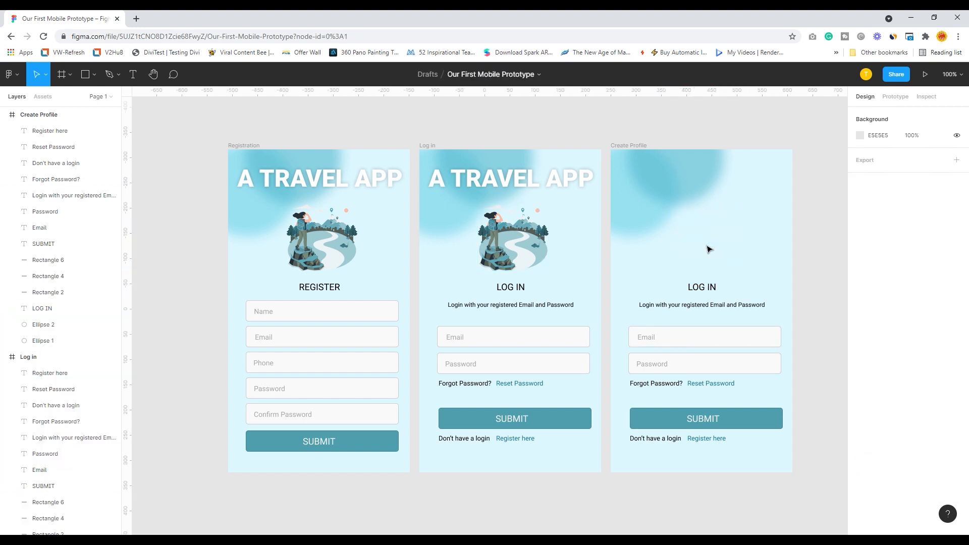
Step: Draw a circle of about 175 × 175 above the LOG IN heading on the Create Profile screen
click(700, 293)
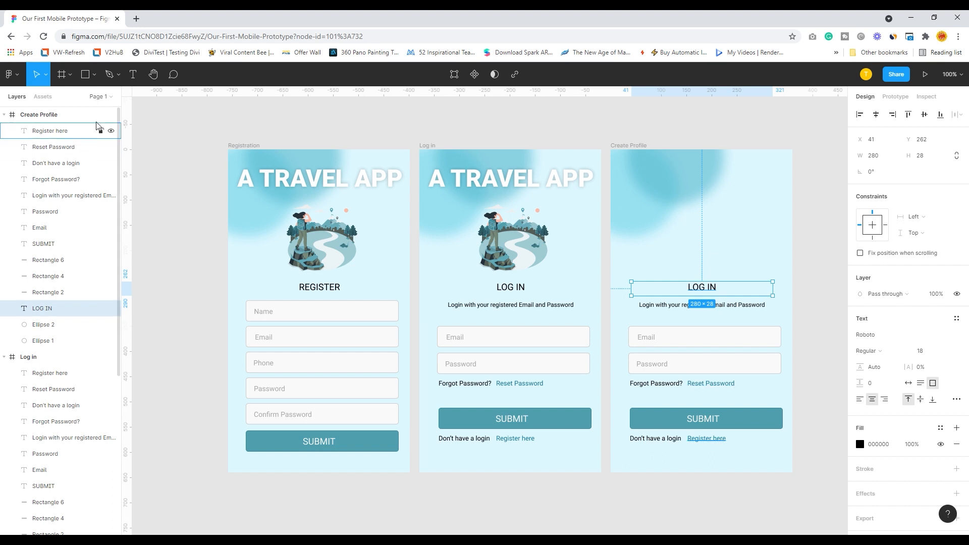
click(94, 75)
click(72, 136)
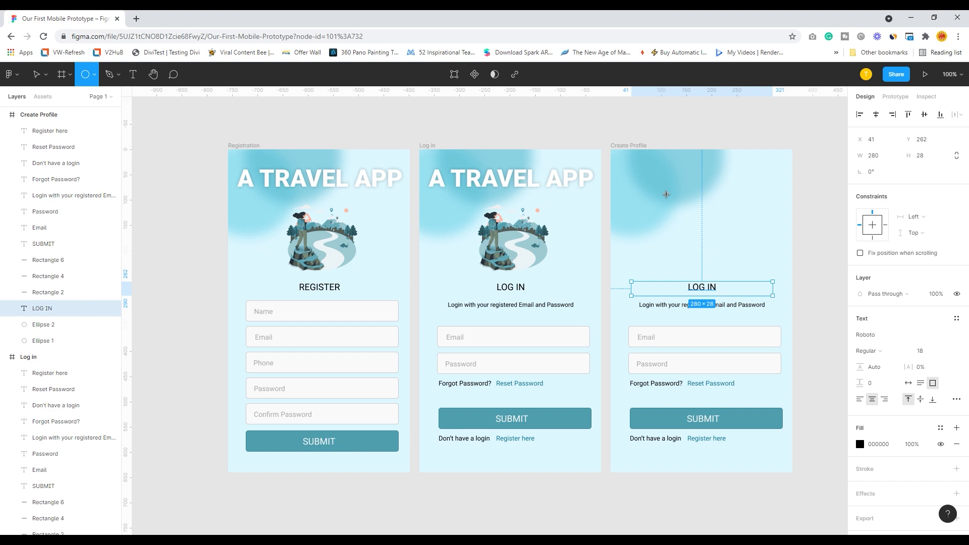
drag(661, 181, 751, 258)
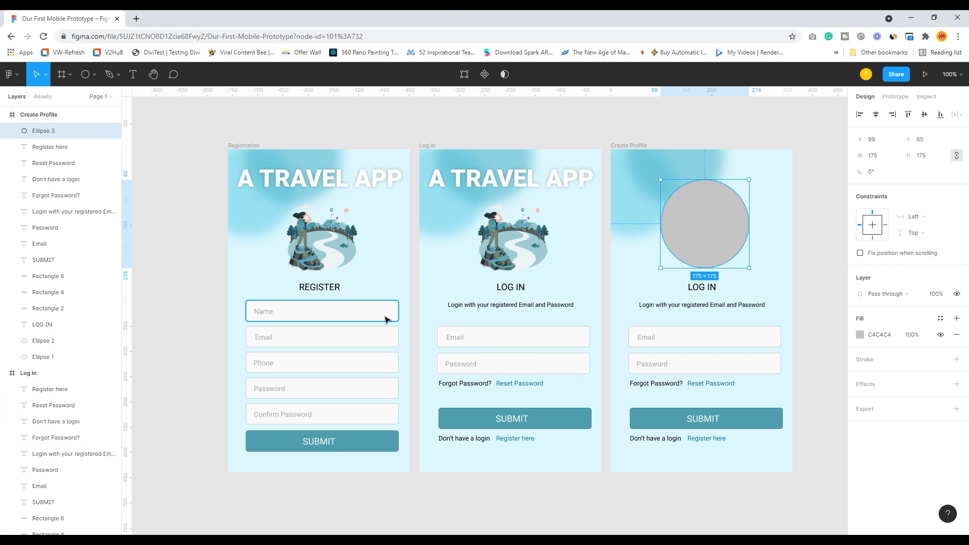
Step: Fill the circle with a portrait using the Unsplash plugin, cycling through photos to one of a dark-haired woman in a white top
right_click(693, 213)
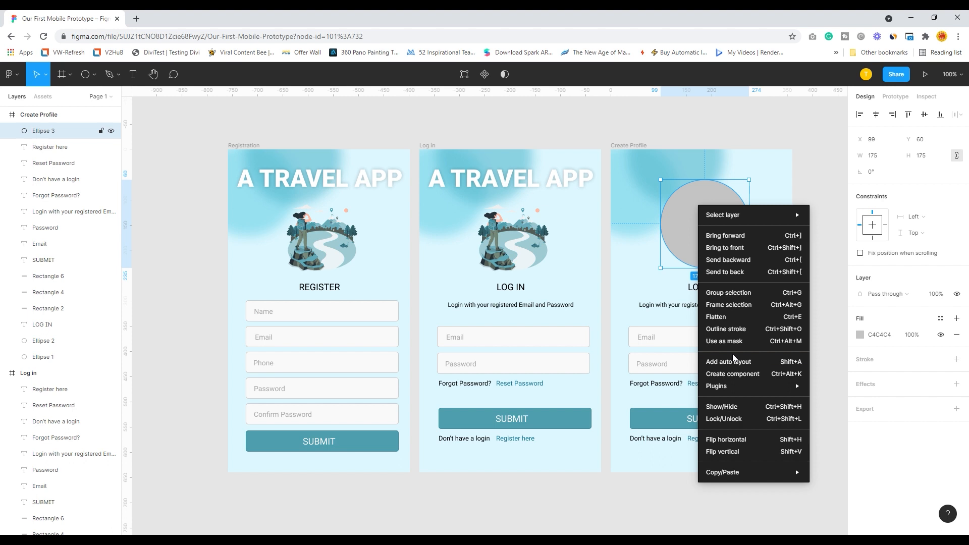
mouse_move(724, 387)
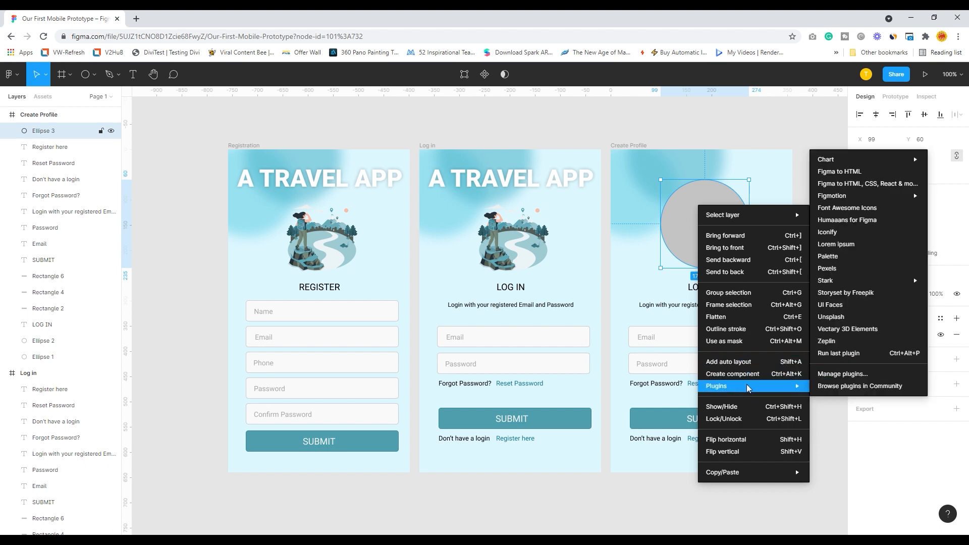
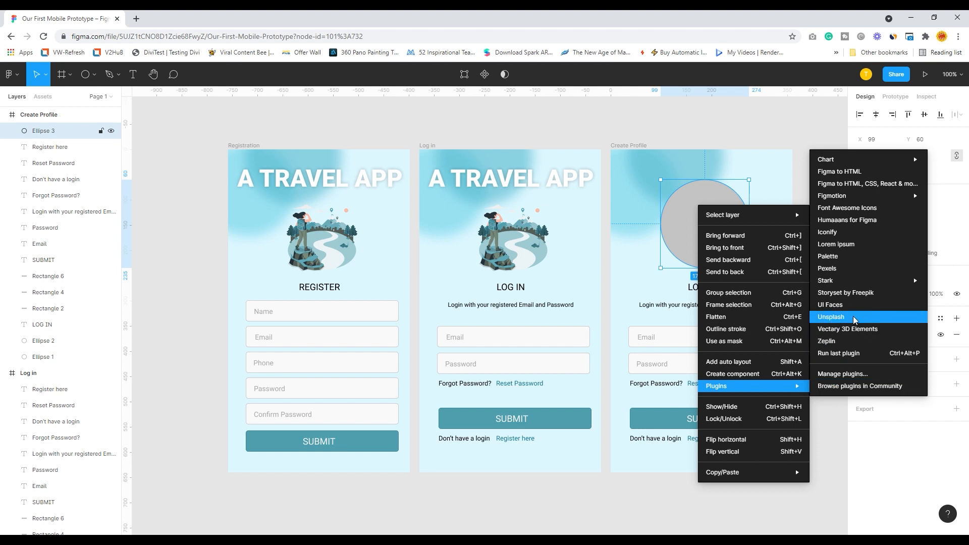
click(853, 320)
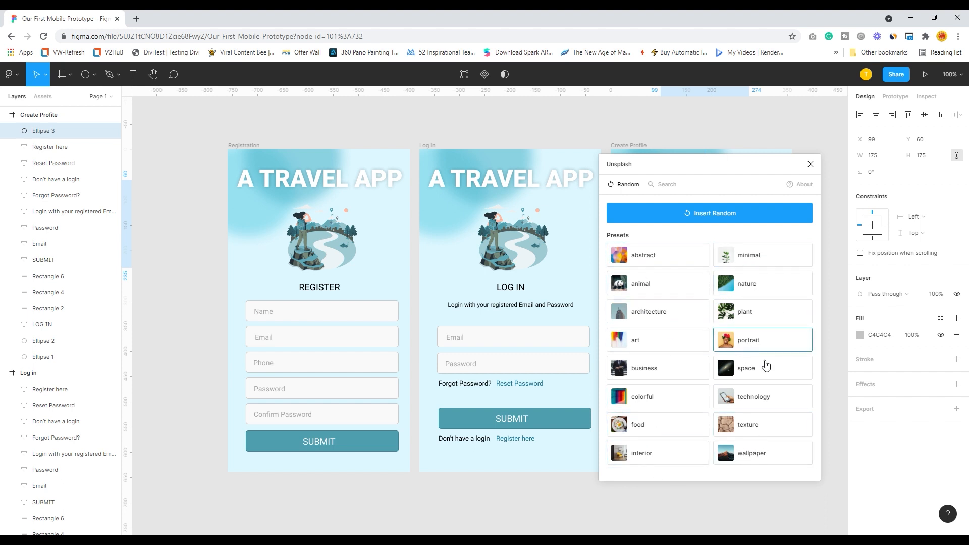
drag(742, 164, 465, 162)
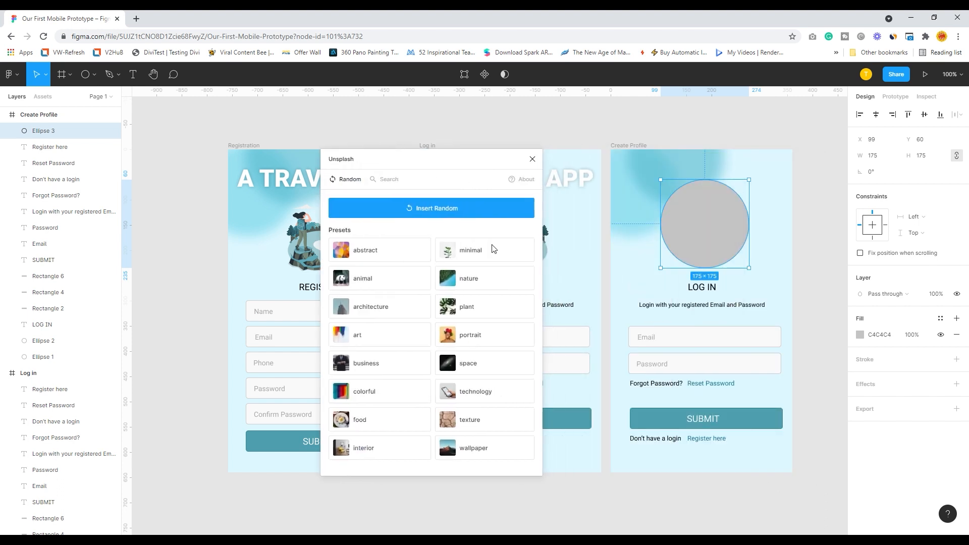
click(484, 337)
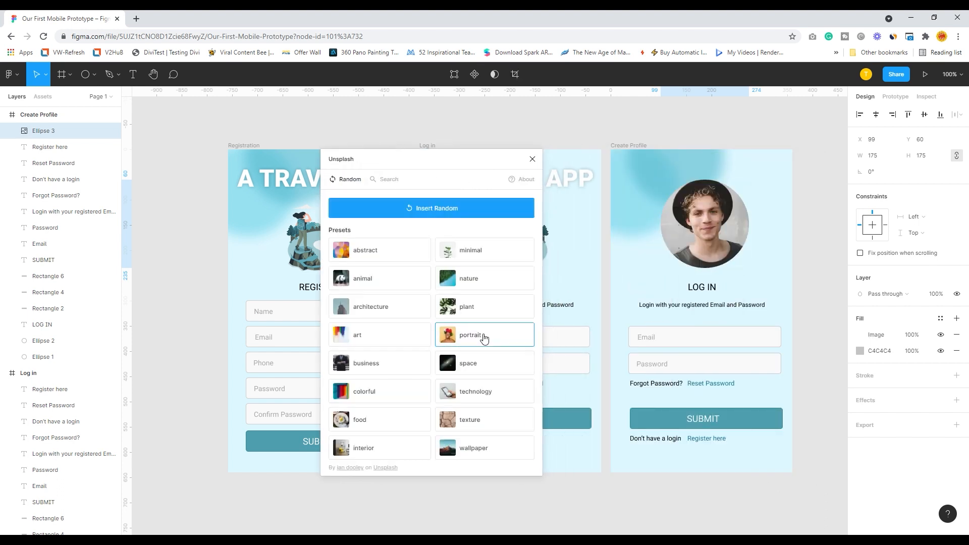
click(482, 337)
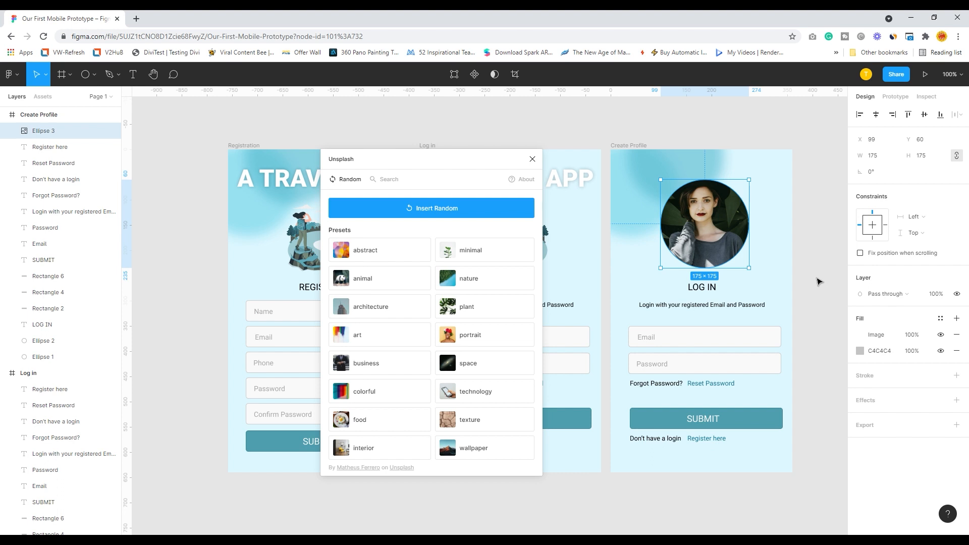
click(476, 335)
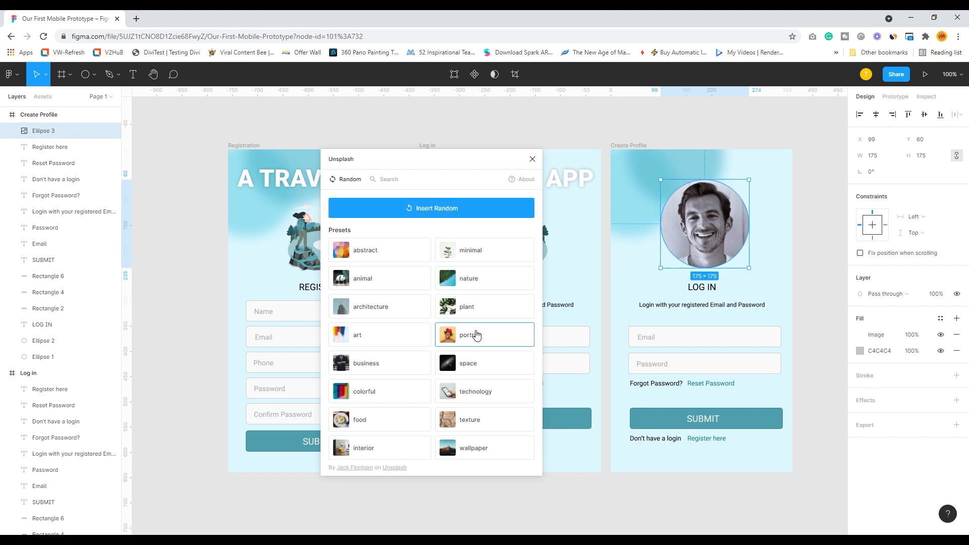
click(491, 336)
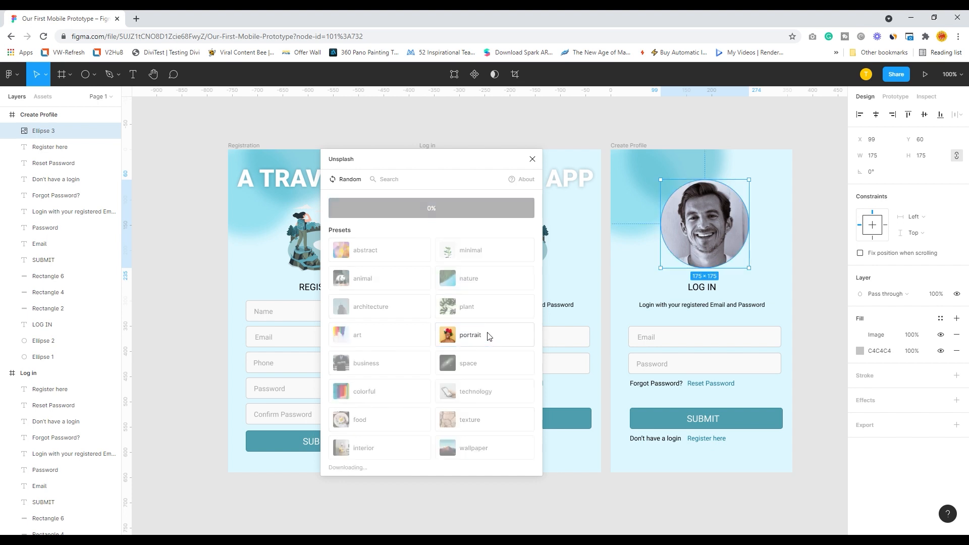
click(492, 337)
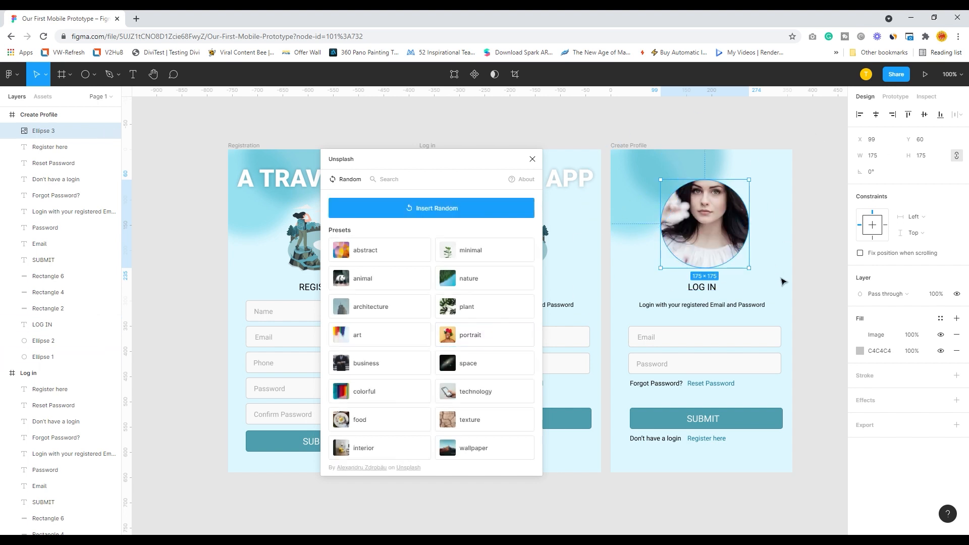
click(533, 159)
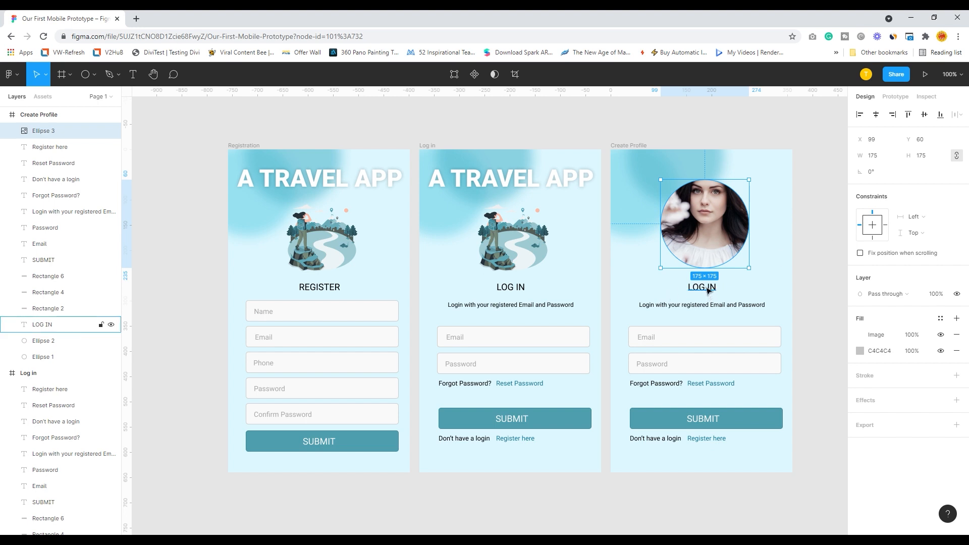
Step: Shrink the profile picture circle to about 147 × 147 and center it above the LOG IN heading
drag(756, 187, 721, 221)
click(812, 220)
click(708, 227)
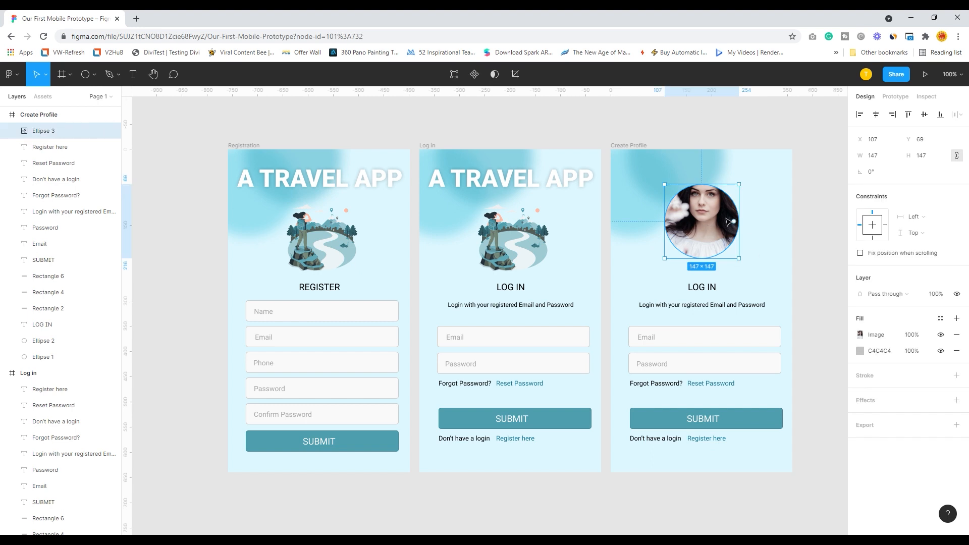
click(819, 233)
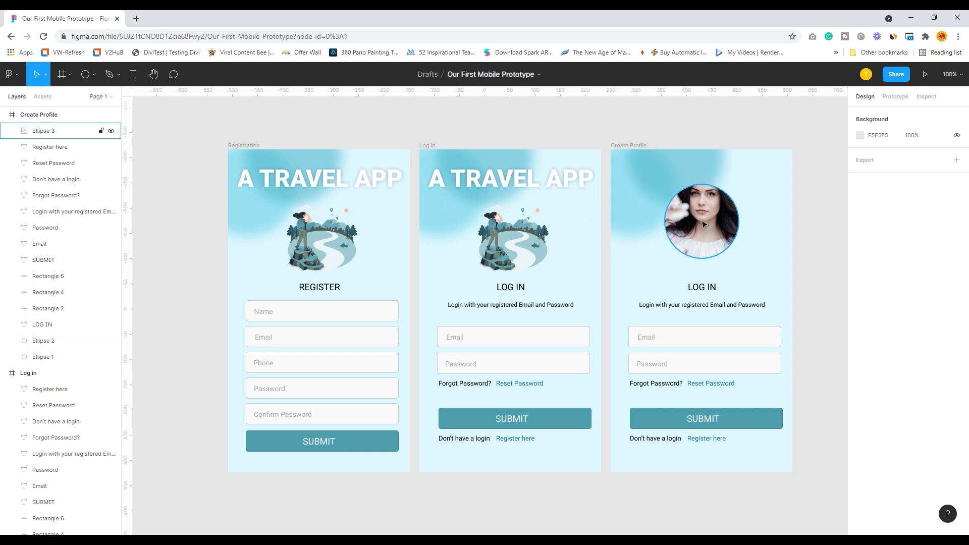
Step: Add a white (FFFFFF) stroke to the profile picture circle on the Create Profile screen
click(87, 76)
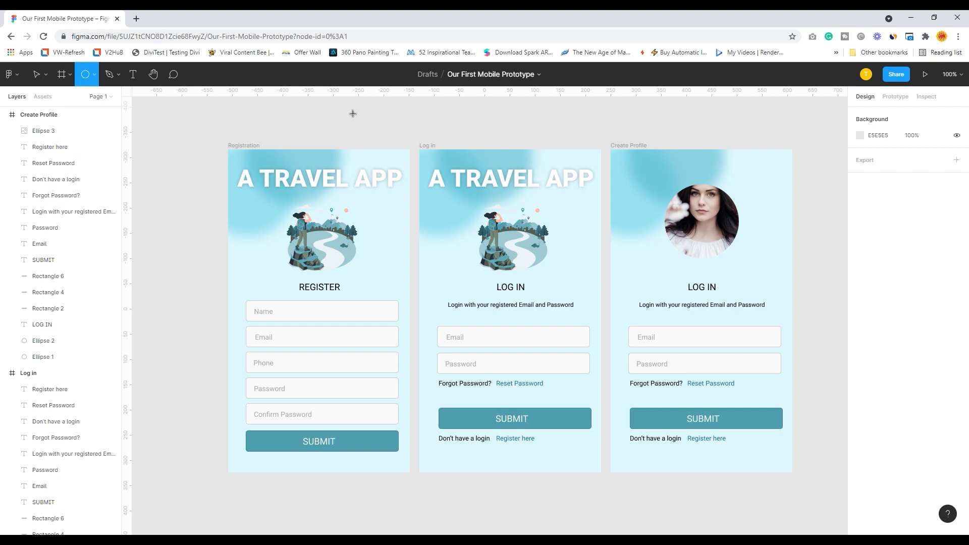
click(37, 74)
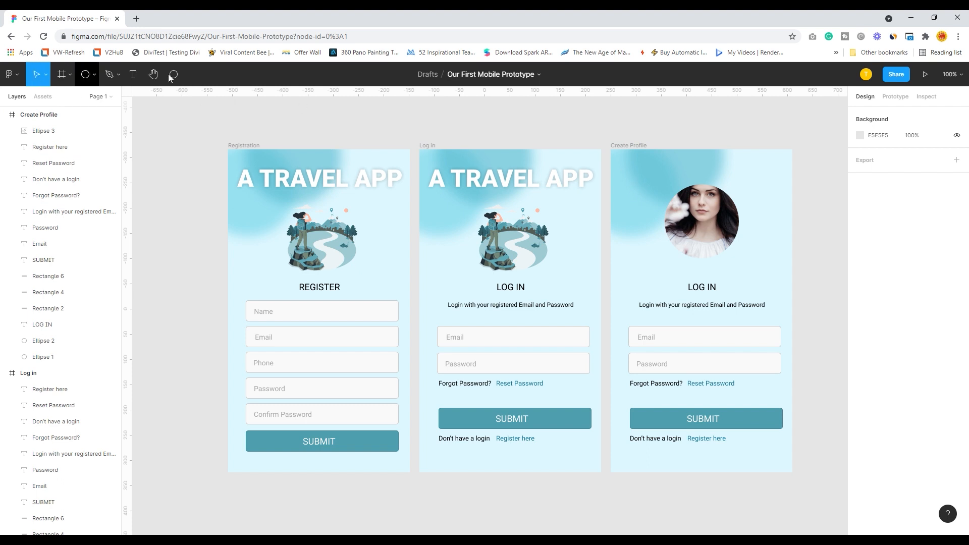
click(681, 235)
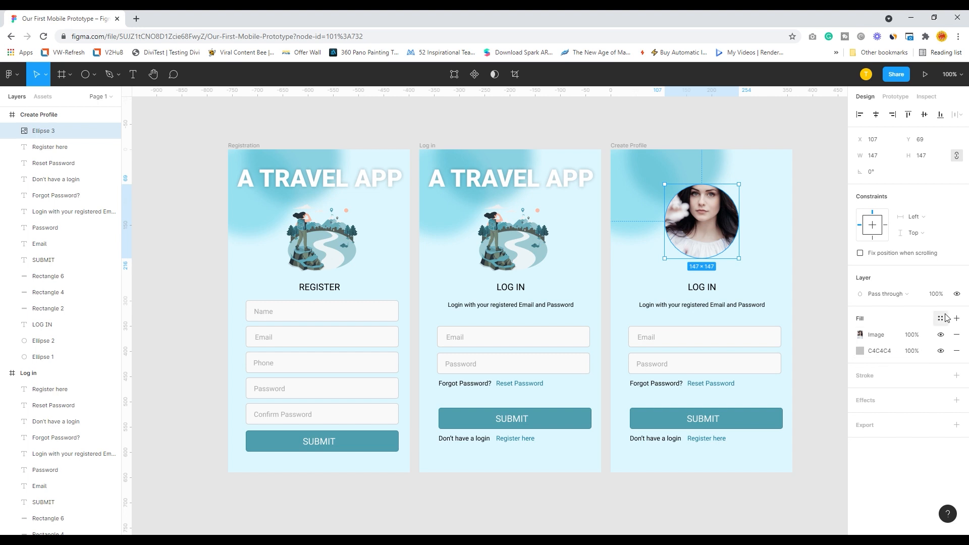
click(957, 375)
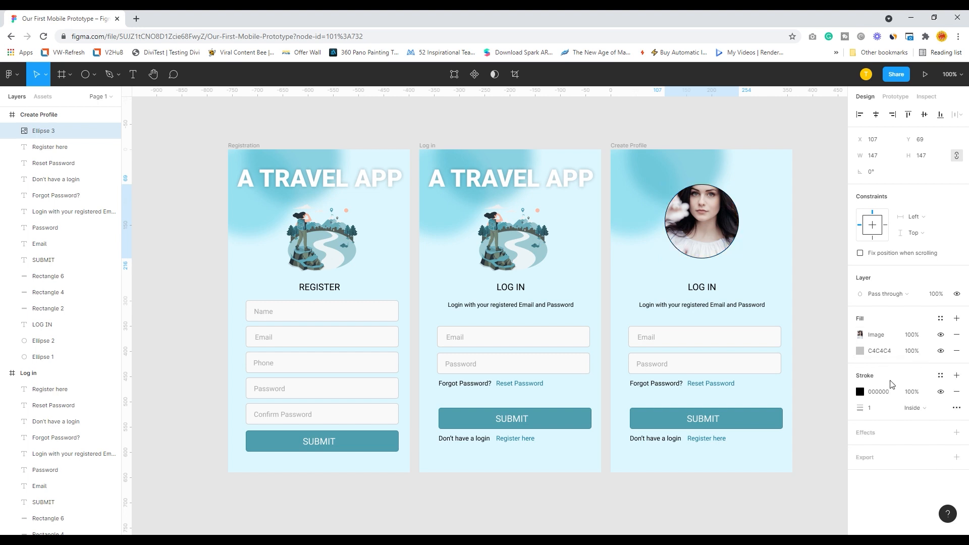
click(860, 392)
text(ffffff)
key(Return)
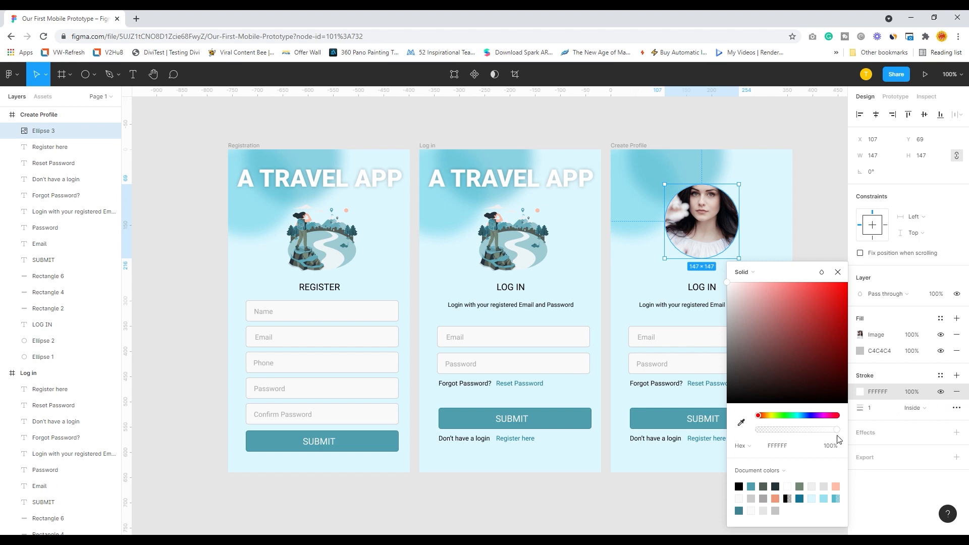
Step: Thicken the white inside stroke around the circular profile picture on the Create Profile screen
click(901, 379)
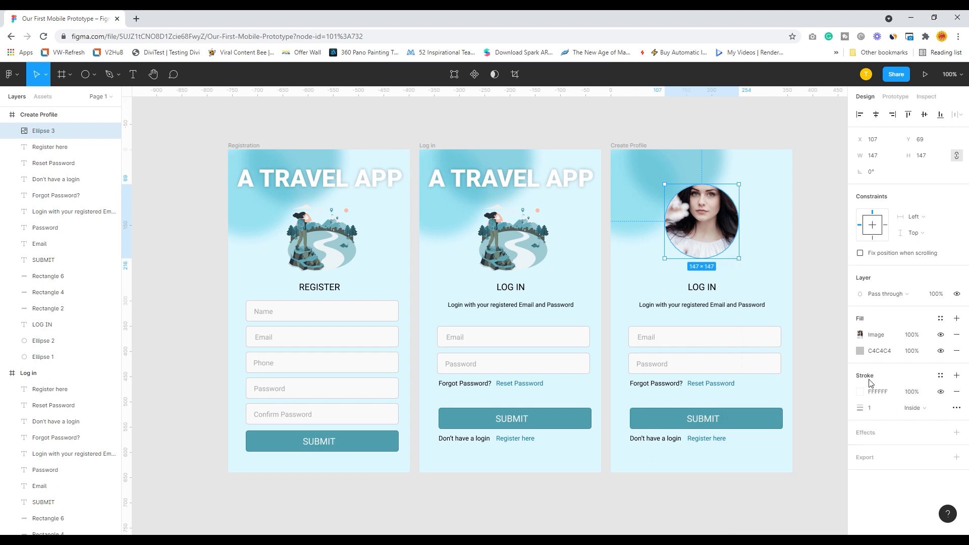
click(884, 392)
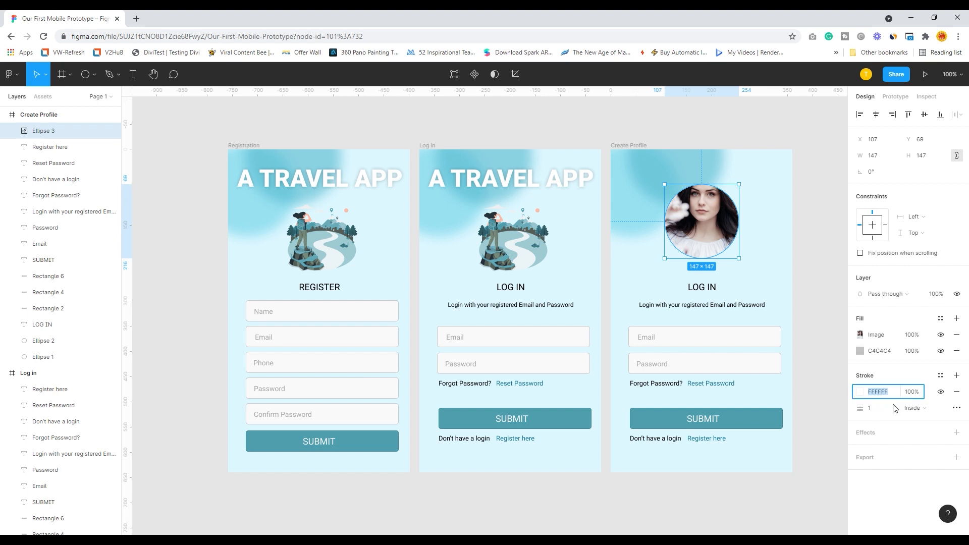
click(872, 412)
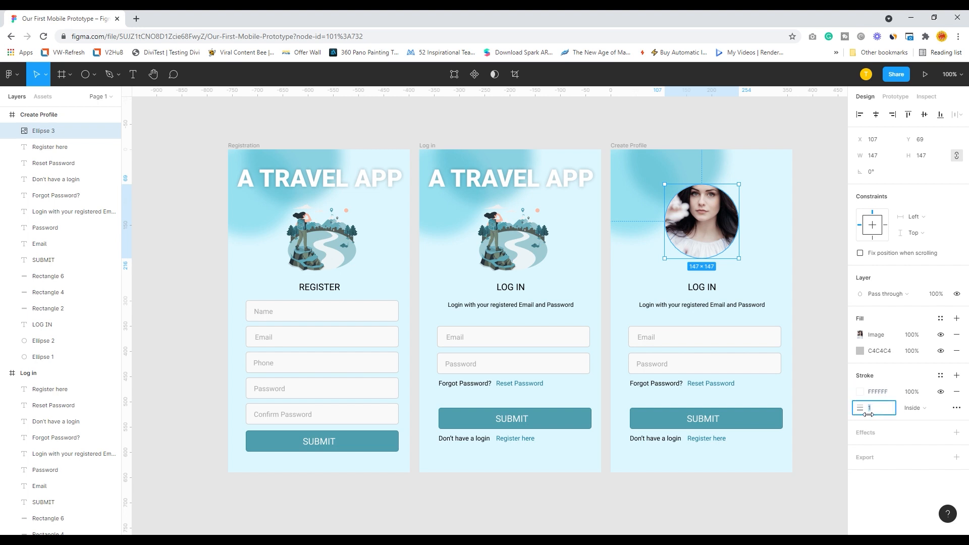
key(Up)
key(Up)
key(Up)
key(Up)
key(Up)
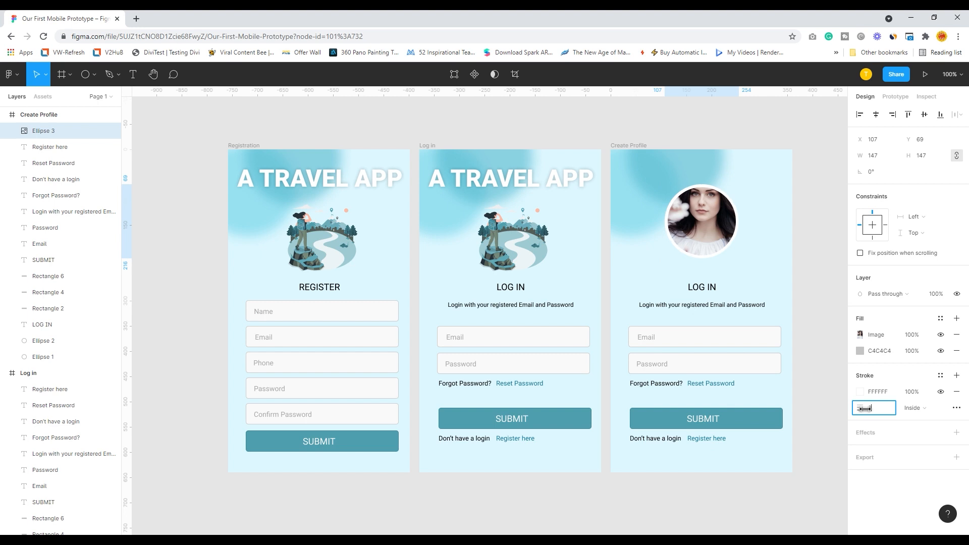
click(814, 299)
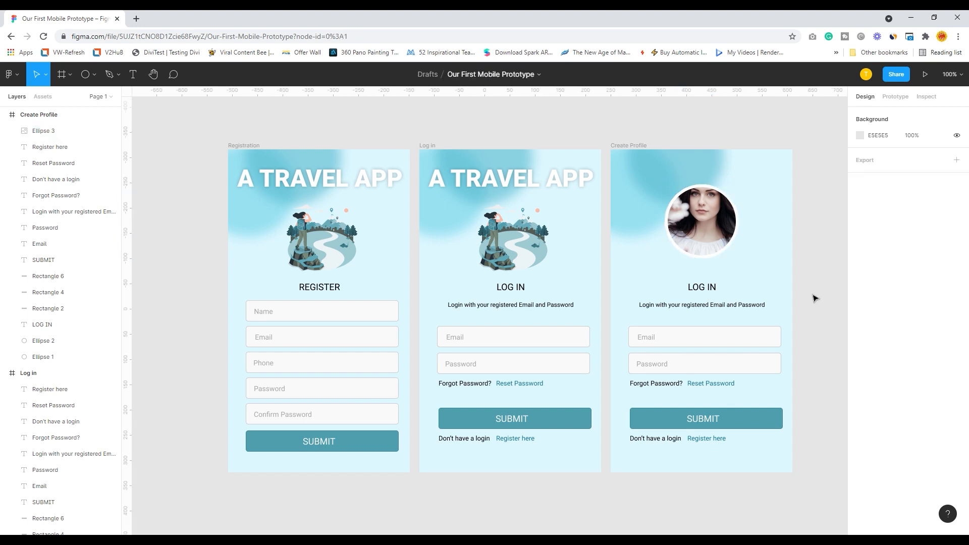
Step: Move the Create Profile screen's LOG IN heading up to just below the profile picture and replace it with the profile owner's name in capitals
click(701, 291)
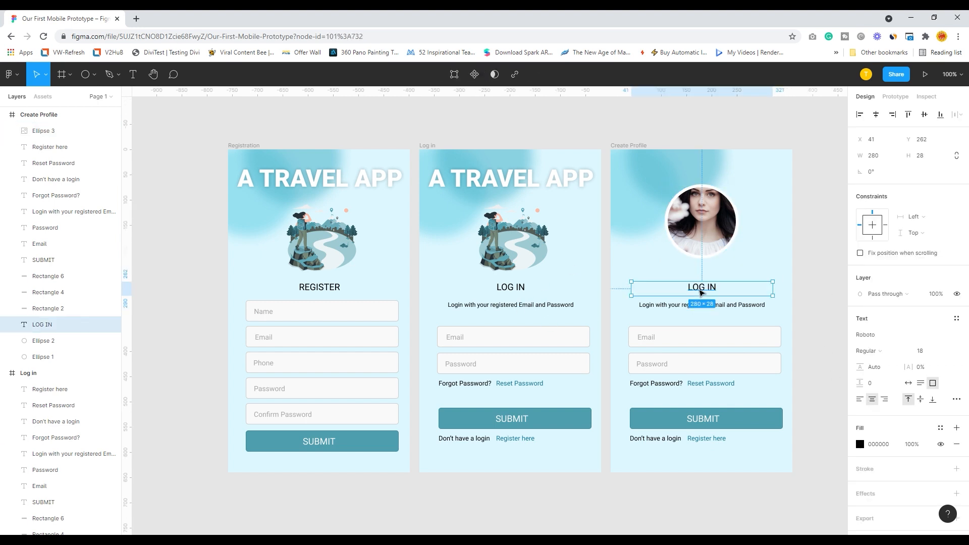
drag(701, 290, 703, 273)
double_click(736, 275)
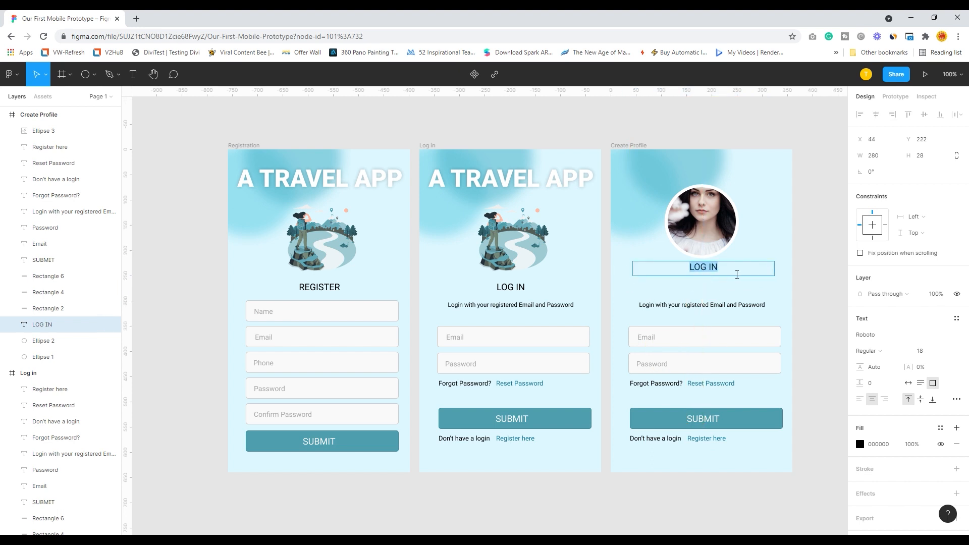
text(ANNE G.)
key(Escape)
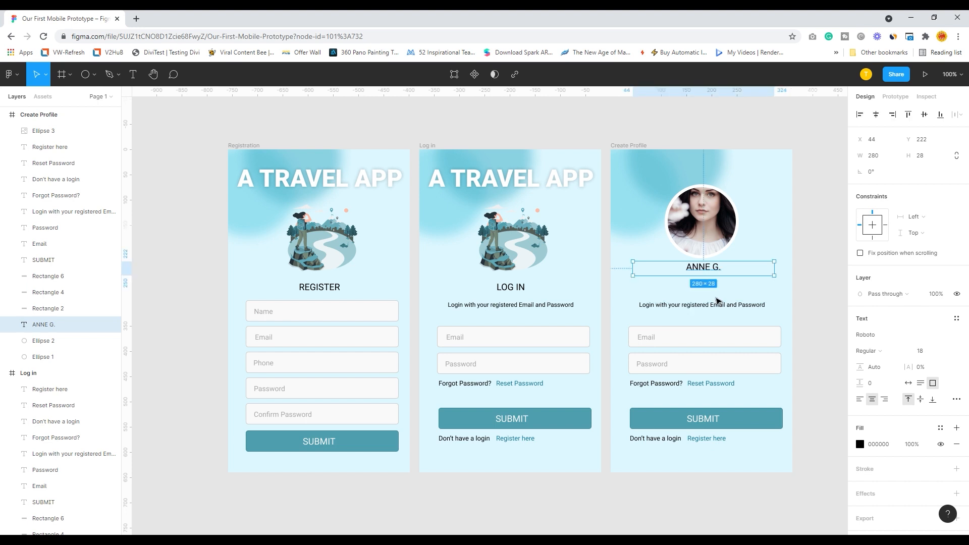
Step: Delete the "Login with your registered Email and Password" line from the Create Profile screen
click(712, 307)
drag(712, 308, 714, 286)
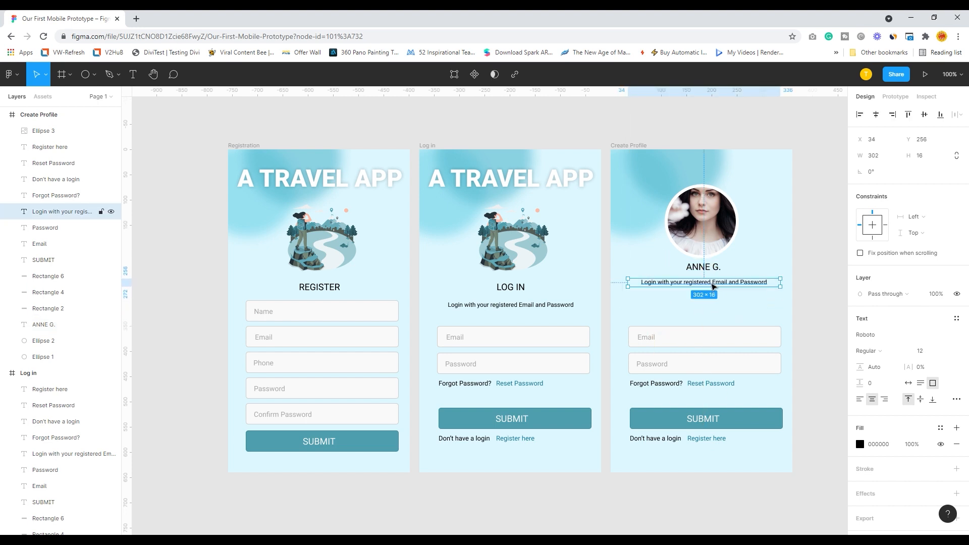
key(Delete)
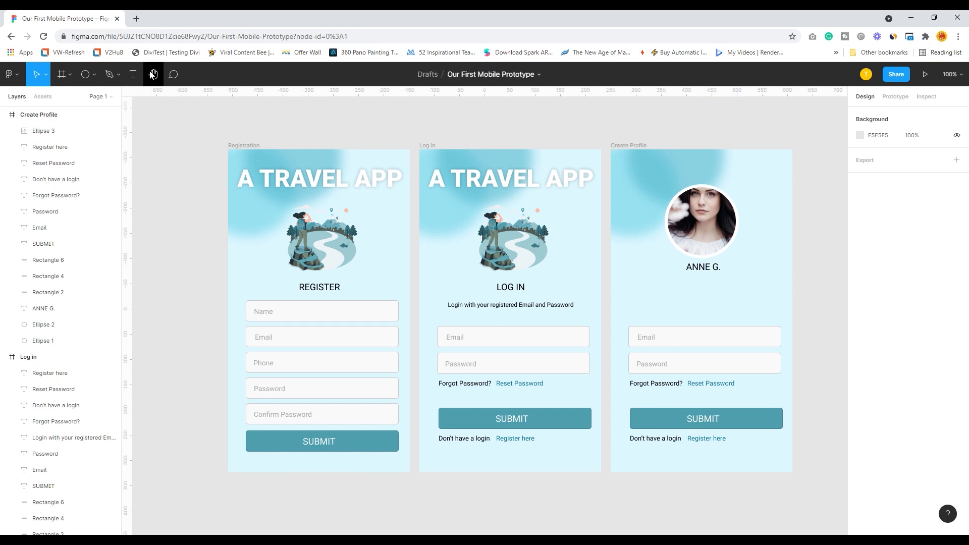
Step: Draw a text box of about 289 × 55 below the profile name on the Create Profile screen
click(133, 74)
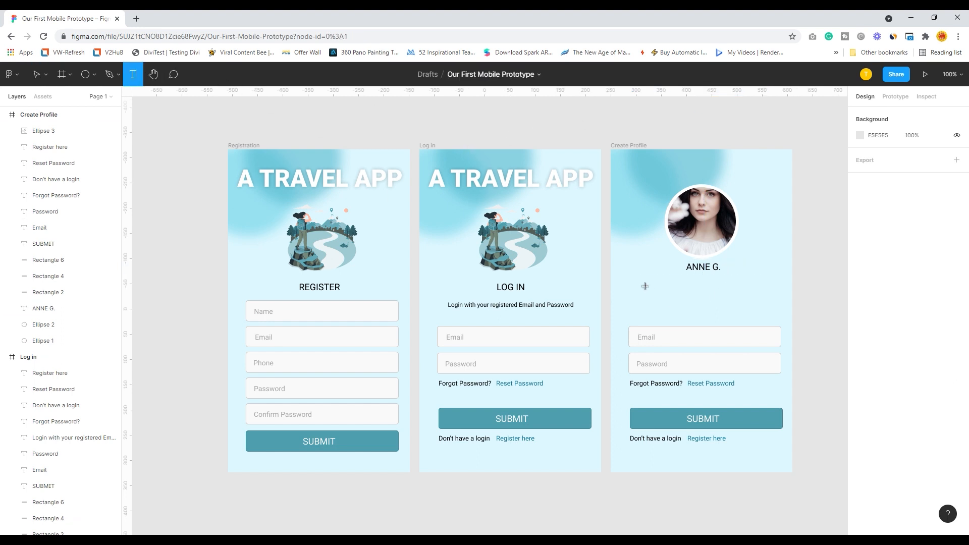
drag(631, 278, 779, 309)
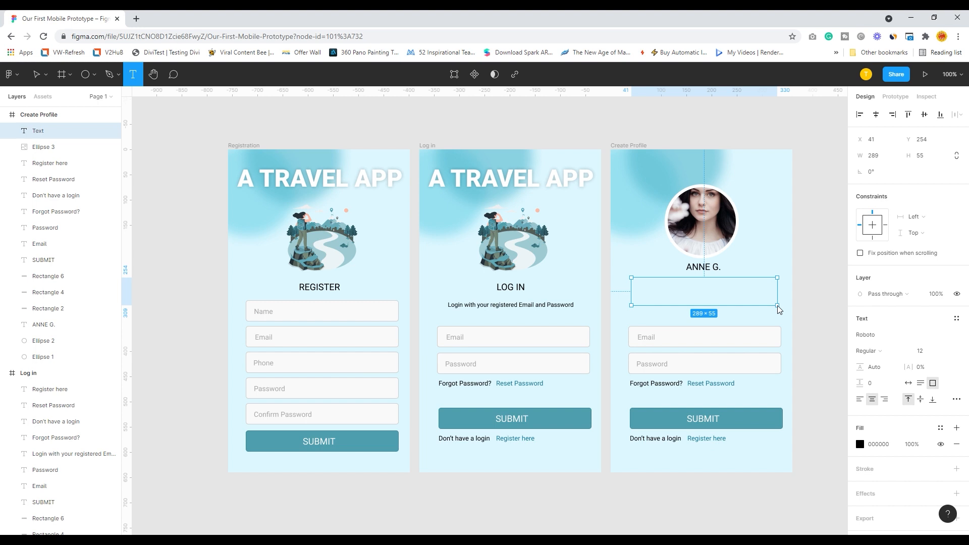
drag(778, 310, 778, 309)
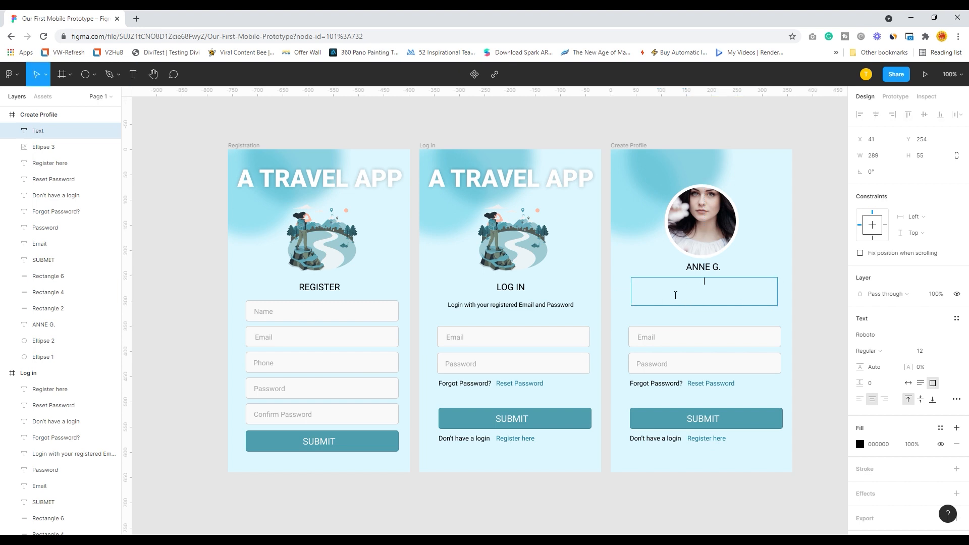
Step: Fill the new text box with 3 sentences from the Lorem ipsum plugin and reduce the box height to about 47
right_click(671, 294)
mouse_move(694, 333)
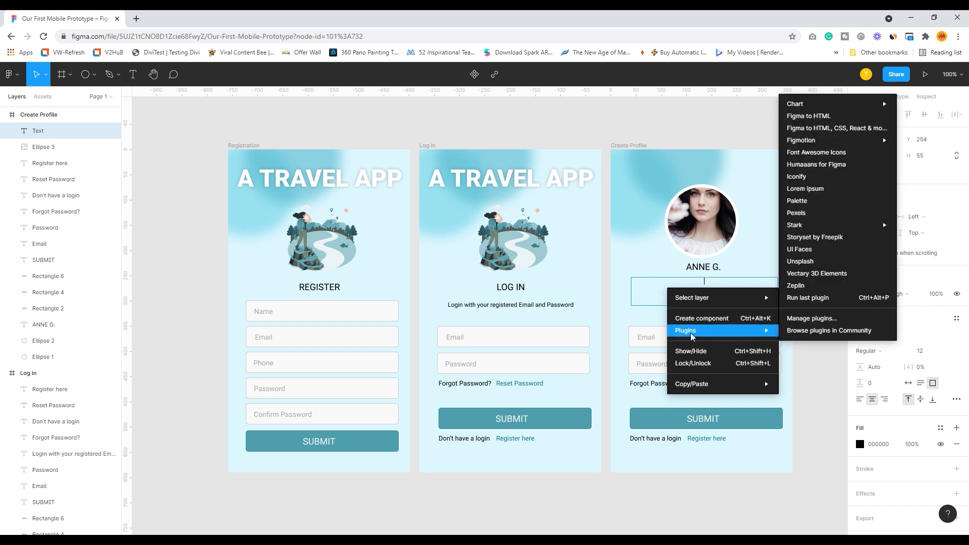
mouse_move(804, 228)
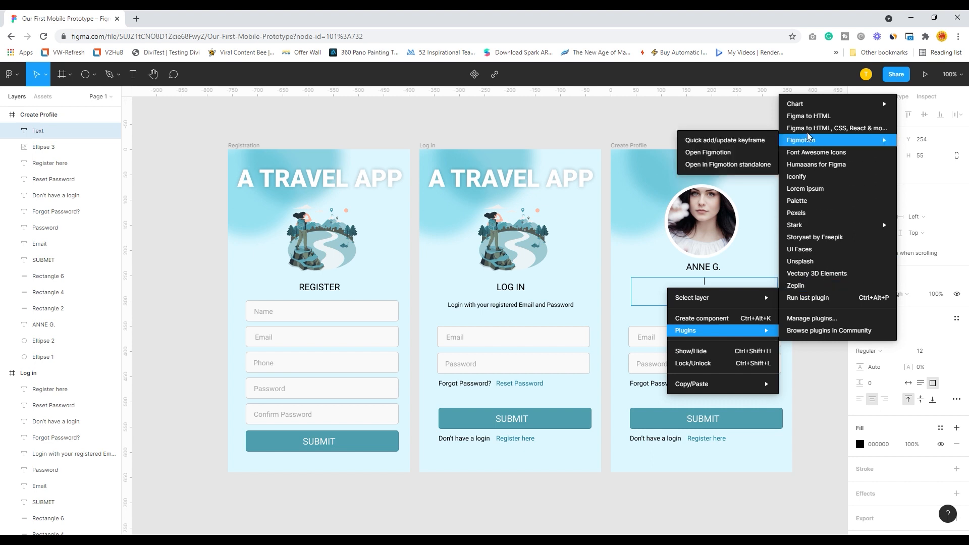
click(801, 190)
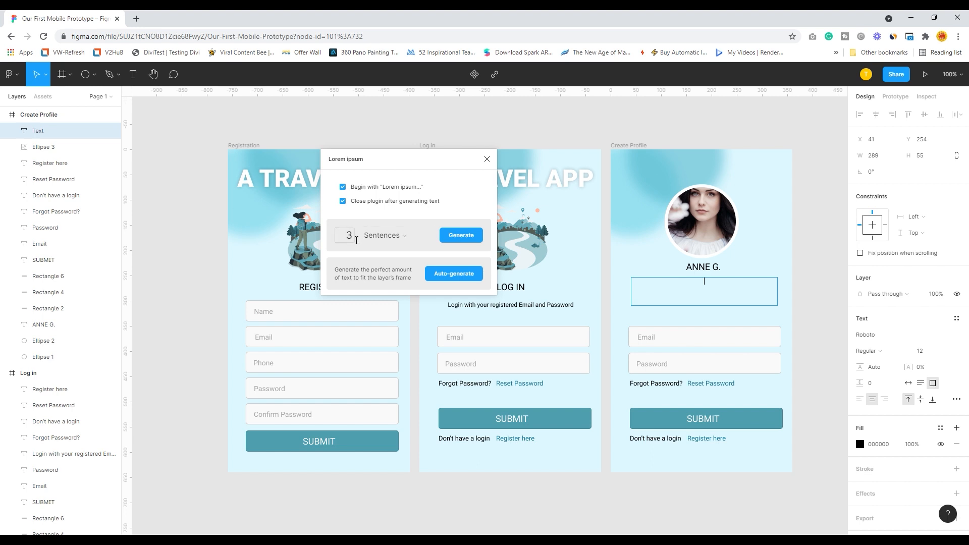
click(457, 235)
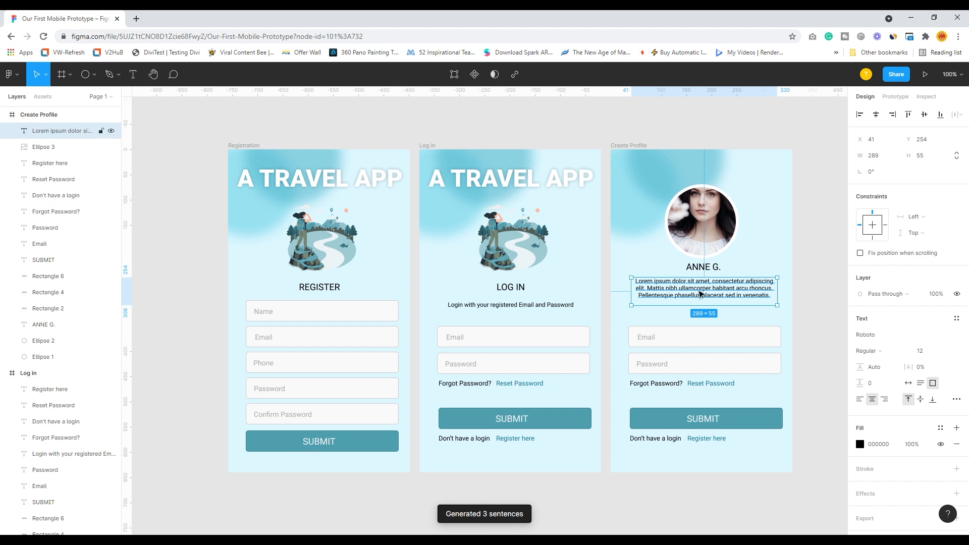
drag(702, 314, 702, 310)
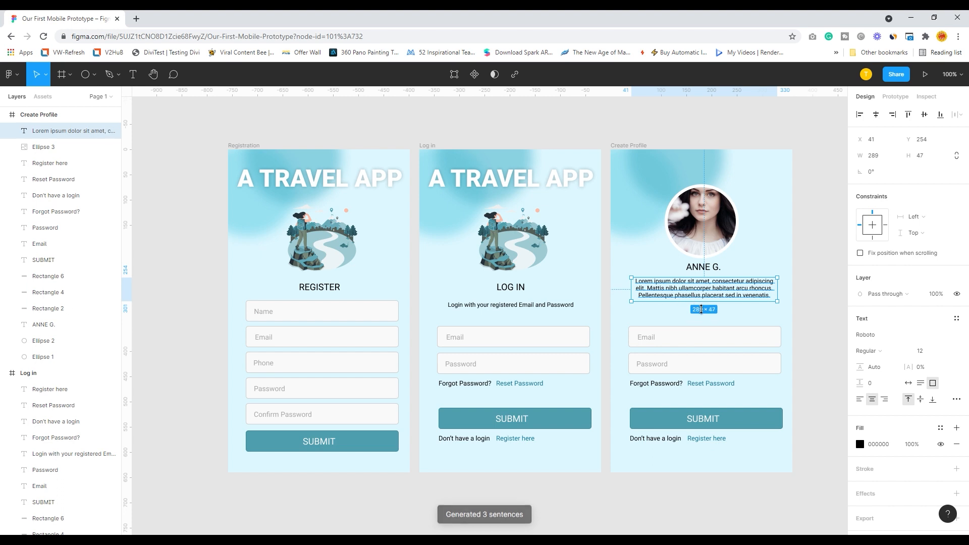
Step: Nudge the lorem ipsum bio text slightly up and to the left beneath the profile name on the Create Profile frame
click(826, 276)
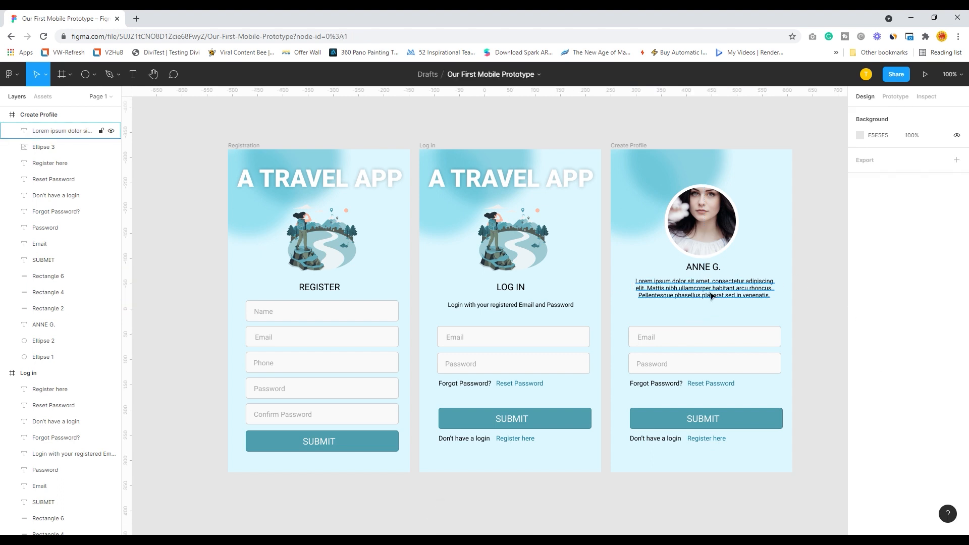
click(676, 293)
drag(674, 290, 675, 289)
click(824, 266)
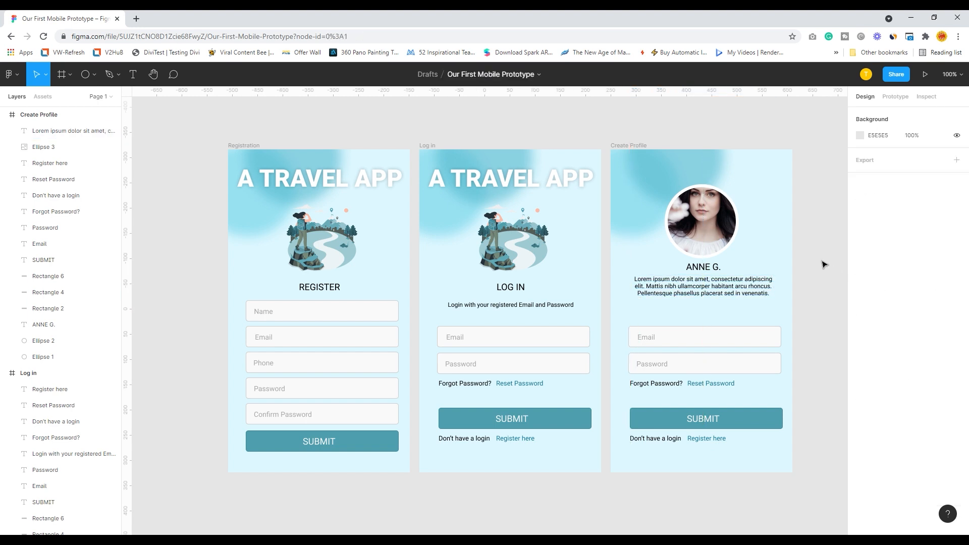
Step: Delete the Email and Password fields, both boxes and their placeholder labels, from the Create Profile frame
click(706, 344)
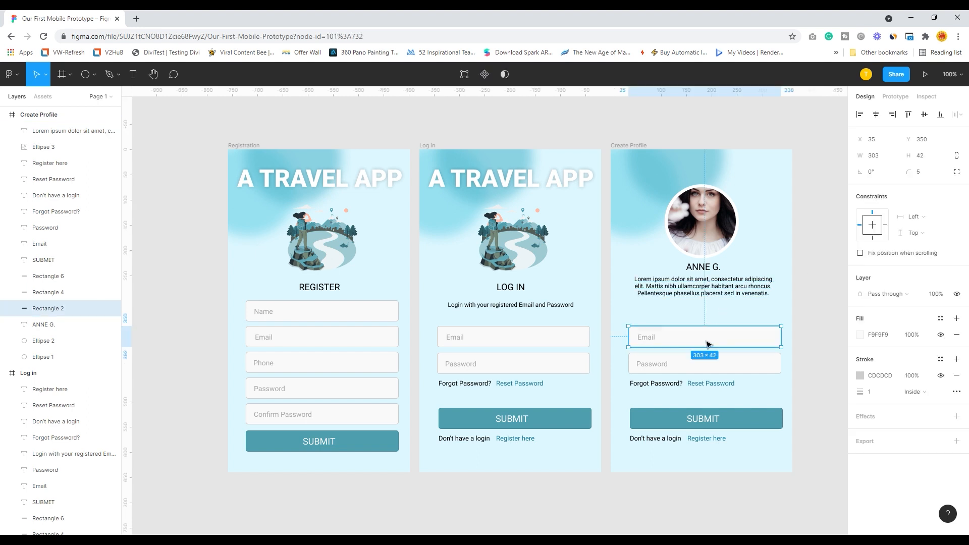
shift+click(651, 346)
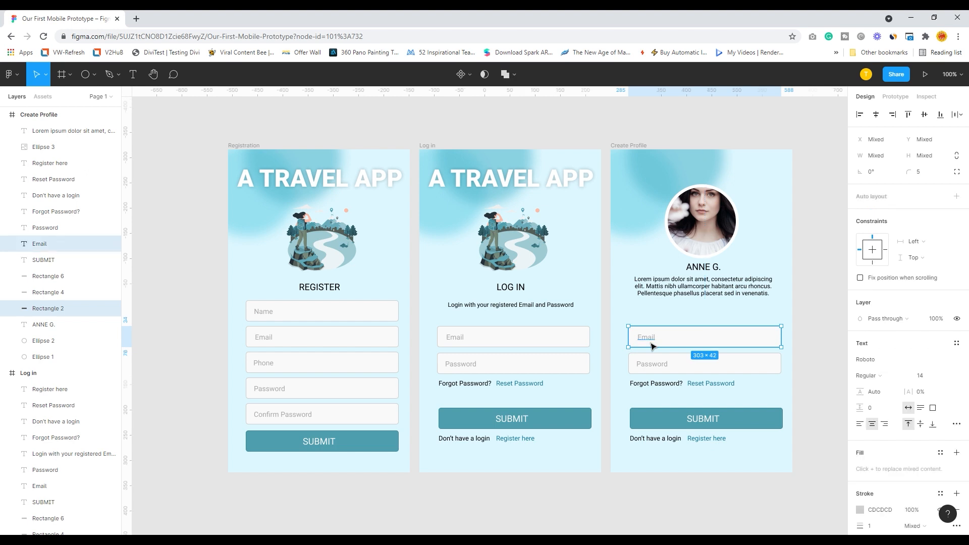
key(Escape)
click(652, 364)
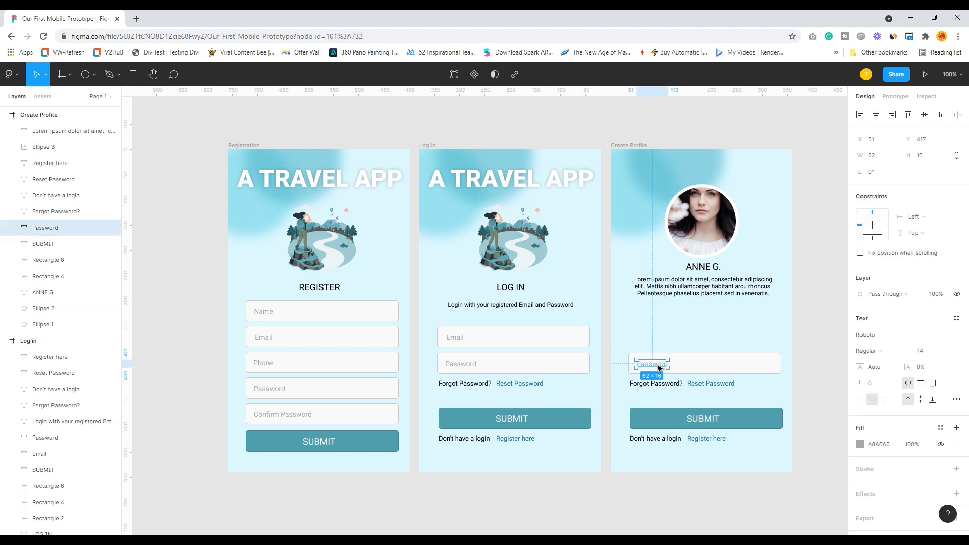
shift+click(703, 364)
key(Delete)
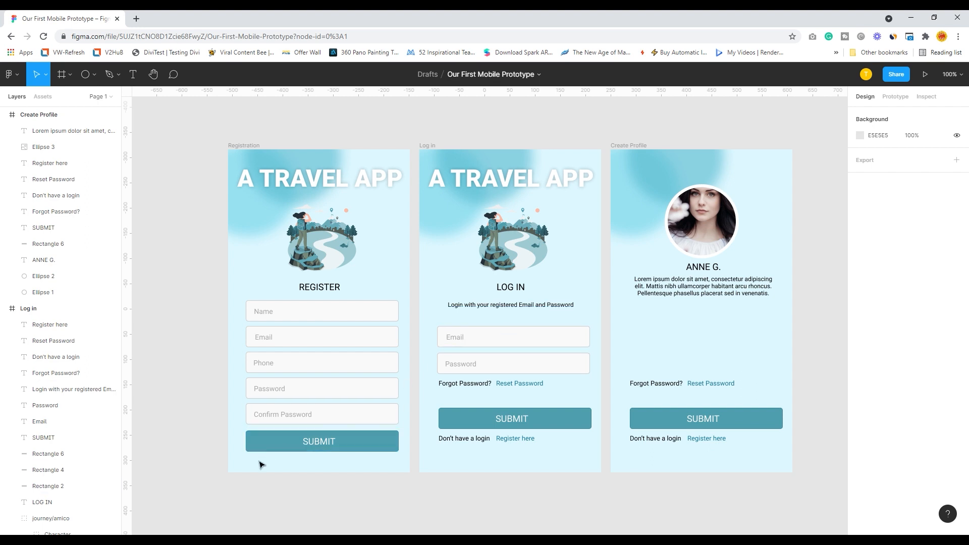
Step: Insert the round Facebook icon with the Font Awesome Icons plugin, searching for "facebook"
right_click(652, 329)
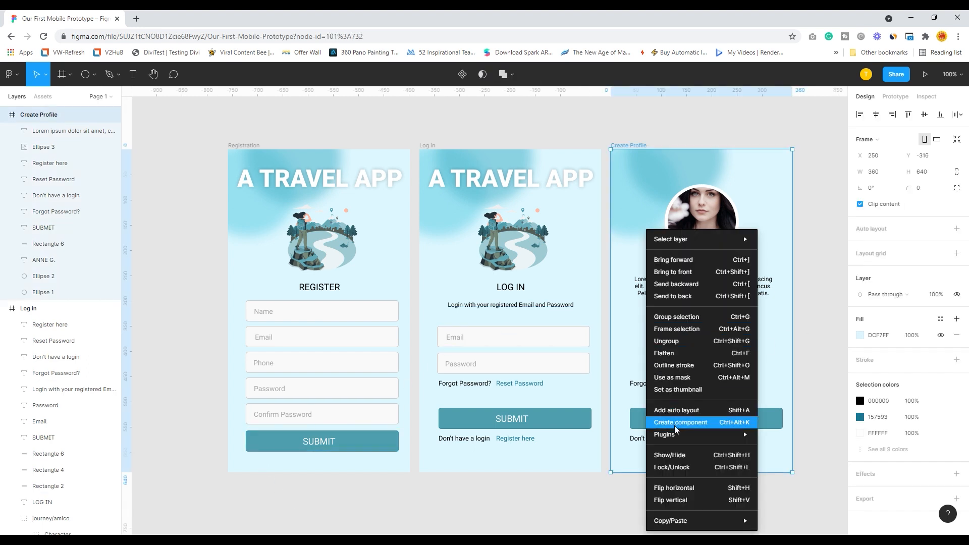
mouse_move(675, 436)
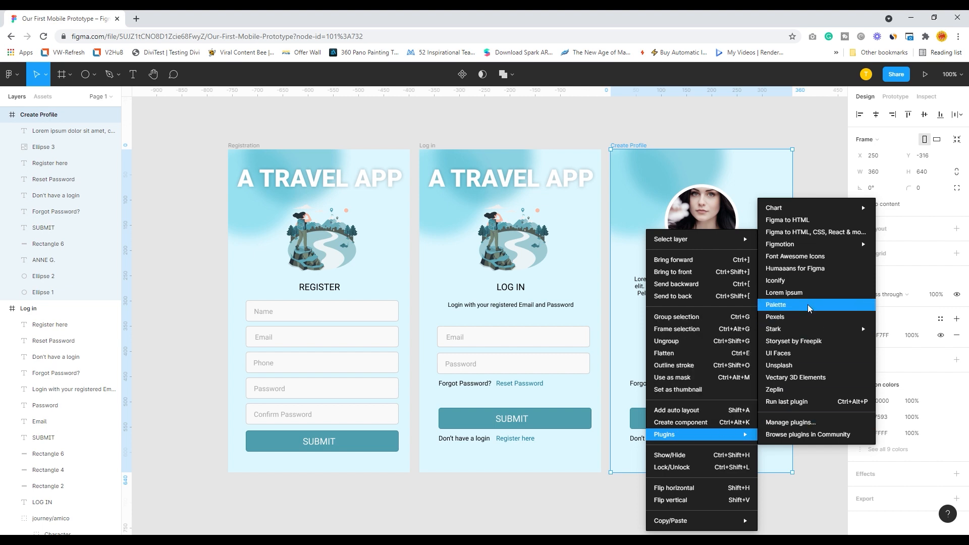
click(806, 257)
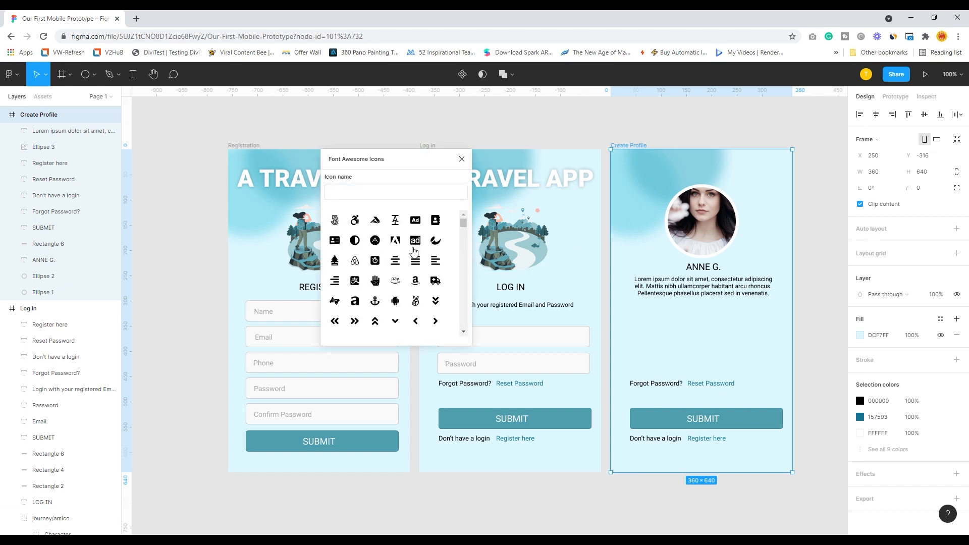
click(356, 192)
click(344, 198)
text(facebook)
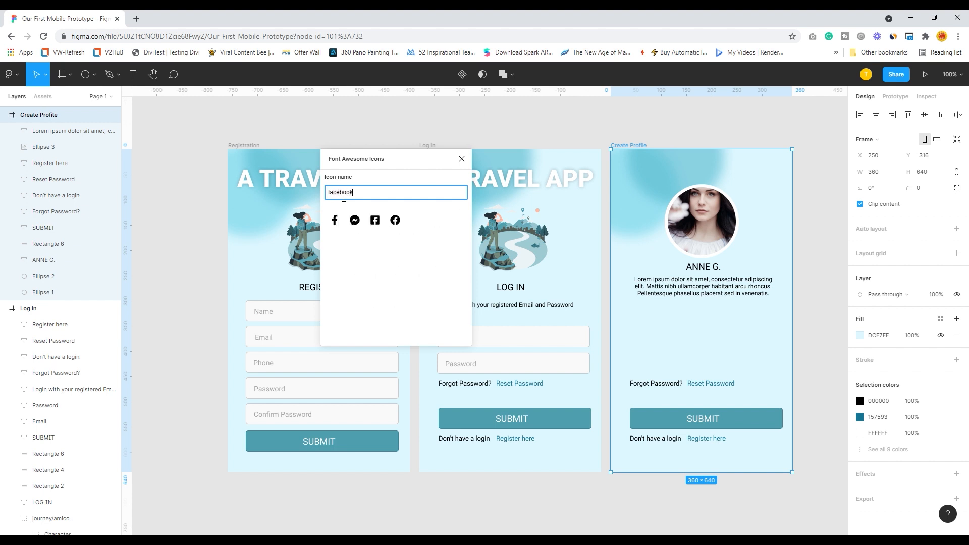
click(363, 231)
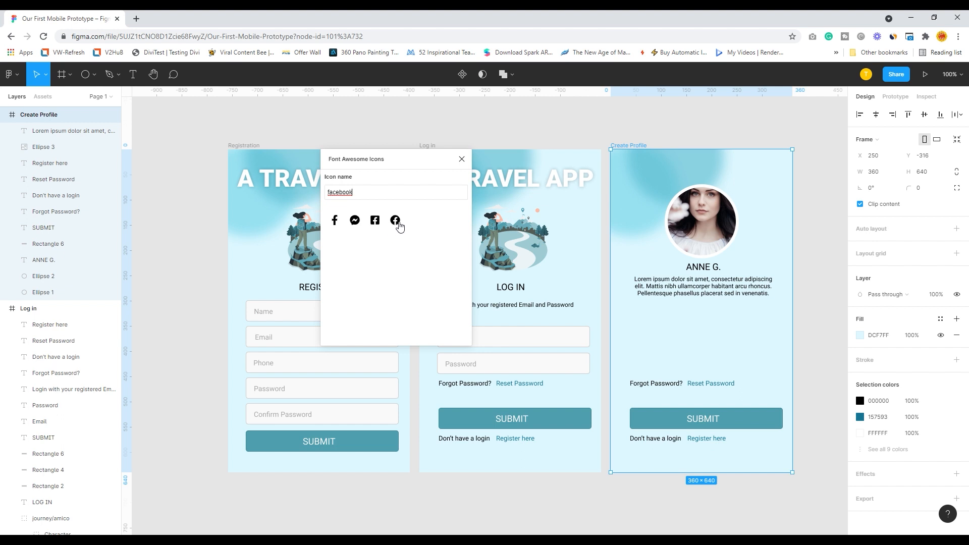
click(395, 221)
Step: Move the Facebook icon below the start of the bio text on the Create Profile frame and enlarge it to 41 × 41
click(493, 321)
drag(493, 323, 645, 328)
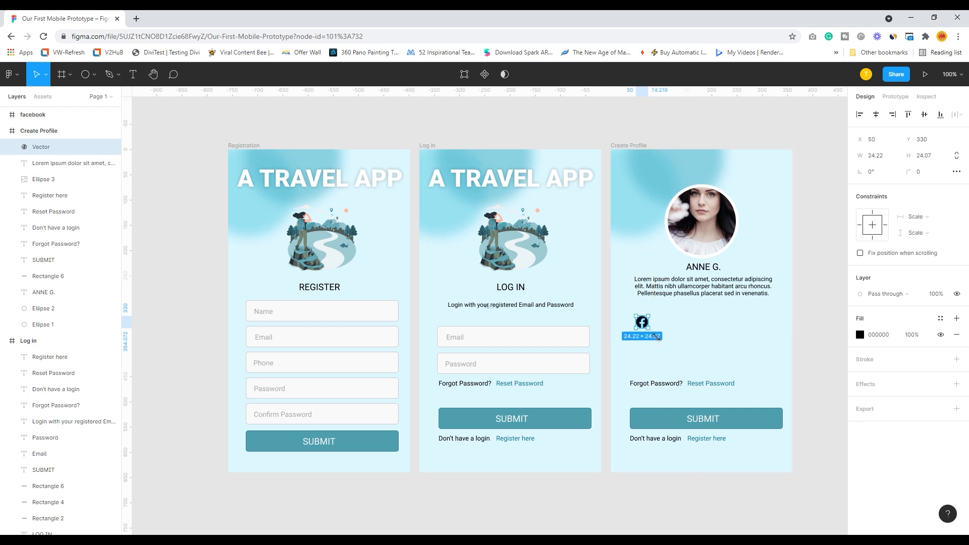
drag(657, 336, 664, 341)
Step: Move the empty facebook frame layer into the Create Profile frame, beneath the icon's Vector layer
drag(31, 118, 33, 155)
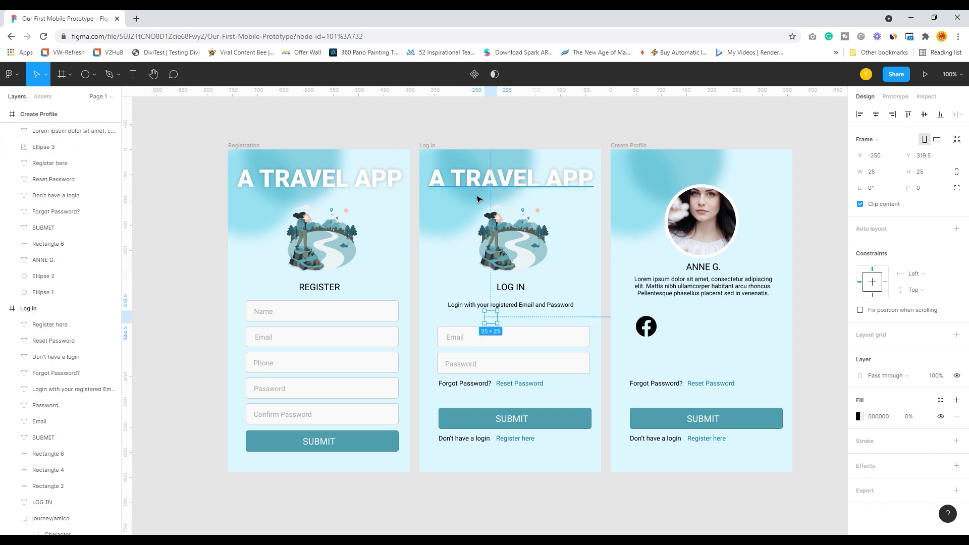
click(655, 331)
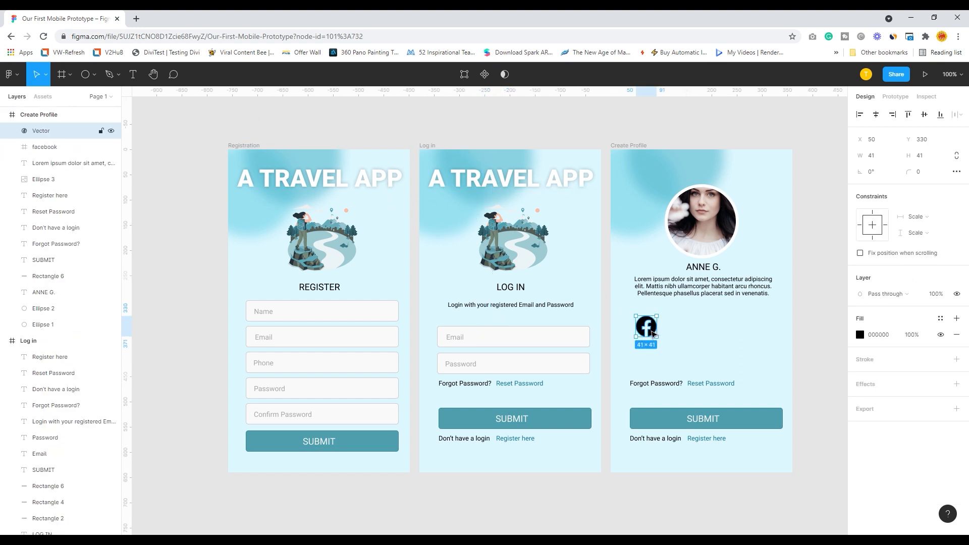
click(643, 119)
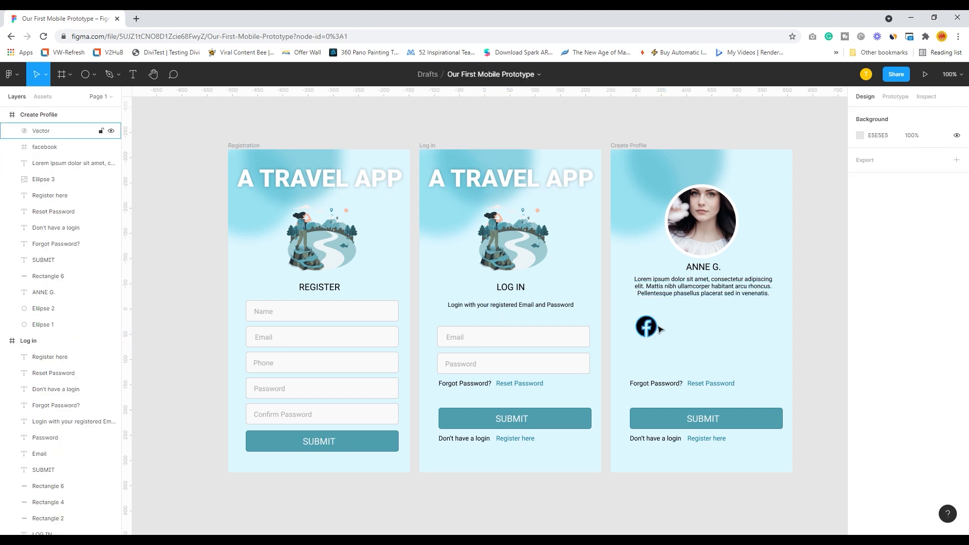
Step: Insert the Instagram icon with the Font Awesome Icons plugin, searching for "Instagra"
right_click(676, 329)
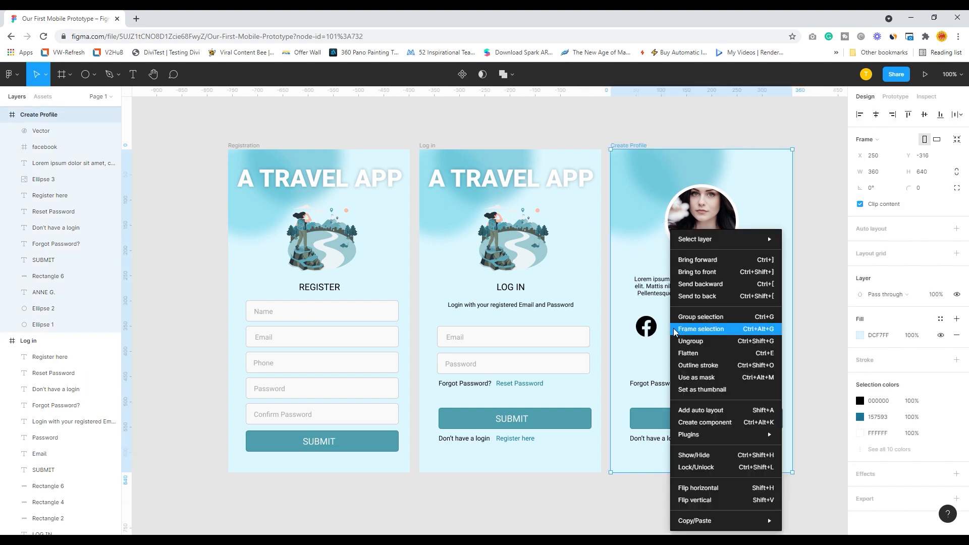
mouse_move(690, 435)
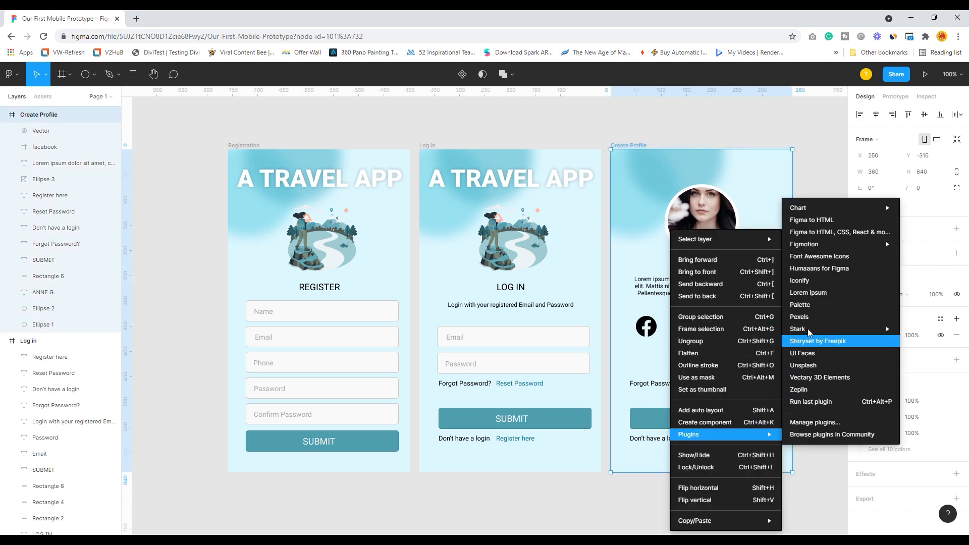
click(820, 256)
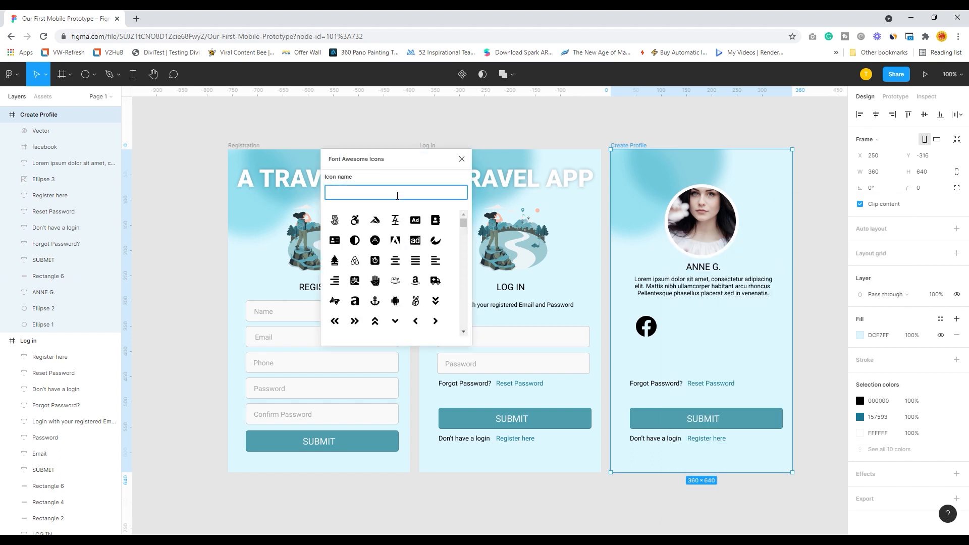
text(Instagra)
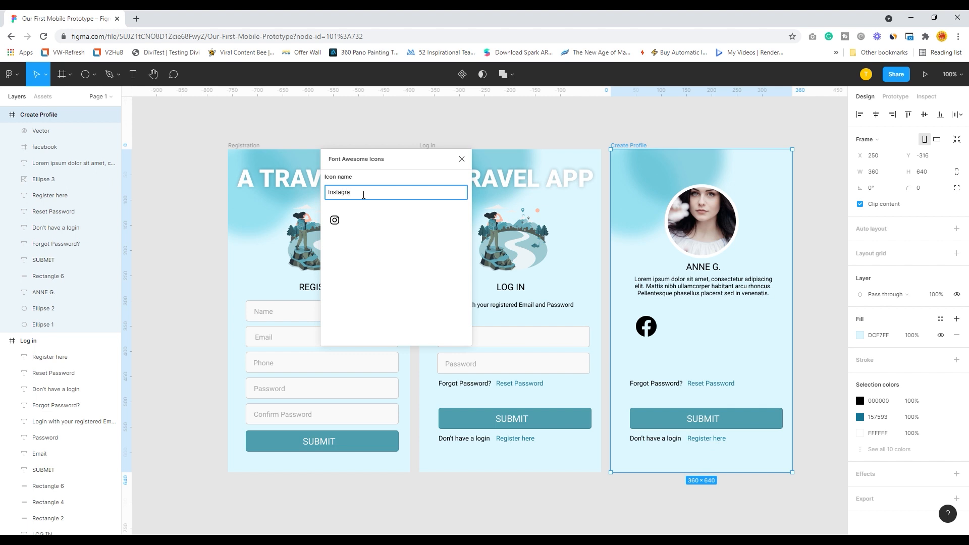
click(335, 220)
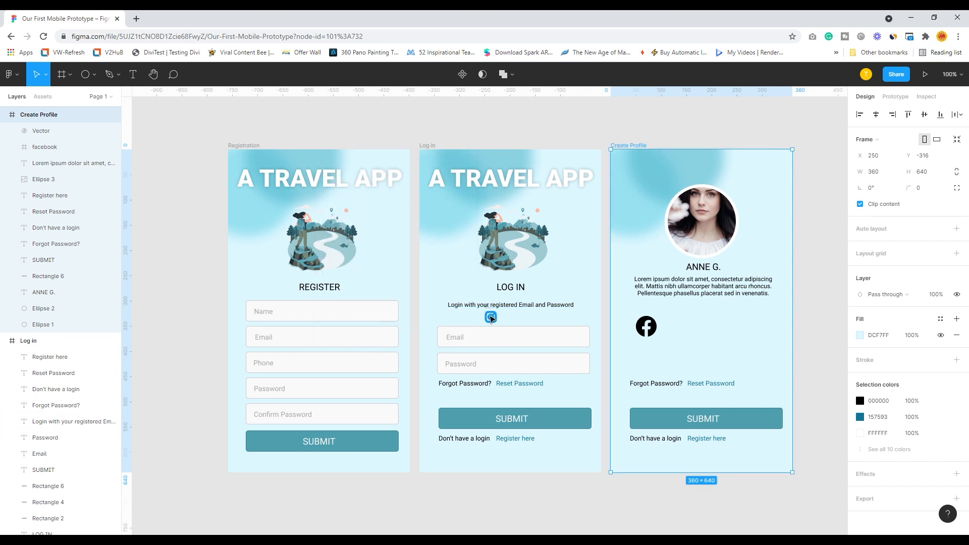
Step: Place the Instagram icon beside the Facebook icon on the Create Profile frame and enlarge it to 41 × 41
drag(495, 319, 673, 325)
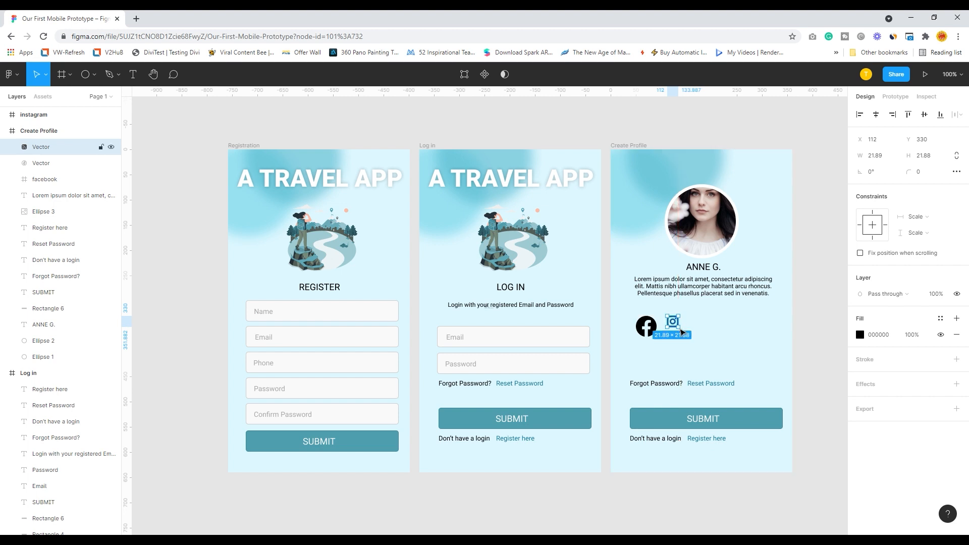
mouse_move(681, 331)
mouse_down()
mouse_move(689, 330)
mouse_move(682, 333)
mouse_up()
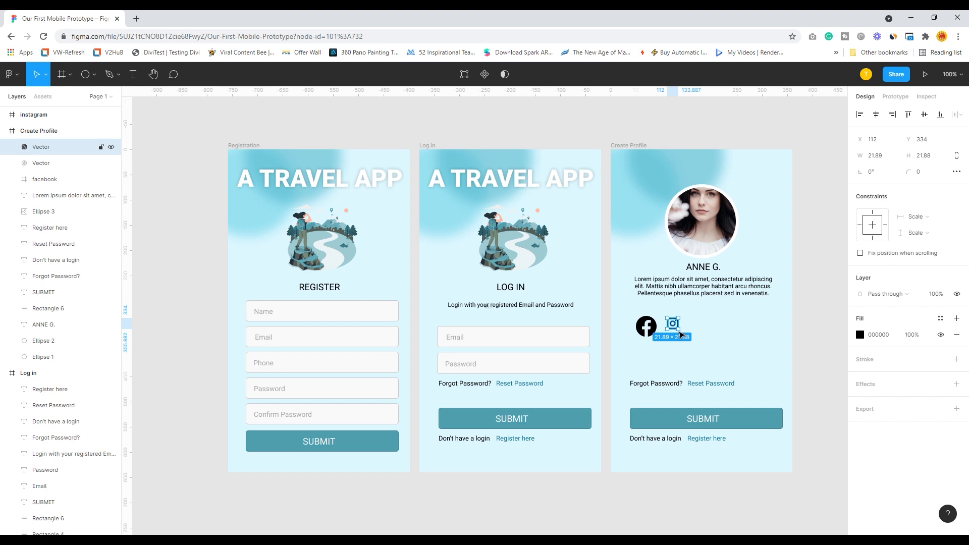
click(746, 328)
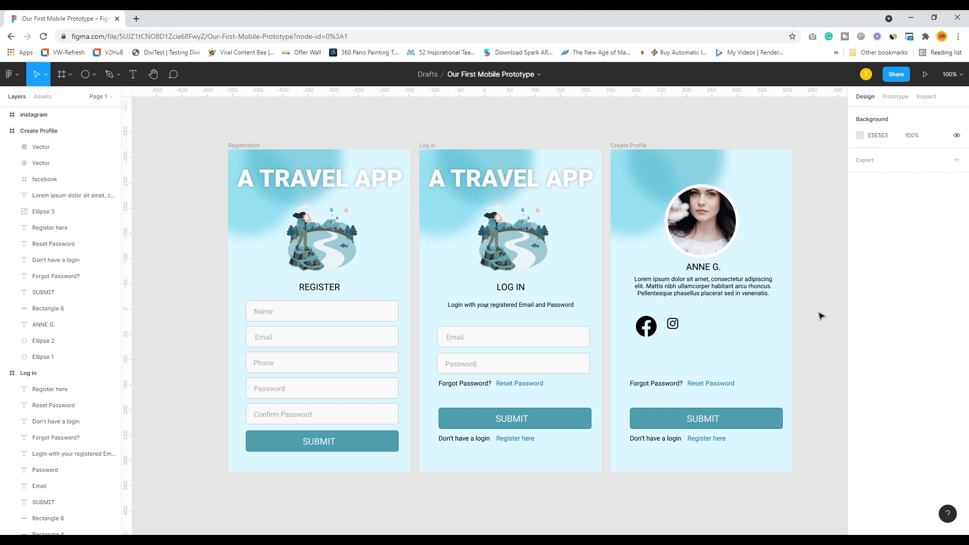
click(679, 325)
drag(686, 326, 696, 346)
click(813, 309)
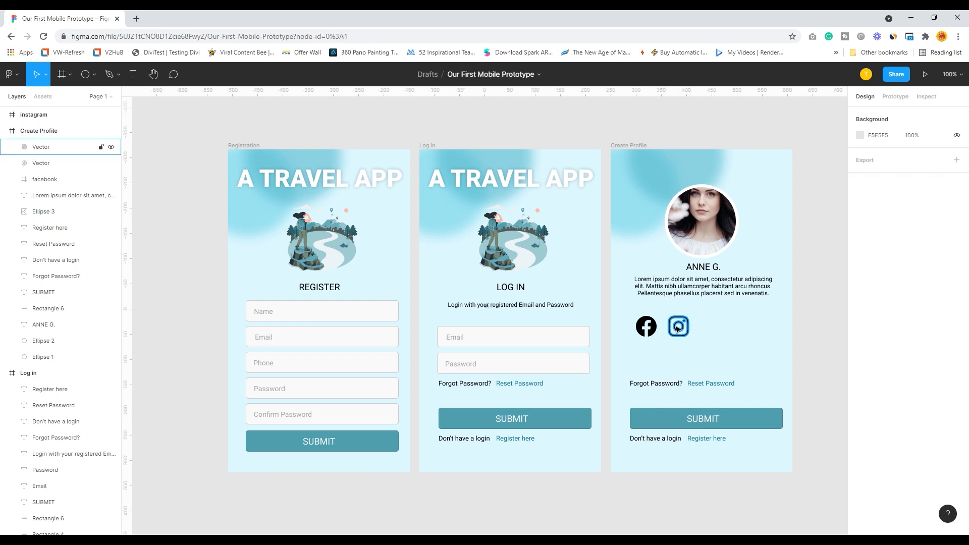
Step: Move the empty instagram frame layer into the Create Profile frame
click(678, 328)
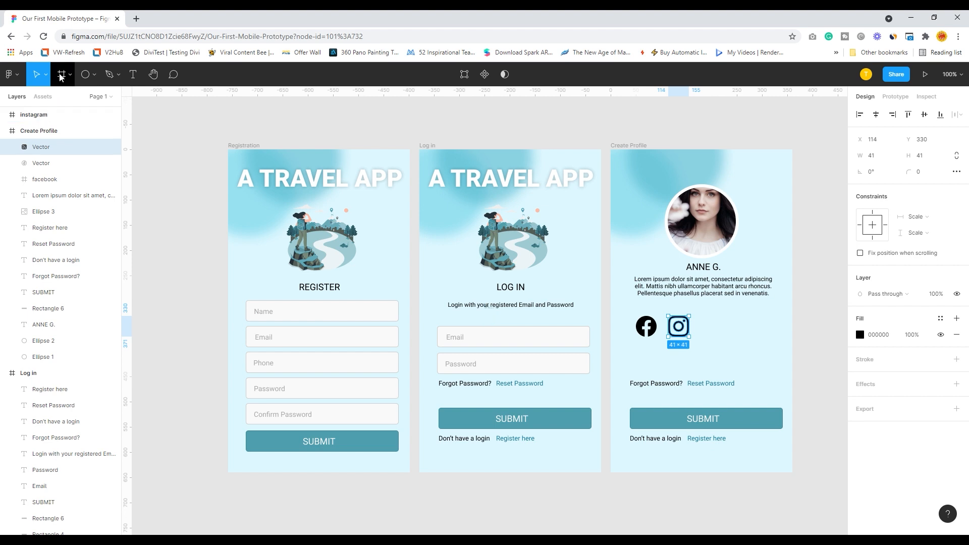
click(34, 116)
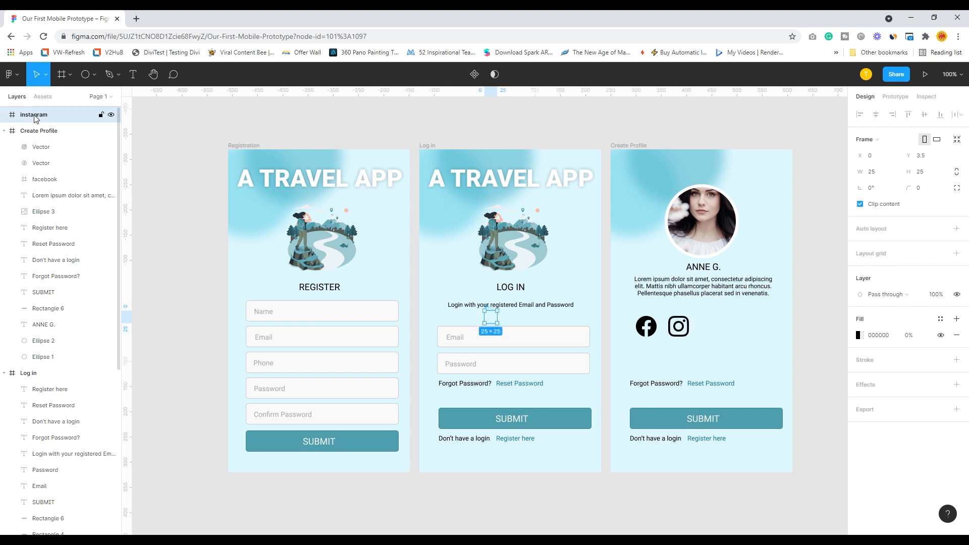
drag(34, 117, 32, 157)
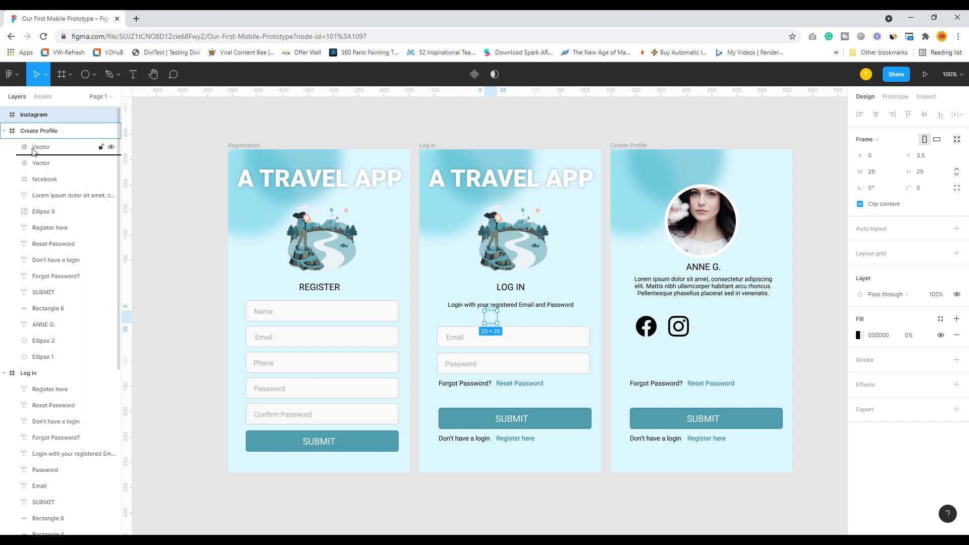
drag(34, 152, 34, 146)
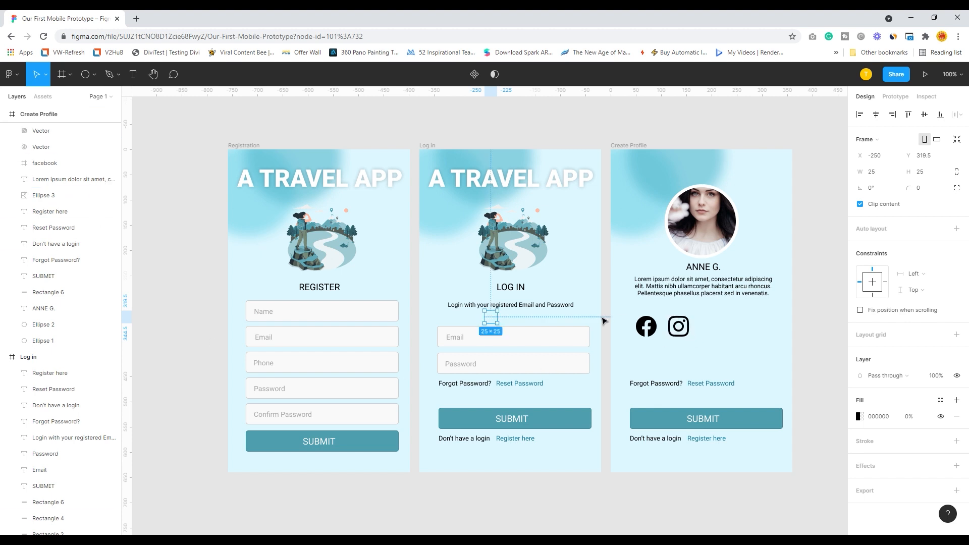
click(830, 313)
click(678, 330)
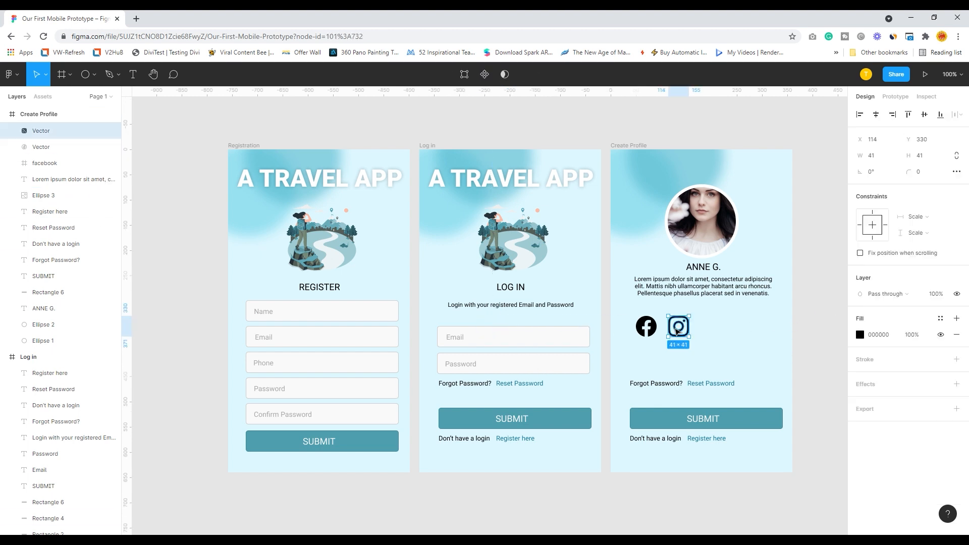
click(822, 322)
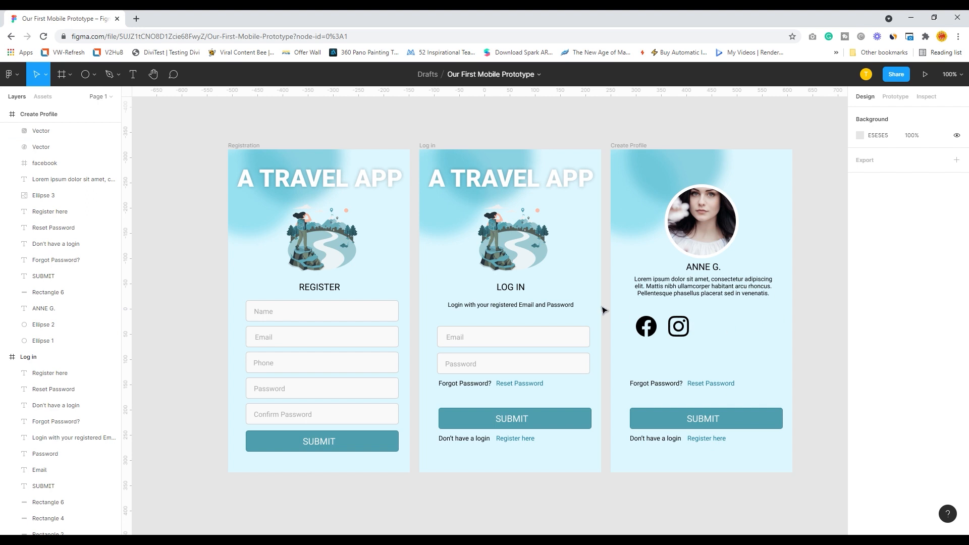
click(685, 333)
Step: Insert the YouTube play-button icon with the Font Awesome Icons plugin, searching for "Youtube"
right_click(718, 331)
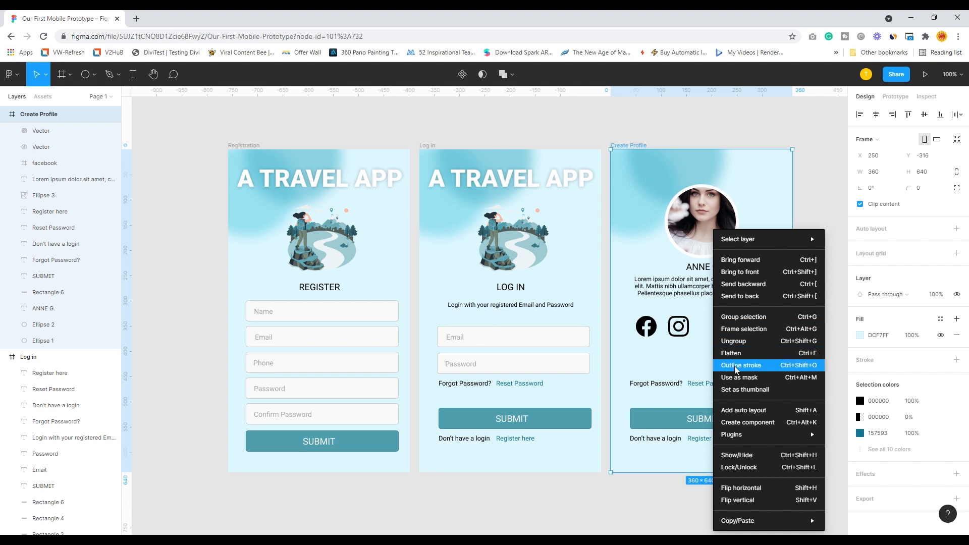
mouse_move(739, 437)
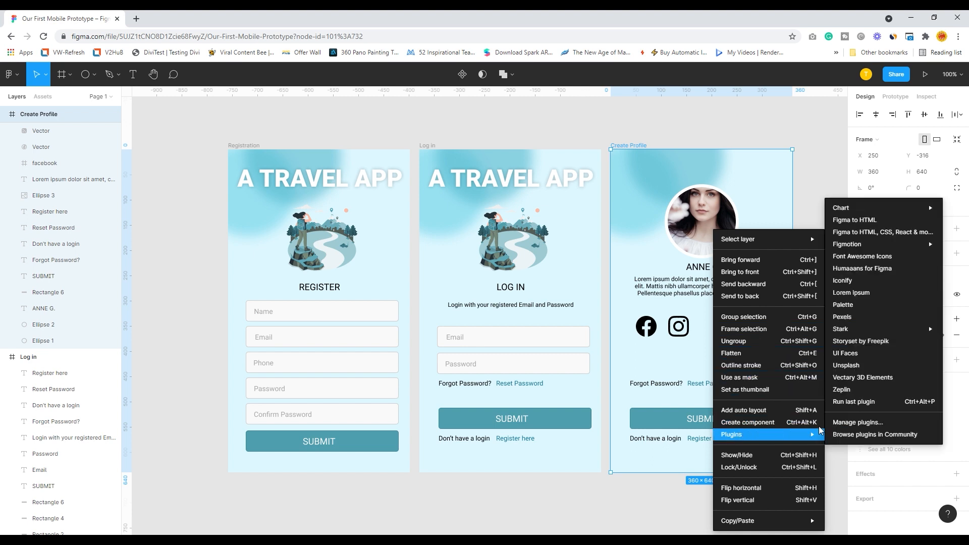
click(862, 257)
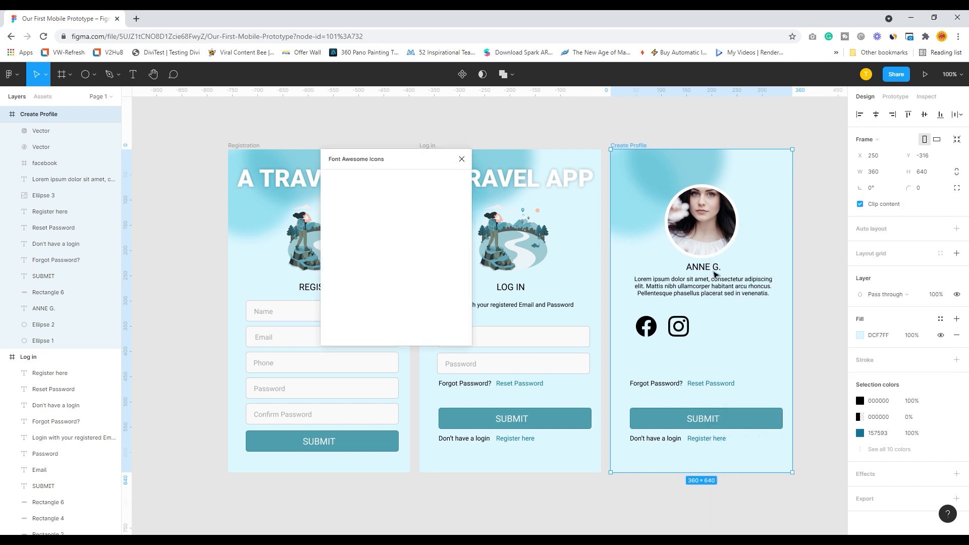
click(343, 195)
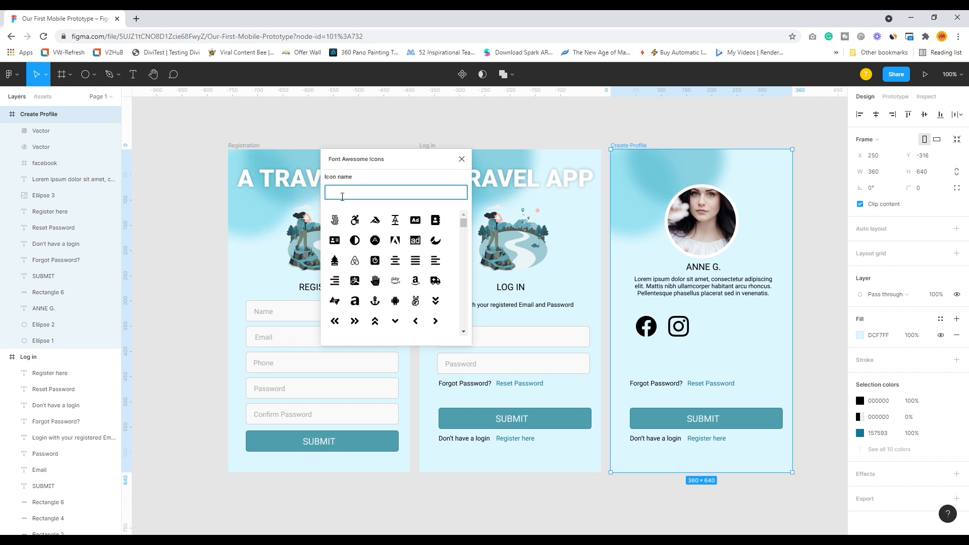
text(Y)
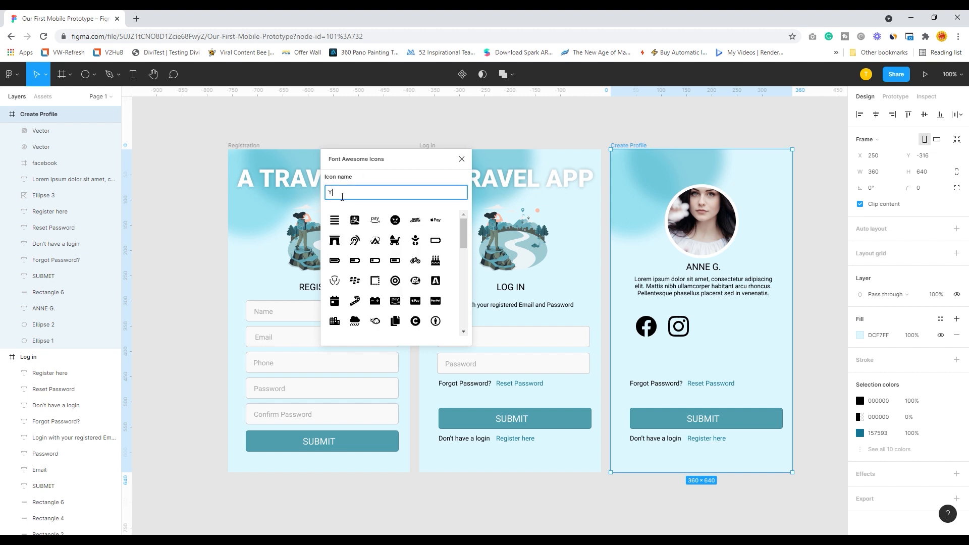
text(ou)
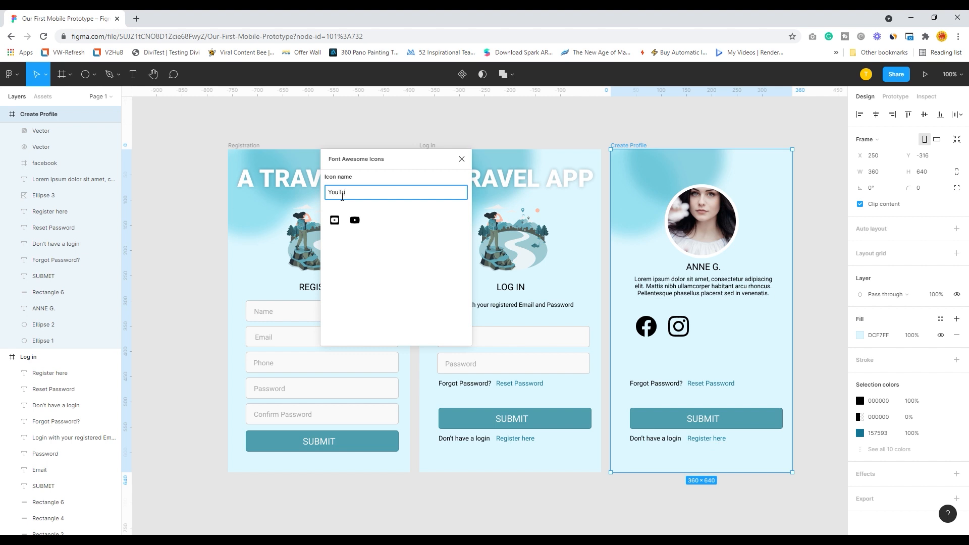
text(Tube)
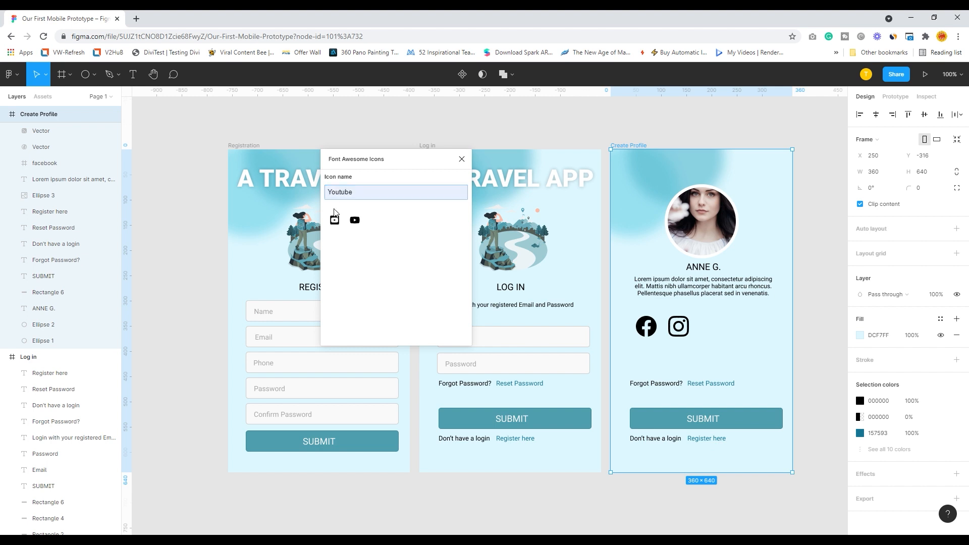
click(355, 220)
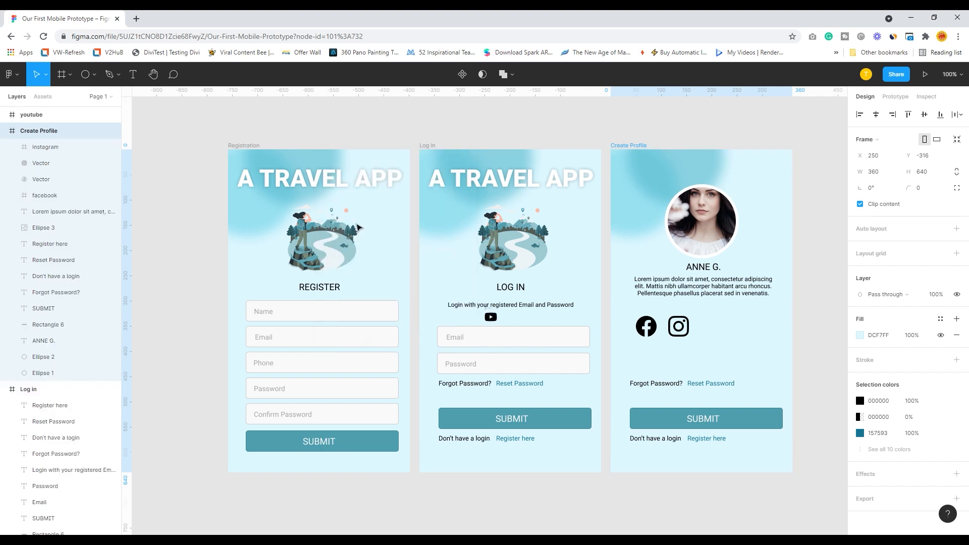
Step: Place the YouTube icon beside the Instagram icon on the Create Profile frame and enlarge it to match the row
click(493, 320)
drag(497, 323, 713, 326)
click(717, 329)
click(711, 325)
mouse_move(721, 331)
mouse_down()
mouse_move(741, 343)
mouse_move(711, 333)
mouse_move(735, 342)
mouse_up()
click(817, 309)
click(715, 333)
click(819, 330)
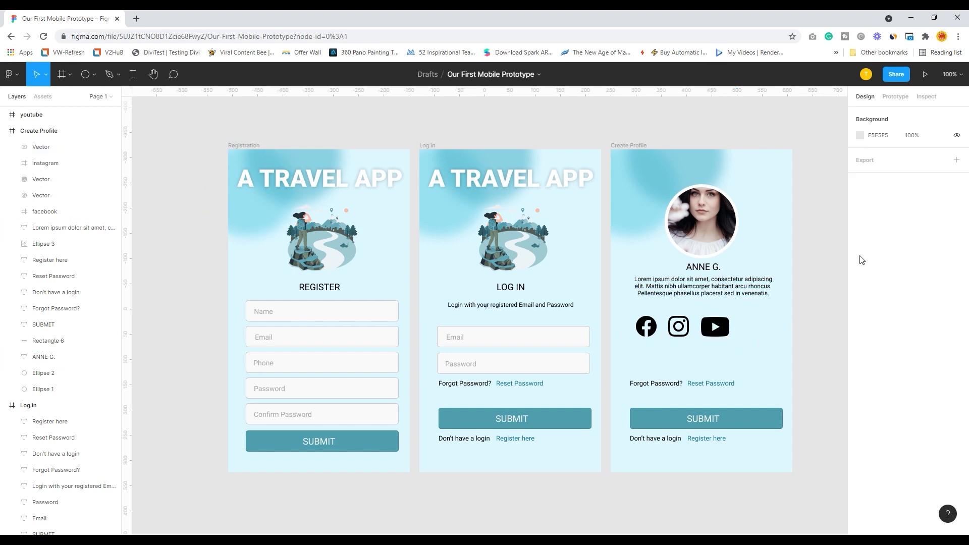
Step: Insert the square LinkedIn icon with the Font Awesome Icons plugin, searching for "Linkedin"
right_click(762, 328)
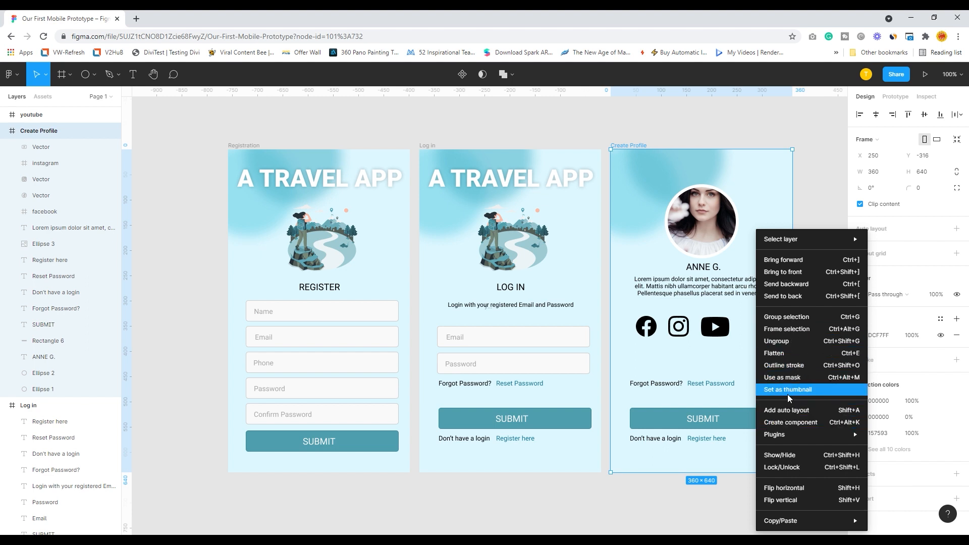
mouse_move(777, 434)
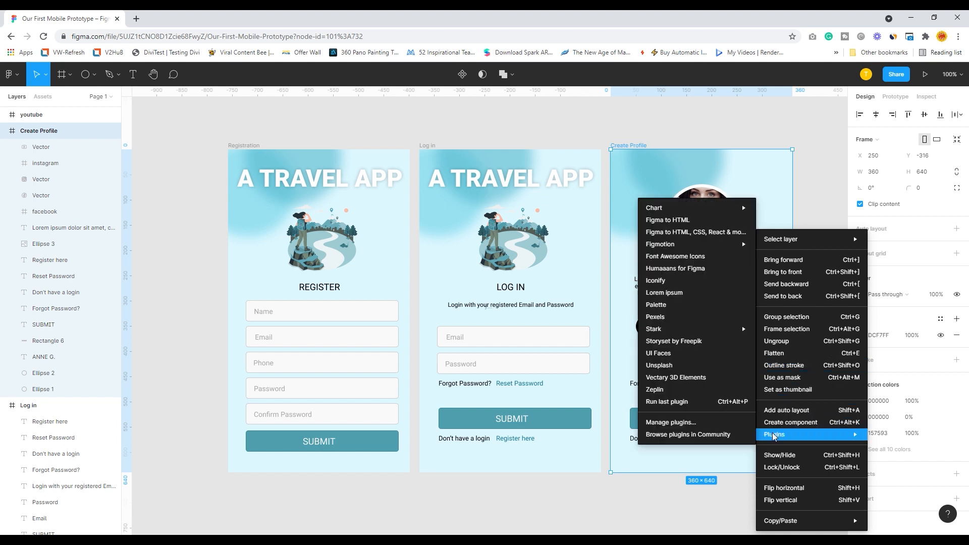
click(702, 263)
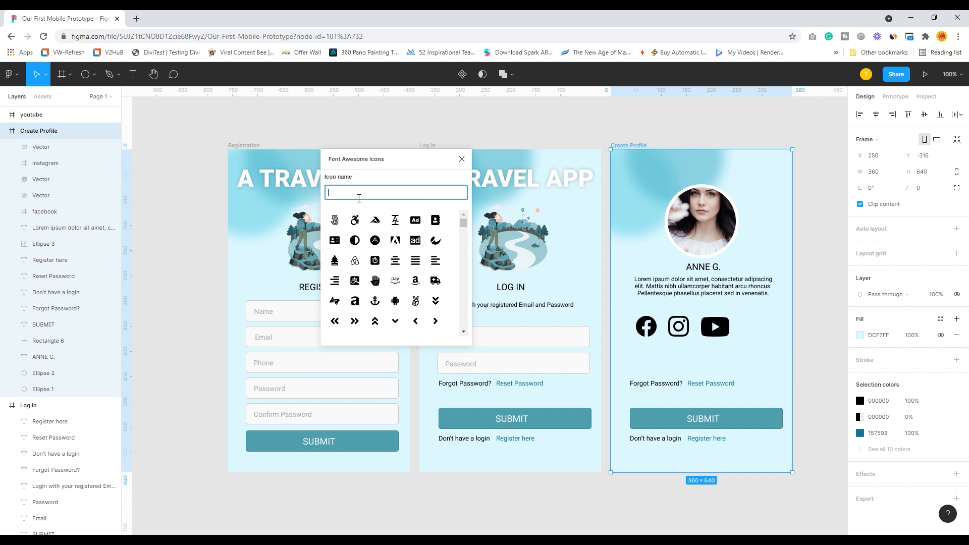
text(Linkedin)
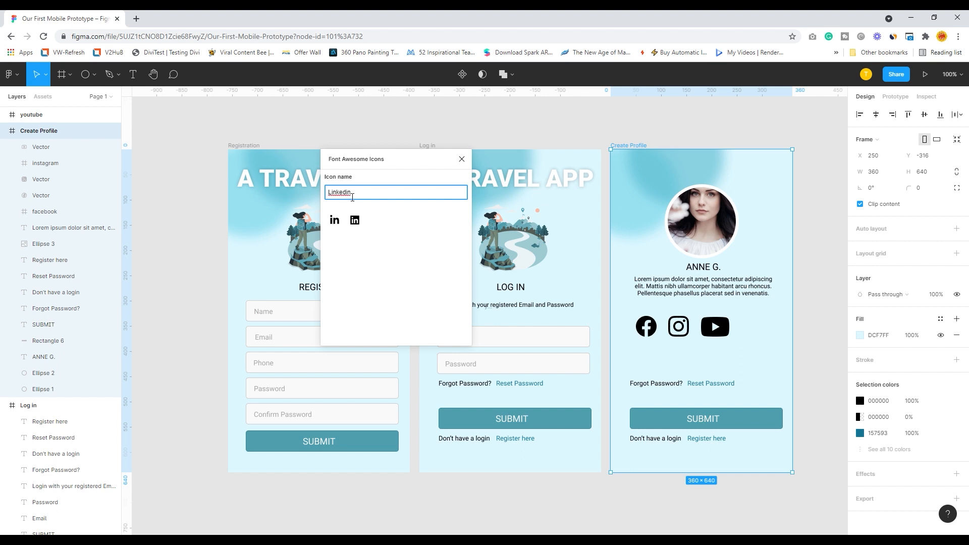
click(357, 222)
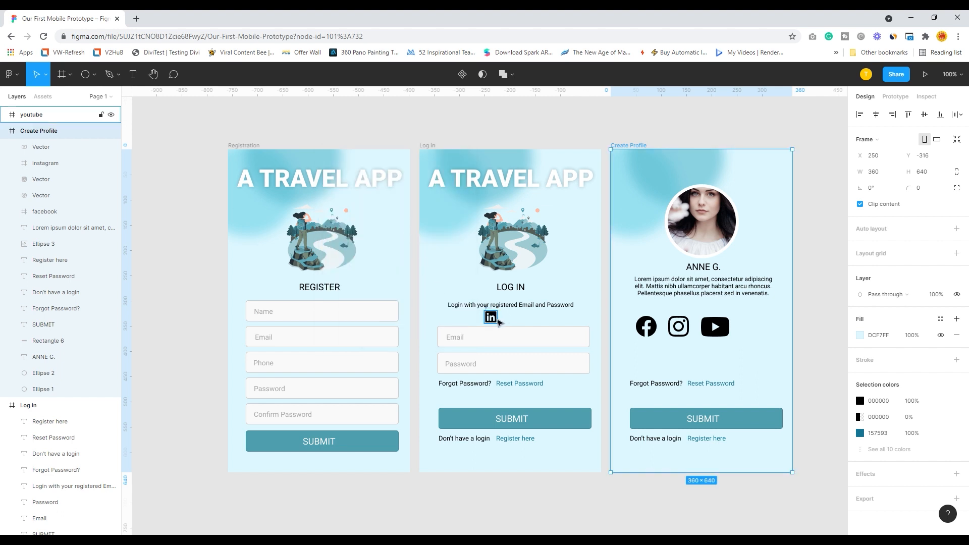
Step: Place the LinkedIn icon beside the YouTube icon on the Create Profile frame and enlarge it to match the row
click(496, 321)
drag(493, 320, 767, 340)
click(806, 321)
click(749, 324)
drag(759, 329, 759, 334)
click(814, 328)
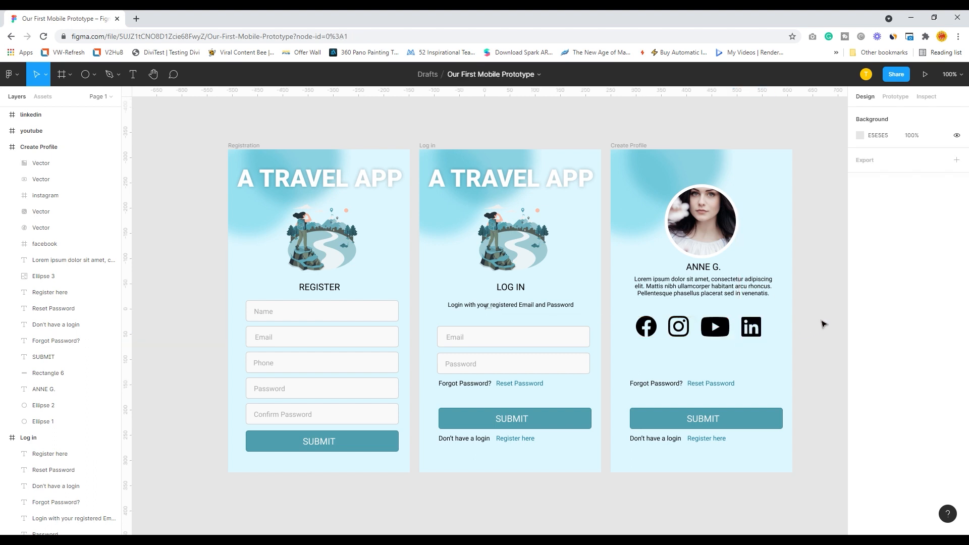
Step: Shift all four social media icons together slightly down and to the right, leaving more space beneath the bio
click(646, 326)
shift+click(679, 326)
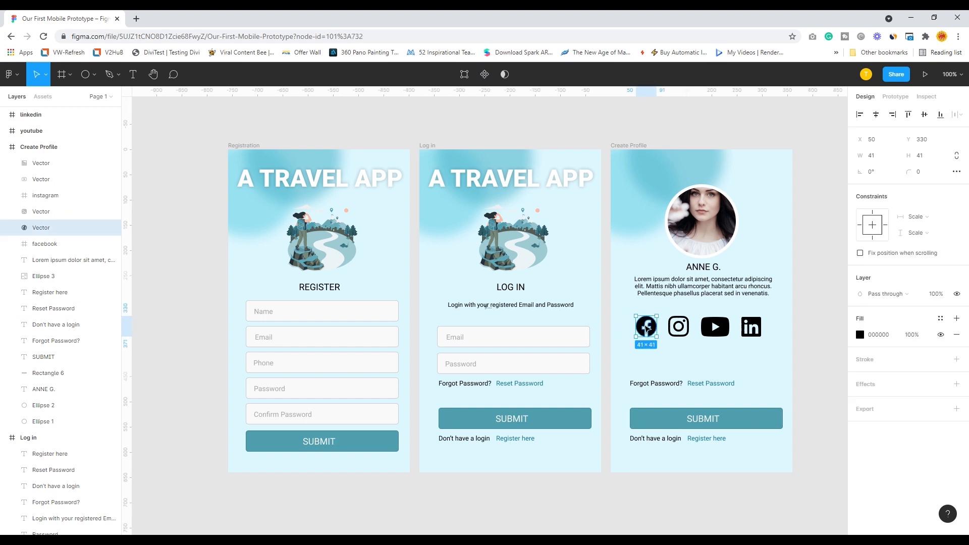
shift+click(723, 328)
shift+click(756, 331)
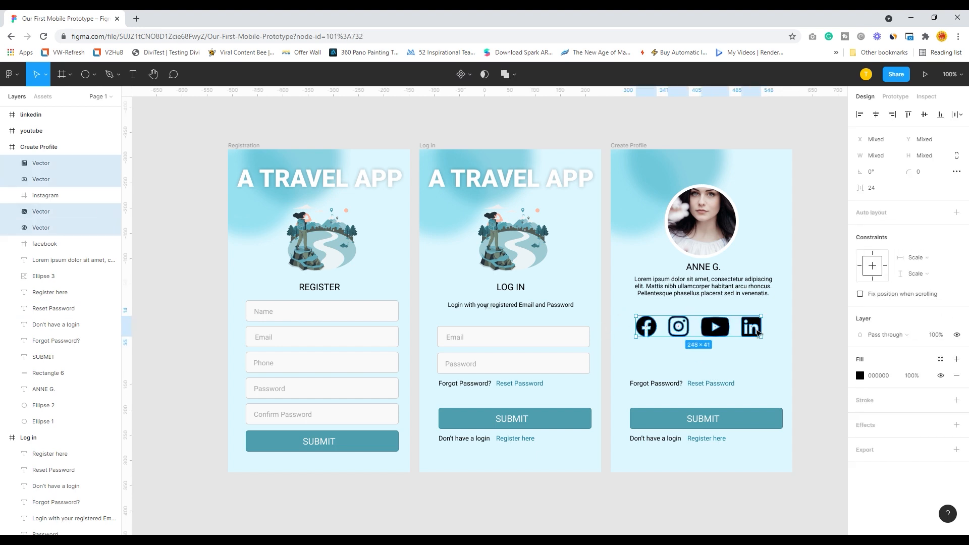
drag(757, 330, 760, 336)
click(829, 325)
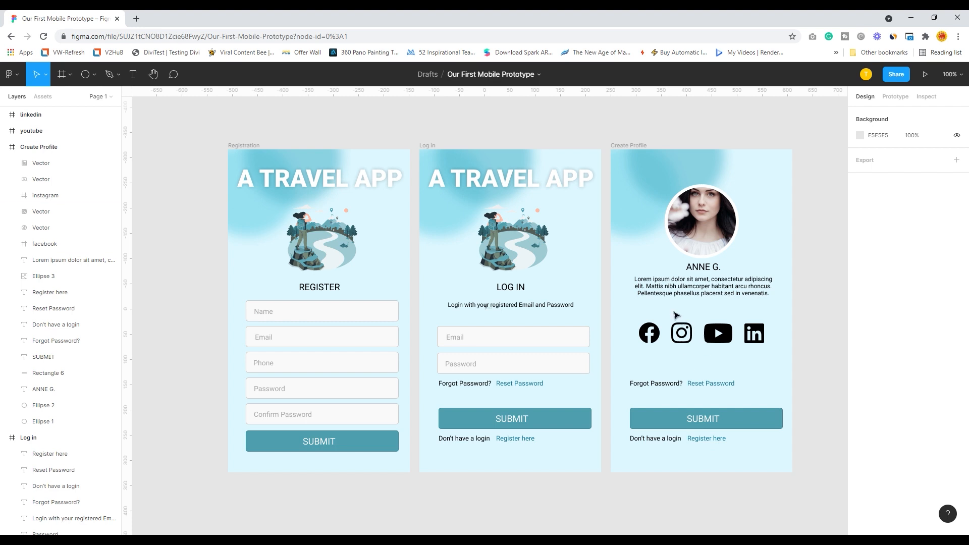
Step: Add a text label above the social icons with the profile owner's first name in possessive form followed by "Networks"
click(132, 74)
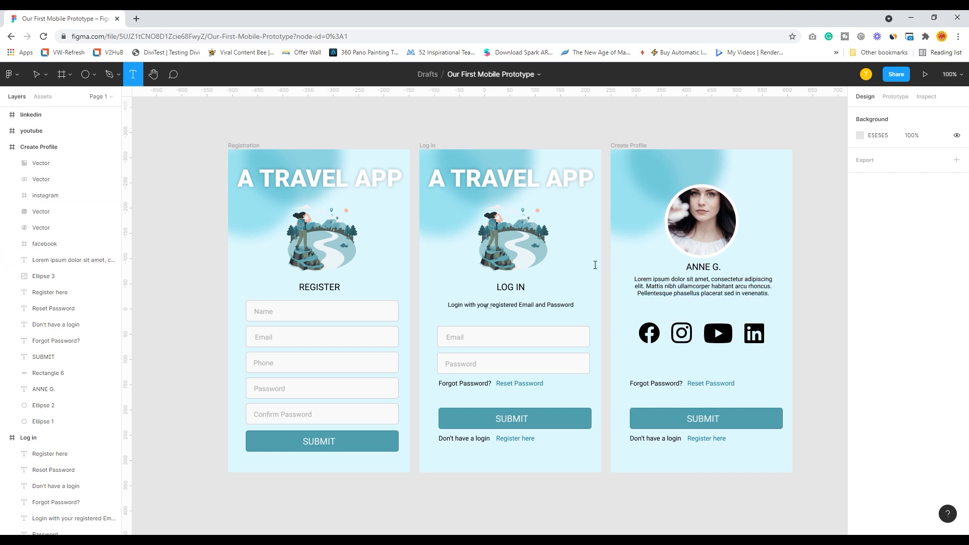
click(637, 314)
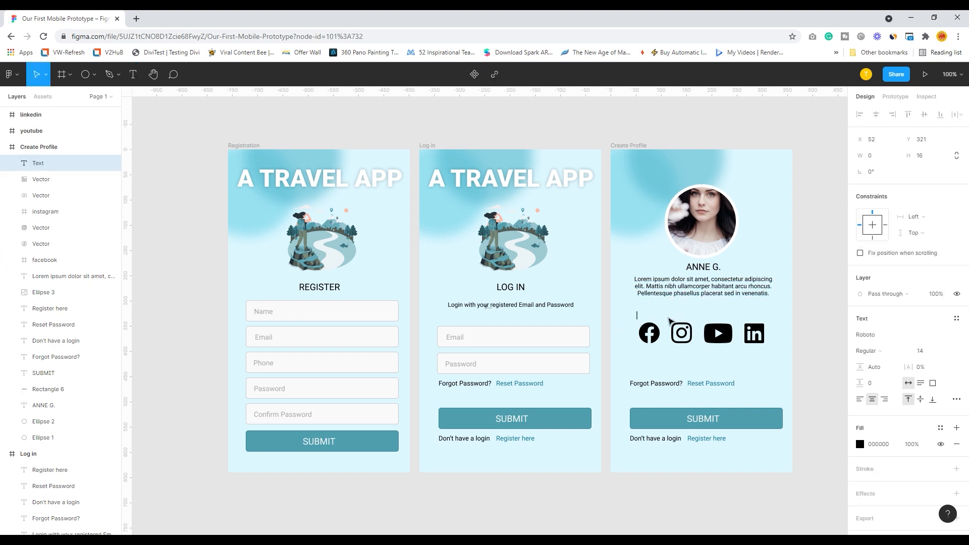
text(Anne)
text('s)
text( Networ)
text(ks)
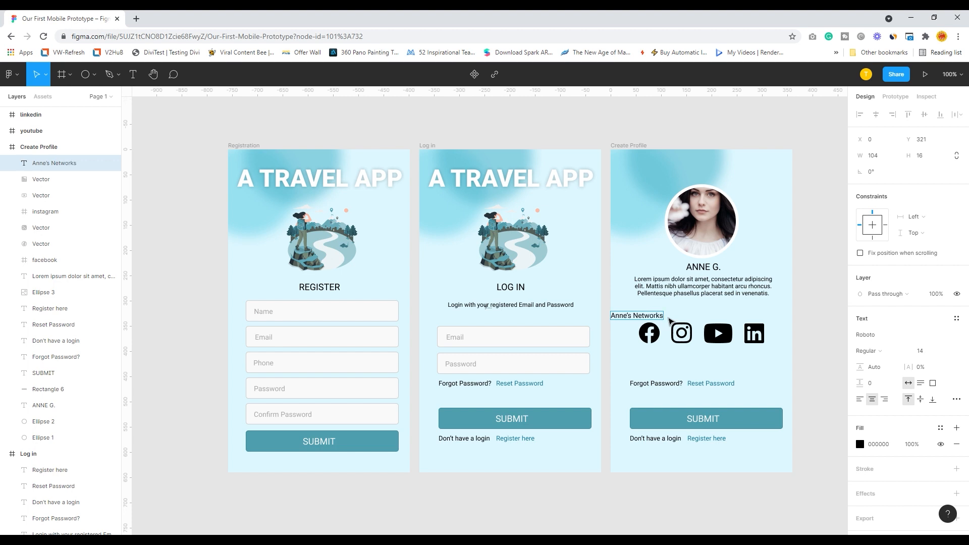
key(Escape)
Step: Align the networks label above the Facebook icon at X 55, Y 312 and append a colon to its text
drag(652, 318, 680, 315)
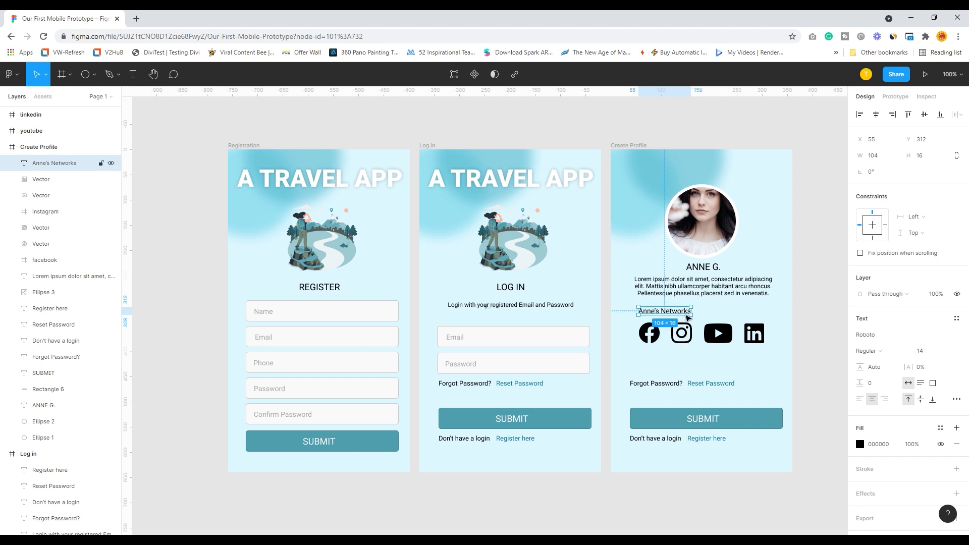
double_click(694, 316)
key(Escape)
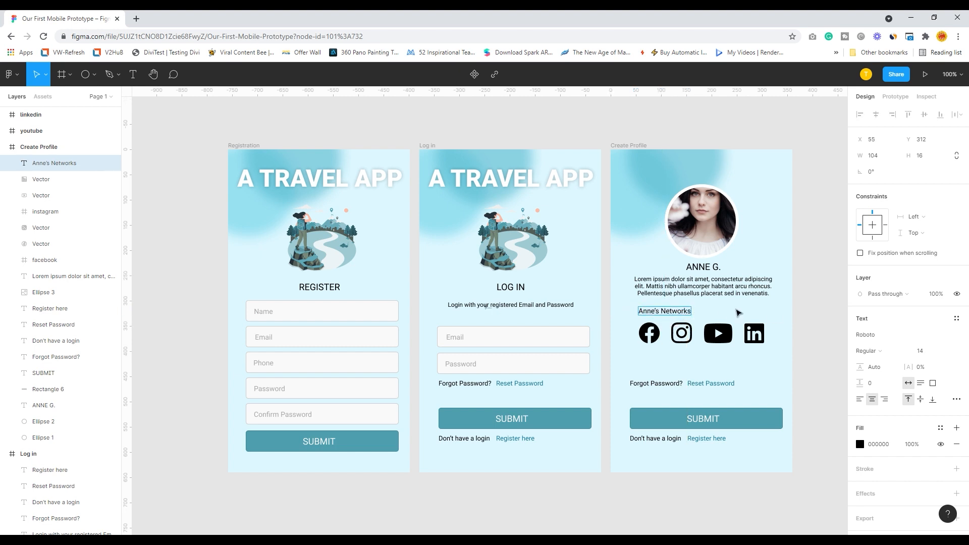
text(:)
key(Escape)
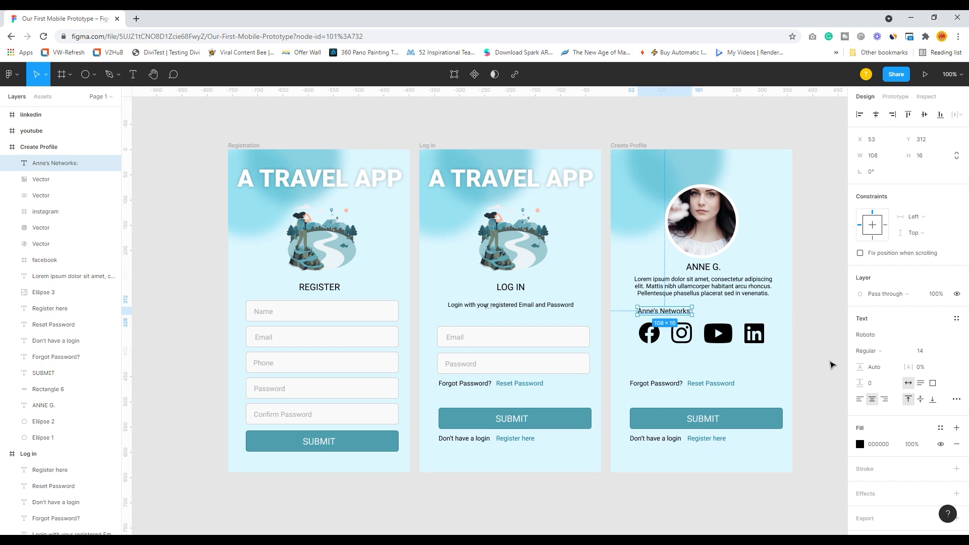
click(832, 364)
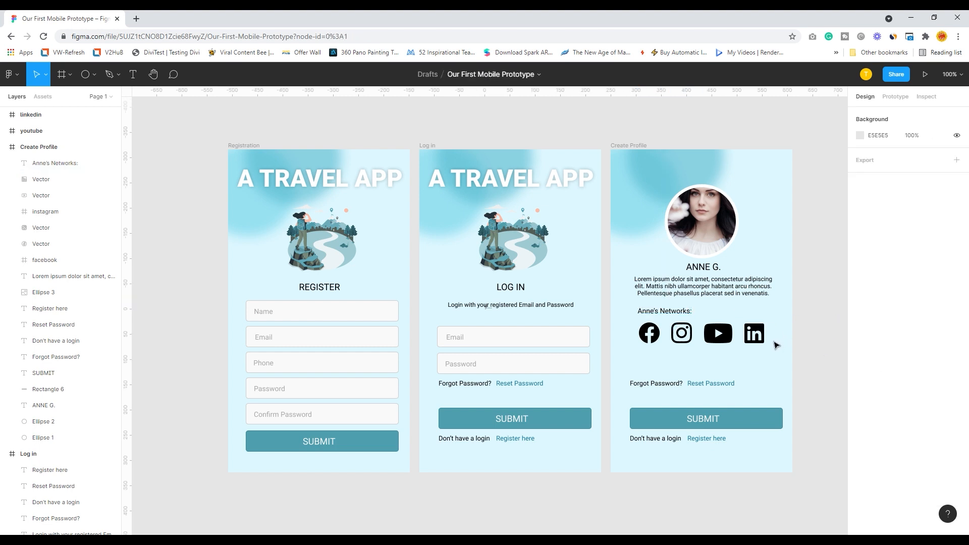
Step: Add a "..." text below the LinkedIn icon and set its font size to 36
right_click(757, 360)
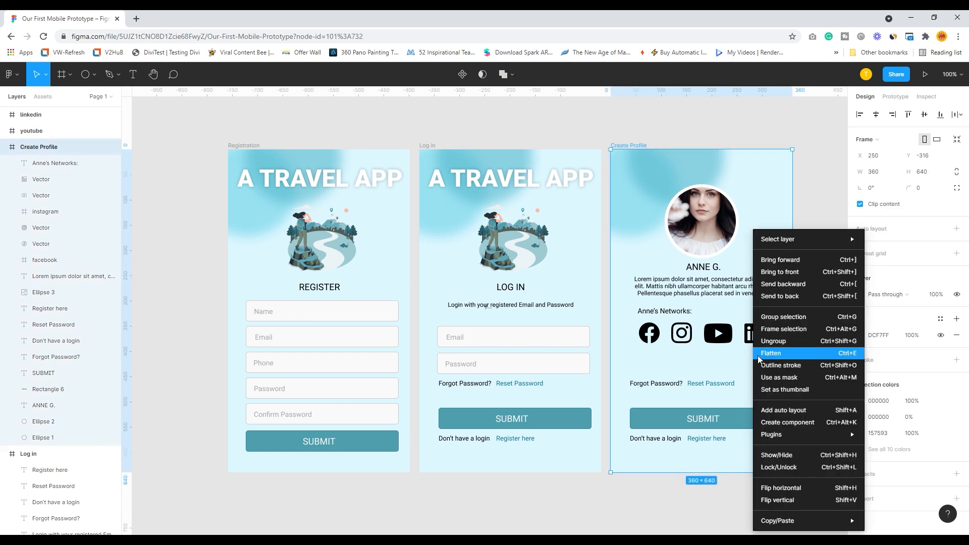
key(t)
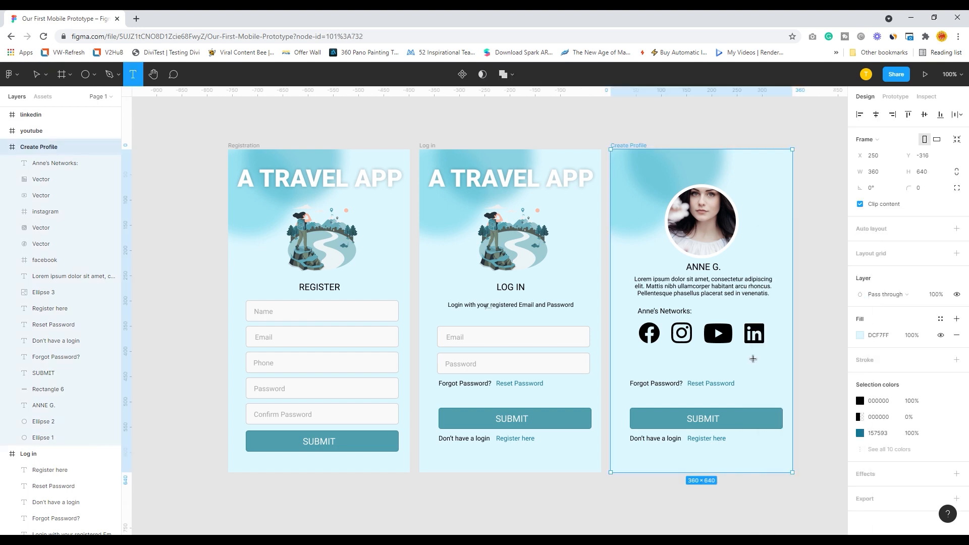
click(751, 358)
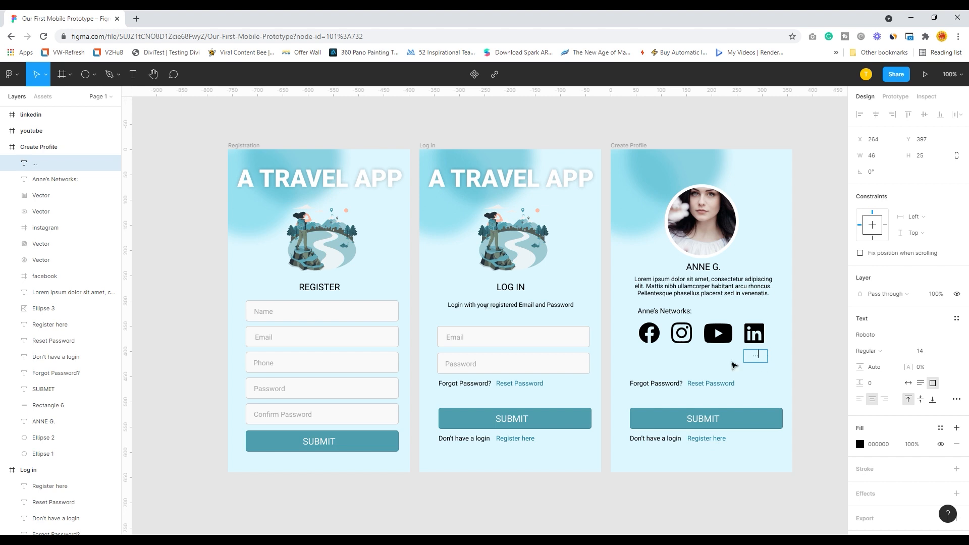
drag(759, 362, 752, 356)
click(945, 352)
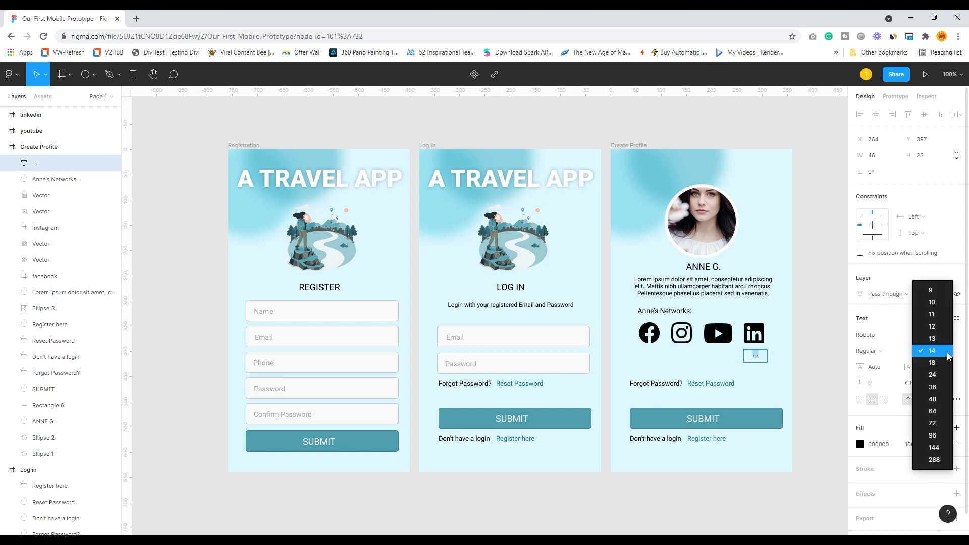
click(937, 389)
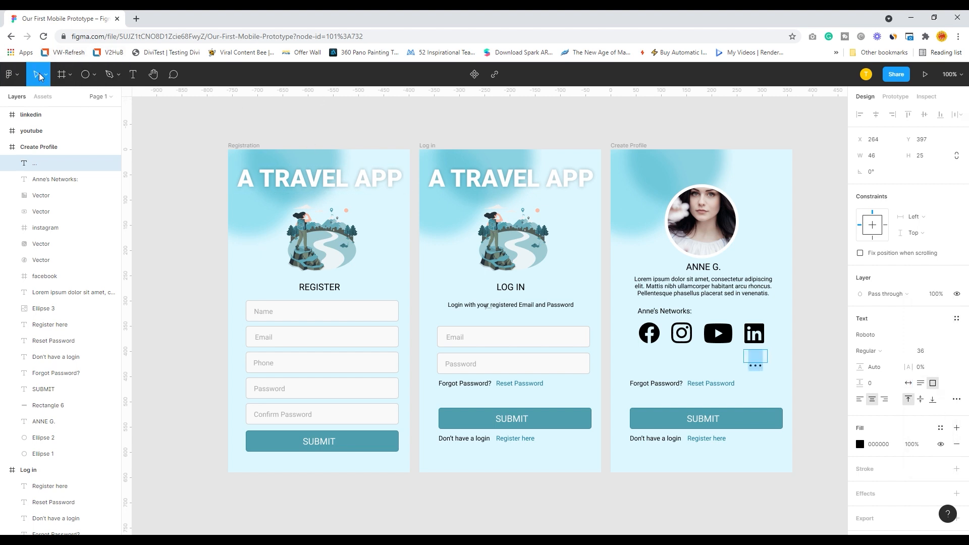
click(822, 349)
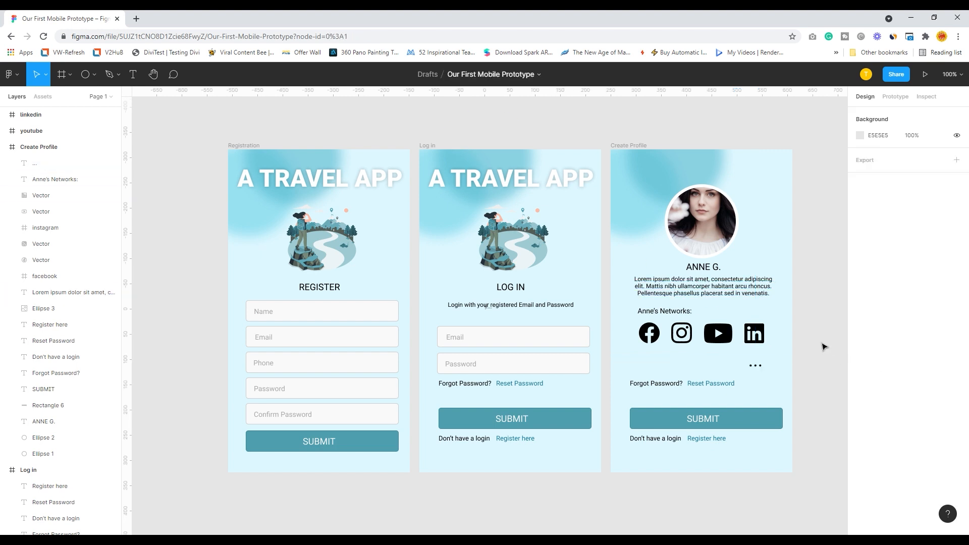
Step: Move the "..." text up beside the LinkedIn icon at the end of the icon row
click(760, 367)
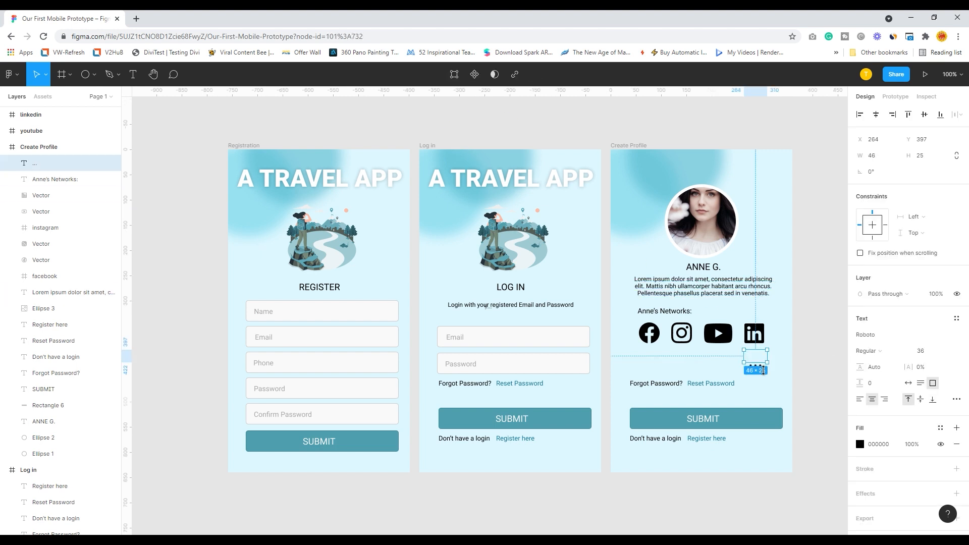
drag(760, 363, 781, 341)
click(811, 340)
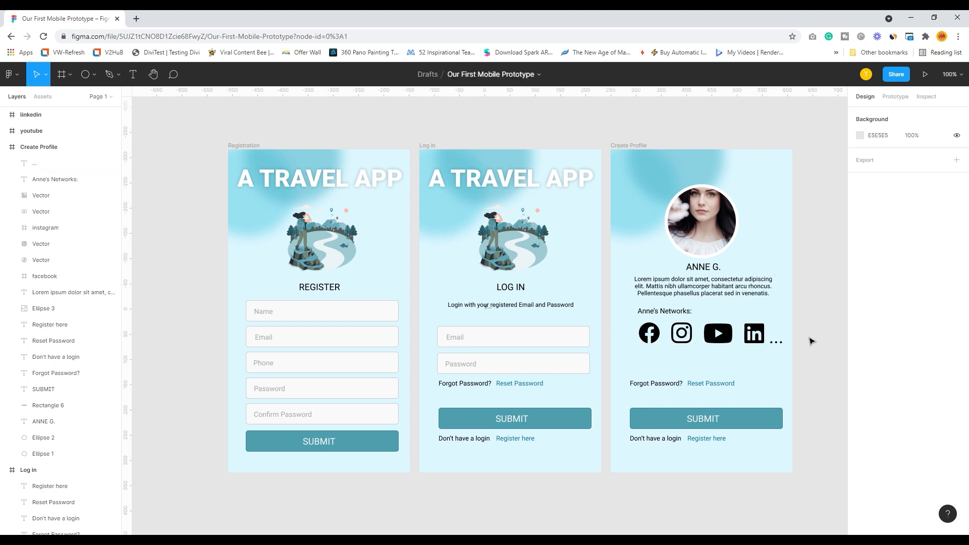
Step: Move the empty linkedin and youtube frame layers into the Create Profile frame and check its layer list
click(32, 115)
shift+click(40, 132)
drag(40, 134, 30, 161)
click(5, 115)
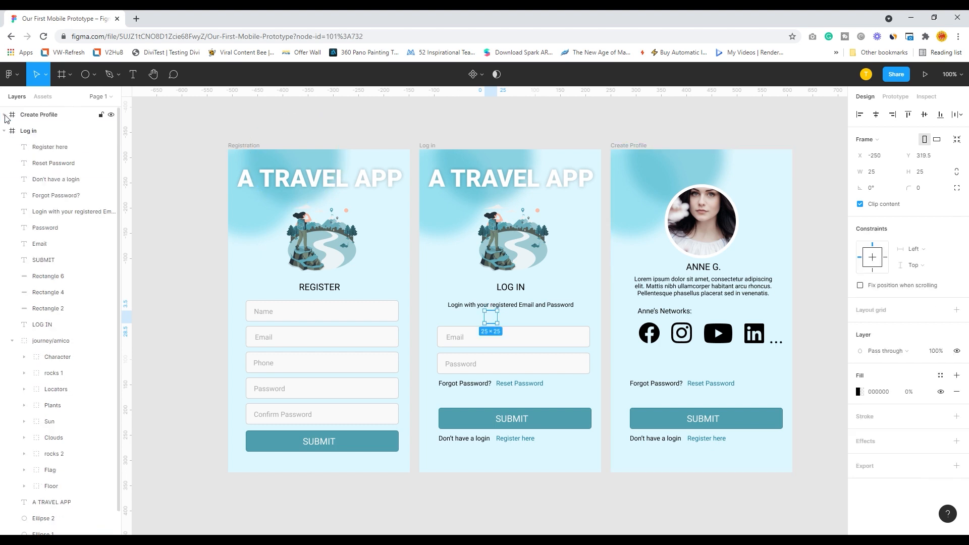
click(4, 115)
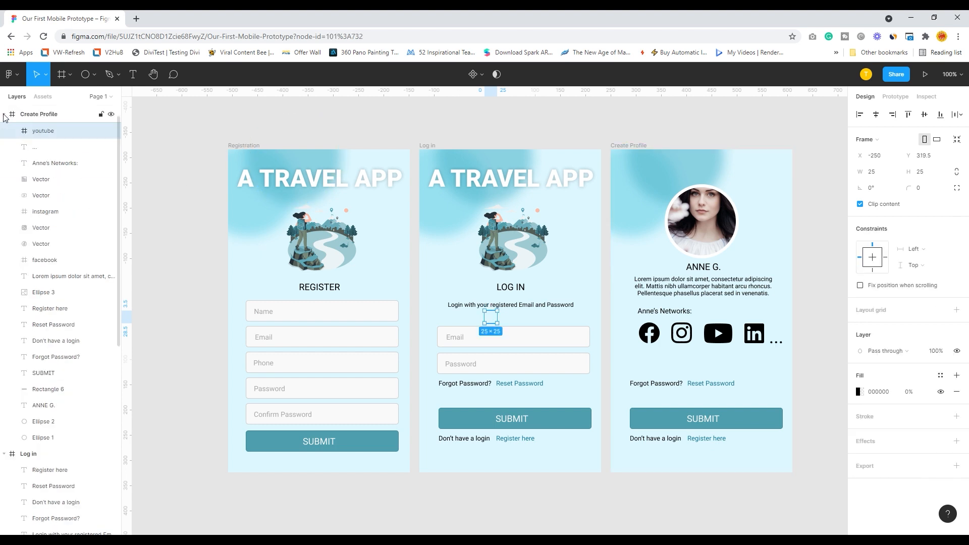
Step: Toggle the Create Profile frame's visibility off and back on to check what it contains
click(29, 116)
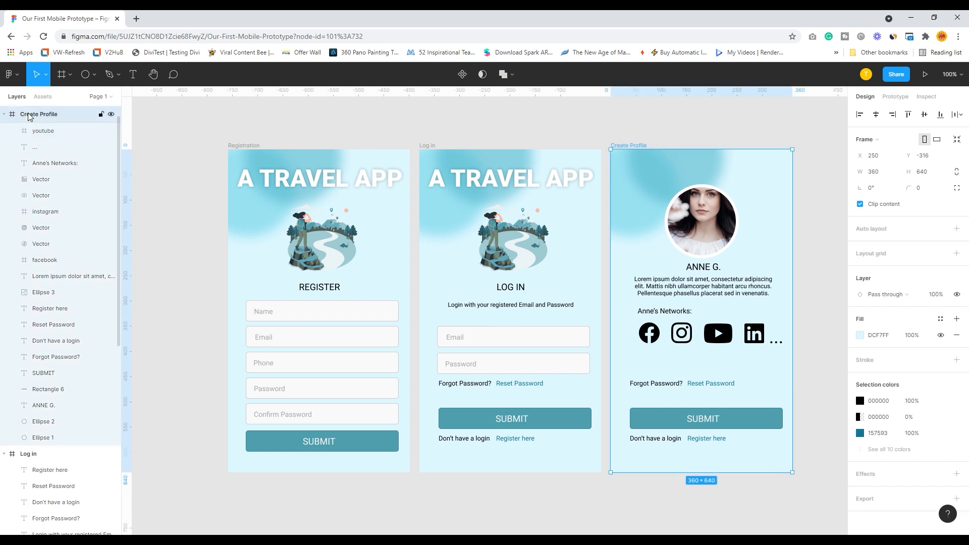
click(111, 114)
click(110, 113)
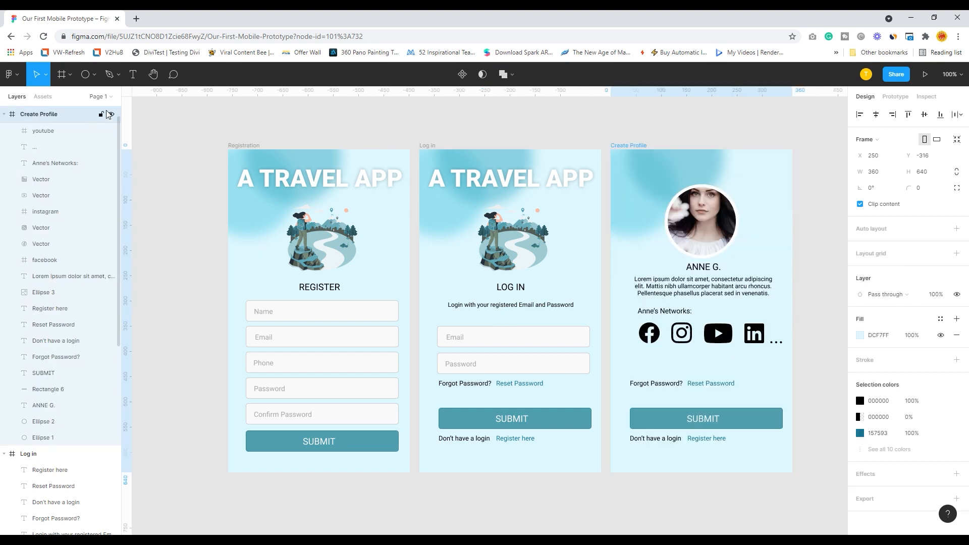
click(806, 247)
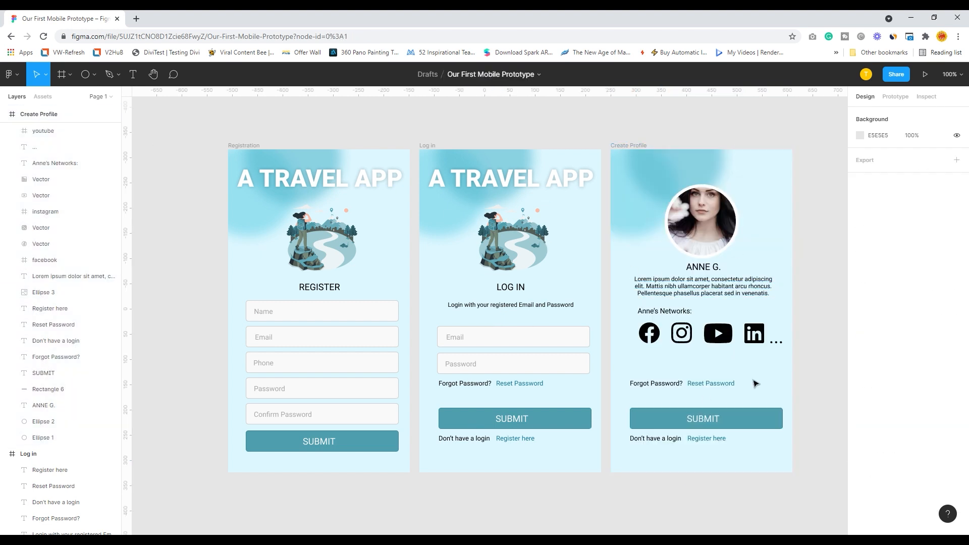
Step: Move the "Reset Password" link on Create Profile up below the social icons and change its text to "COMPLETE YOUR PROFILE"
click(655, 389)
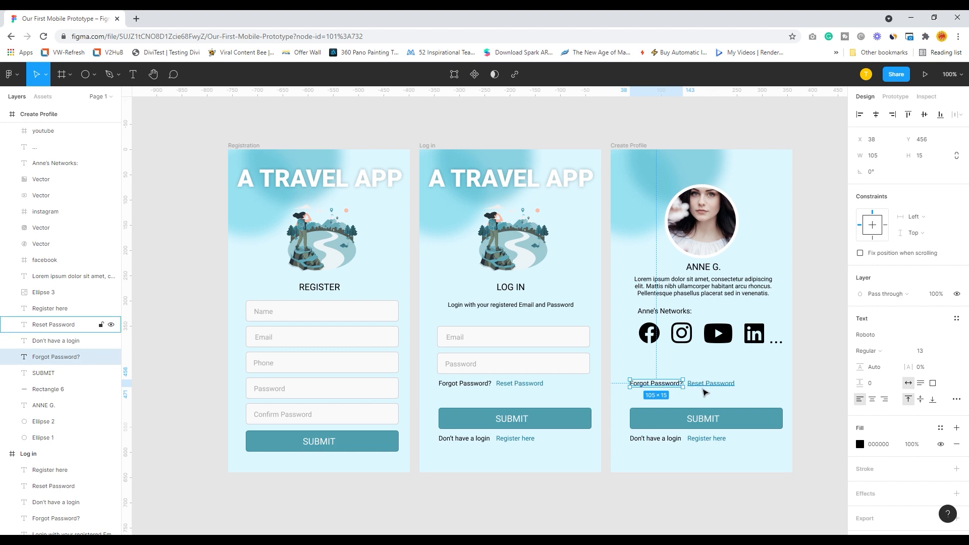
click(704, 389)
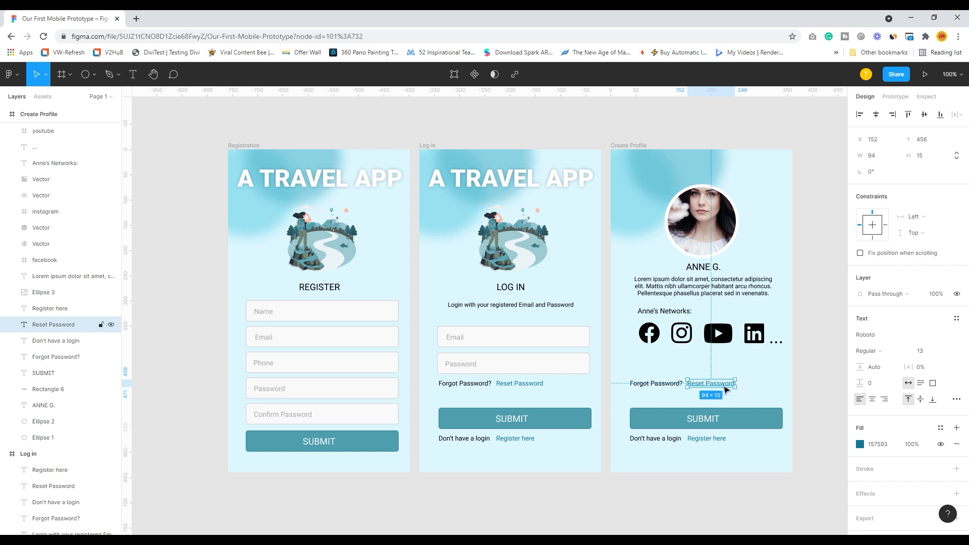
drag(726, 389, 676, 367)
double_click(674, 367)
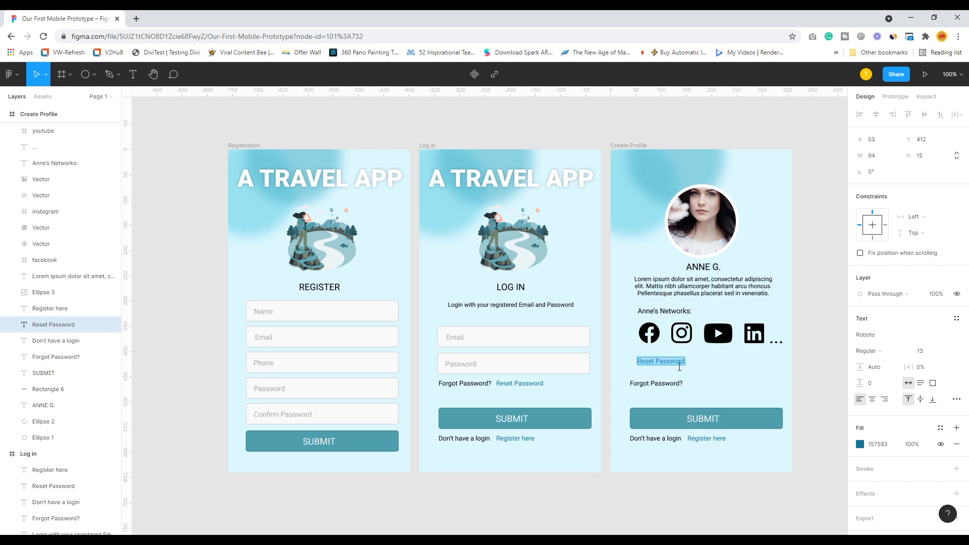
text(COMPLETE YOUT)
key(BackSpace)
text(R PROFILE)
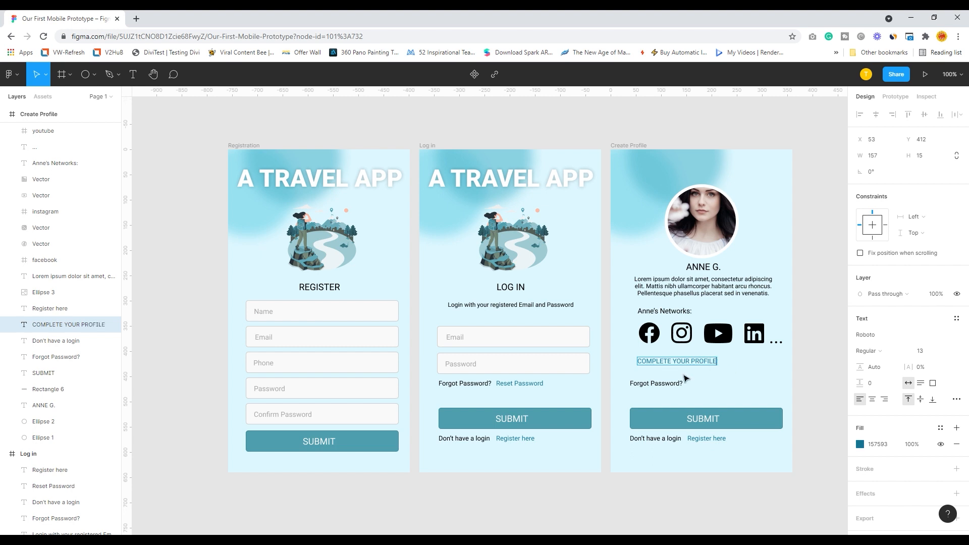
key(Escape)
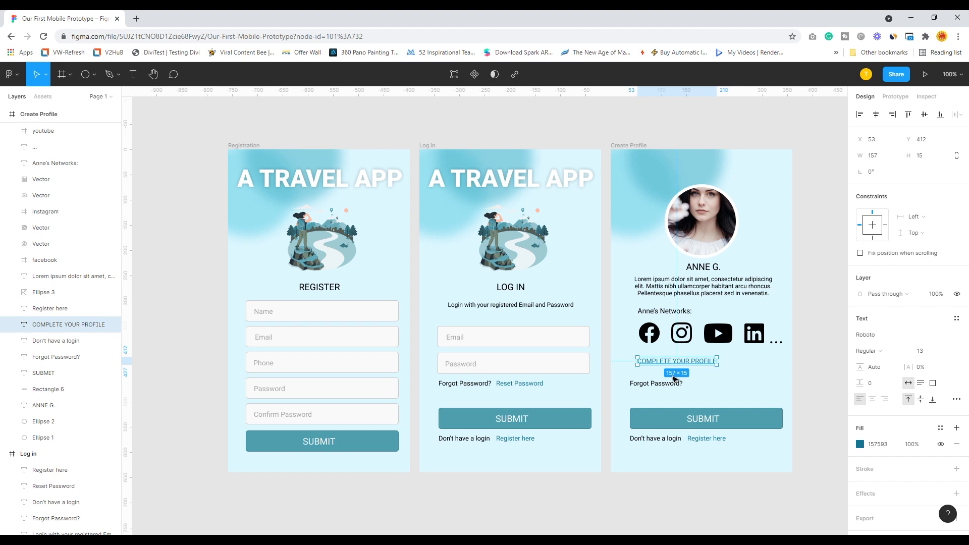
Step: Delete the "Forgot Password?" text from the Create Profile frame
click(702, 396)
click(650, 385)
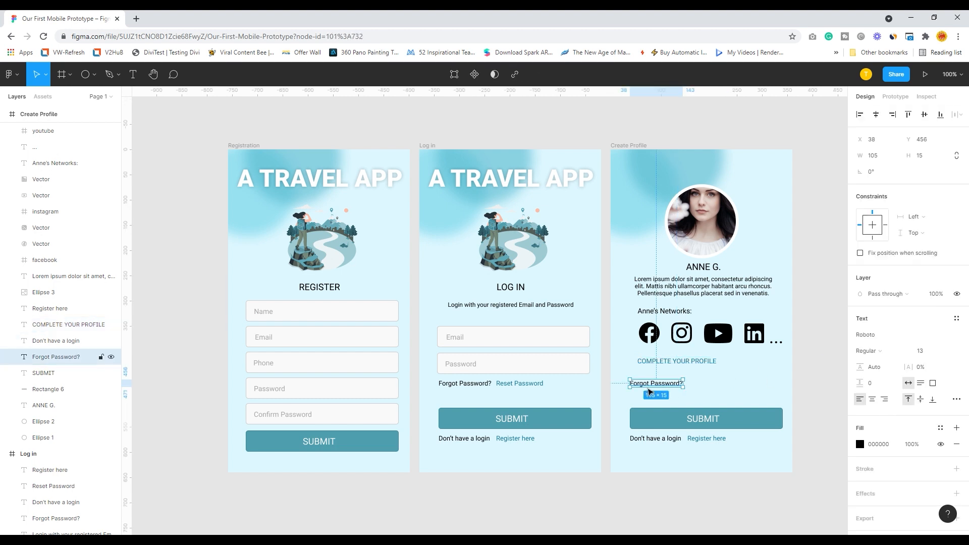
key(Delete)
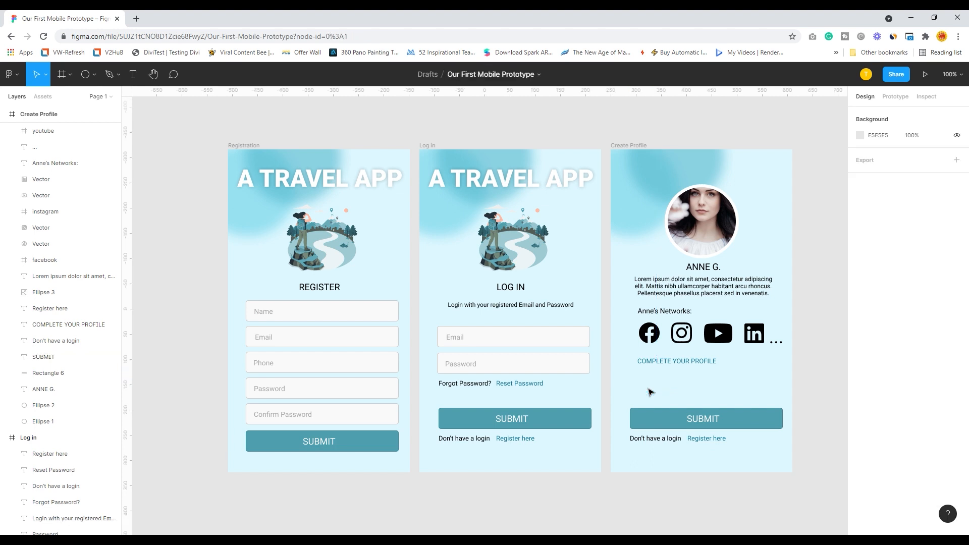
Step: Move the Create Profile button and its label up below the "COMPLETE YOUR PROFILE" link and change the label to "BROWSE"
click(718, 420)
drag(748, 423, 748, 393)
click(704, 427)
drag(704, 427, 691, 393)
double_click(693, 393)
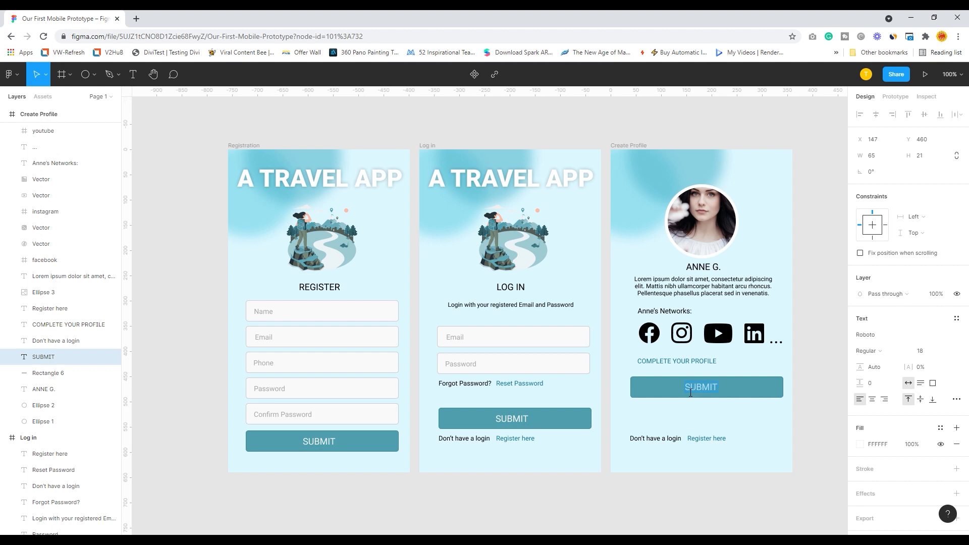
text(BROWSE)
key(Escape)
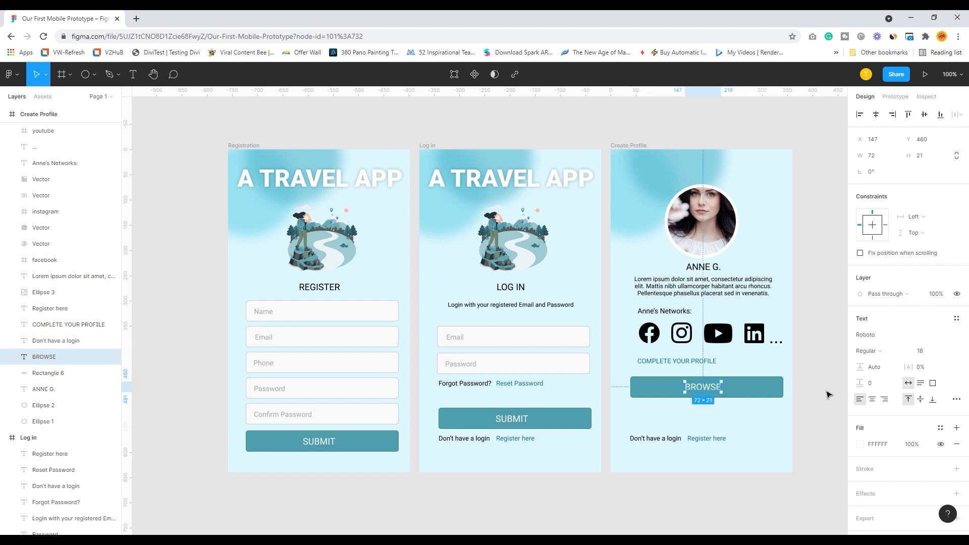
Step: Delete "Don't have a login" from Create Profile and change the "Register here" link to "LOGOUT"
click(671, 439)
key(Delete)
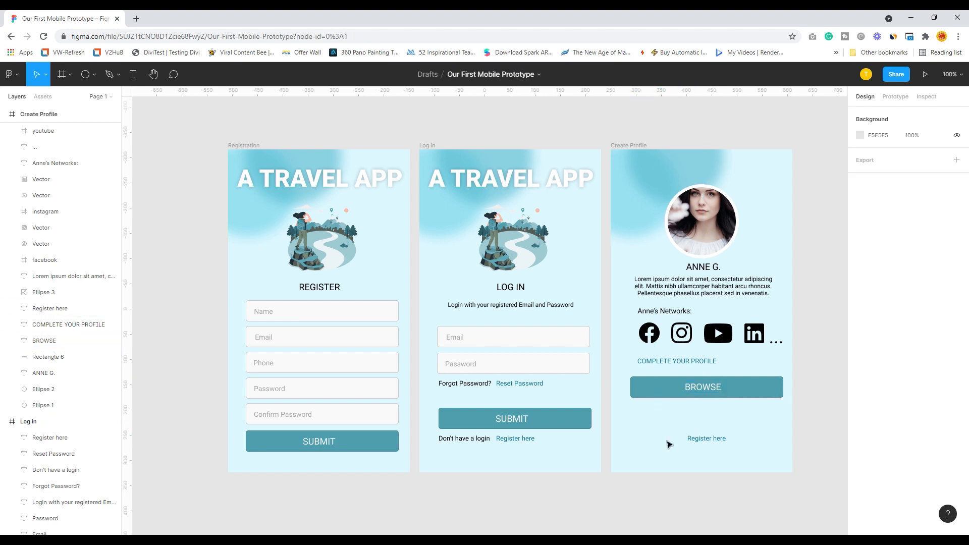
double_click(706, 440)
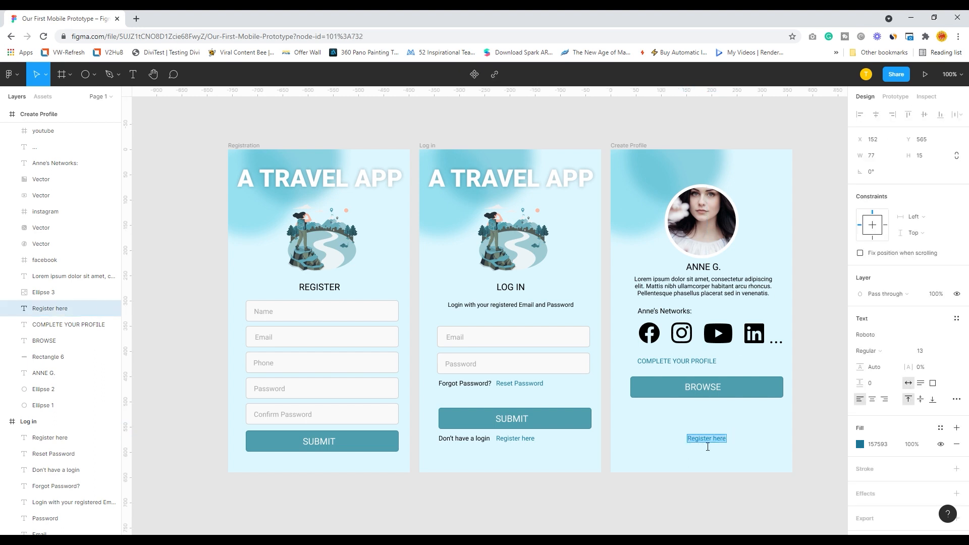
text(LOGOUT)
key(Escape)
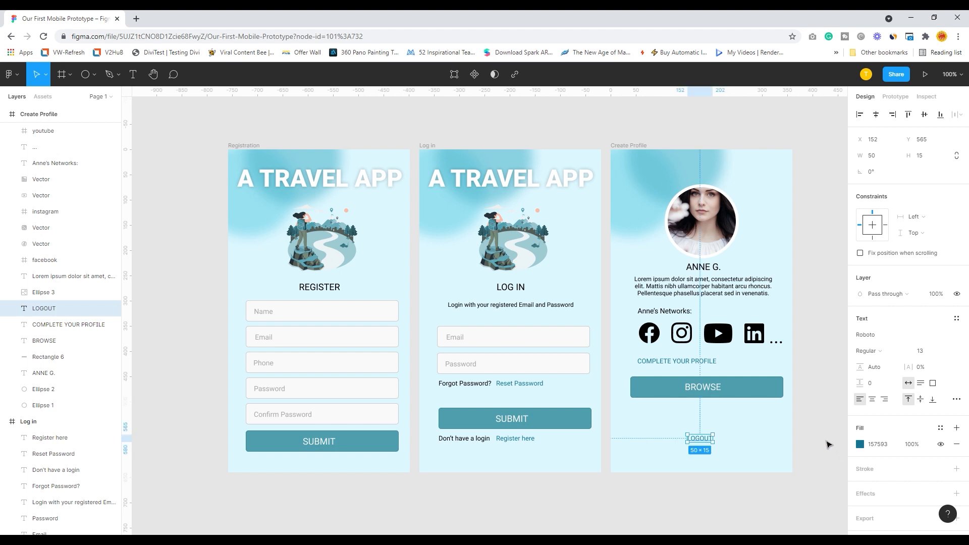
click(814, 204)
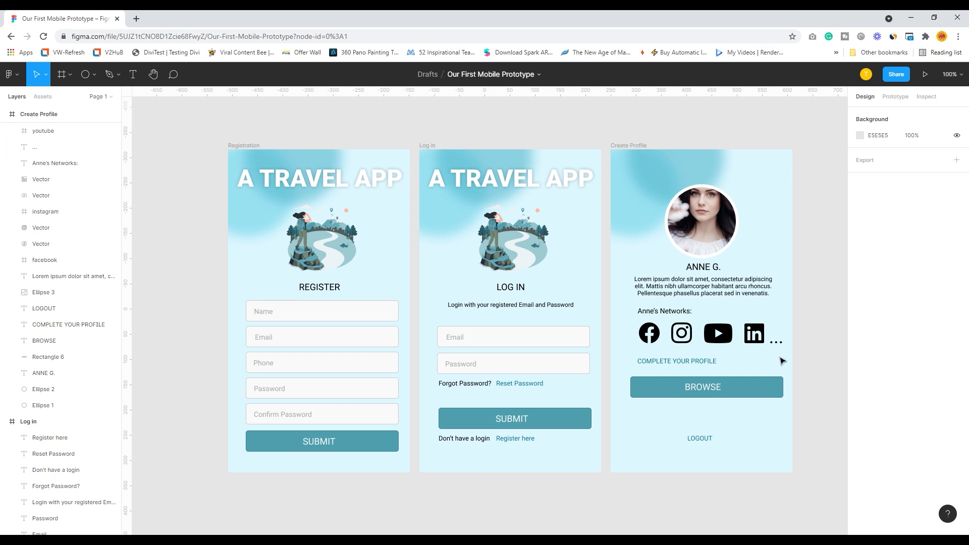
Step: Move all three frames together on the canvas so the Registration frame sits at about X -632, Y -350
drag(183, 117, 828, 492)
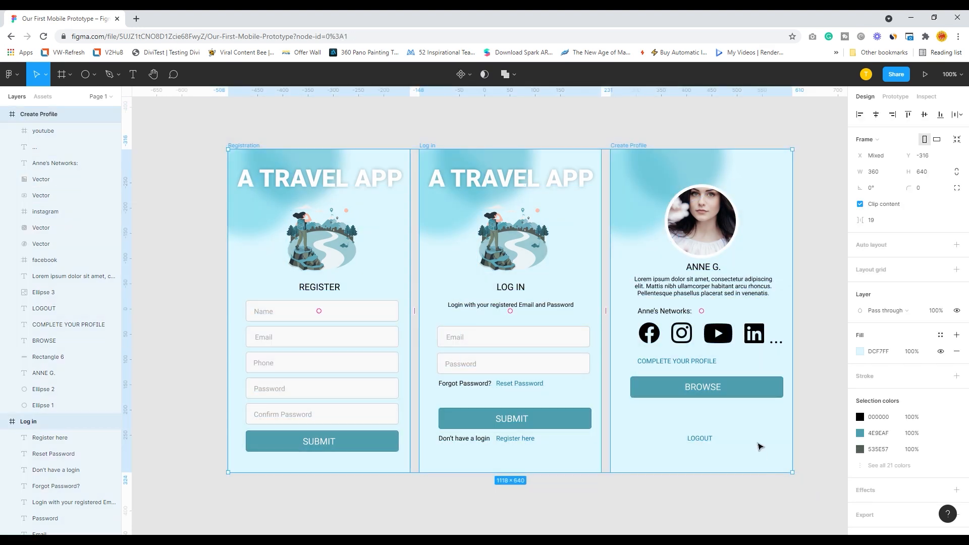
drag(744, 455, 682, 439)
click(772, 428)
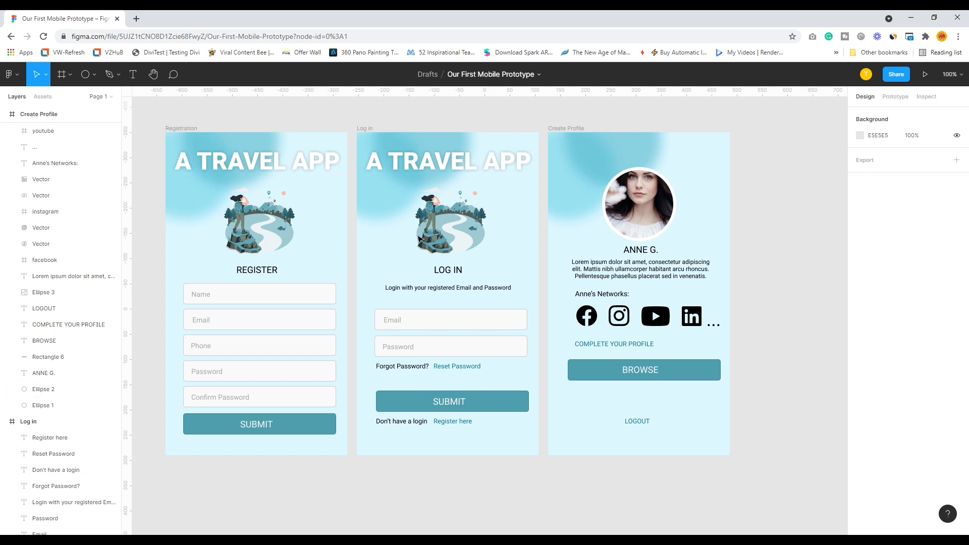
Step: Replace the Log in frame's illustration with Storyset's beach traveller with raised arms and suitcase, searching for "travel"
click(434, 234)
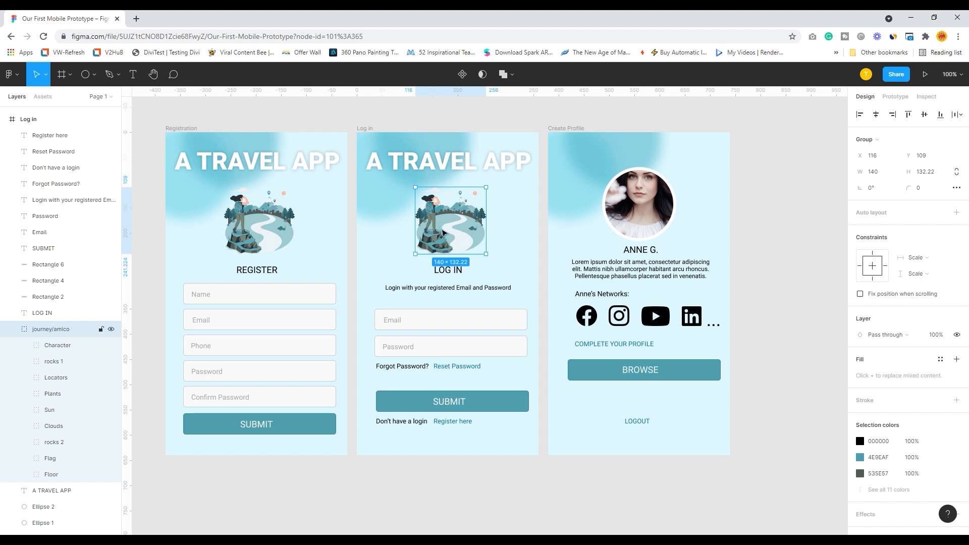
key(Delete)
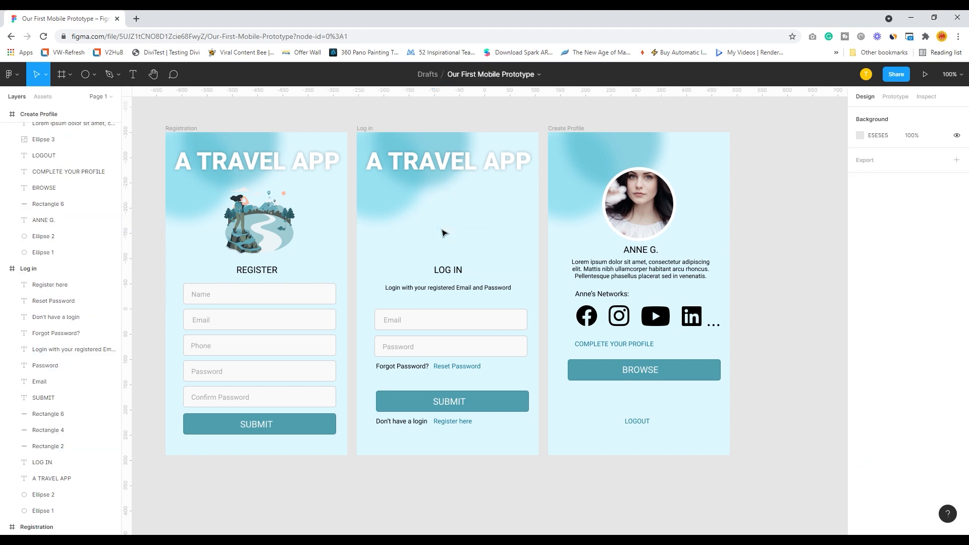
right_click(442, 231)
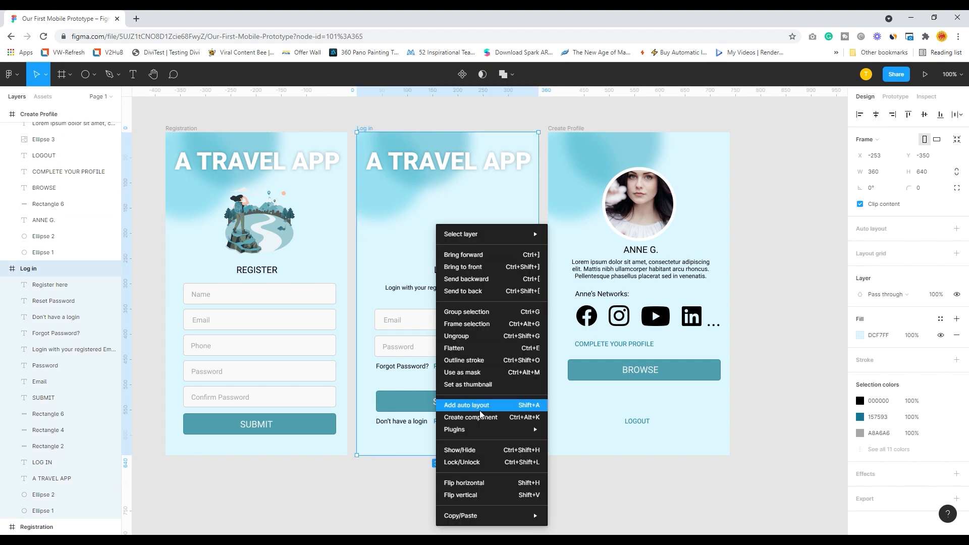
mouse_move(474, 429)
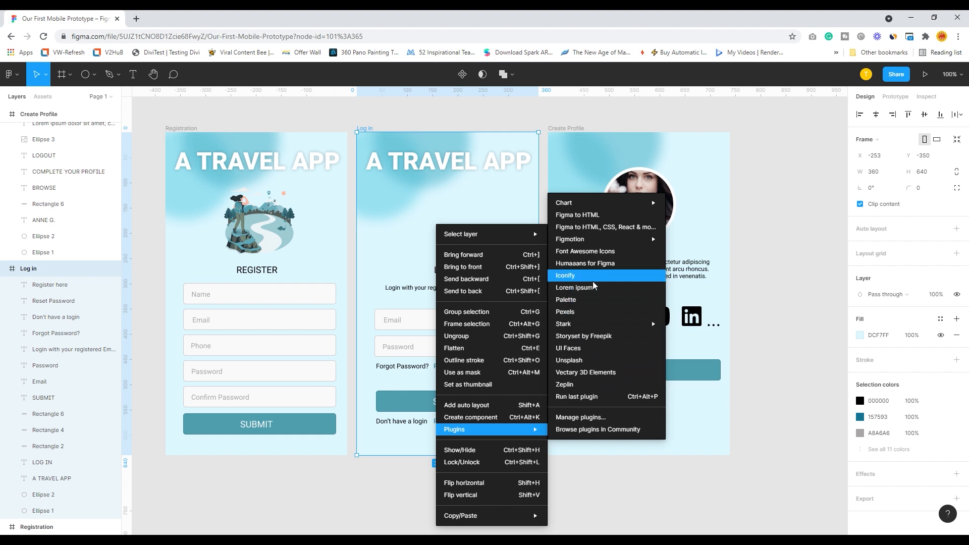
click(586, 335)
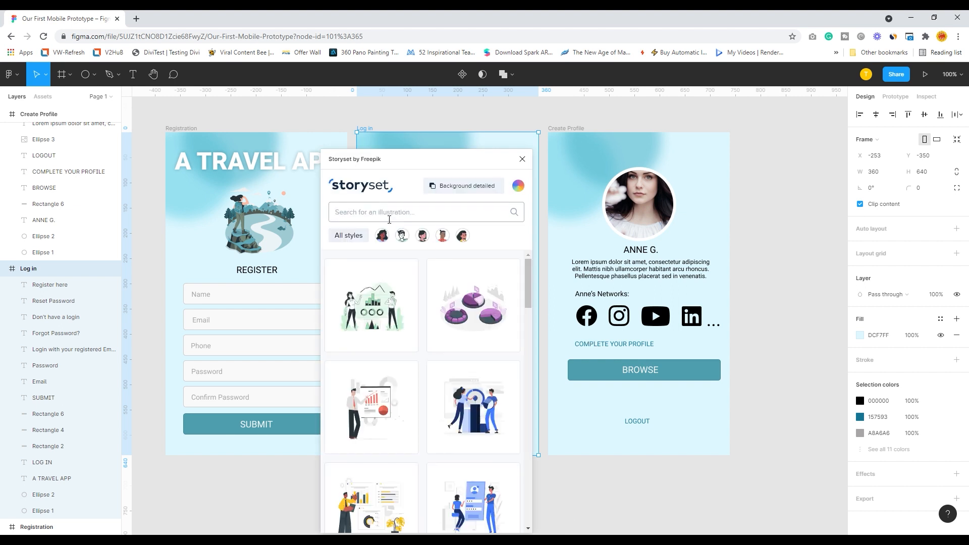
click(389, 219)
text(travel)
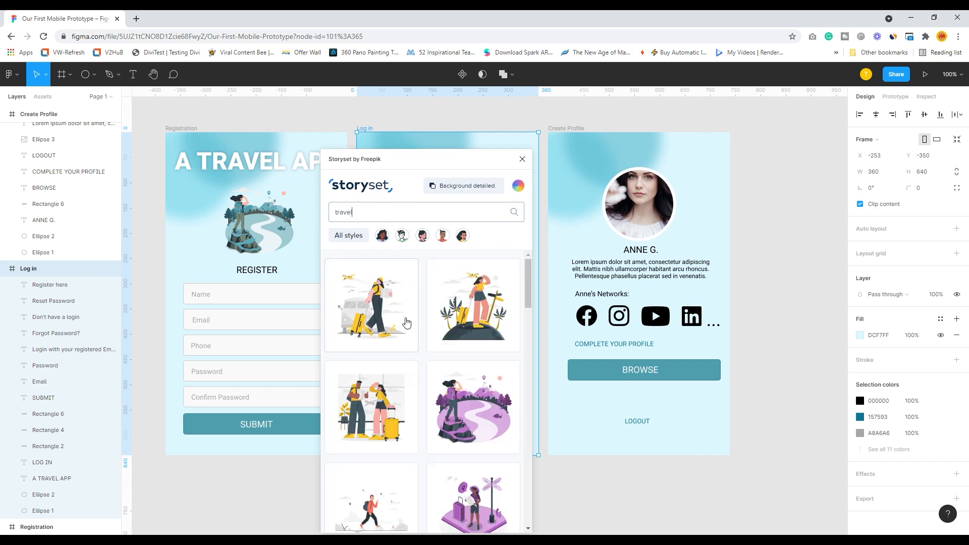
scroll(404, 323, down, 5)
scroll(402, 329, down, 3)
scroll(402, 329, down, 5)
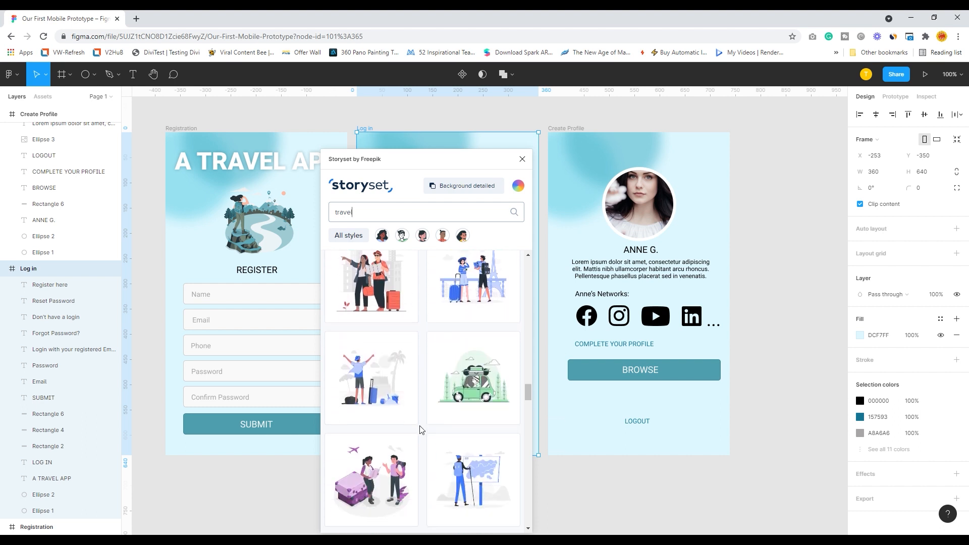
click(374, 390)
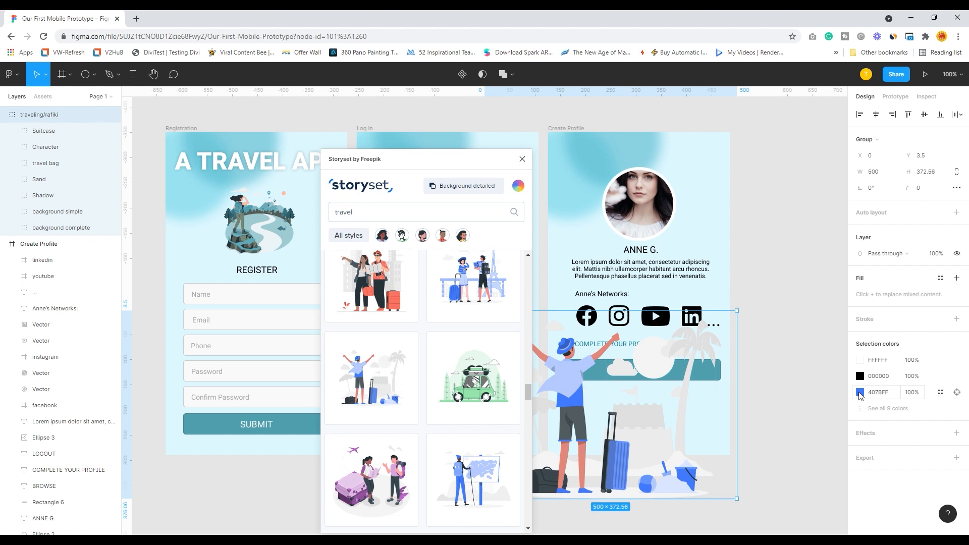
Step: Recolor the blue parts of the traveller illustration to the document color 4E9EAF and close the Storyset plugin
click(860, 393)
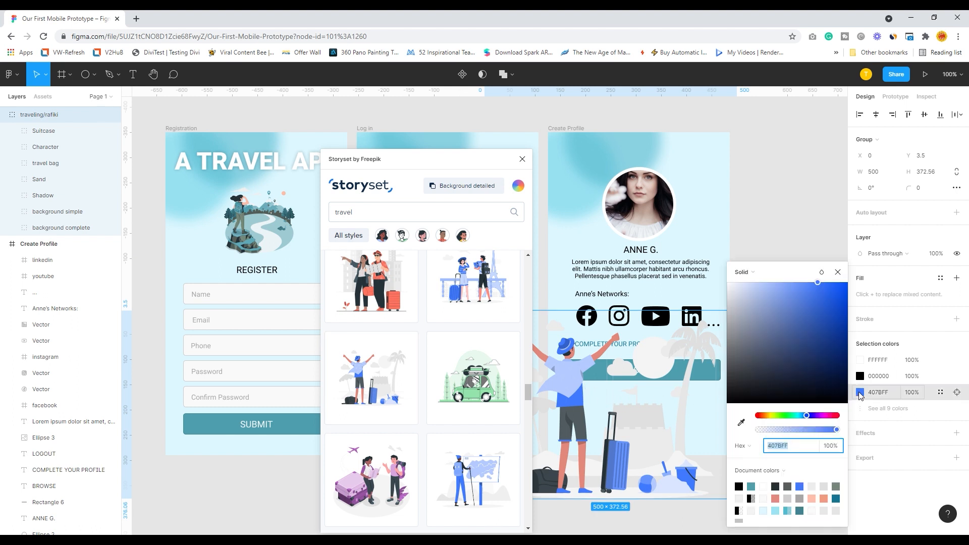
click(741, 425)
click(414, 144)
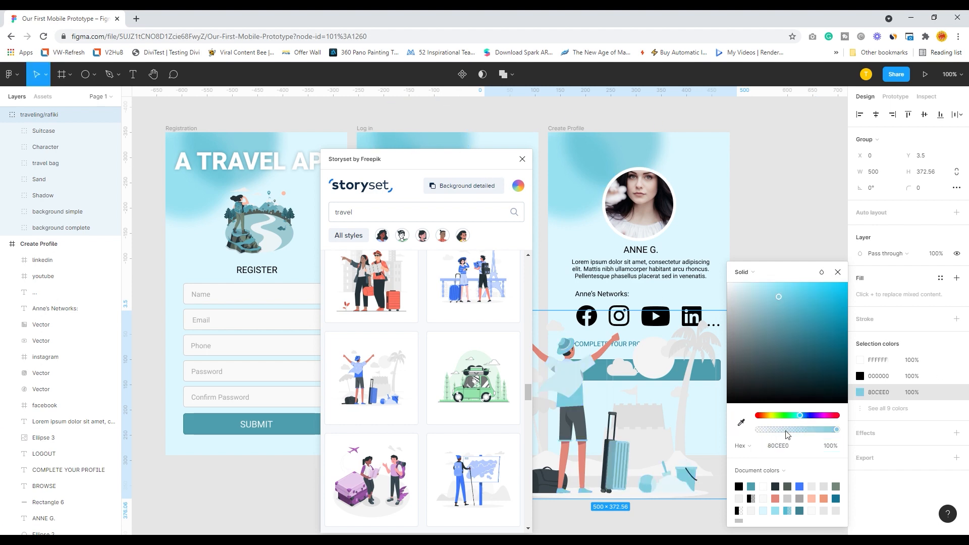
click(752, 487)
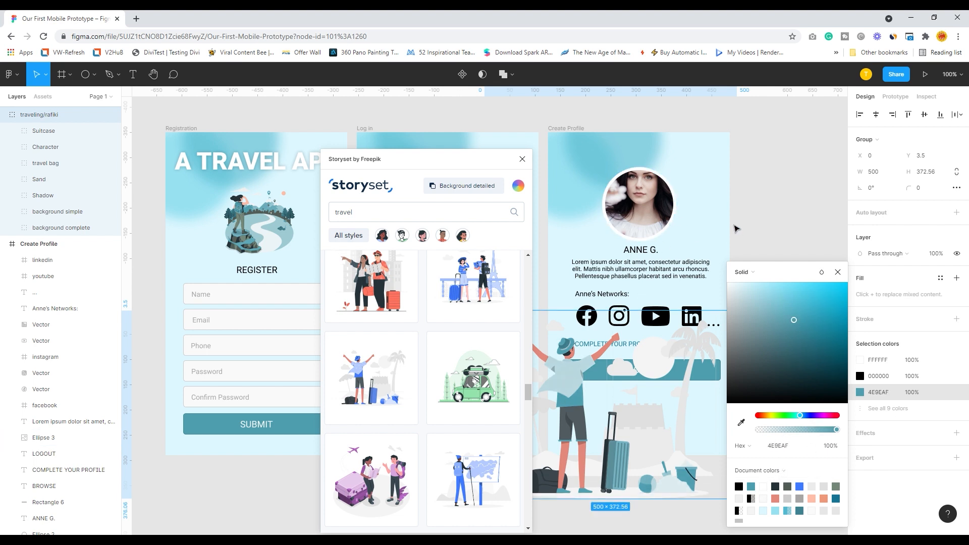
click(522, 159)
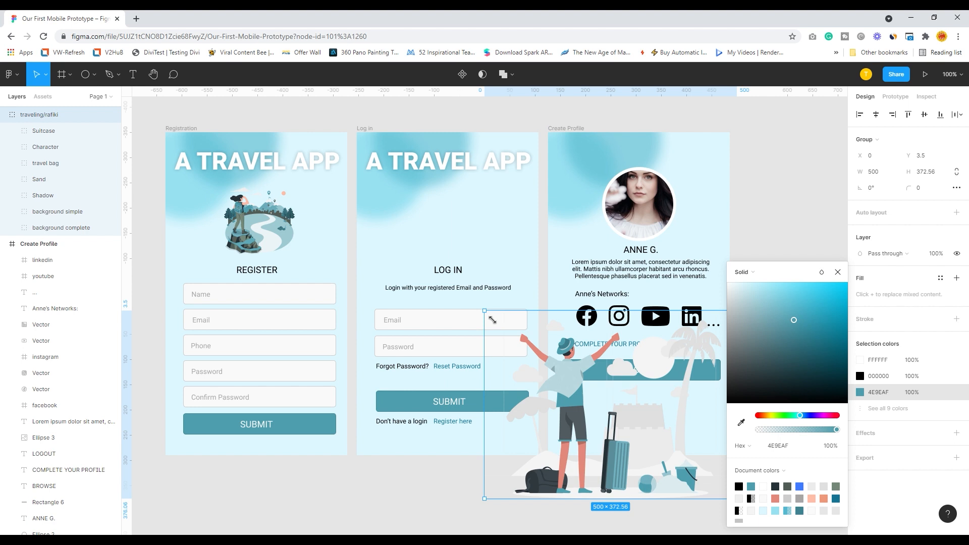
Step: Scale the traveller illustration to about 203 × 151 and place it above the LOG IN heading at X 79, Y 109
drag(492, 320, 453, 207)
drag(483, 256, 501, 266)
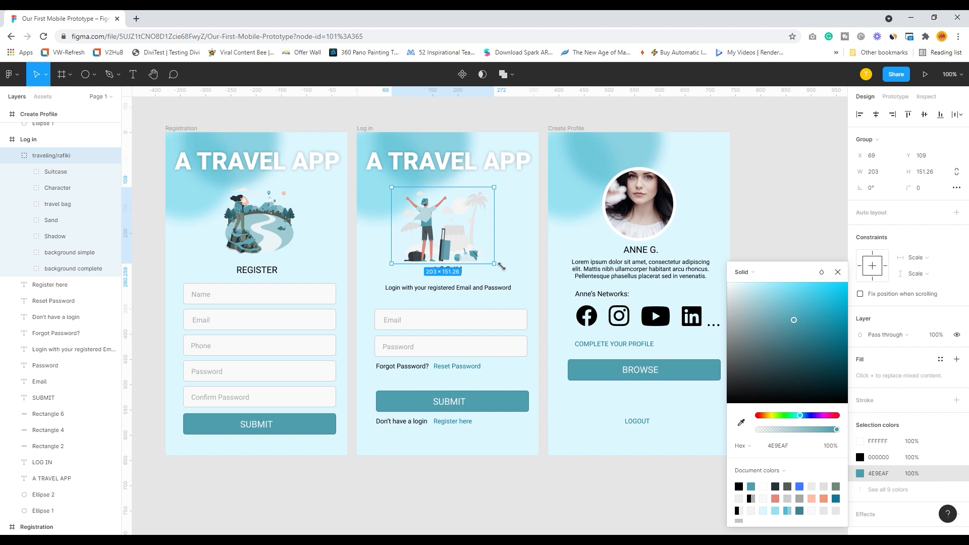
drag(454, 239, 460, 236)
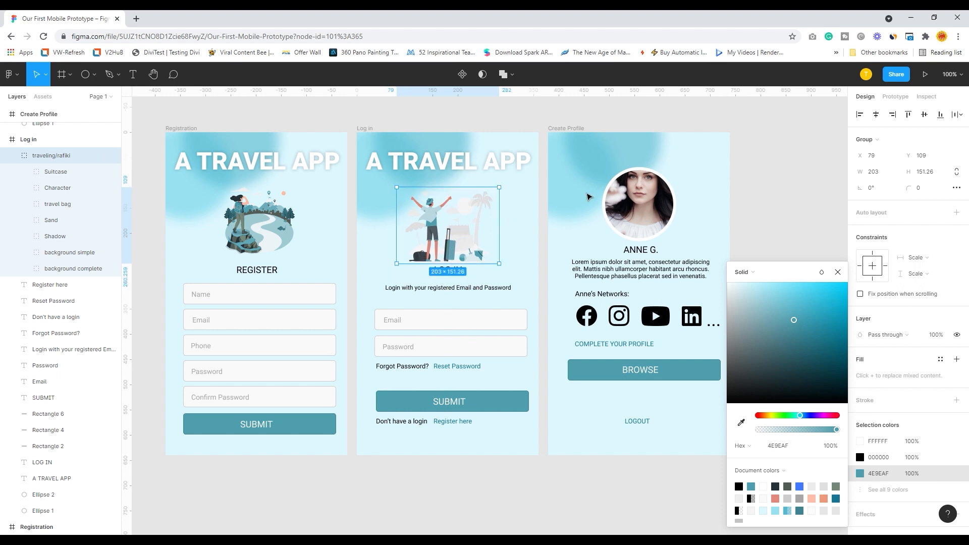
click(677, 112)
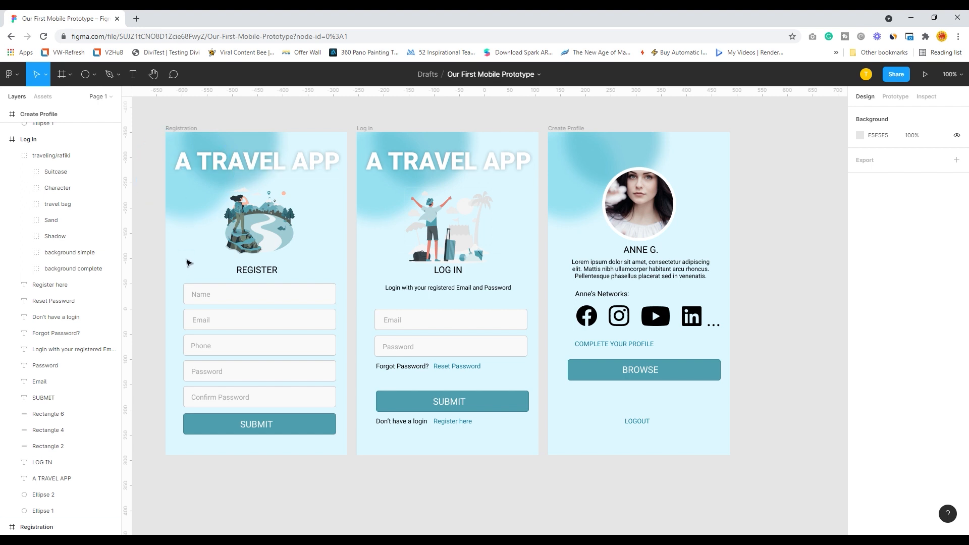
Step: Collapse the layer lists of the frames and select the Registration frame
click(4, 140)
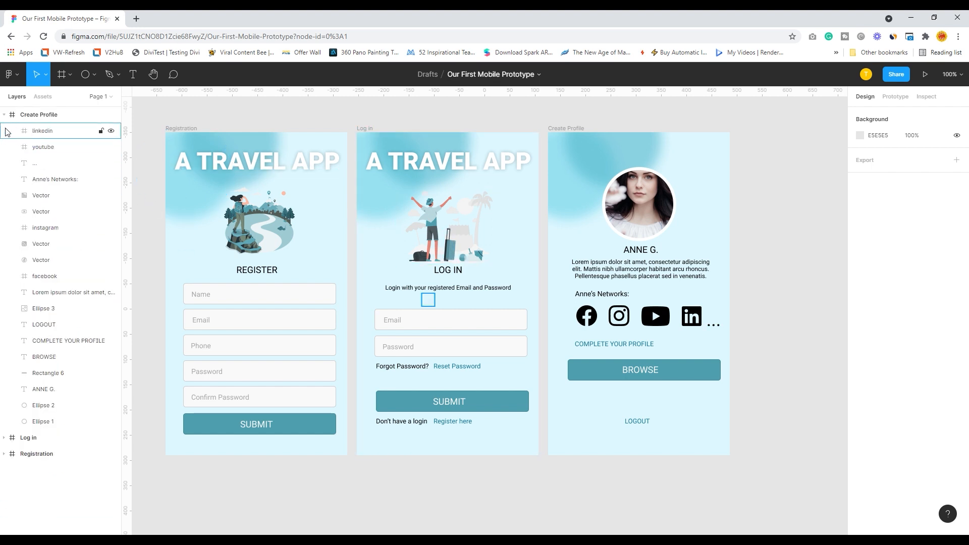
click(4, 115)
click(36, 148)
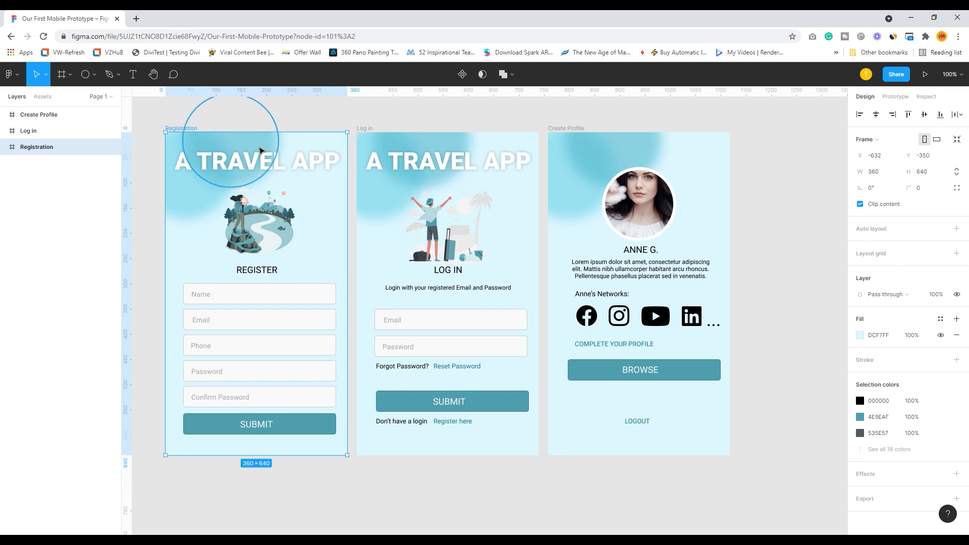
Step: Insert the wifi icon from the Font Awesome Icons plugin, searching for "wif"
right_click(187, 247)
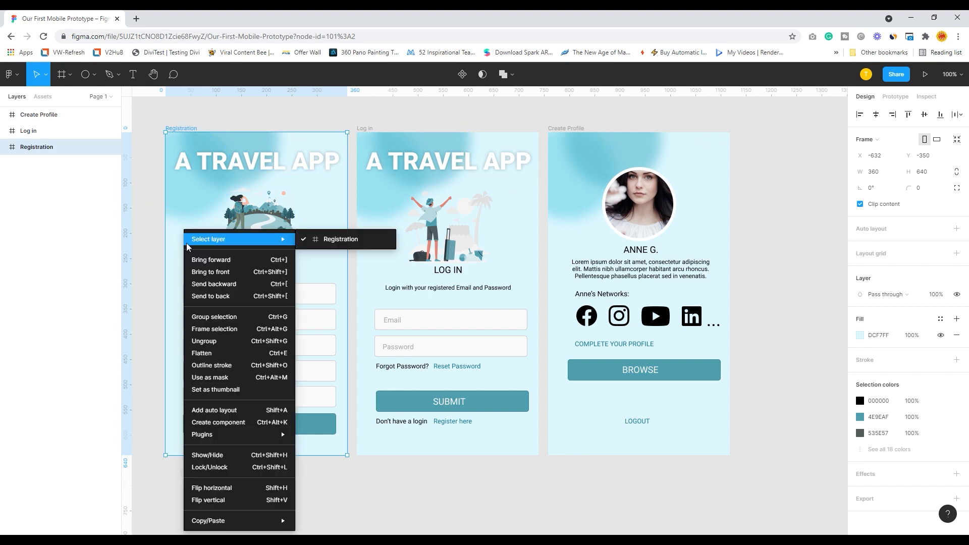
mouse_move(213, 436)
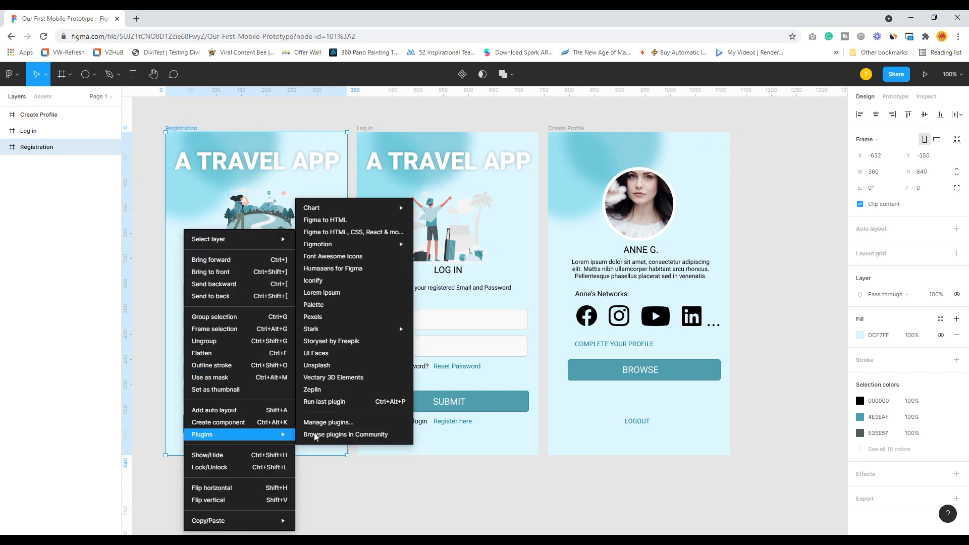
click(342, 260)
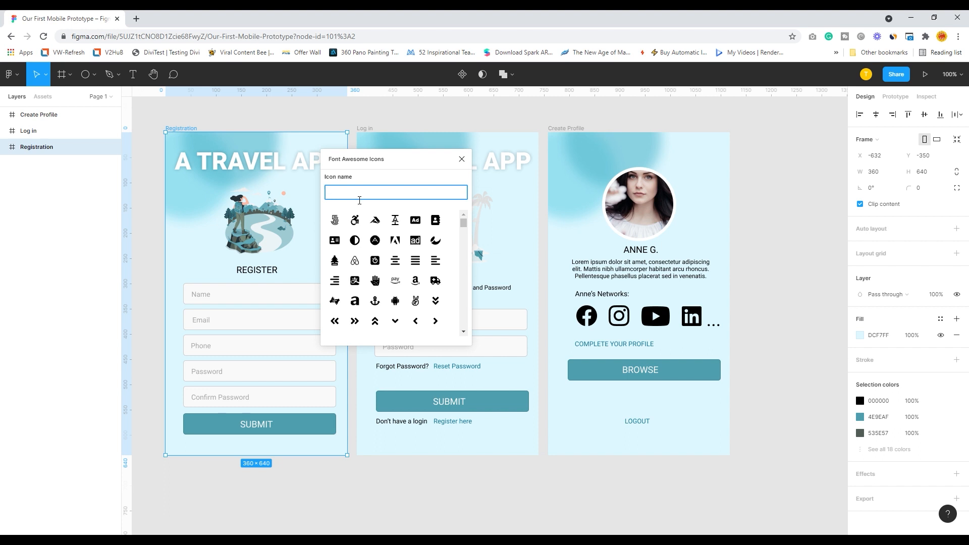
text(wif)
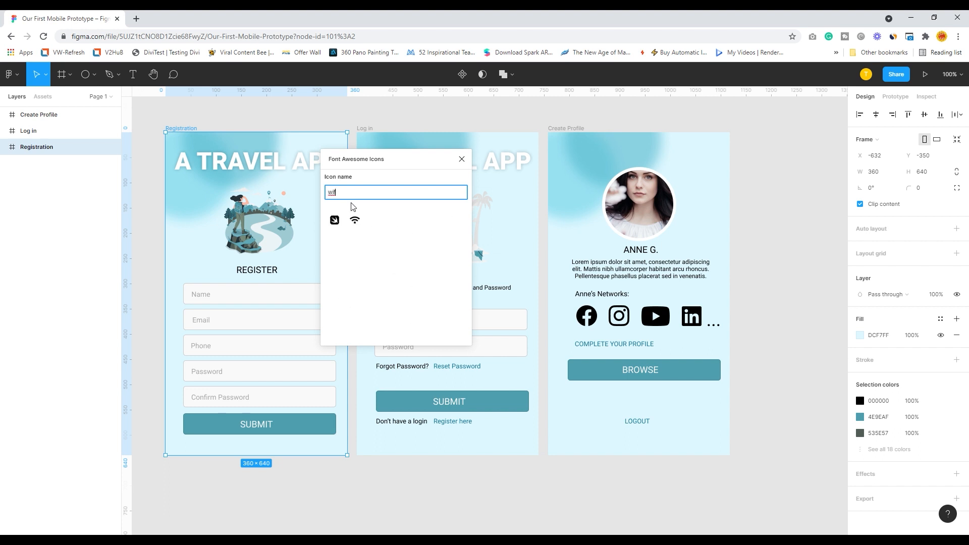
click(355, 221)
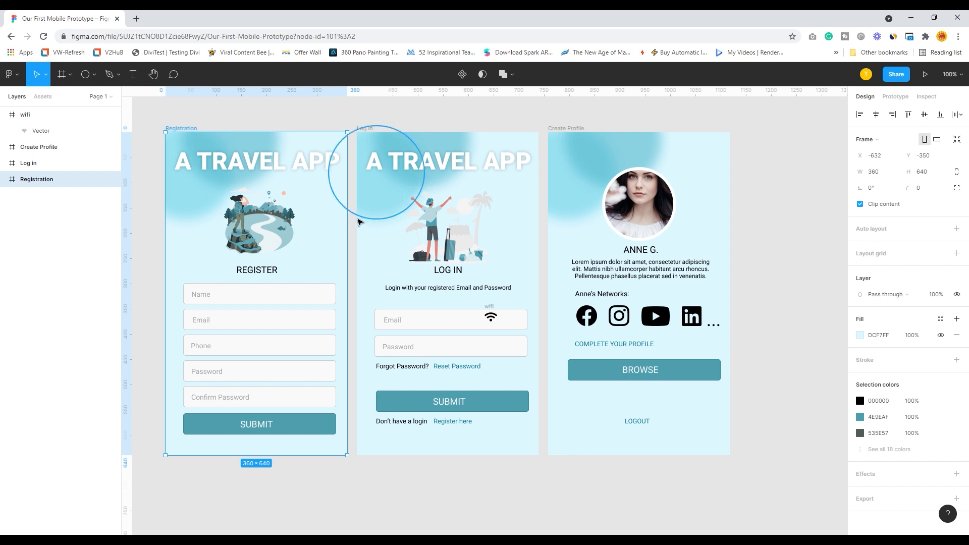
Step: Place the wifi icon above the title in the Registration frame at X 281, Y 7 and scale it to 17 × 12
click(492, 318)
drag(494, 326, 318, 148)
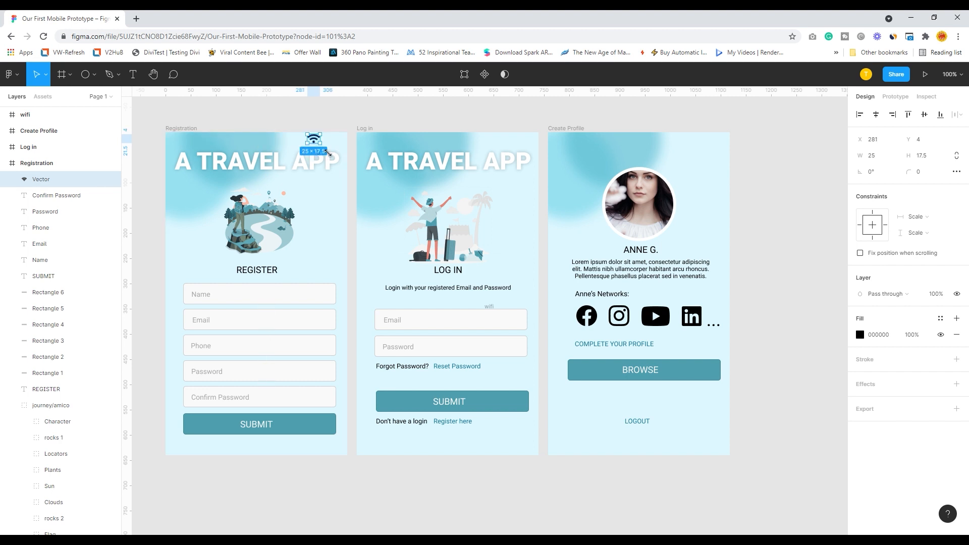
drag(327, 152, 323, 149)
click(327, 121)
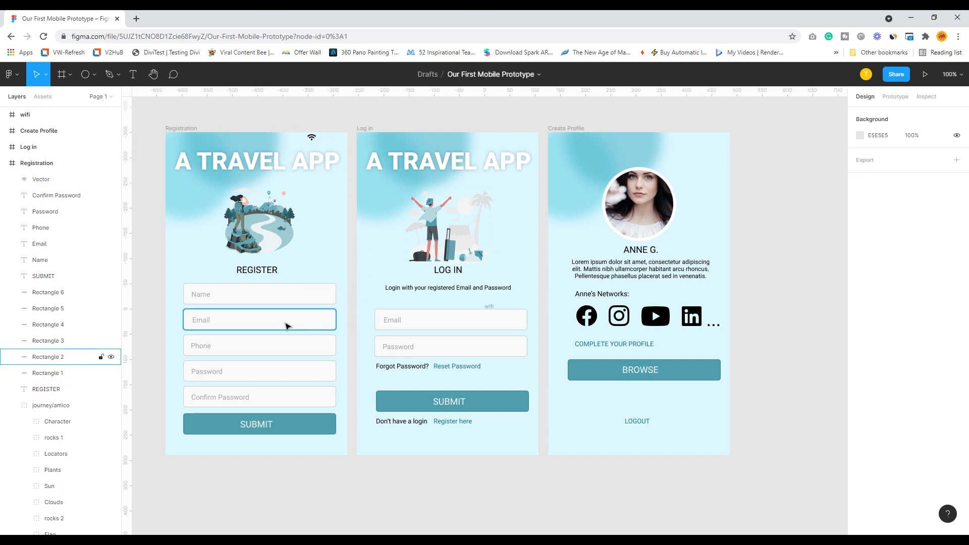
Step: Try nudging the wifi icon up and down along the upper edge of the Registration frame
scroll(298, 277, up, 2)
scroll(298, 278, up, 5)
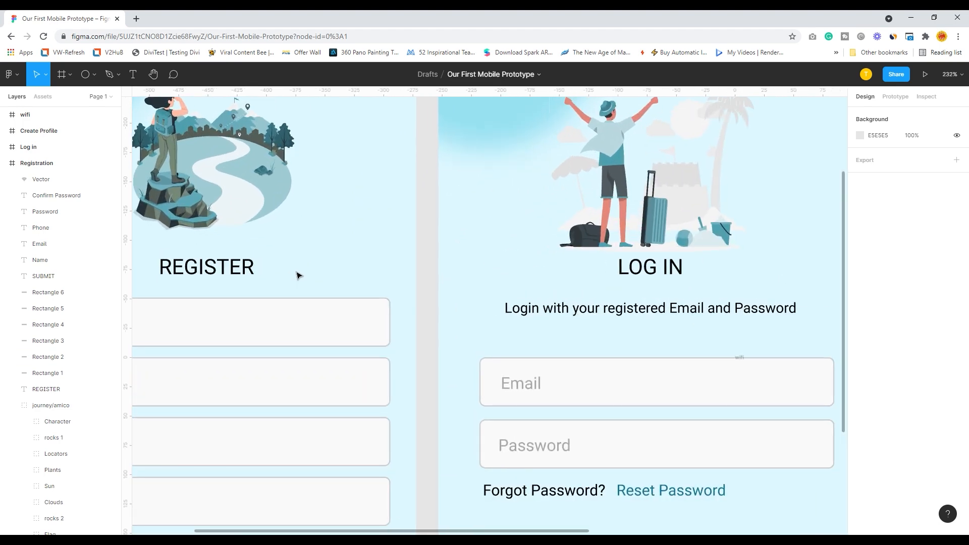
drag(431, 203, 591, 476)
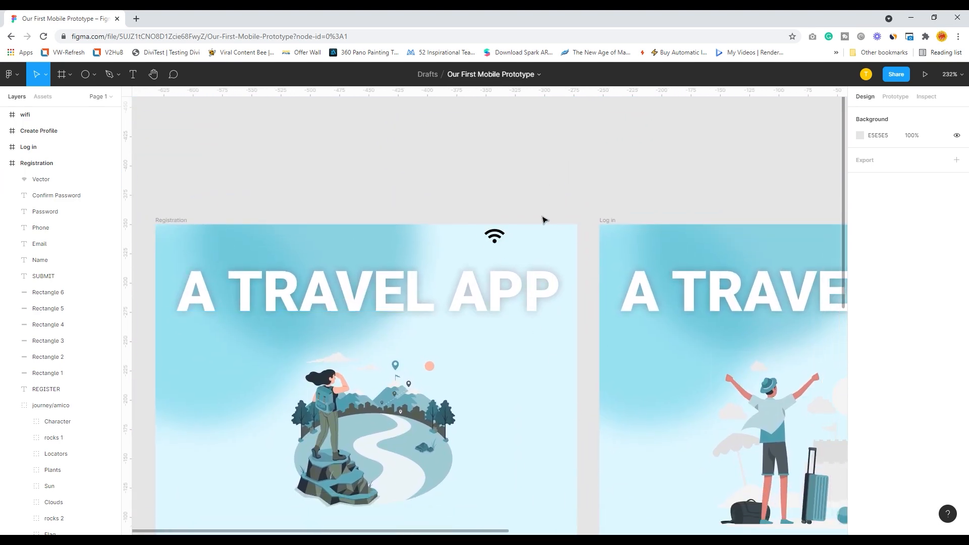
click(495, 240)
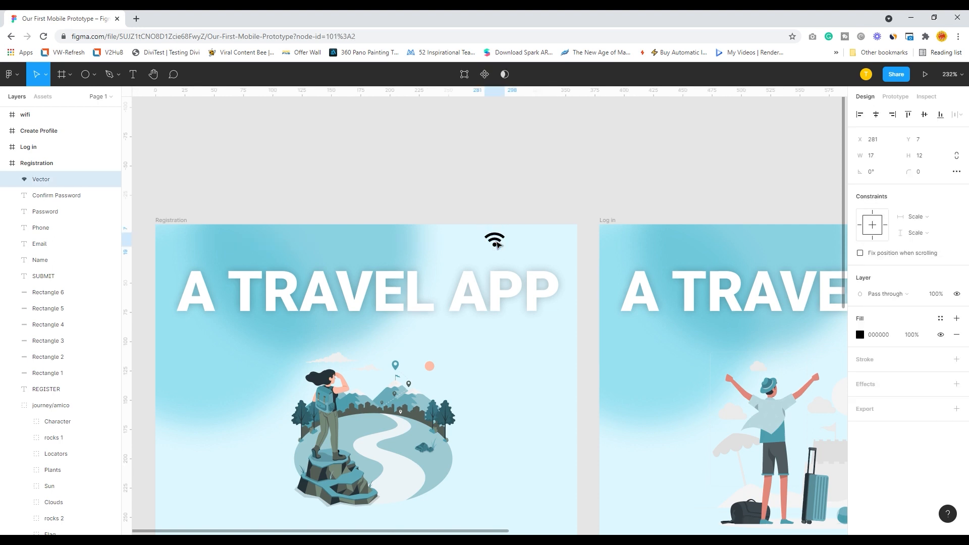
key(Up)
key(Up)
key(Up)
key(Down)
key(Down)
key(Down)
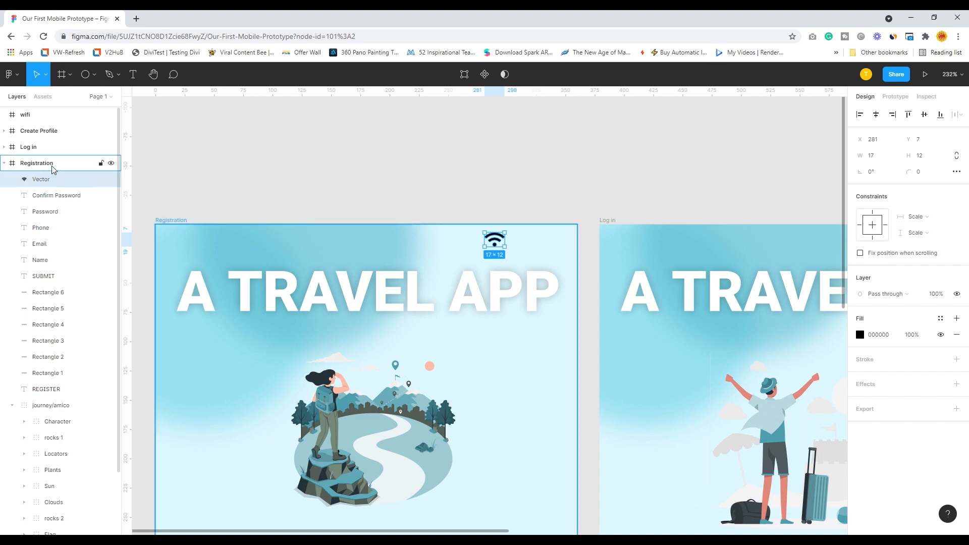
Step: Move the empty wifi frame layer into the Registration frame, directly above the wifi vector
drag(19, 118, 37, 179)
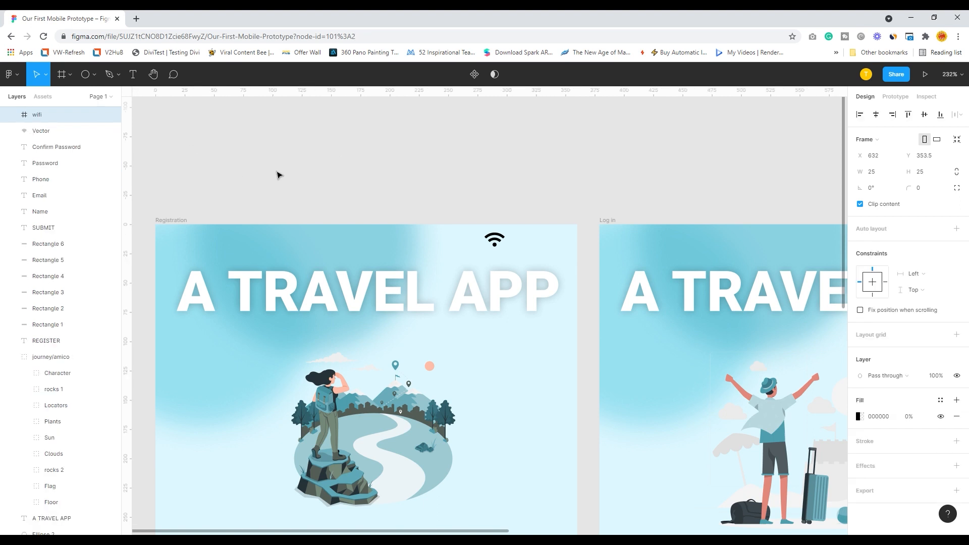
scroll(392, 147, up, 1)
scroll(27, 146, up, 2)
scroll(28, 146, up, 1)
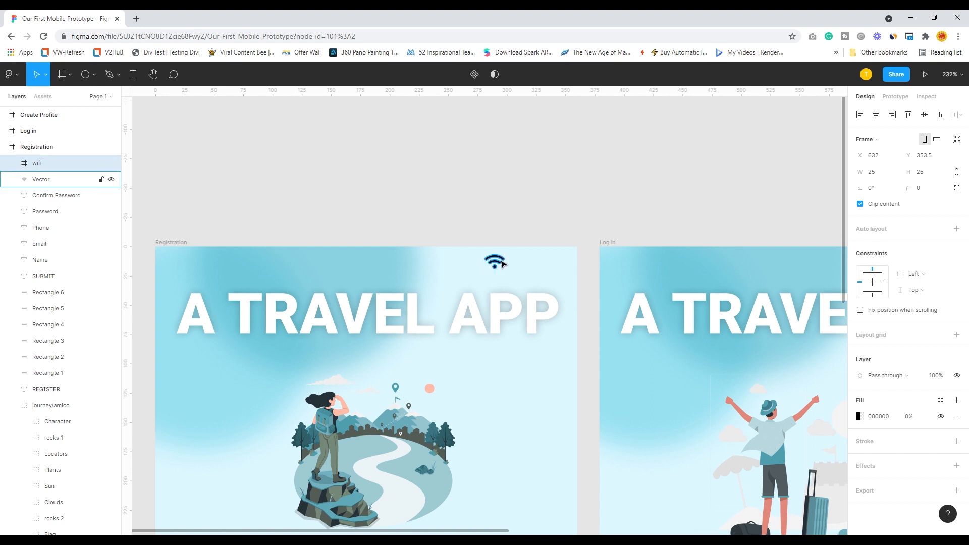
Step: Insert the signal bars icon from the Font Awesome Icons plugin, trying the search "networ" before "sign"
right_click(398, 198)
mouse_move(439, 228)
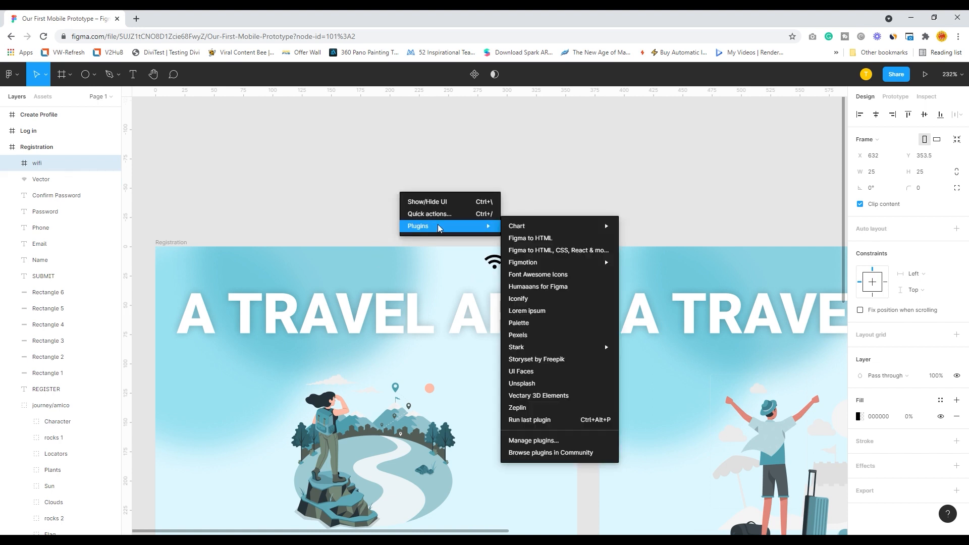
click(548, 281)
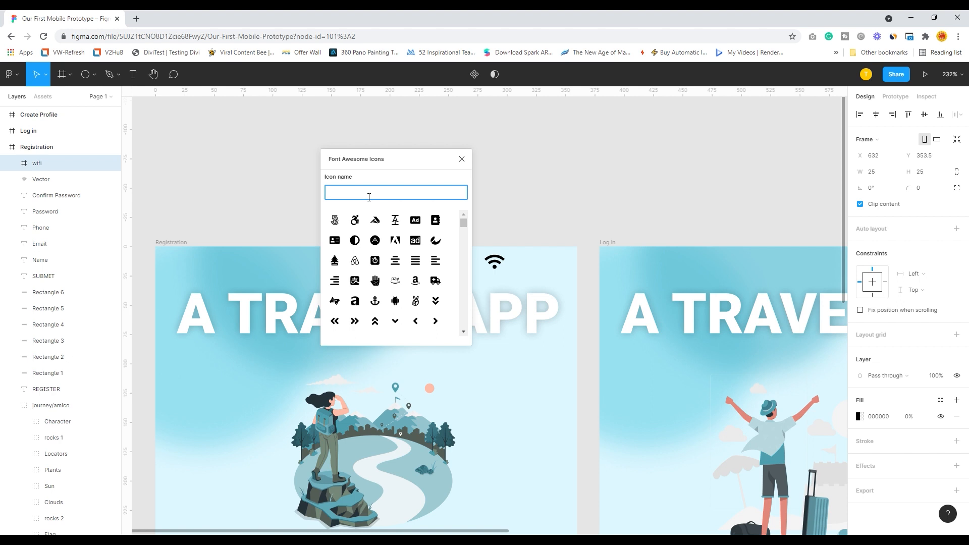
text(networ)
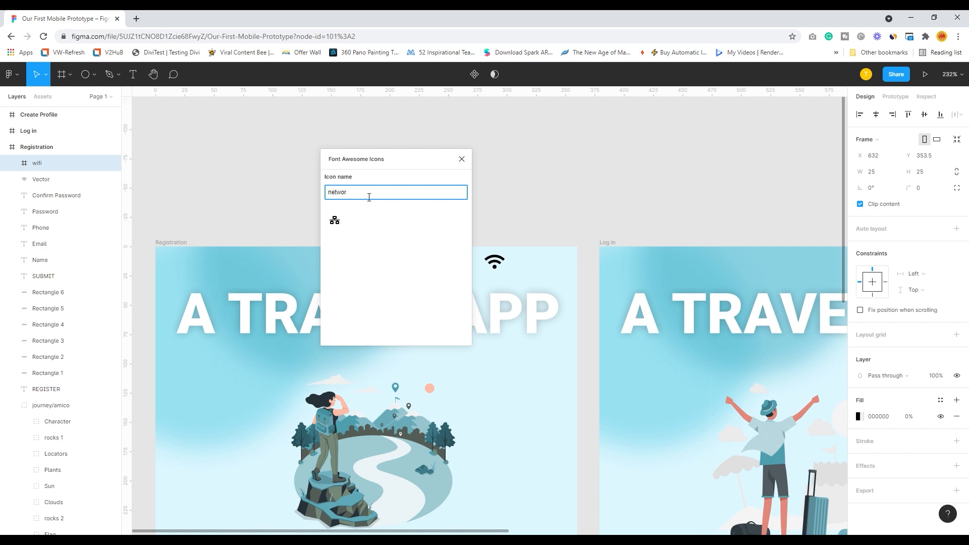
key(BackSpace)
key(BackSpace)
key(BackSpace)
key(BackSpace)
key(BackSpace)
text(sig)
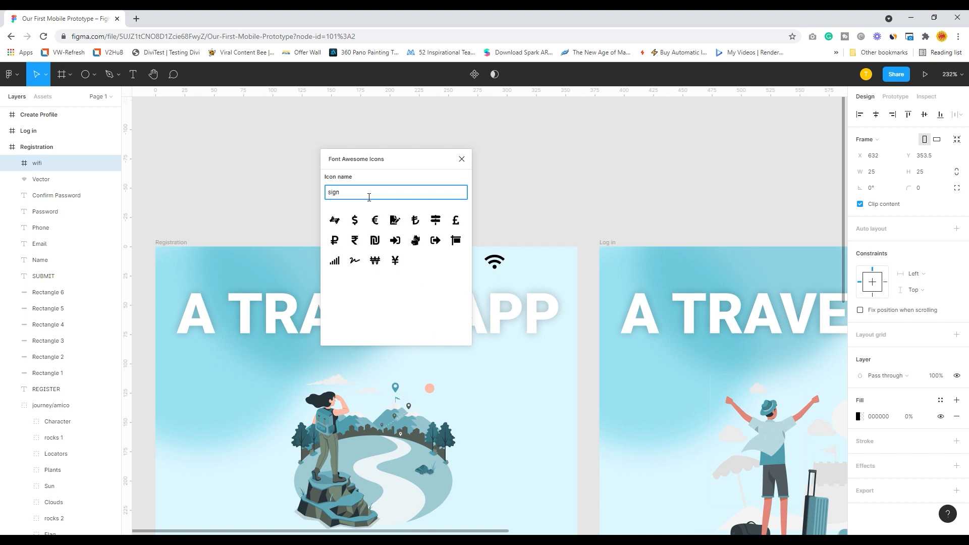
text(n)
click(335, 260)
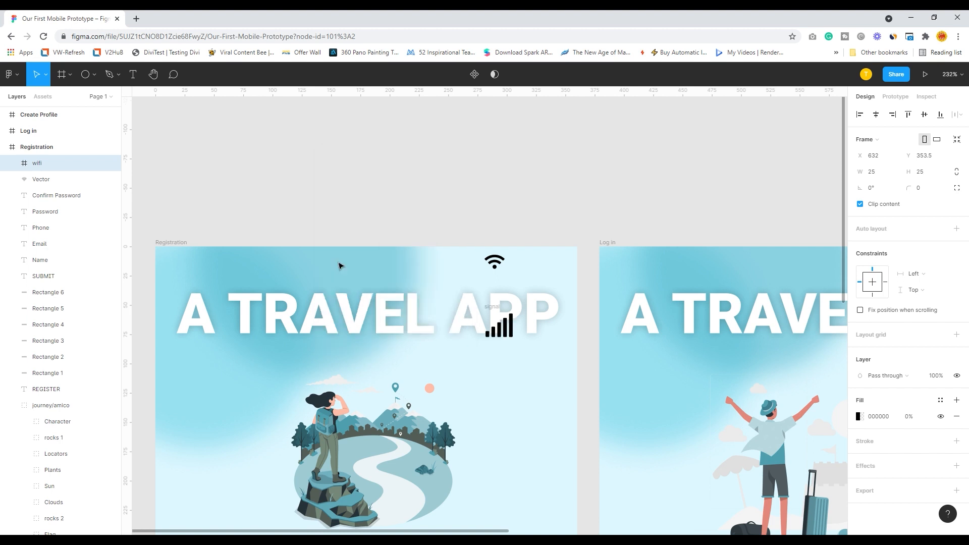
Step: Scale the signal icon to 12 × 10 and place it left of the wifi icon in the Registration frame at X 260, Y 8
click(509, 330)
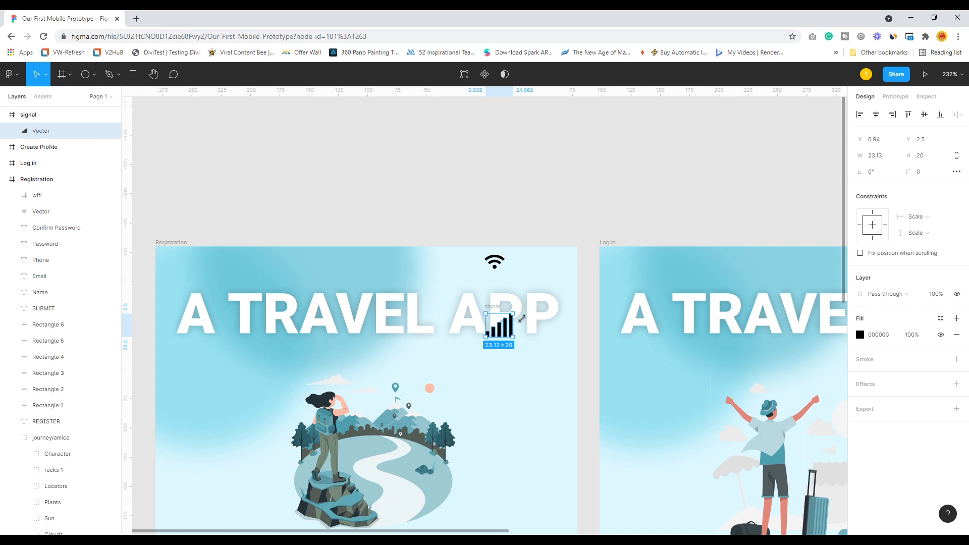
drag(520, 320, 475, 266)
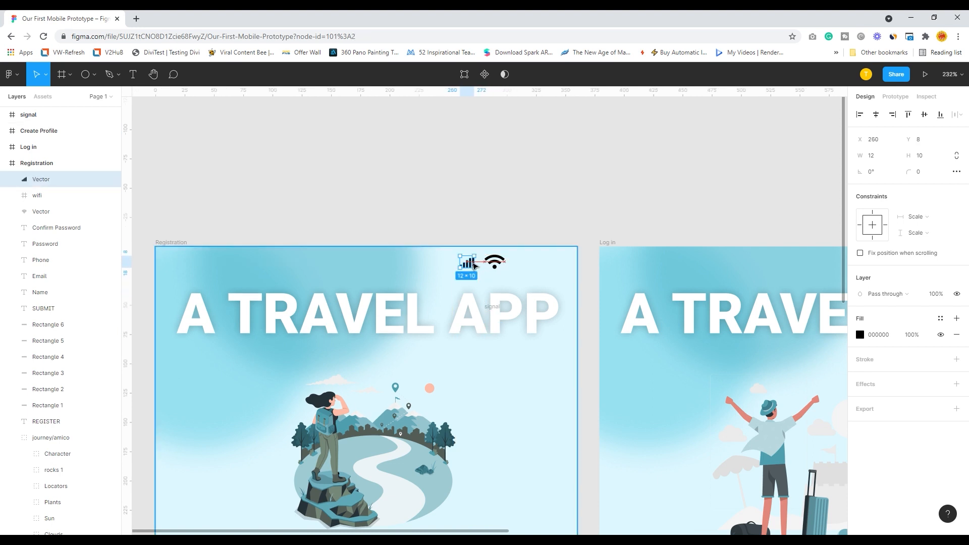
click(528, 201)
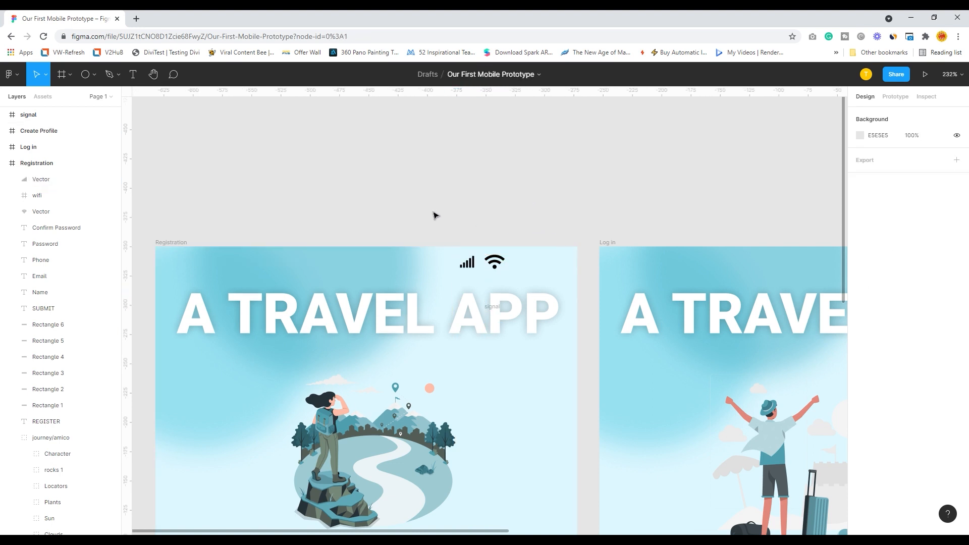
Step: Insert Font Awesome's battery-three-quarters icon, searching for "batt", and place it right of the wifi icon at X 311, Y 8, scaled to 22 × 11
right_click(325, 208)
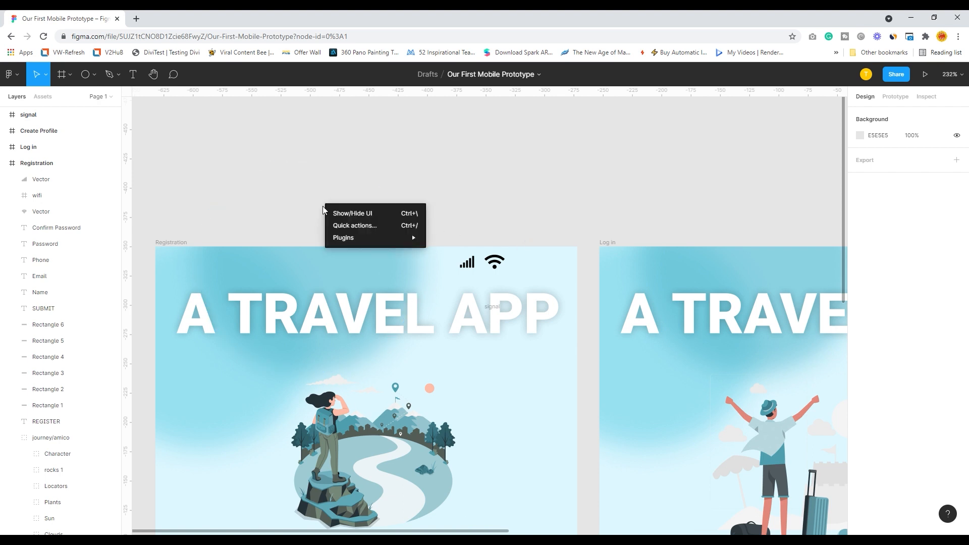
mouse_move(339, 238)
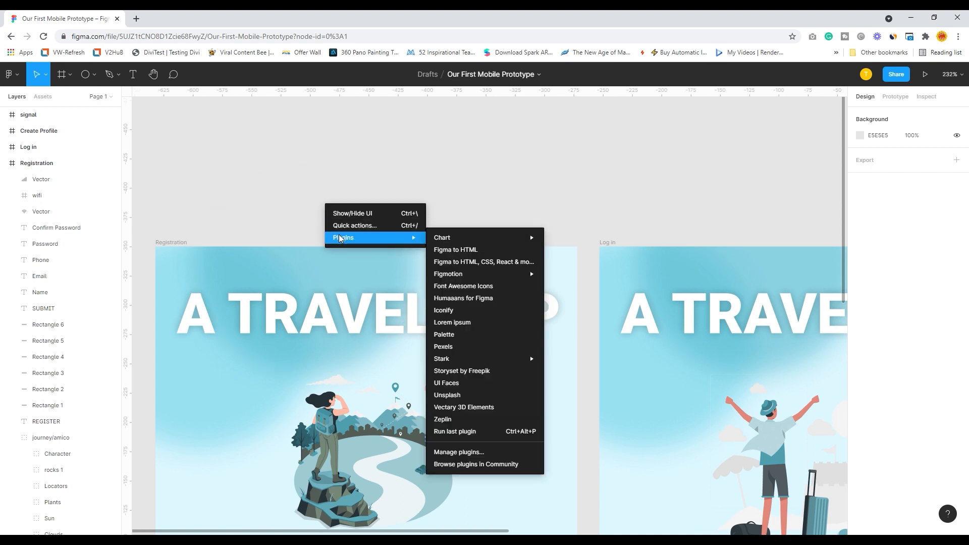
click(496, 289)
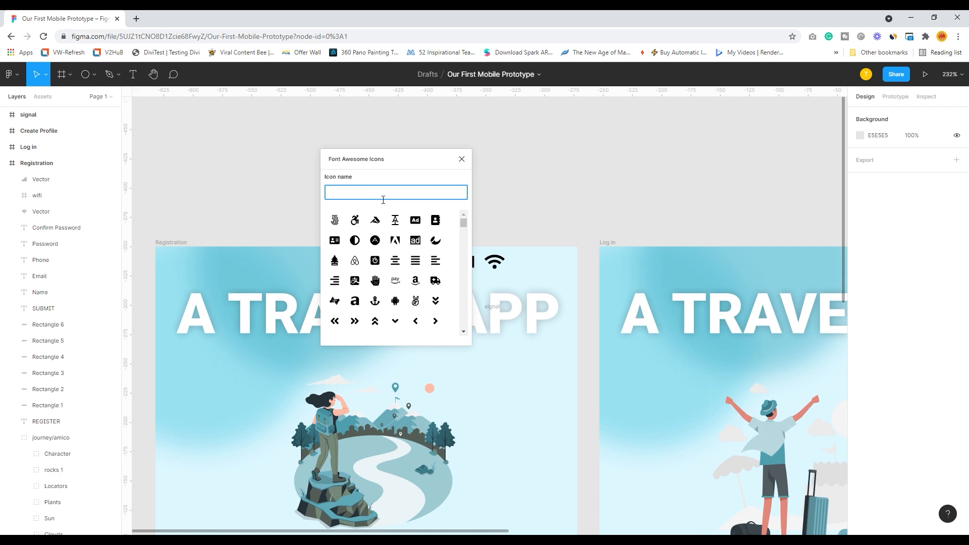
text(batt)
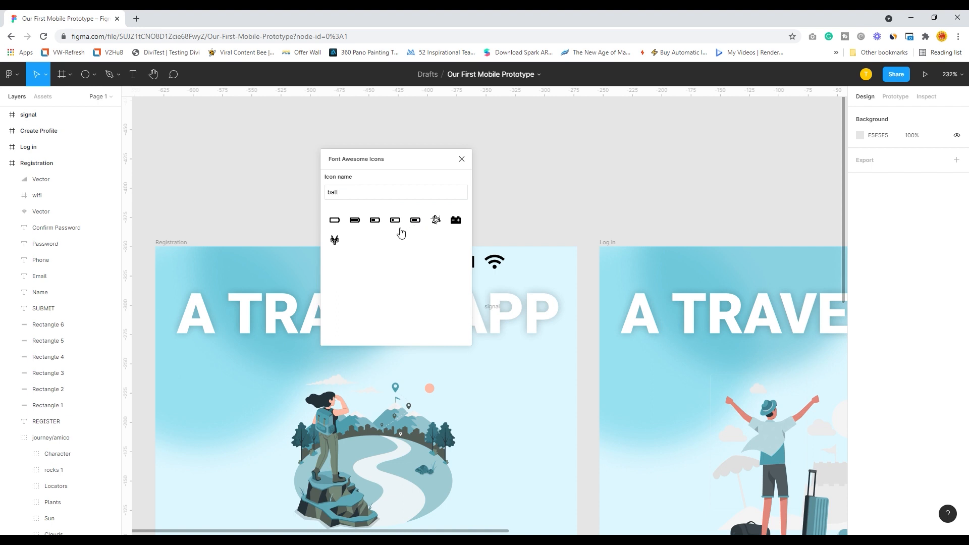
click(416, 221)
drag(498, 328, 536, 269)
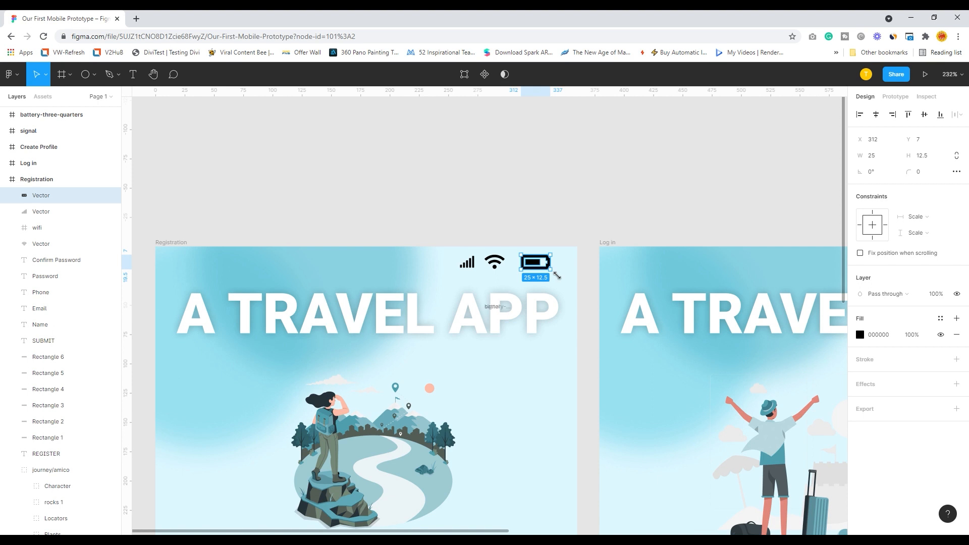
drag(556, 275, 535, 266)
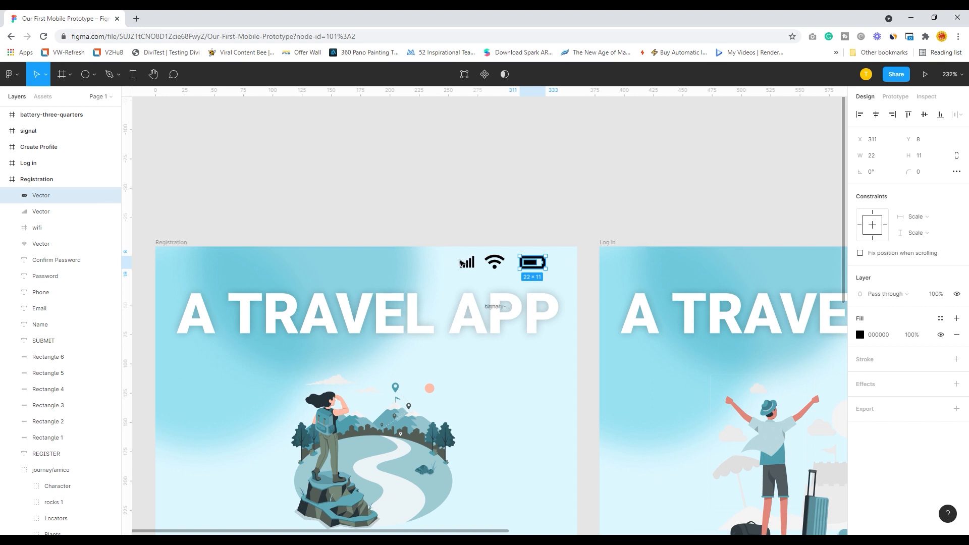
Step: Shift the signal, wifi and battery icons together closer to the Registration frame's right edge
shift+click(470, 269)
shift+click(495, 265)
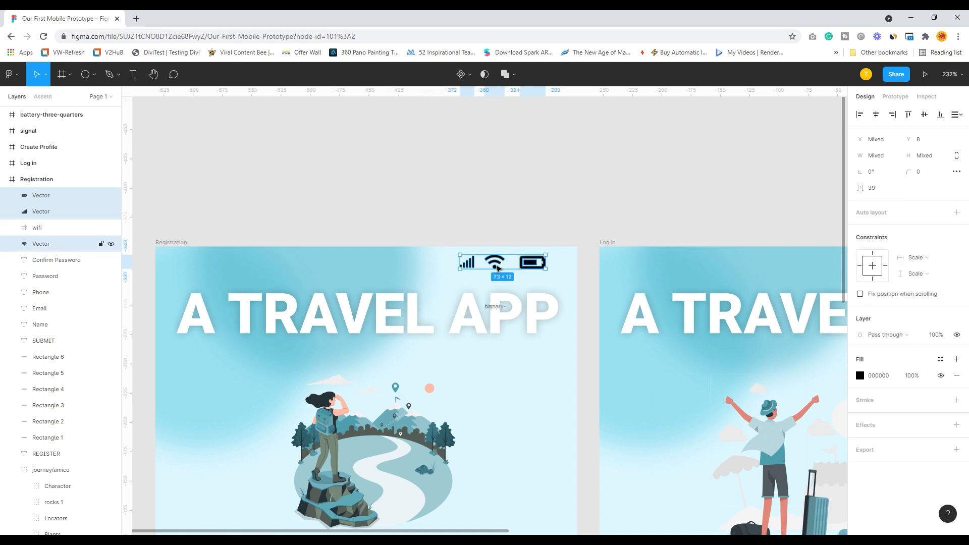
drag(497, 268, 510, 269)
click(479, 196)
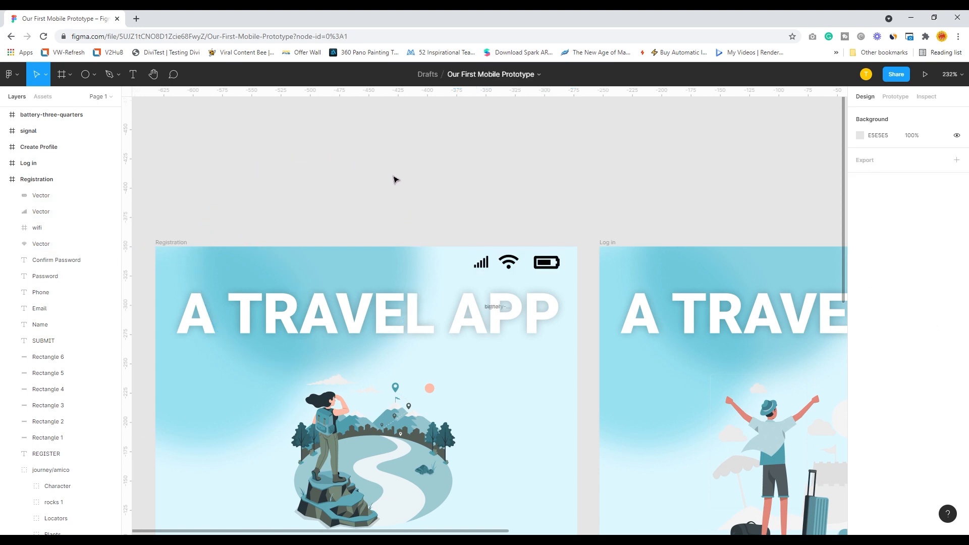
Step: Add the time text "2:00 PM" in the Registration frame's upper-left corner at X 7, Y 7
key(t)
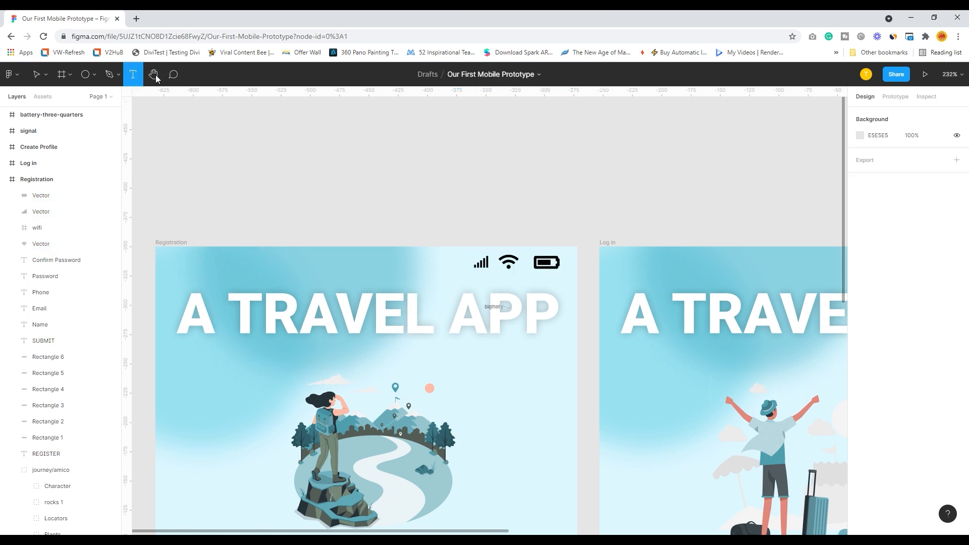
click(175, 271)
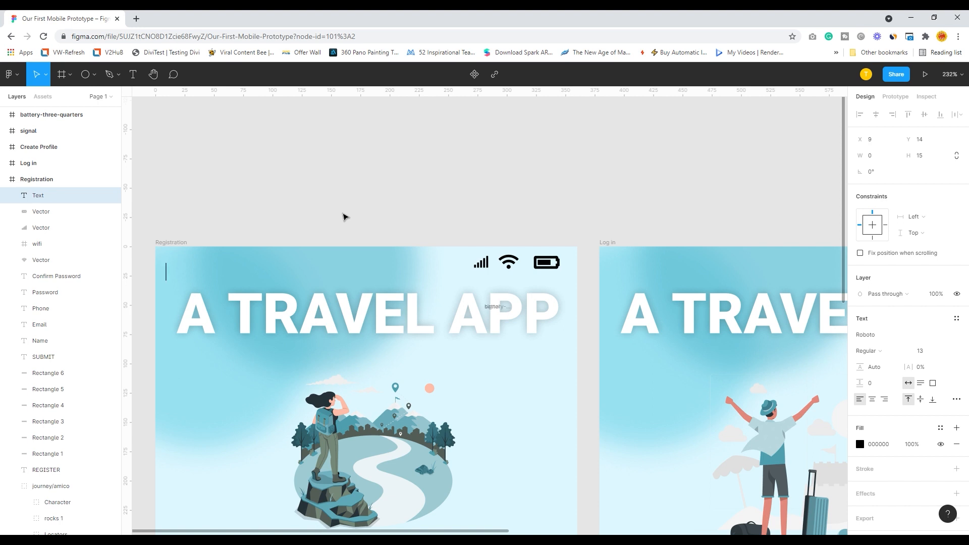
text(2:00)
key(Escape)
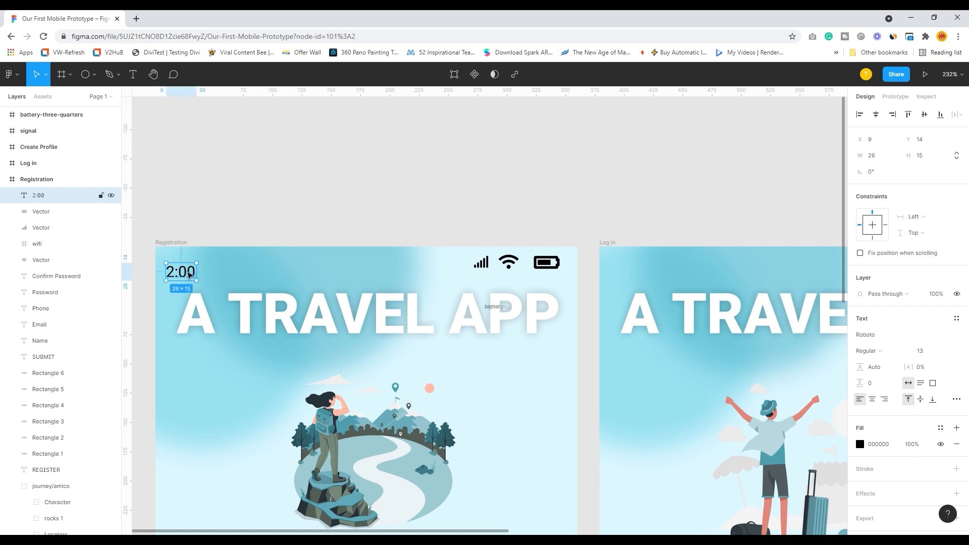
double_click(189, 274)
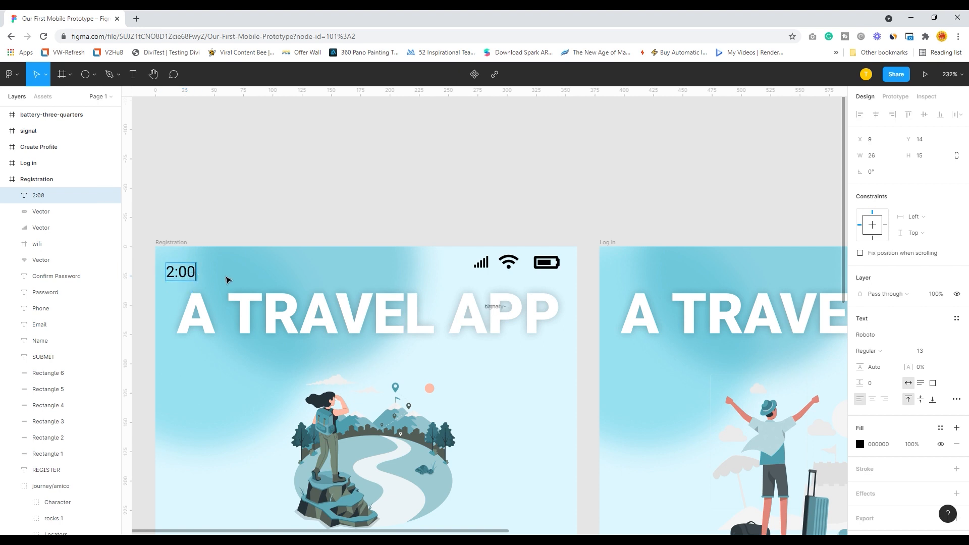
text(PM)
key(Escape)
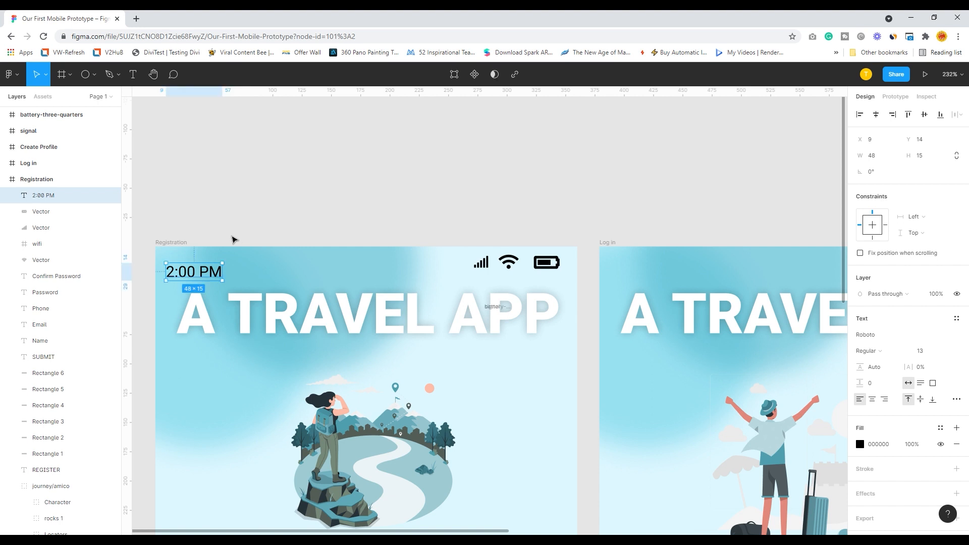
drag(208, 276, 211, 272)
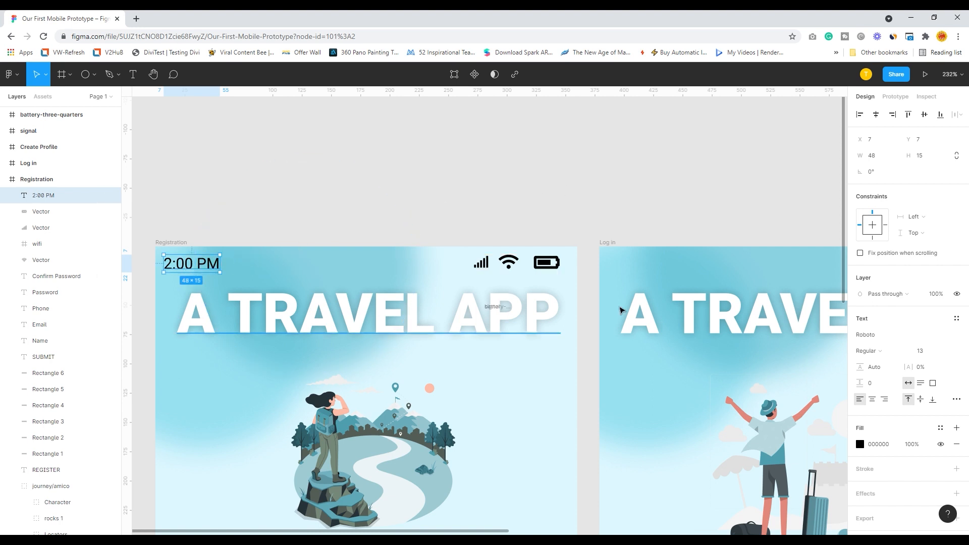
Step: Set the font size of the "2:00 PM" time text in the Registration frame to 12
click(945, 352)
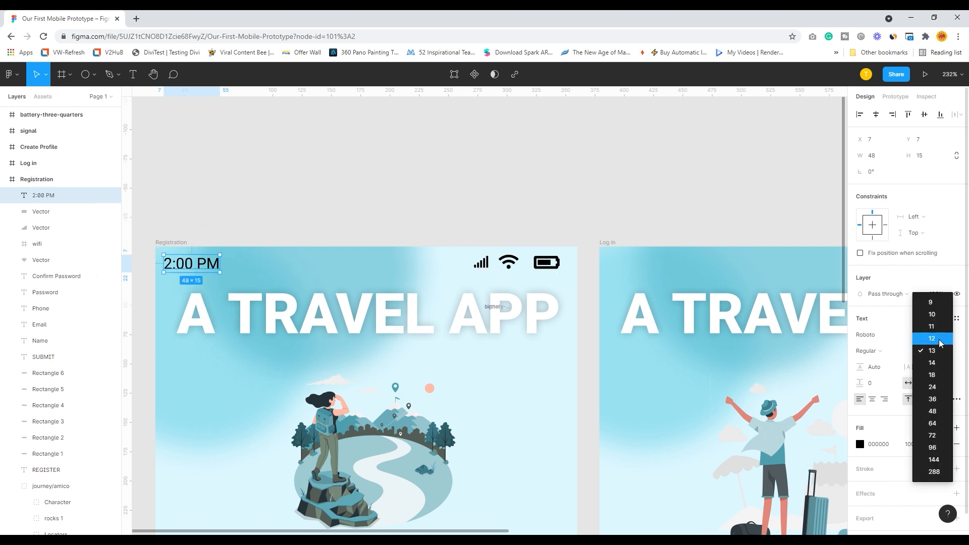
click(940, 344)
click(417, 201)
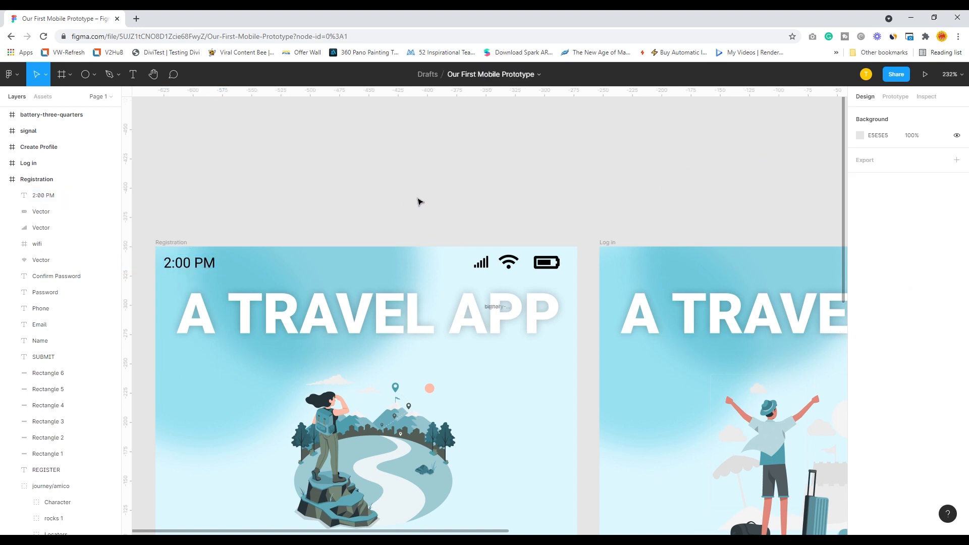
click(172, 264)
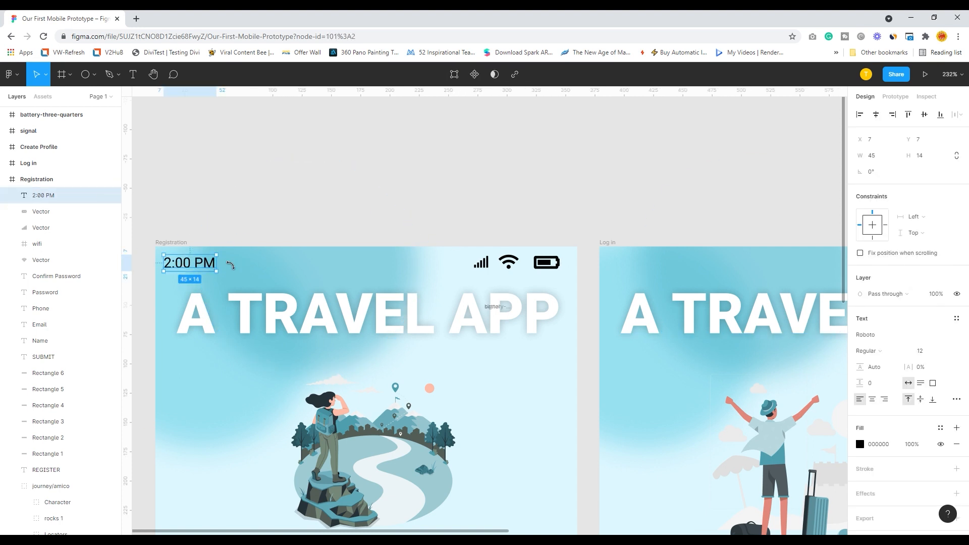
Step: Move the leftover battery-three-quarters and signal frames into the Registration frame's layers
click(53, 115)
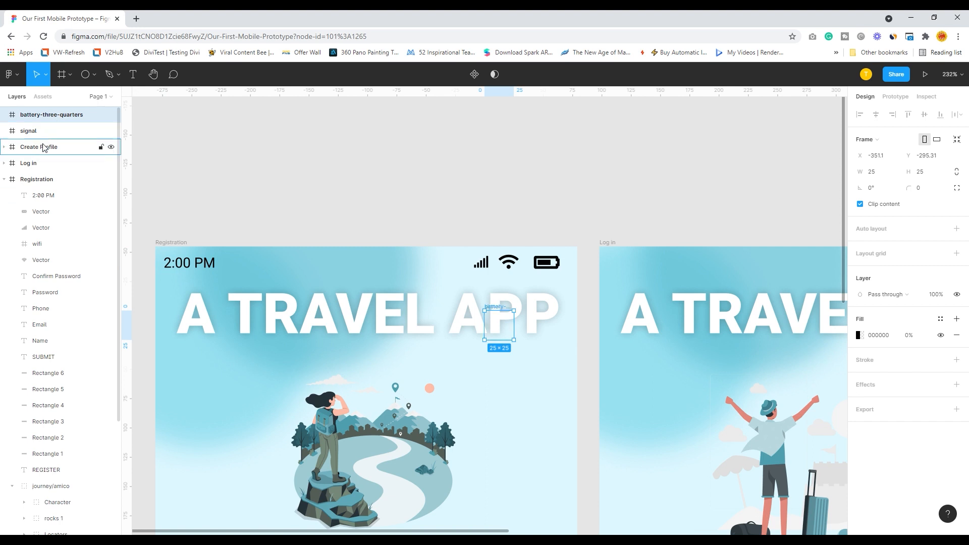
shift+click(41, 136)
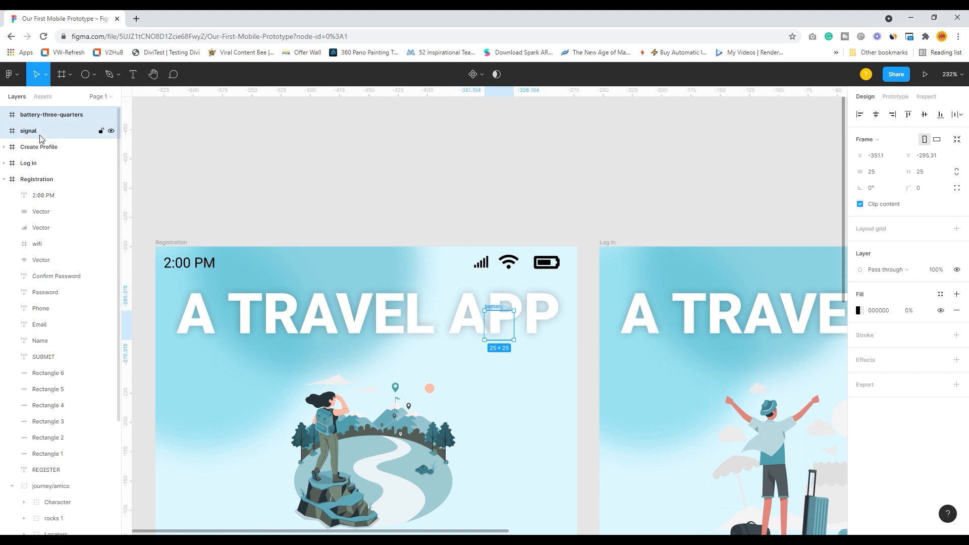
drag(40, 135, 71, 179)
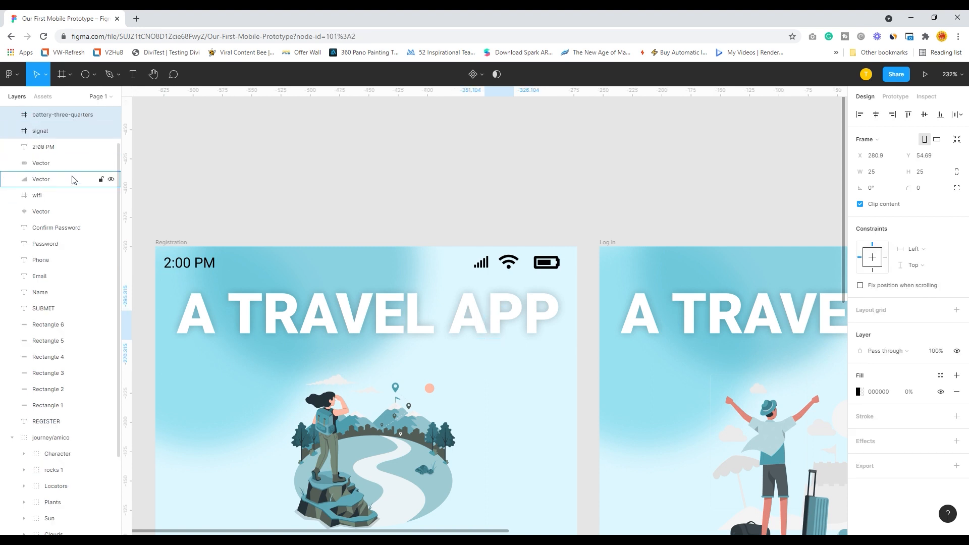
scroll(59, 126, up, 1)
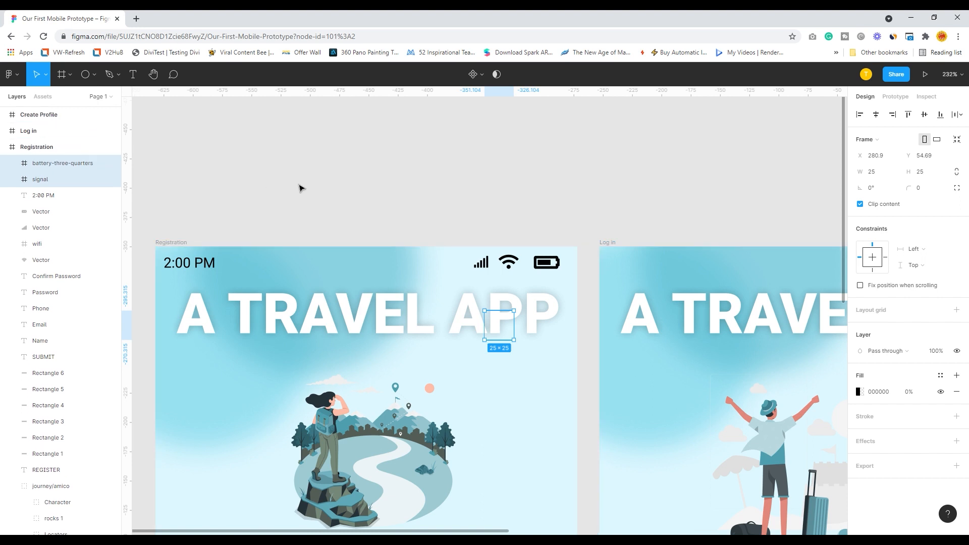
Step: Create one component from the Registration frame's time text and its signal, wifi and battery icons
click(203, 264)
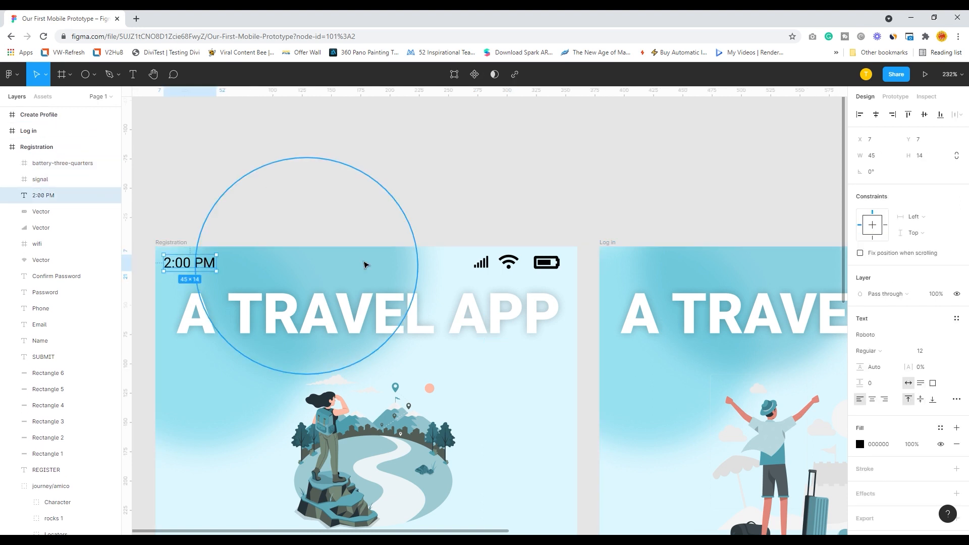
shift+click(484, 266)
shift+click(509, 264)
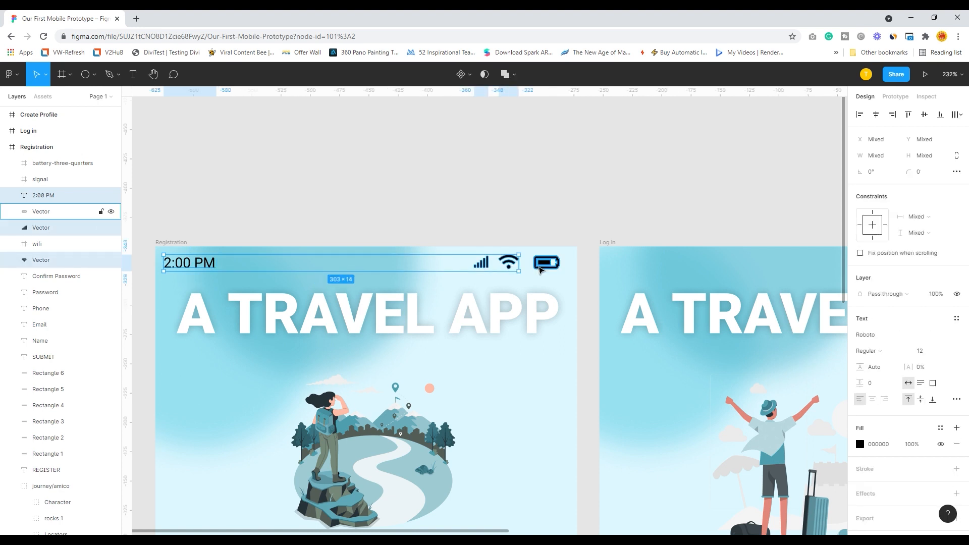
shift+click(551, 266)
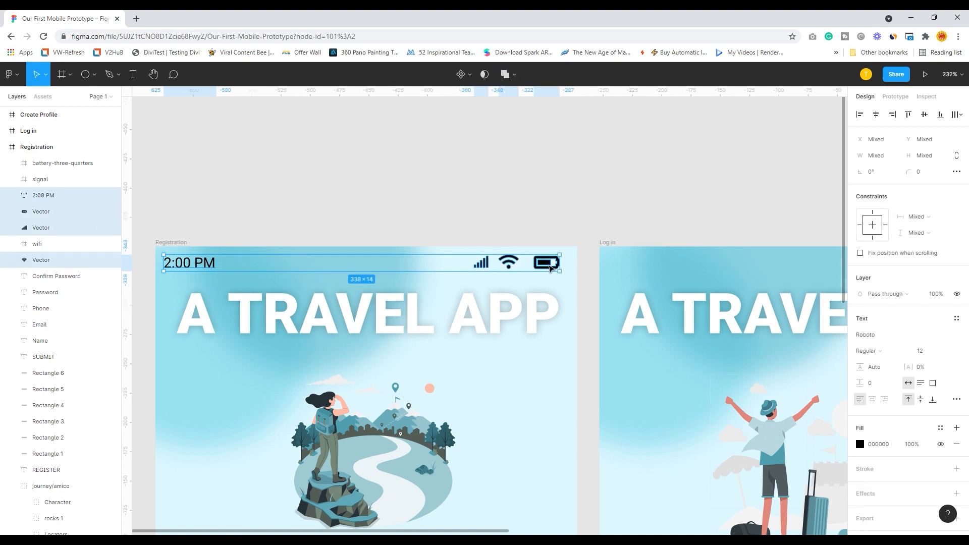
click(469, 76)
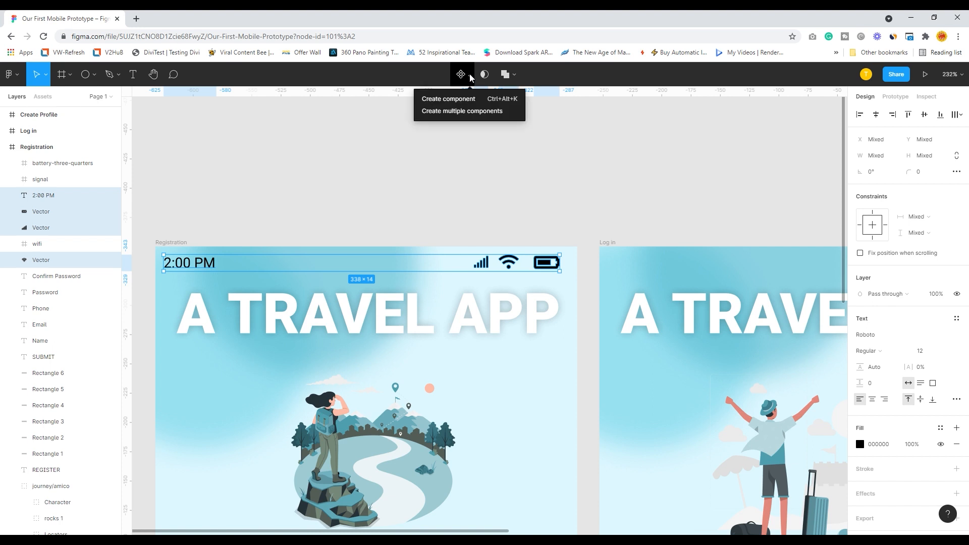
click(455, 100)
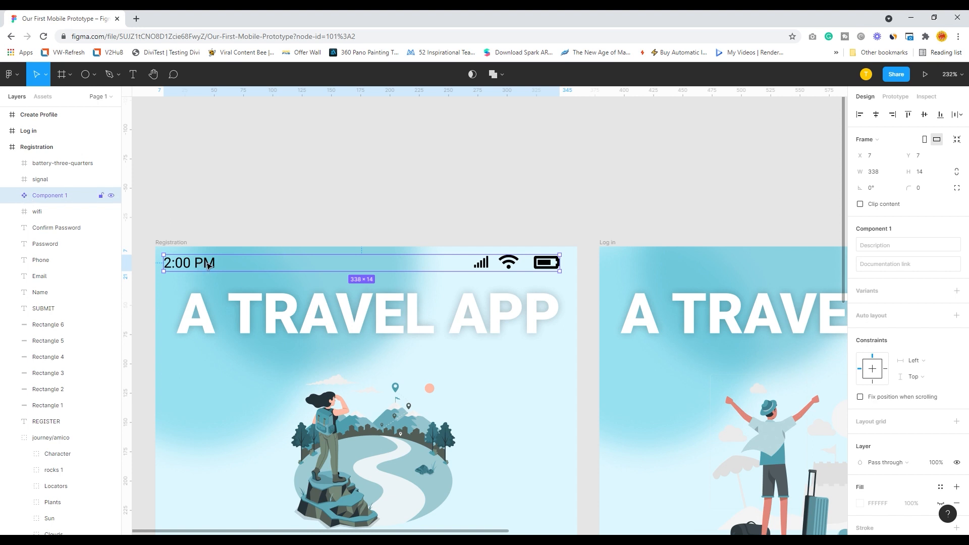
Step: Copy the status bar component into the Log in and Create Profile frames at X 7, Y 7 in each
drag(211, 266, 654, 268)
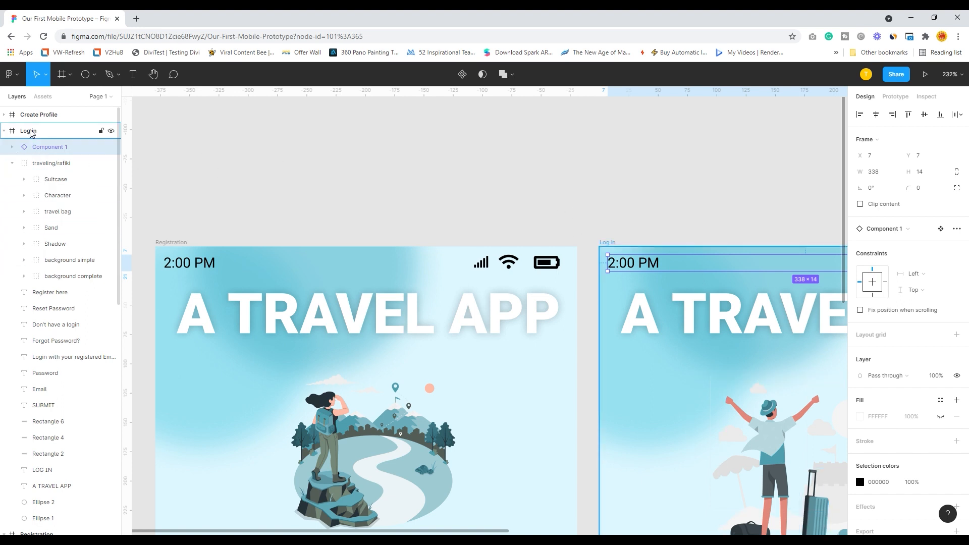
drag(656, 222, 158, 229)
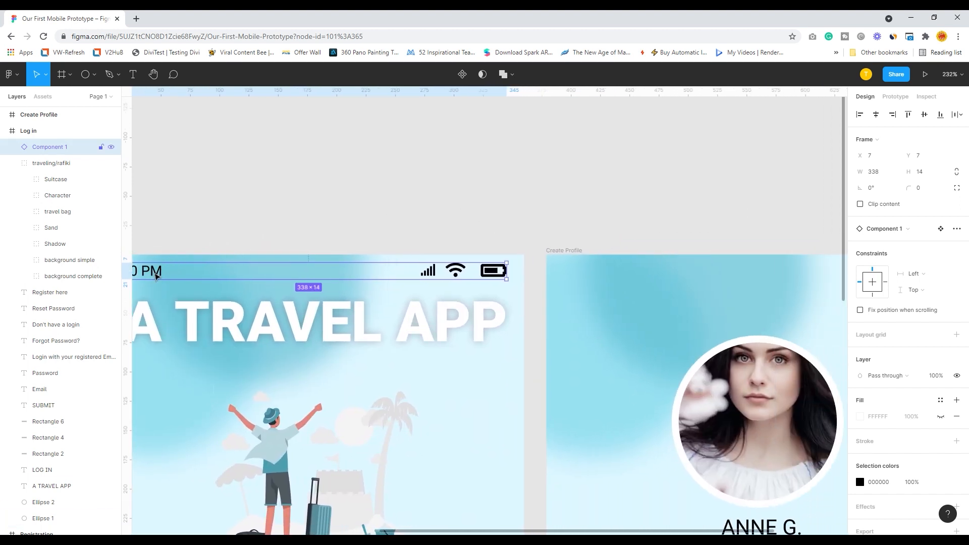
drag(156, 275, 601, 282)
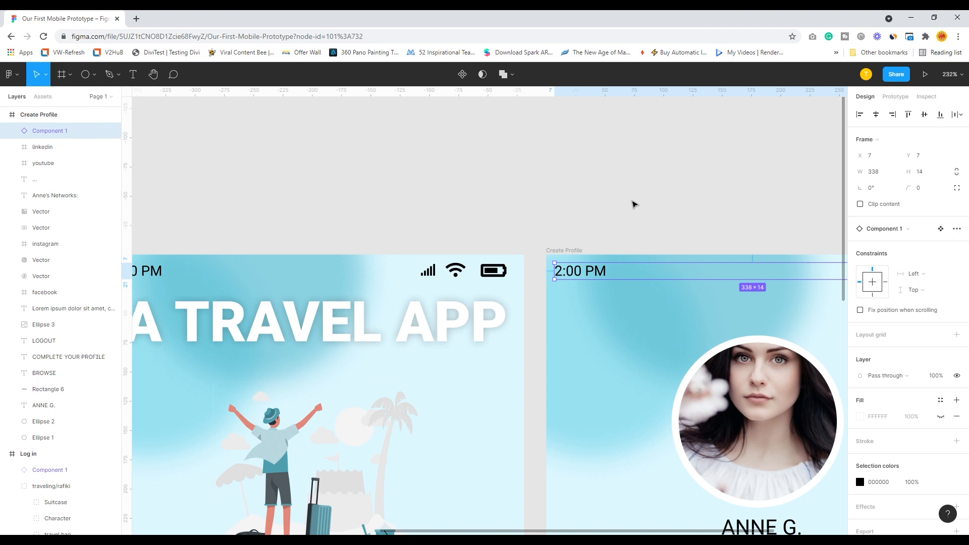
scroll(634, 204, up, 1)
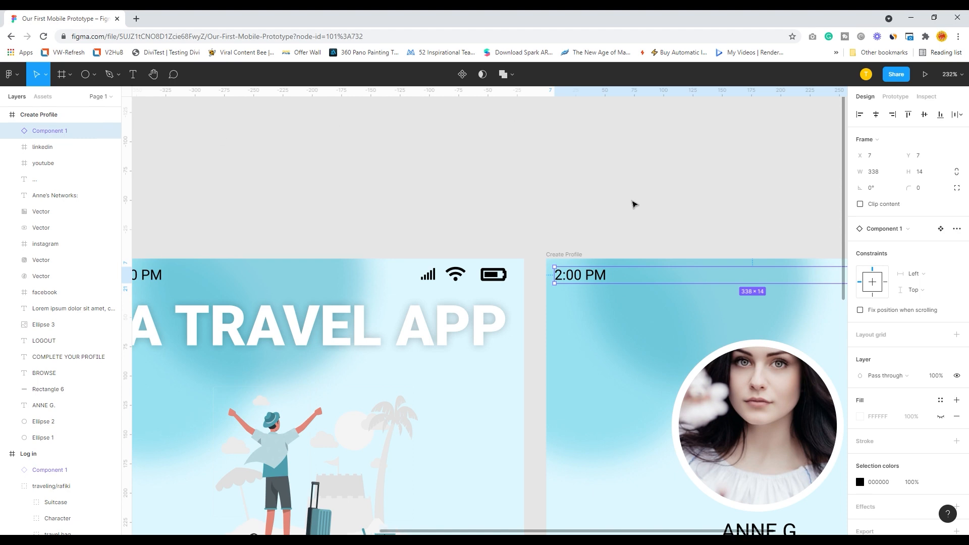
key(shift+1)
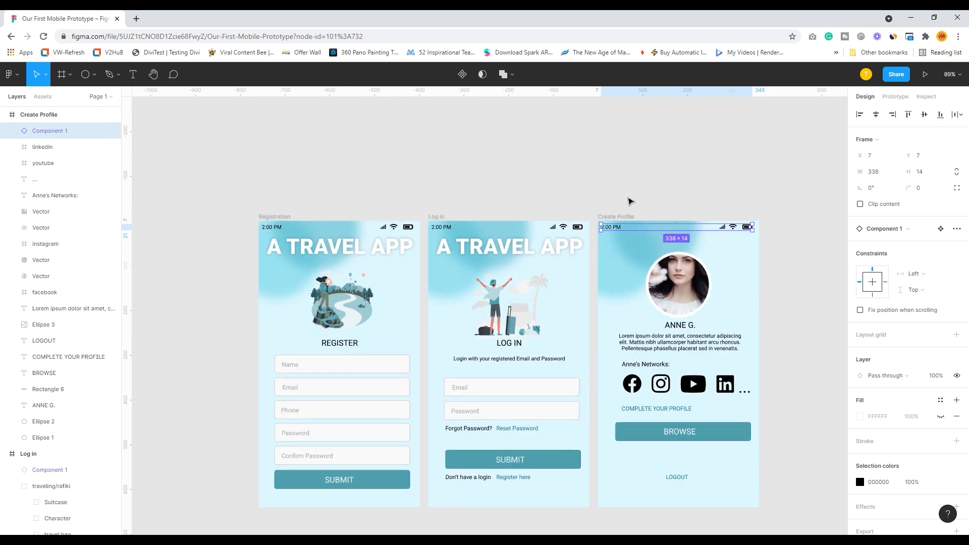
click(647, 176)
Step: Duplicate the Create Profile frame and place the copy to its right at X 505, Y -350, keeping the 19 px gap
scroll(792, 325, down, 4)
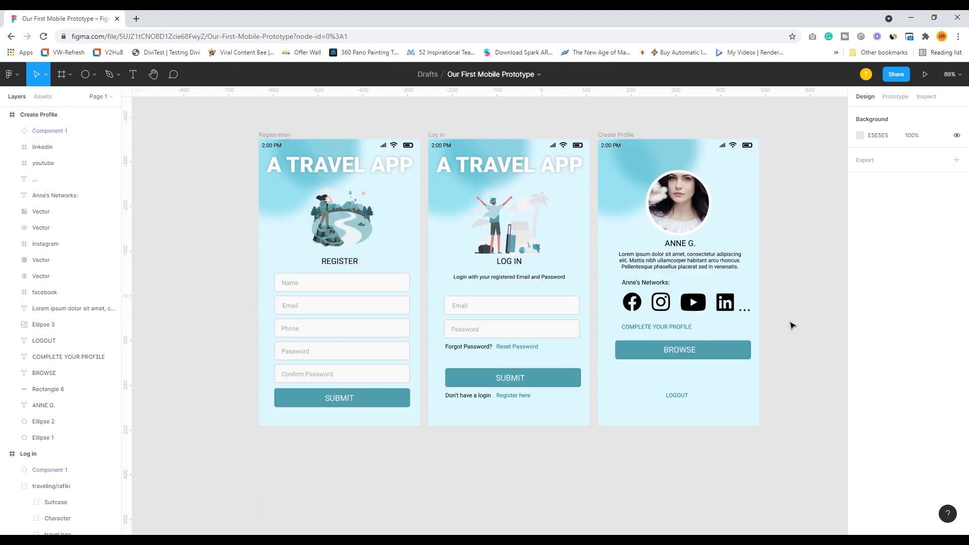
scroll(792, 326, up, 1)
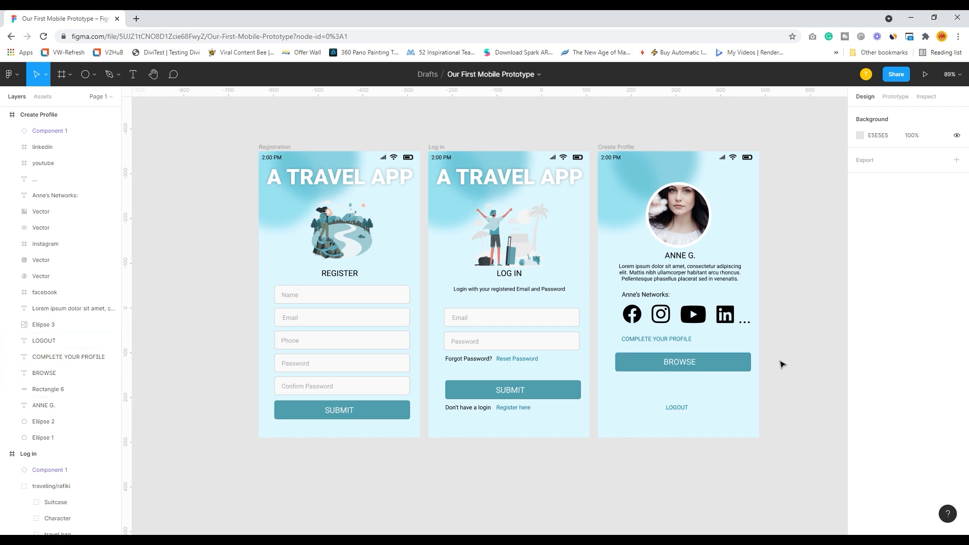
drag(771, 315, 655, 357)
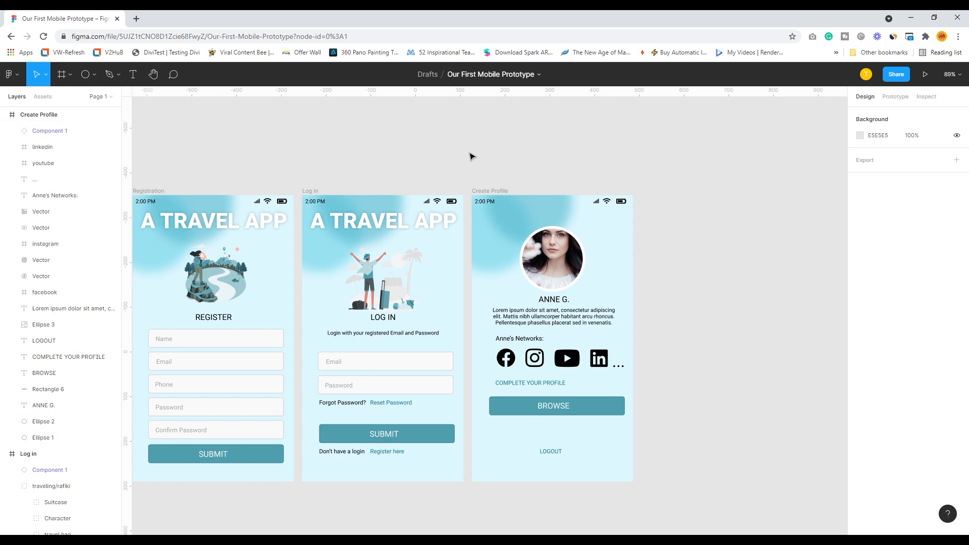
drag(468, 153, 636, 508)
click(705, 484)
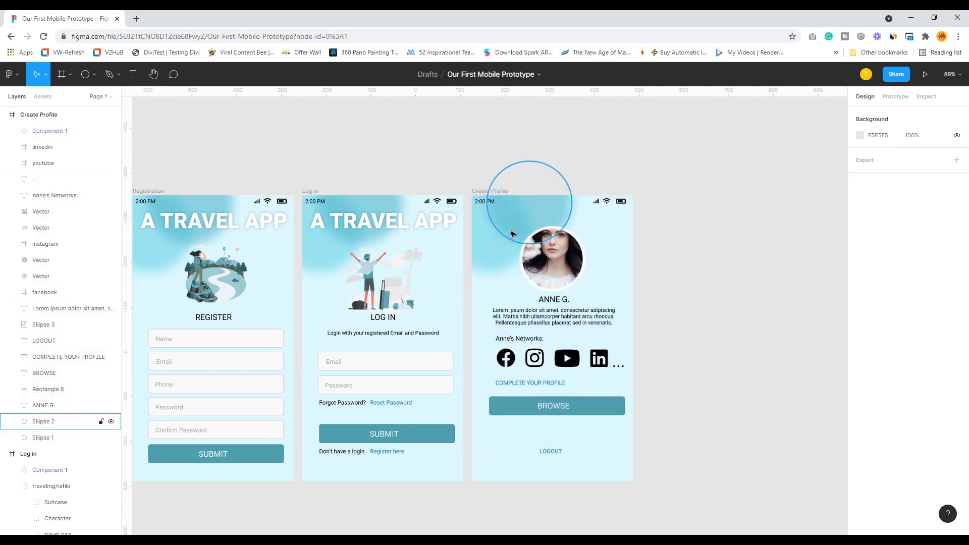
click(485, 192)
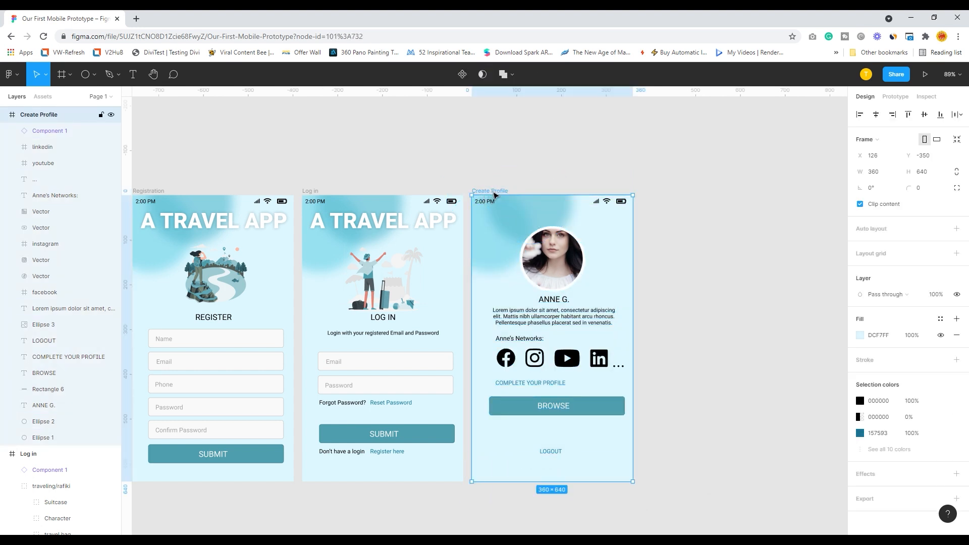
drag(494, 195, 666, 204)
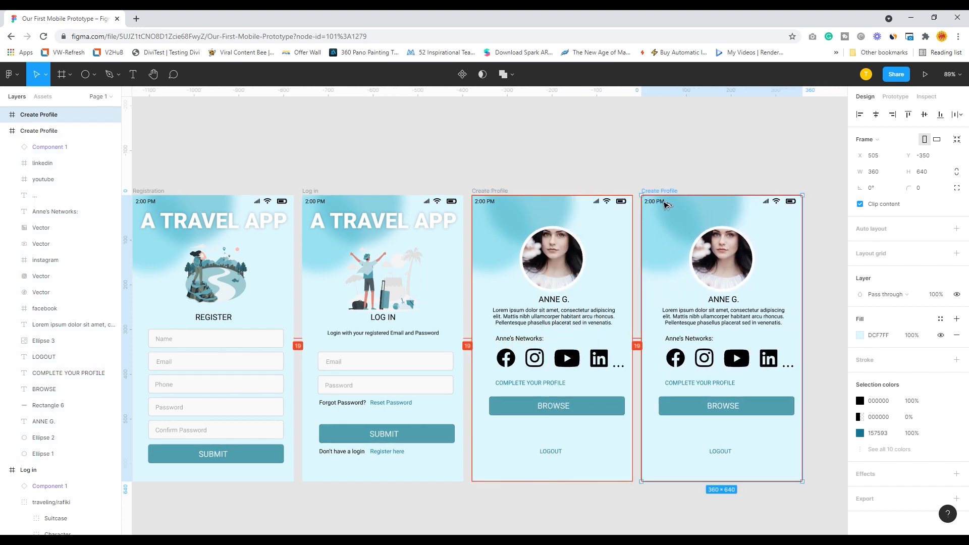
click(686, 139)
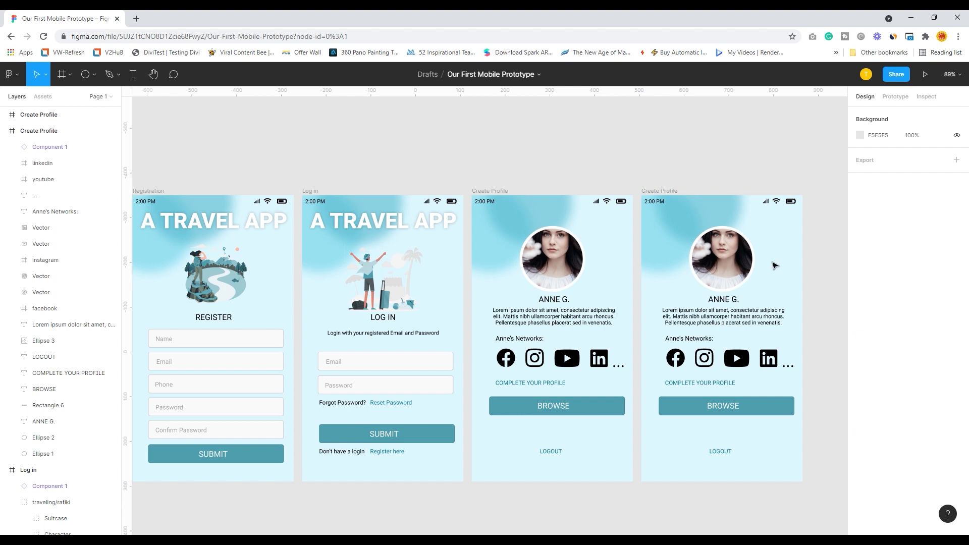
Step: Delete the profile picture, profile name, lorem ipsum bio and networks heading from the duplicated Create Profile frame
click(735, 268)
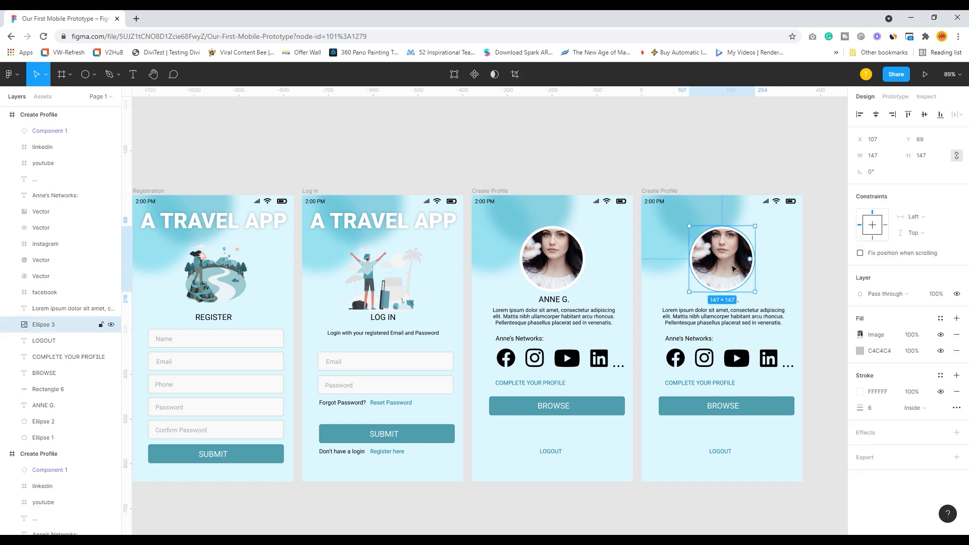
key(Delete)
click(729, 300)
key(Delete)
click(729, 315)
key(Delete)
click(689, 339)
key(Delete)
Step: Delete the Facebook, Instagram, YouTube and LinkedIn icons and the trailing dots from the duplicated frame
click(676, 359)
key(Delete)
click(704, 359)
key(Delete)
click(737, 358)
key(Delete)
click(768, 359)
key(Delete)
click(790, 368)
key(Delete)
Step: Delete the COMPLETE YOUR PROFILE, BROWSE and LOGOUT texts from the duplicated frame, keeping the button rectangle
click(699, 385)
key(Delete)
click(727, 408)
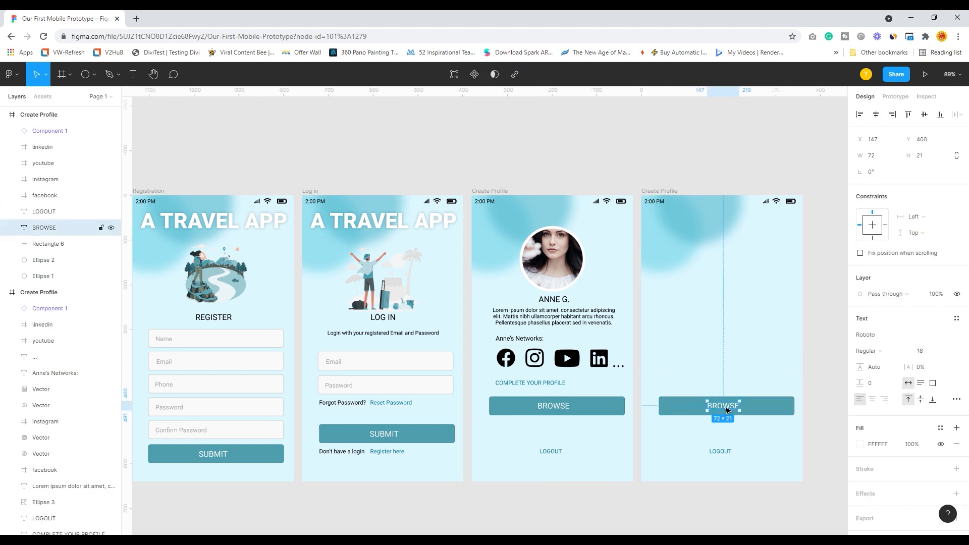
key(Delete)
click(720, 451)
key(Delete)
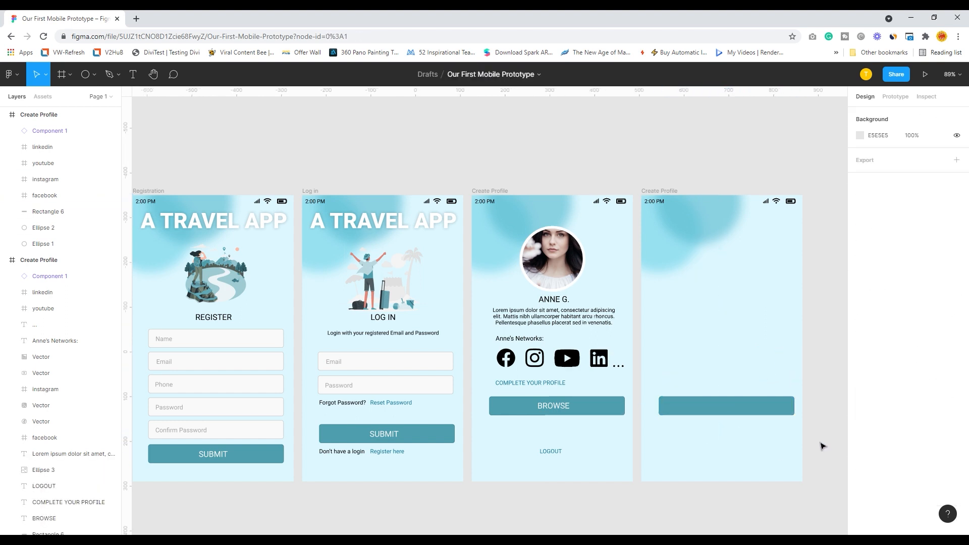
Step: Enlarge the duplicated frame's button rectangle into a panel 345 wide at X 7, stretching from Y 131 to past the frame's lower edge
click(734, 413)
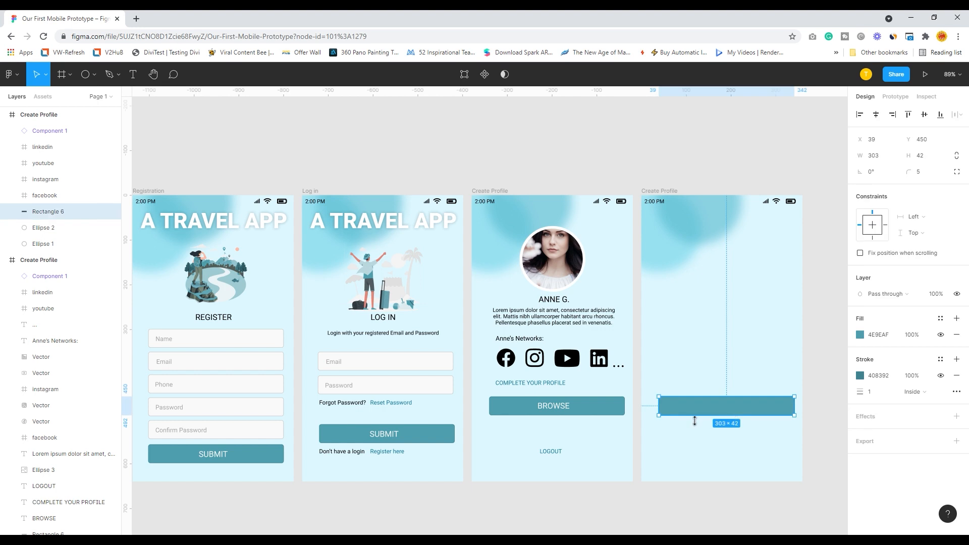
drag(668, 404, 654, 404)
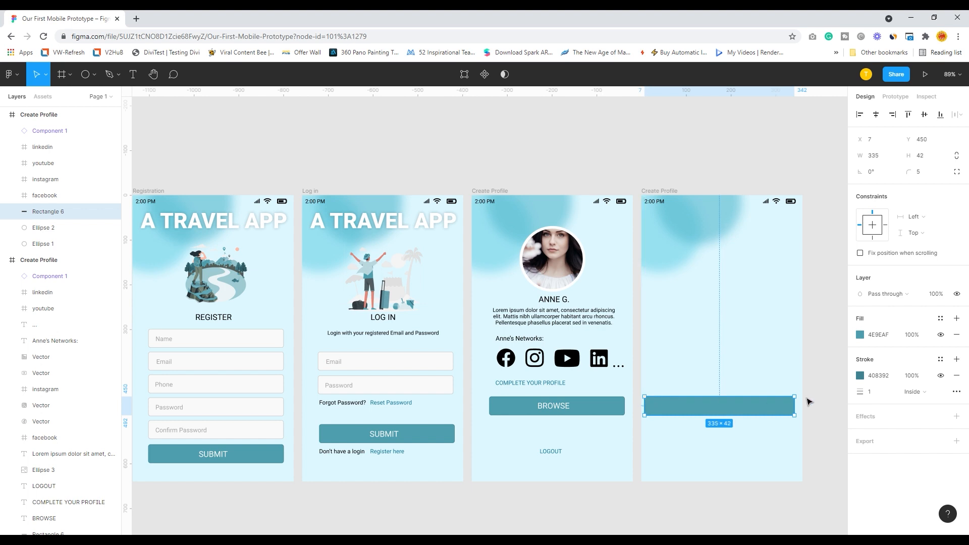
drag(797, 409, 807, 410)
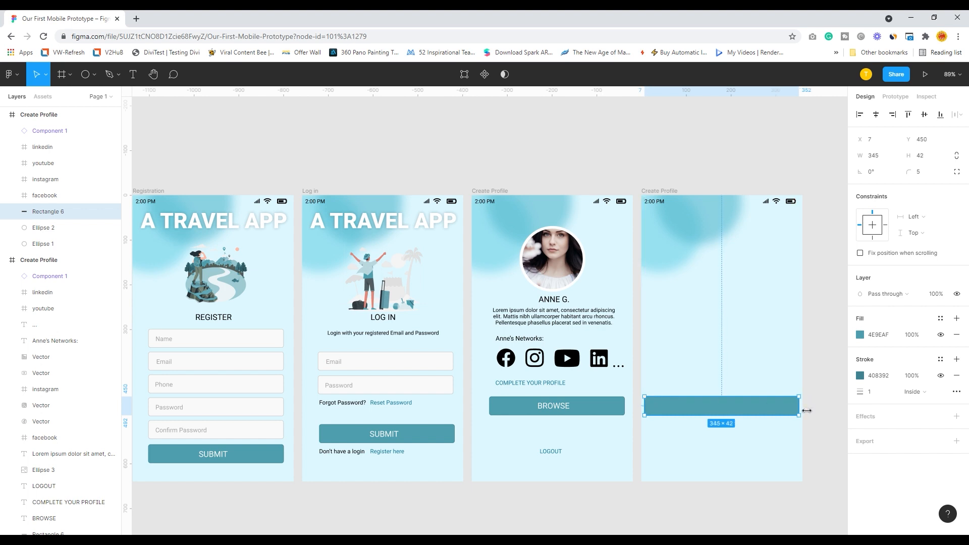
drag(710, 405, 743, 261)
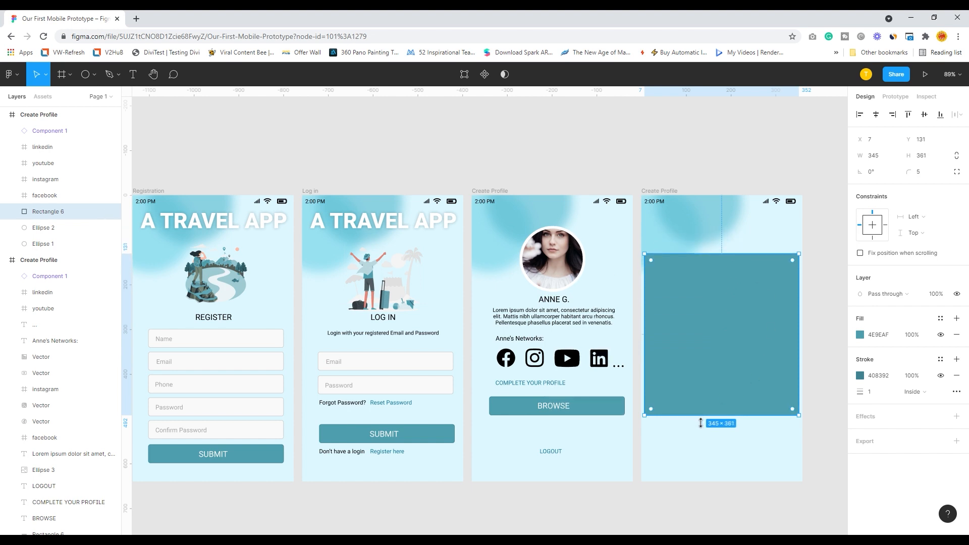
drag(701, 416, 708, 501)
click(824, 335)
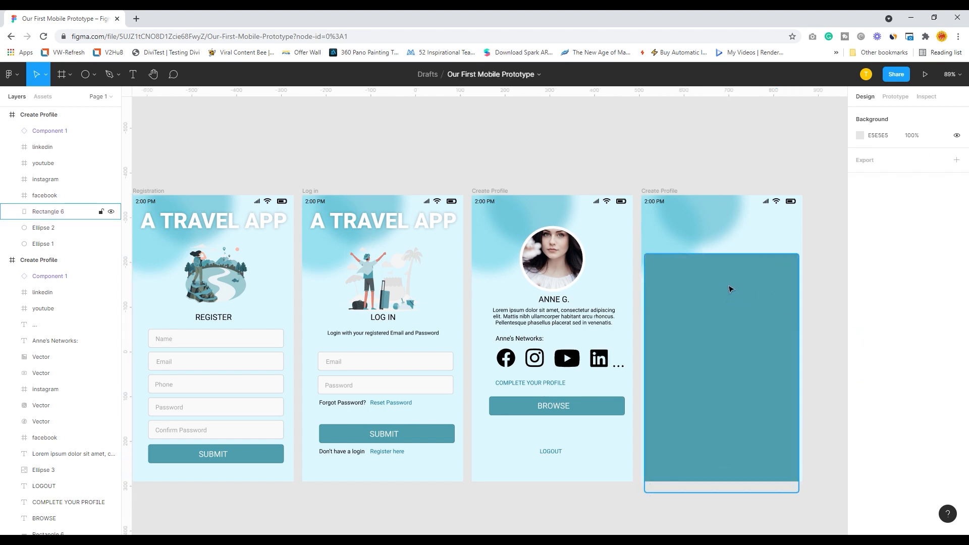
Step: Copy the round profile picture into the duplicated frame's upper-right area and scale it to 58 × 58 at X 293, Y 69
click(553, 271)
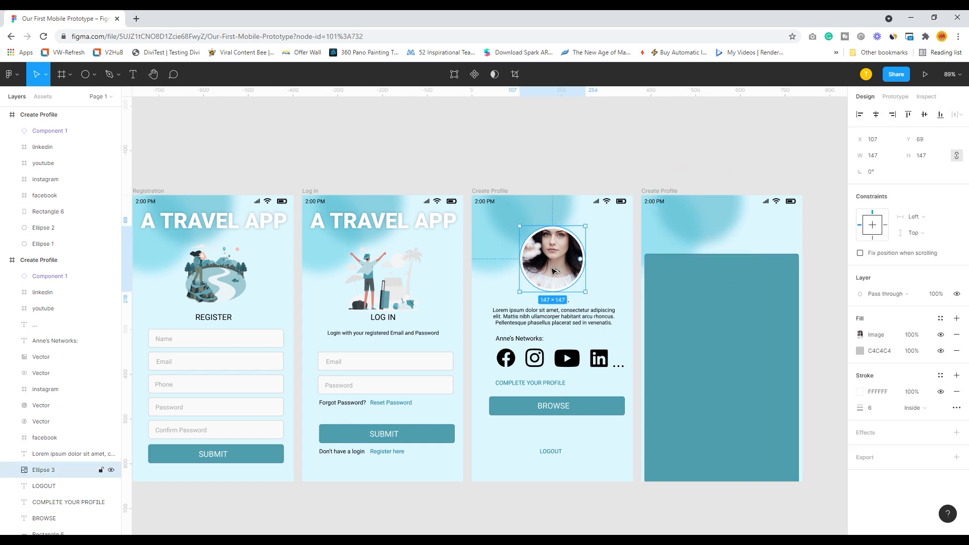
drag(553, 271, 766, 241)
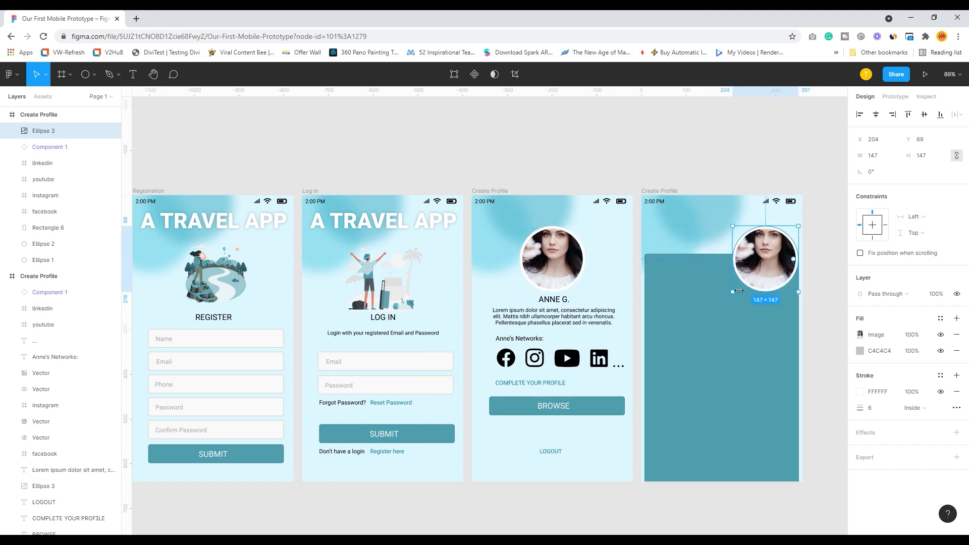
drag(739, 300, 773, 252)
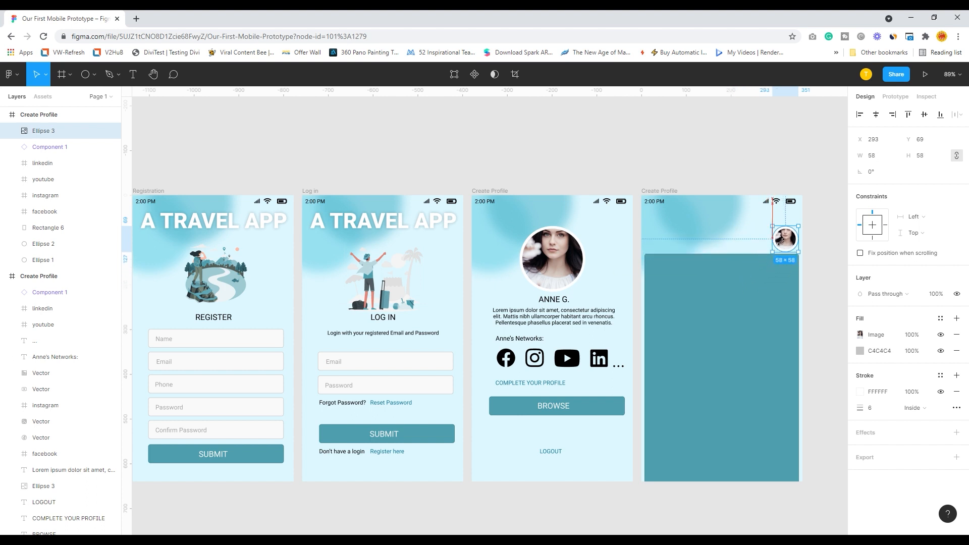
Step: Move the small profile picture to X 294, Y 60 and give it a 2-thick stroke aligned outside
drag(780, 241, 789, 246)
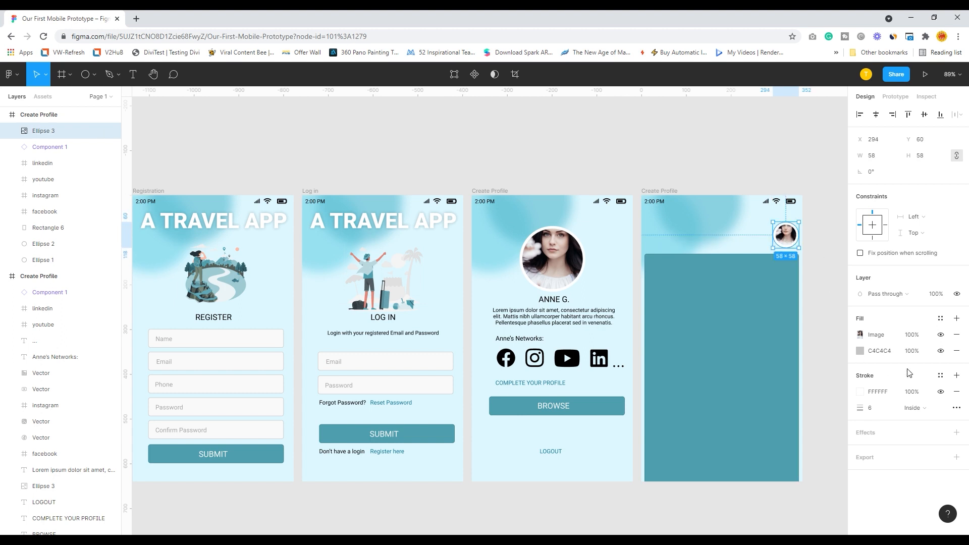
drag(873, 407, 863, 404)
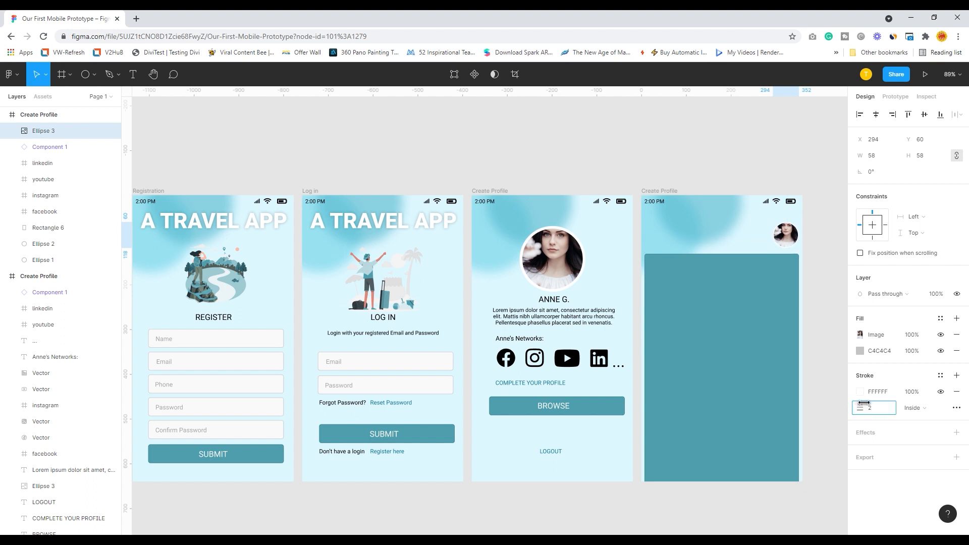
click(913, 408)
click(927, 420)
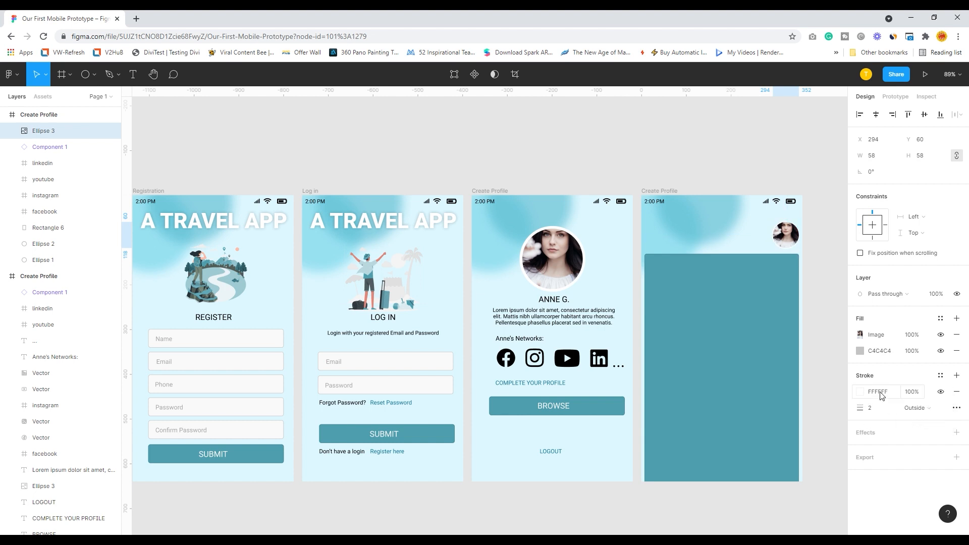
click(833, 236)
Step: Align the stroke of the large profile picture in the original Create Profile frame to the outside
click(101, 485)
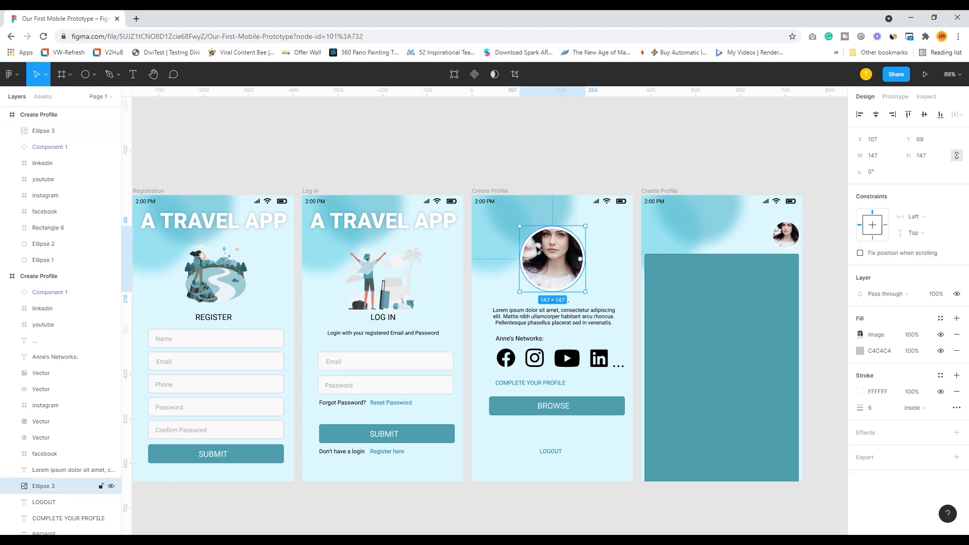
click(911, 407)
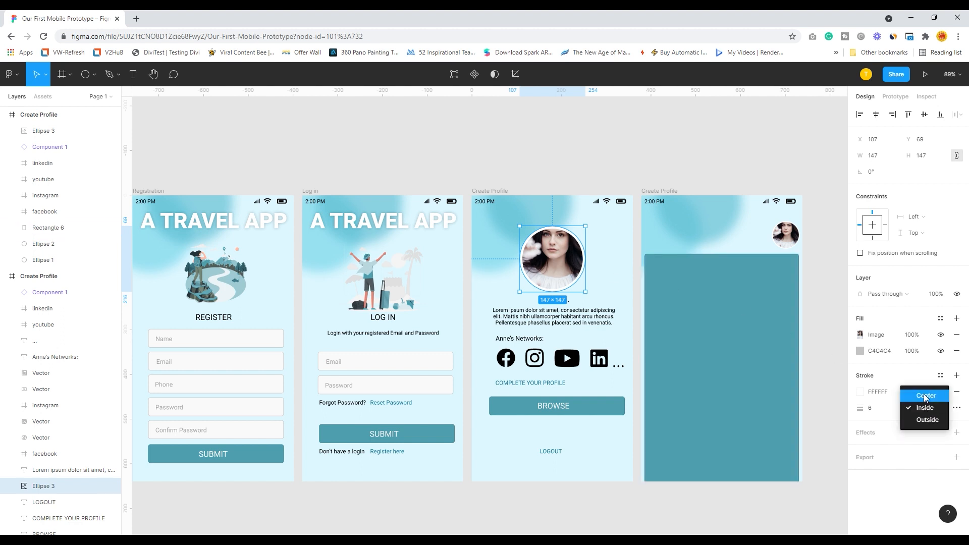
click(925, 420)
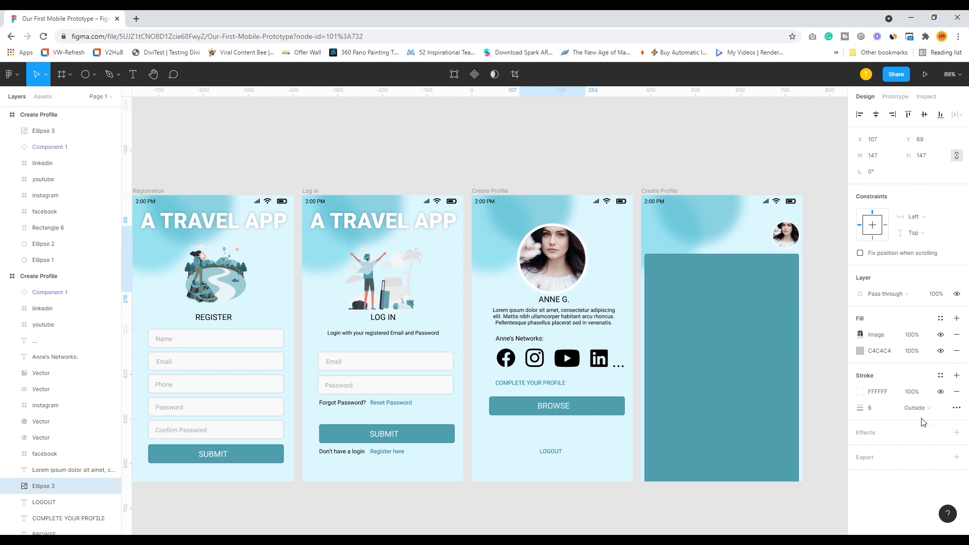
click(709, 143)
click(795, 240)
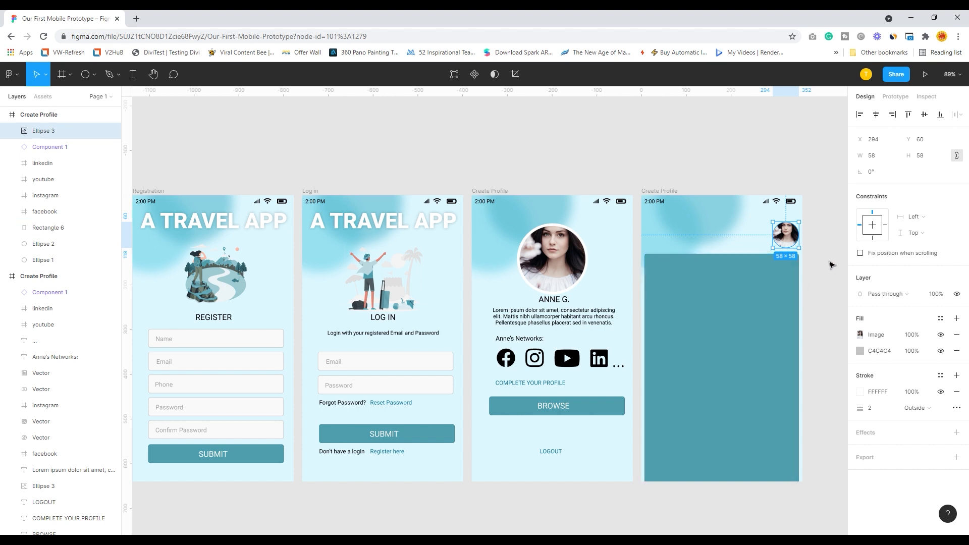
click(829, 263)
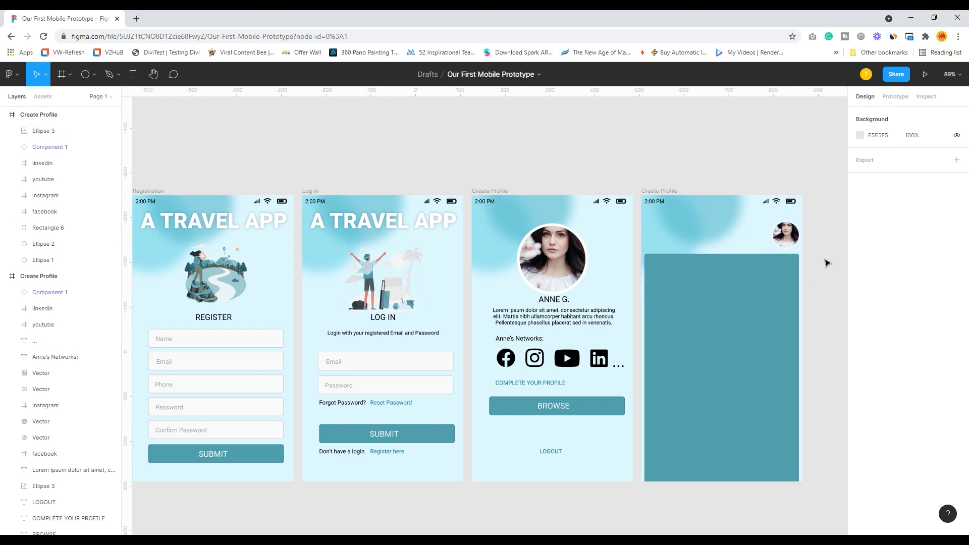
Step: Copy the LOGOUT text into the duplicated frame beside the small profile picture, at X 234, Y 103
click(550, 451)
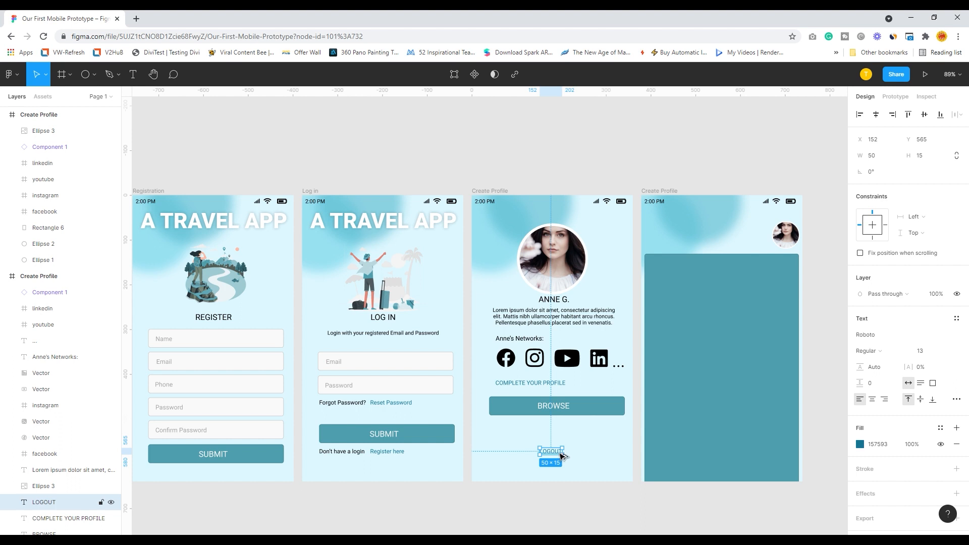
drag(562, 455, 764, 251)
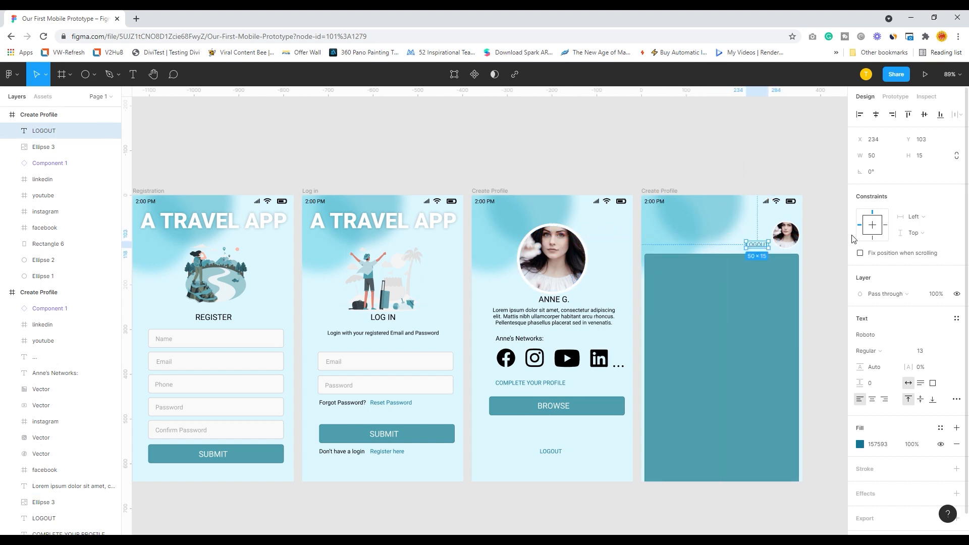
click(824, 235)
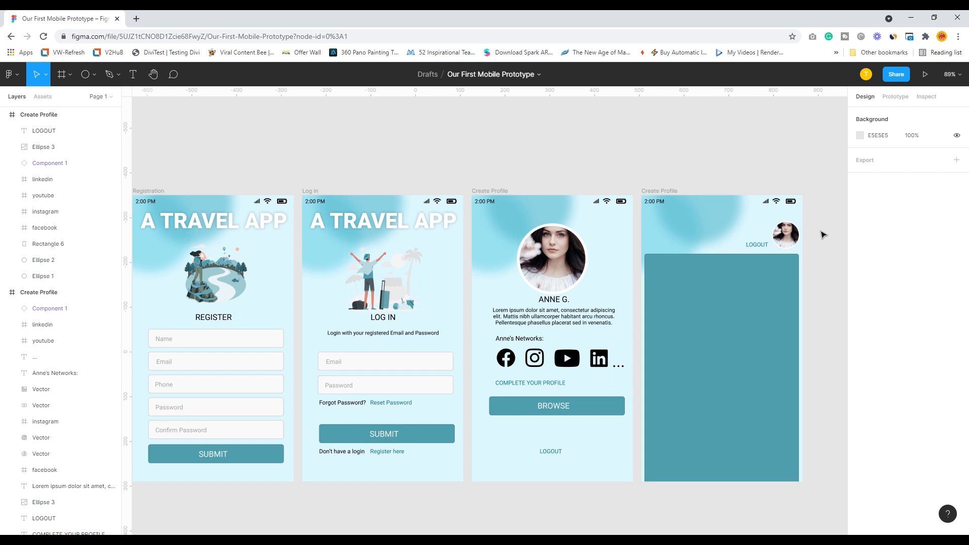
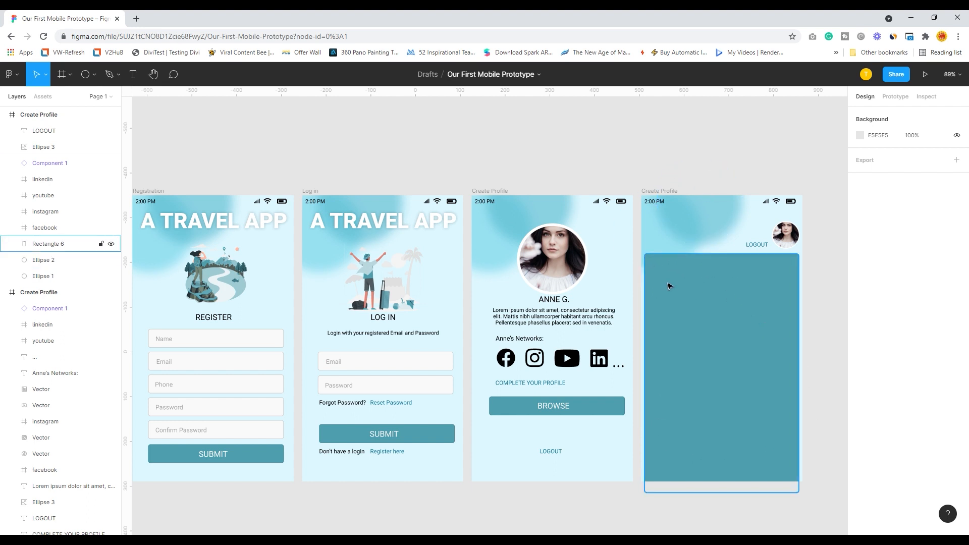
Step: Draw a 345 × 176 rectangle over the upper part of the teal panel, at X 7, Y 131
click(94, 75)
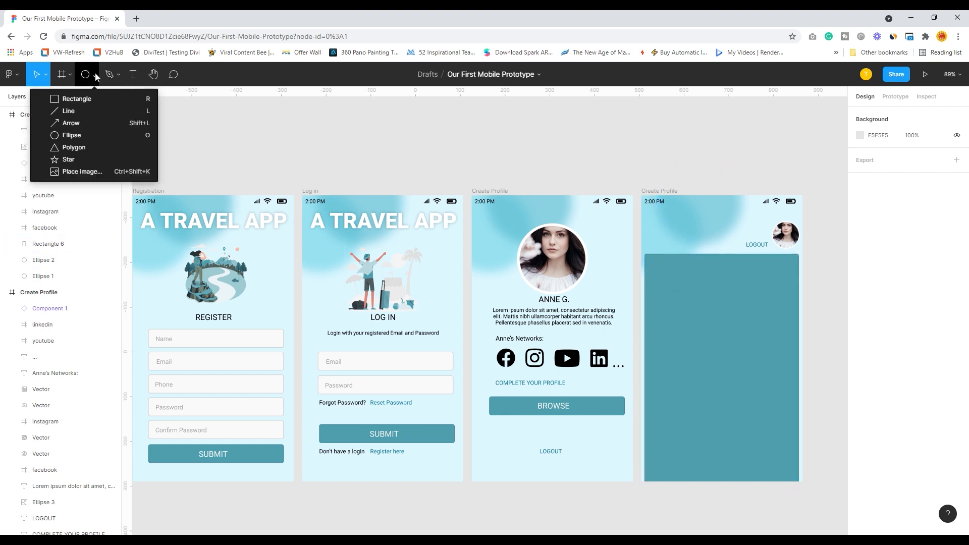
click(89, 98)
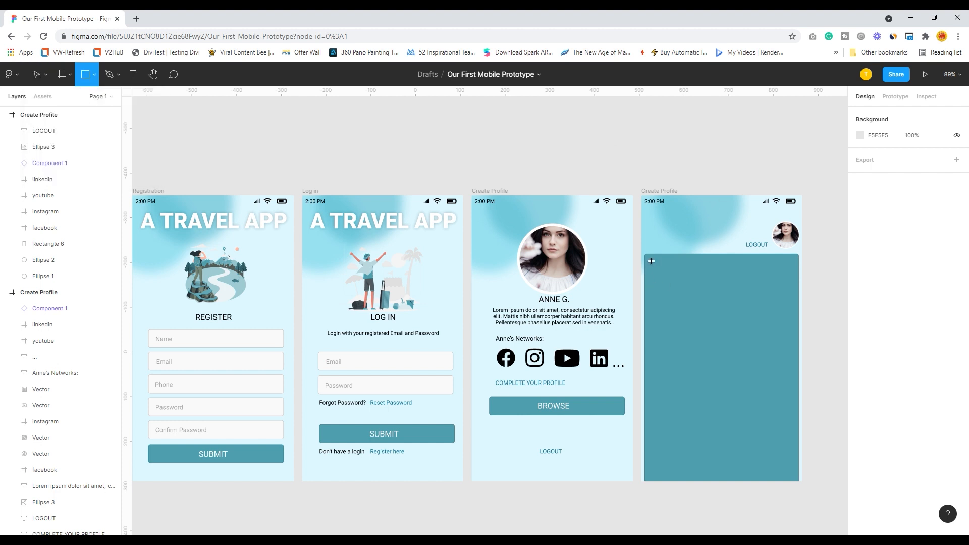
mouse_move(652, 262)
mouse_down()
mouse_move(716, 274)
mouse_move(774, 301)
mouse_move(798, 333)
mouse_up()
drag(642, 297, 653, 296)
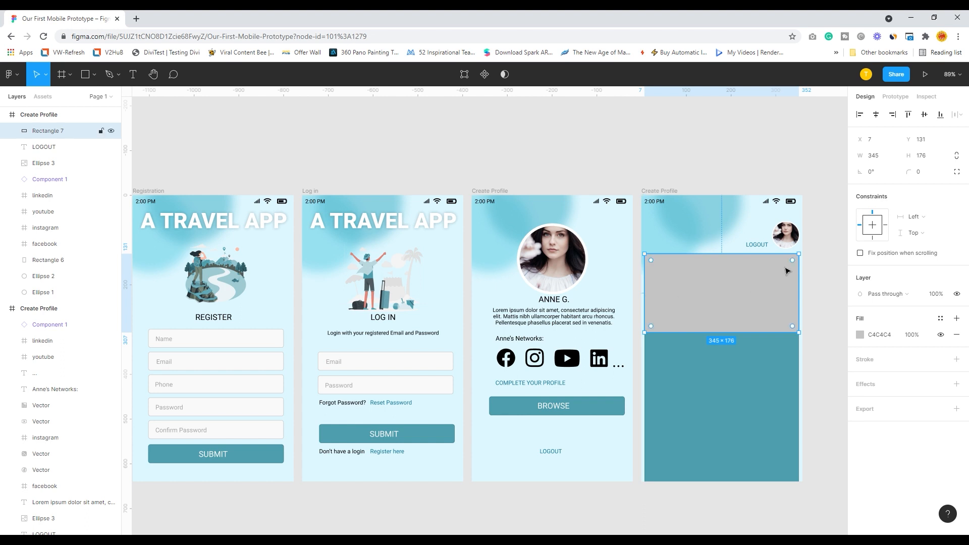
Step: Enable independent corner radii on the grey rectangle and try top-left radii of 12 and 8
click(957, 172)
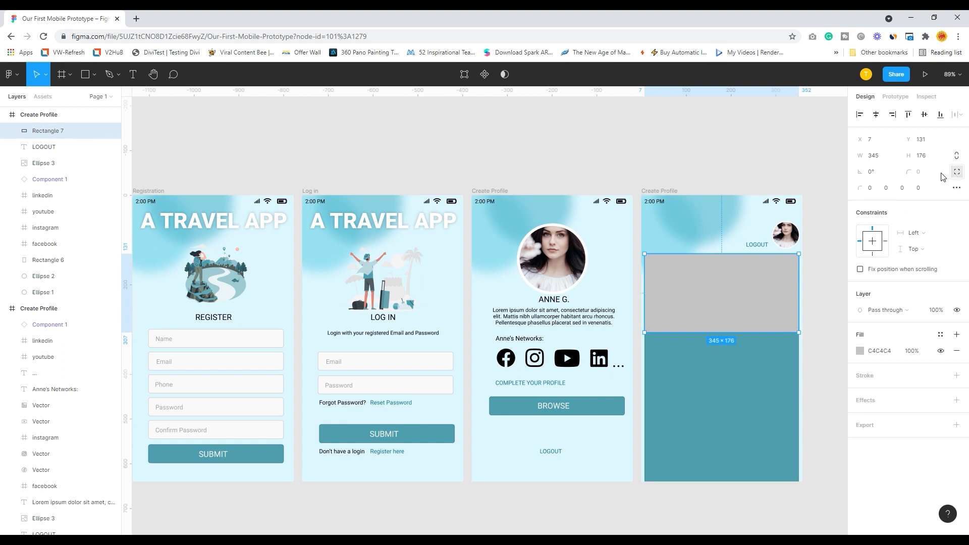
click(871, 189)
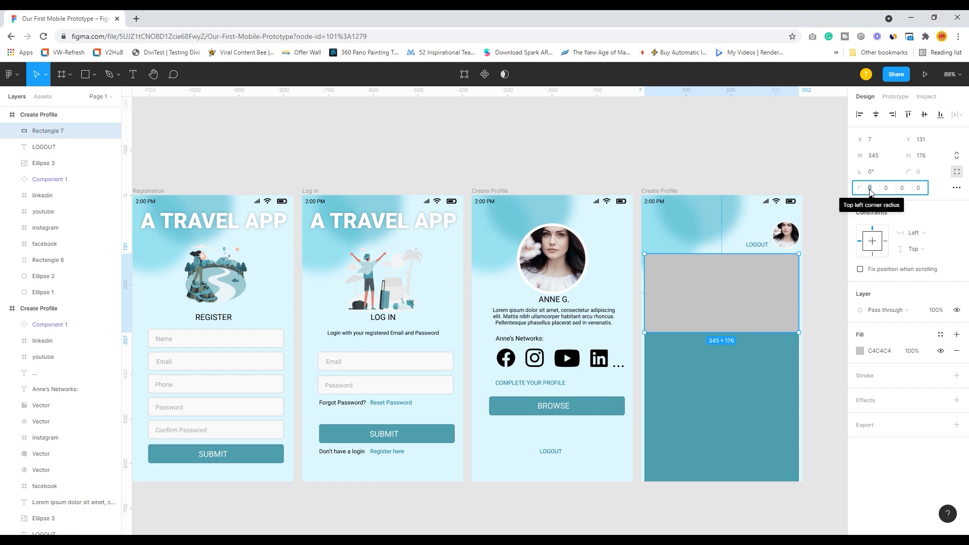
click(779, 128)
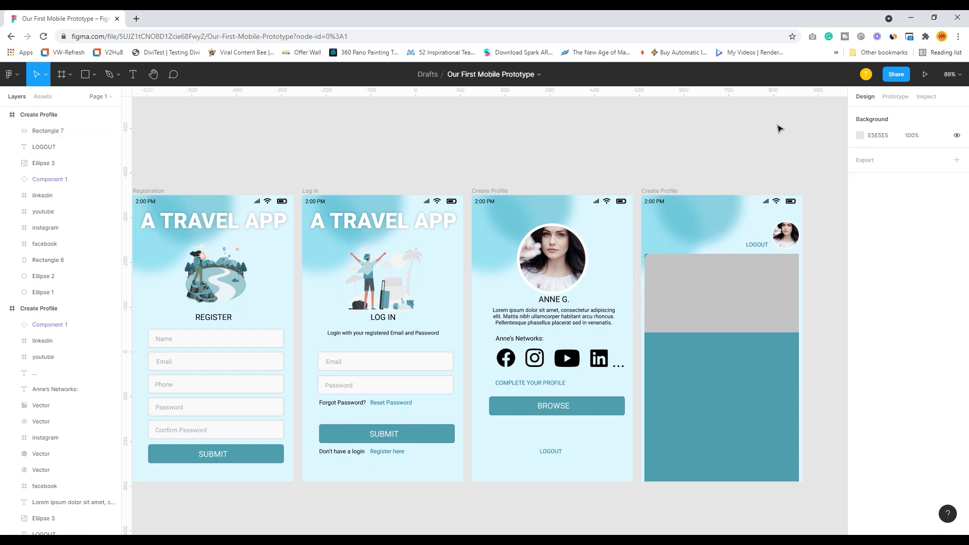
click(703, 282)
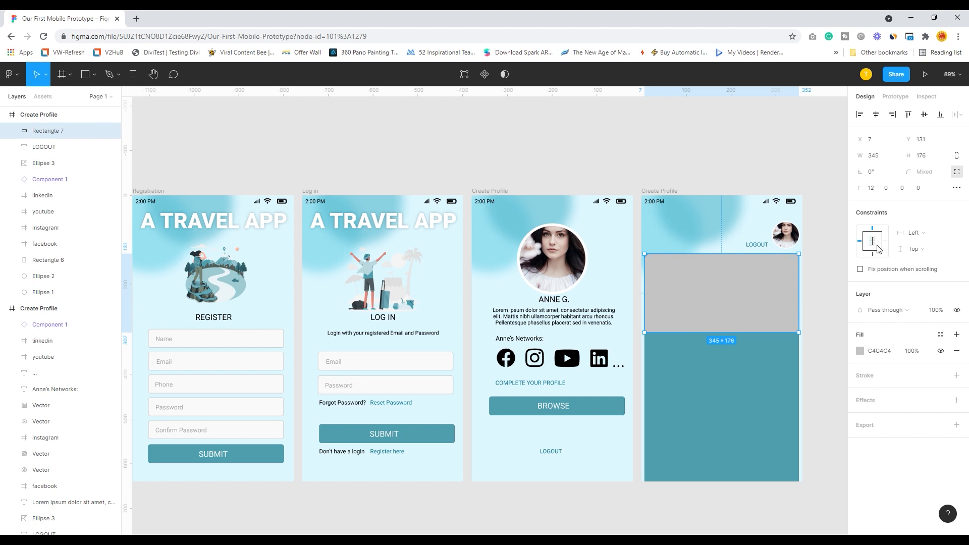
click(874, 191)
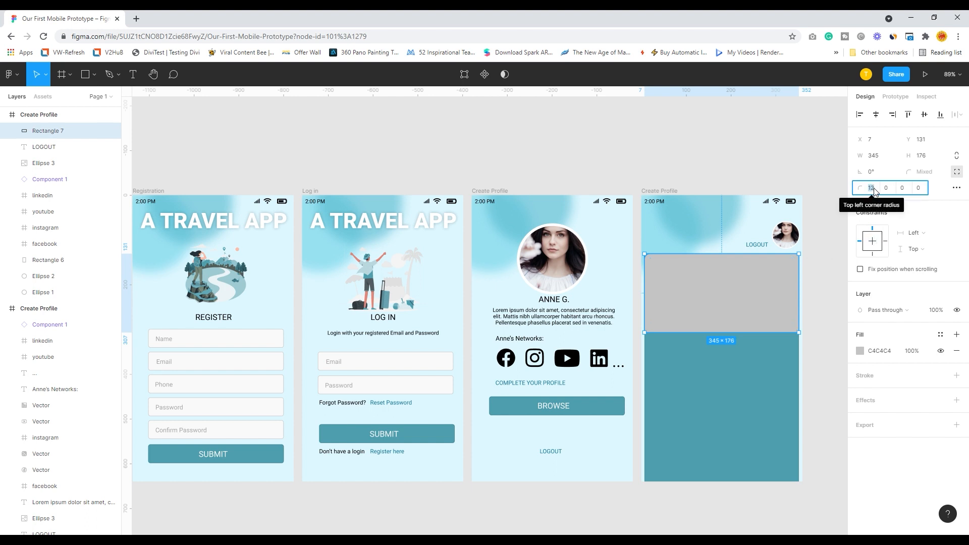
click(763, 142)
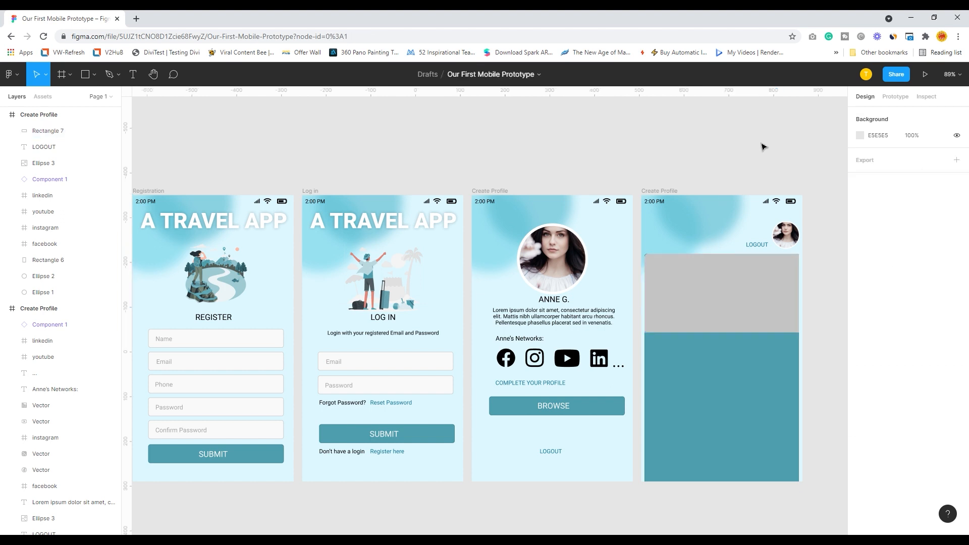
click(671, 258)
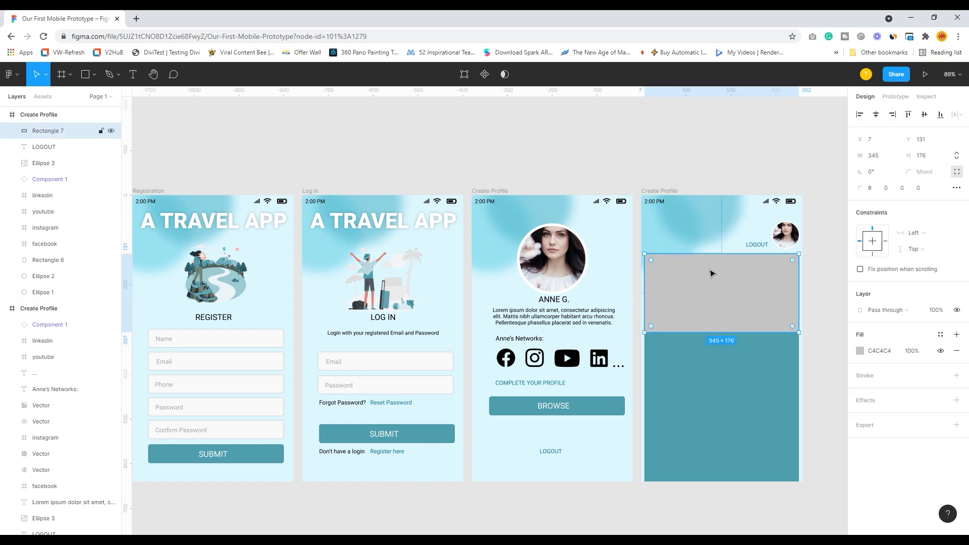
Step: Set both the top-left and top-right corner radii of the grey rectangle to 8
mouse_move(653, 261)
mouse_down()
mouse_move(665, 264)
mouse_move(651, 257)
mouse_up()
click(718, 162)
click(657, 264)
click(885, 189)
key(shift+Tab)
text(8)
click(886, 189)
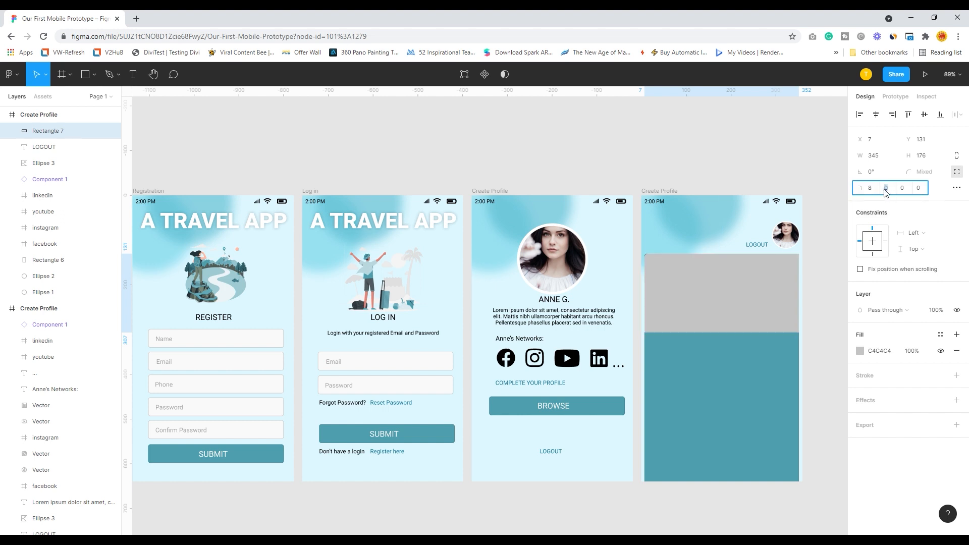
click(803, 158)
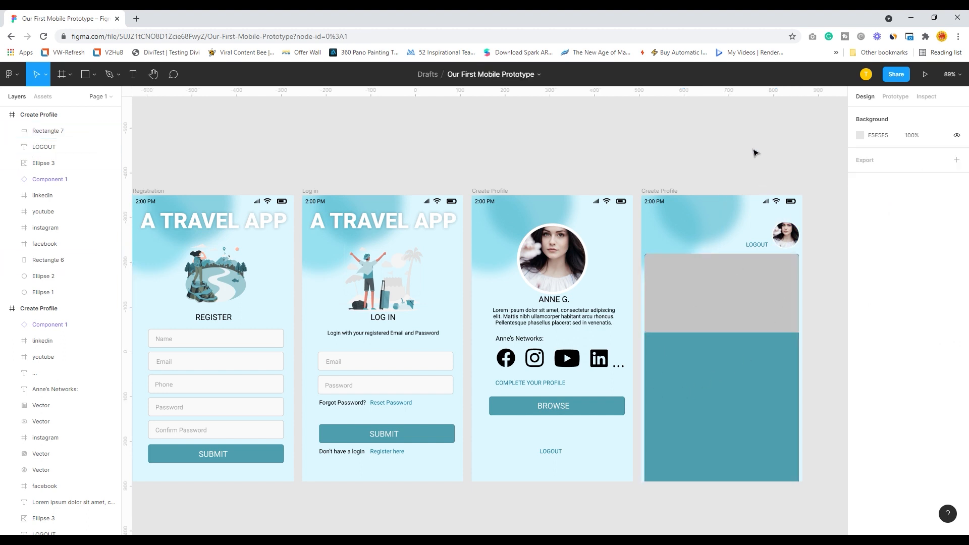
Step: Fill the grey rectangle with a random photo from the Unsplash plugin's nature preset
click(720, 281)
right_click(715, 278)
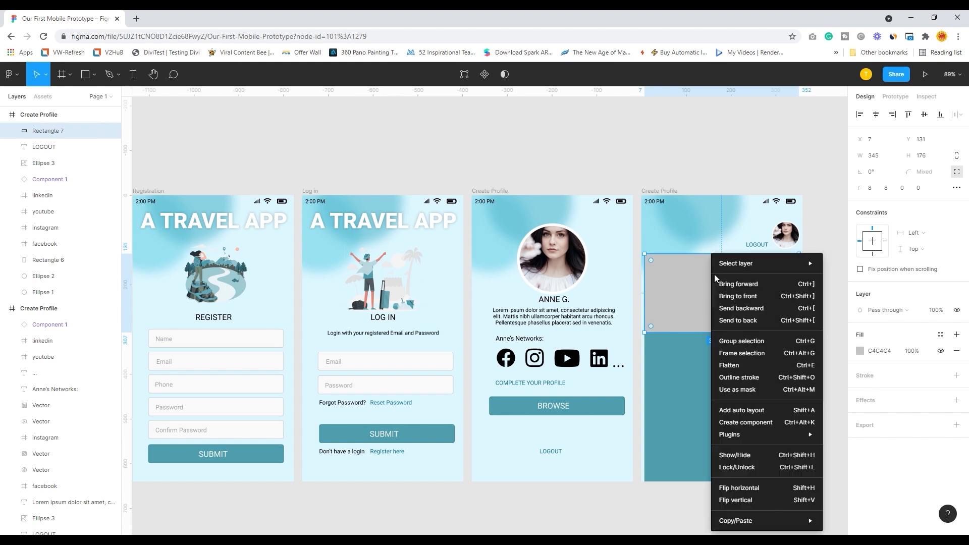
mouse_move(734, 439)
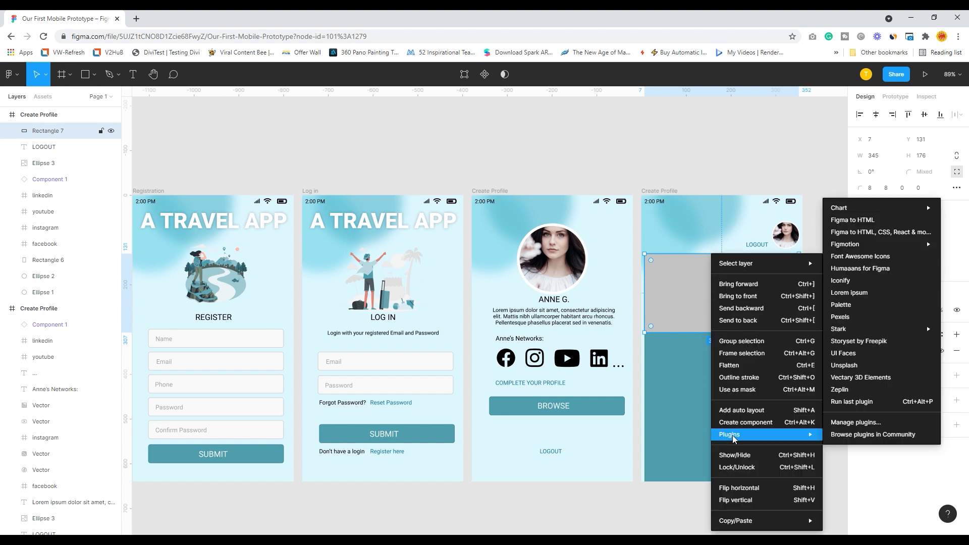
click(844, 368)
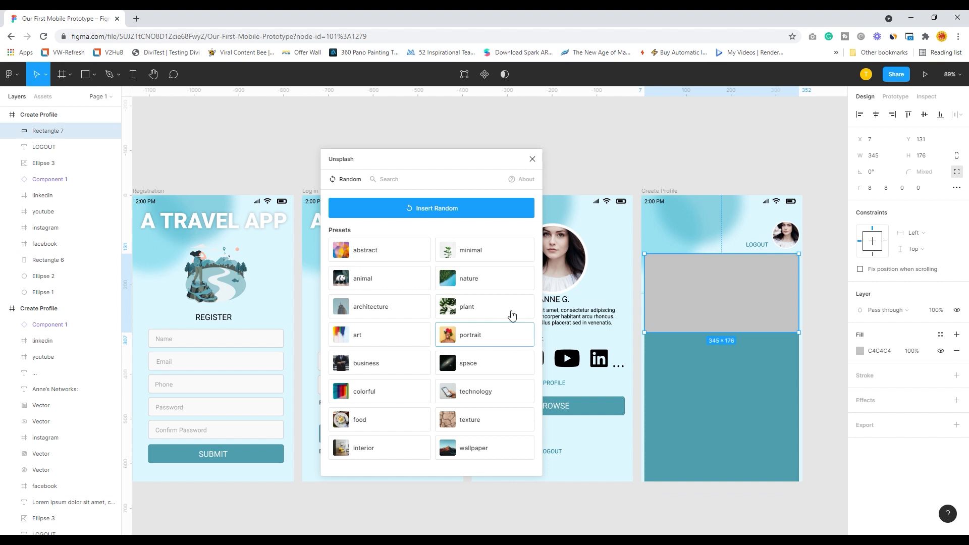
click(497, 283)
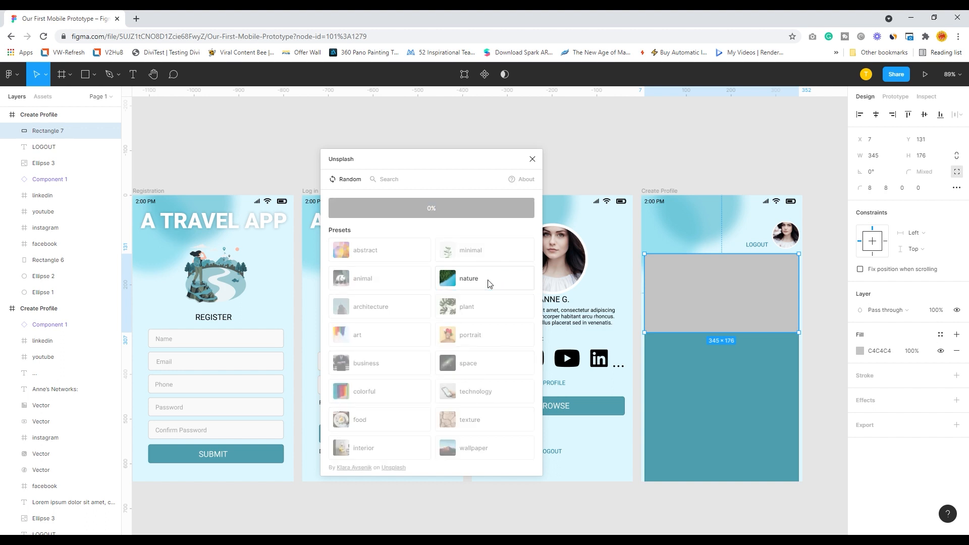
click(714, 156)
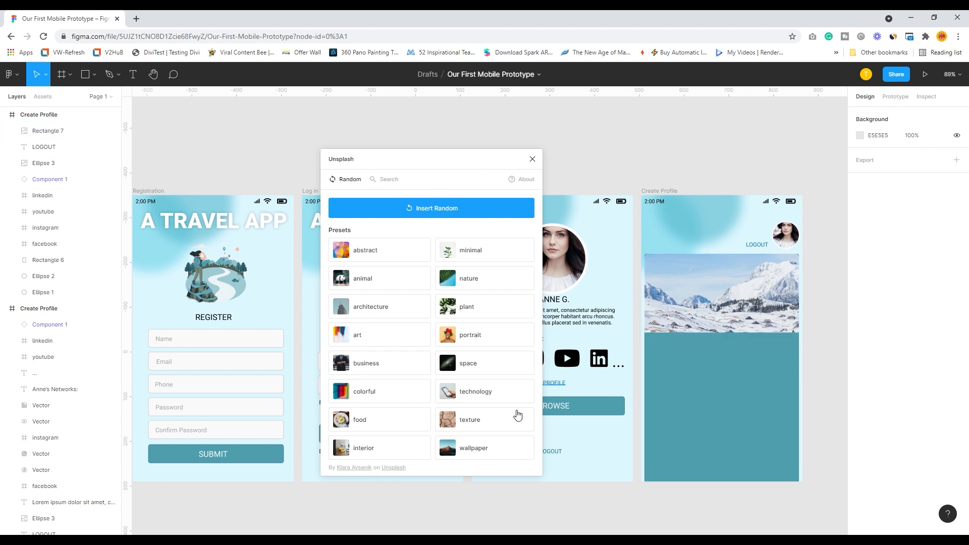
Step: Replace the rectangle's photo with further random nature images, keep the mountain reflected in water, and close the Unsplash plugin
click(739, 302)
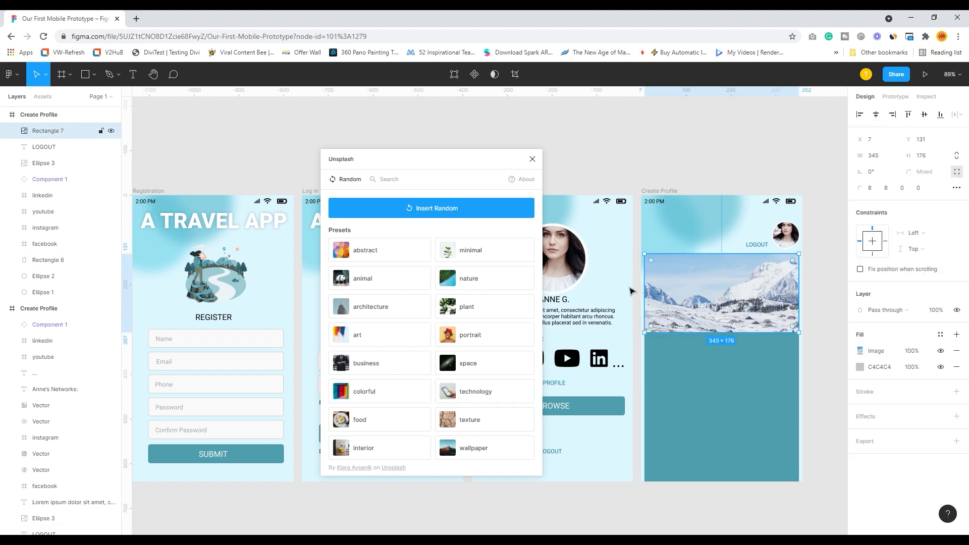
click(485, 284)
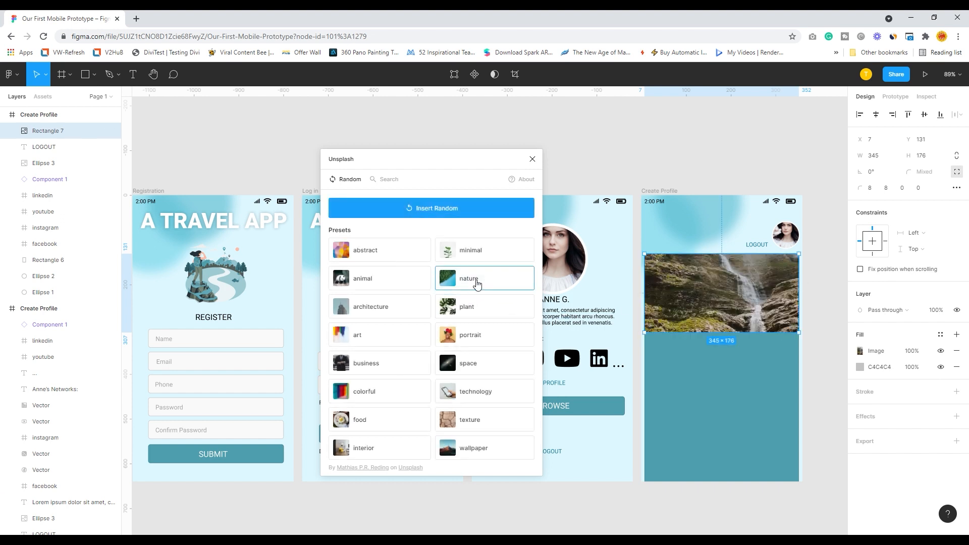
click(477, 283)
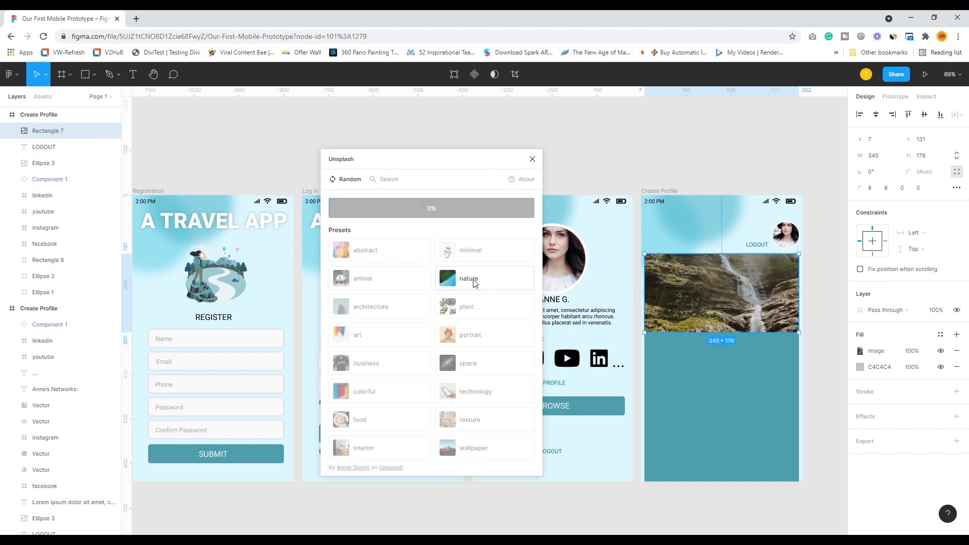
click(474, 283)
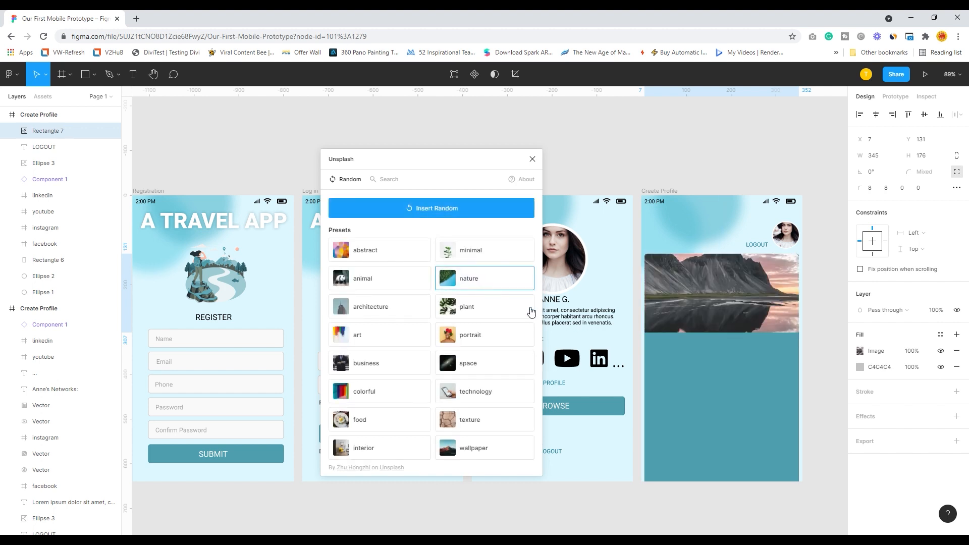
click(719, 164)
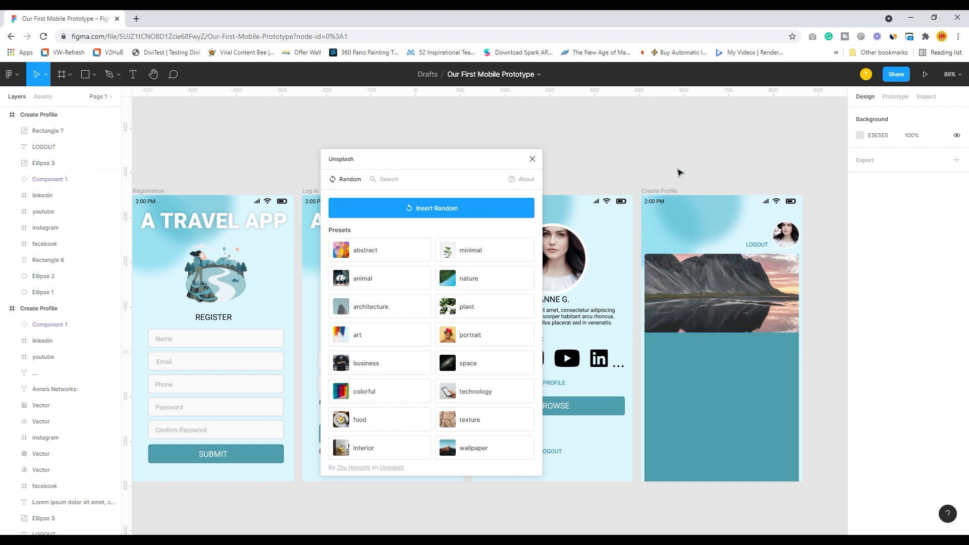
click(533, 160)
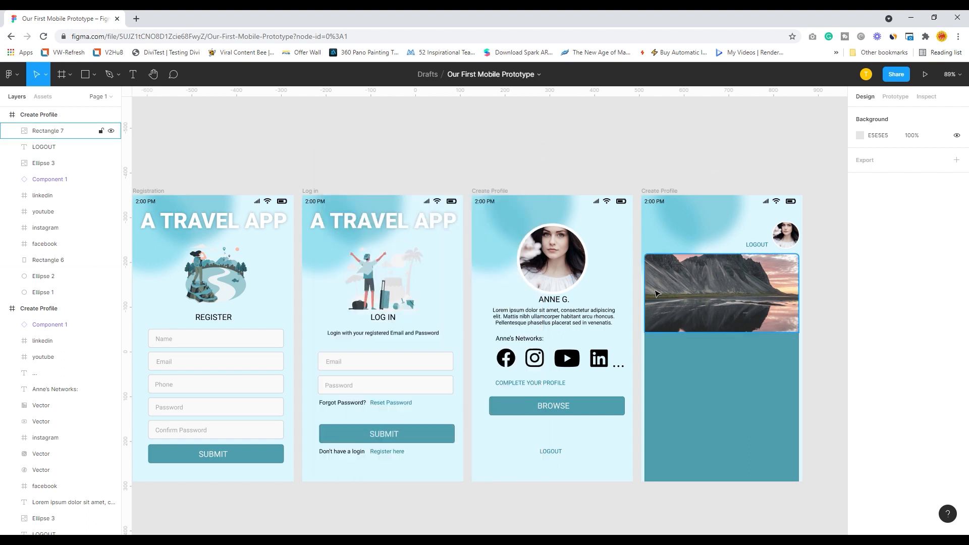
Step: Add a text box of about 224 × 48 reading "WELCOME TO" over the mountain photo and fill its text white (FFFFFF)
click(136, 79)
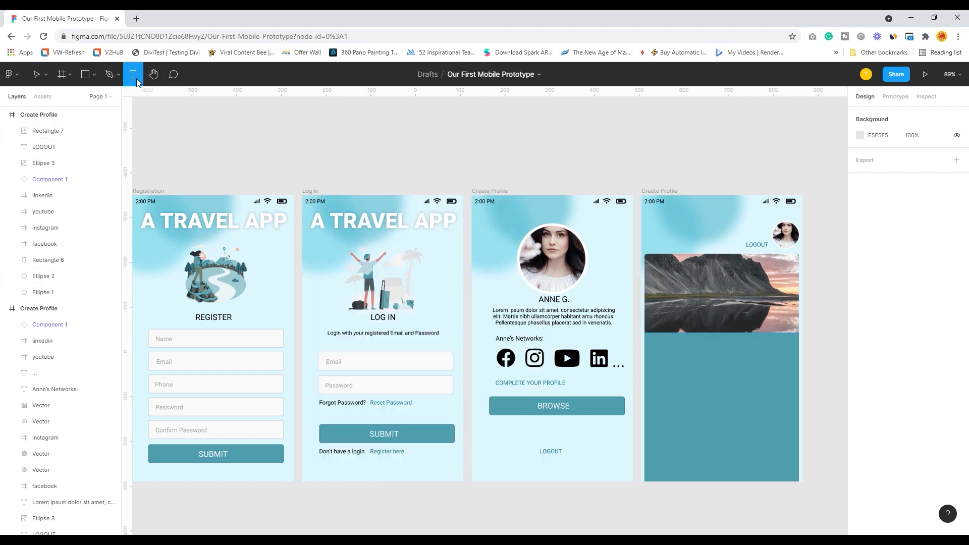
drag(657, 278, 757, 300)
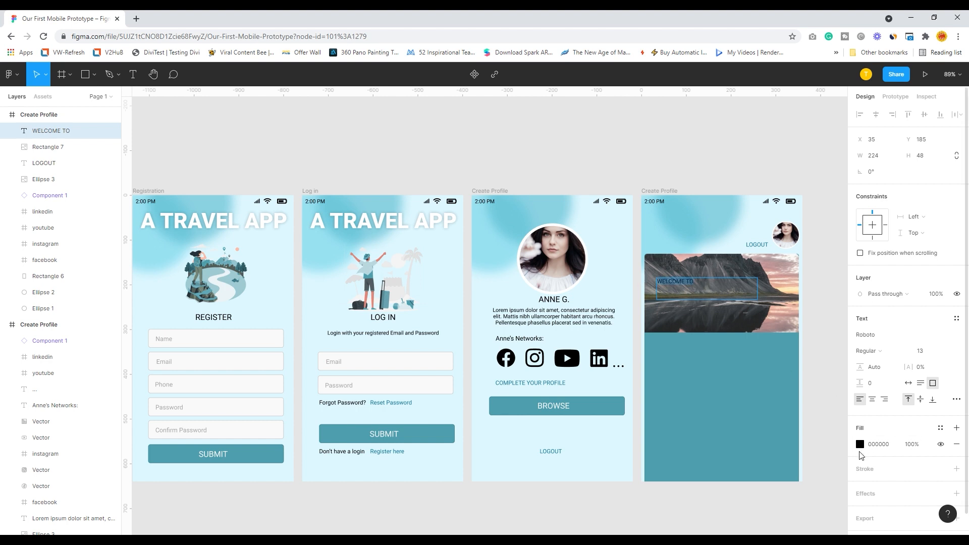
click(860, 444)
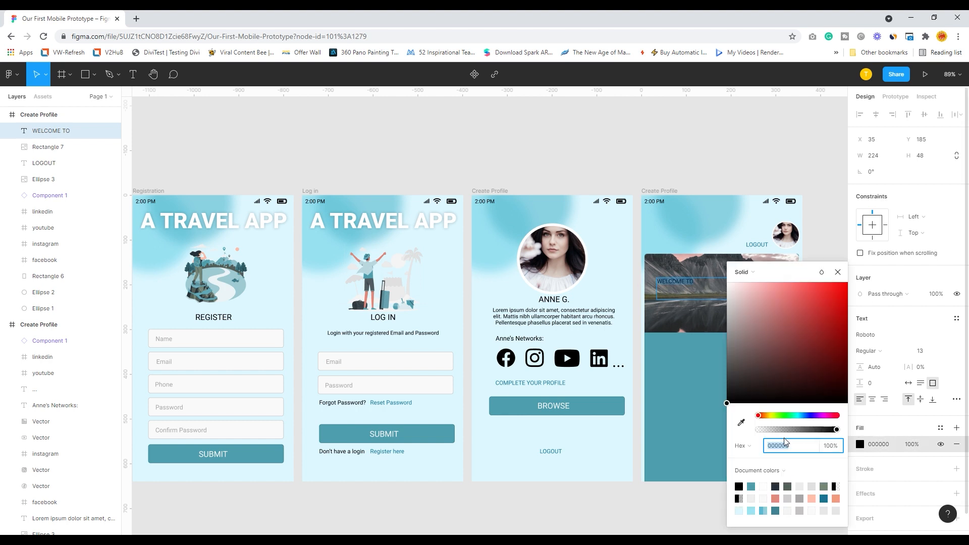
click(764, 499)
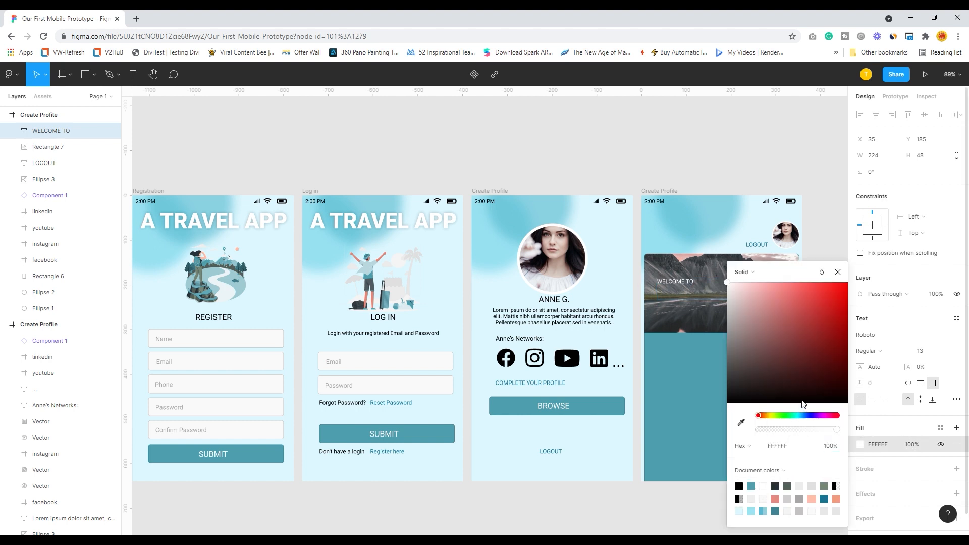
Step: Try a font size of 64 for the WELCOME TO text, and then set it to 36
click(938, 354)
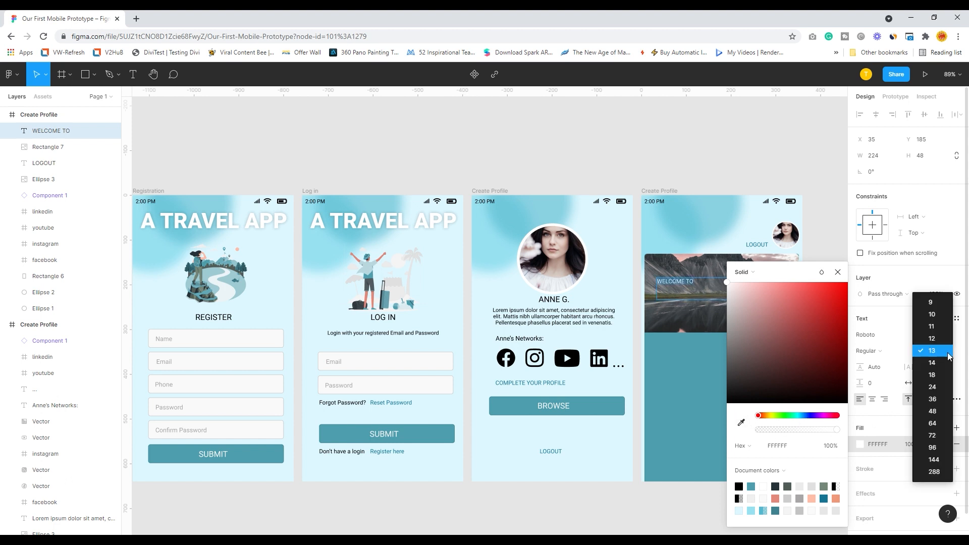
click(933, 426)
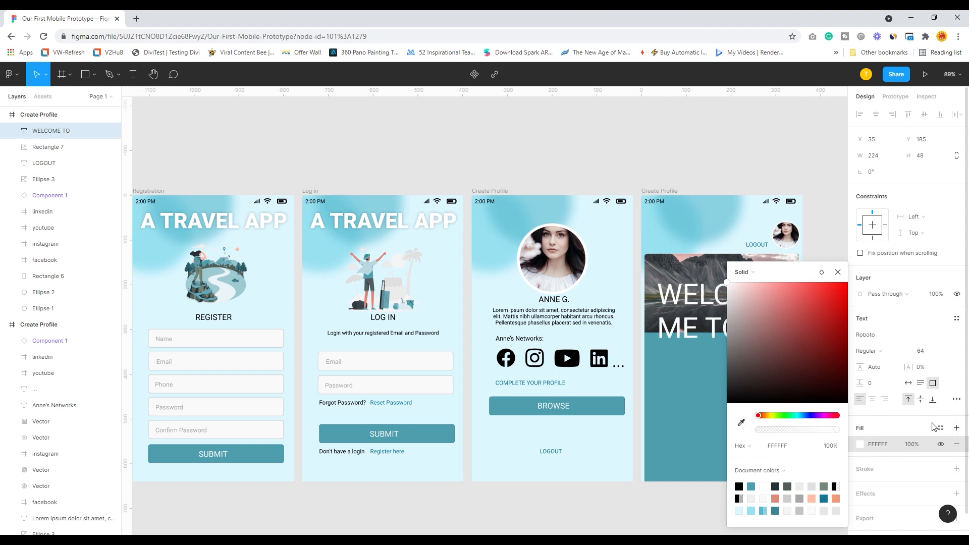
click(917, 353)
click(947, 353)
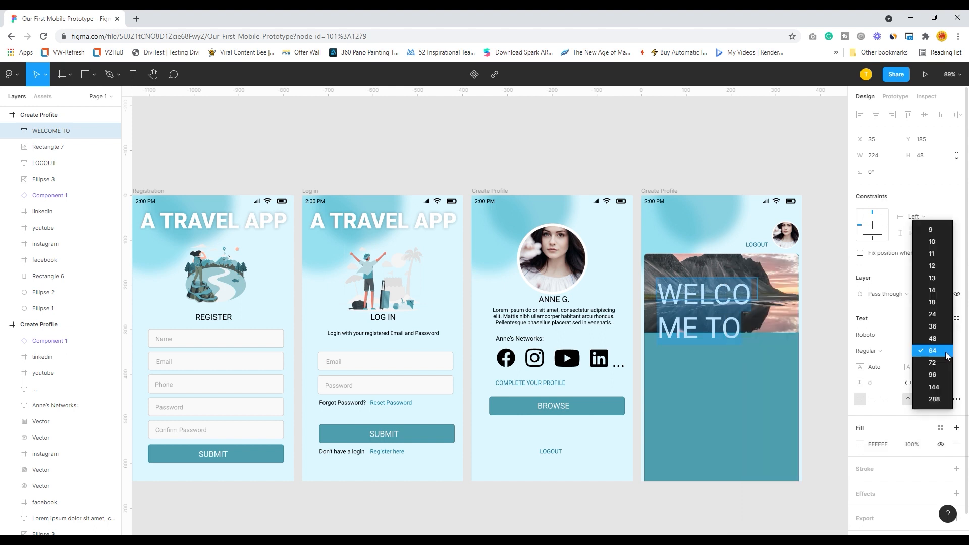
click(932, 327)
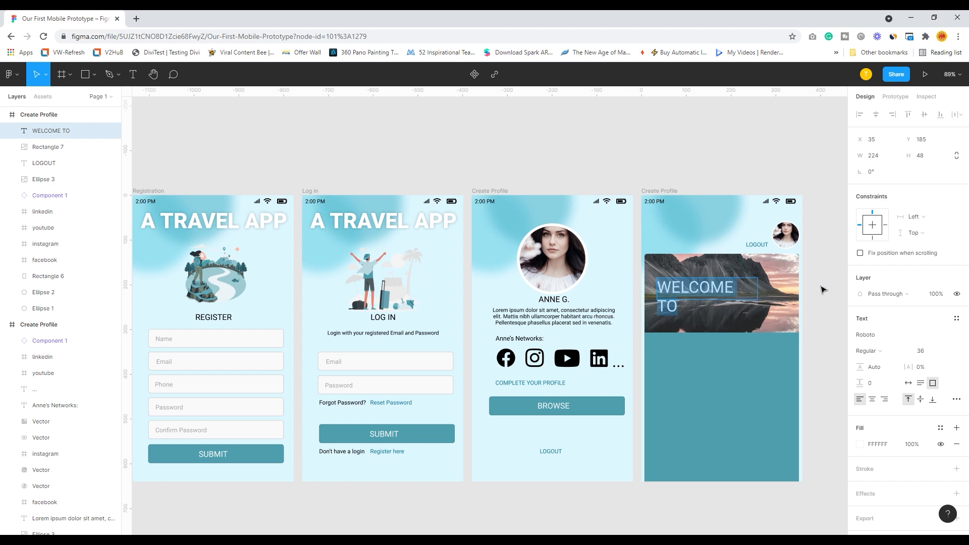
Step: Widen the WELCOME TO text box to about 237 so it fits one line, and position it at about X 22, Y 186
key(Escape)
mouse_move(767, 296)
mouse_down()
mouse_move(782, 296)
mouse_move(773, 295)
mouse_up()
drag(708, 292, 702, 291)
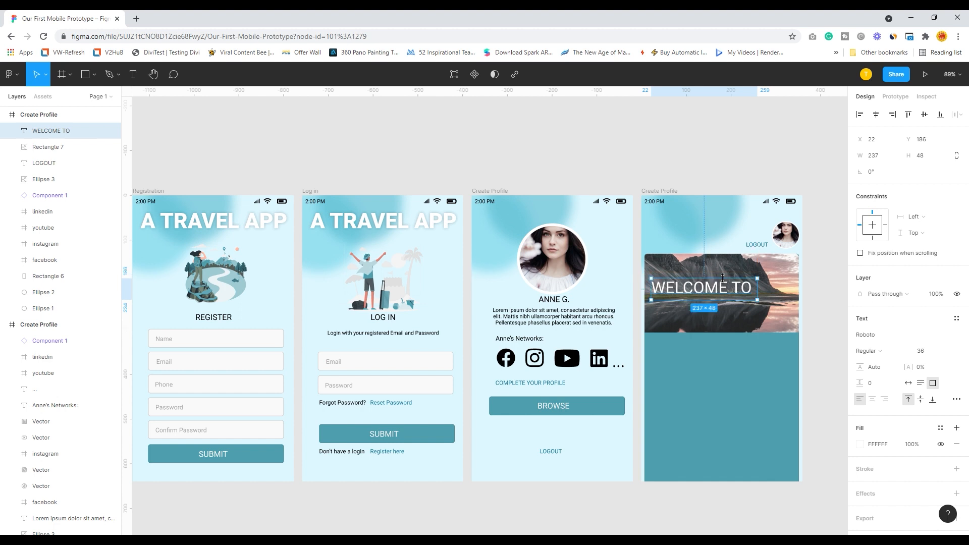
click(721, 190)
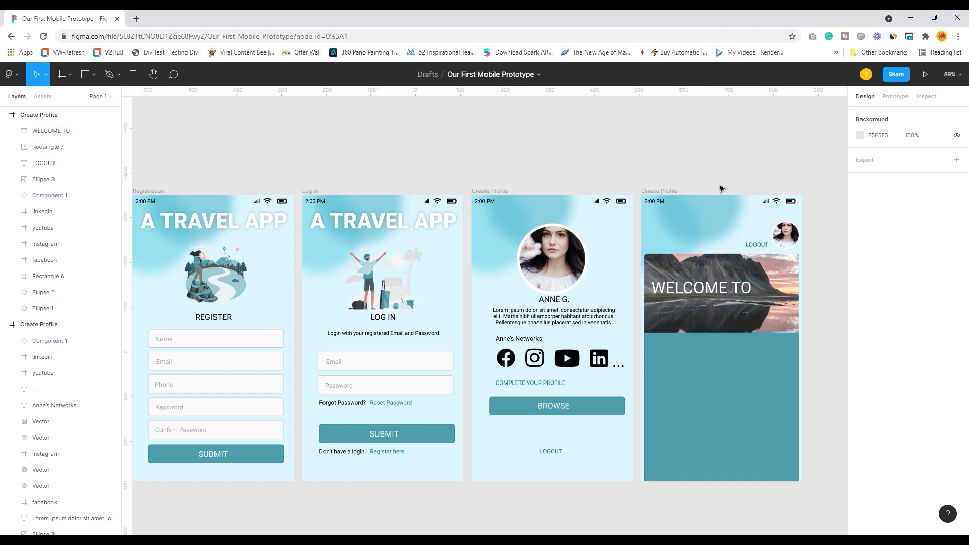
Step: Duplicate the WELCOME TO text directly below it at about Y 219 and change the copy to "APP NAME"
click(690, 298)
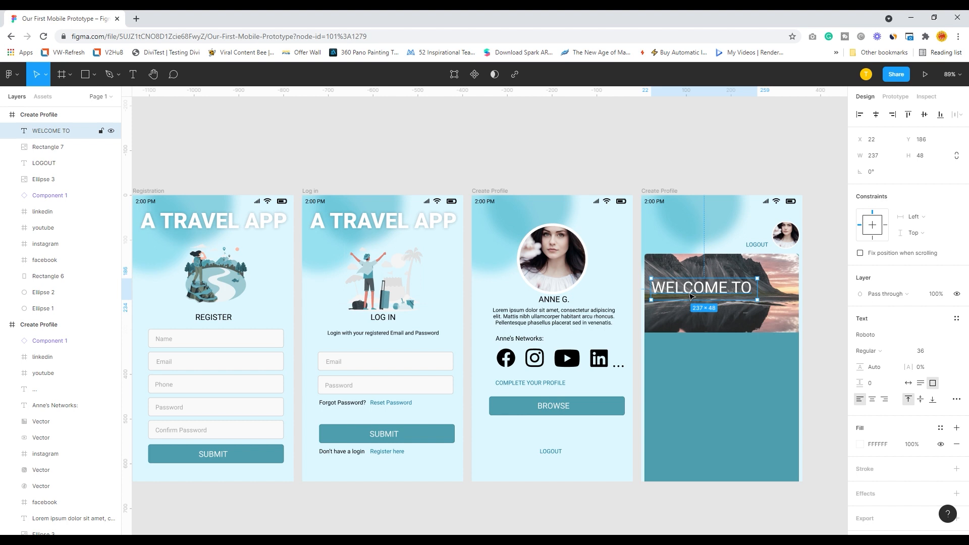
drag(692, 297, 691, 311)
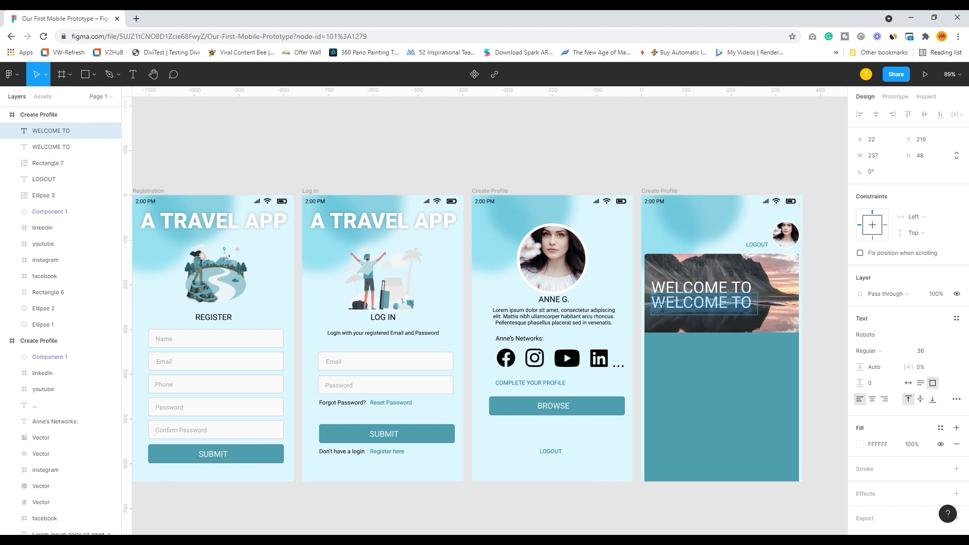
text(APP)
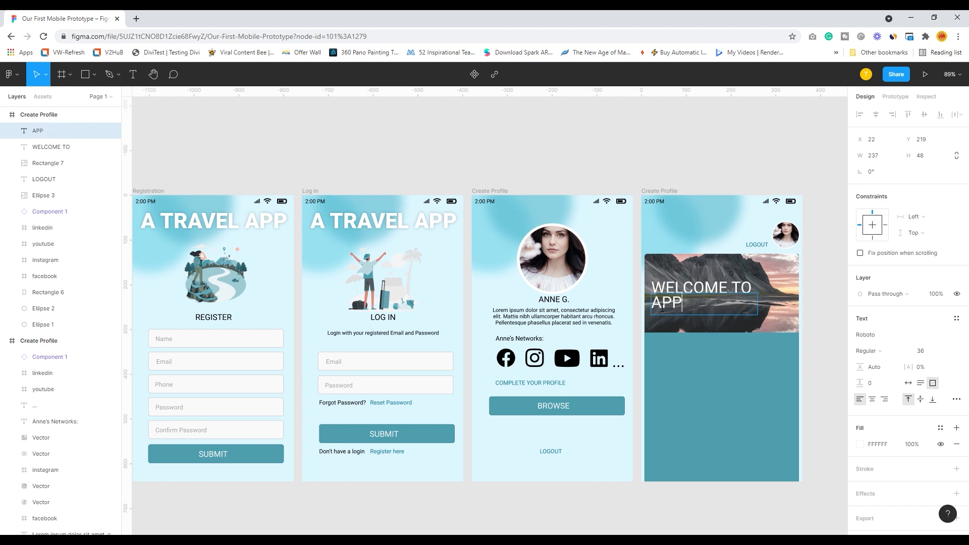
text( NAME)
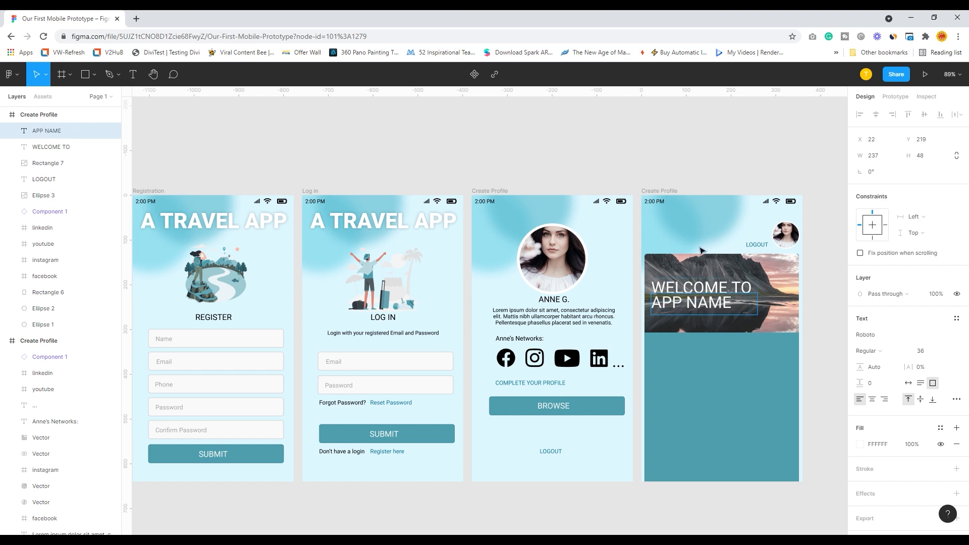
key(Escape)
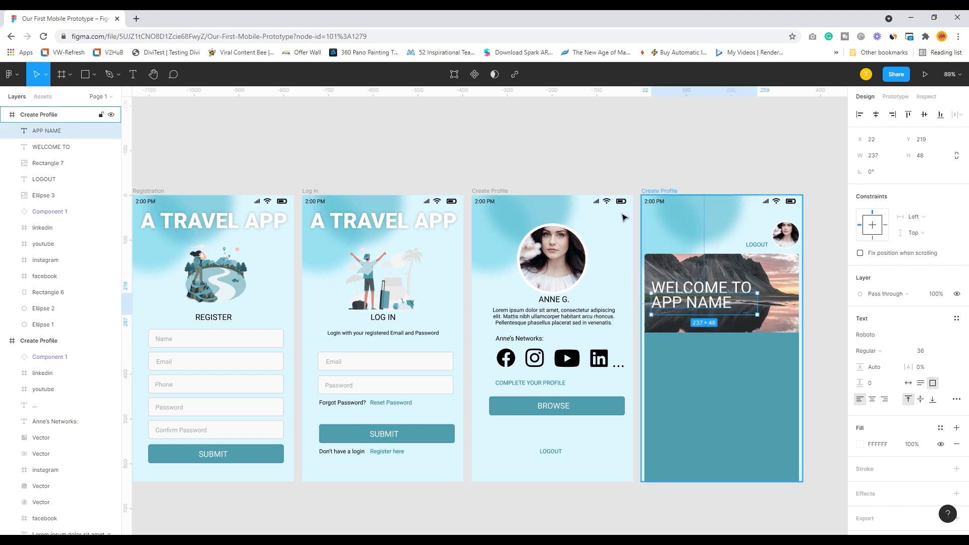
click(716, 156)
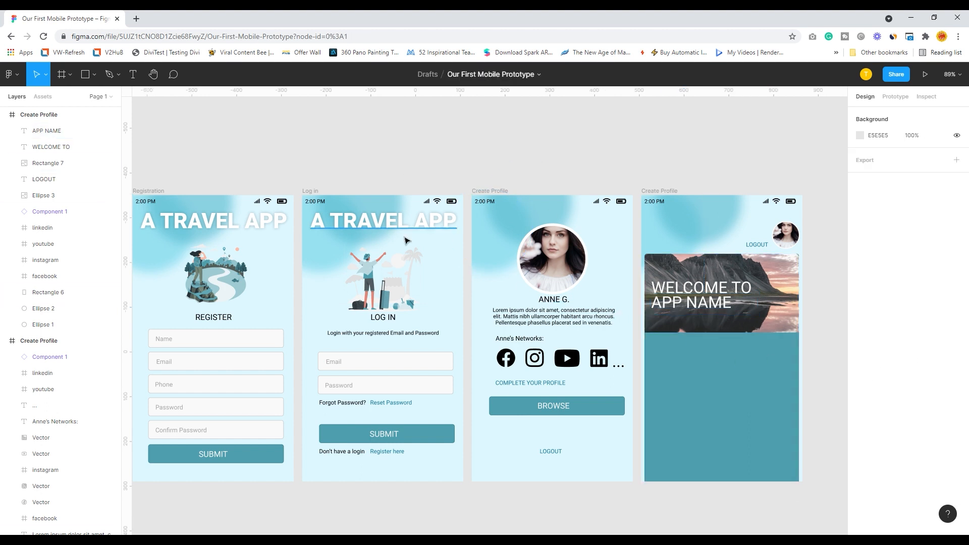
click(133, 74)
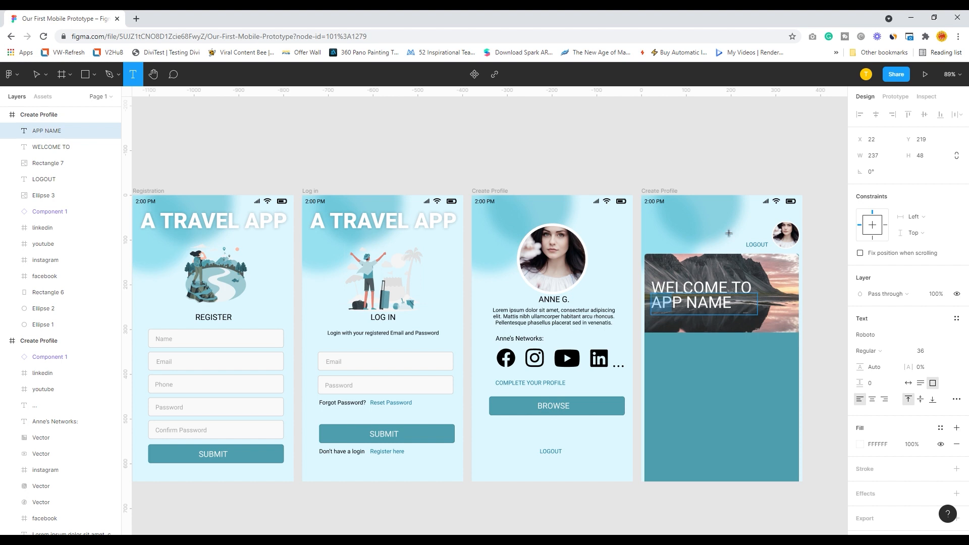
click(666, 163)
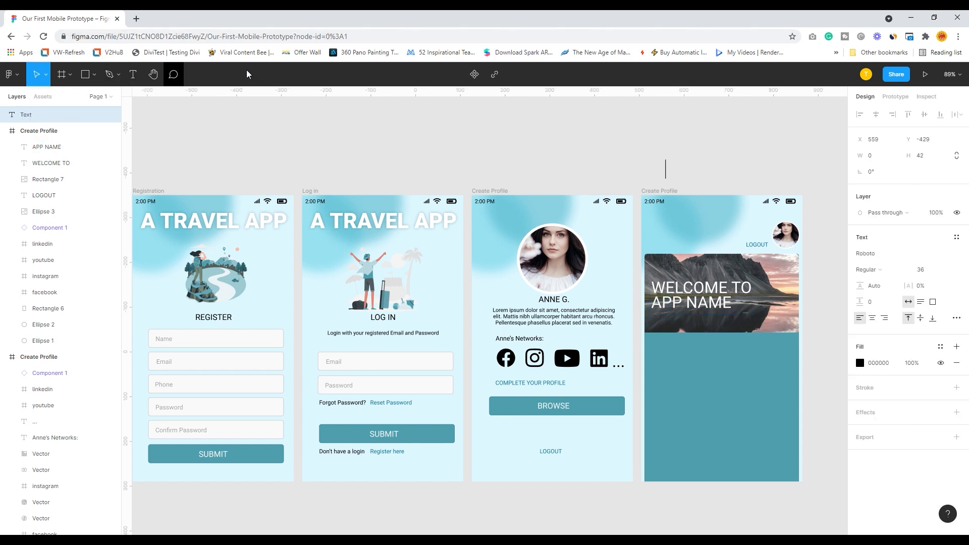
click(699, 161)
Step: Draw a text box of about 277 × 53 on the teal panel below the photo and set its font size to 12
click(684, 326)
key(t)
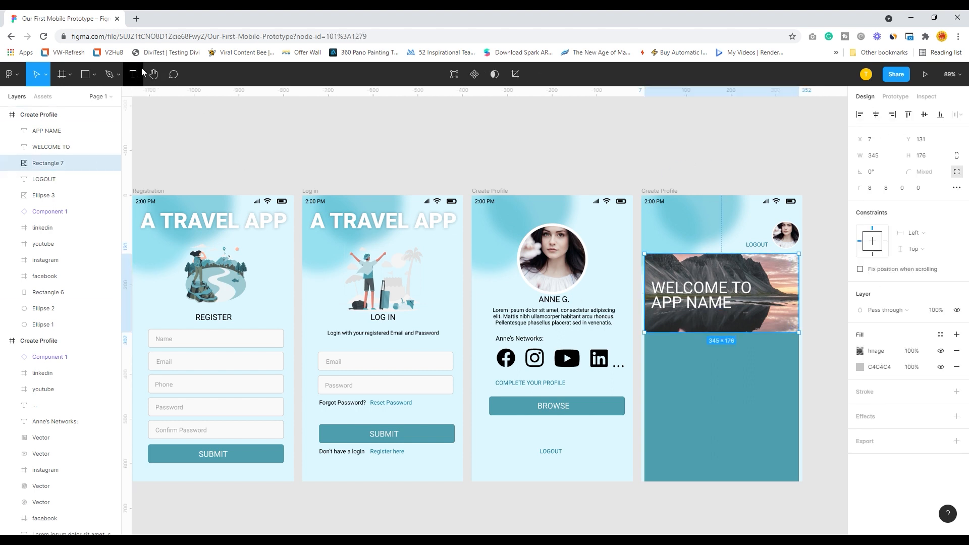
drag(656, 350, 780, 373)
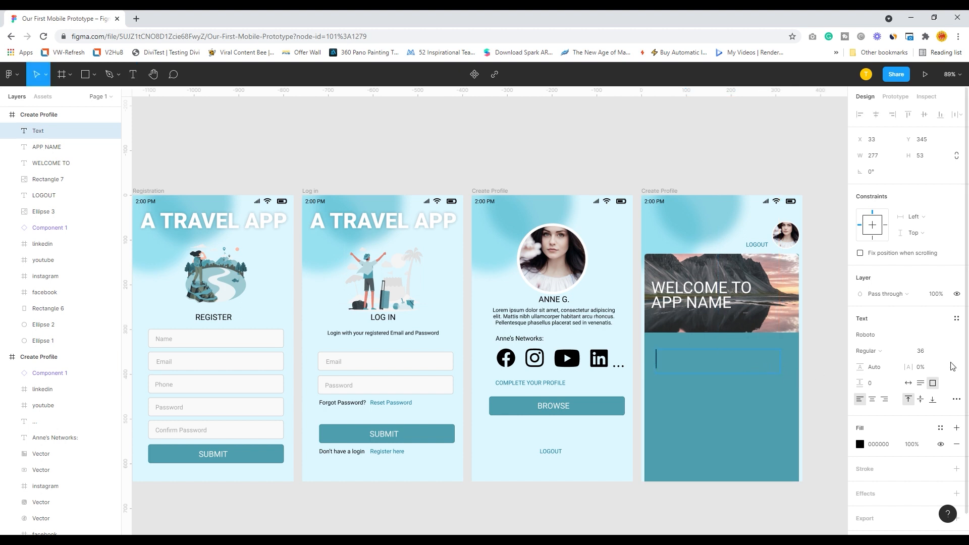
click(939, 352)
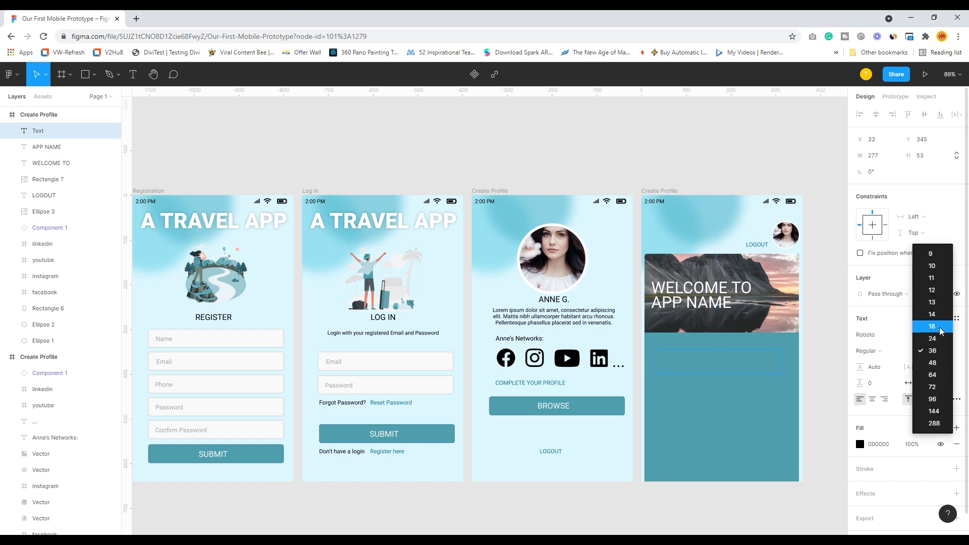
click(931, 290)
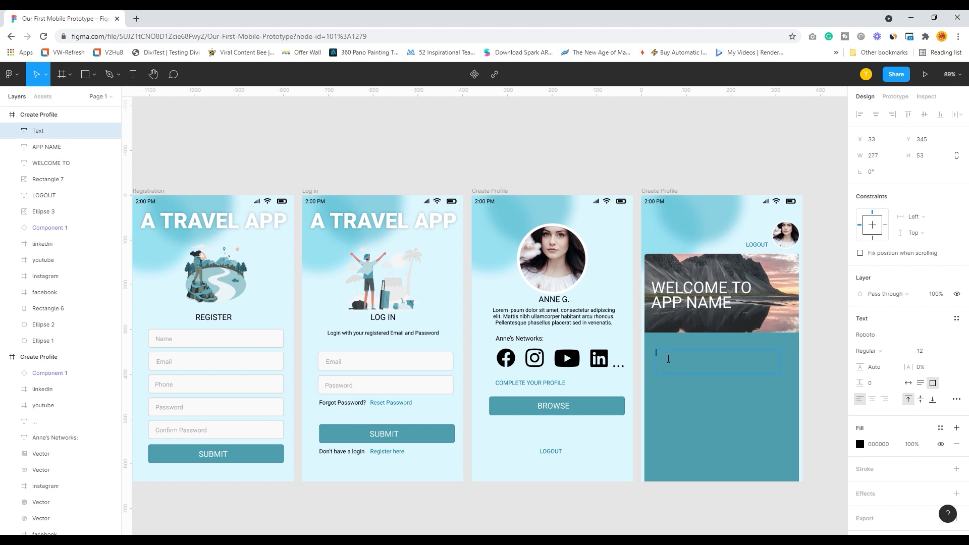
Step: Fill the new text box with 2 sentences of placeholder text using the Lorem ipsum plugin
right_click(669, 359)
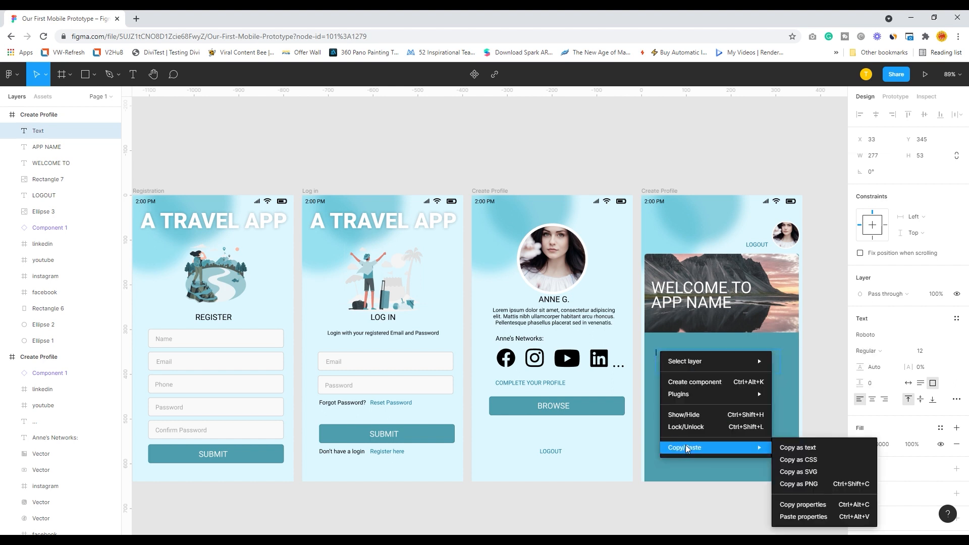
mouse_move(691, 404)
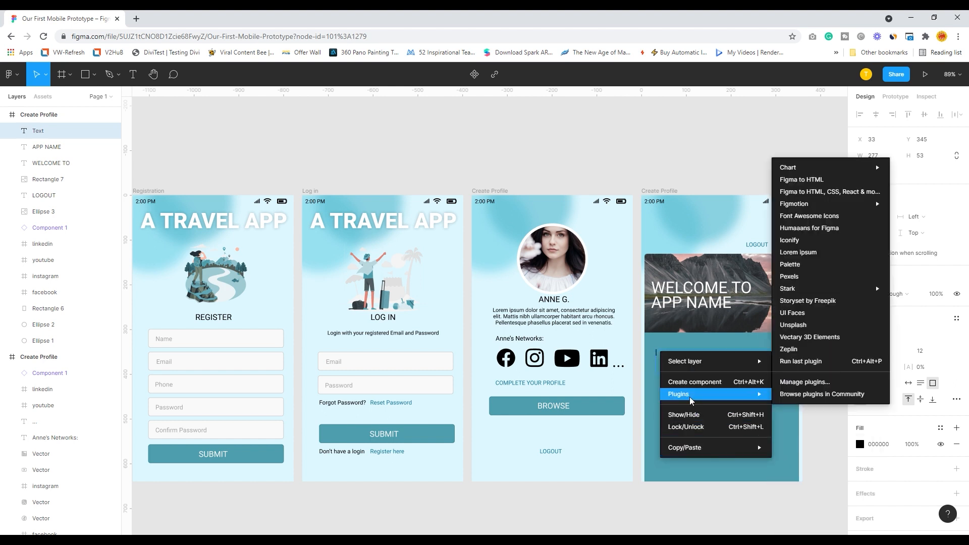
click(807, 251)
click(348, 235)
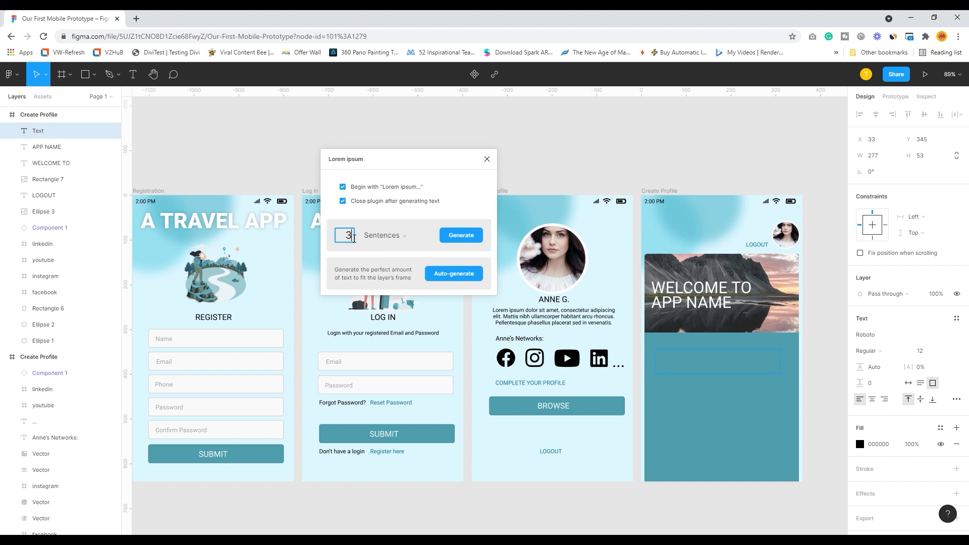
text(2)
click(474, 235)
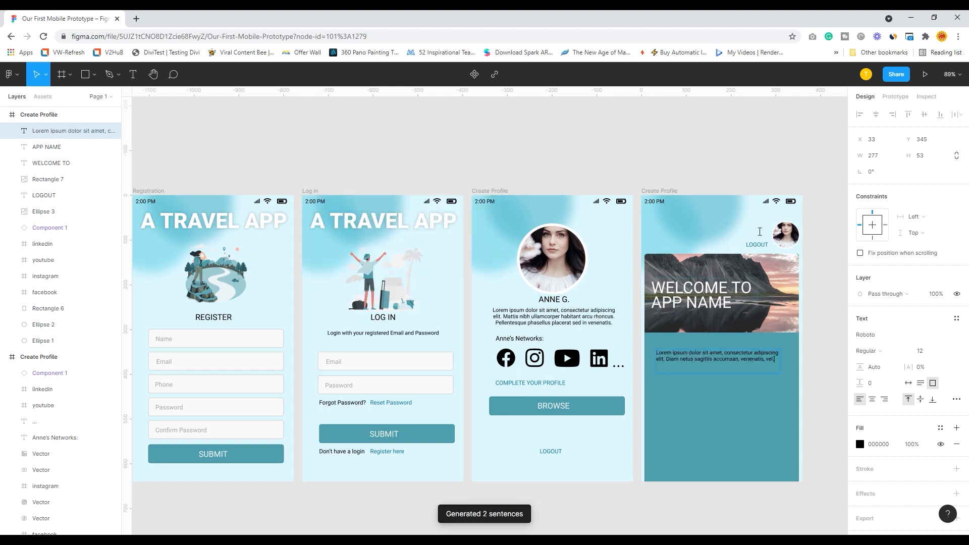
Step: Move the placeholder paragraph onto the photo beneath APP NAME, at about X 25, Y 256, and fill its text white
drag(698, 360, 695, 322)
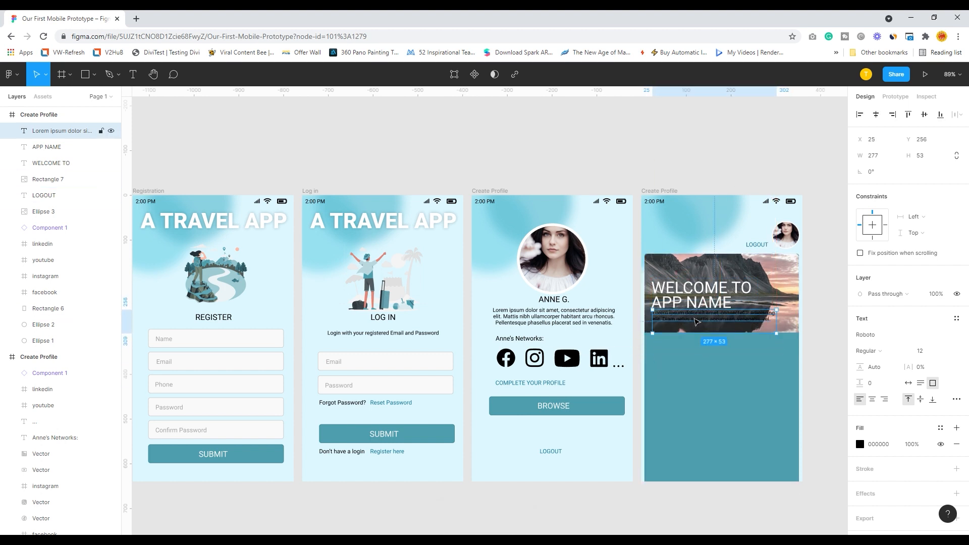
click(860, 444)
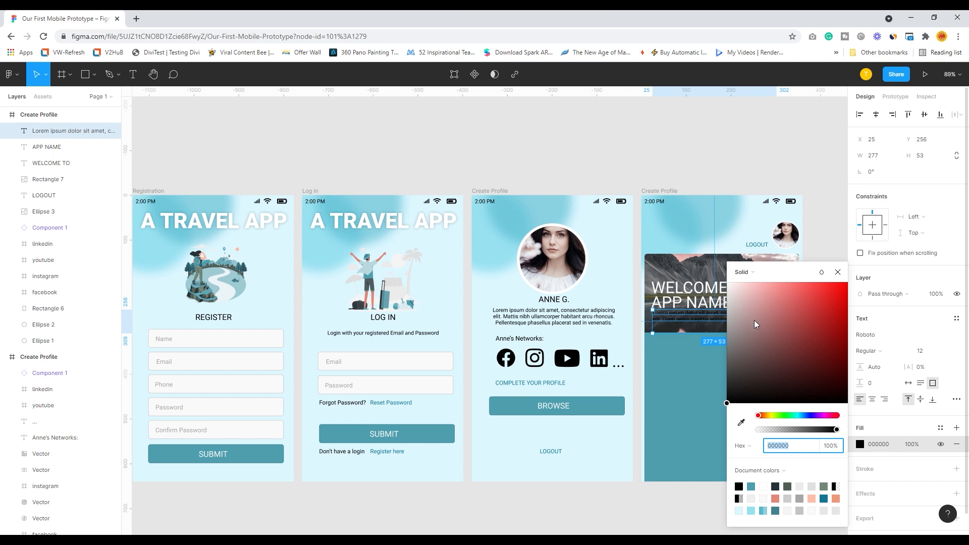
click(728, 284)
click(661, 158)
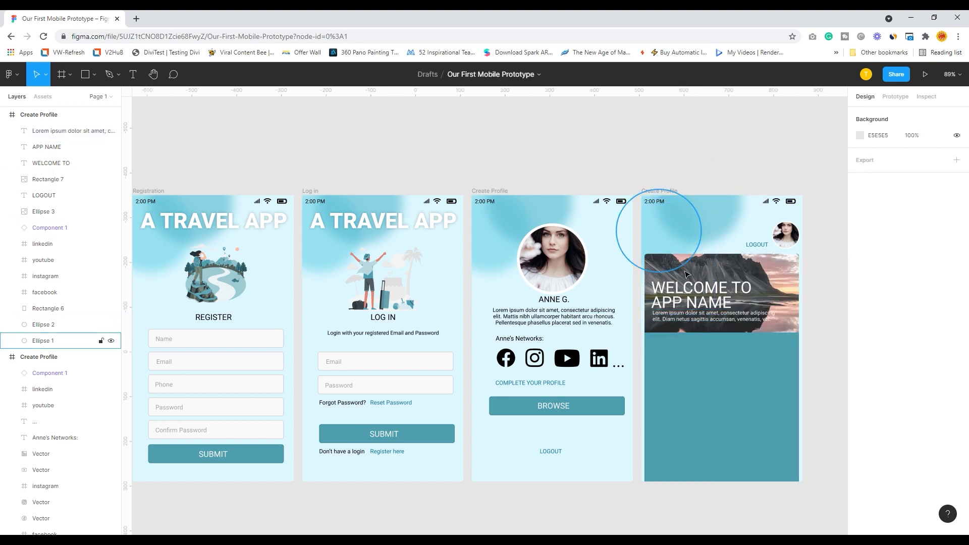
Step: Reduce the APP NAME text to the next smaller preset font size so it is smaller than WELCOME TO
drag(691, 289, 691, 291)
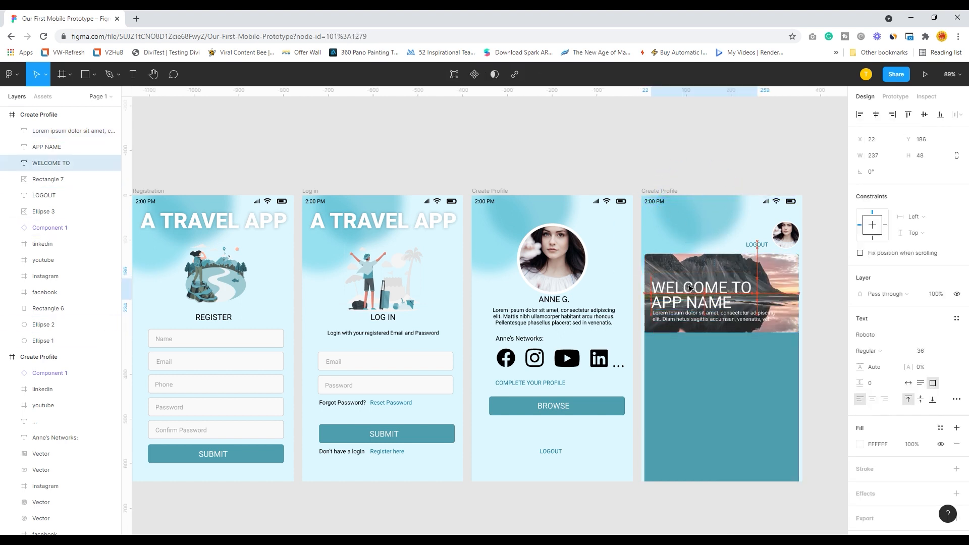
click(731, 184)
click(729, 309)
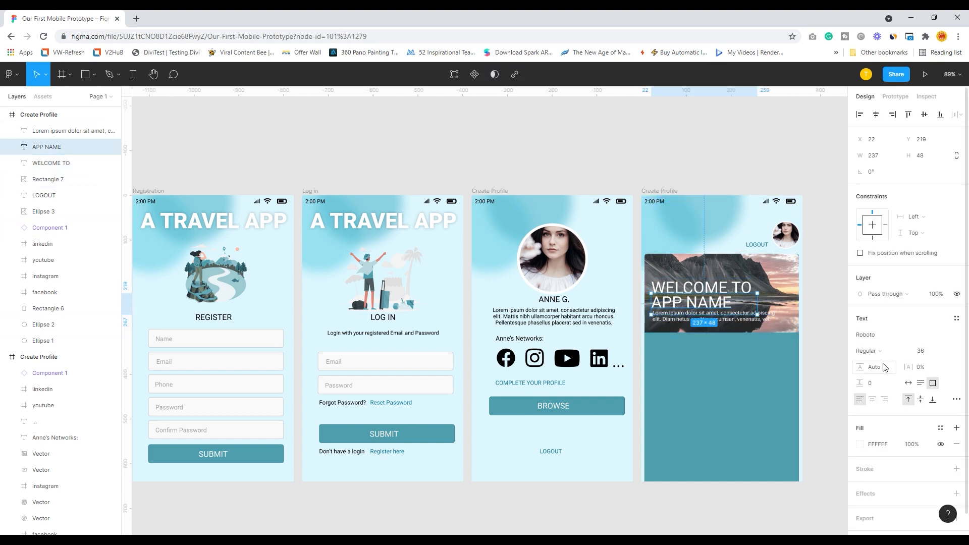
click(945, 354)
click(948, 345)
click(692, 163)
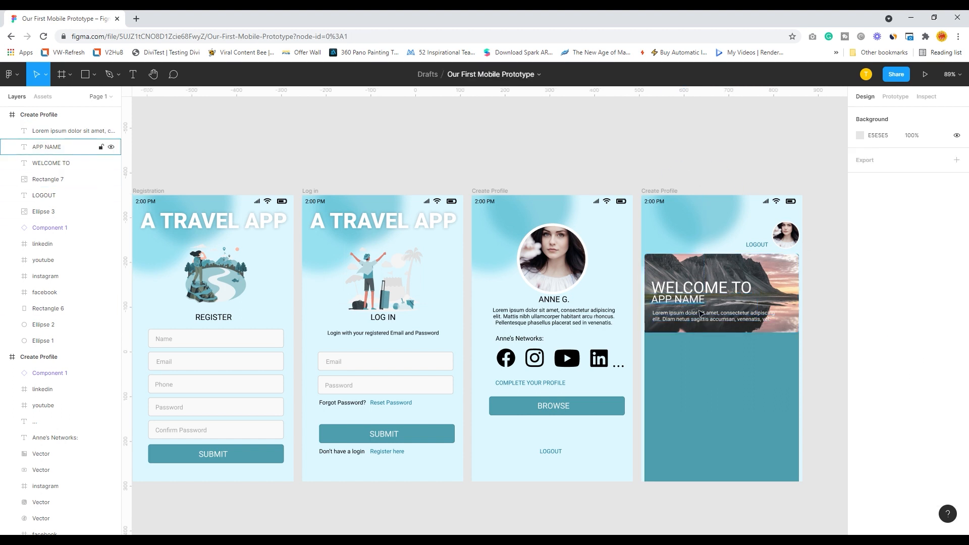
Step: Move the placeholder paragraph to about X 22, Y 248, aligned with the headings, and narrow its text box to about 225
drag(690, 323, 714, 320)
drag(776, 323, 757, 325)
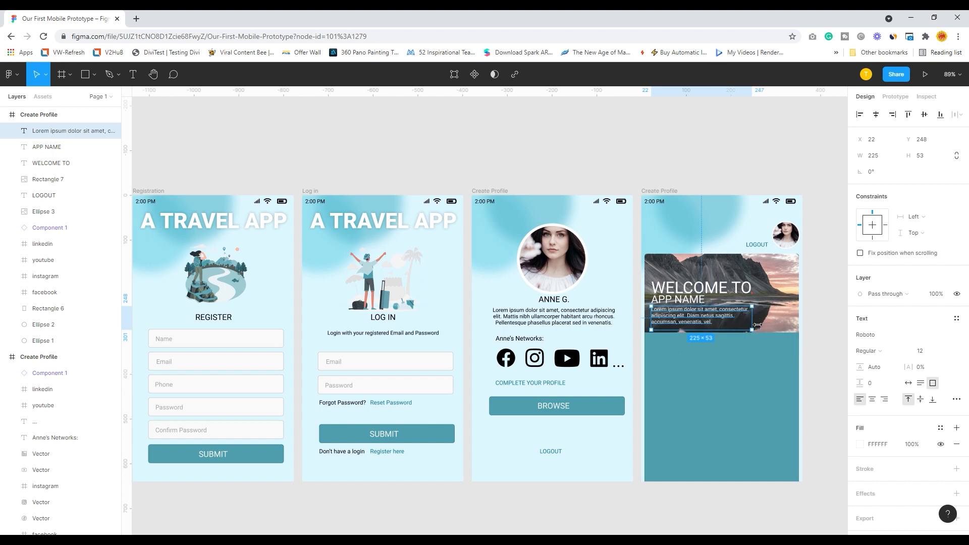
click(676, 160)
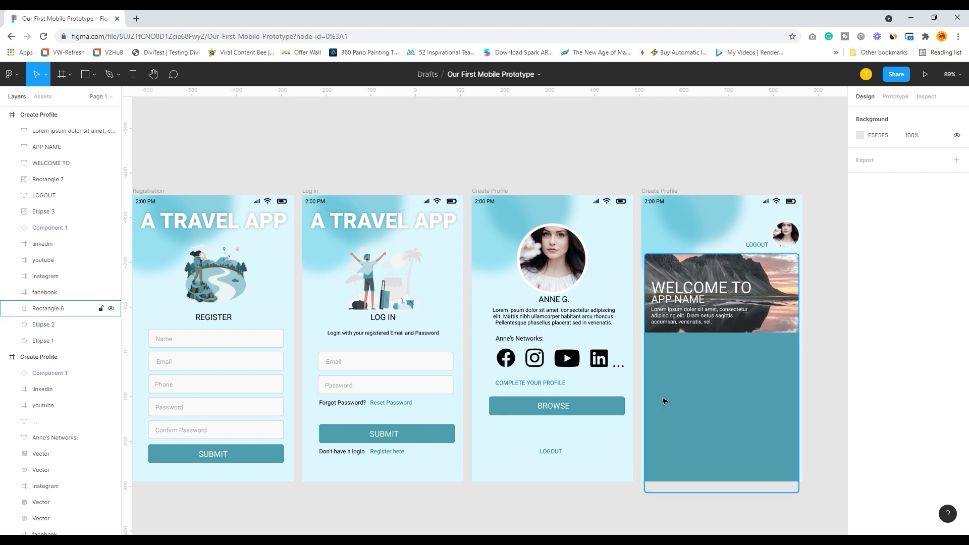
Step: Draw a square about 134 × 134 beneath the welcome banner on the fourth screen, at about X 22, Y 319
click(93, 74)
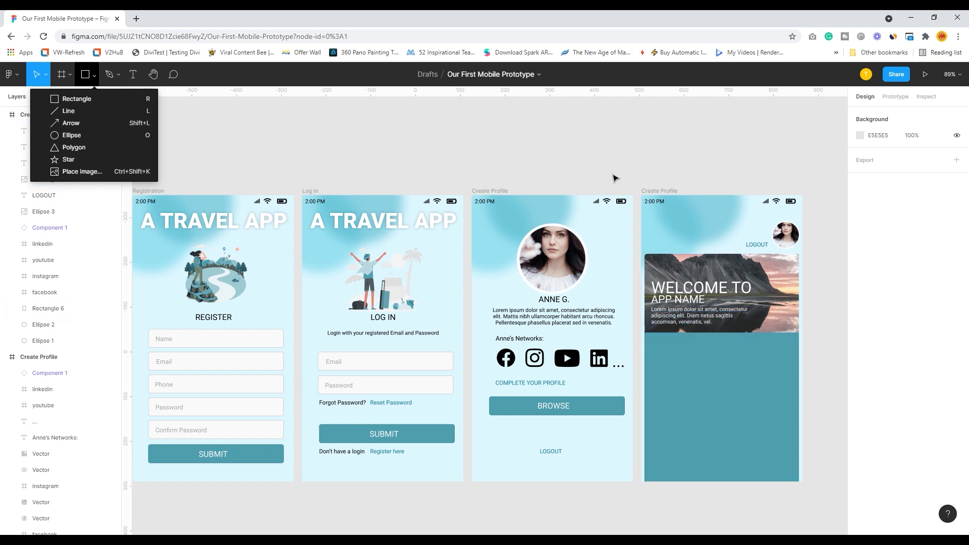
click(76, 98)
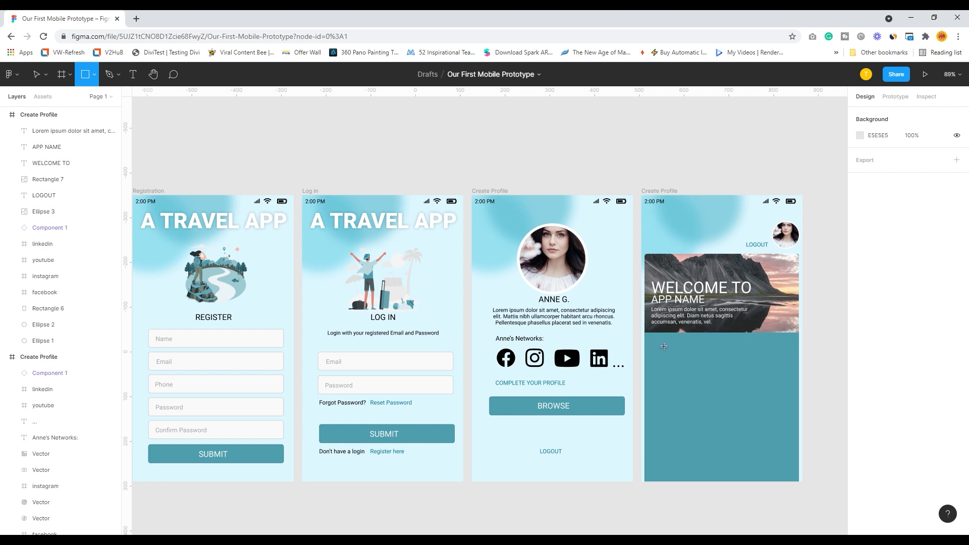
mouse_move(656, 338)
mouse_down()
mouse_move(717, 386)
mouse_move(699, 369)
mouse_up()
key(shift)
click(728, 160)
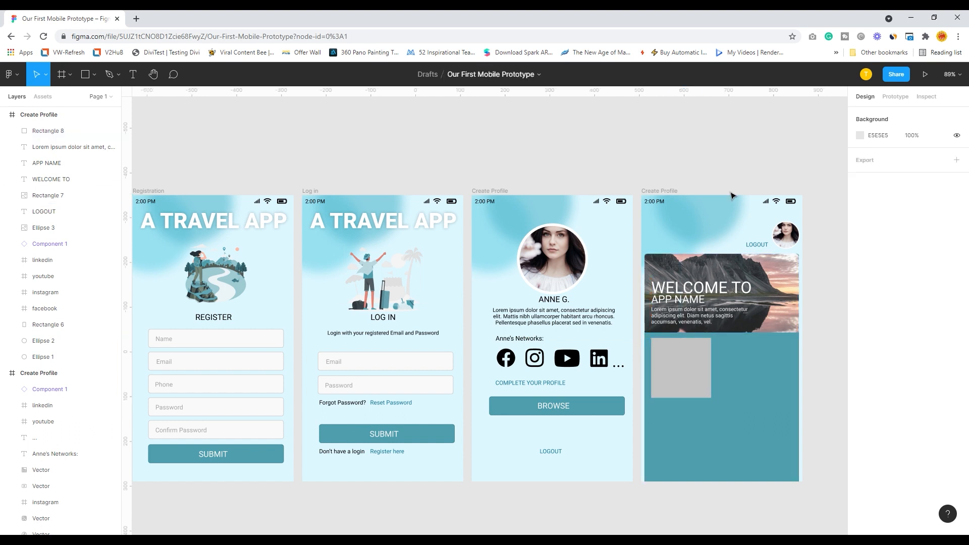
Step: Fill the new square with a mountain photo from the Unsplash plugin's wallpaper preset, swapping images until it suits
click(690, 384)
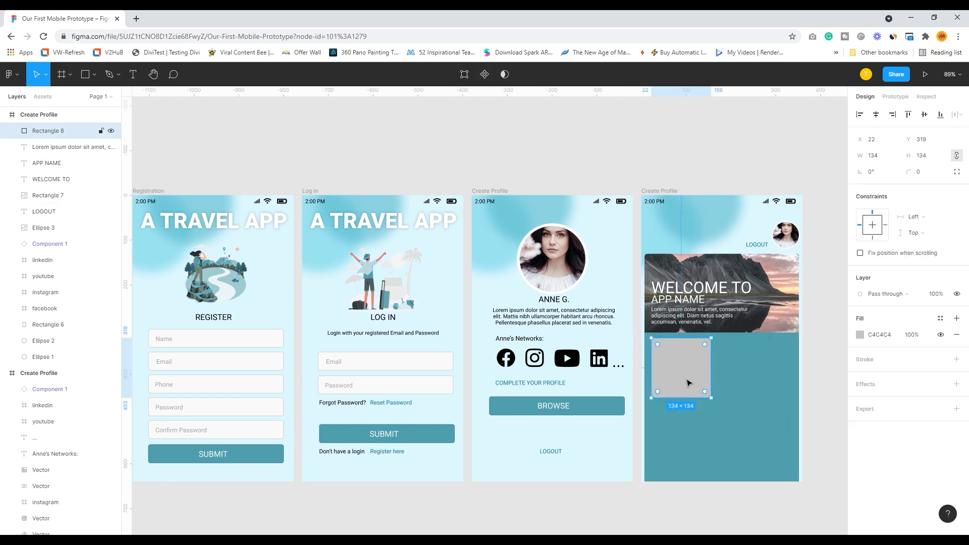
right_click(686, 381)
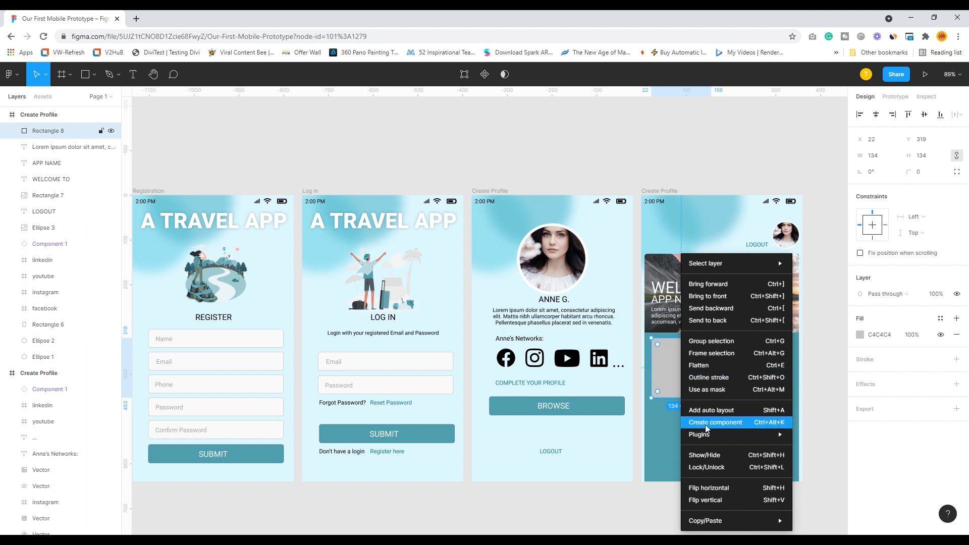
mouse_move(706, 437)
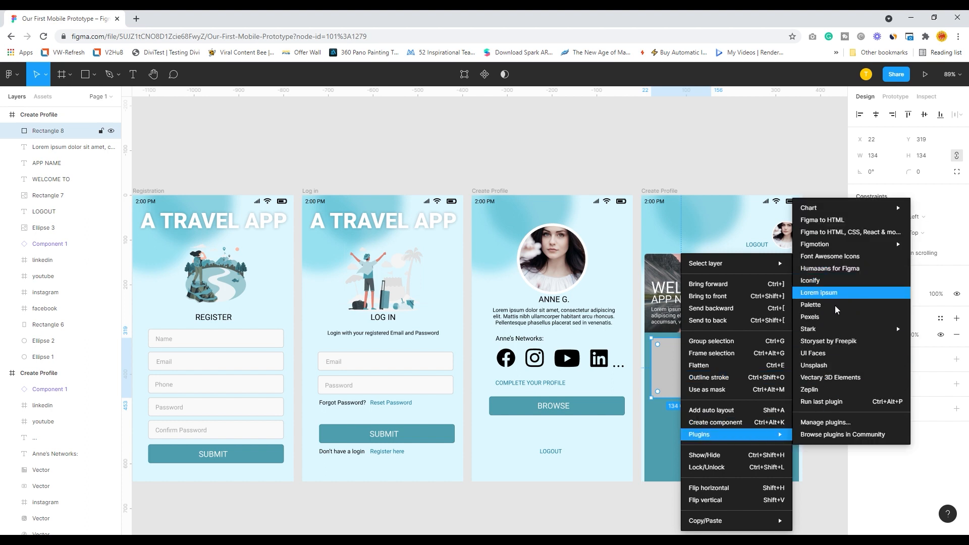
click(819, 367)
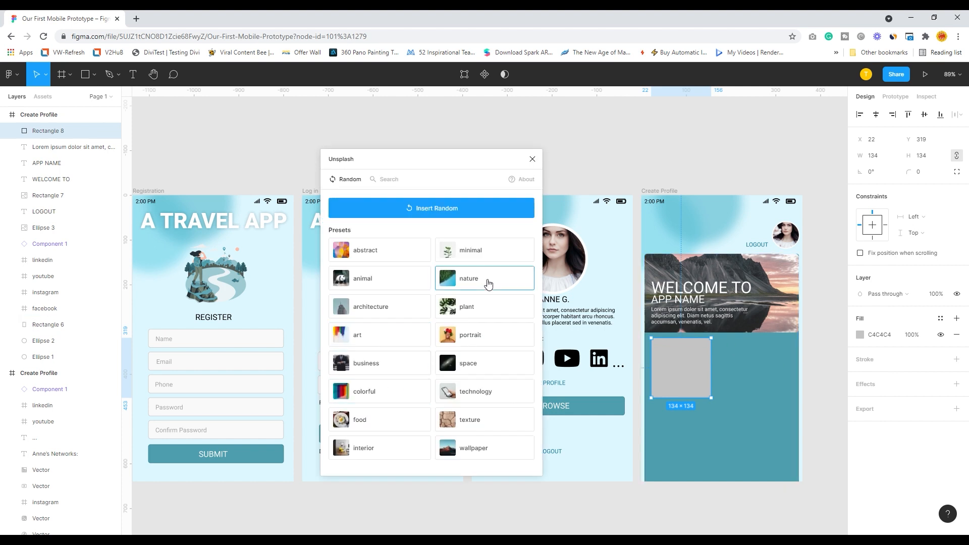
click(478, 449)
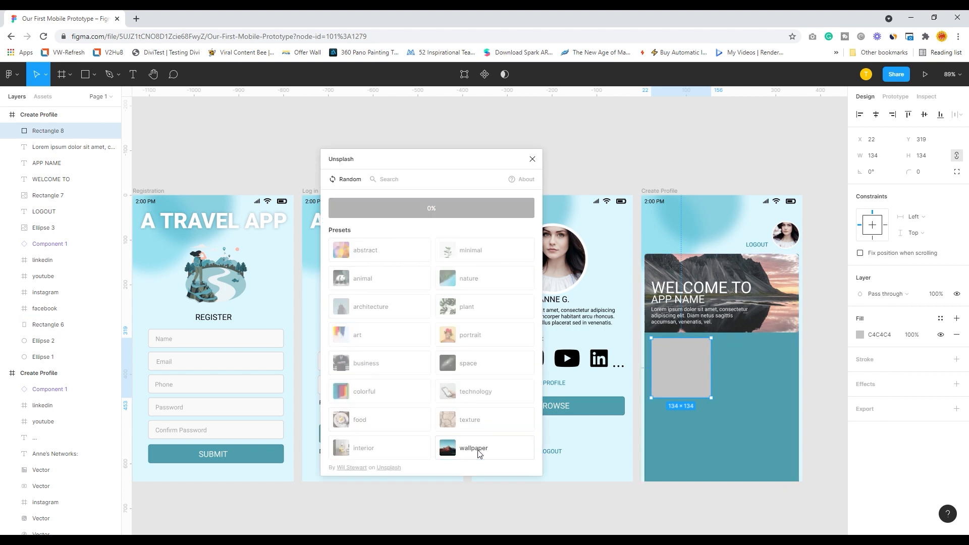
click(476, 454)
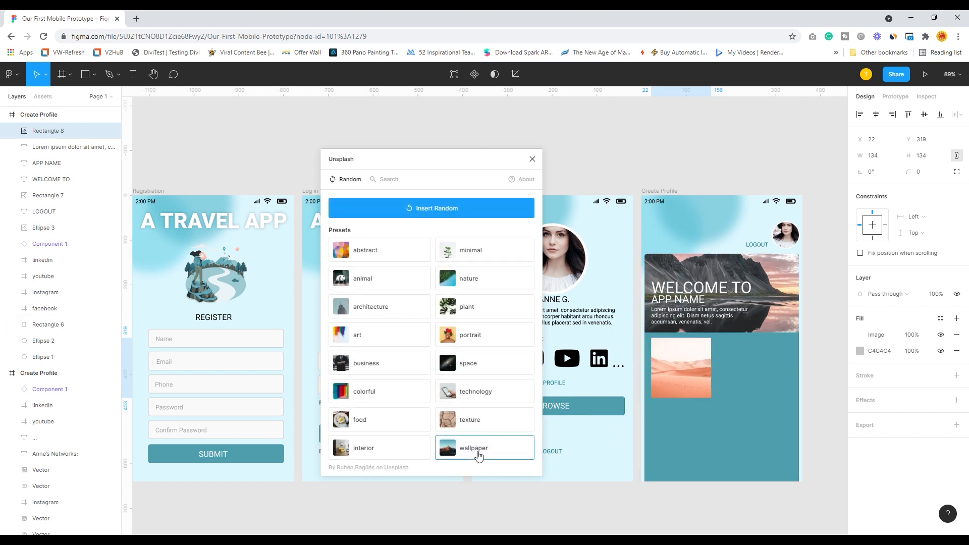
click(479, 454)
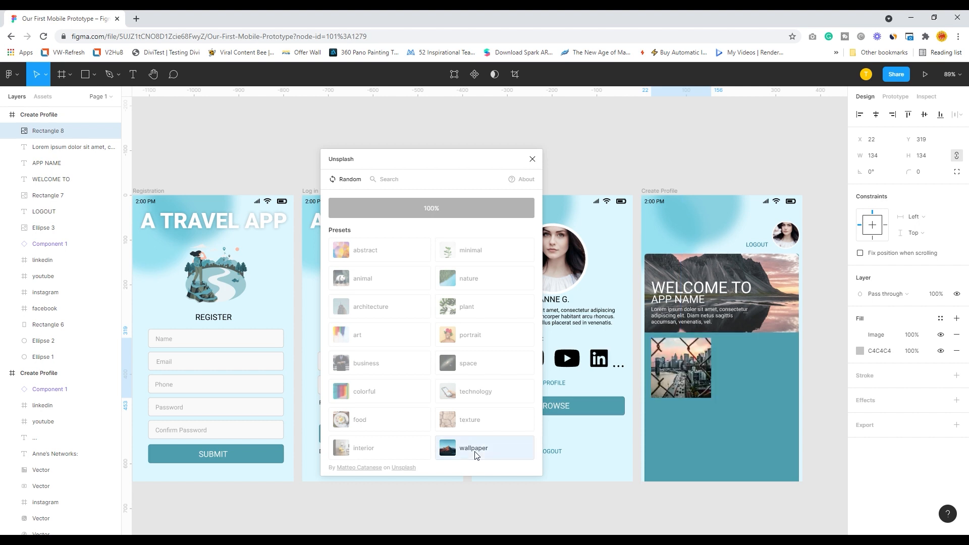
click(478, 455)
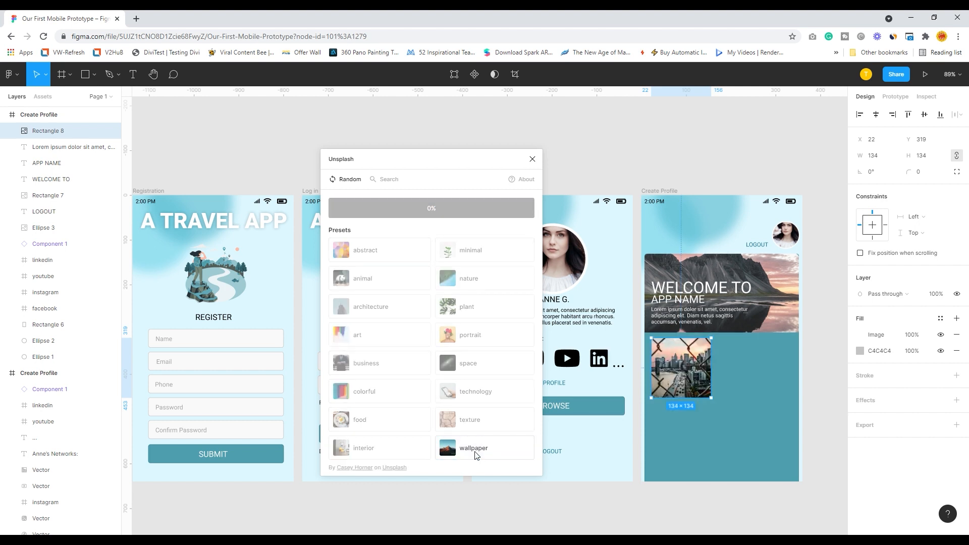
click(478, 455)
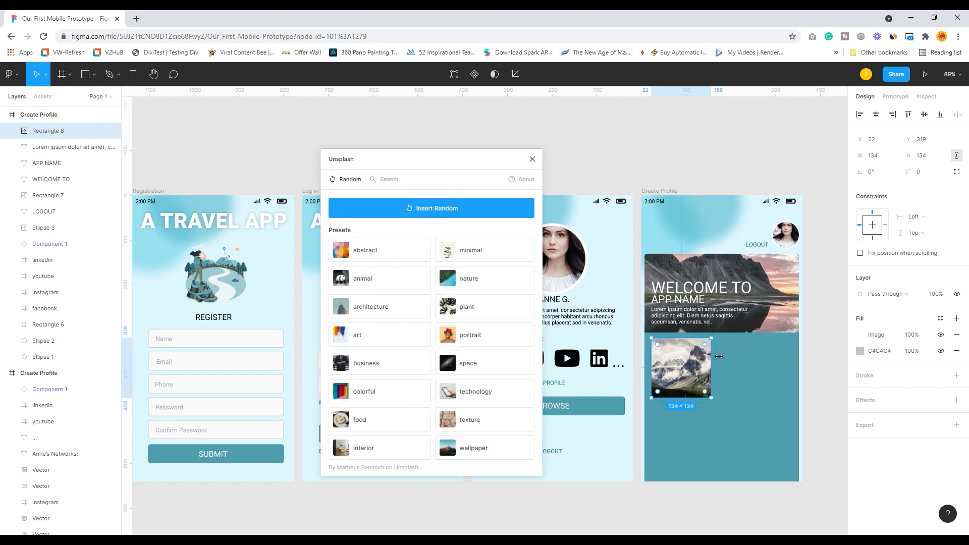
Step: Widen the mountain photo to about 186 and move it flush under the banner's left edge, at about X 7, Y 307
mouse_move(720, 352)
mouse_down()
mouse_move(744, 351)
mouse_move(705, 353)
mouse_up()
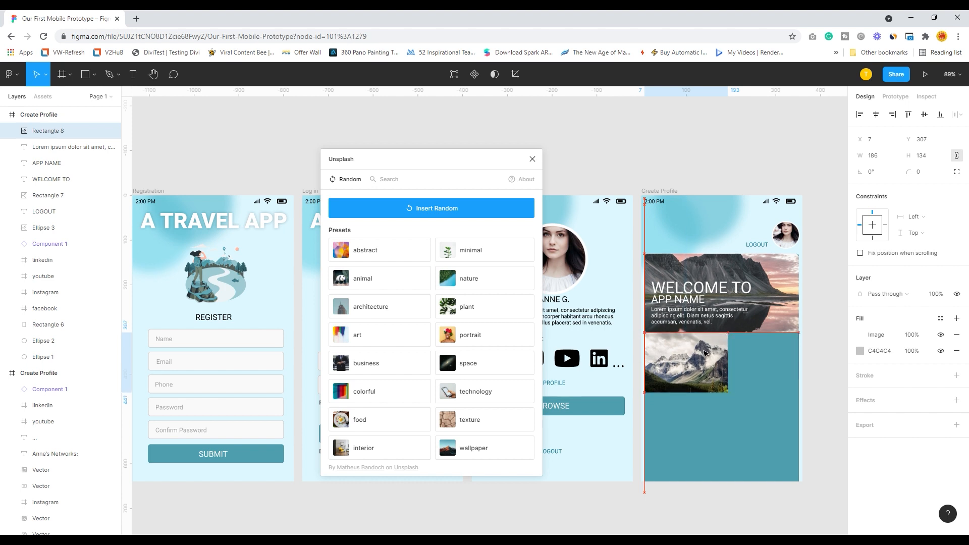
click(827, 337)
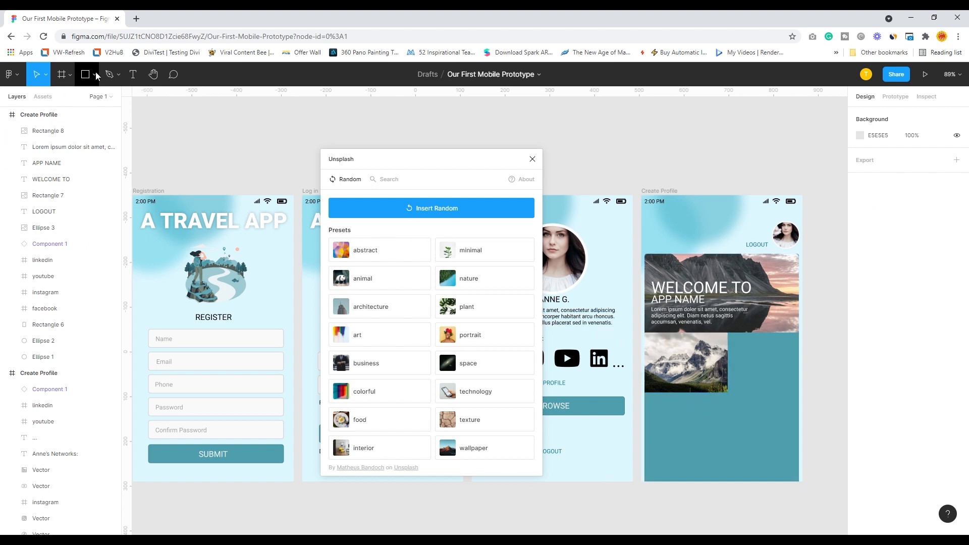
Step: Add a text box about 141 × 88 beside the mountain photo and fill it with 2 sentences using the Lorem ipsum plugin
key(t)
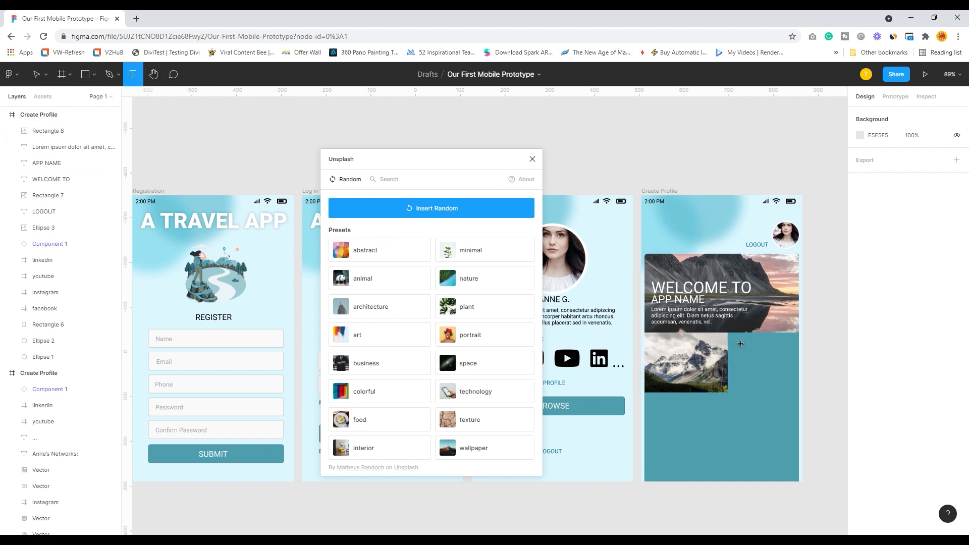
drag(733, 337, 798, 382)
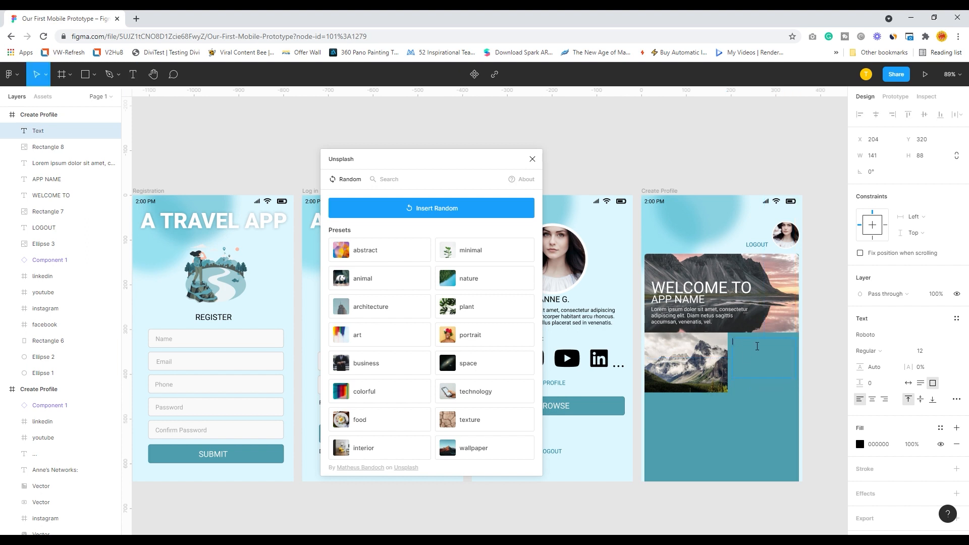
right_click(757, 346)
mouse_move(775, 436)
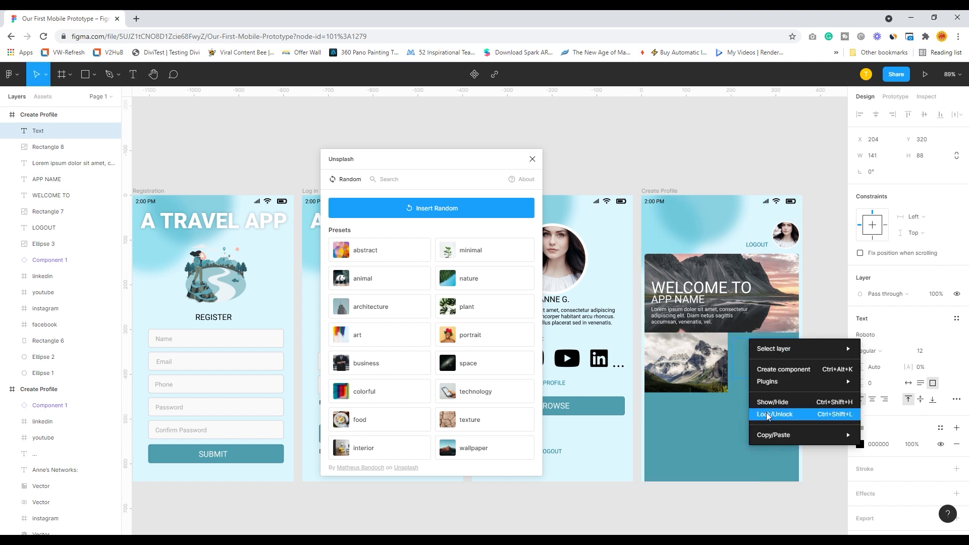
mouse_move(770, 388)
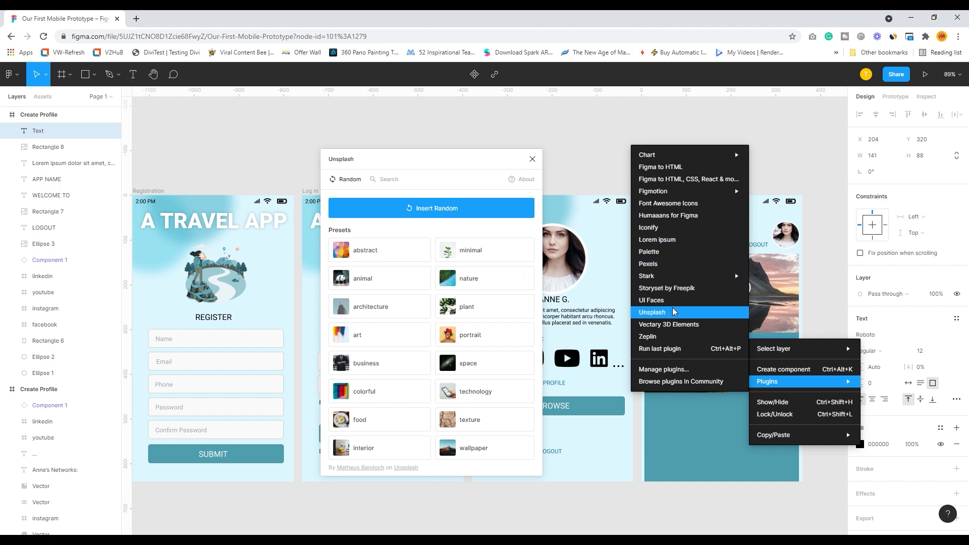
click(674, 240)
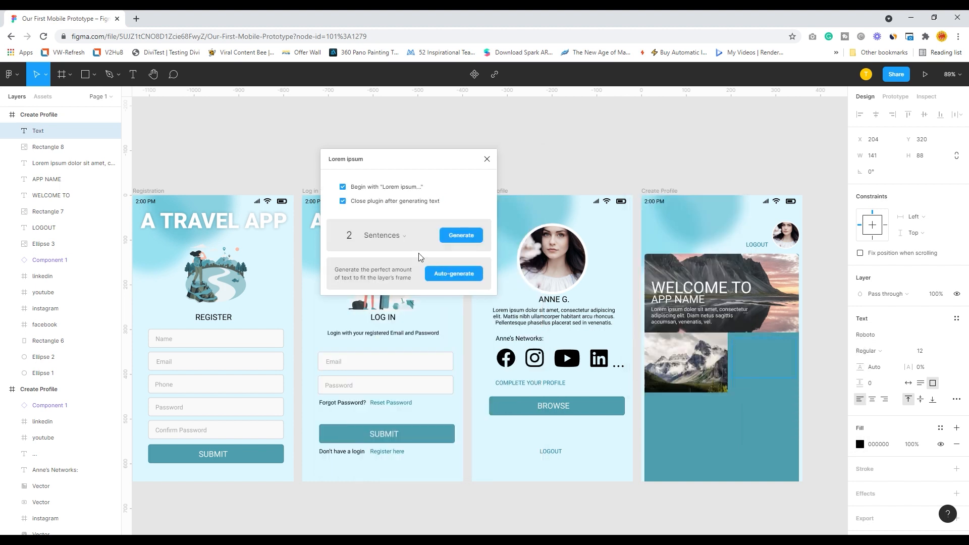
click(458, 237)
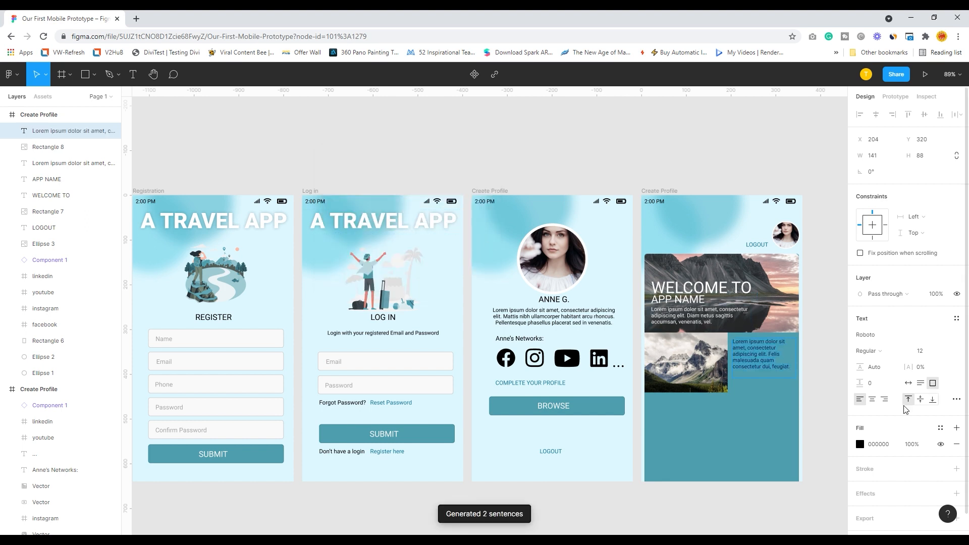
Step: Fill the placeholder paragraph beside the mountain photo with white (FFFFFF)
click(860, 444)
click(728, 283)
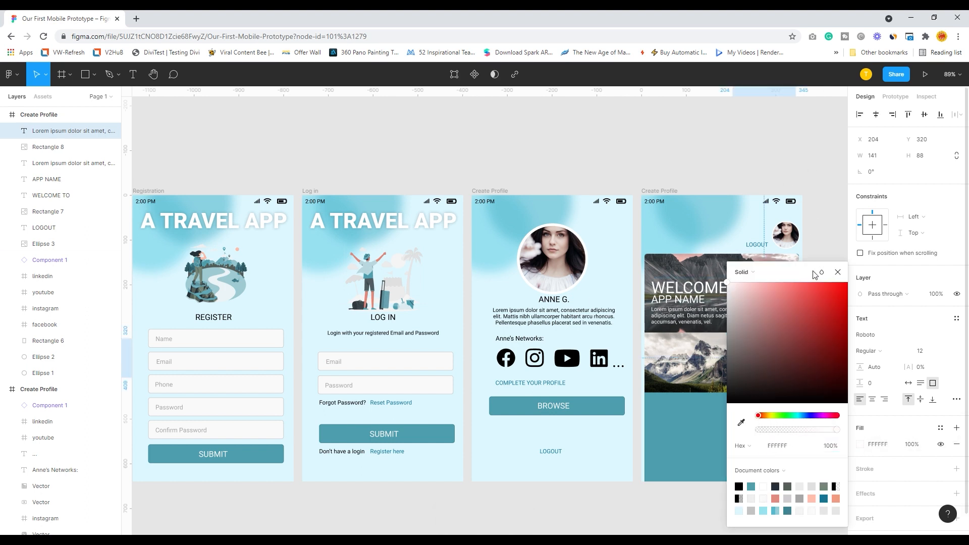
click(834, 243)
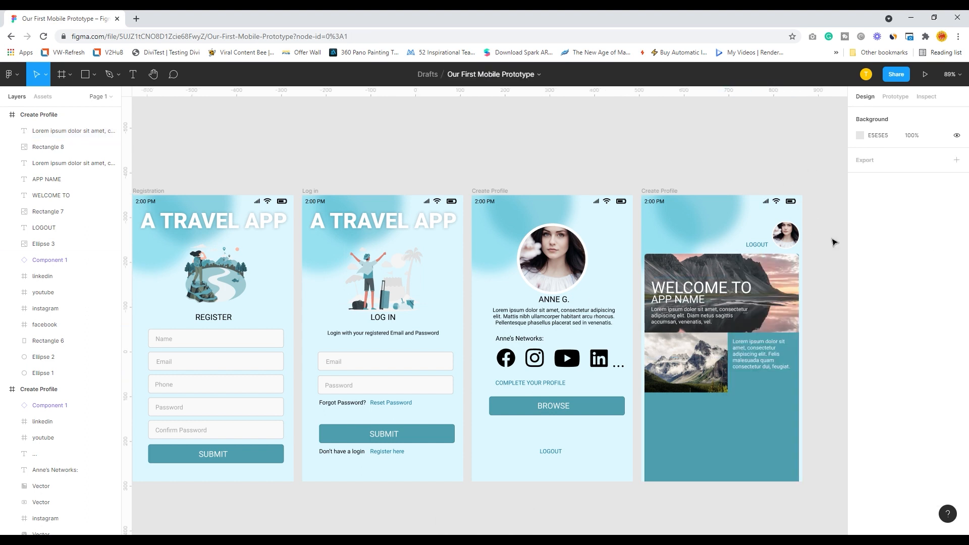
Step: Nudge the paragraph beside the mountain photo up to Y 319 and shorten its text box to a height of about 81
click(757, 342)
drag(757, 343, 757, 343)
click(823, 348)
click(751, 367)
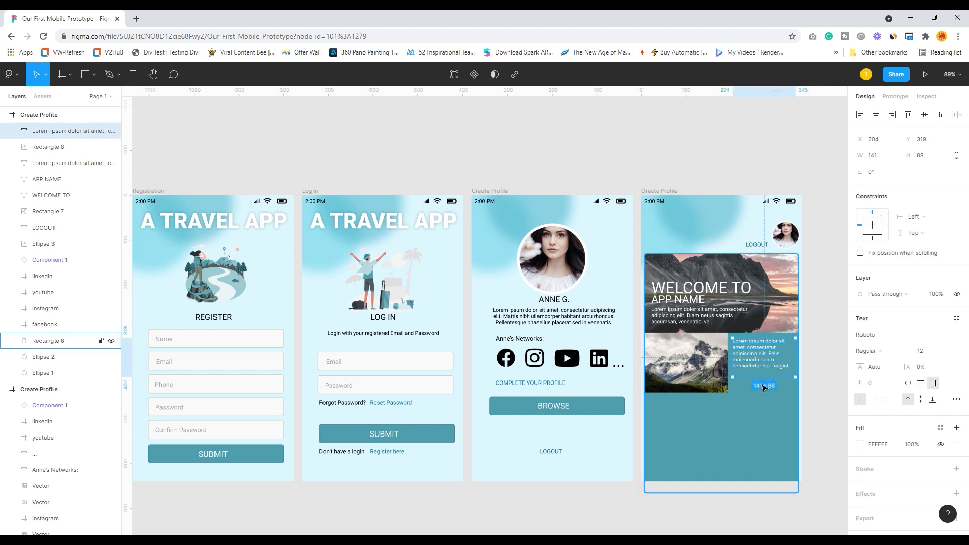
drag(745, 394, 747, 385)
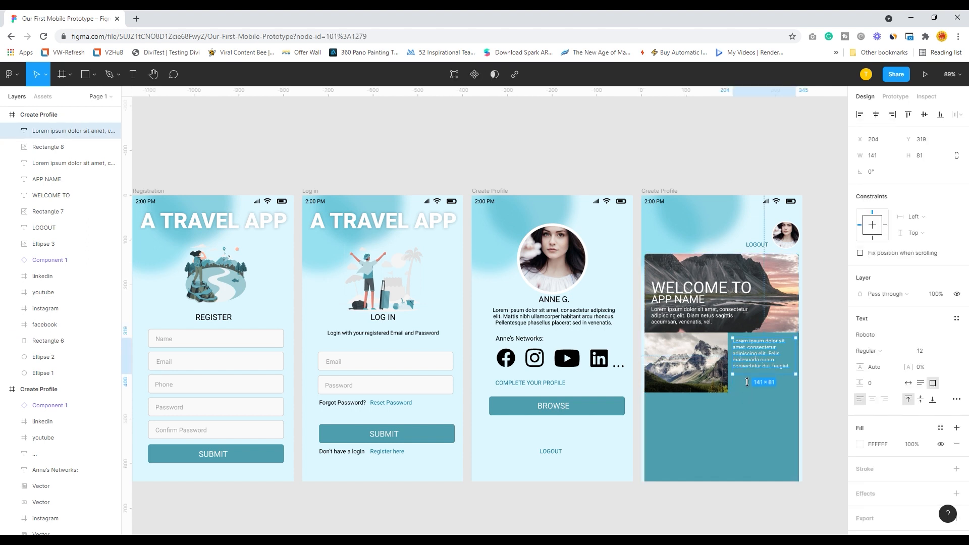
click(833, 353)
Step: Add the text READ MORE below the paragraph, aligned with its left edge at about X 204, Y 430
click(133, 74)
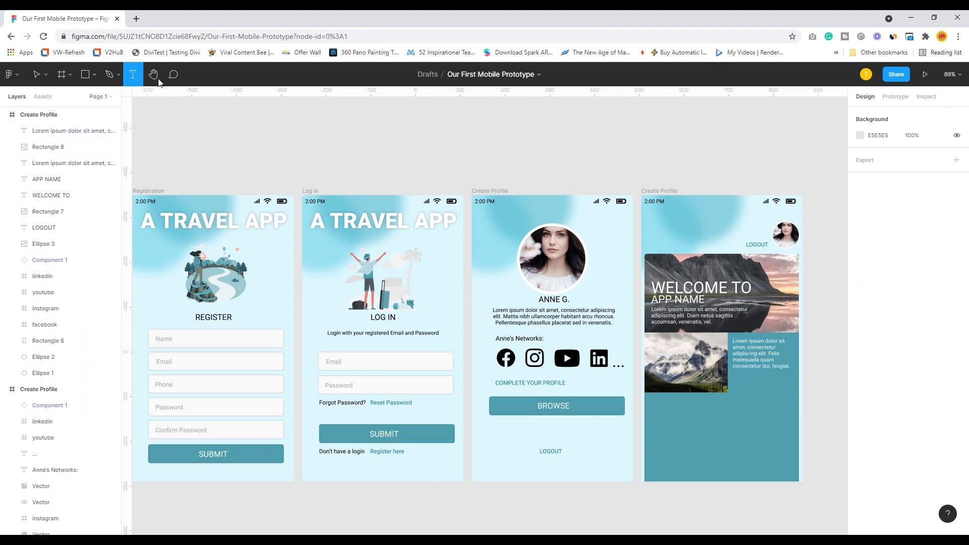
click(742, 396)
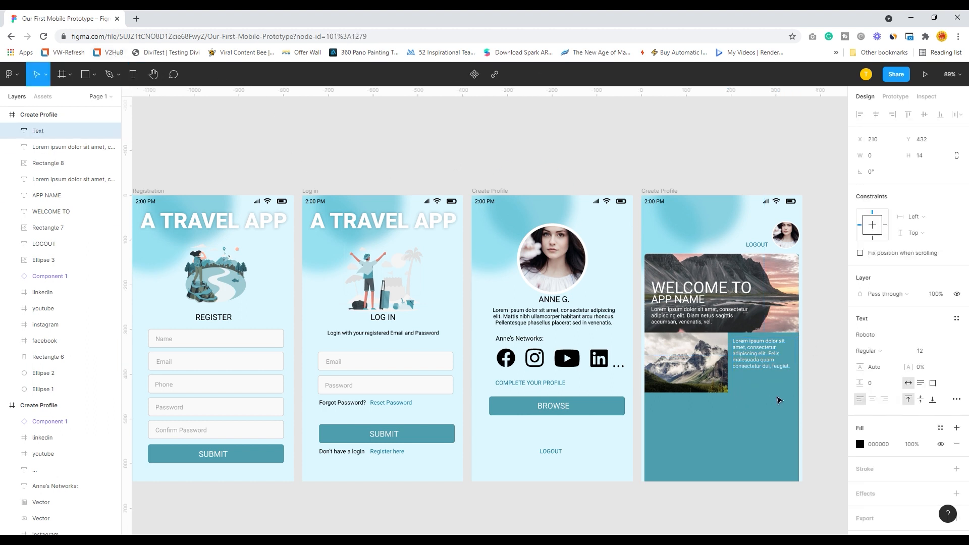
text(READ MORE)
key(Escape)
drag(757, 396, 754, 396)
Step: Fill the READ MORE text with white
click(860, 445)
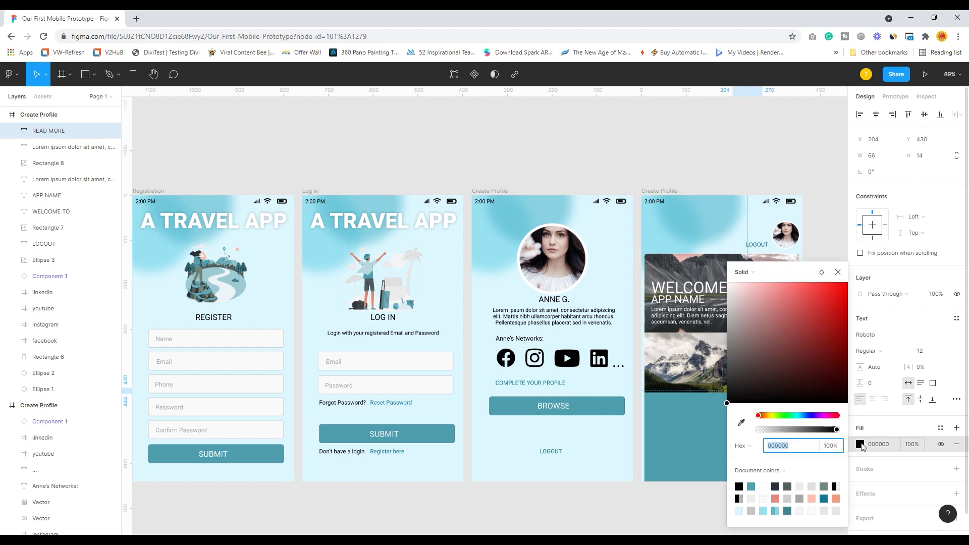
drag(783, 312, 729, 286)
click(781, 187)
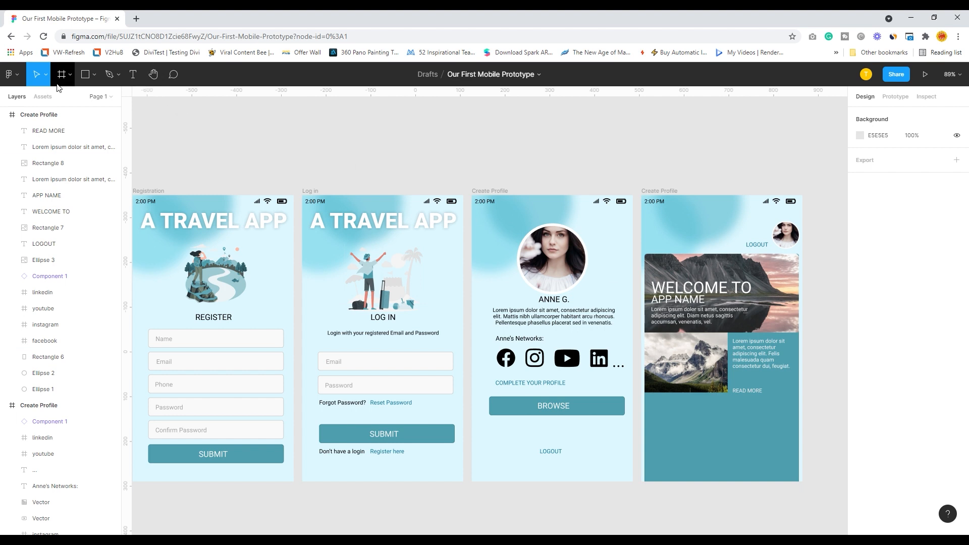
Step: Draw a rectangle about 342 × 158 below the mountain photo and READ MORE, and position it at about X 10, Y 450
click(86, 78)
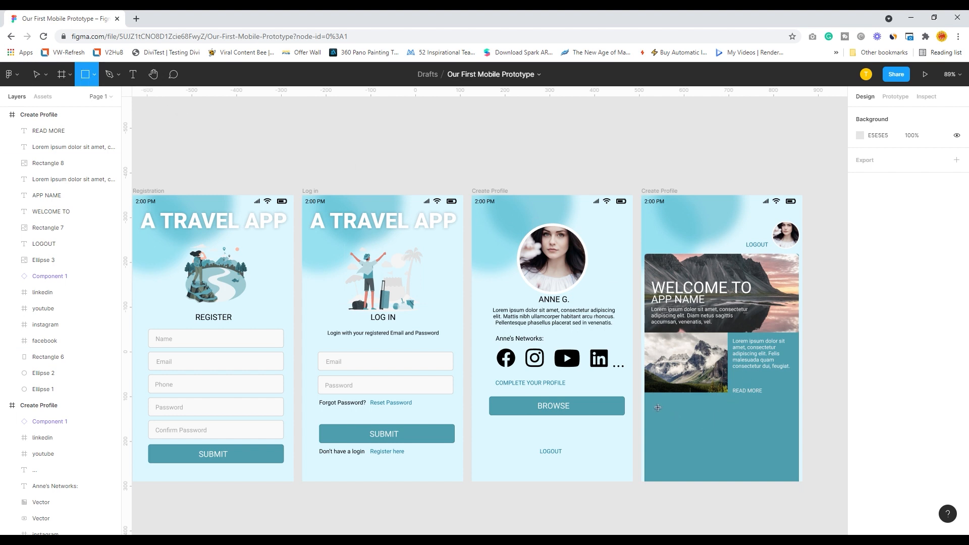
mouse_move(646, 400)
mouse_down()
mouse_move(768, 421)
mouse_move(792, 441)
mouse_move(799, 471)
mouse_up()
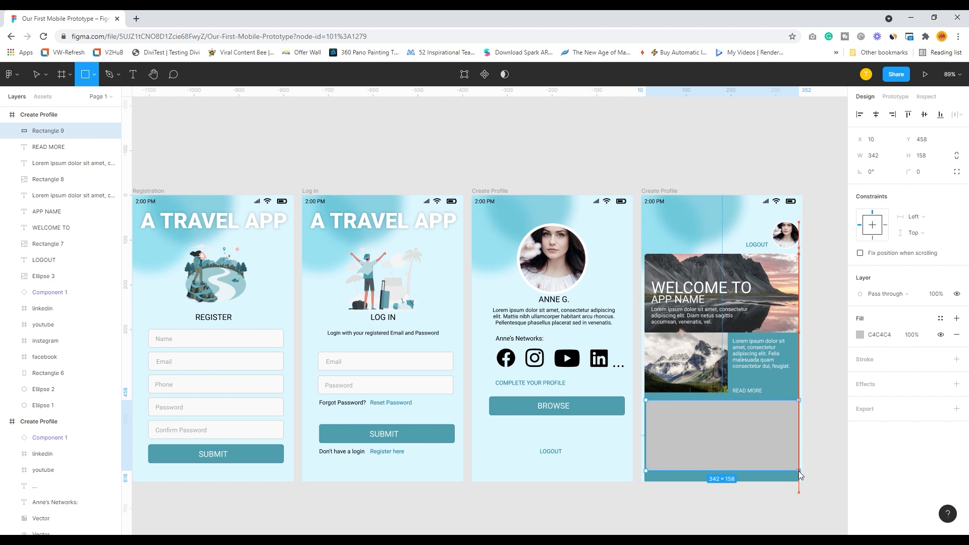
drag(798, 471, 798, 471)
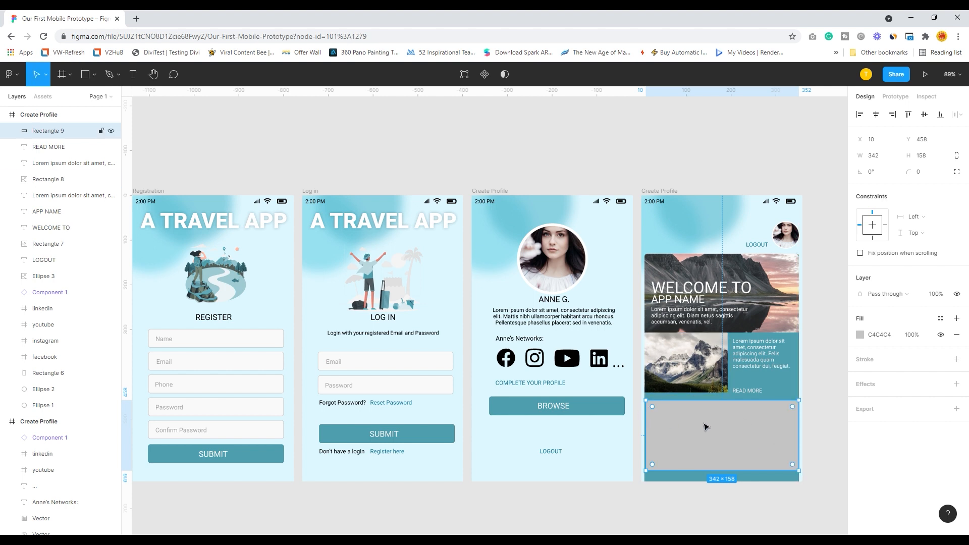
drag(706, 428, 707, 425)
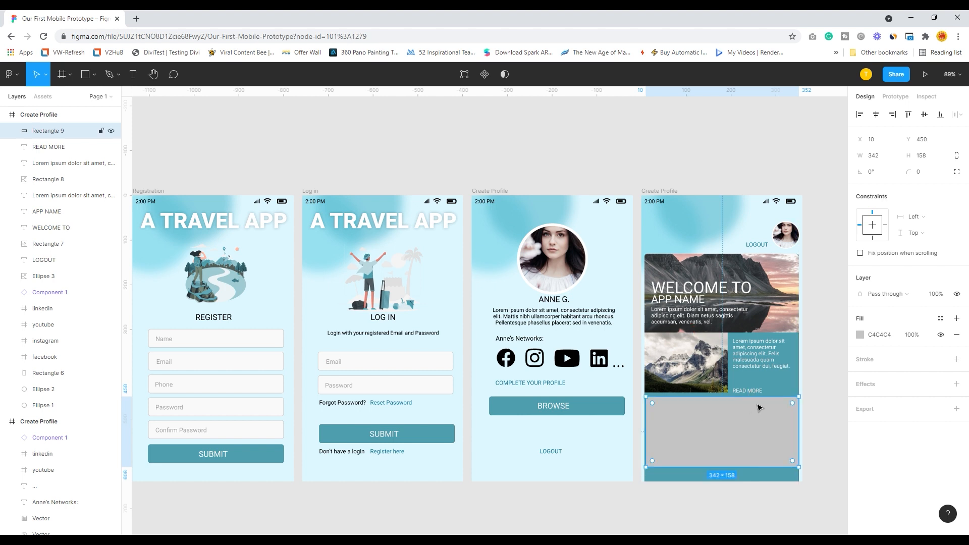
click(822, 367)
Step: Fill the wide rectangle below the mountain photo with a picture from the Unsplash plugin's nature preset
click(757, 415)
right_click(723, 438)
mouse_move(724, 438)
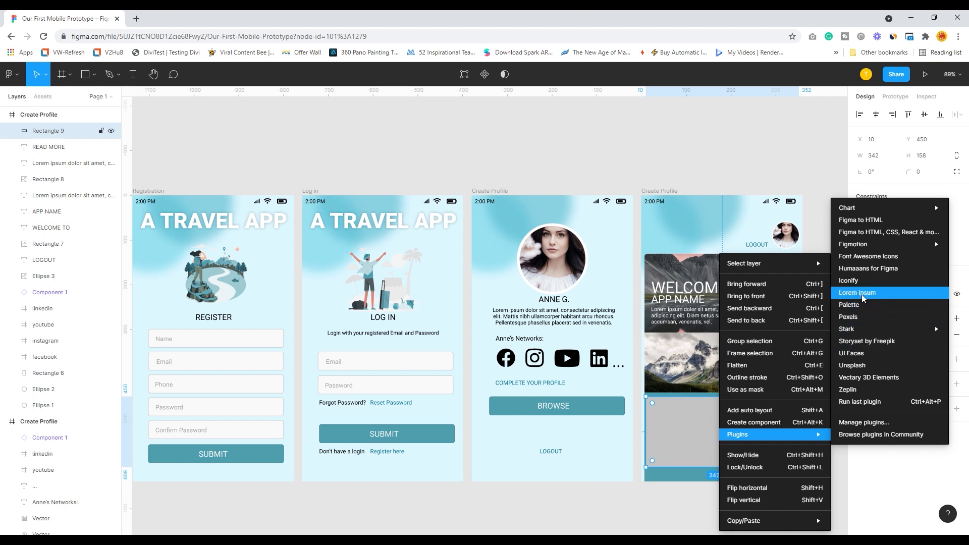
click(860, 370)
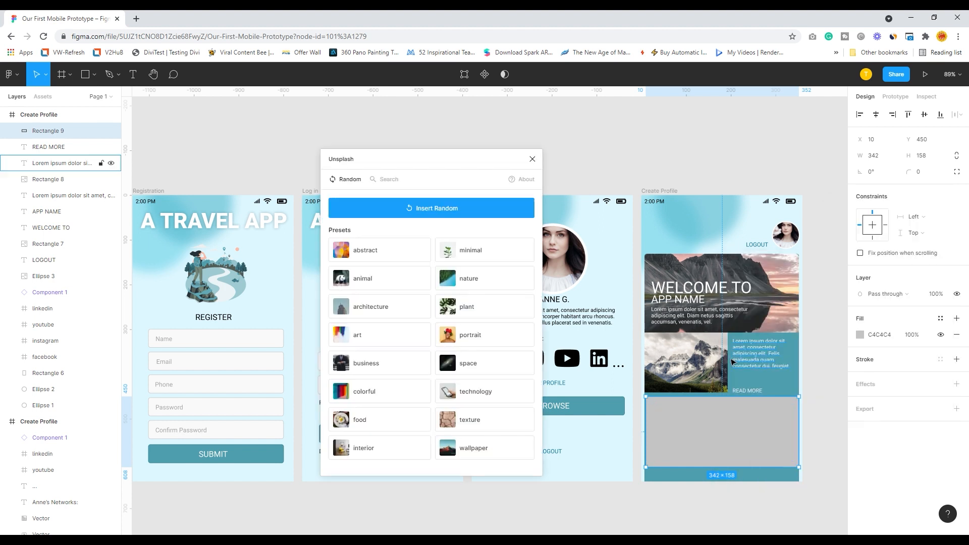
click(458, 278)
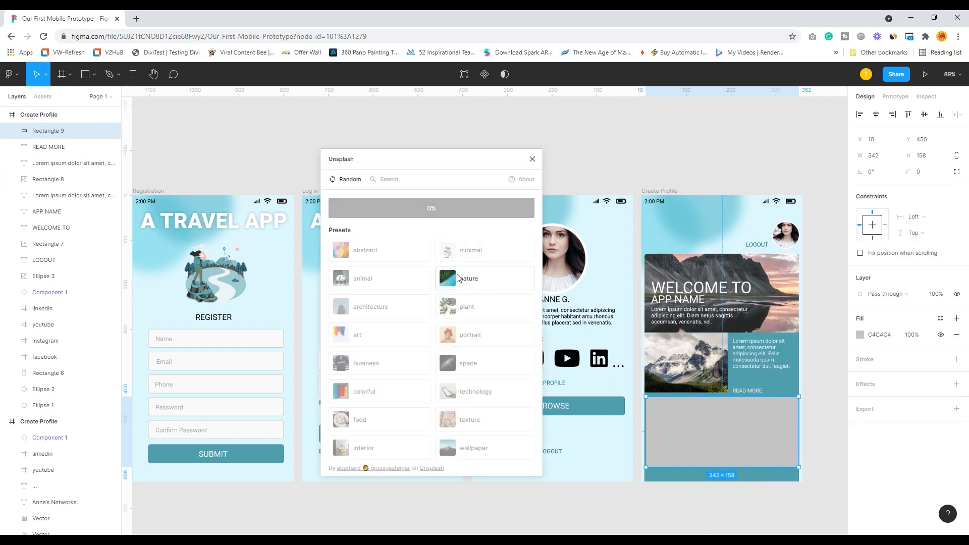
Step: Cycle the wide rectangle's picture through Unsplash nature images until it shows the golden valley with winding water, and close the plugin
click(457, 279)
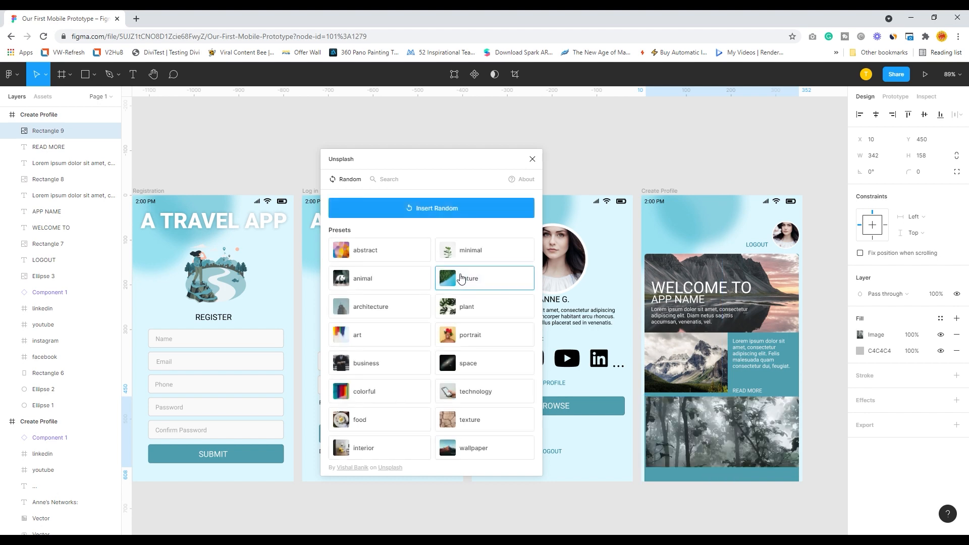
click(462, 278)
click(460, 277)
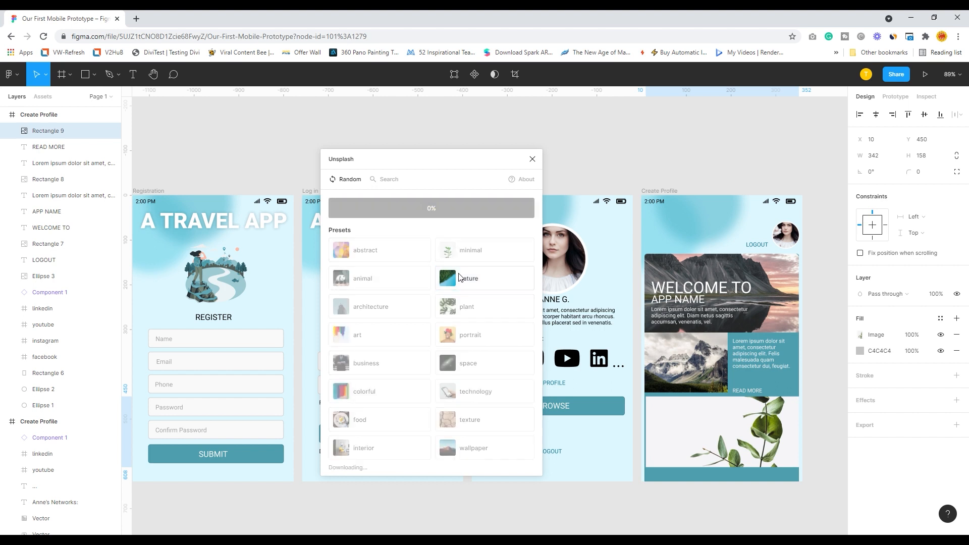
click(460, 277)
click(461, 277)
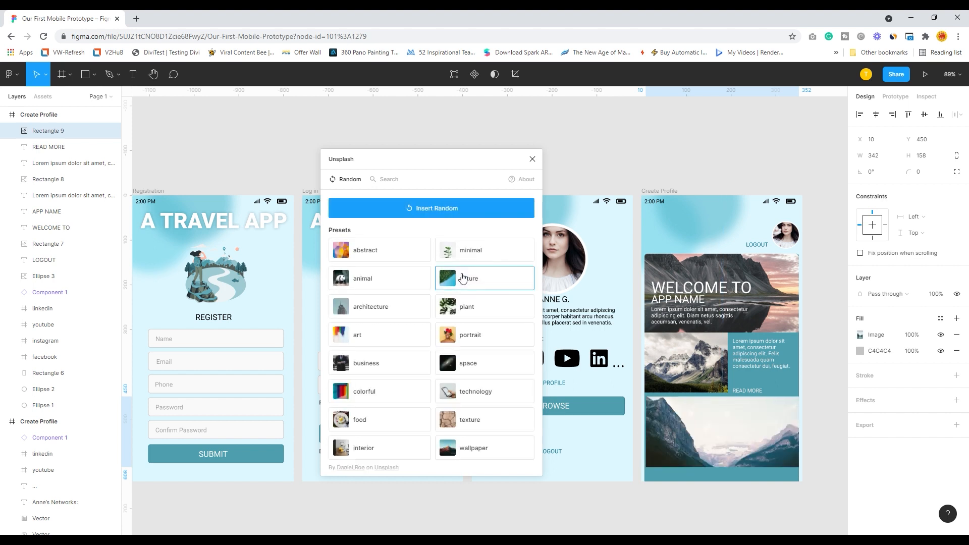
click(461, 277)
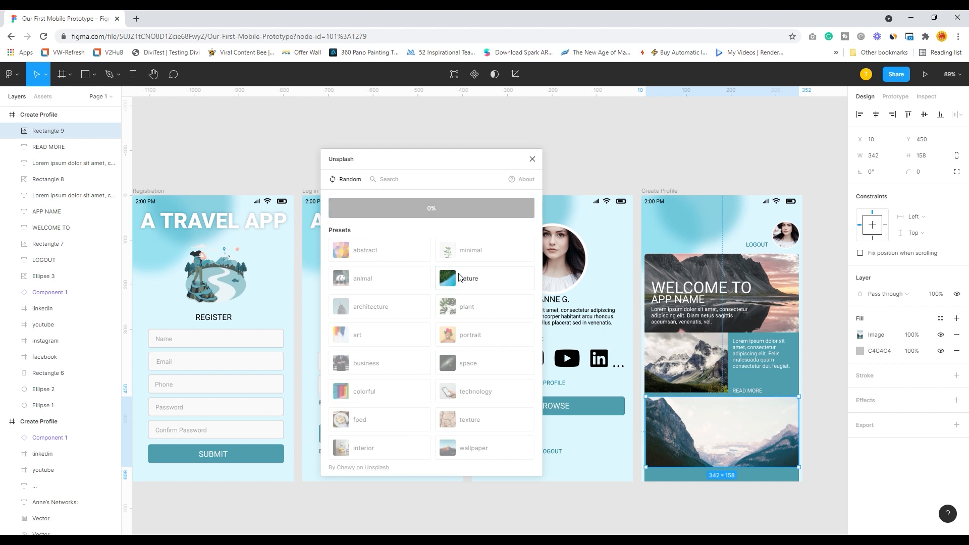
click(462, 278)
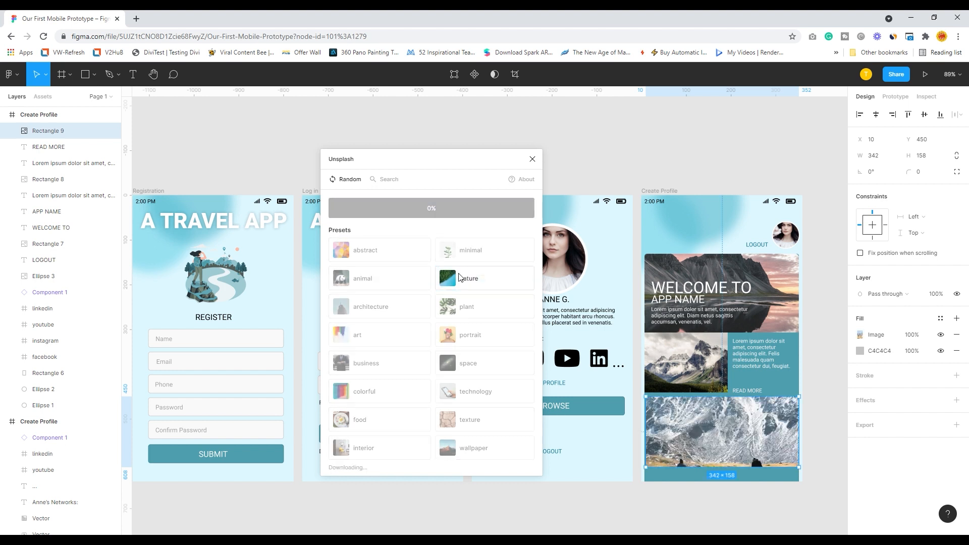
click(461, 277)
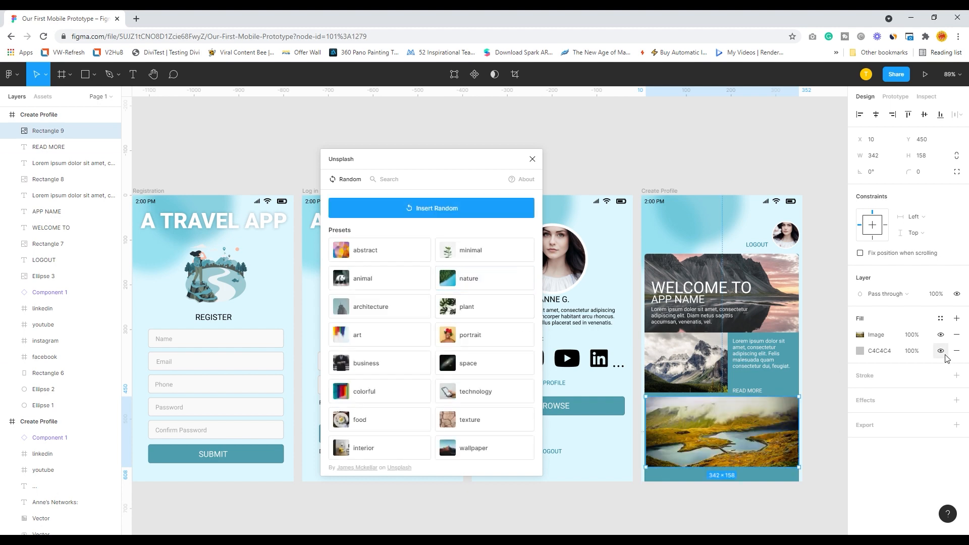
click(835, 359)
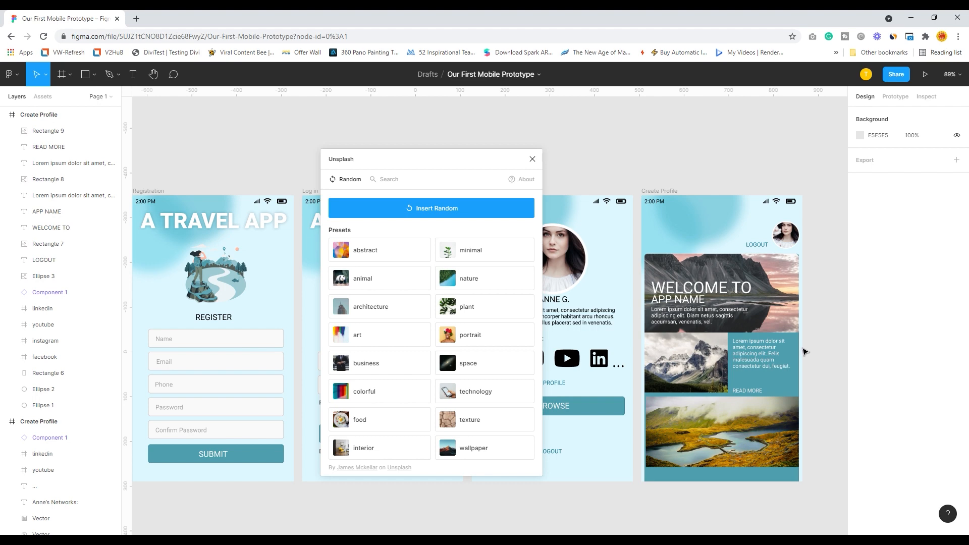
click(533, 160)
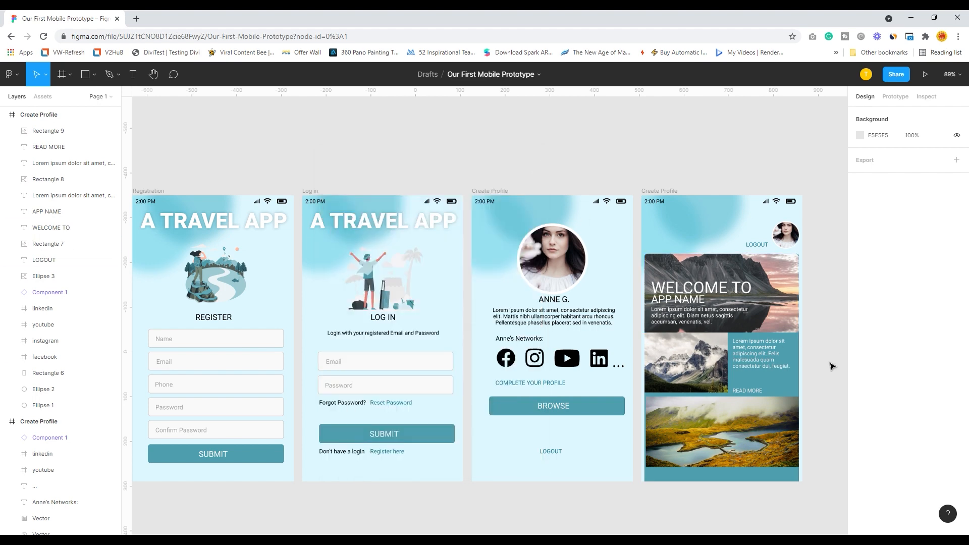
Step: Insert the angle-right icon from the Font Awesome Icons plugin and place its arrow over the valley photo's right edge, at about X 323, Y 529
right_click(811, 383)
mouse_move(822, 412)
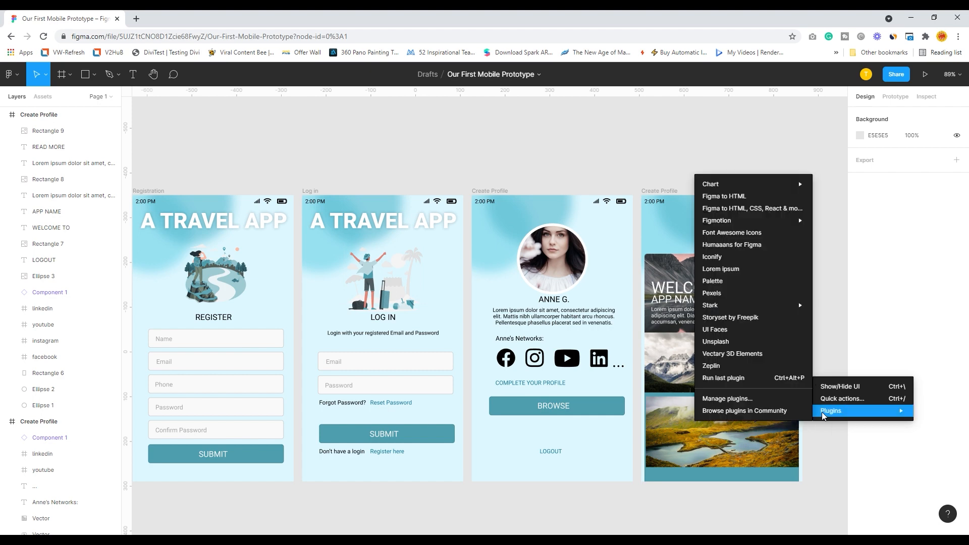
click(733, 237)
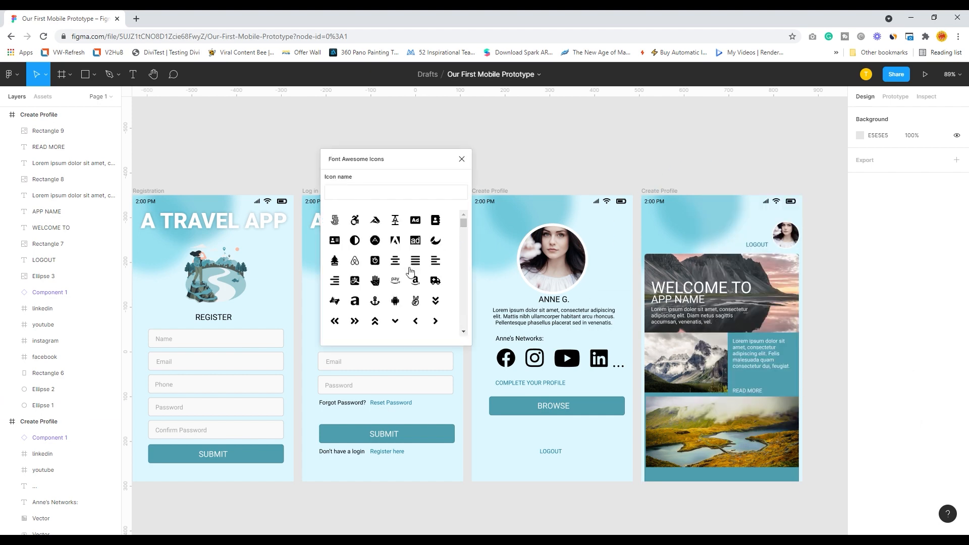
click(439, 327)
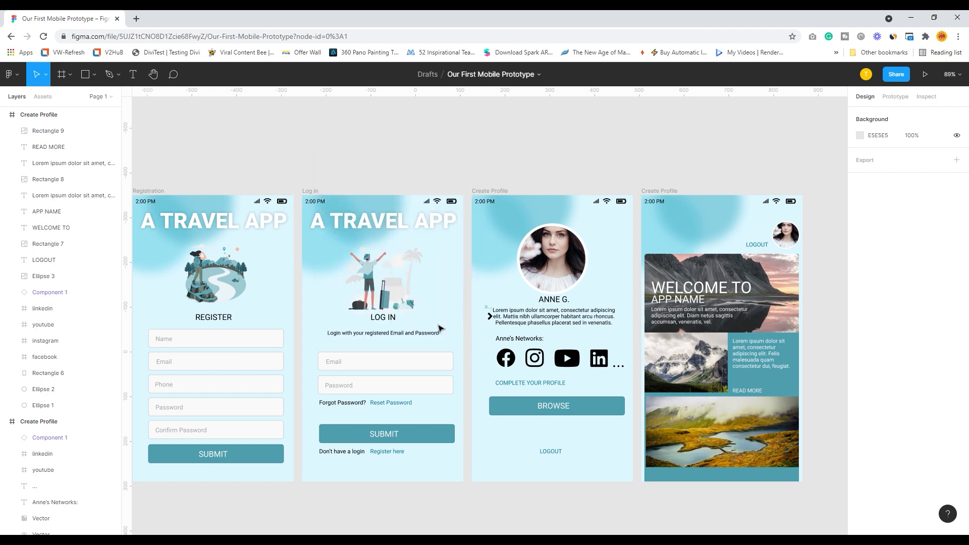
click(490, 318)
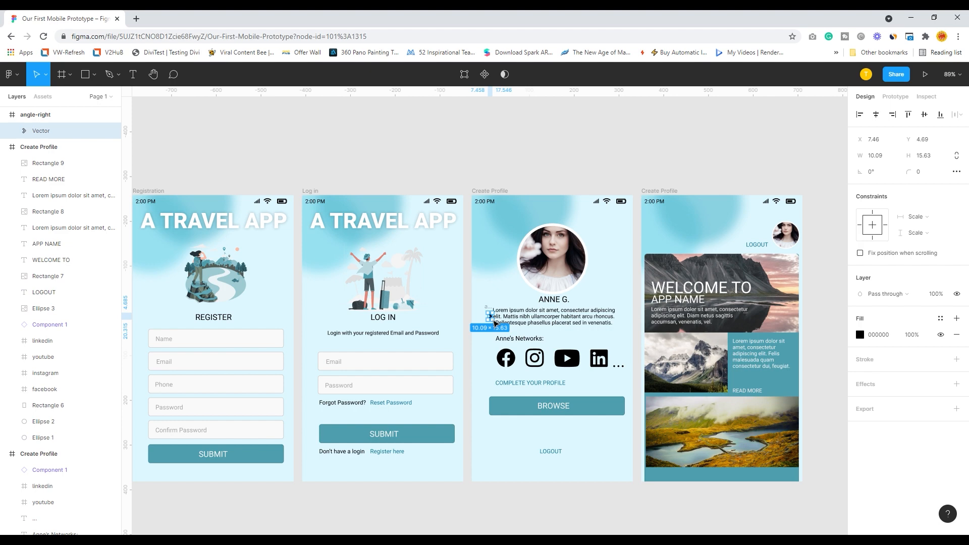
drag(495, 323, 791, 443)
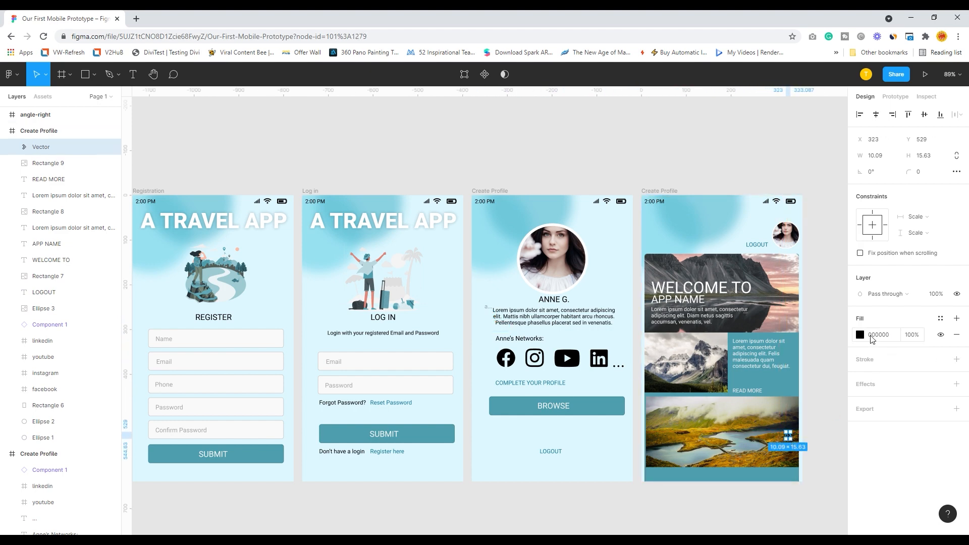
Step: Fill the arrow on the valley photo with the near-white colour FFFDFD
click(860, 335)
click(735, 293)
drag(735, 293, 728, 279)
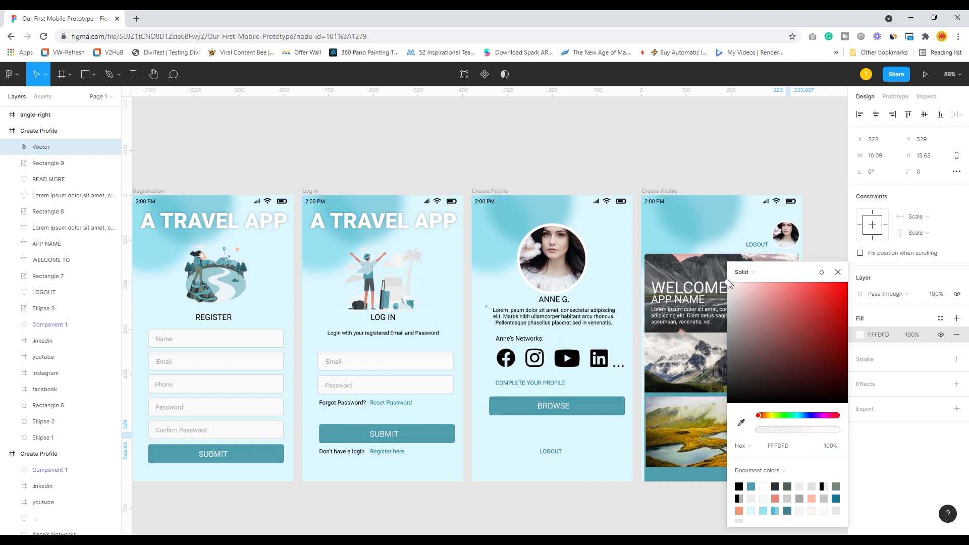
Step: Enlarge the right-pointing arrow on the lake photo to about 16 × 25
click(838, 272)
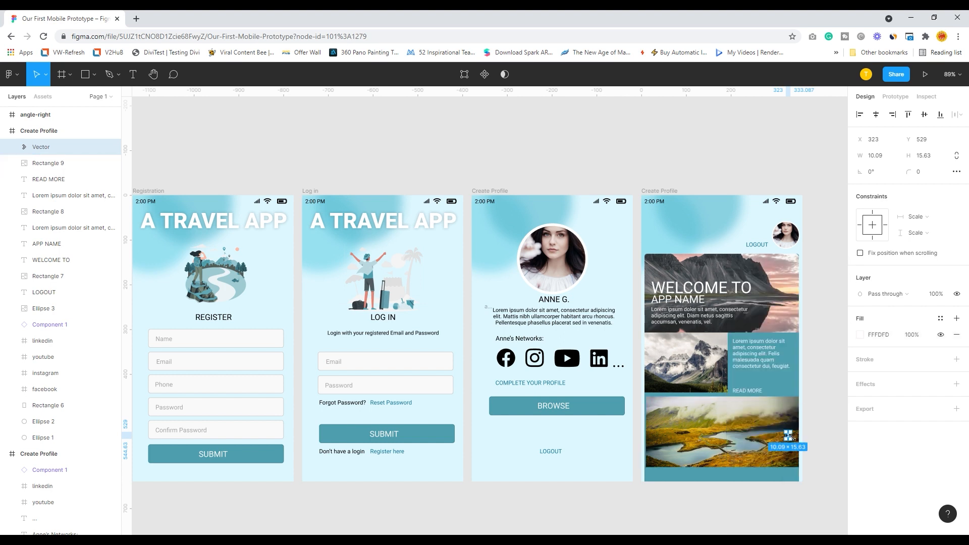
mouse_move(790, 437)
mouse_down()
mouse_move(783, 429)
mouse_move(790, 437)
mouse_up()
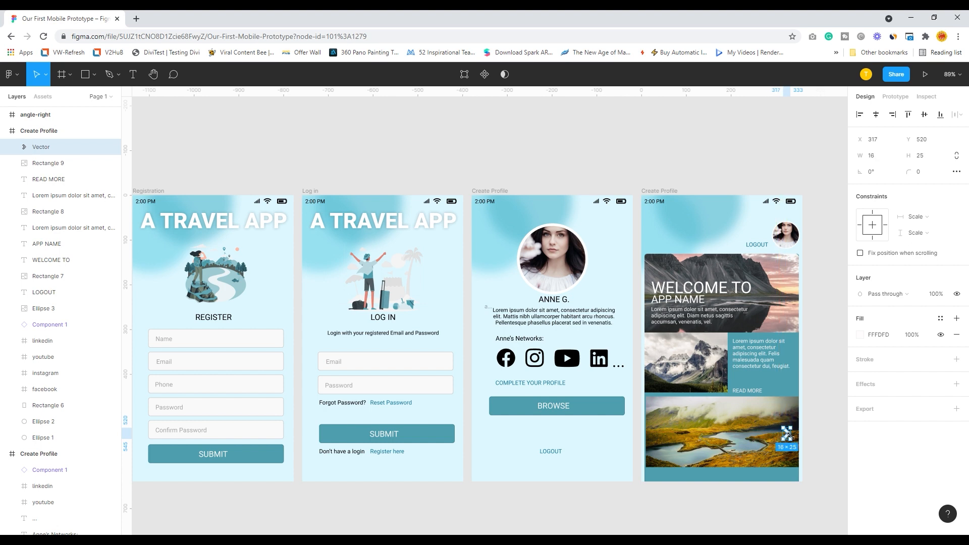
click(827, 444)
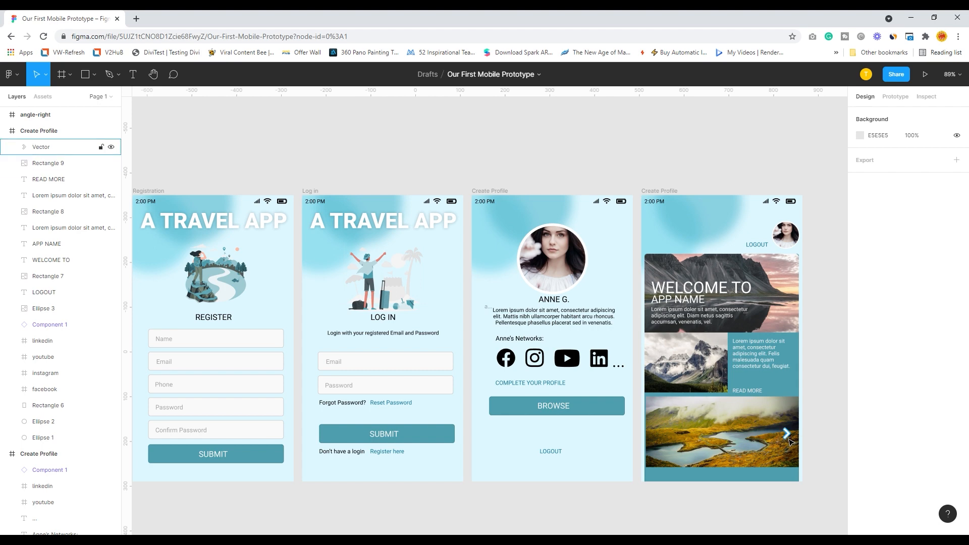
click(791, 440)
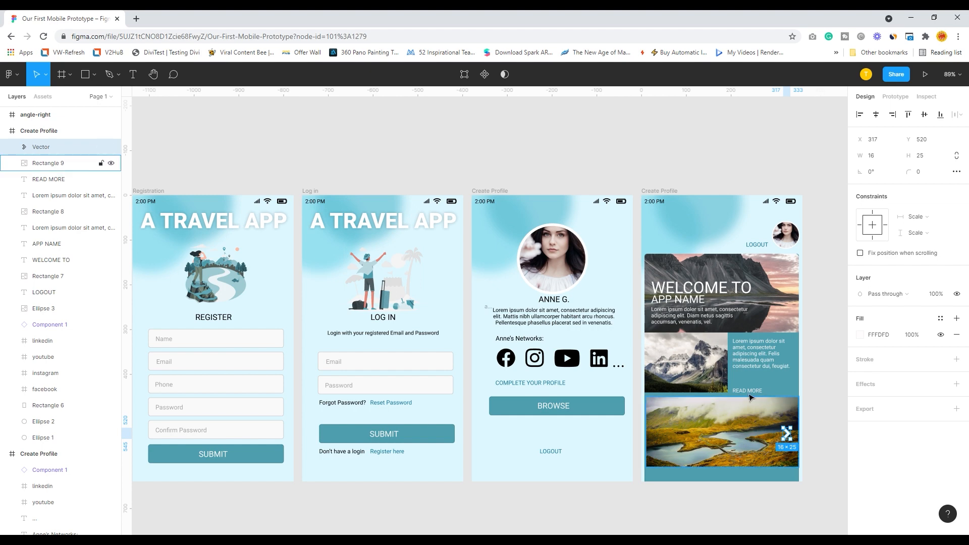
Step: Insert the Font Awesome angle-left icon and place its arrow at the left edge of the lake photo
right_click(821, 314)
mouse_move(834, 347)
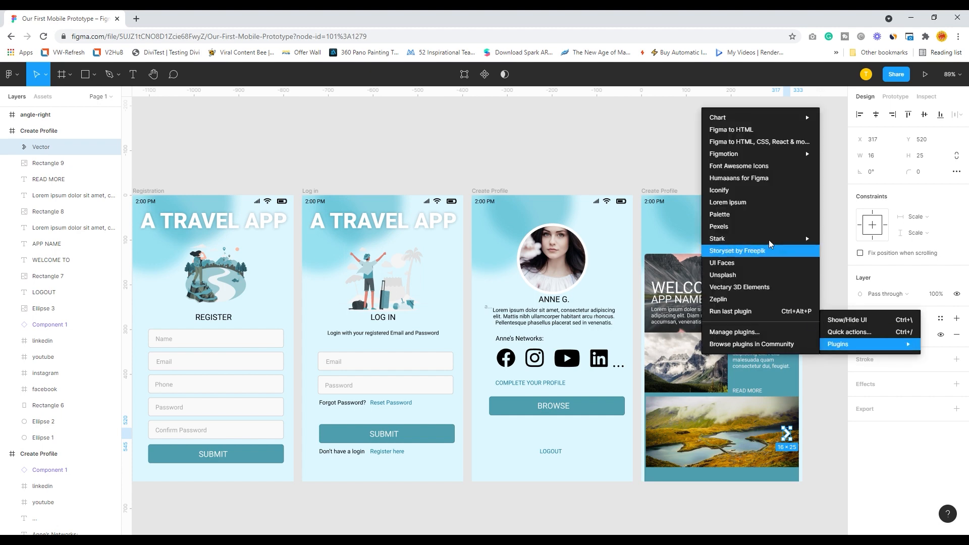
click(740, 167)
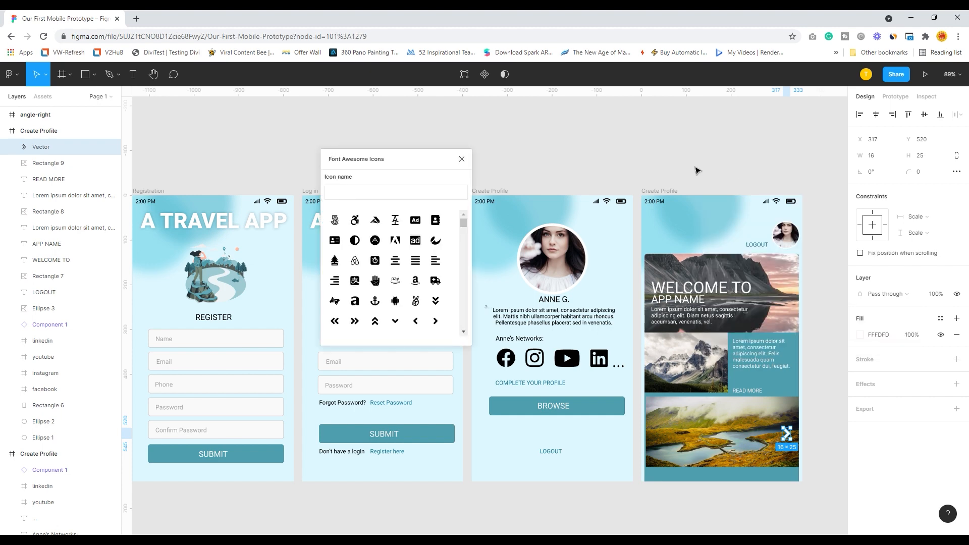
click(415, 322)
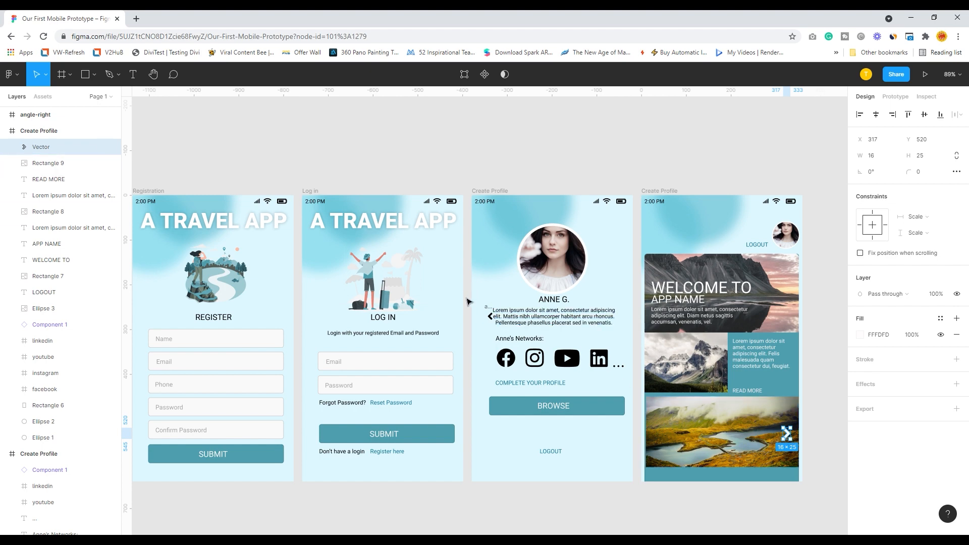
click(490, 317)
drag(654, 433, 656, 442)
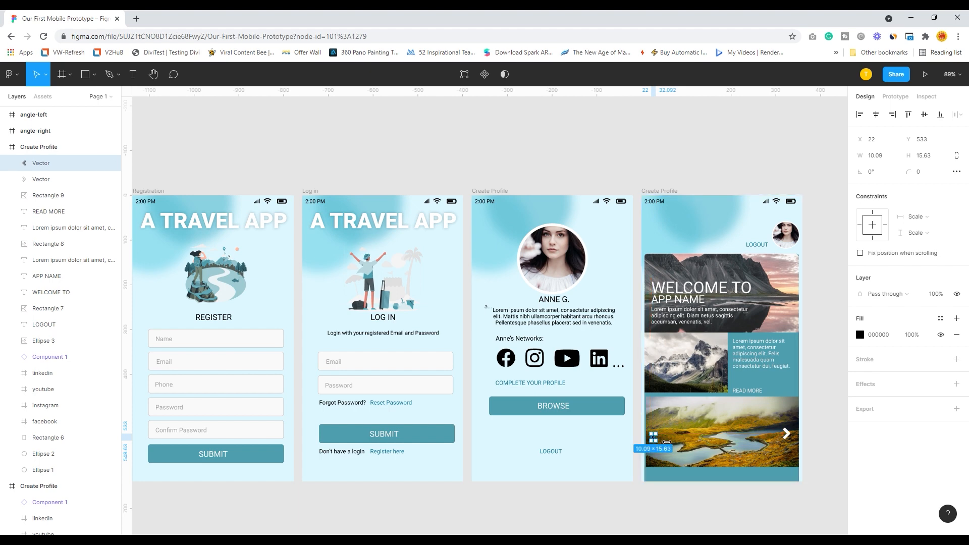
Step: Set the left-pointing arrow's fill to white (FFFFFF)
click(865, 336)
click(863, 336)
drag(759, 318, 725, 283)
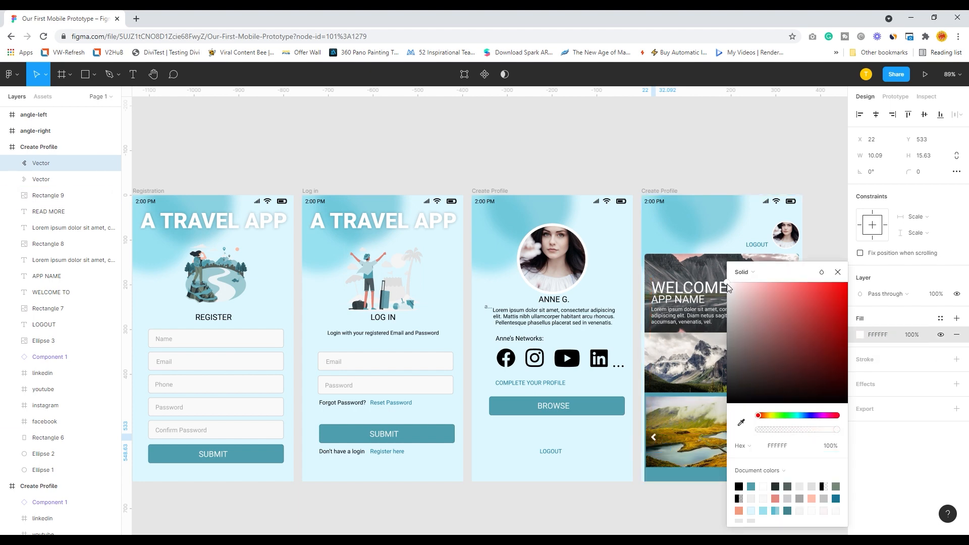
click(838, 273)
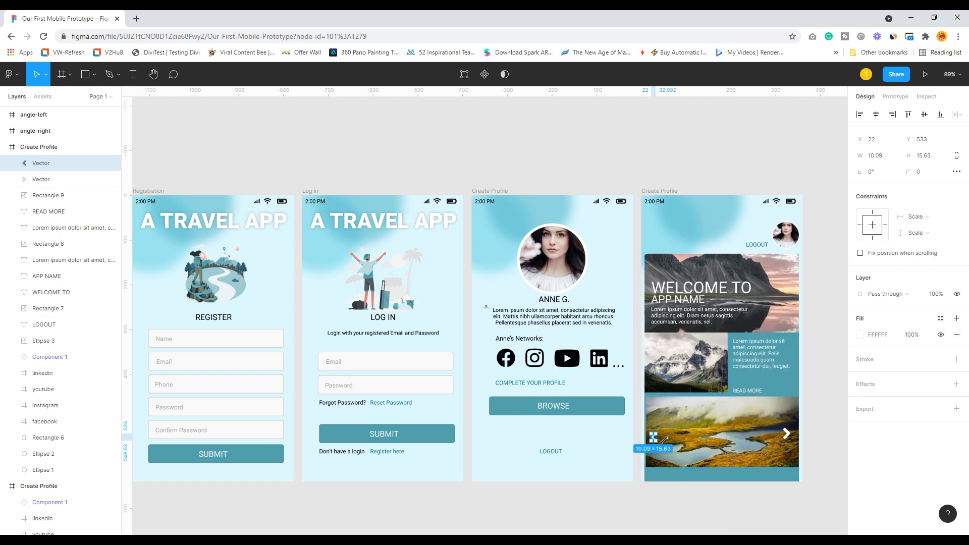
Step: Enlarge the left-pointing arrow on the lake photo to about 17 × 27
drag(664, 440, 667, 439)
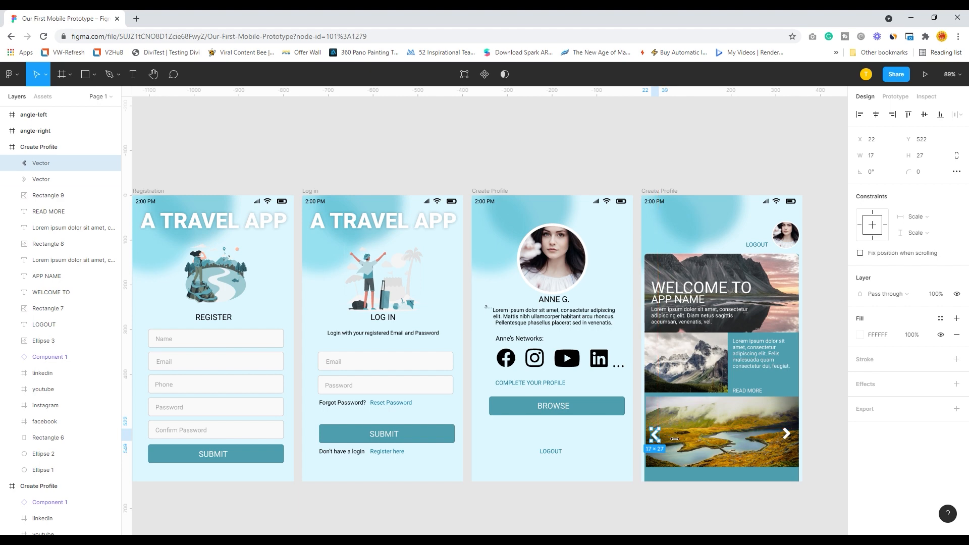
click(828, 430)
click(660, 438)
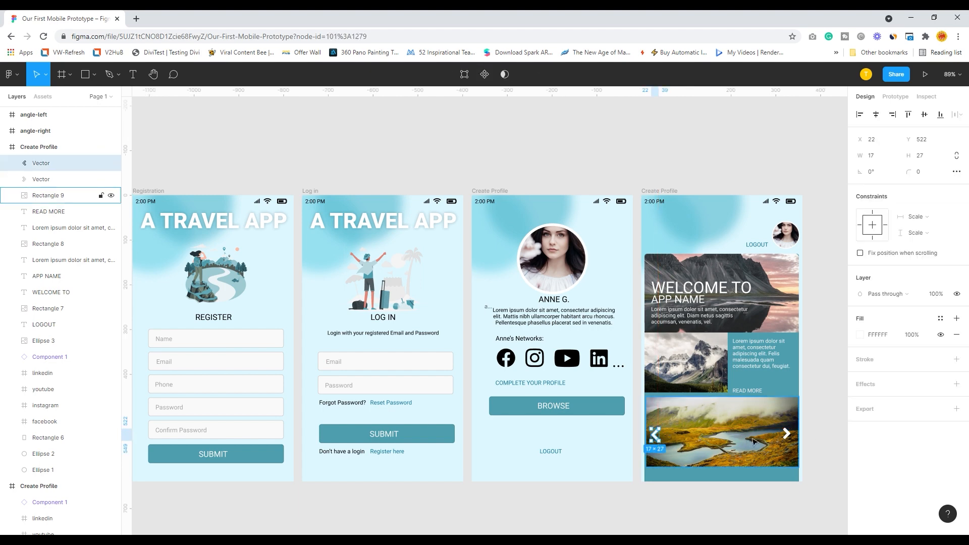
click(827, 427)
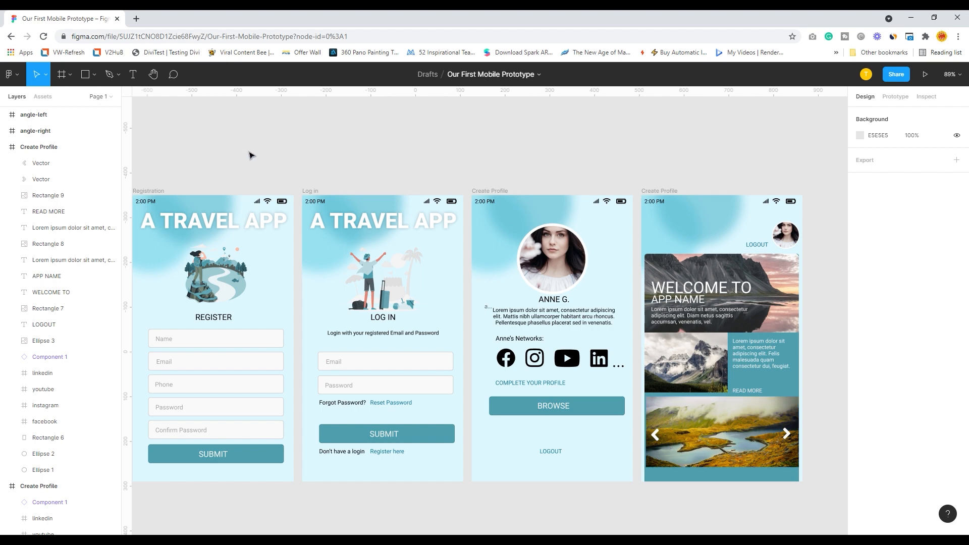
Step: Draw a small circle of about 9 × 9 in the teal strip just below the lake photo
click(93, 75)
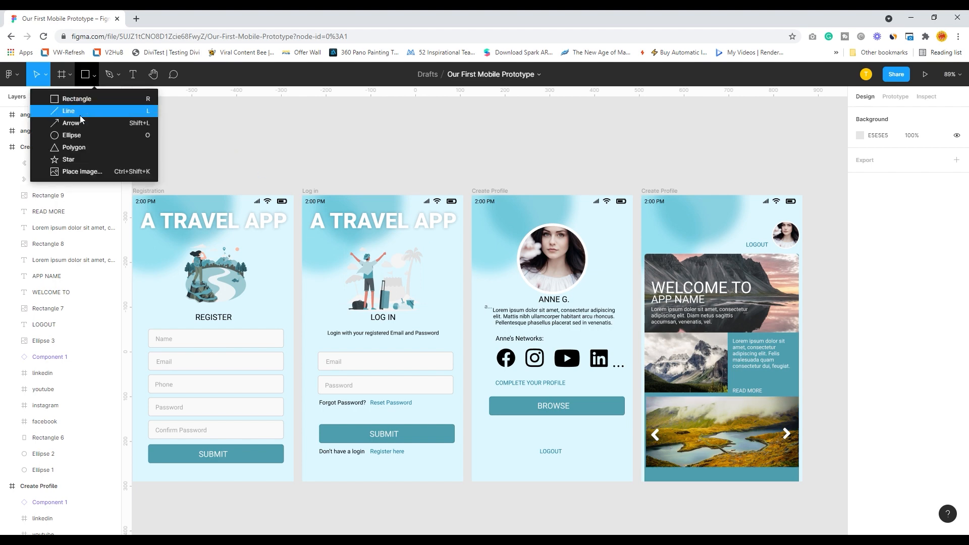
click(212, 151)
scroll(817, 429, down, 1)
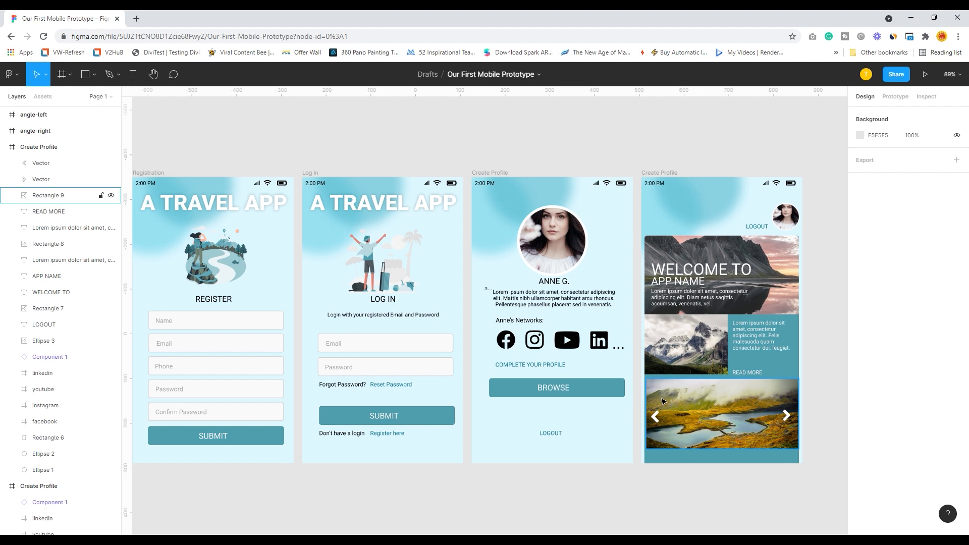
scroll(669, 402, up, 6)
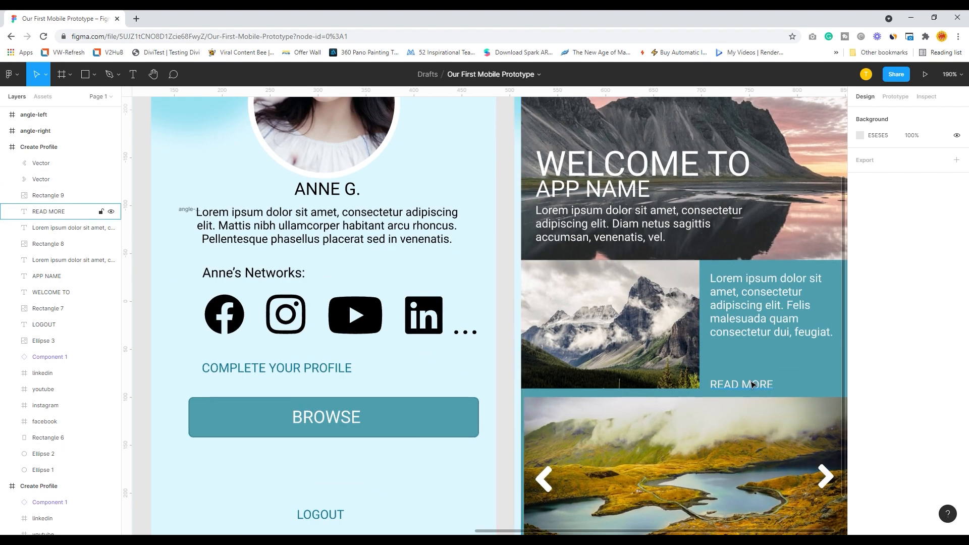
scroll(697, 320, down, 5)
scroll(696, 320, right, 2)
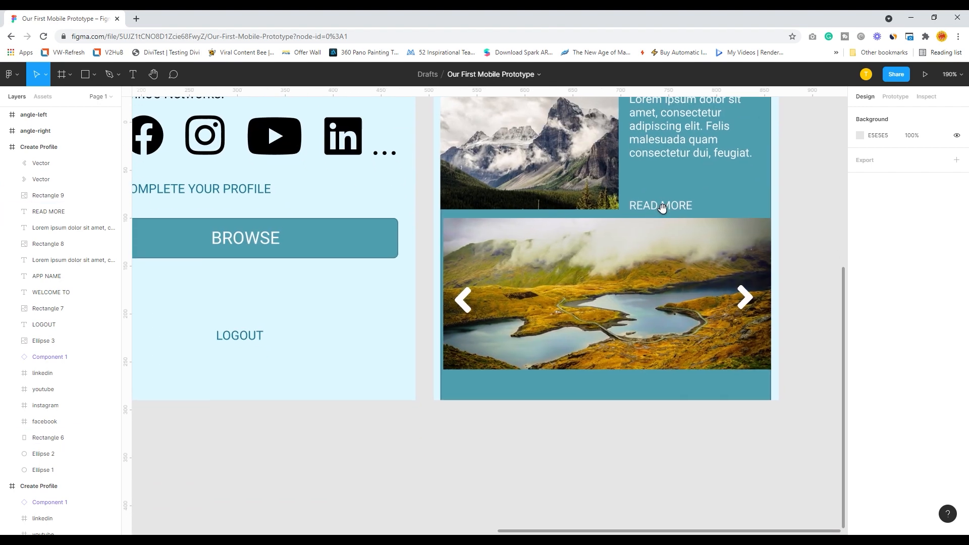
click(94, 75)
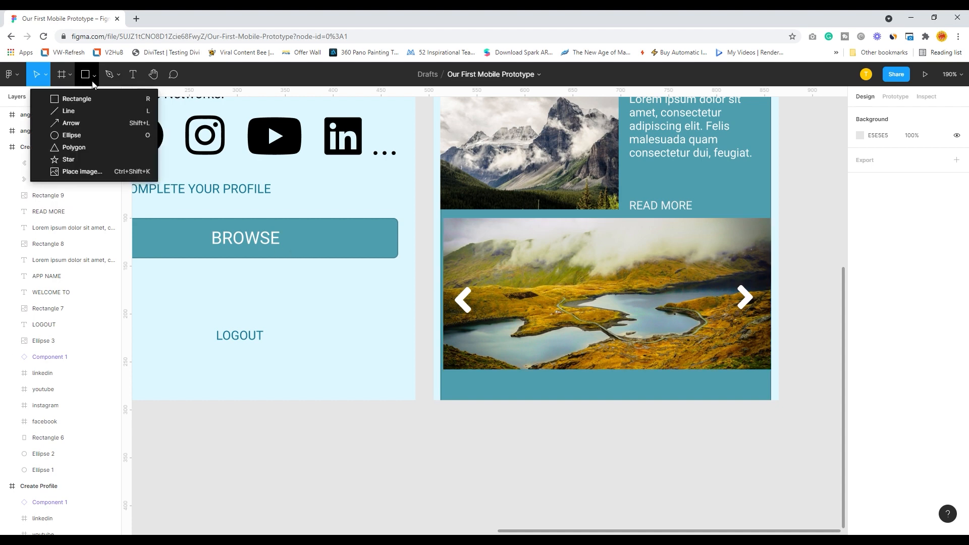
click(70, 135)
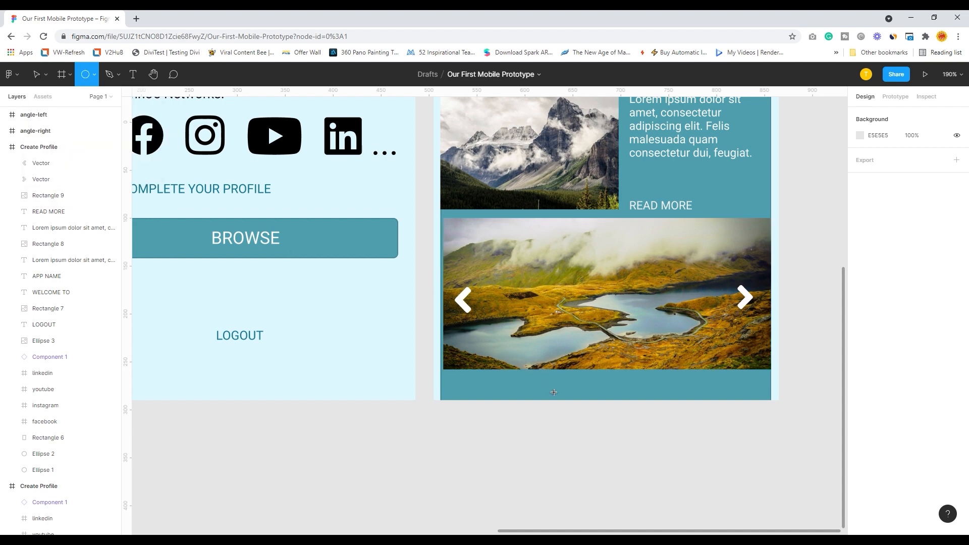
drag(562, 375, 568, 381)
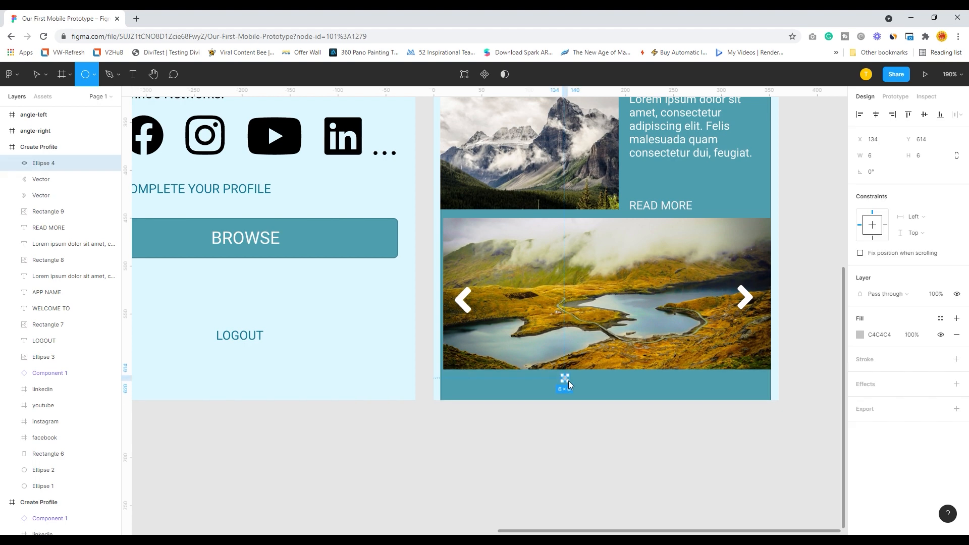
key(shift)
drag(568, 380, 570, 381)
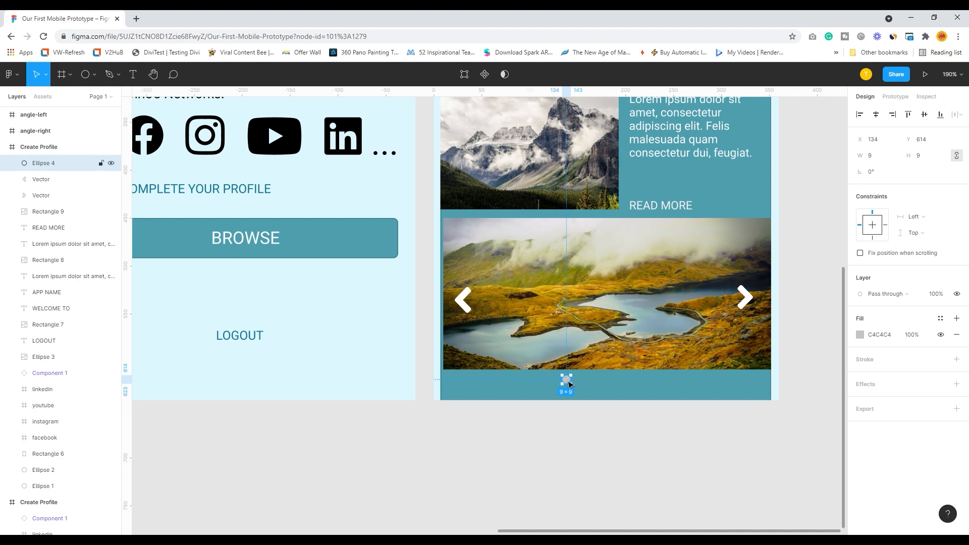
Step: Duplicate the circle into an evenly spaced row of three and centre the row beneath the lake photo
drag(569, 382, 607, 382)
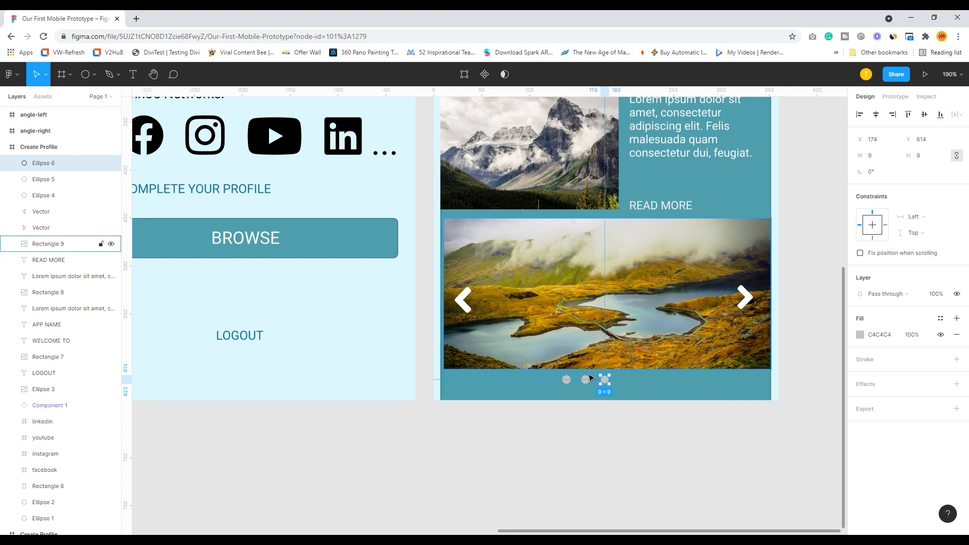
click(566, 379)
shift+click(589, 383)
shift+click(608, 382)
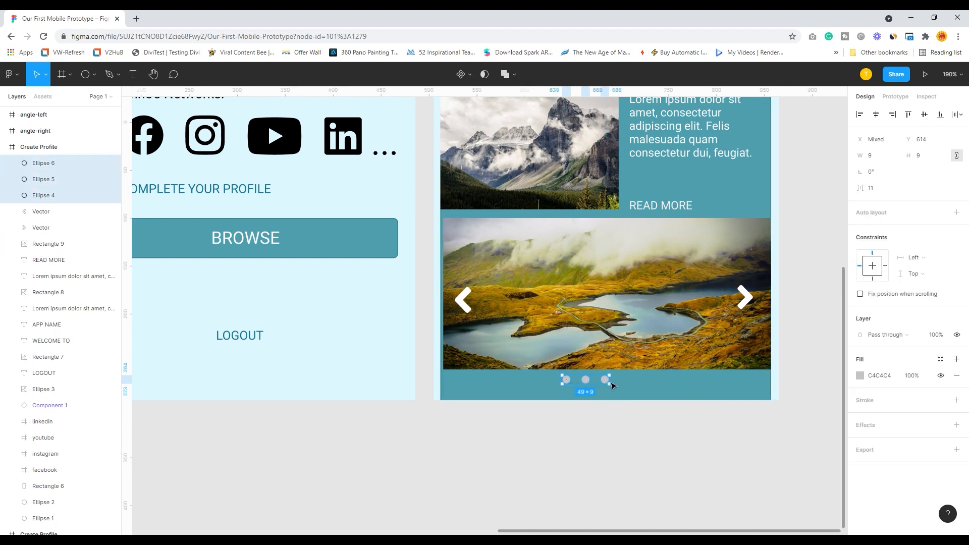
drag(613, 382, 634, 386)
key(Escape)
Step: Set the first slider dot's fill to white (FFFFFF)
click(591, 381)
click(860, 334)
click(764, 302)
drag(760, 303, 728, 284)
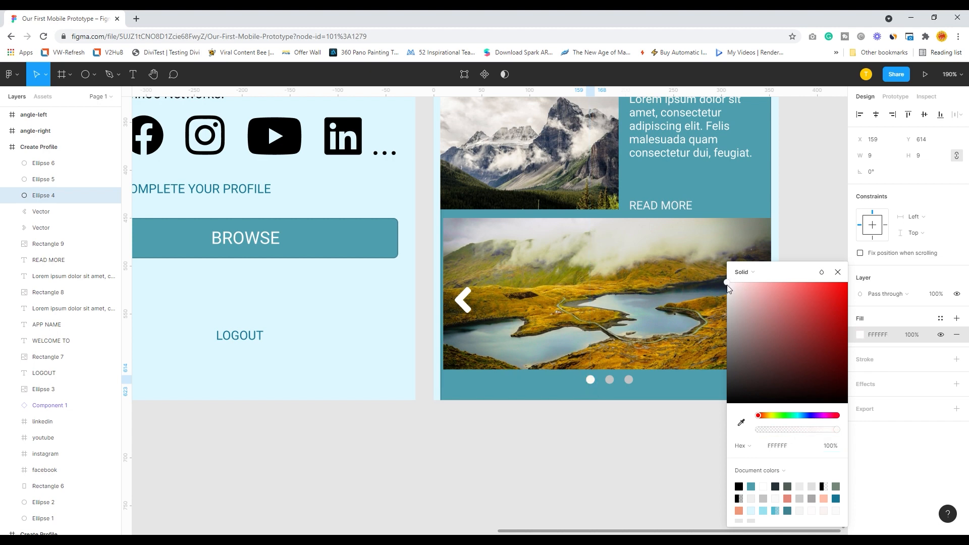
click(805, 206)
Step: Fill the second and third slider dots with the dark navy document color
click(610, 380)
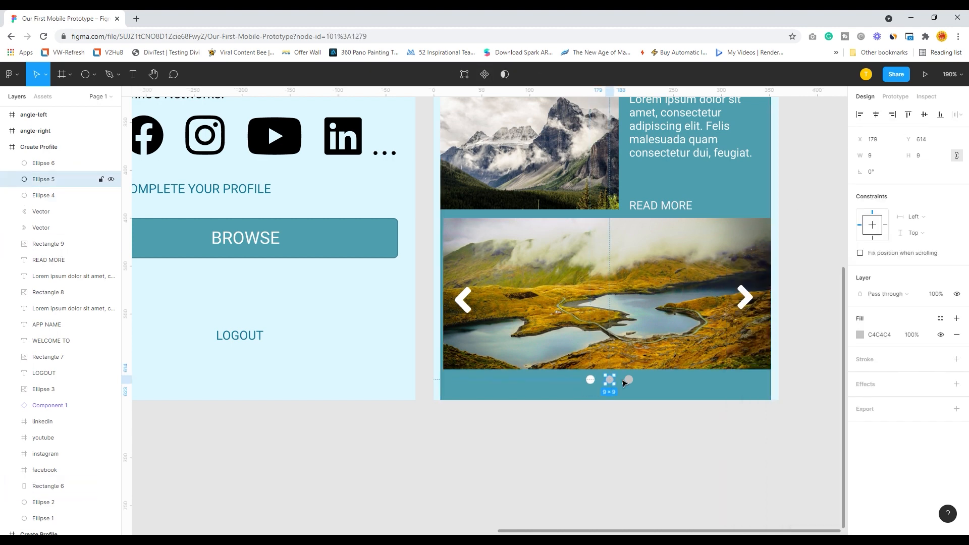
shift+click(629, 379)
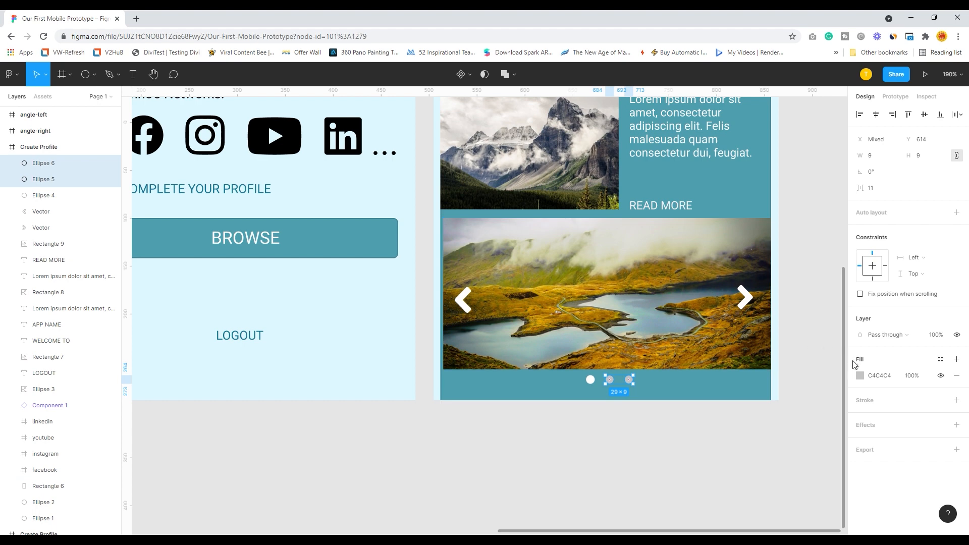
click(860, 375)
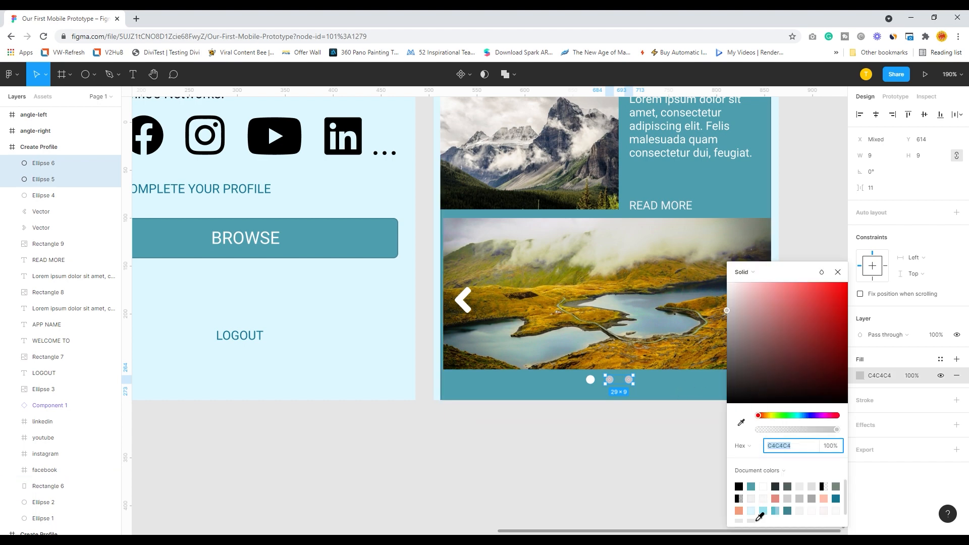
click(776, 487)
click(798, 205)
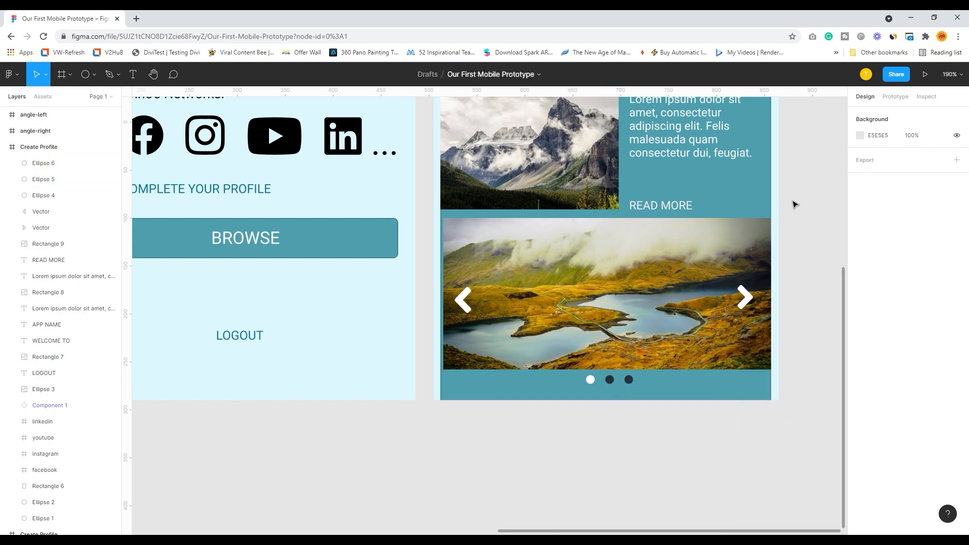
Step: Examine the finished image slider and the overall layout of all four app screens
scroll(424, 398, up, 5)
scroll(424, 398, down, 5)
scroll(424, 398, up, 3)
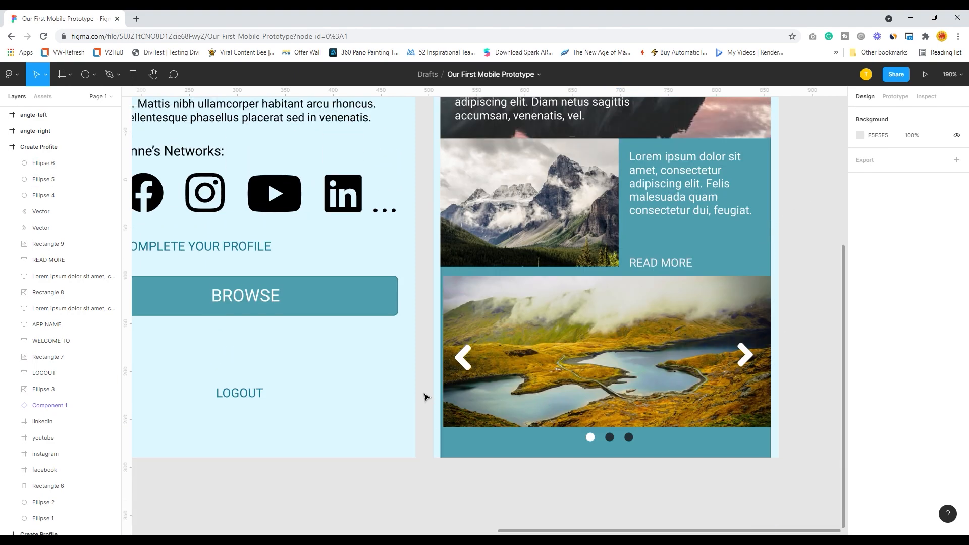
drag(515, 533, 421, 533)
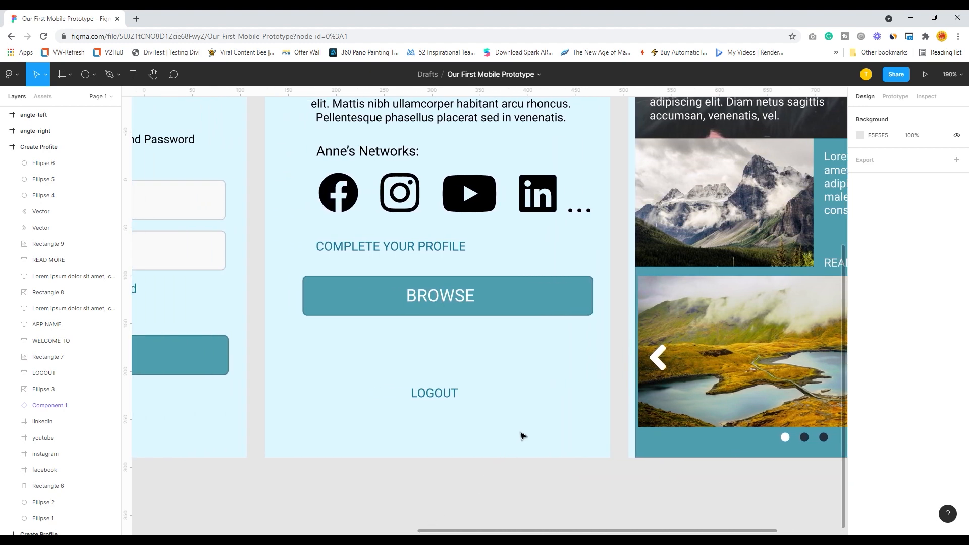
scroll(525, 480, down, 1)
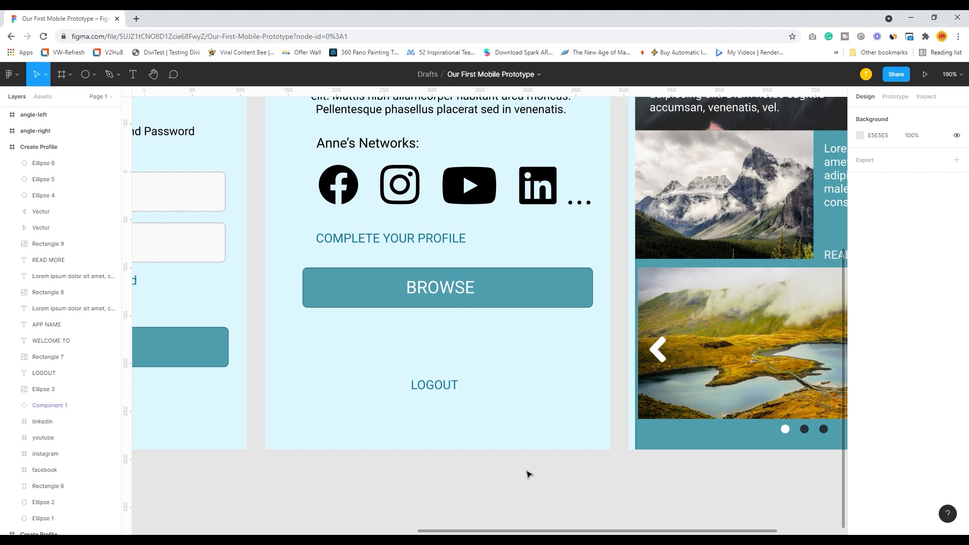
scroll(527, 473, down, 10)
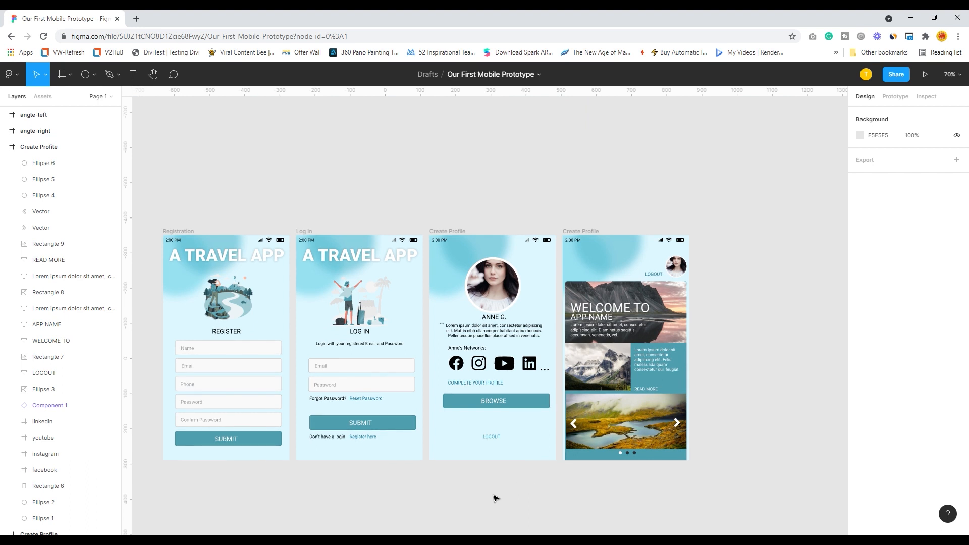
drag(504, 487, 566, 439)
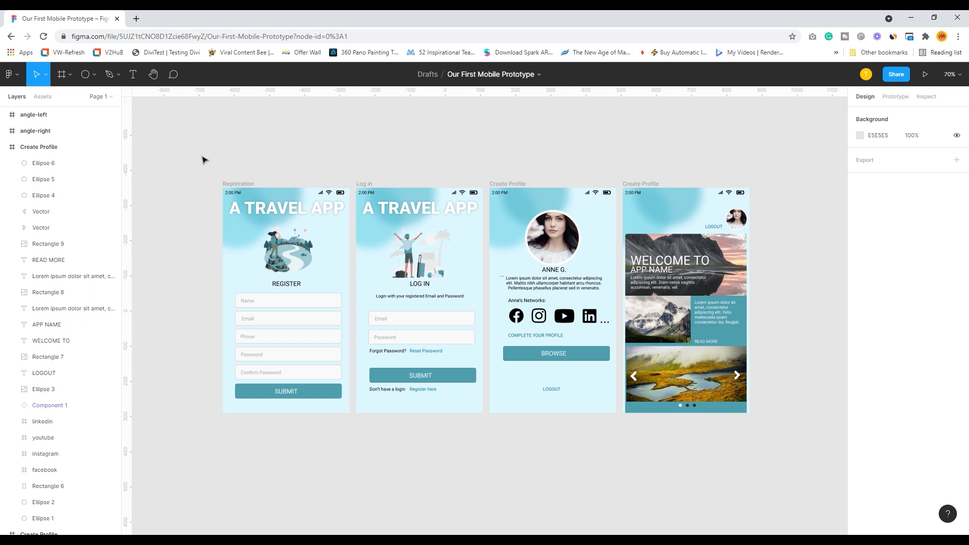
drag(202, 160, 800, 499)
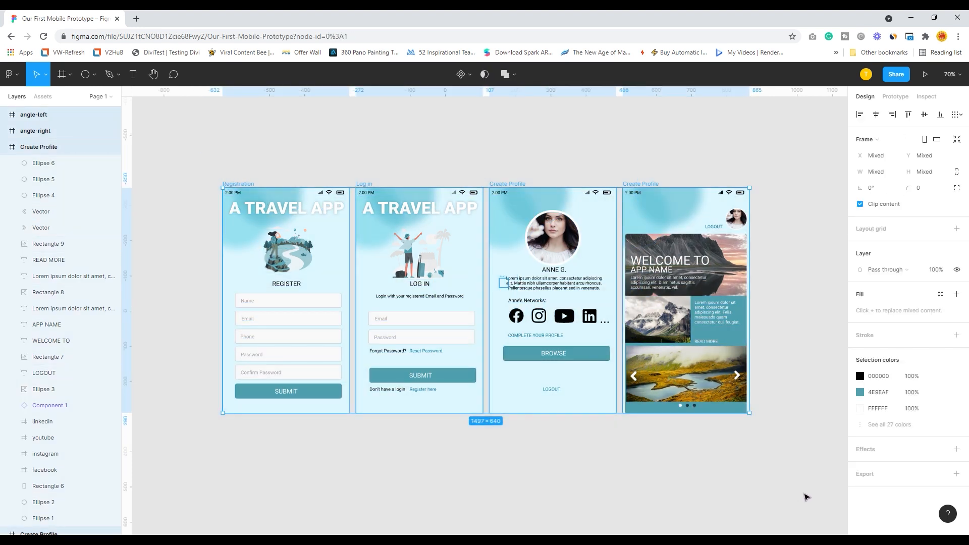
click(808, 491)
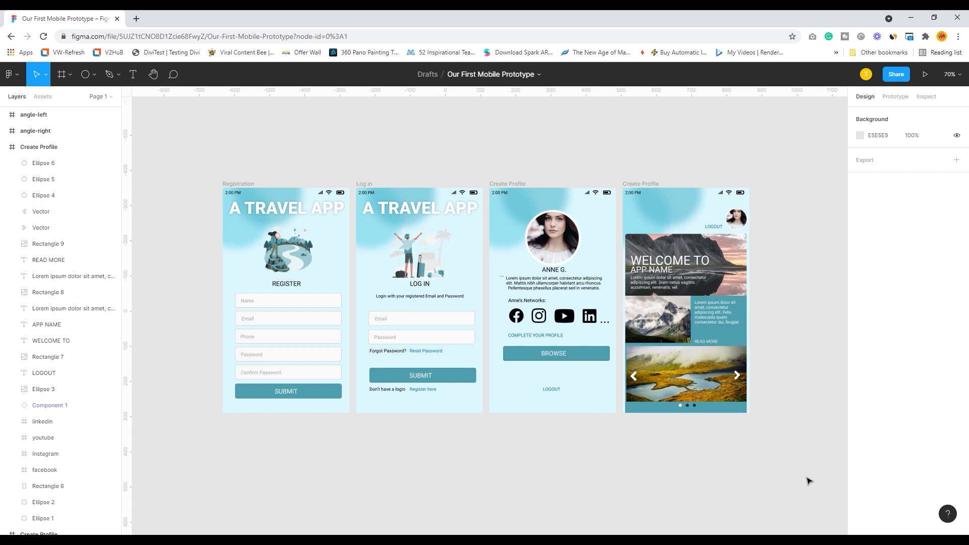
drag(800, 471, 176, 147)
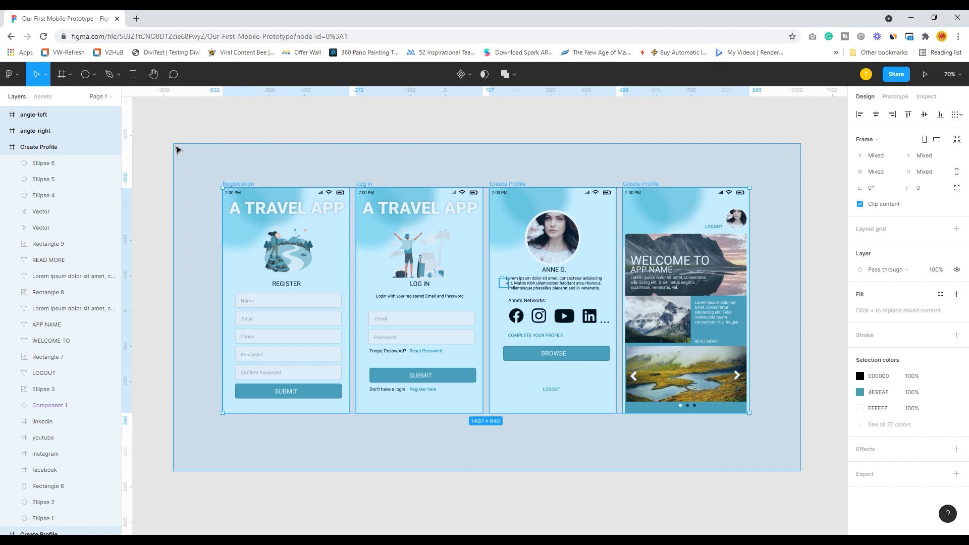
drag(177, 149, 814, 477)
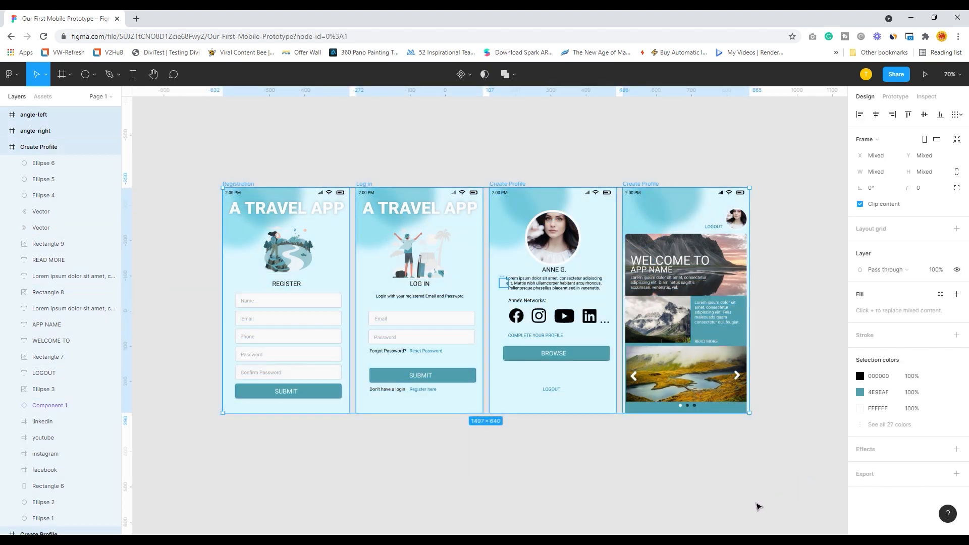
click(757, 506)
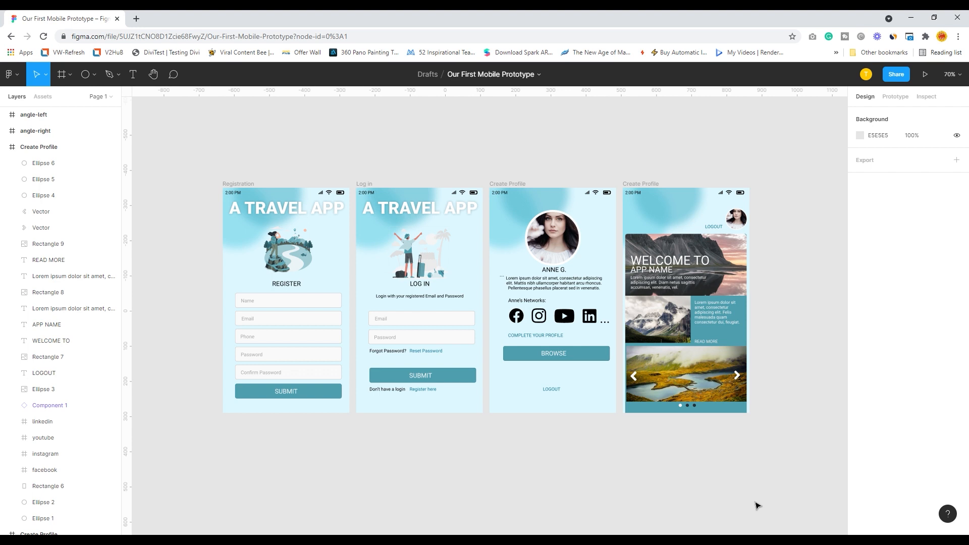
click(260, 211)
click(515, 160)
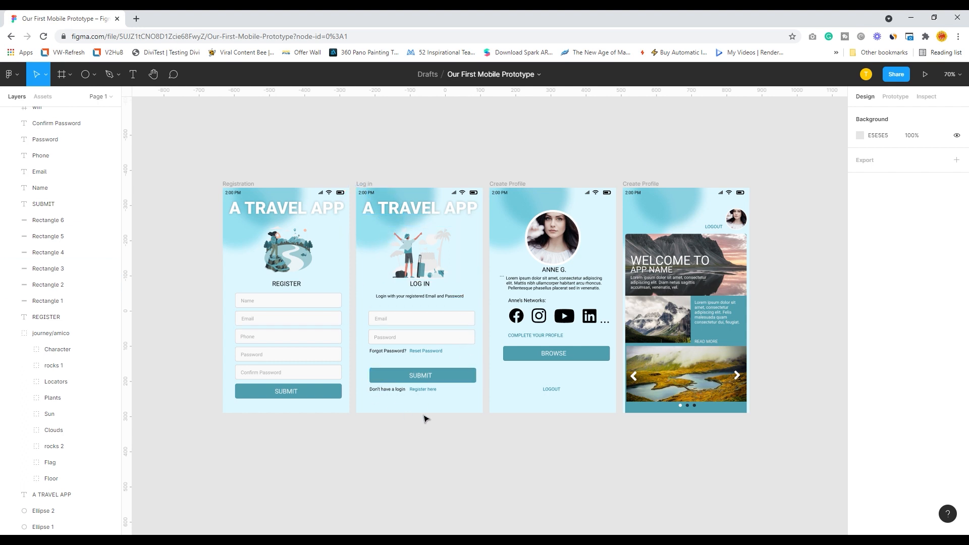
click(427, 271)
drag(427, 271, 428, 271)
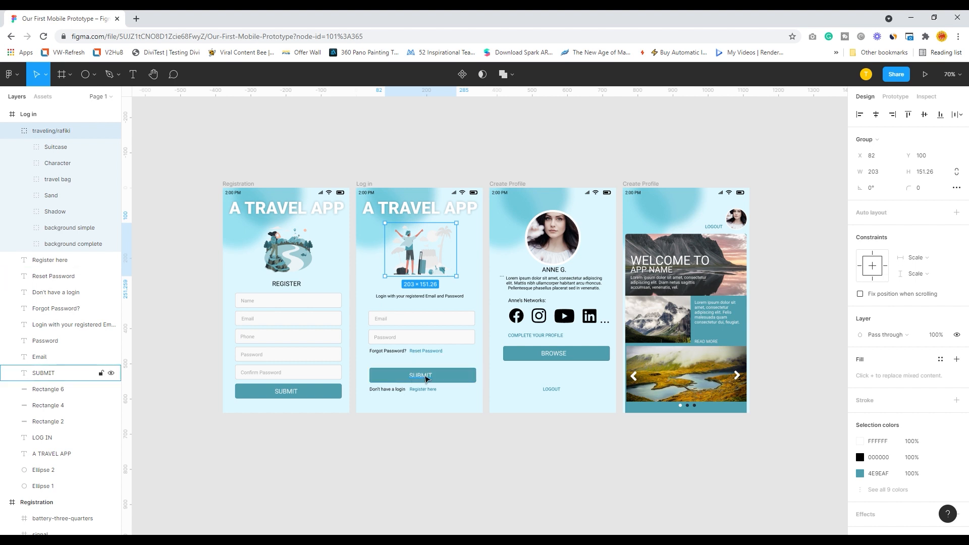
click(423, 379)
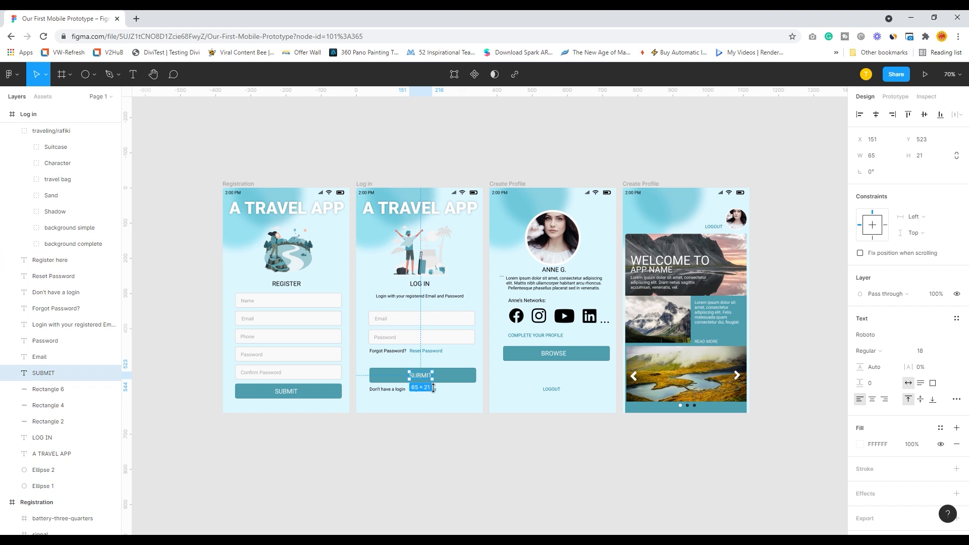
click(455, 465)
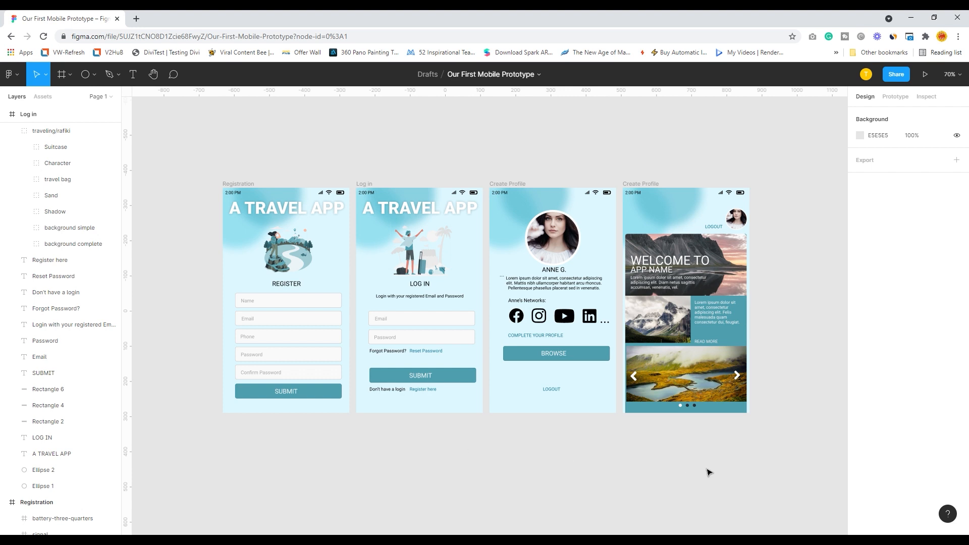
Step: Preview the prototype and page through all its screens in both directions to check for stray frames, then close the preview
click(926, 76)
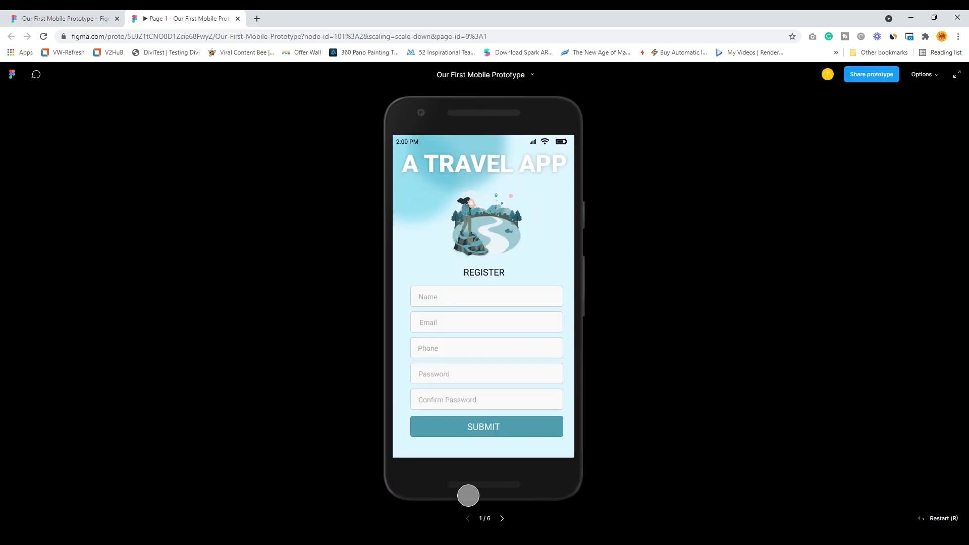
click(503, 518)
click(503, 518)
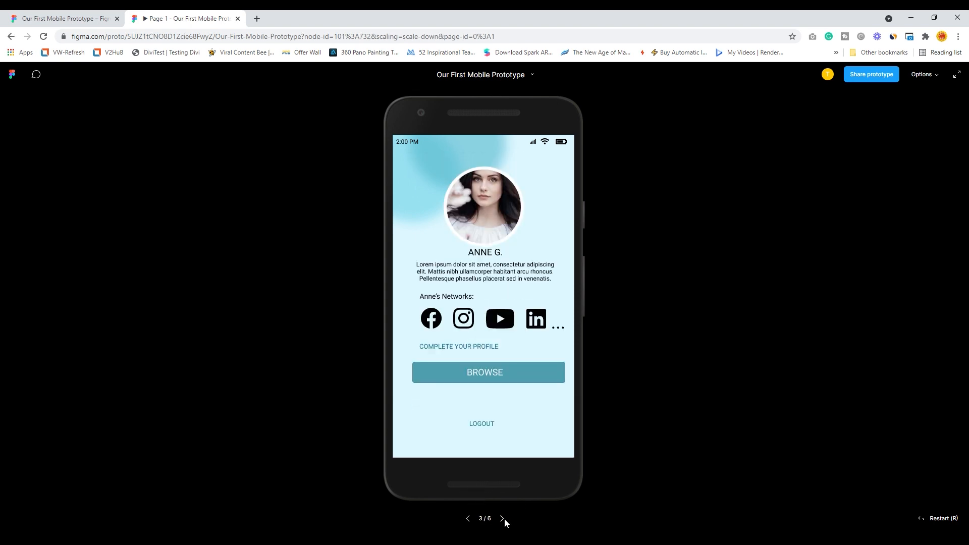
click(503, 518)
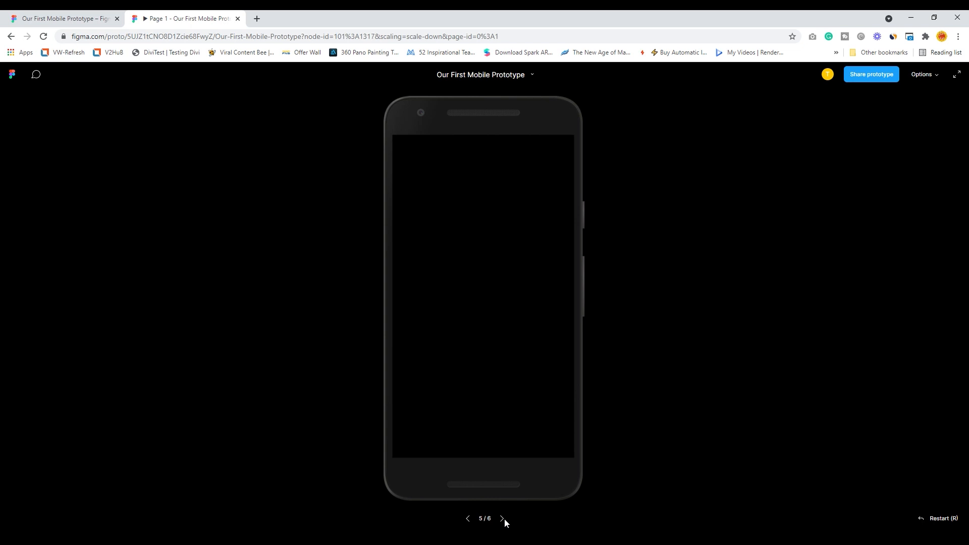
click(503, 518)
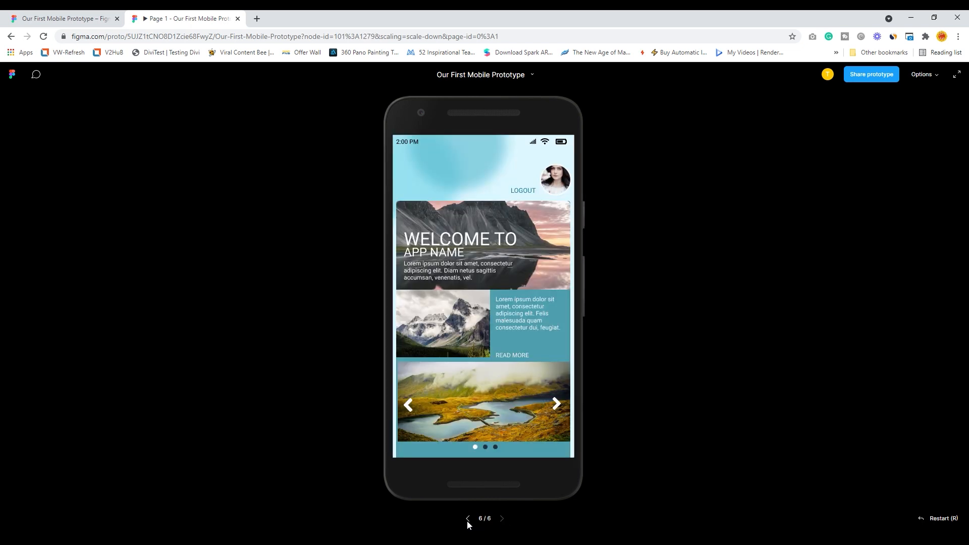
click(467, 520)
click(467, 518)
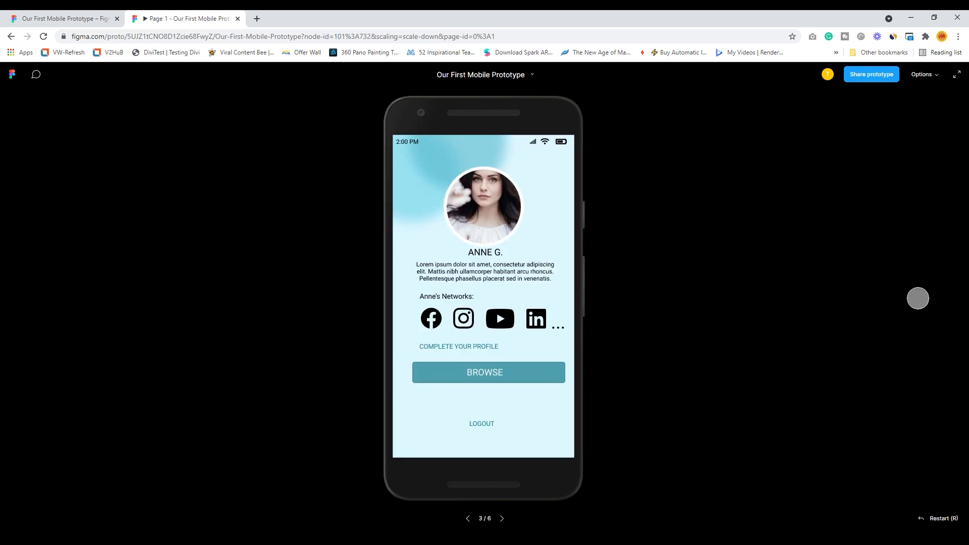
click(502, 517)
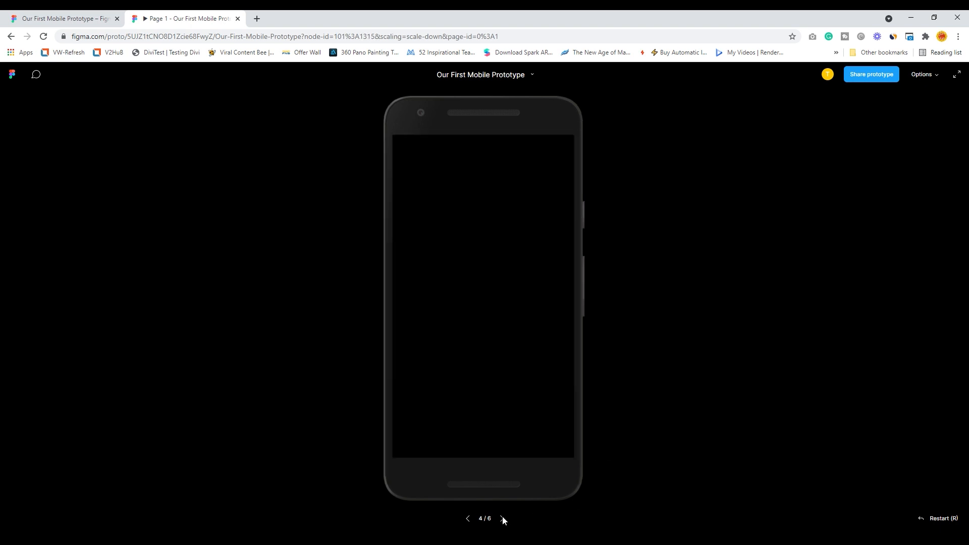
click(503, 518)
click(502, 519)
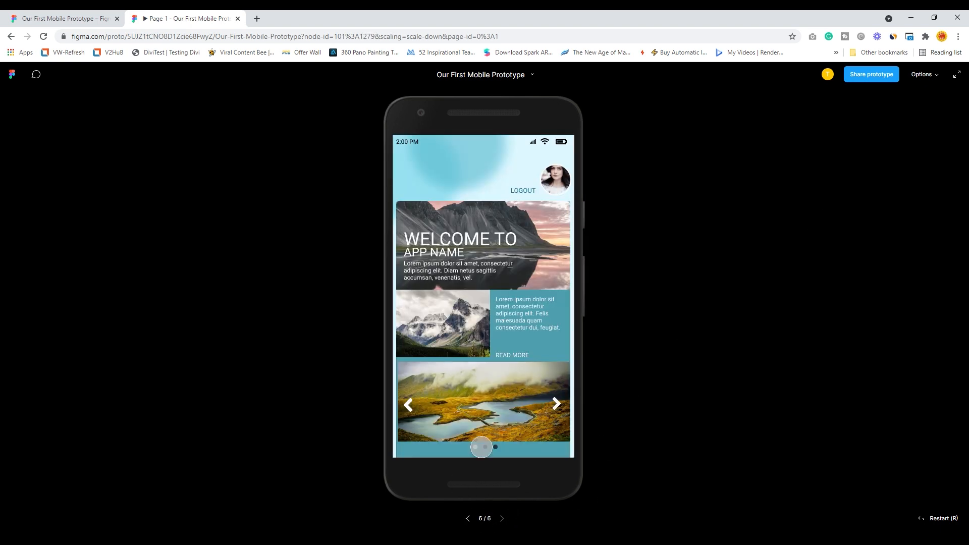
click(238, 18)
Step: Collapse the layers of the fourth screen's Create Profile frame and rename that frame "Actual App Screen"
scroll(83, 167, up, 15)
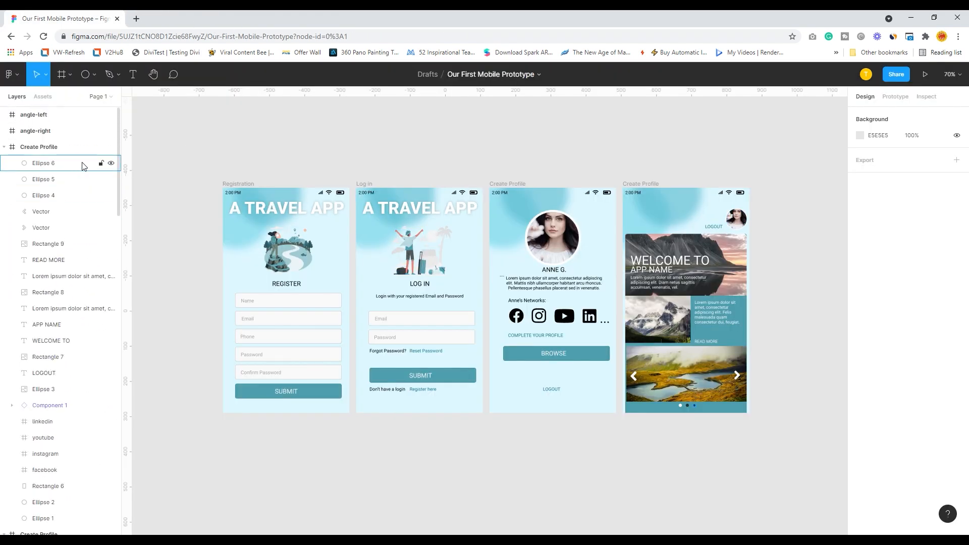
click(36, 133)
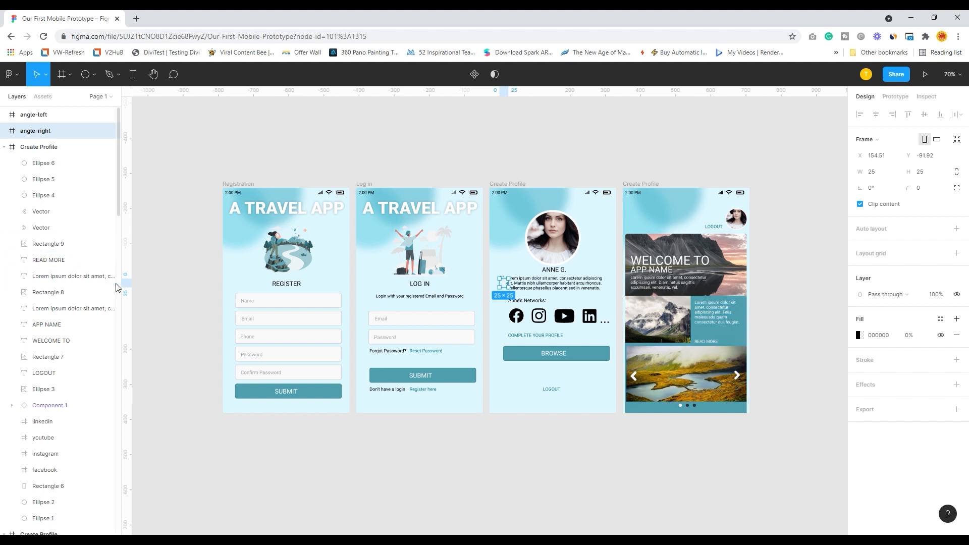
click(5, 147)
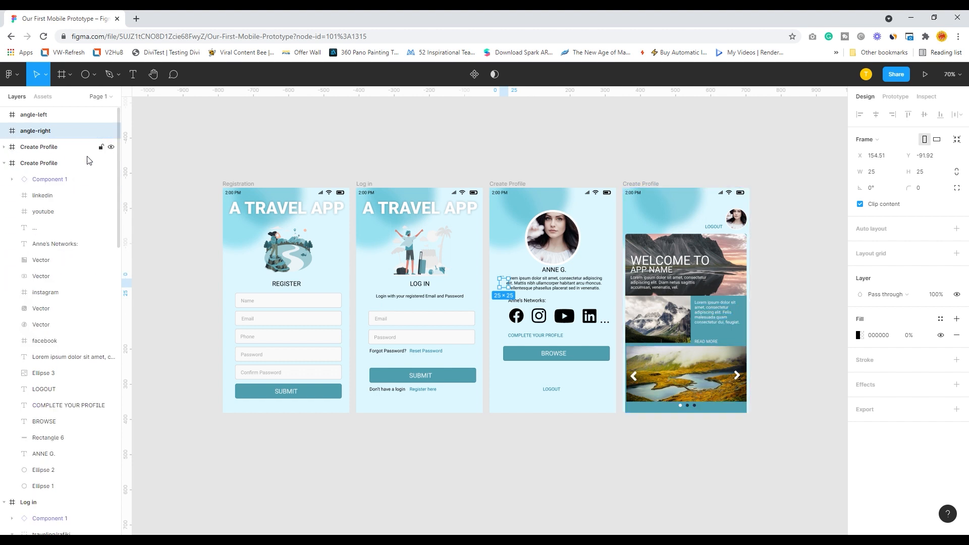
click(42, 152)
double_click(43, 152)
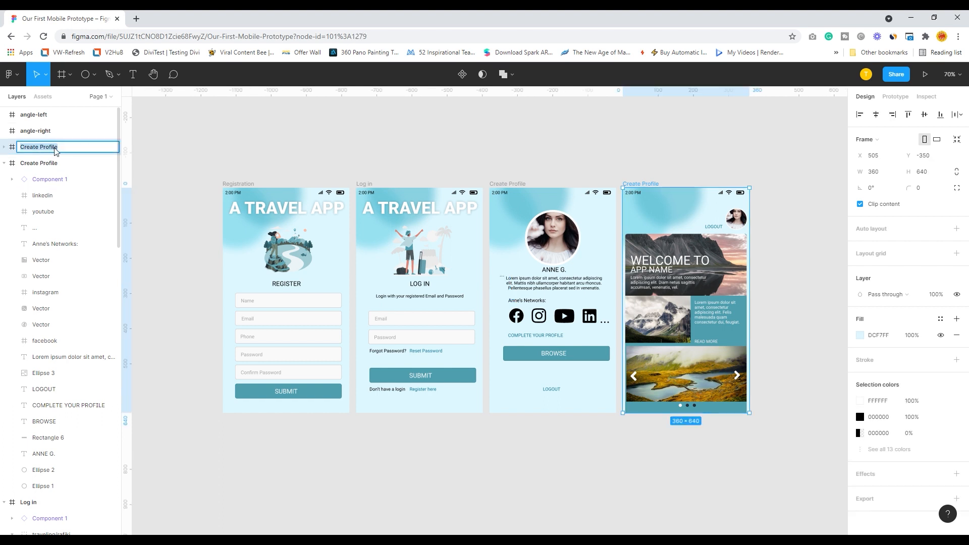
text(A)
click(150, 137)
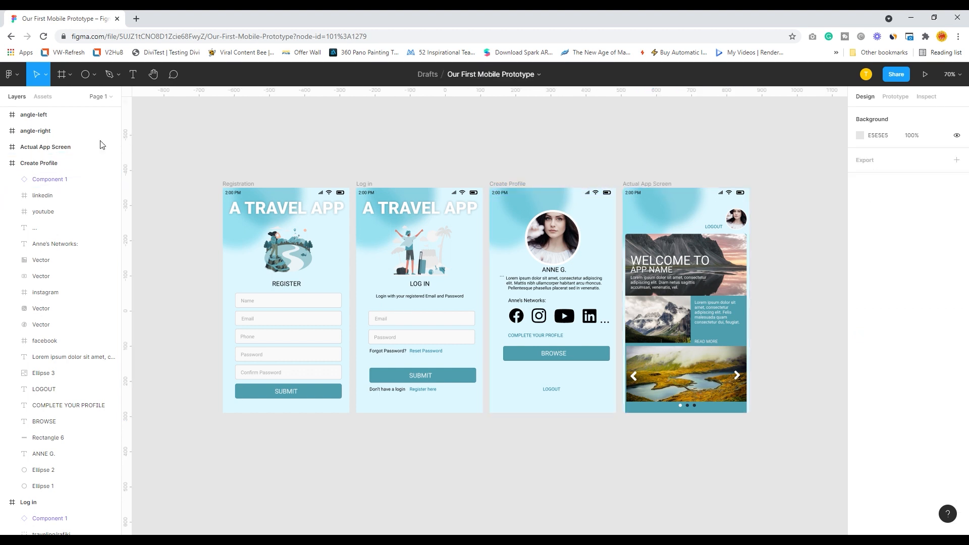
Step: Move the stray angle-left and angle-right frames into the Actual App Screen frame in the layer order
click(38, 132)
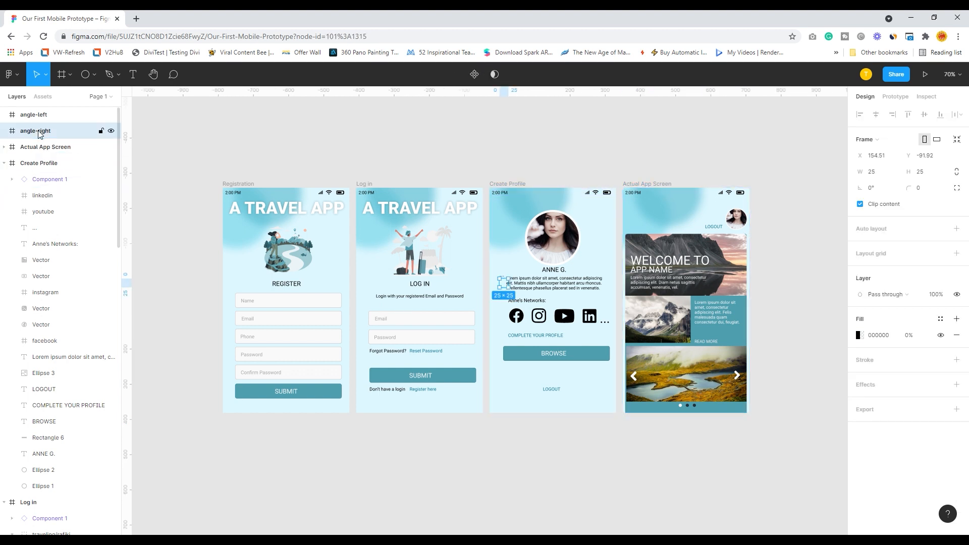
shift+click(38, 115)
drag(39, 135, 38, 149)
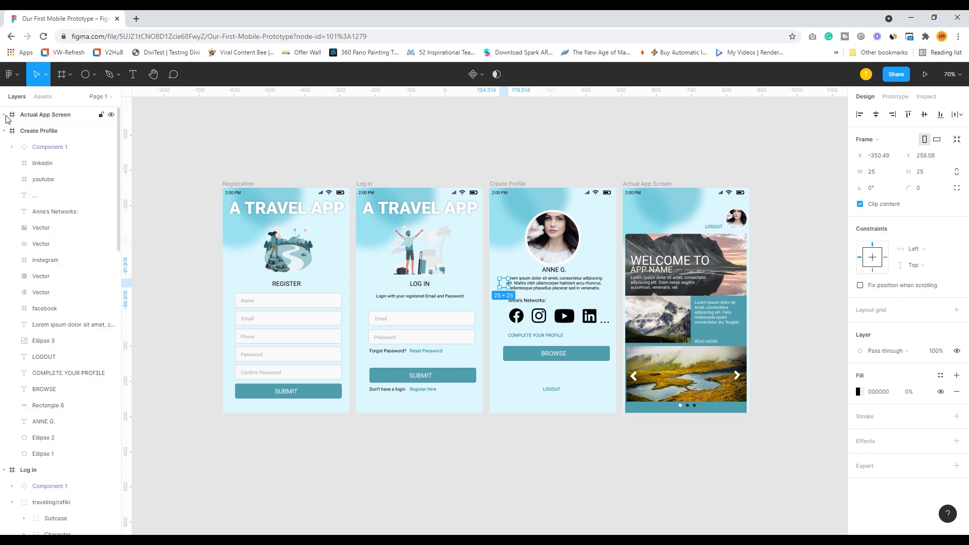
Step: Preview the prototype again from the Actual App Screen back to Registration to check the screen sequence, and close the preview
click(925, 75)
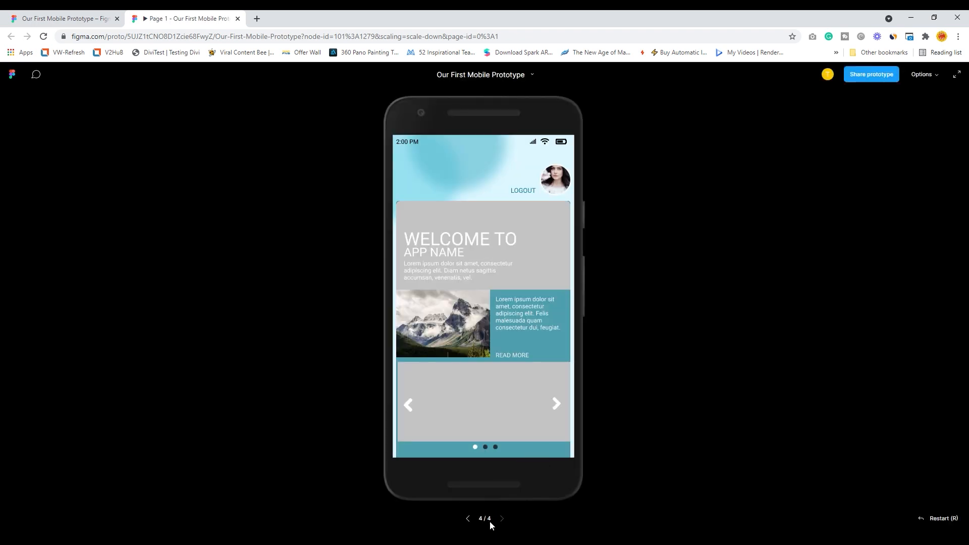
click(468, 518)
click(469, 518)
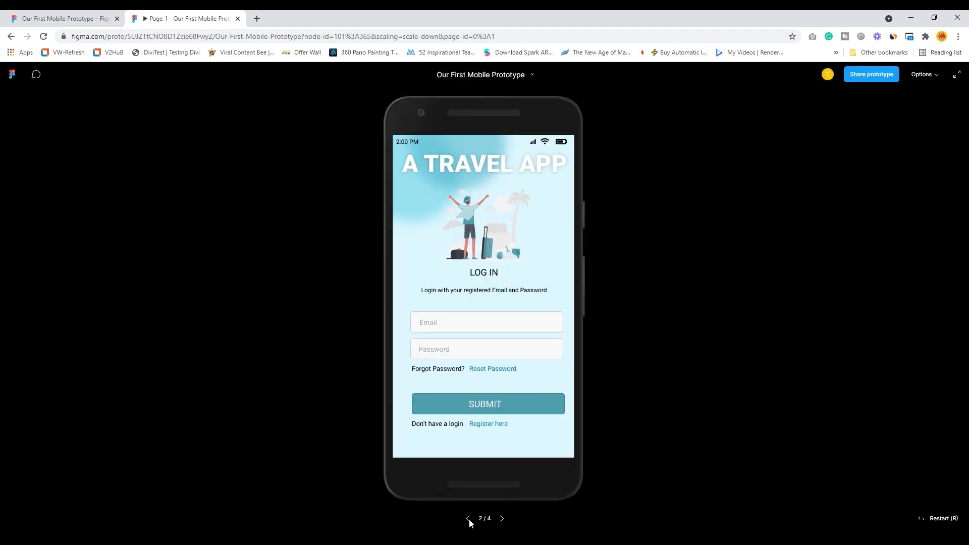
click(469, 518)
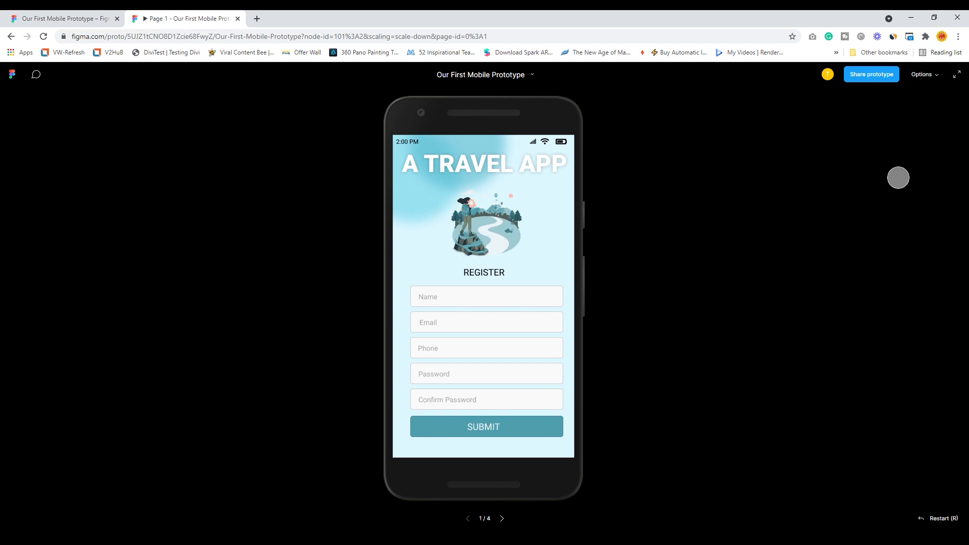
click(238, 19)
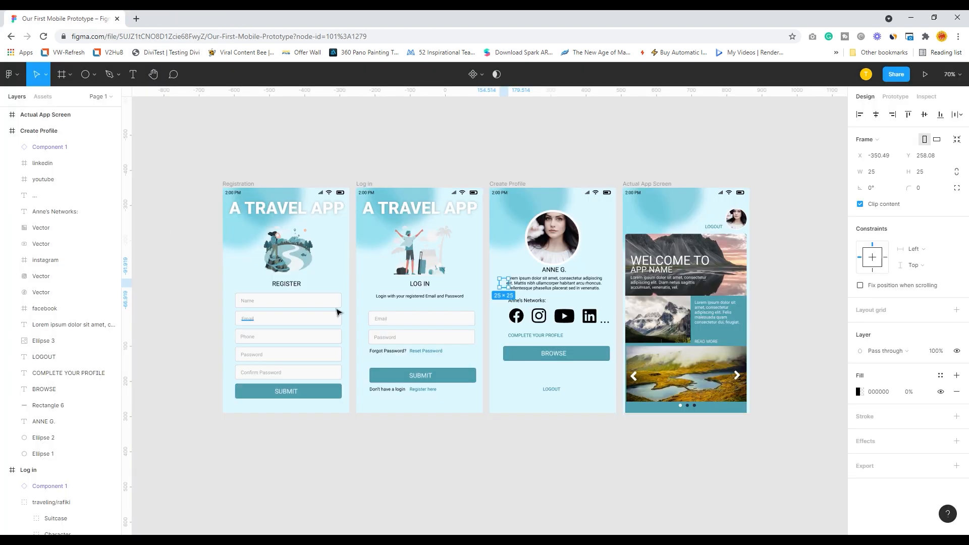
Step: Switch to prototyping and connect the Registration screen's SUBMIT button to the Create Profile screen with an on-tap, instant navigation
click(582, 466)
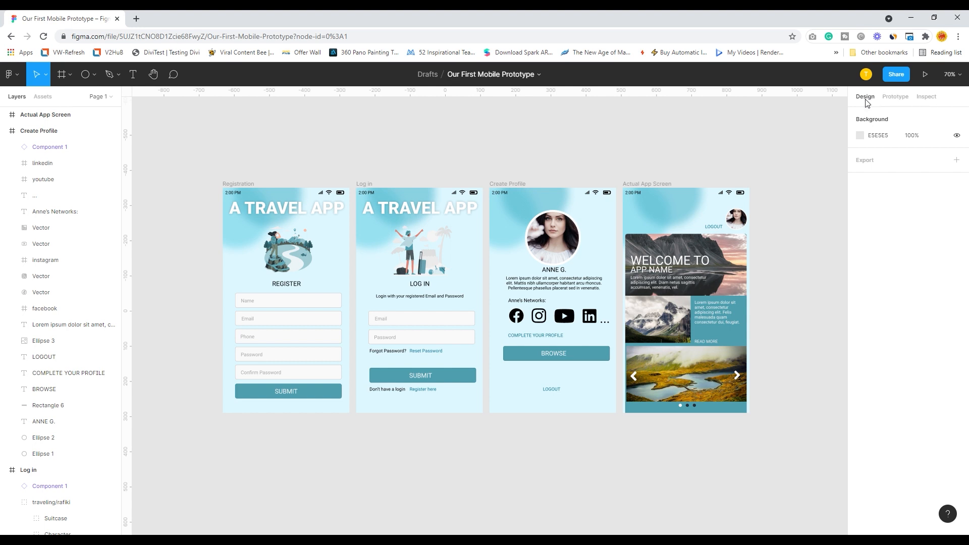
click(899, 101)
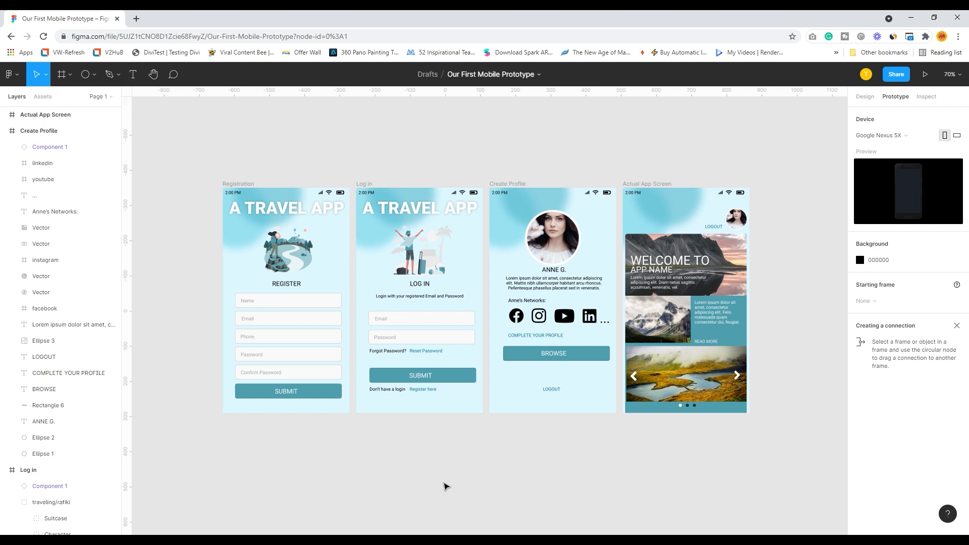
click(306, 397)
click(306, 394)
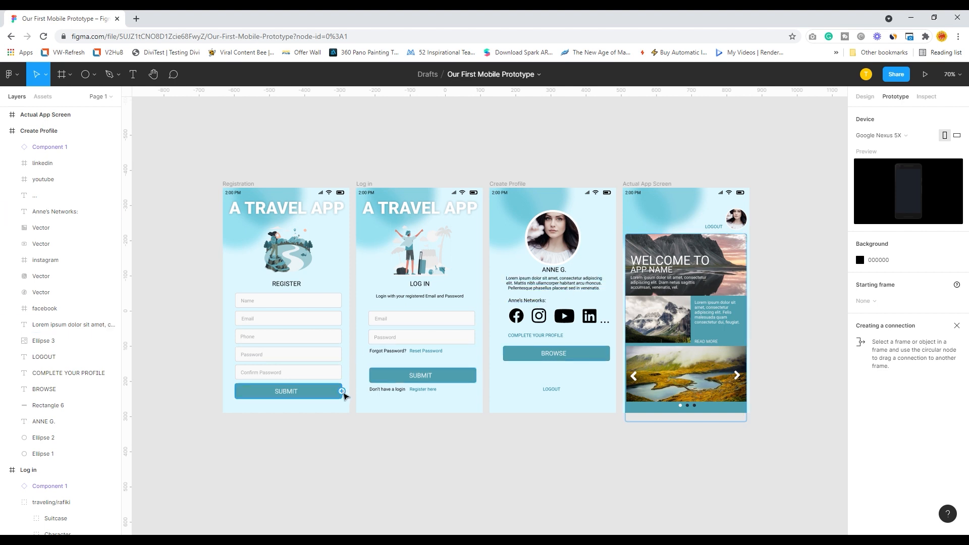
drag(342, 392, 523, 252)
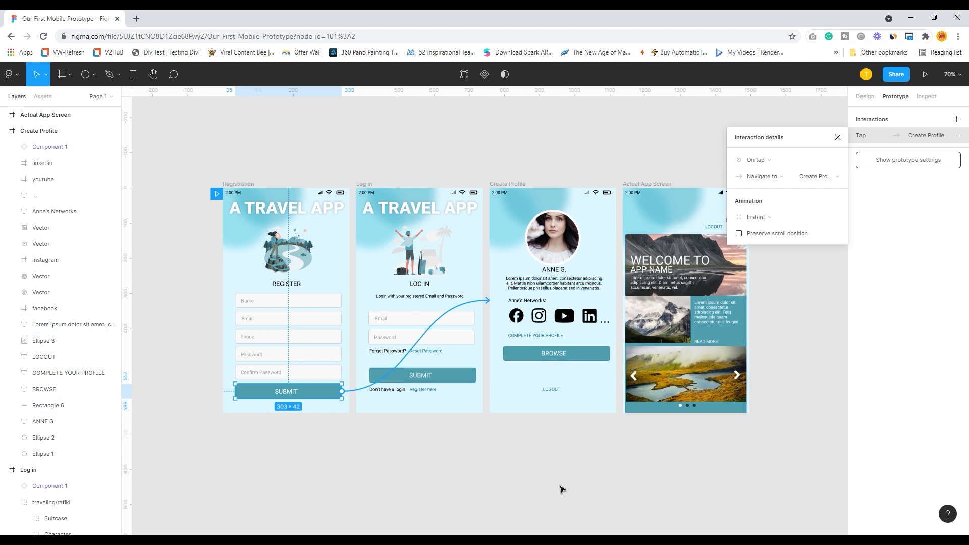
Step: Connect the Create Profile screen's LOGOUT text to the Log in screen, and the Log in screen's SUBMIT button to Create Profile
click(552, 390)
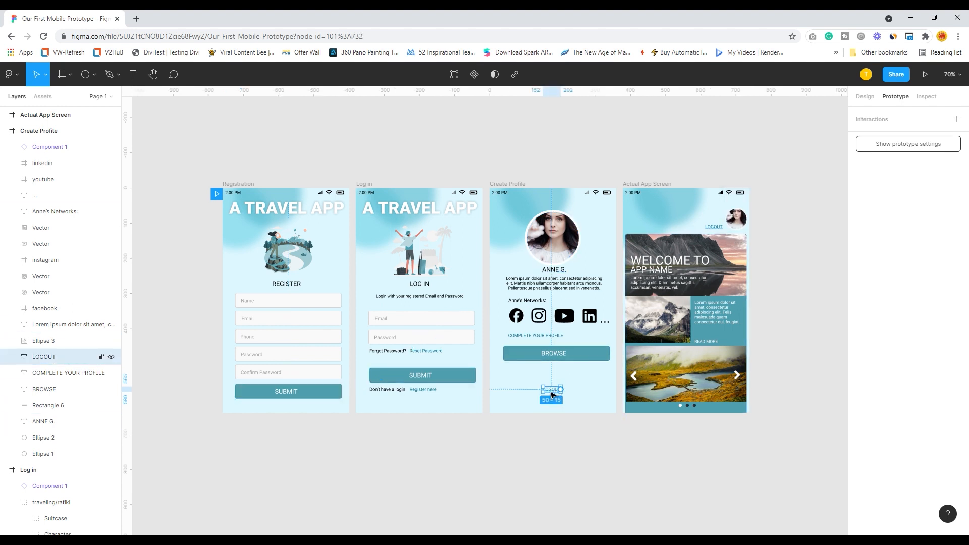
drag(561, 389, 474, 360)
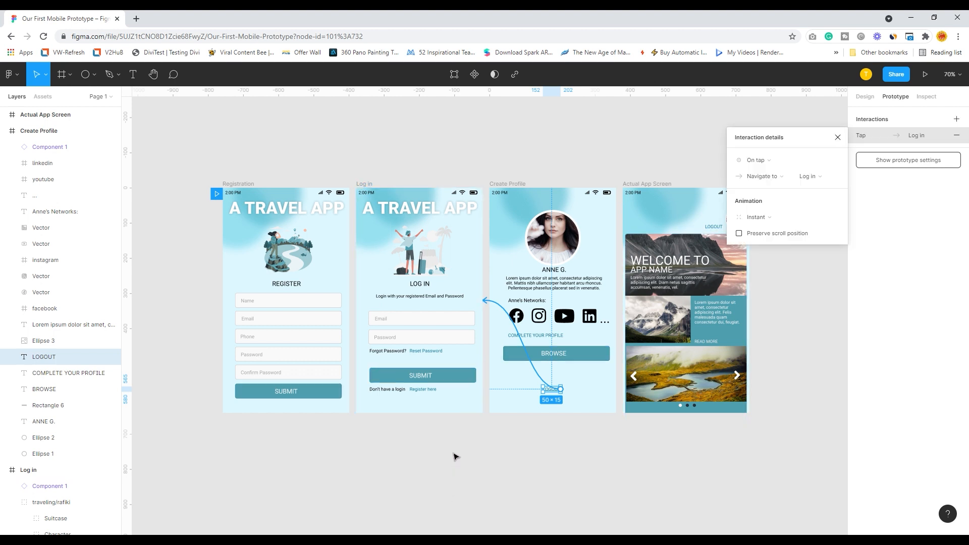
click(465, 380)
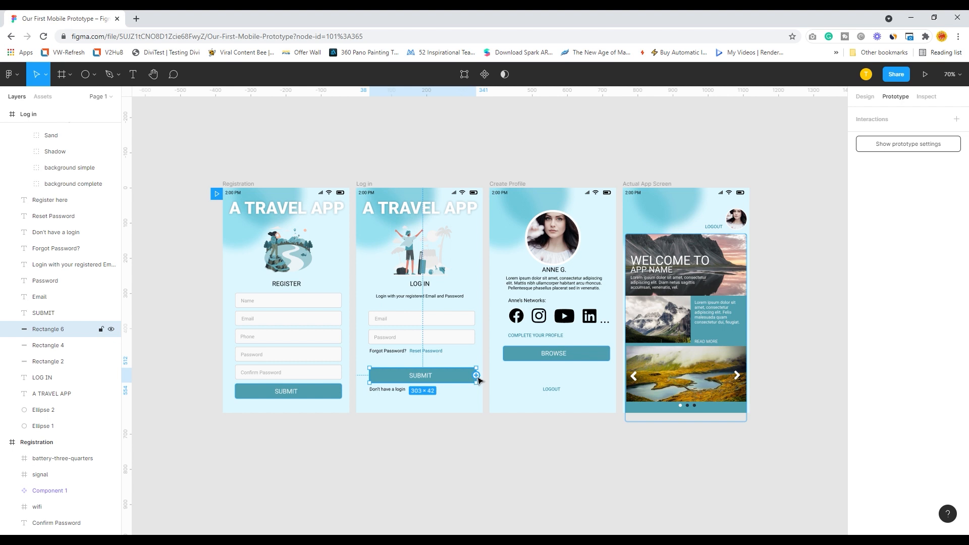
drag(479, 380, 512, 291)
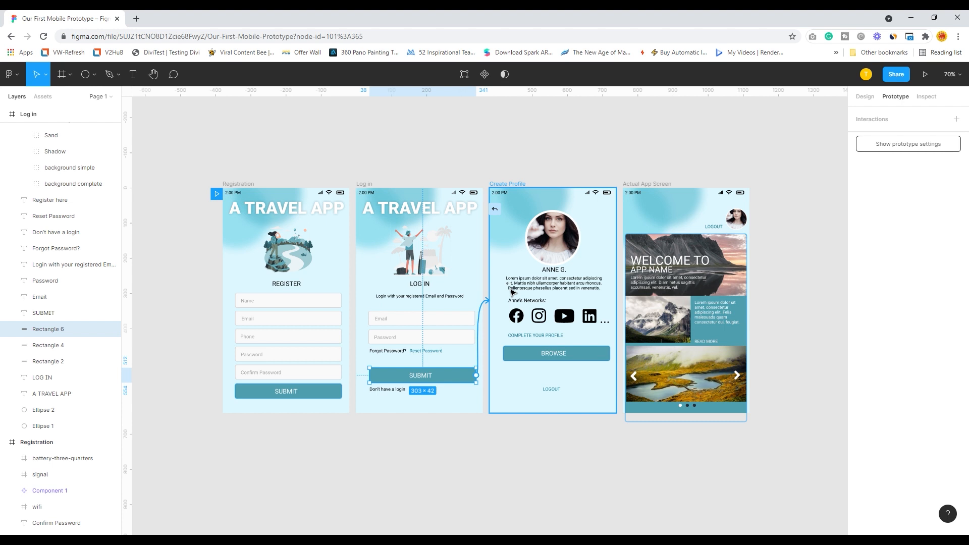
drag(512, 292, 512, 292)
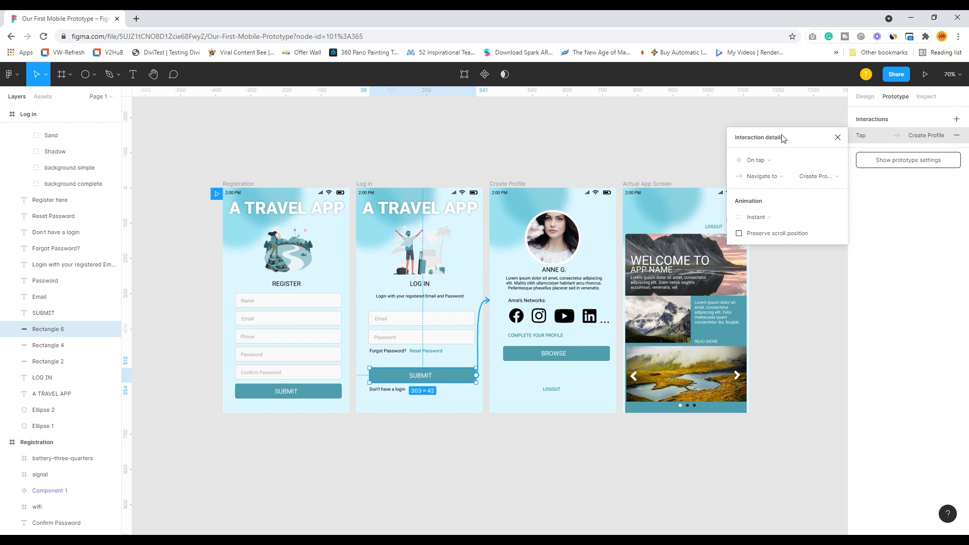
click(594, 153)
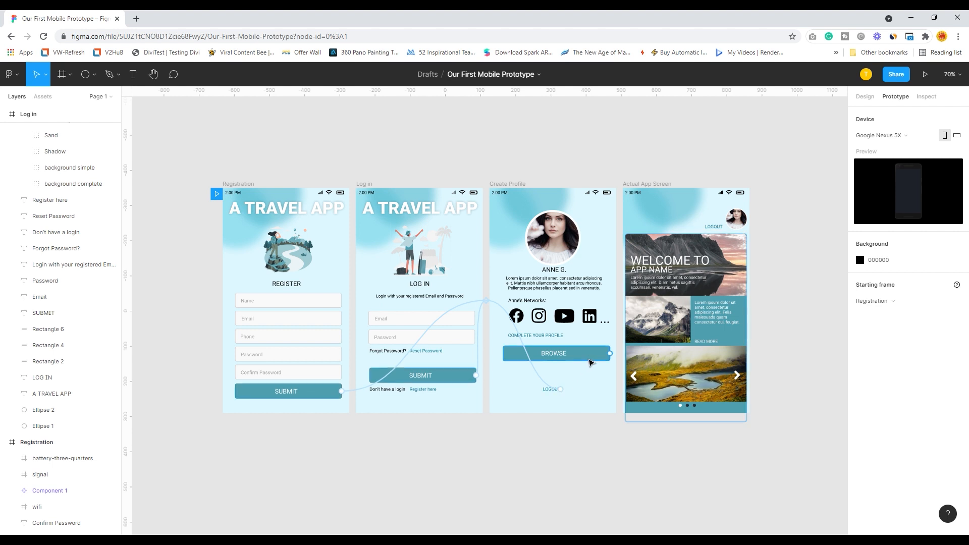
Step: Connect the Create Profile screen's BROWSE button to the Actual App Screen with an on-tap navigation using Smart animate
click(608, 355)
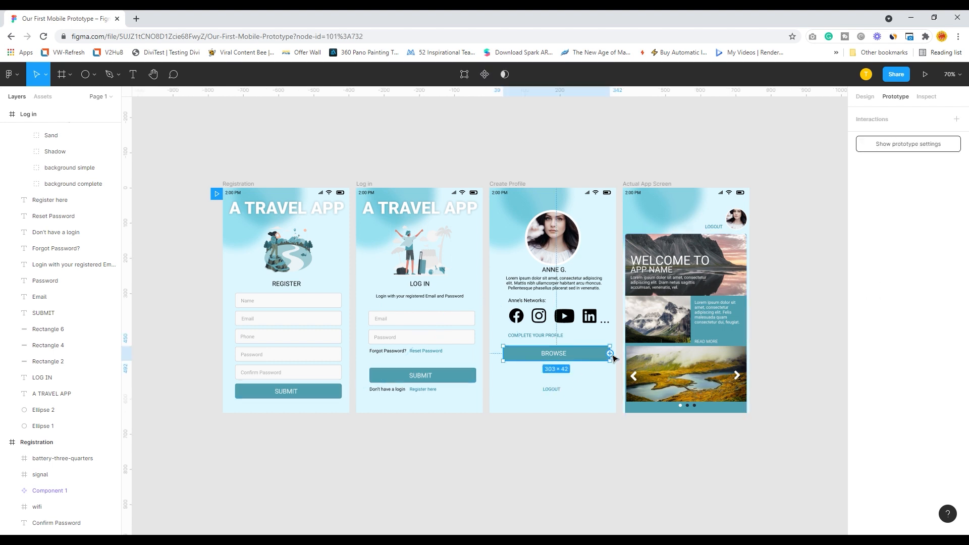
drag(611, 354, 679, 235)
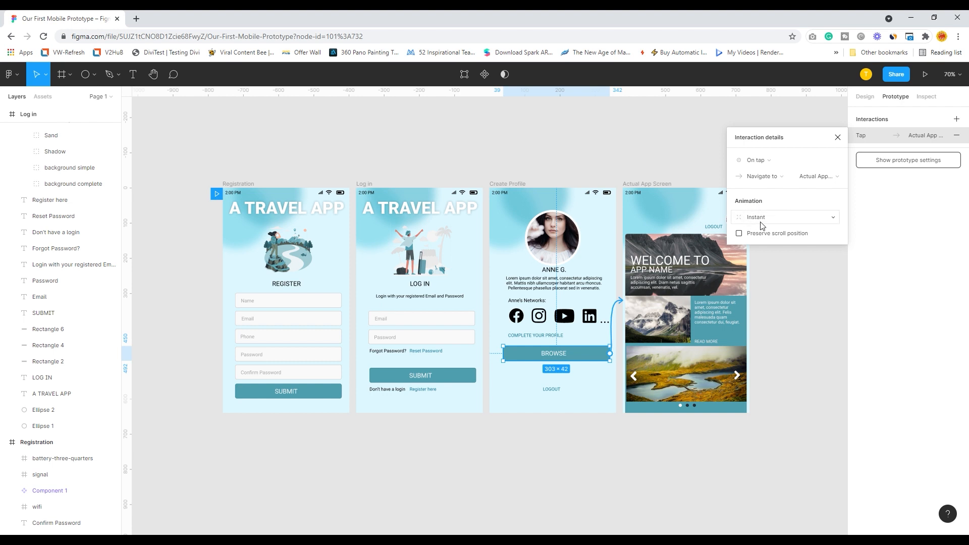
click(762, 217)
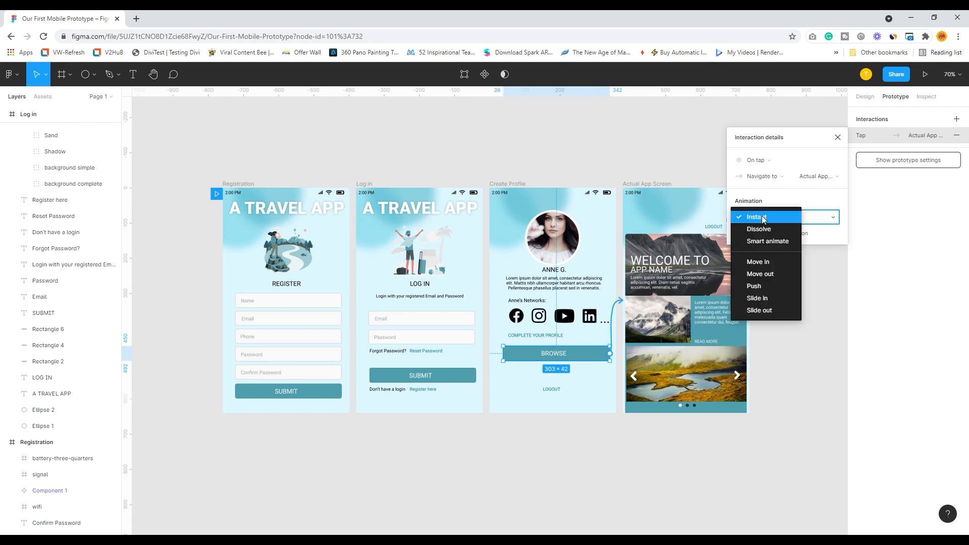
click(768, 241)
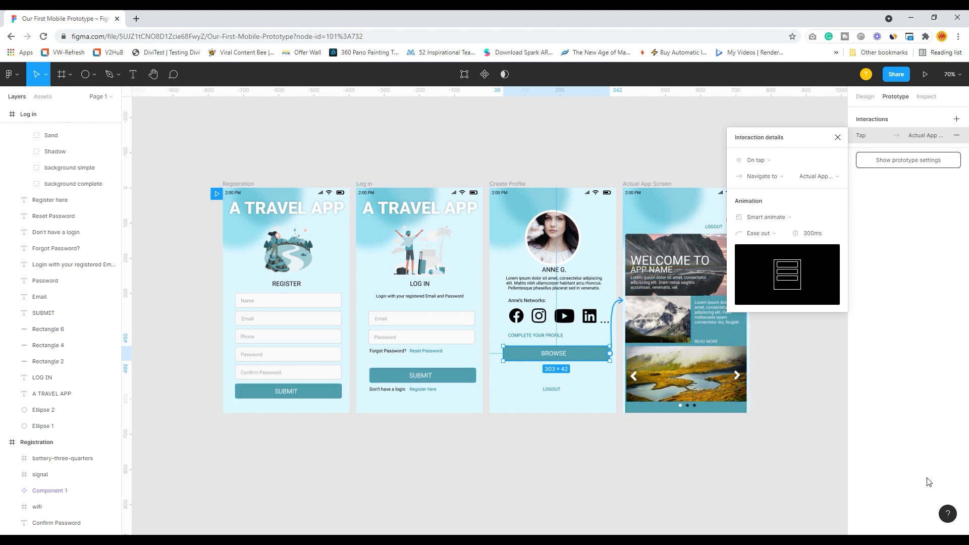
Step: Give the BROWSE transition a custom easing and shape its curve into an S of about 0.87, 0.01, 0.25, 1
click(782, 235)
click(782, 235)
click(782, 235)
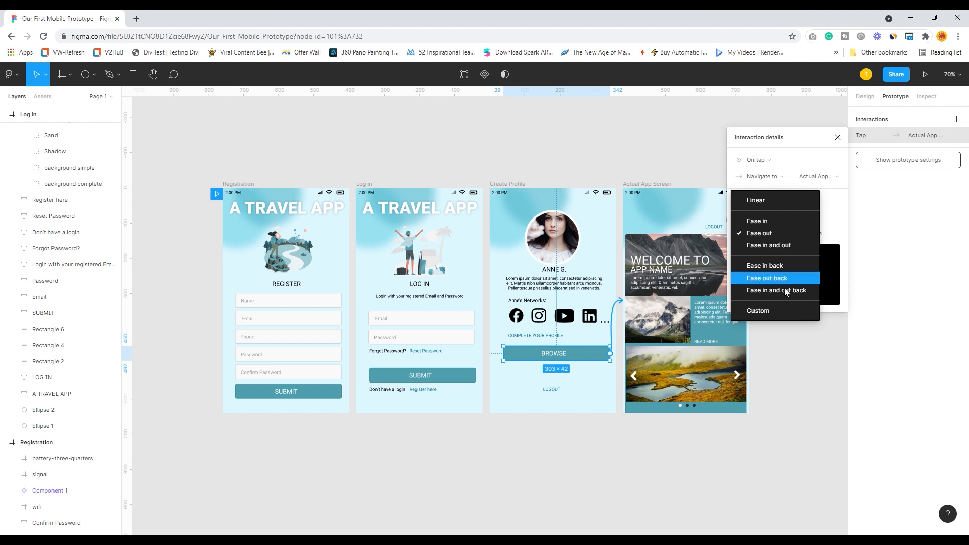
click(783, 313)
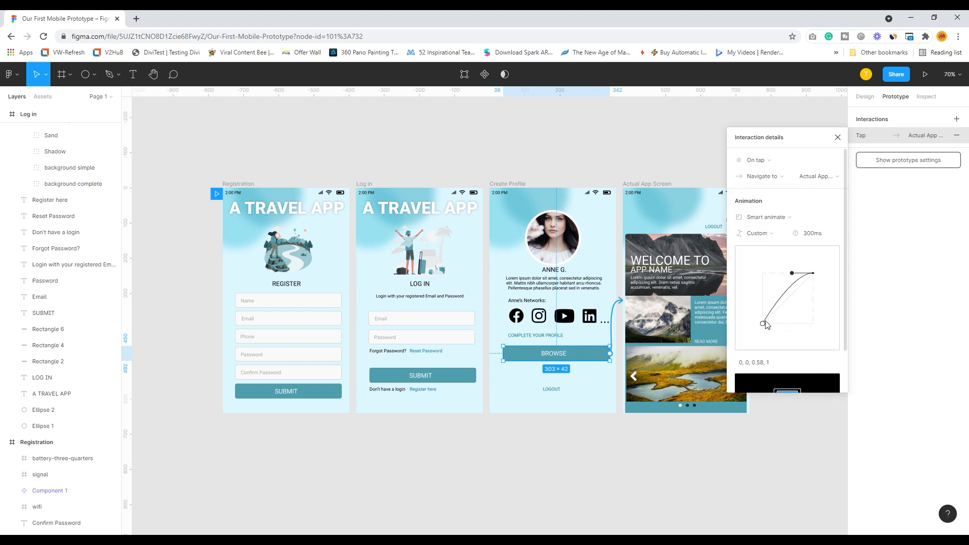
click(765, 321)
drag(763, 325, 798, 323)
drag(813, 273, 776, 277)
drag(799, 324, 806, 323)
scroll(838, 301, down, 1)
scroll(839, 301, up, 1)
click(778, 163)
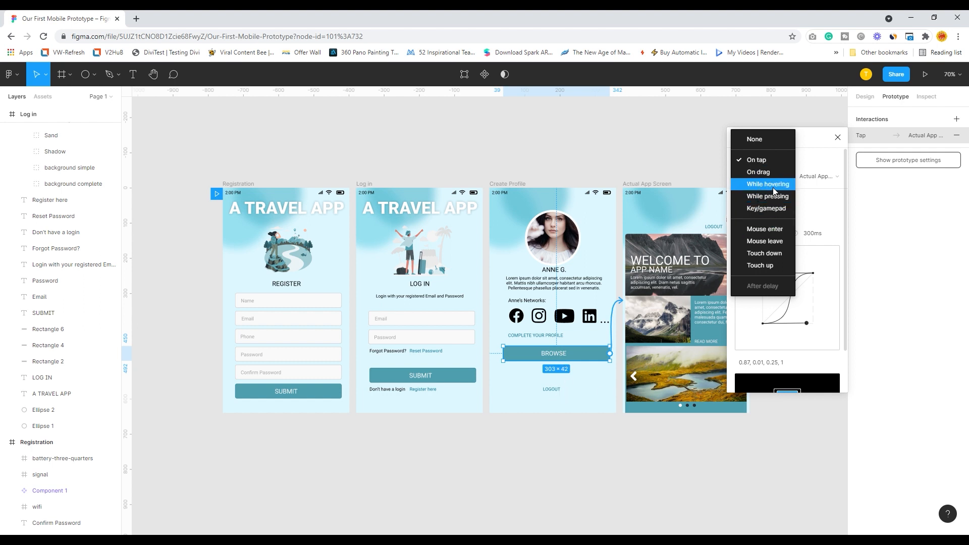
click(518, 319)
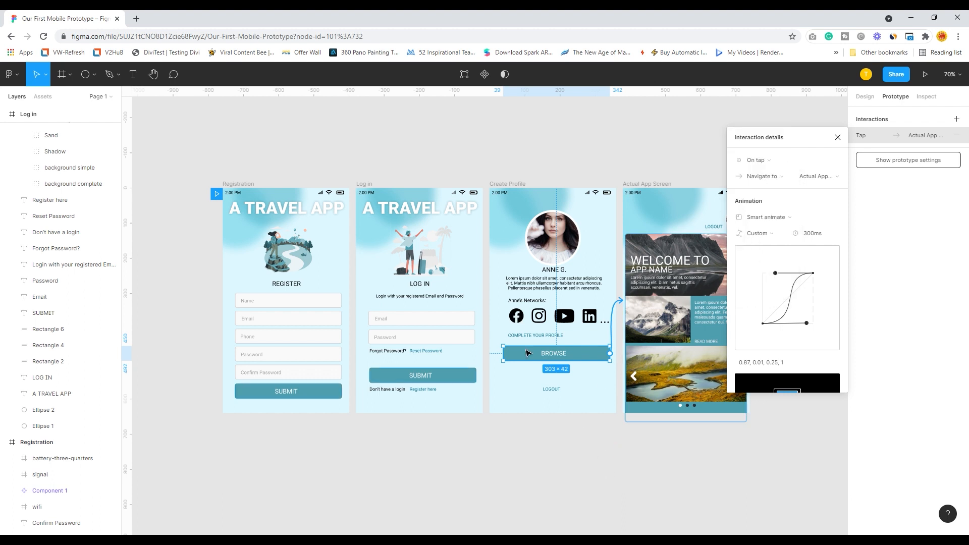
click(519, 320)
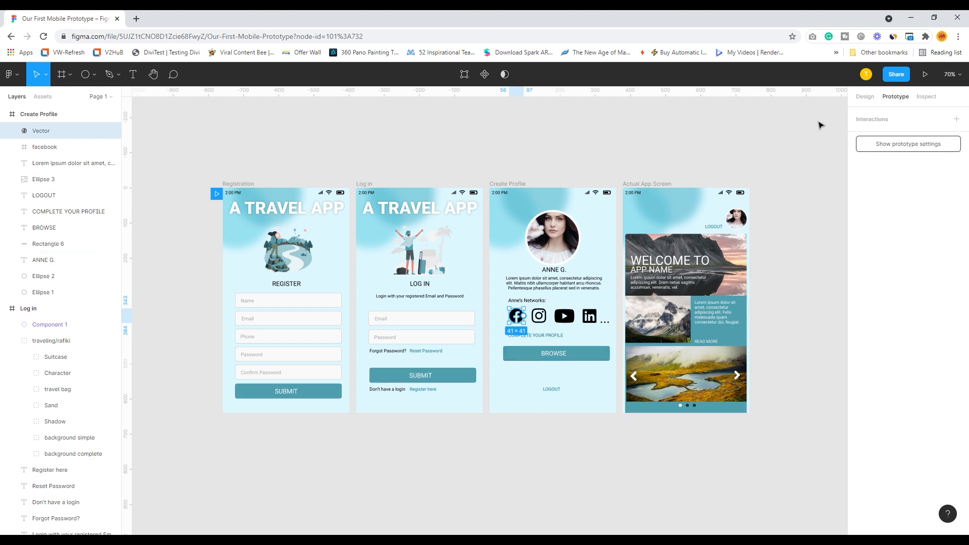
click(819, 174)
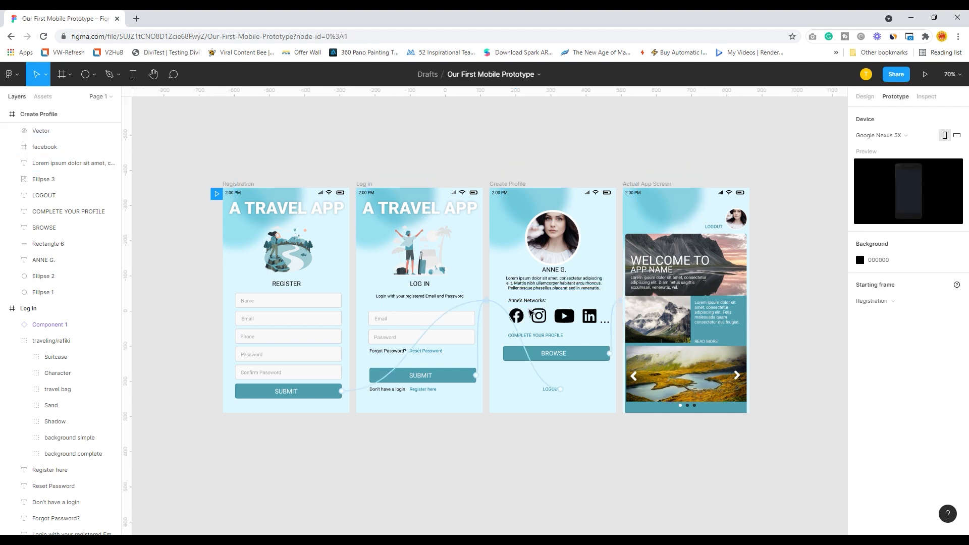
key(ctrl+z)
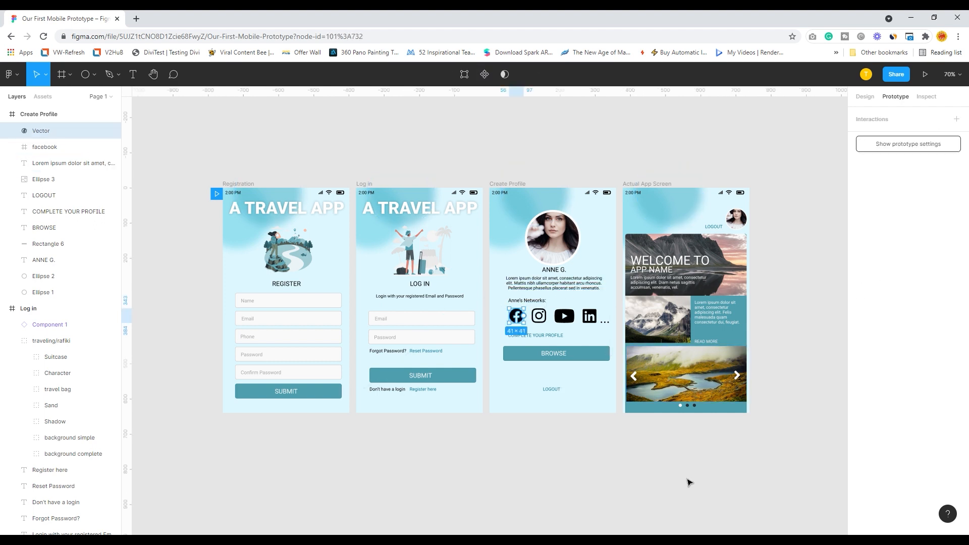
click(689, 482)
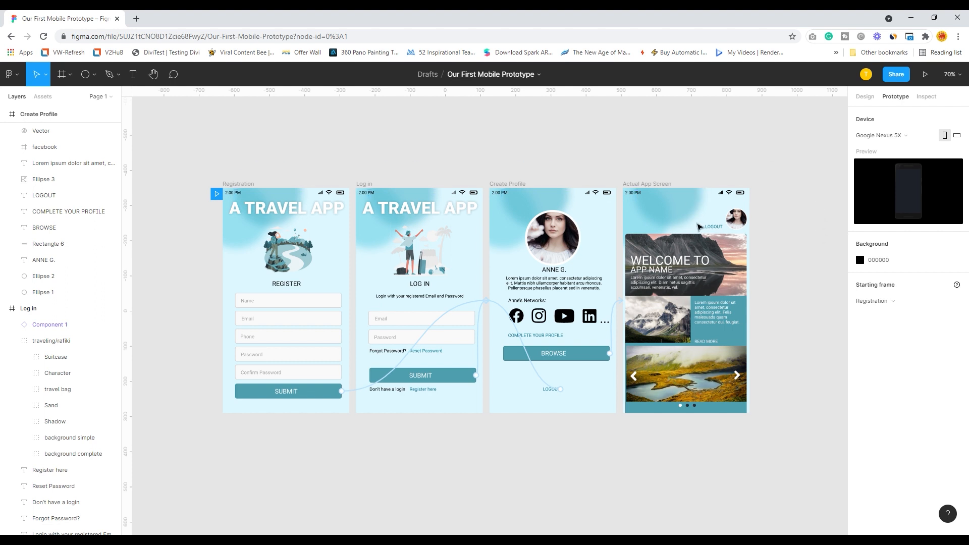
Step: Connect the Actual App Screen's LOGOUT text to the Log in screen with an on-tap navigation
click(727, 231)
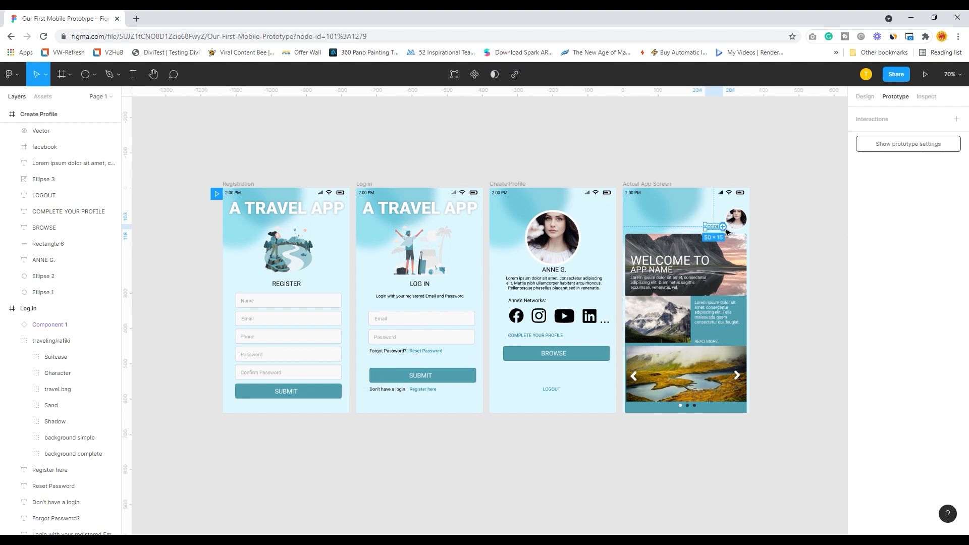
drag(727, 231, 458, 237)
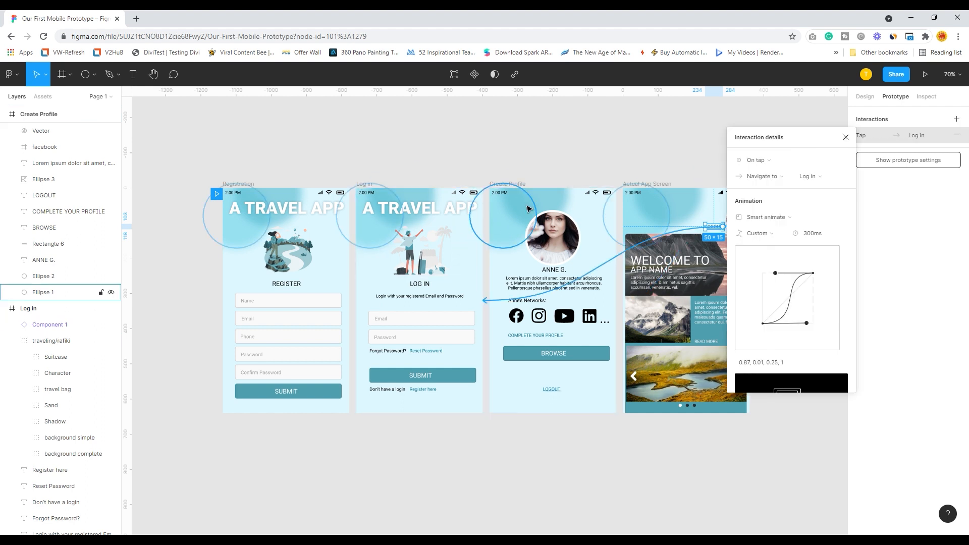
click(617, 151)
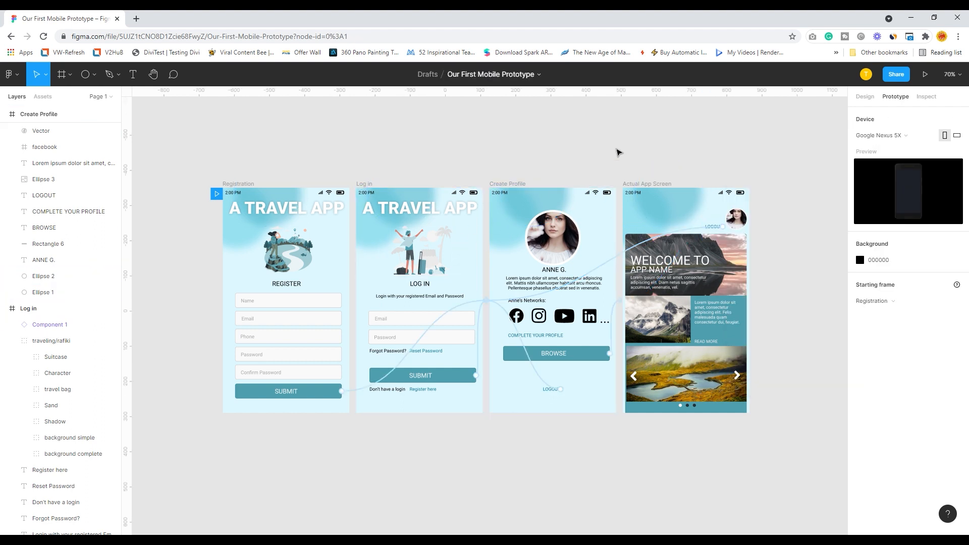
Step: Preview the prototype from Registration through SUBMIT, BROWSE and LOGOUT to test the links, and close the preview
click(928, 77)
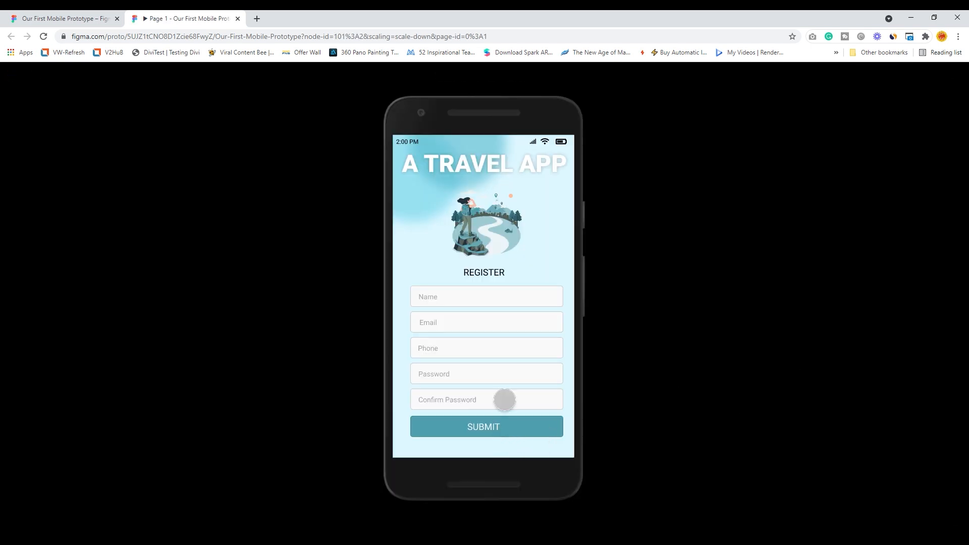
click(495, 437)
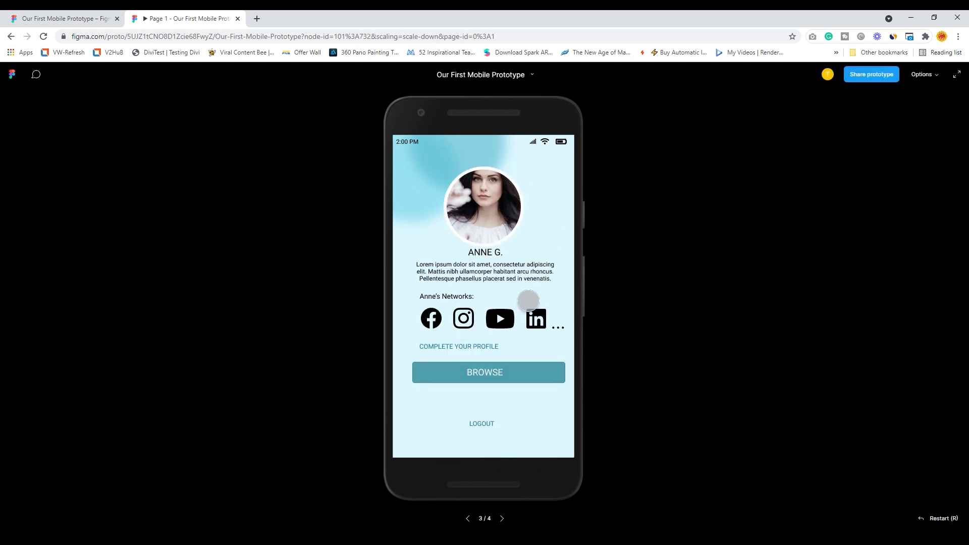
click(515, 387)
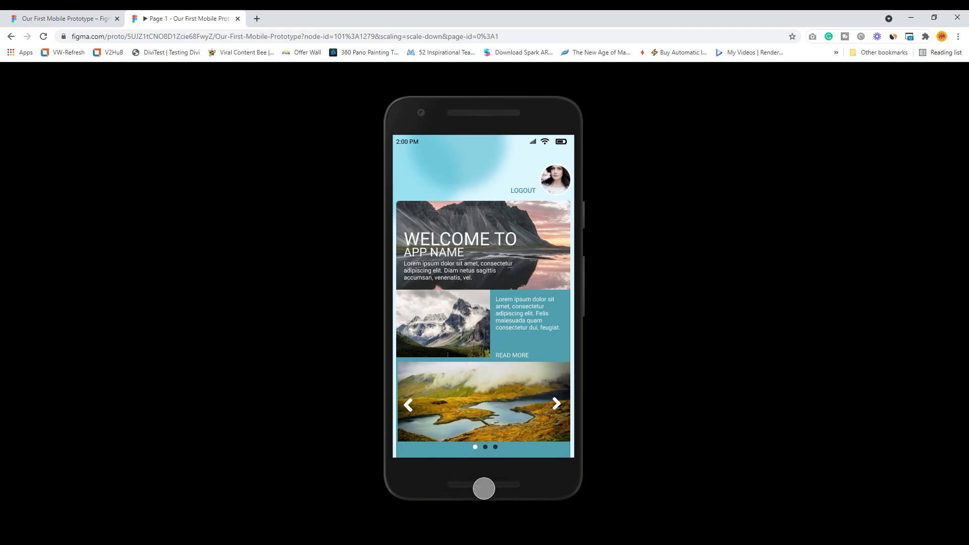
click(538, 204)
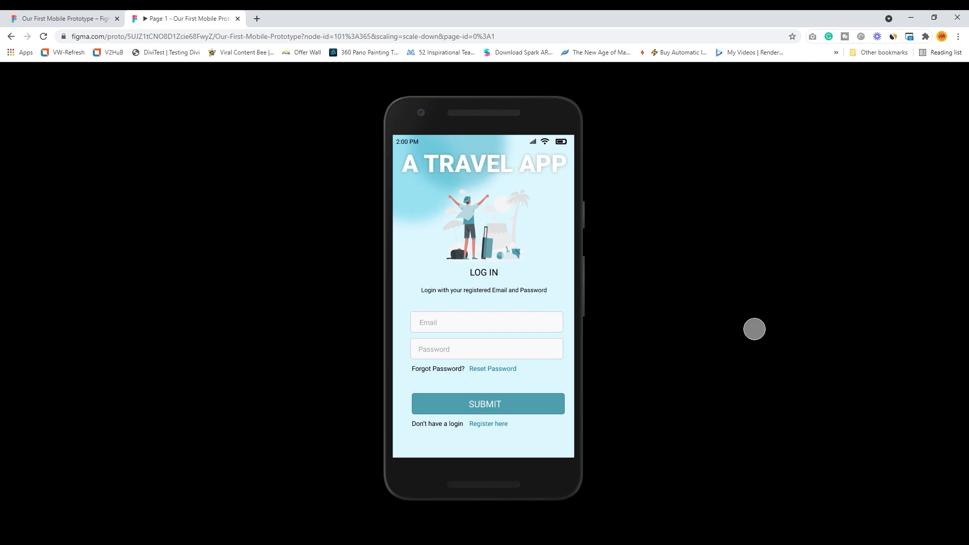
click(237, 19)
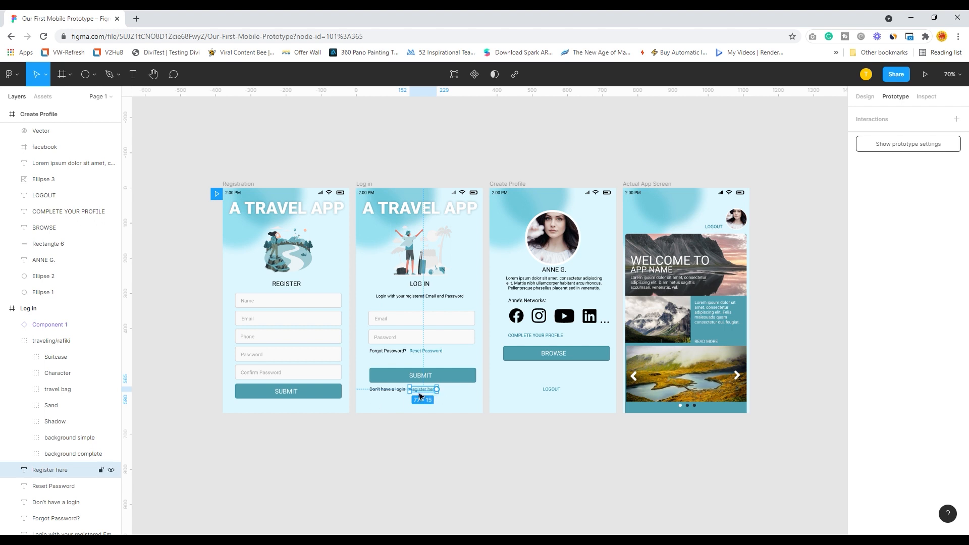
Step: Connect the Log in screen's "Register here" text to the Registration screen
drag(437, 389, 343, 398)
click(630, 474)
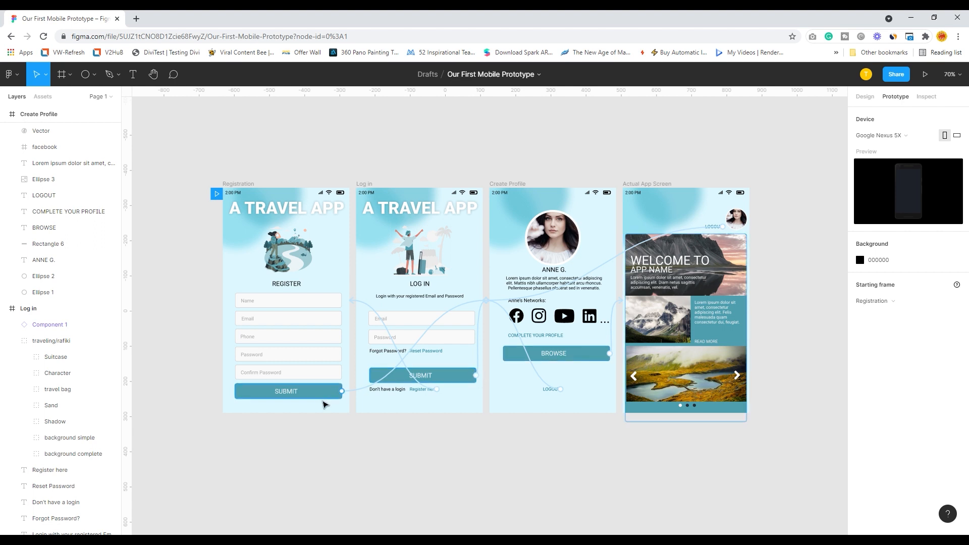
Step: Change the action of the Registration screen's SUBMIT interaction to Open overlay, keeping Create Profile as its target
click(339, 395)
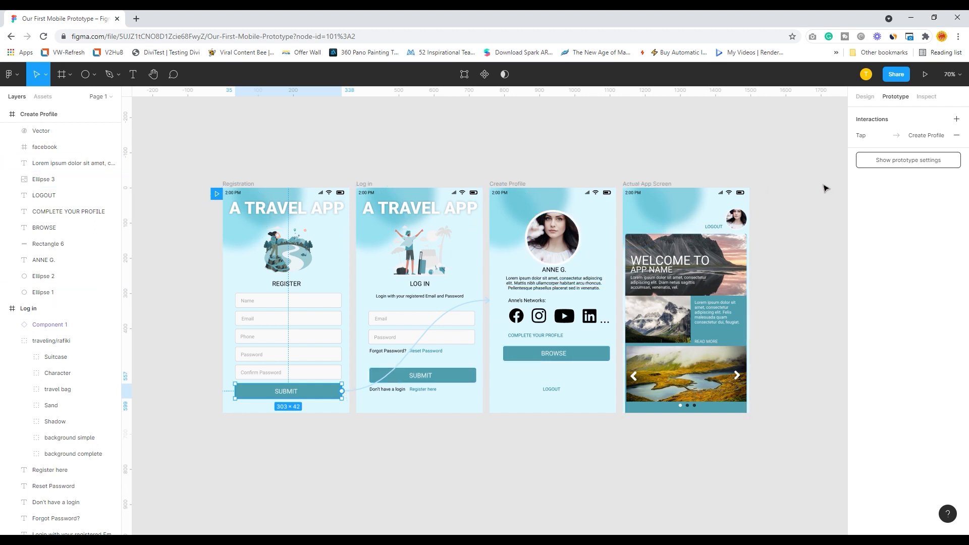
click(897, 135)
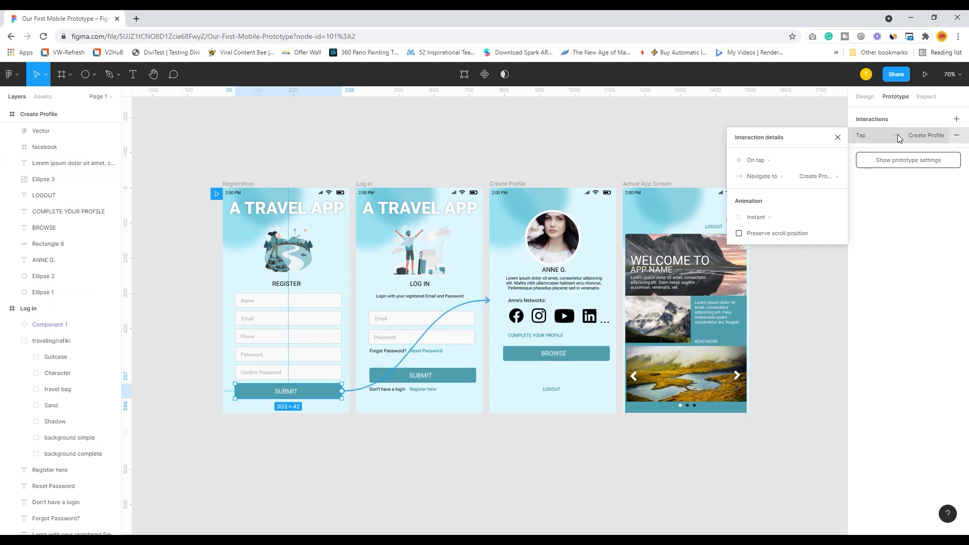
click(790, 161)
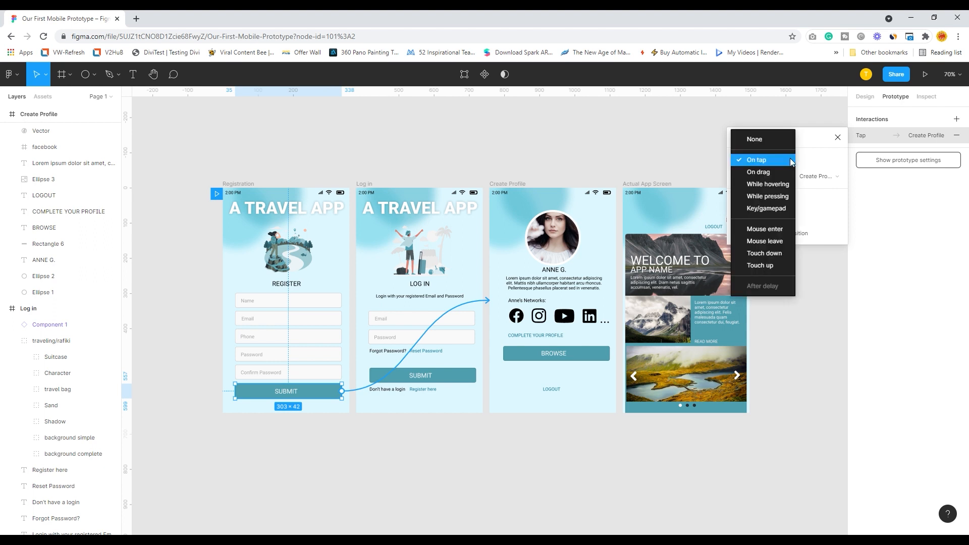
click(811, 130)
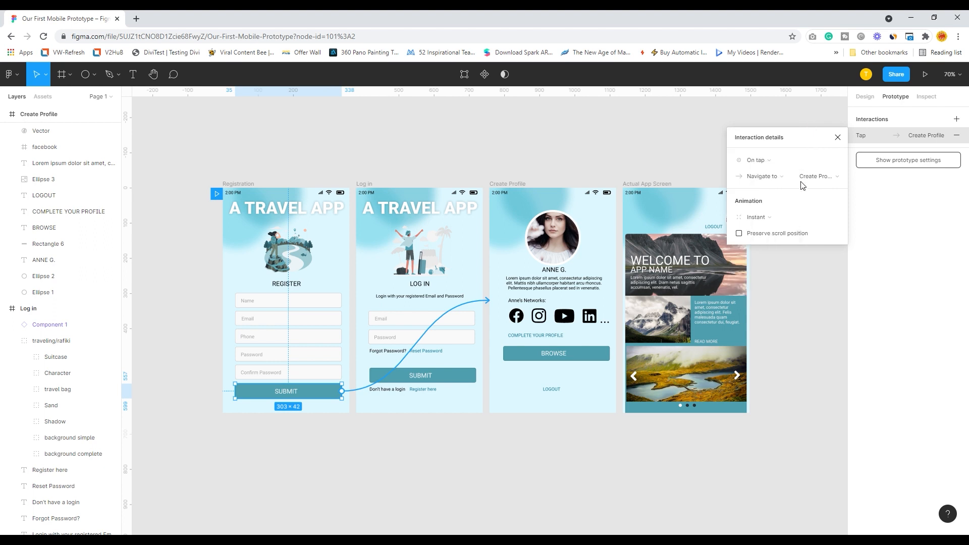
click(782, 177)
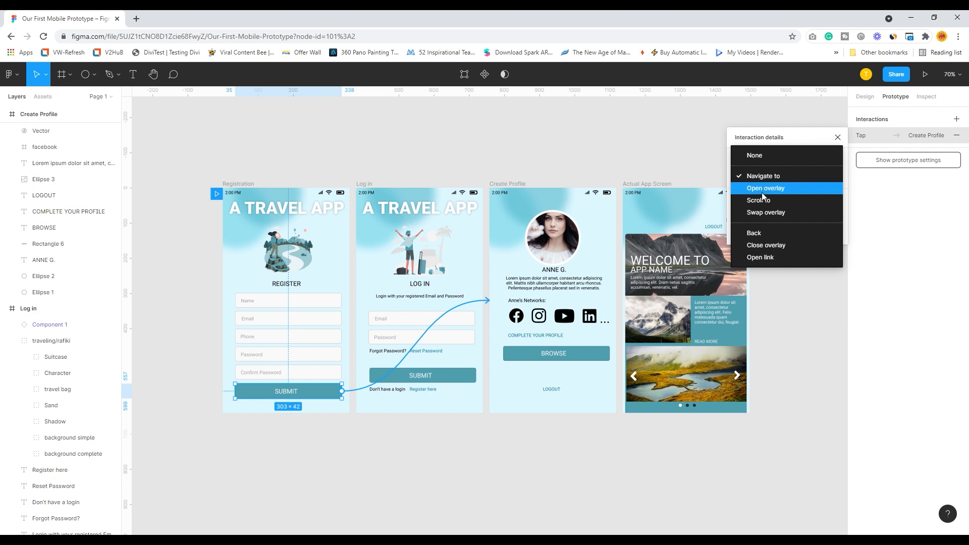
click(761, 189)
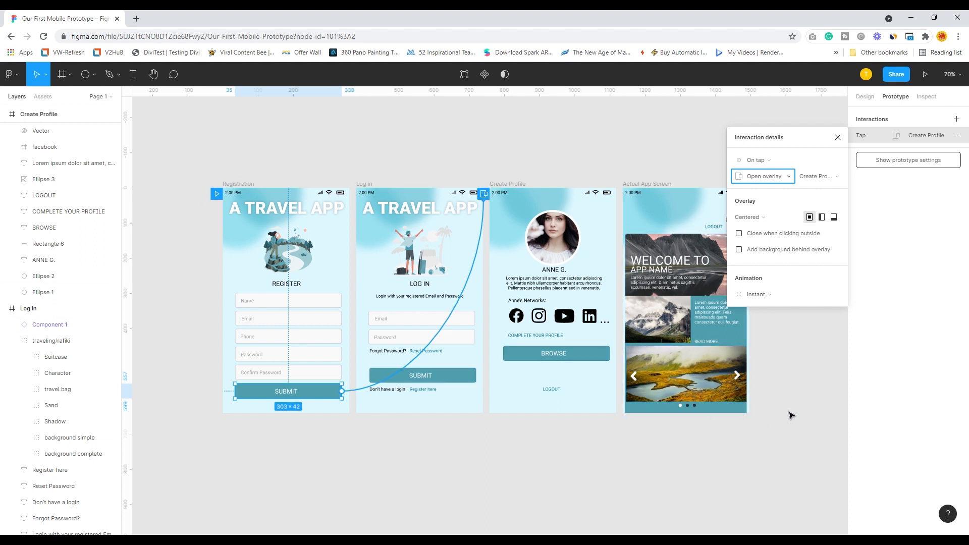
Step: Preview the overlay from the Registration SUBMIT button, test the LOGOUT and "Register here" links, and close the preview
click(925, 75)
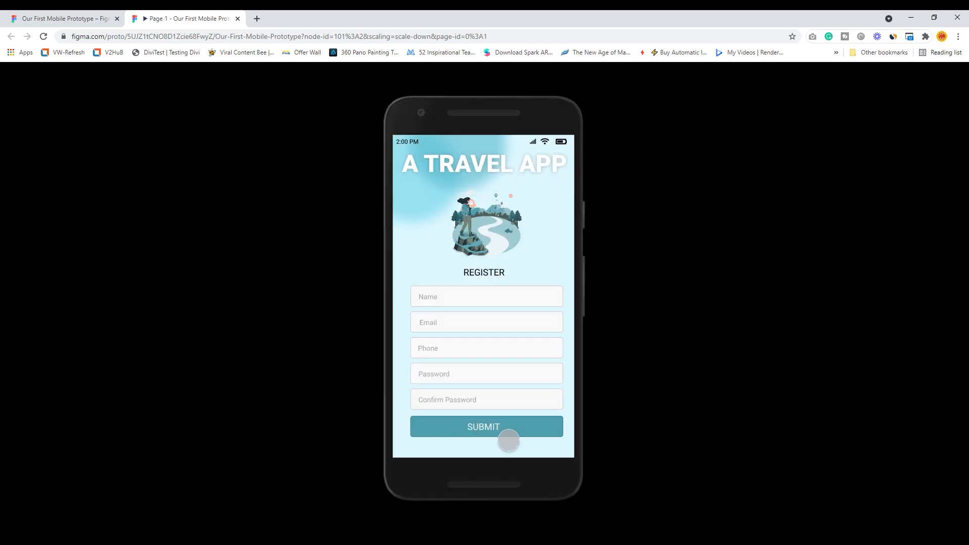
click(531, 435)
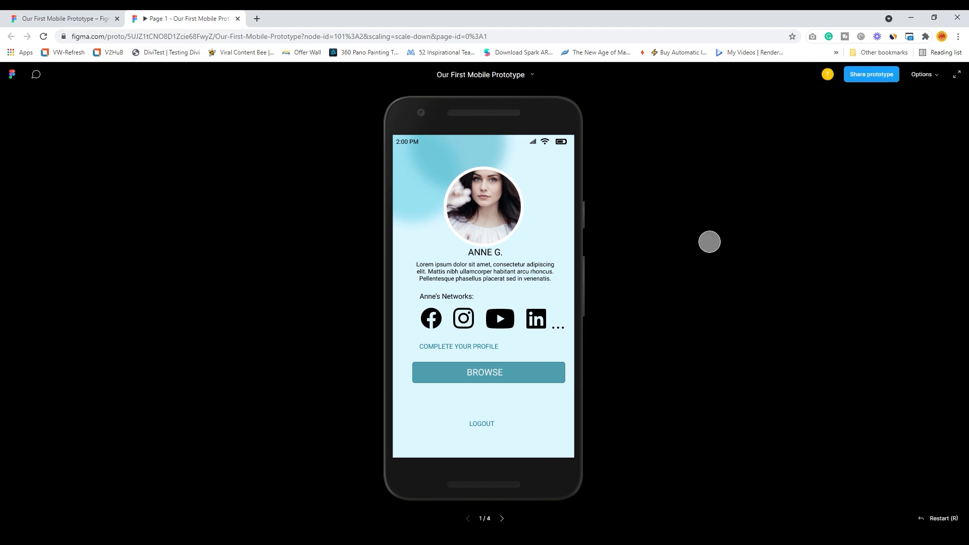
click(492, 427)
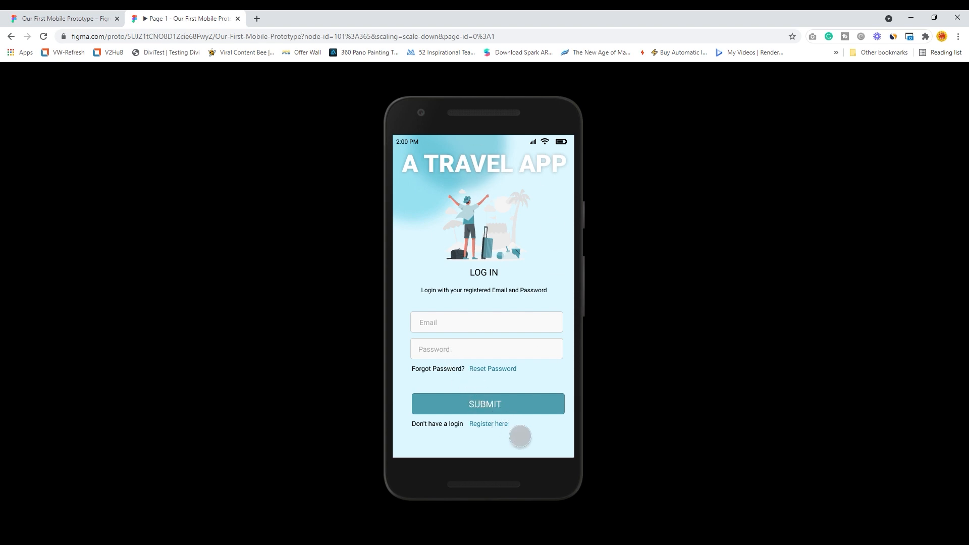
click(503, 426)
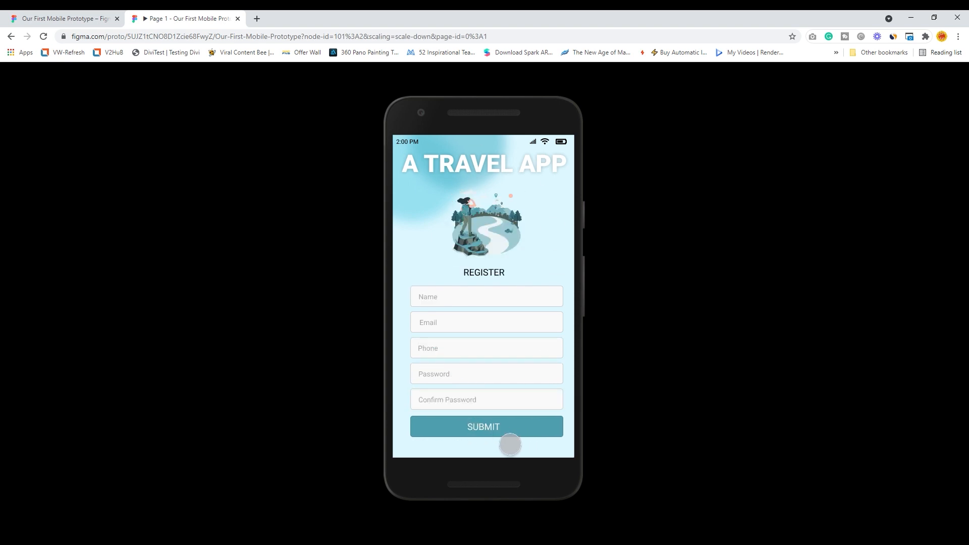
click(510, 440)
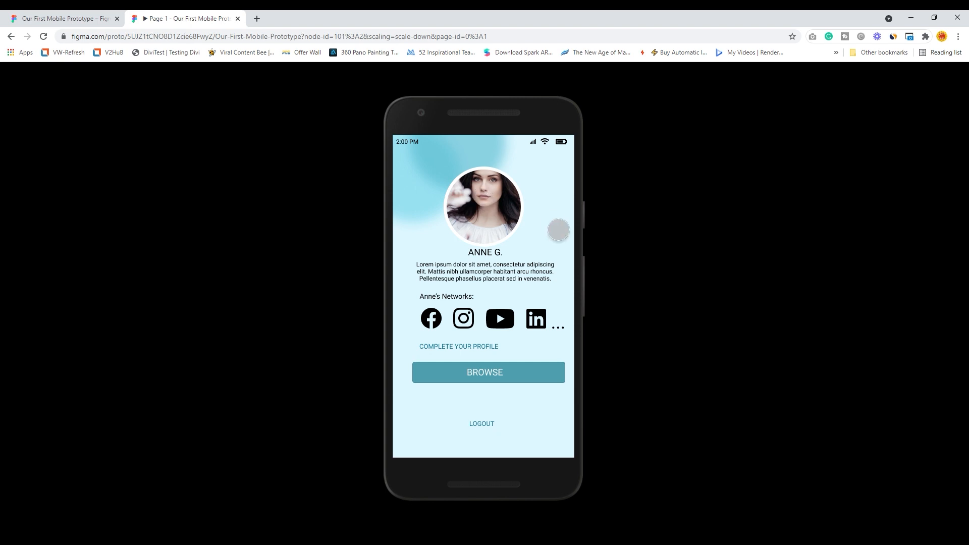
click(238, 19)
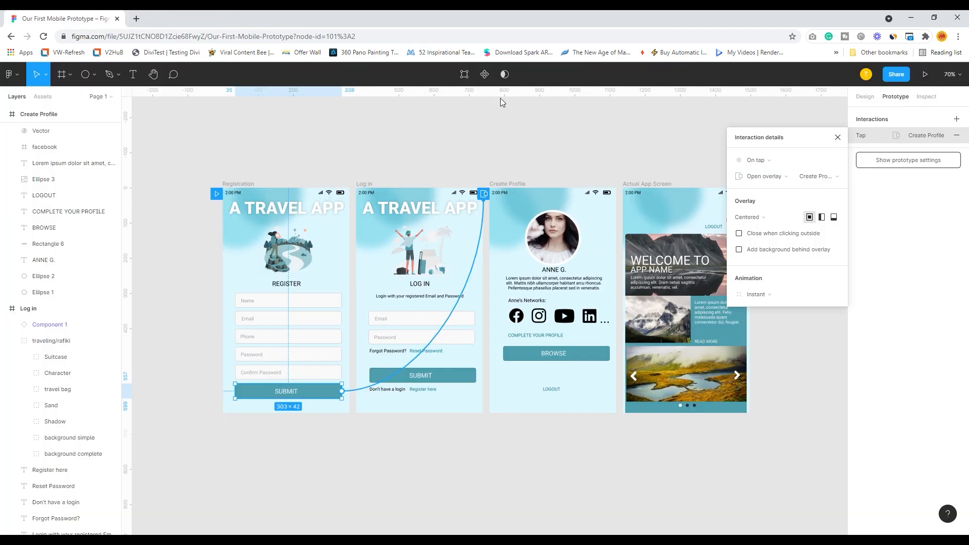
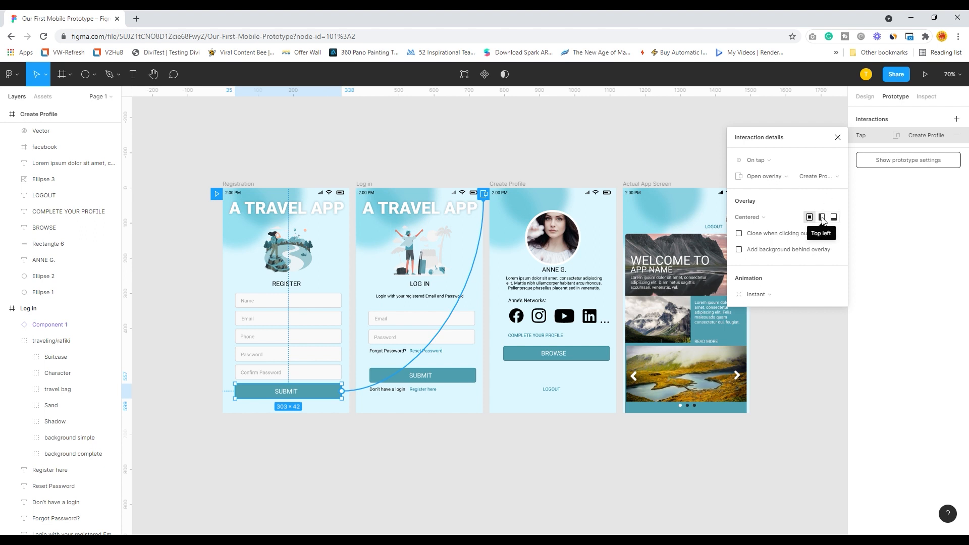
Step: Try the Top right overlay position for the Registration SUBMIT interaction, and set it to Top left
click(762, 218)
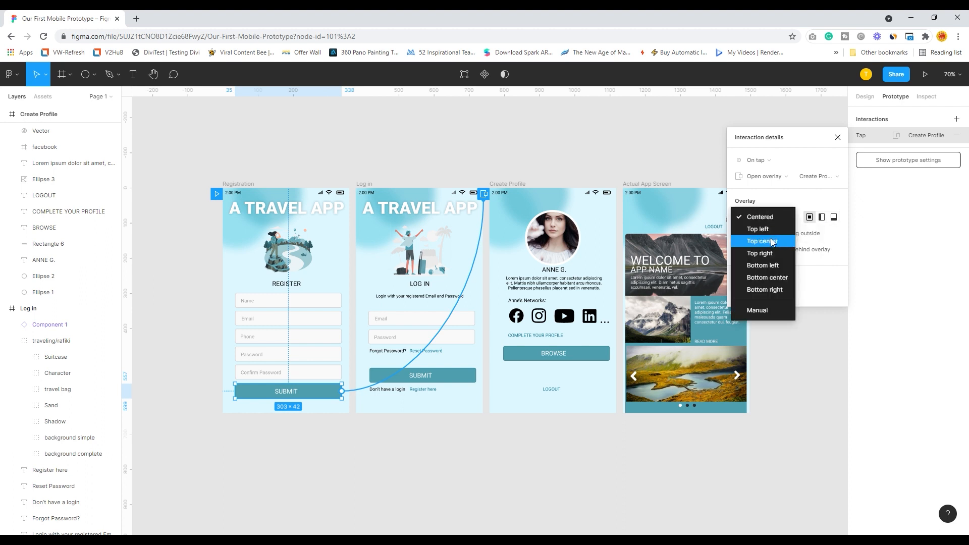
click(779, 254)
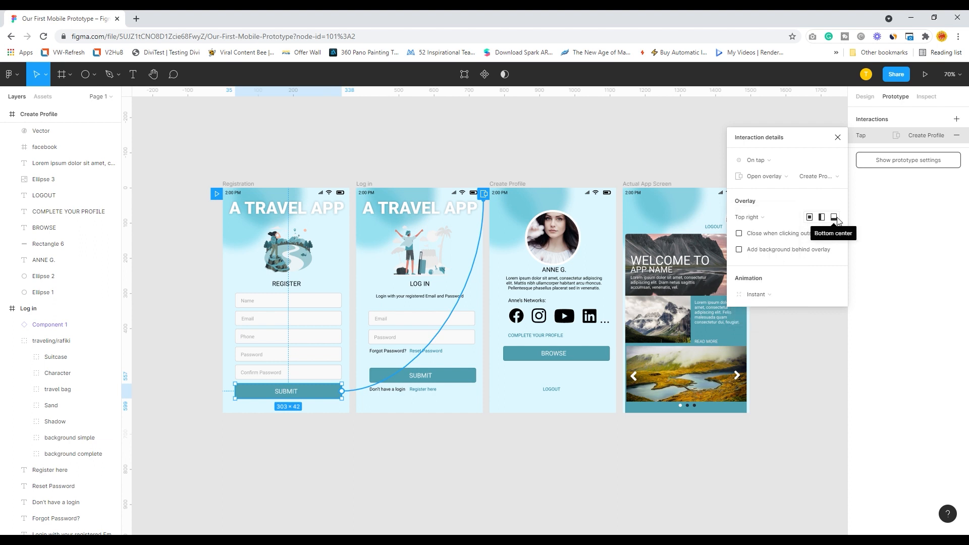
click(822, 217)
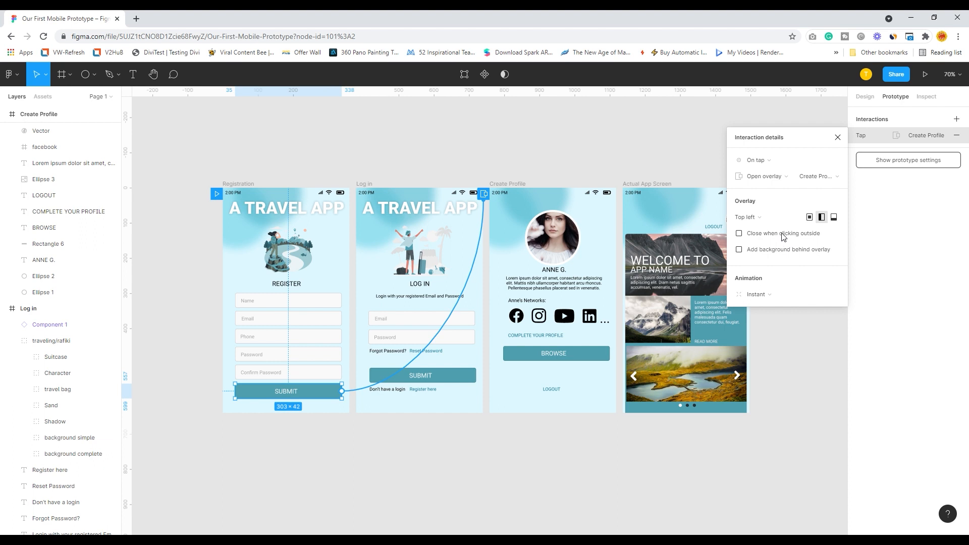
Step: Set the SUBMIT interaction's animation to Dissolve with a custom S-shaped easing curve of about 0.83, 0.01, 0.33, 0.99, and close its details
click(768, 296)
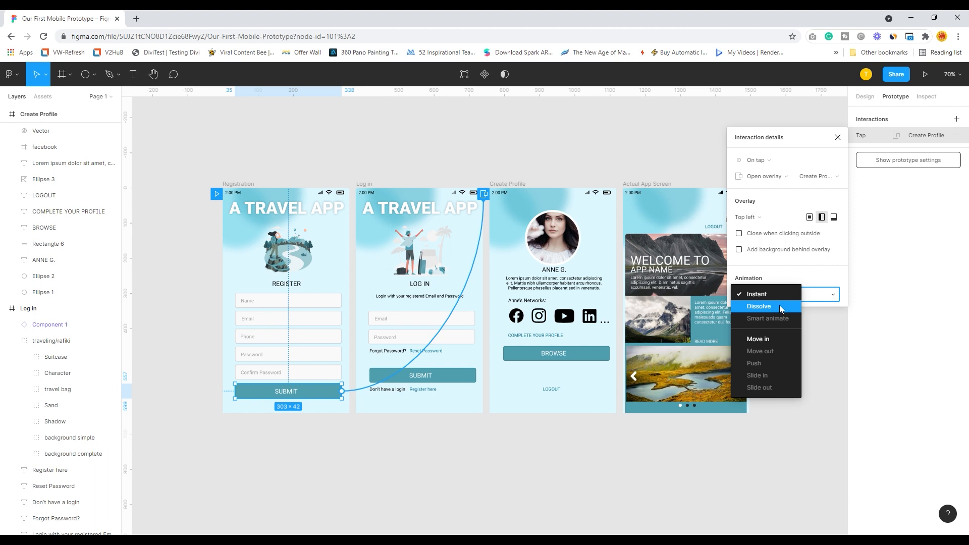
click(774, 304)
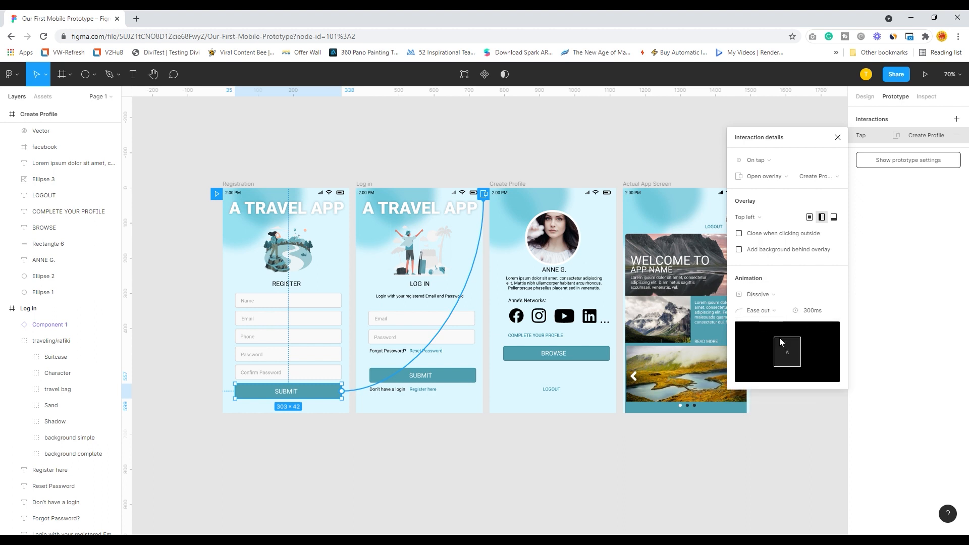
click(762, 311)
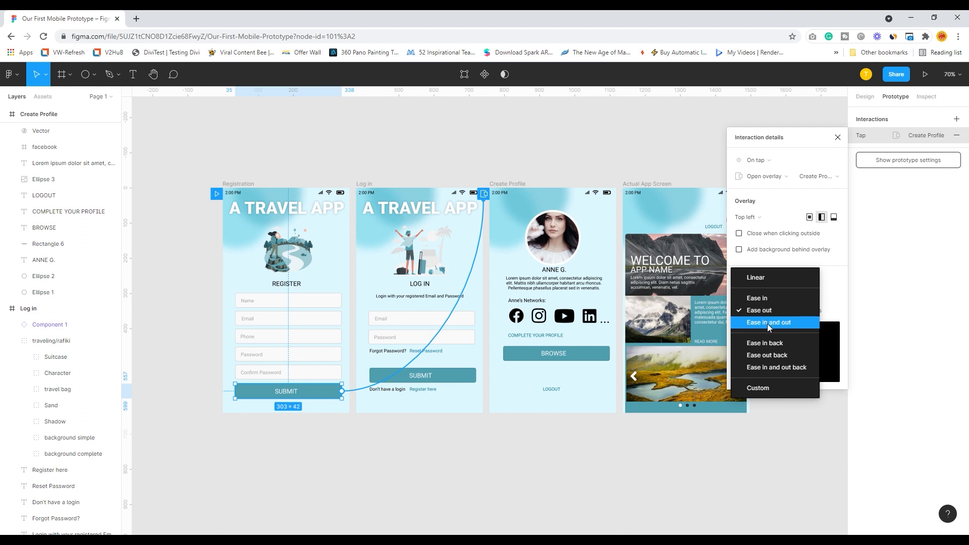
click(758, 387)
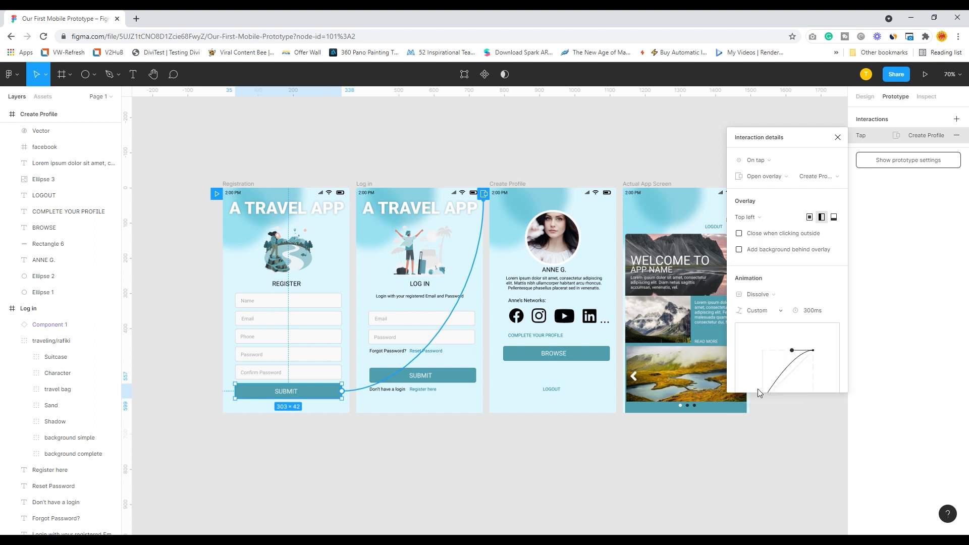
scroll(797, 303, down, 3)
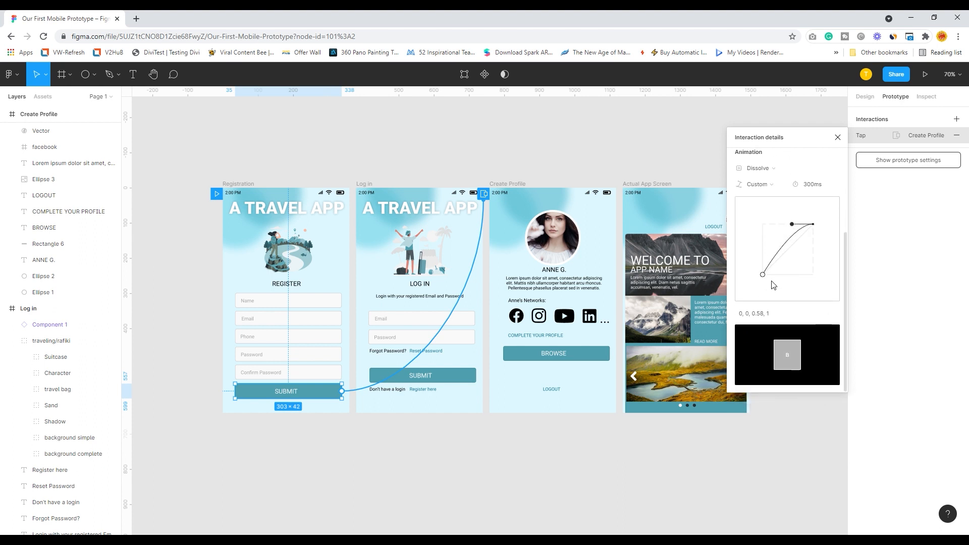
drag(763, 274, 804, 274)
drag(792, 224, 780, 224)
click(838, 137)
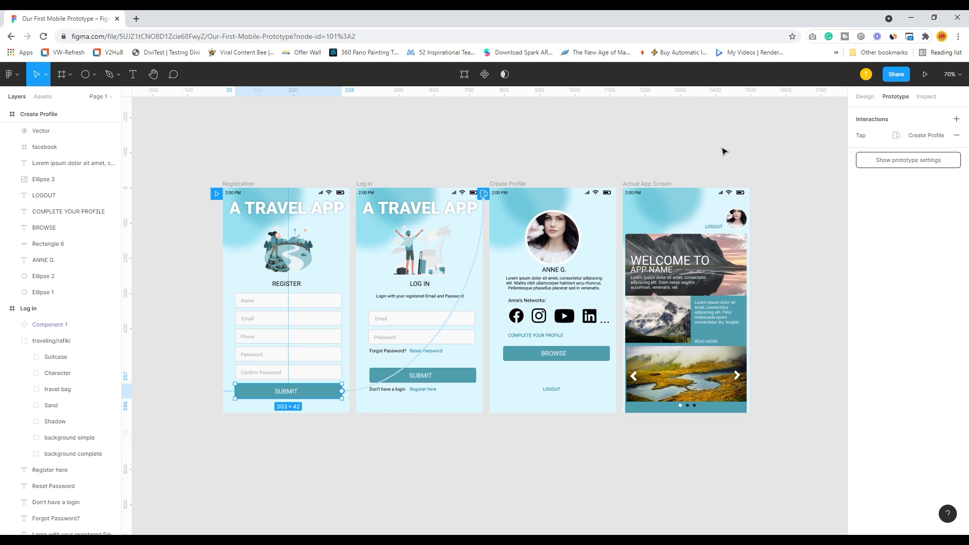
Step: Preview the dissolving overlay from the Registration SUBMIT button, test the LOGOUT link, and close the preview
click(926, 76)
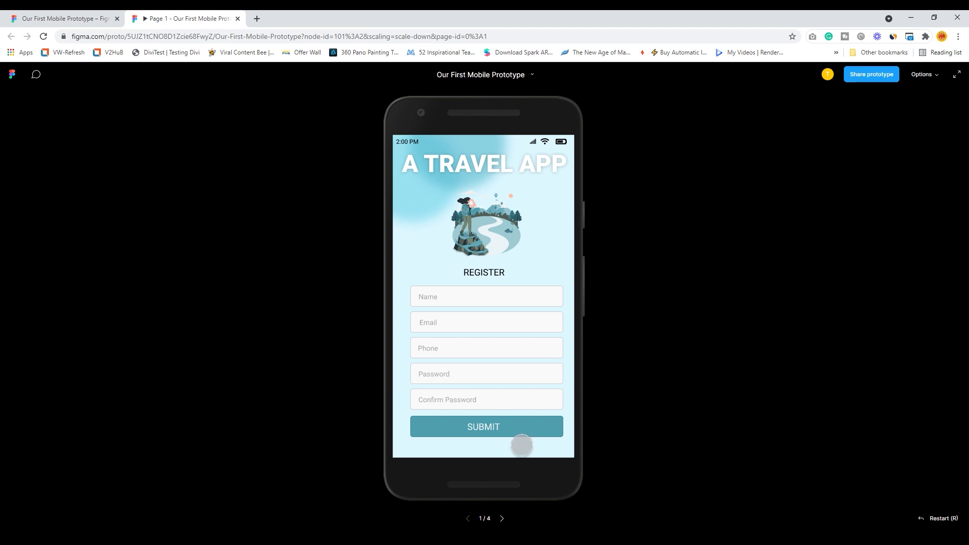
click(519, 441)
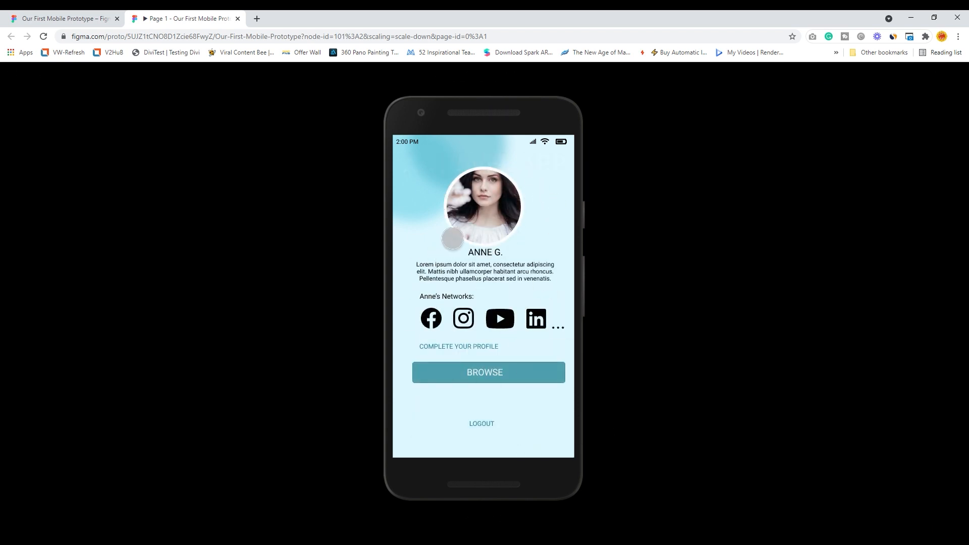
click(497, 437)
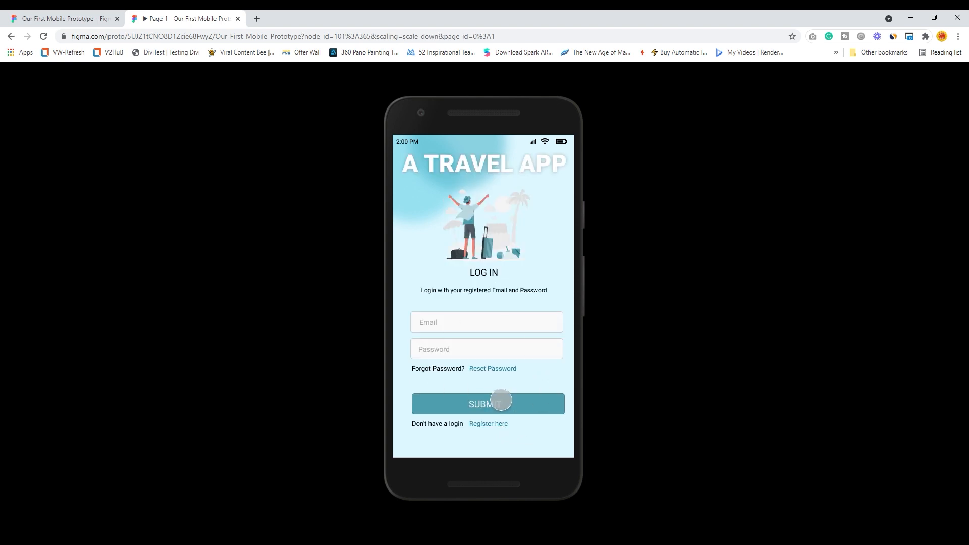
click(238, 19)
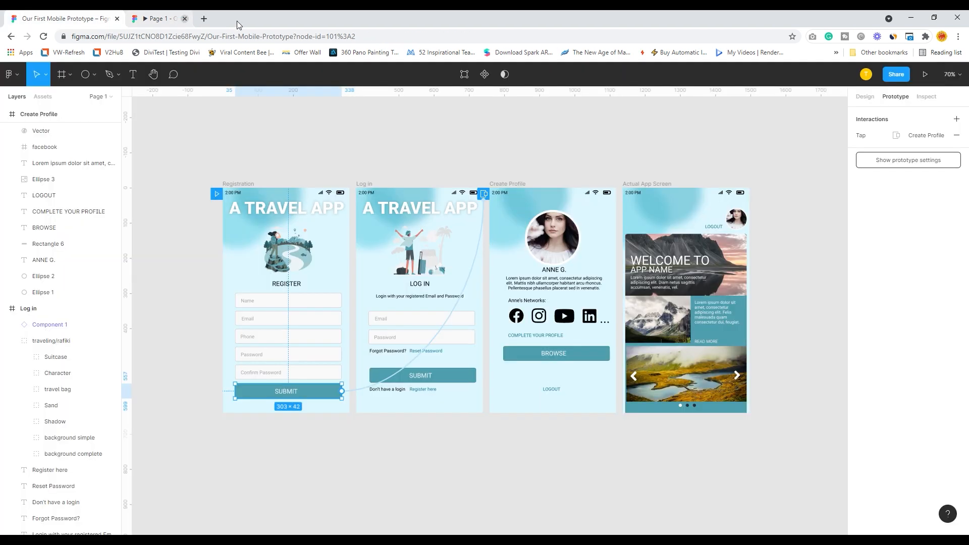
Step: Review the Registration SUBMIT interaction's action and destination options, and change its action to Navigate to, keeping Create Profile as the target
click(485, 195)
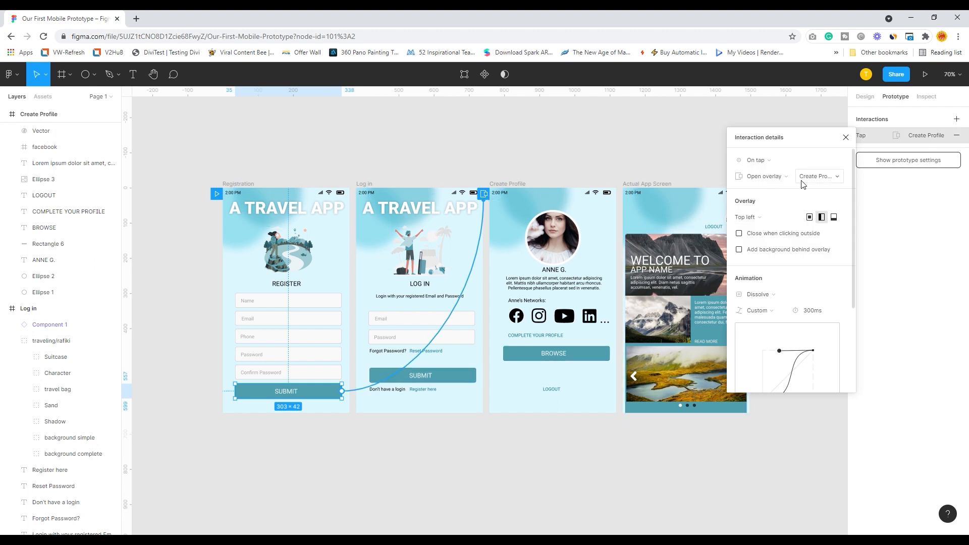
click(779, 177)
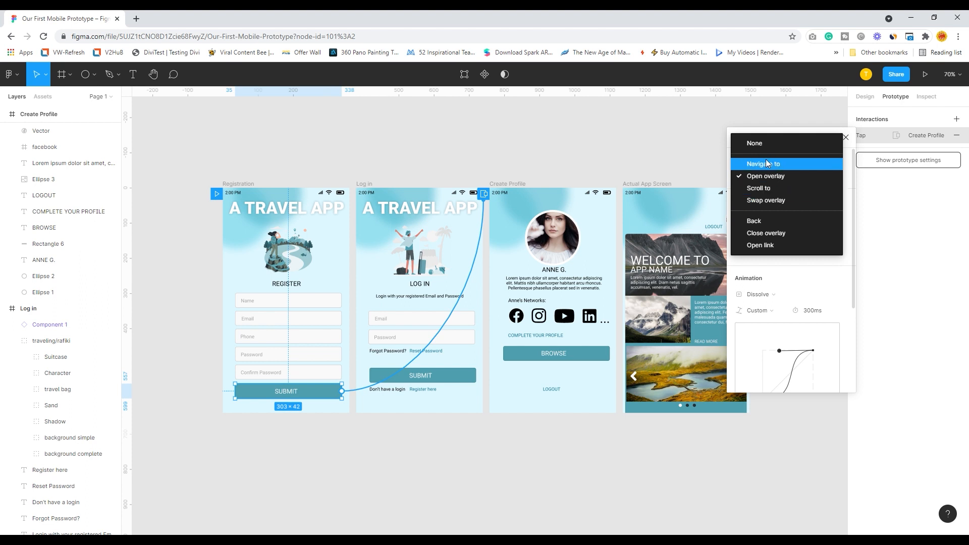
click(646, 135)
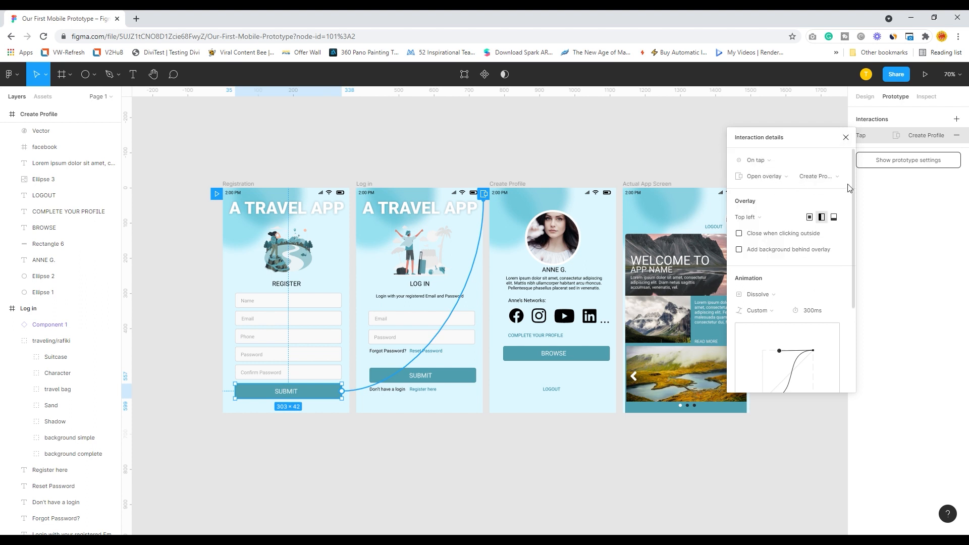
click(834, 176)
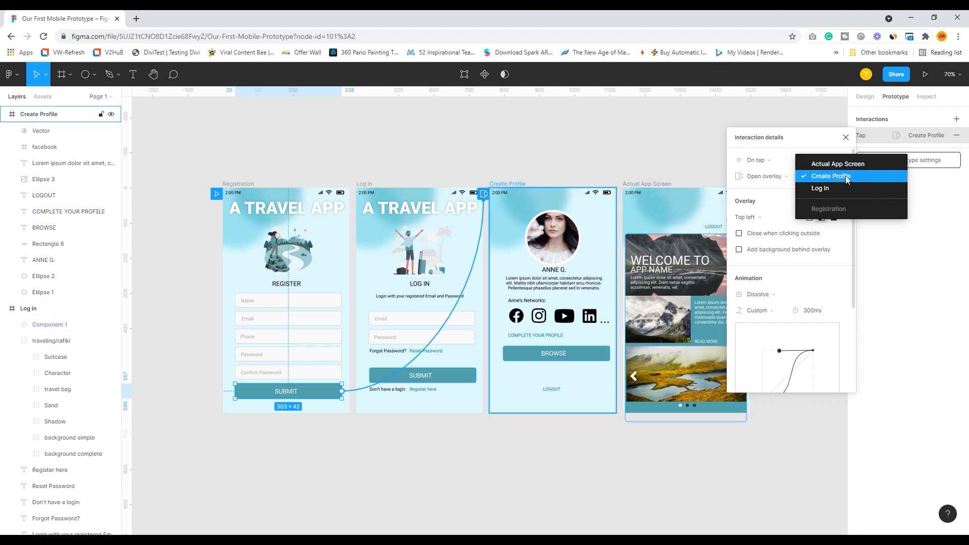
click(604, 132)
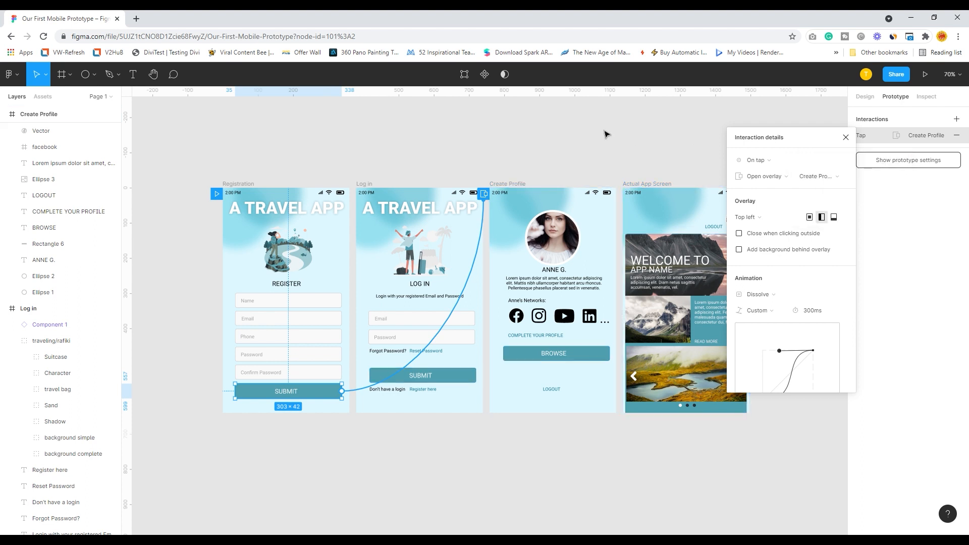
click(820, 177)
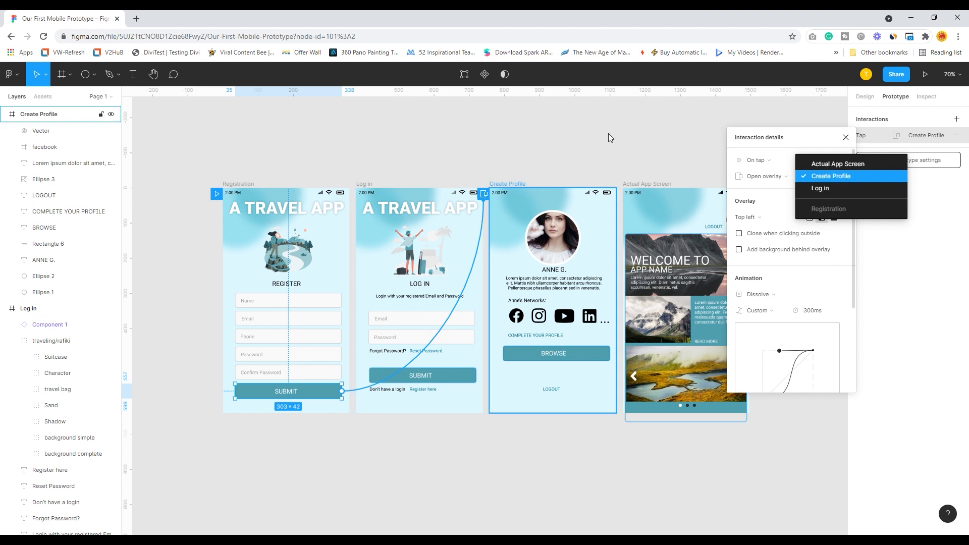
click(634, 139)
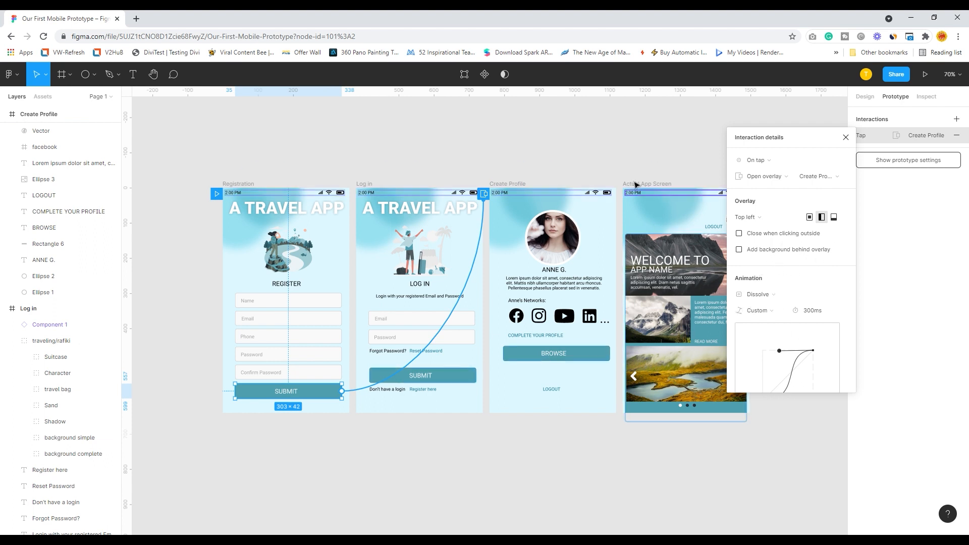
click(762, 177)
click(767, 165)
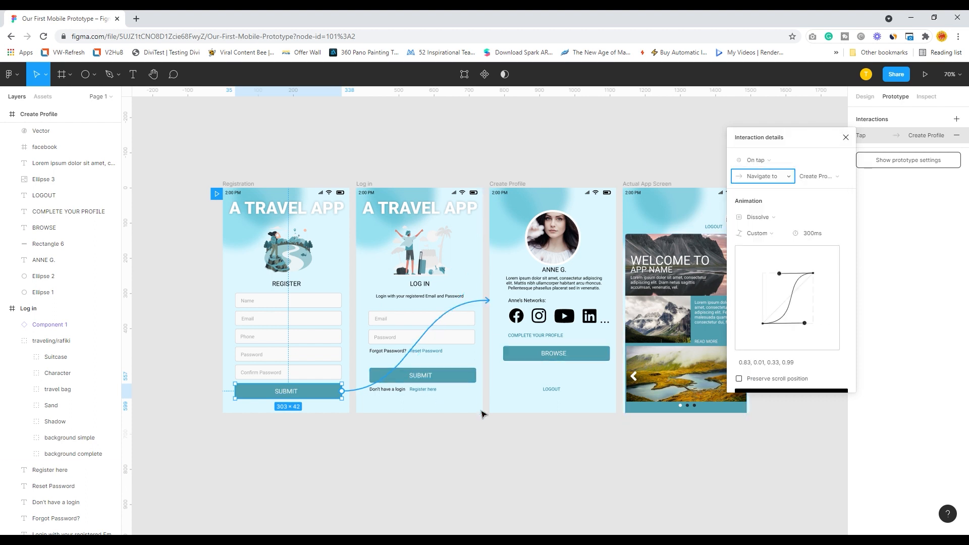
click(485, 449)
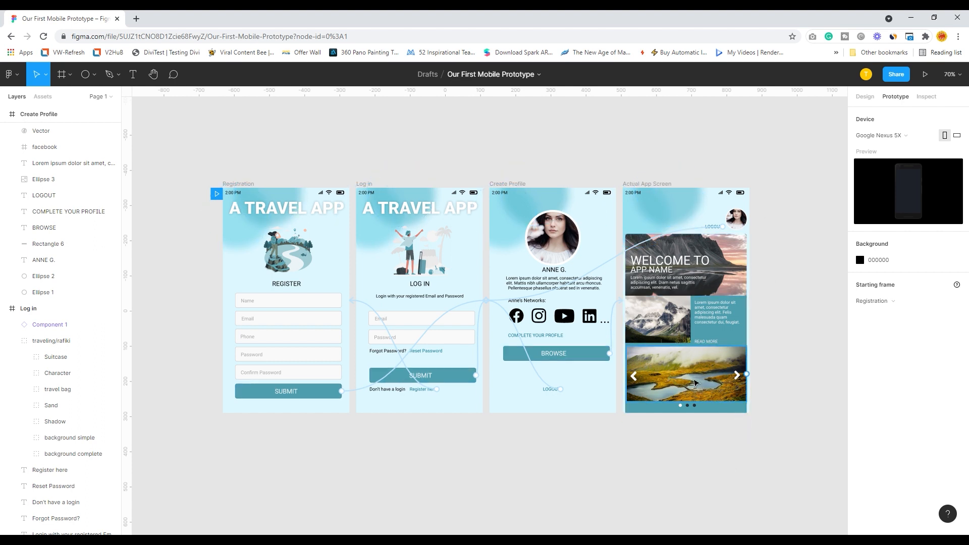
Step: Duplicate the Actual App Screen frame twice, placing both copies in a row to the right of the original
click(632, 184)
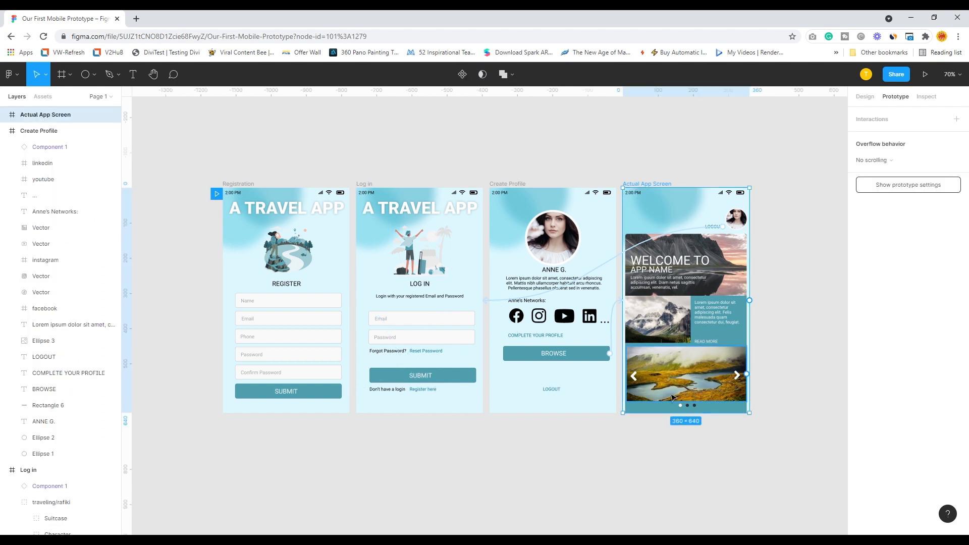
drag(710, 401, 496, 416)
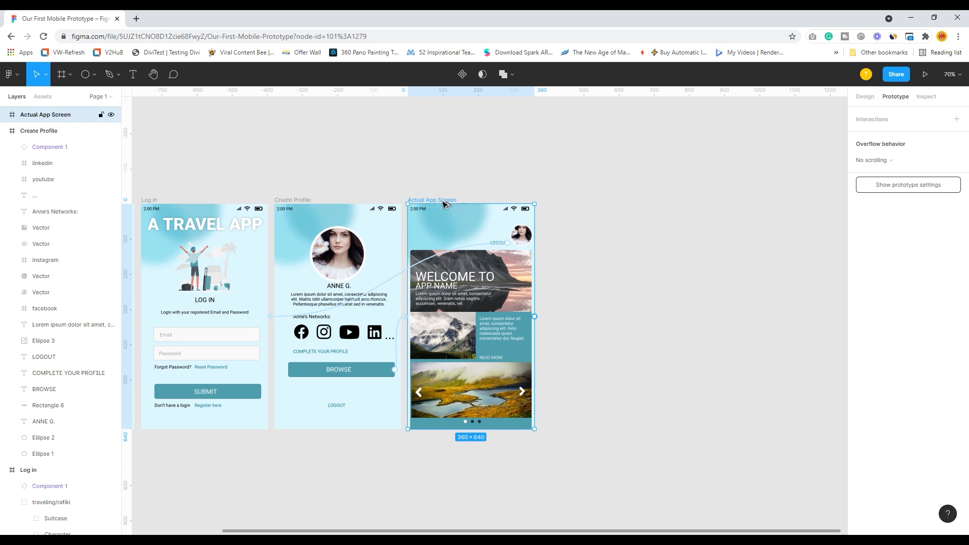
drag(444, 204, 717, 206)
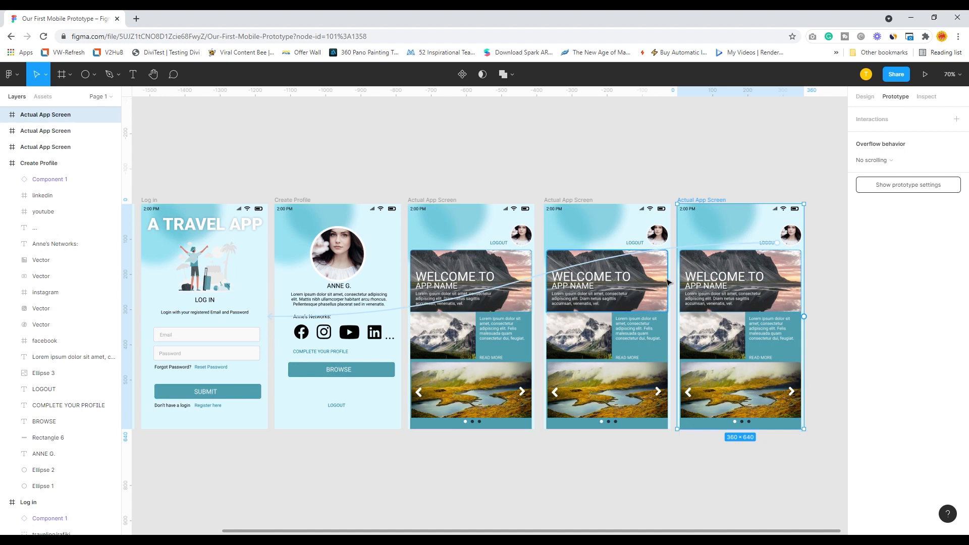
Step: Replace the bottom slider image in the first Actual App Screen copy with a nature photo from the Unsplash plugin
click(595, 398)
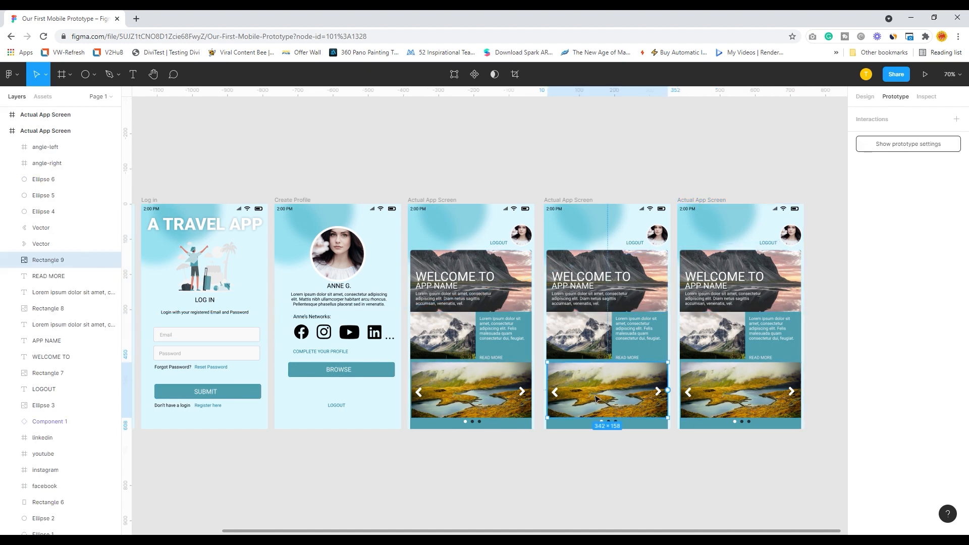
right_click(592, 393)
mouse_move(598, 434)
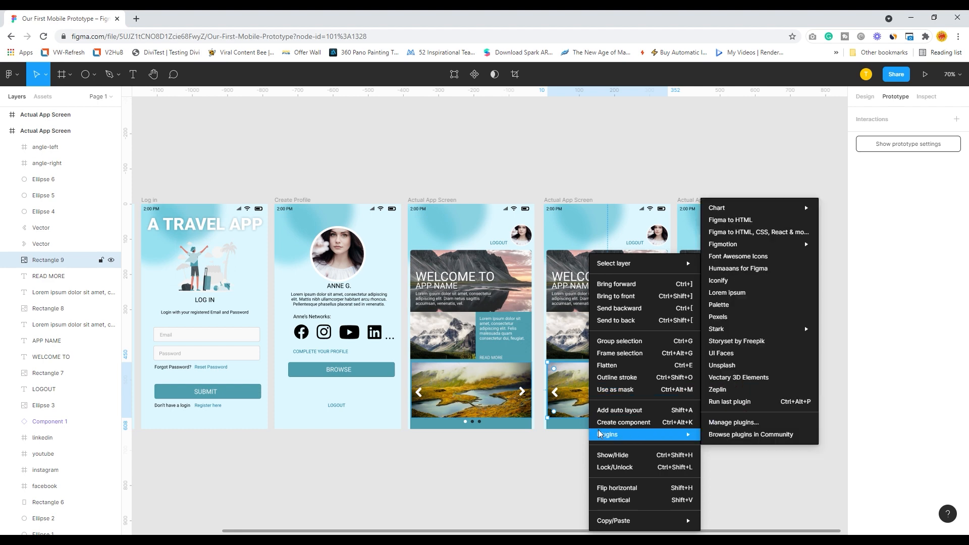
click(732, 365)
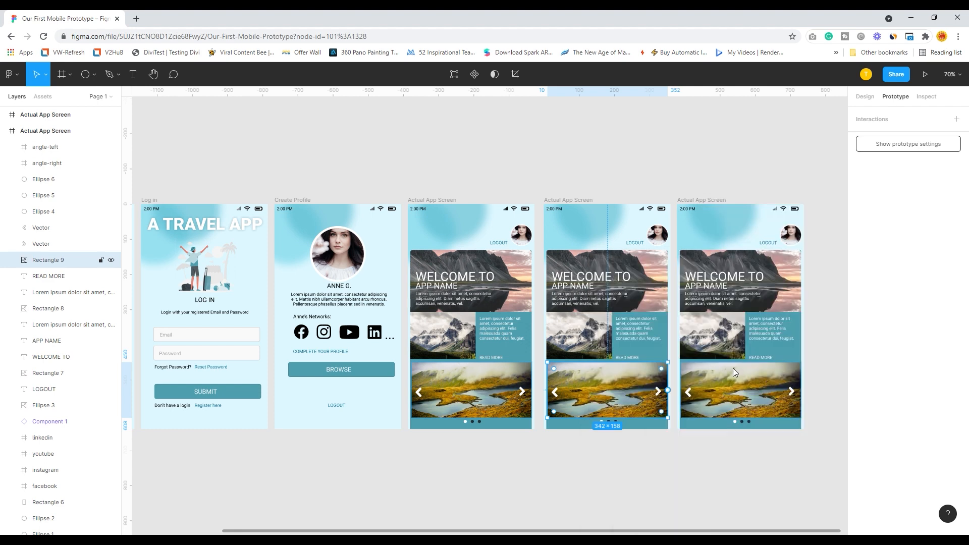
click(480, 282)
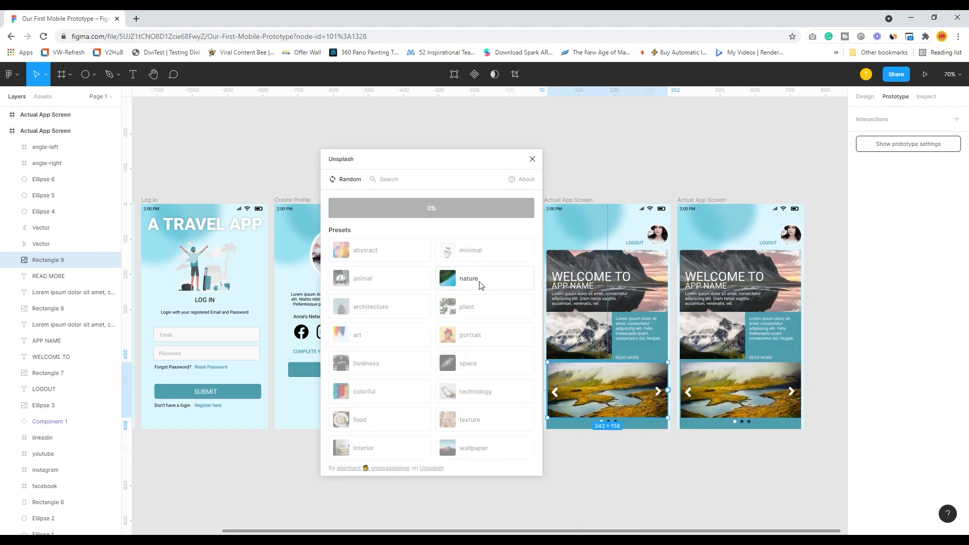
click(483, 286)
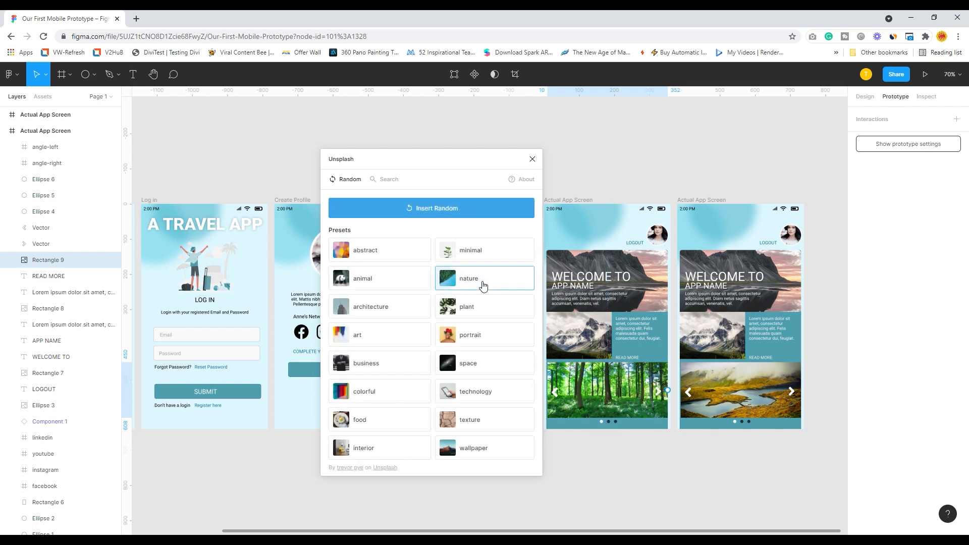
Step: Replace the bottom slider image in the second Actual App Screen copy with a different nature photo from the Unsplash plugin
click(761, 394)
right_click(757, 392)
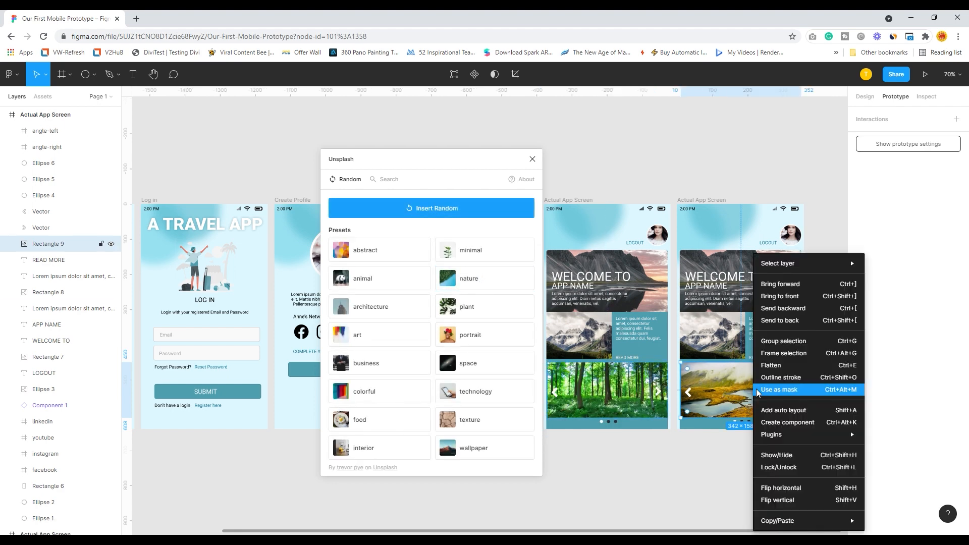
mouse_move(780, 437)
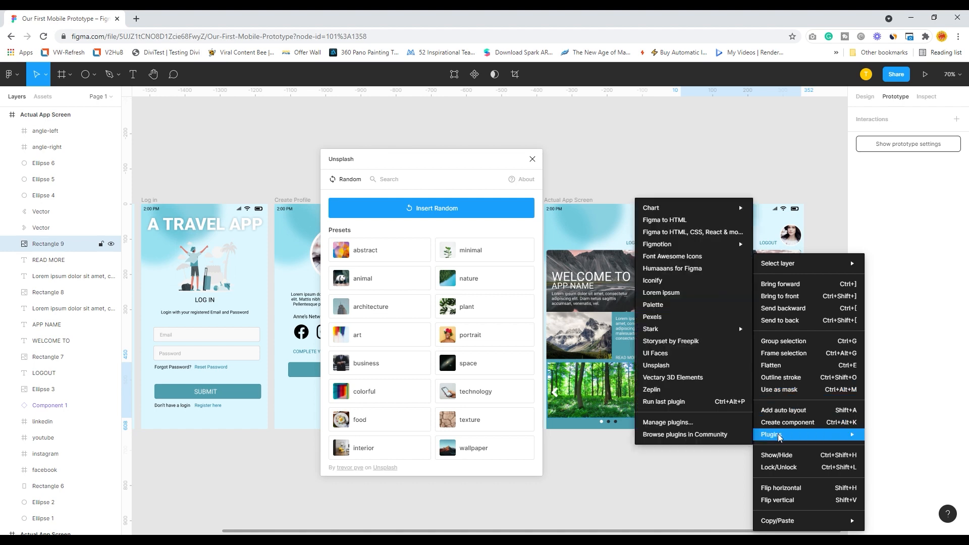
click(656, 365)
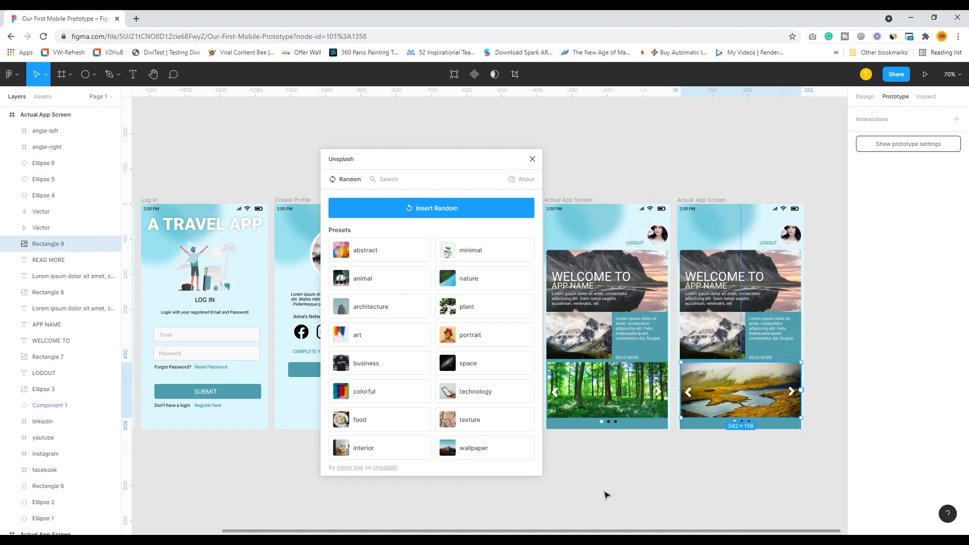
right_click(731, 400)
mouse_move(751, 436)
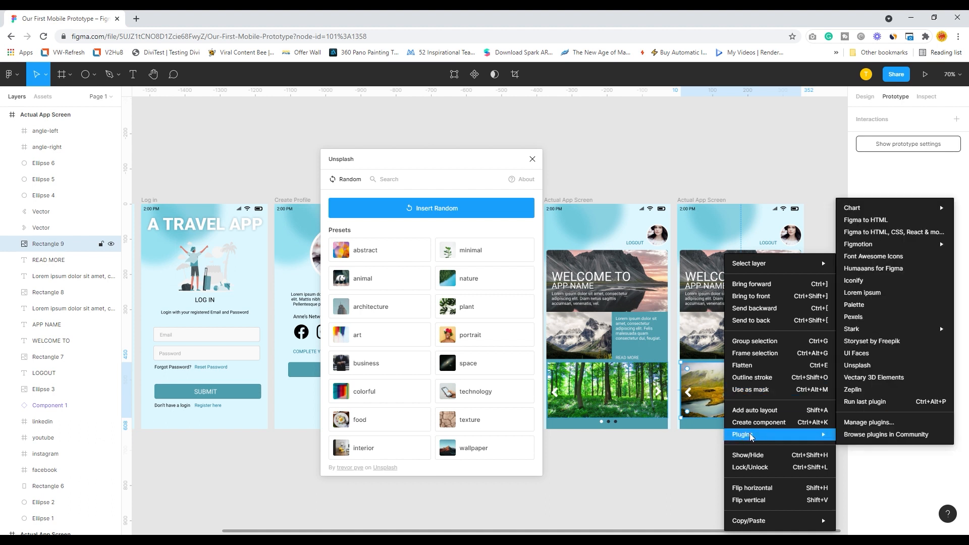
click(856, 365)
click(473, 278)
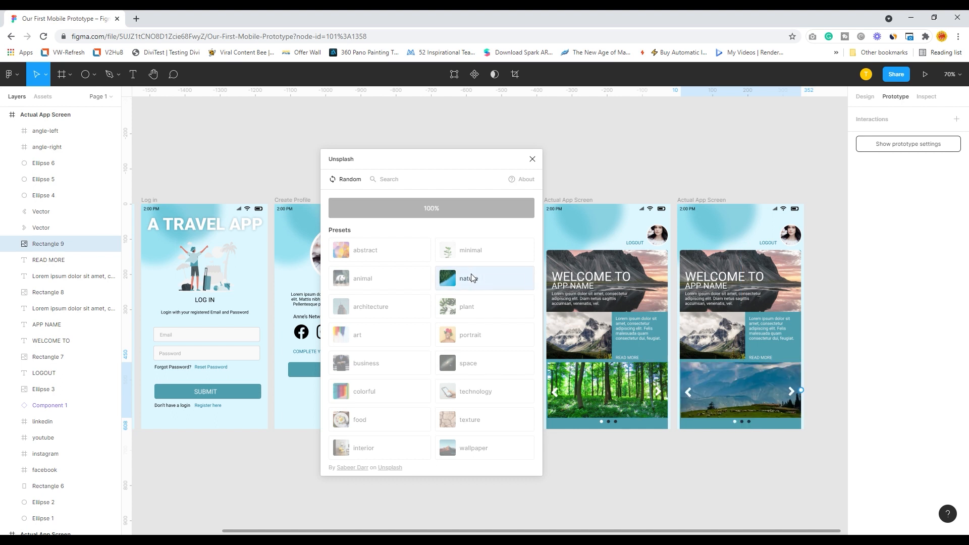
Step: Cycle the third Actual App Screen's bottom slider image through Unsplash nature photos until it shows the boat on a lake, and close the plugin
click(472, 278)
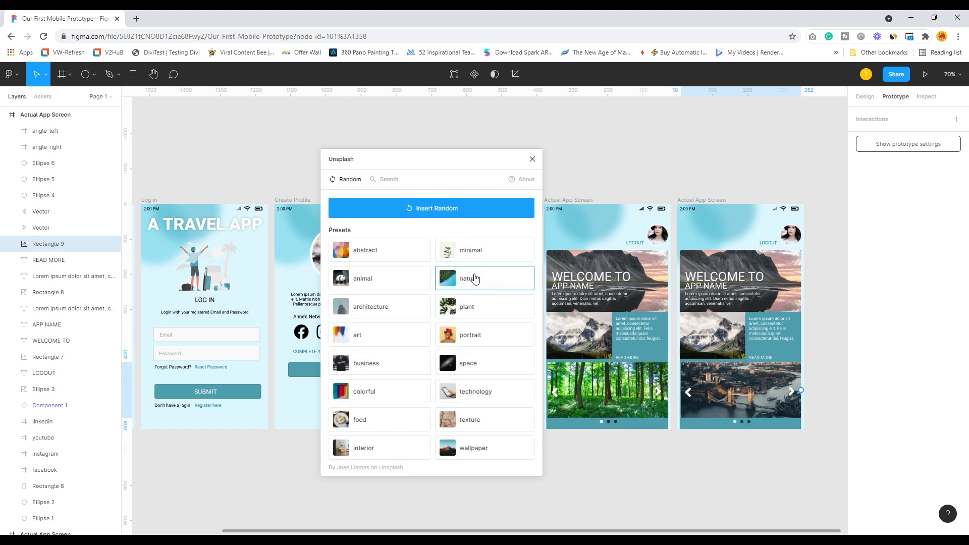
click(473, 278)
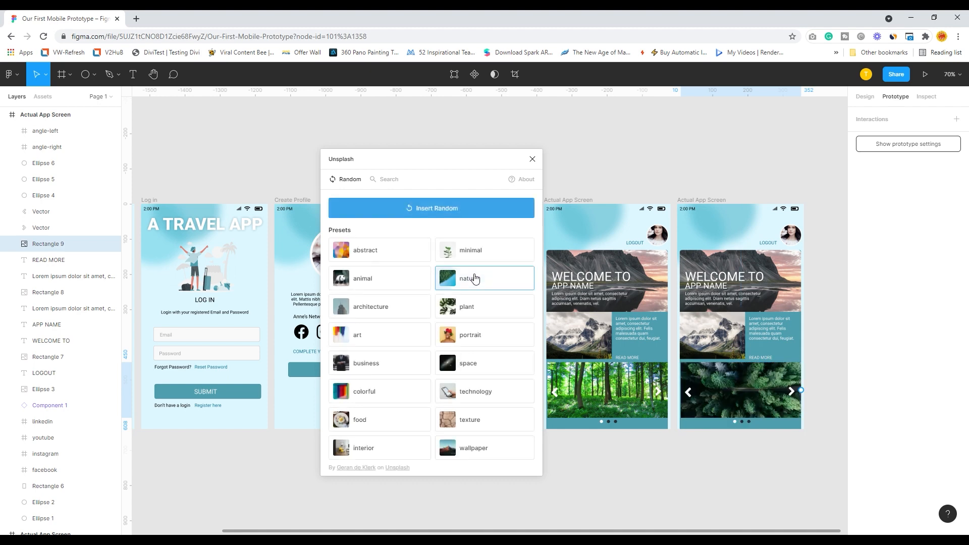
click(473, 278)
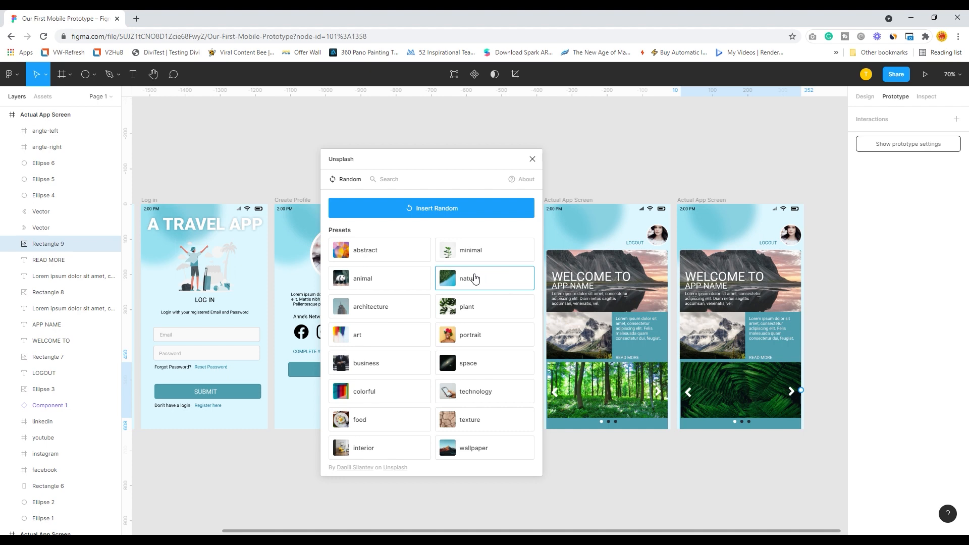
click(474, 278)
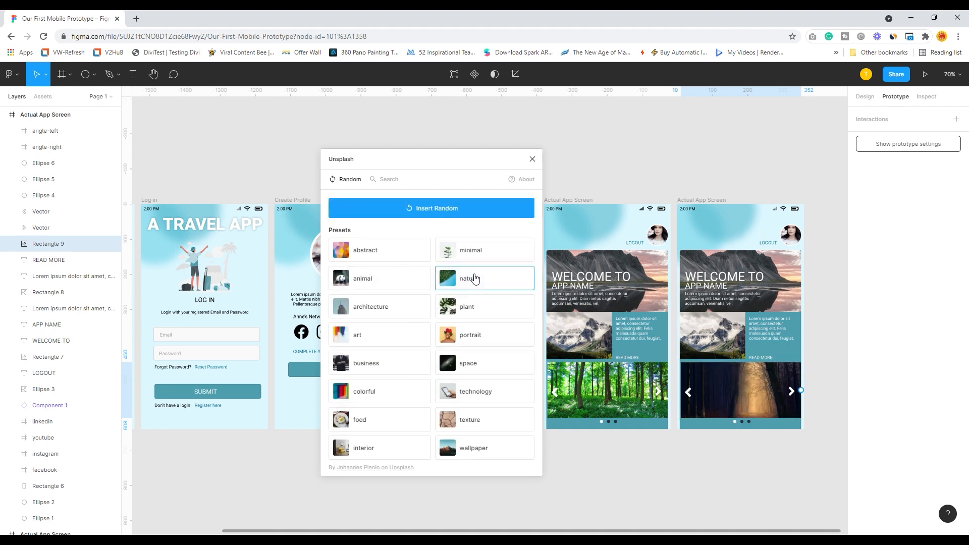
click(474, 278)
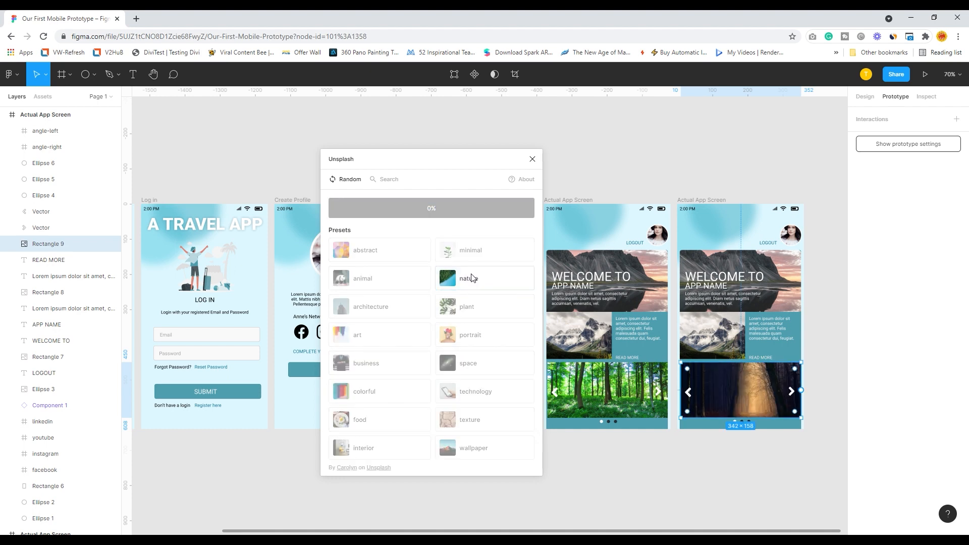
click(473, 278)
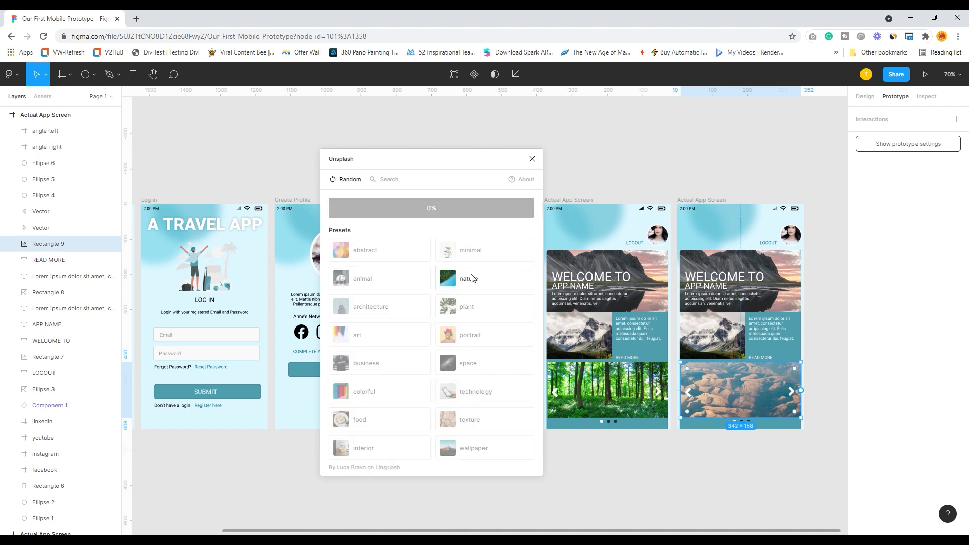
click(738, 492)
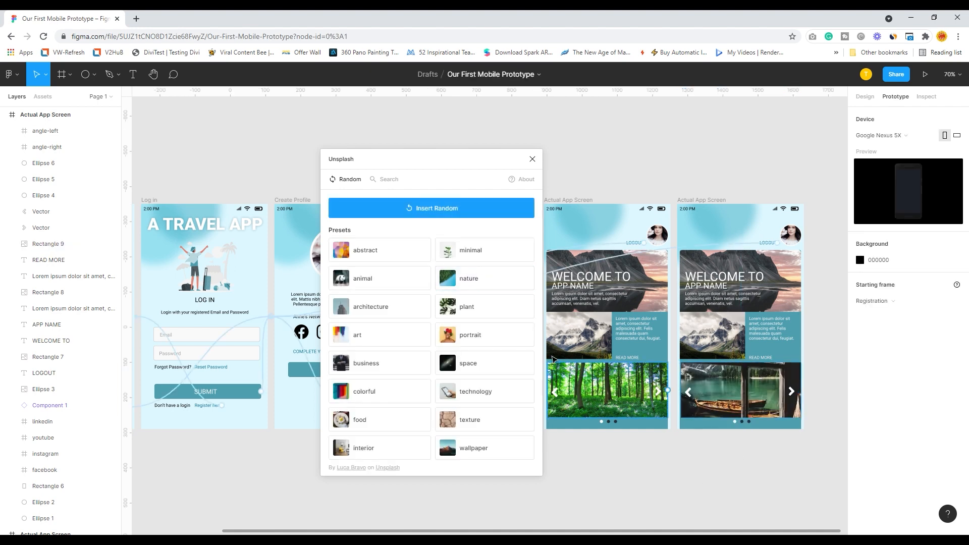
click(534, 160)
Step: Link the first Actual App Screen's slider image to the second app screen, and the second screen's left slider arrow back to the first
mouse_move(524, 398)
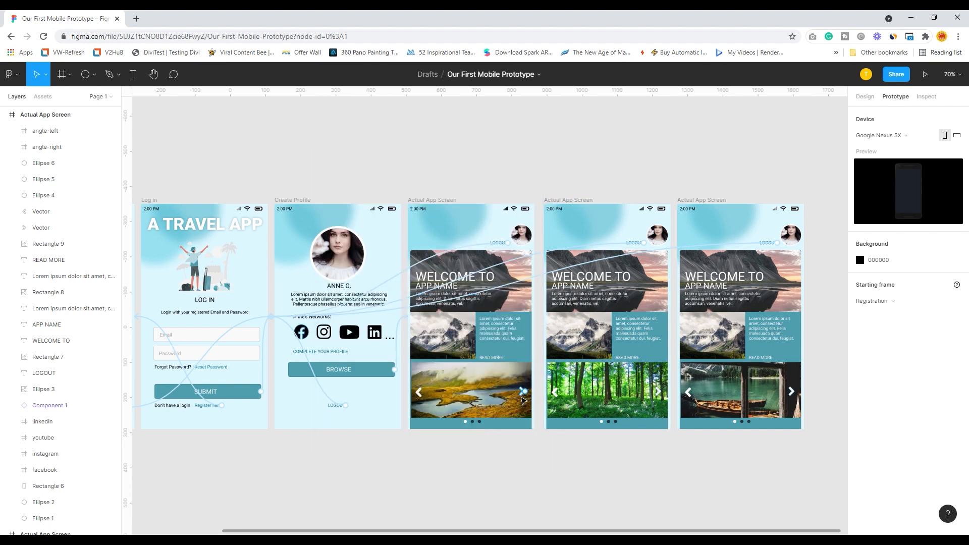
mouse_move(628, 390)
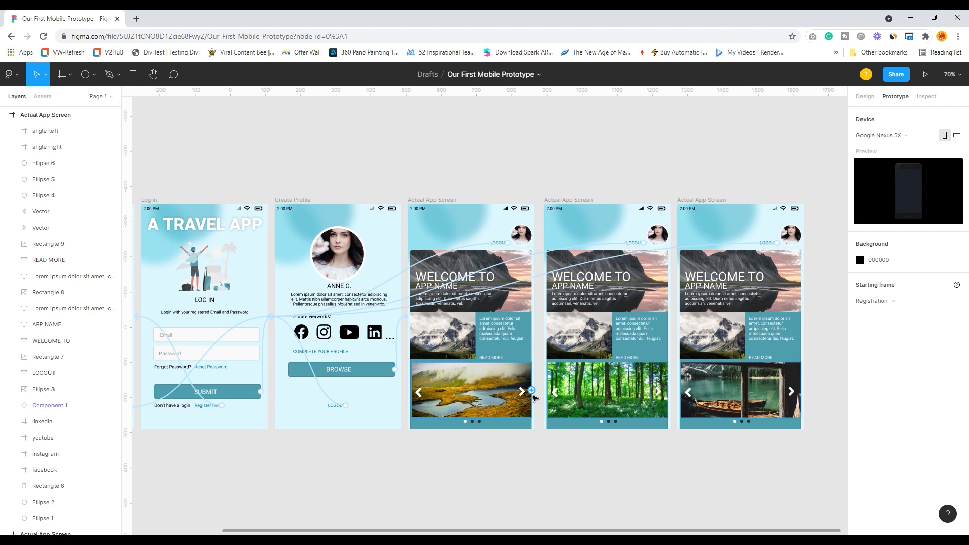
drag(532, 390, 558, 353)
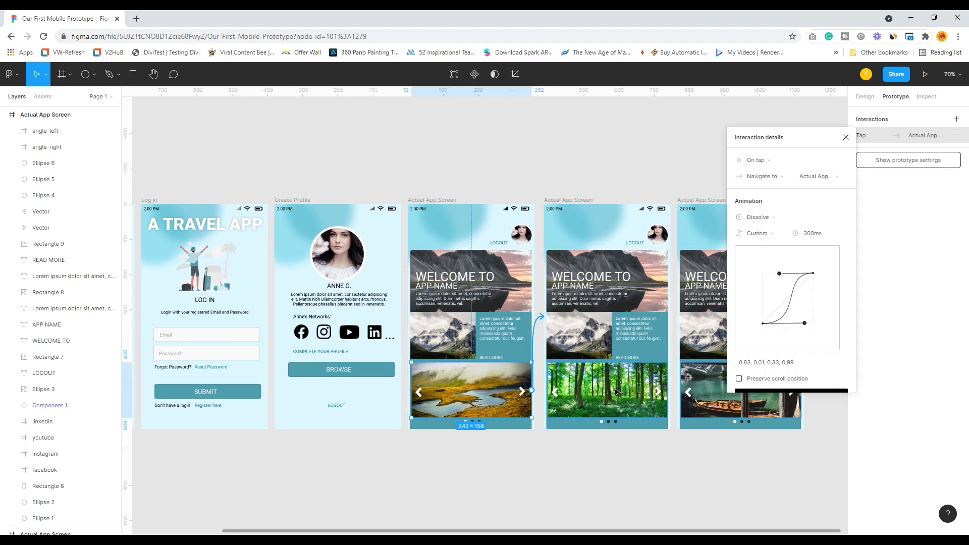
click(635, 493)
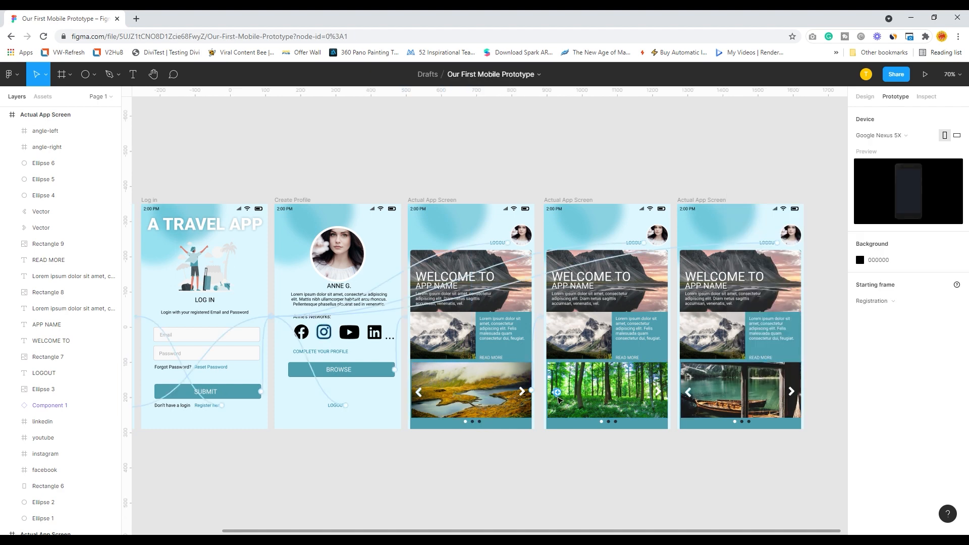
click(560, 397)
drag(558, 393, 516, 373)
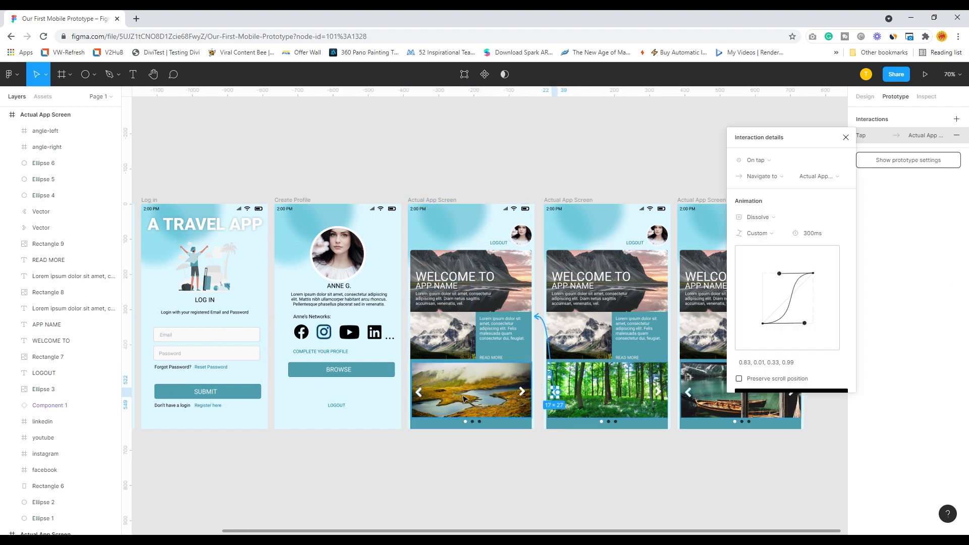
click(539, 488)
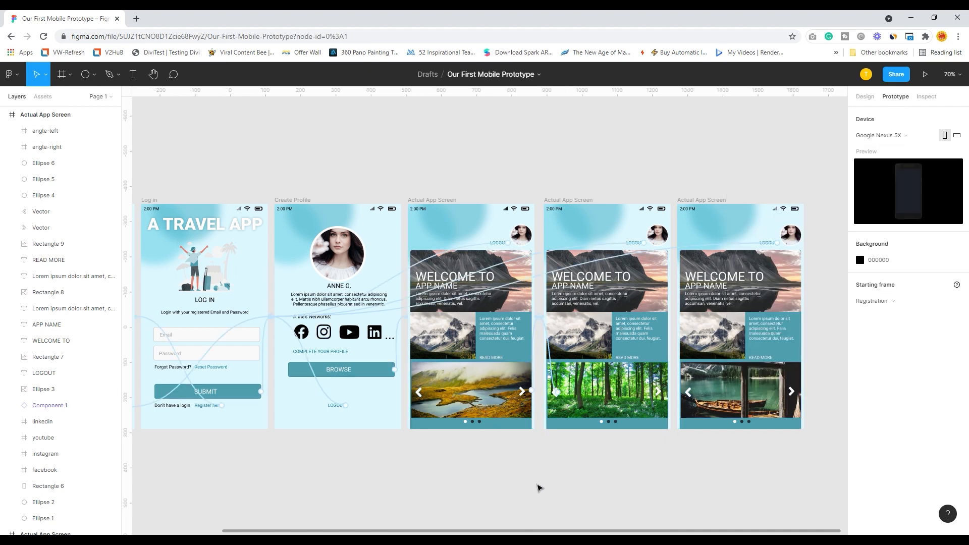
Step: Link the second app screen's slider image to the third app screen, and the third screen's left slider arrow back to the second
drag(668, 395, 706, 376)
drag(706, 376, 707, 377)
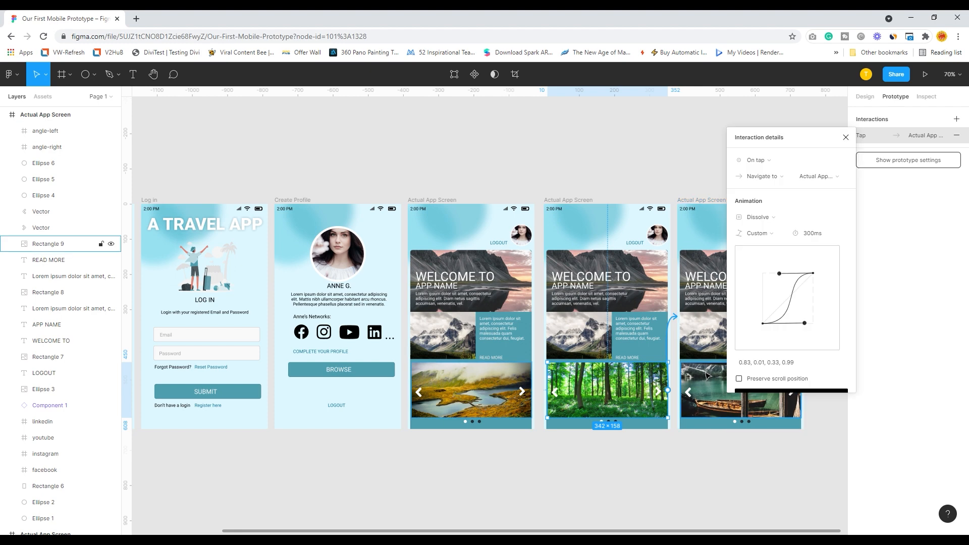
click(678, 453)
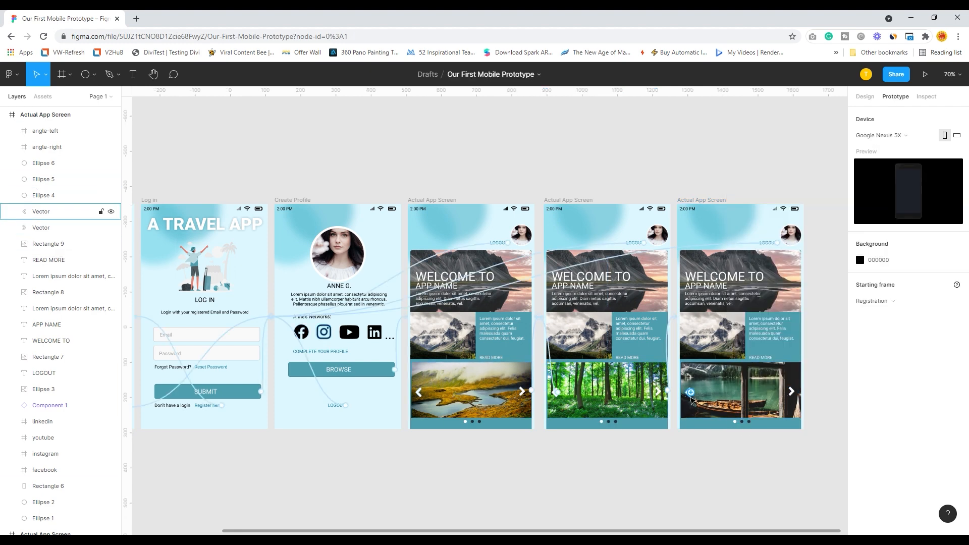
drag(692, 397, 626, 364)
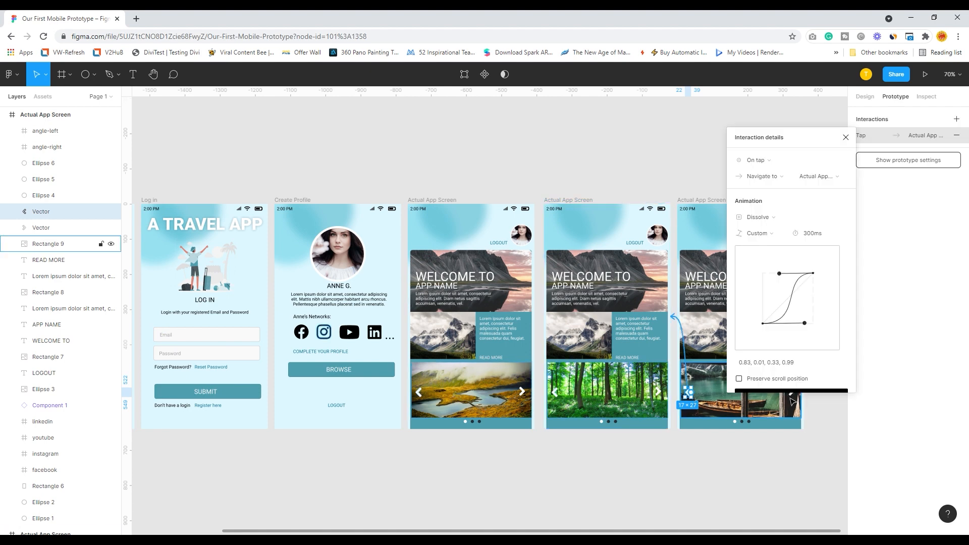
Step: Make the slider loop by linking the third app screen's right arrow to the first screen and the first screen's left arrow to the third
click(795, 400)
click(796, 399)
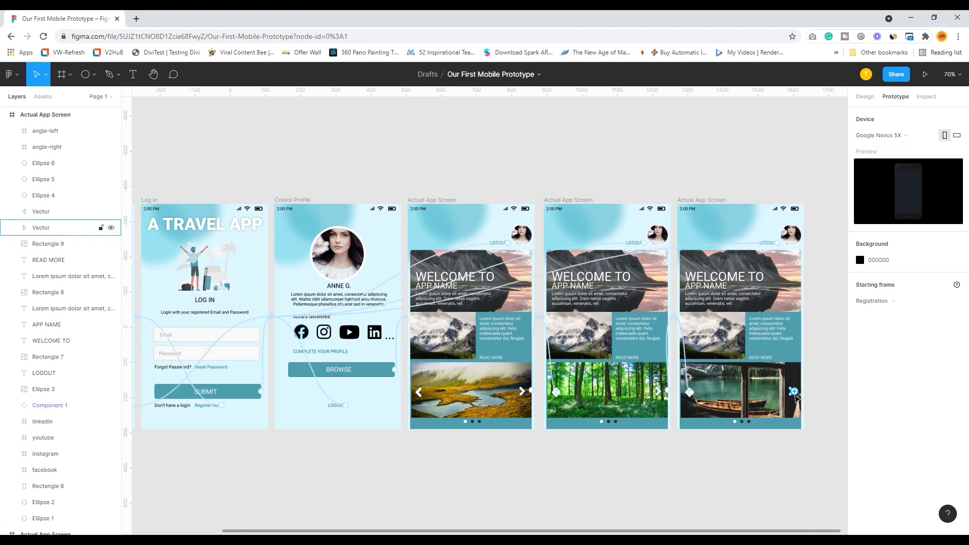
drag(795, 397, 502, 423)
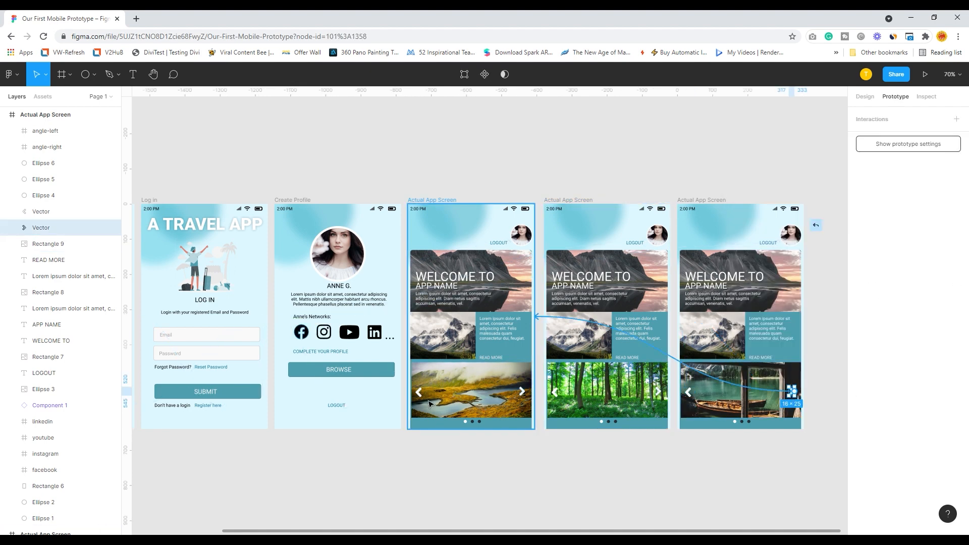
drag(430, 403, 429, 404)
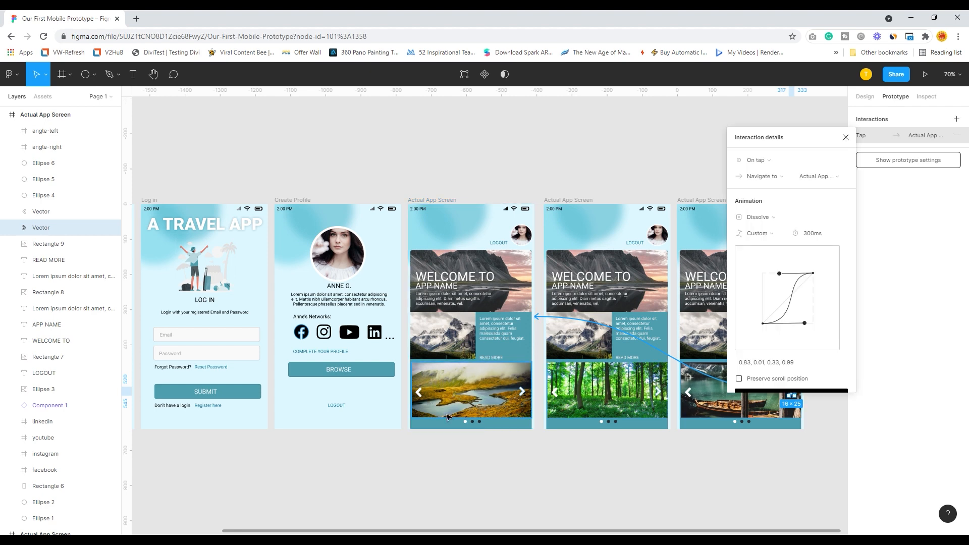
click(677, 485)
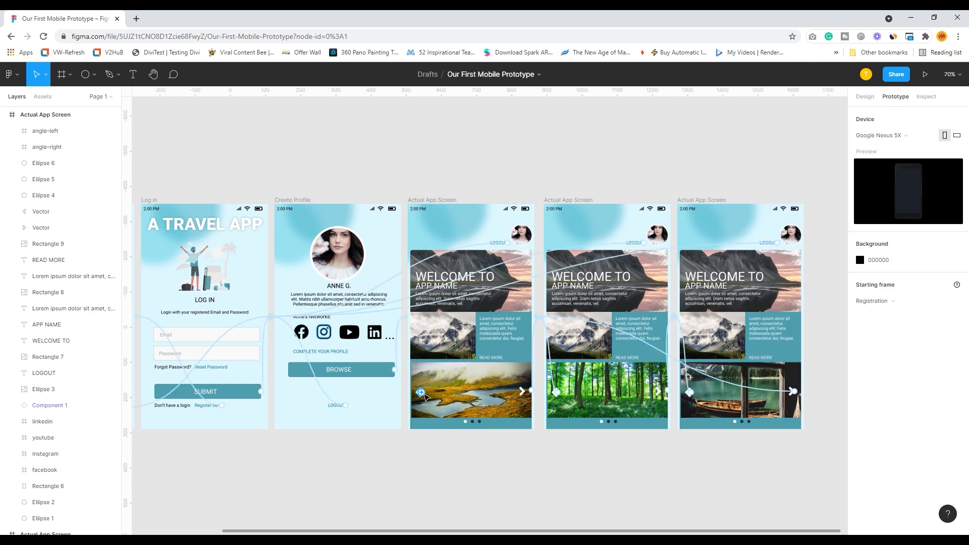
click(424, 395)
drag(419, 392, 728, 415)
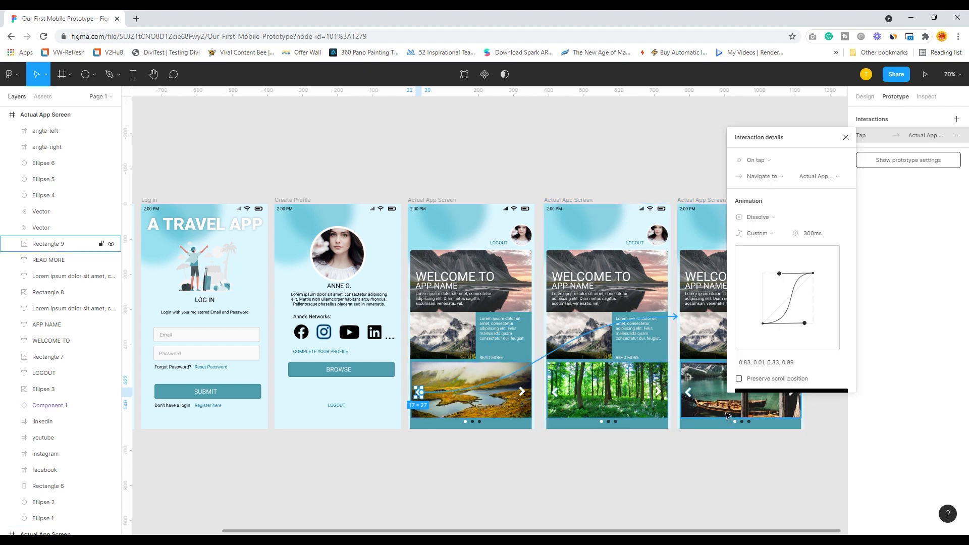
click(724, 490)
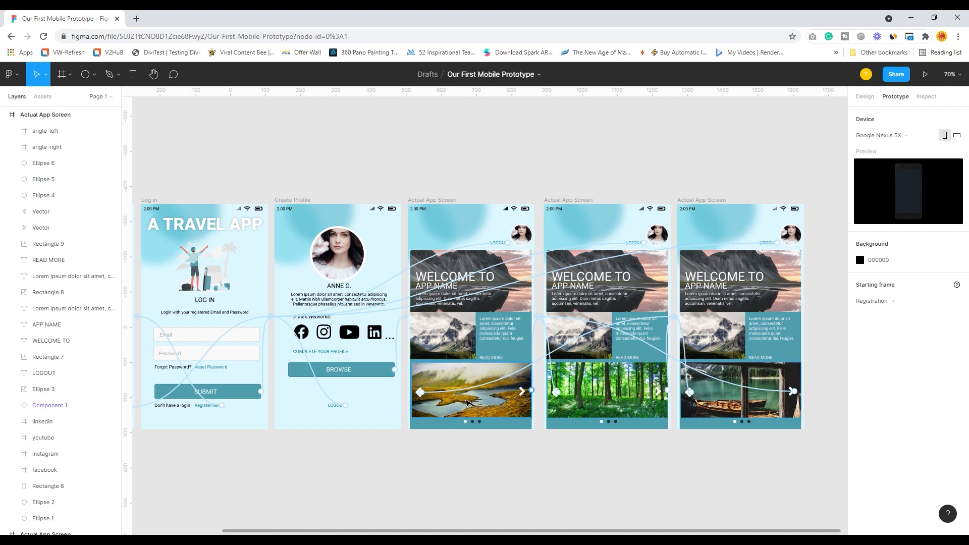
Step: Change the animation of the first app screen's left slider arrow interaction to Slide out, keeping the Navigate to action
click(425, 398)
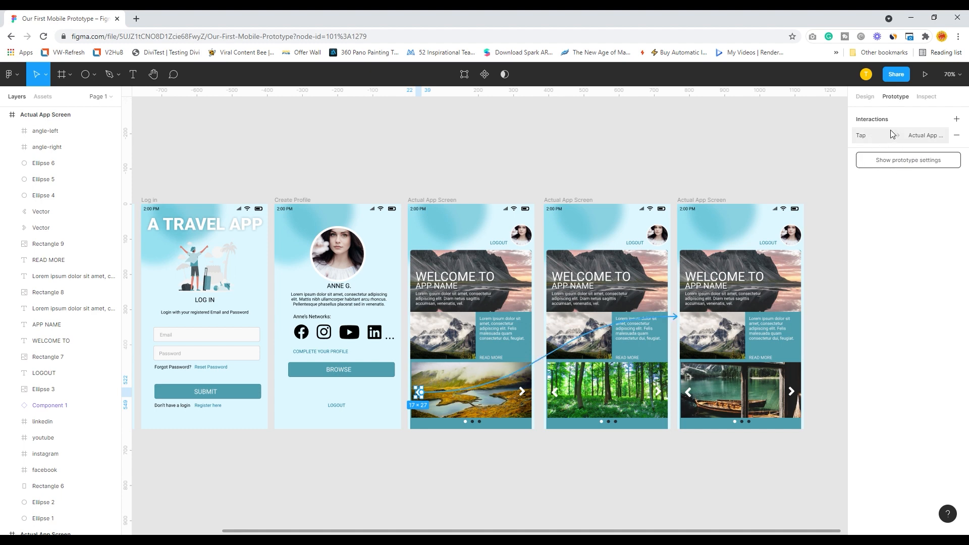
click(890, 136)
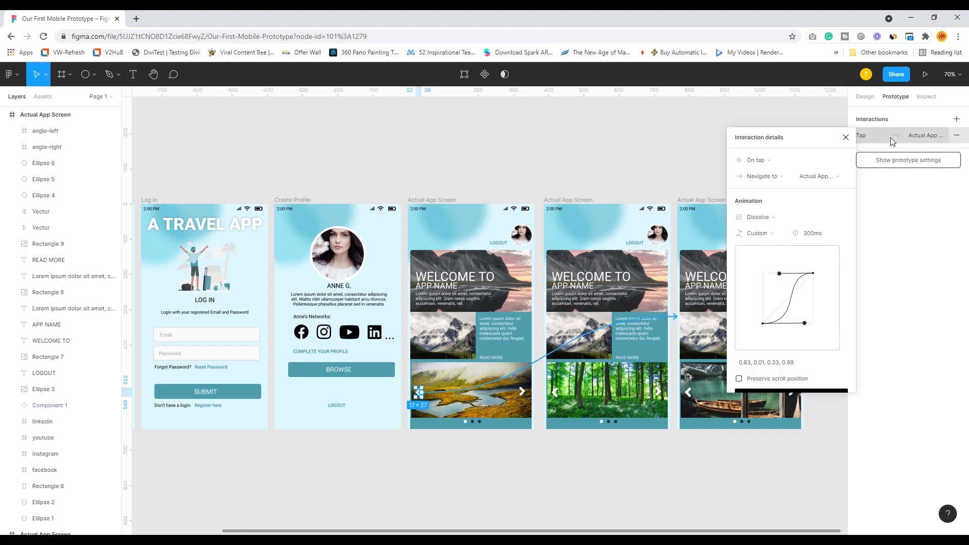
click(789, 177)
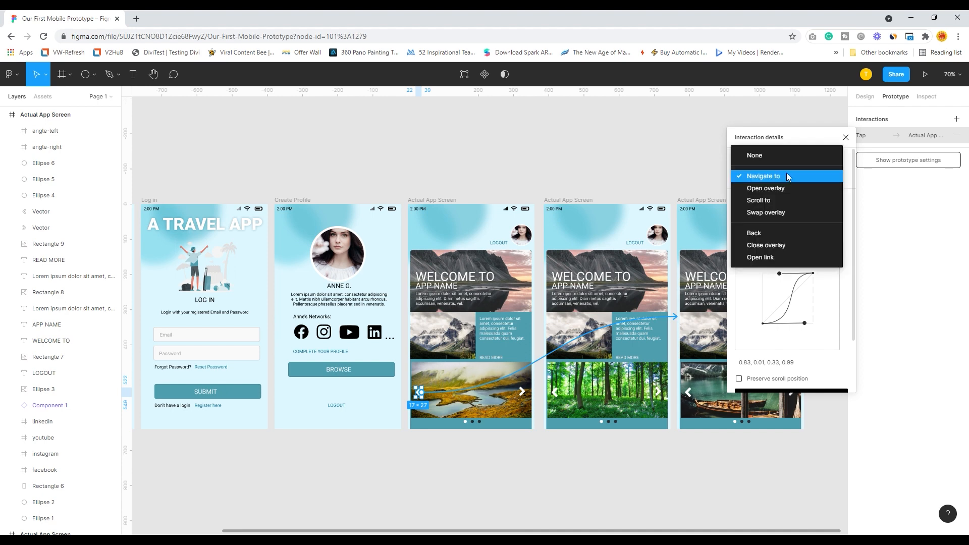
click(680, 153)
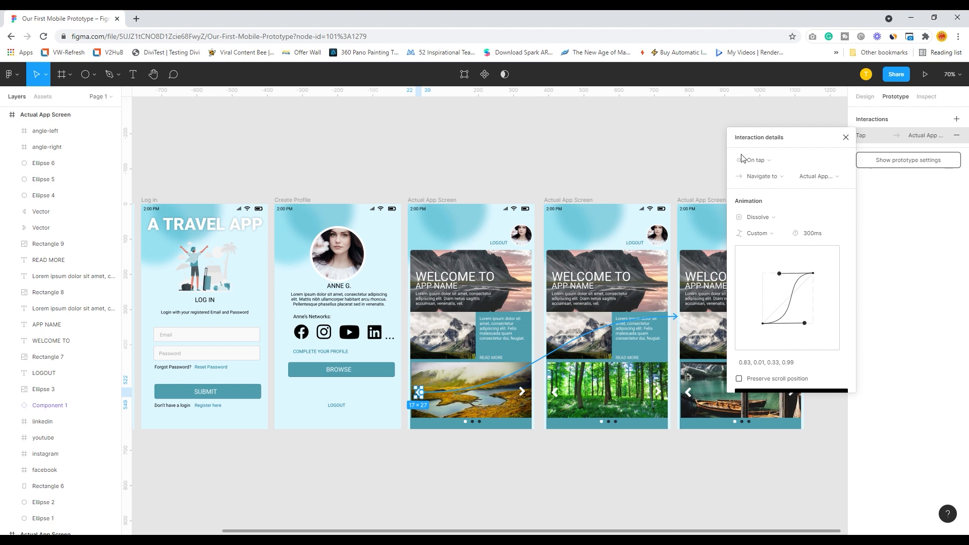
click(922, 137)
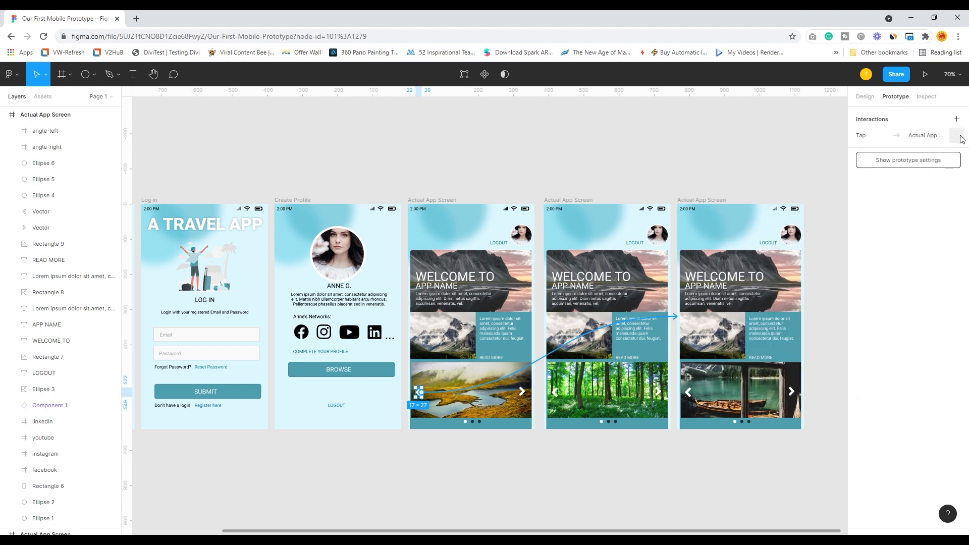
click(934, 141)
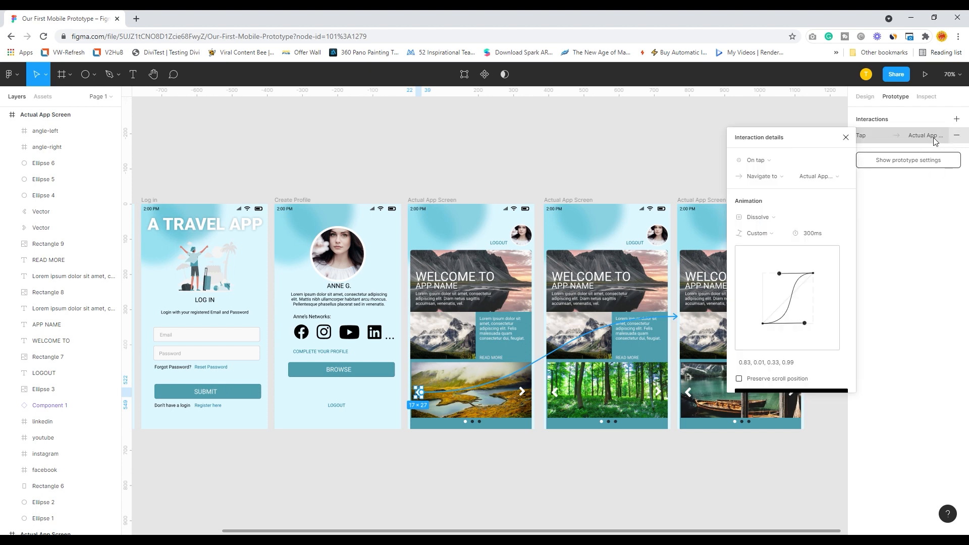
click(781, 236)
click(585, 169)
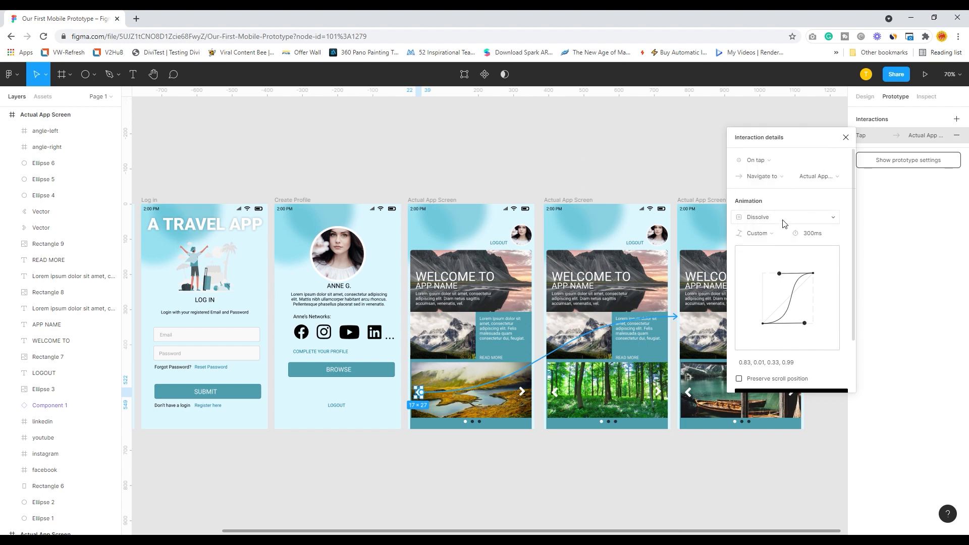
click(818, 222)
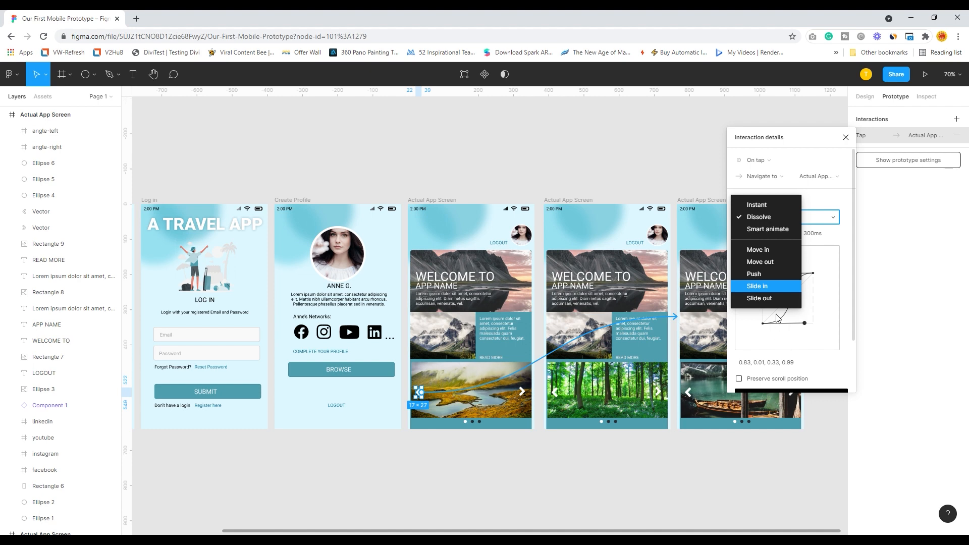
click(767, 297)
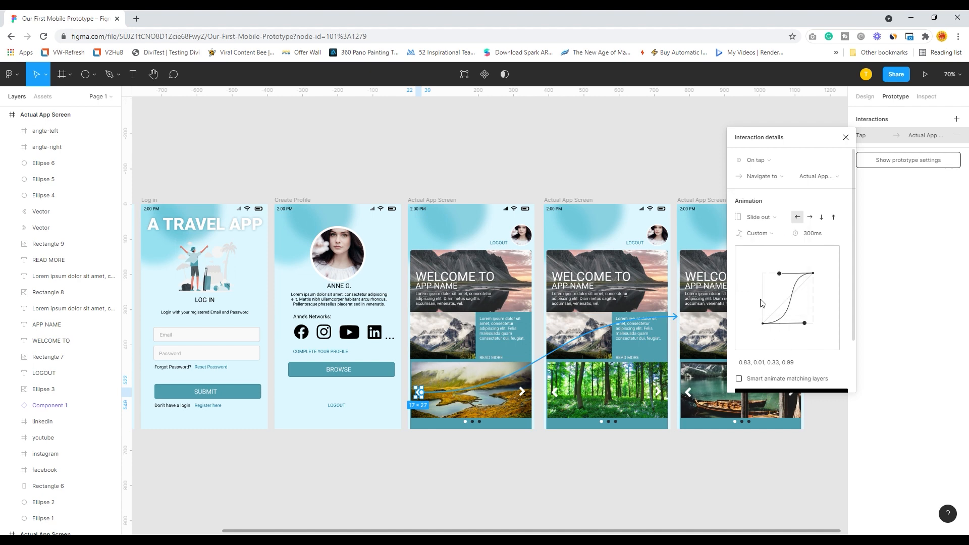
Step: Link the first app screen's right slider arrow to the second app screen and set its Slide out animation direction to the right
click(523, 395)
drag(524, 392, 558, 387)
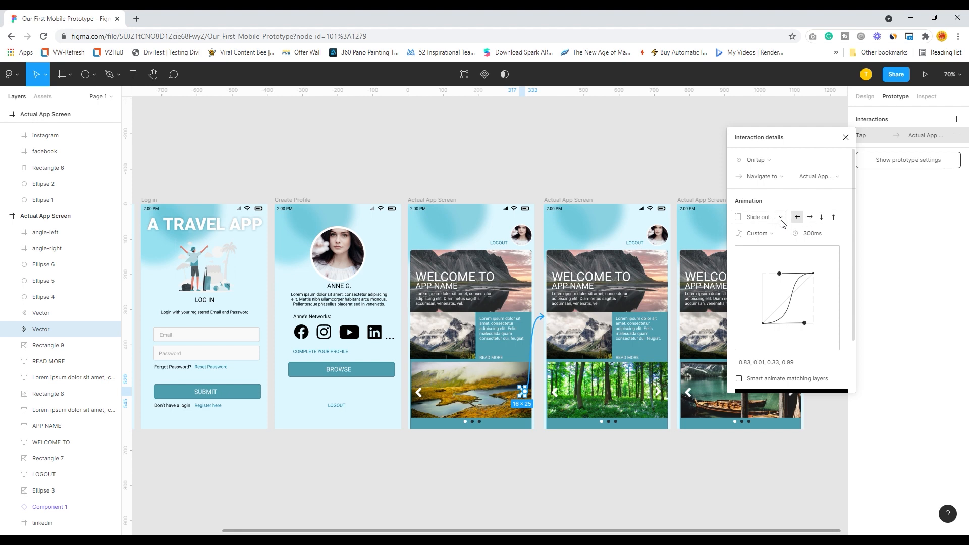
click(810, 218)
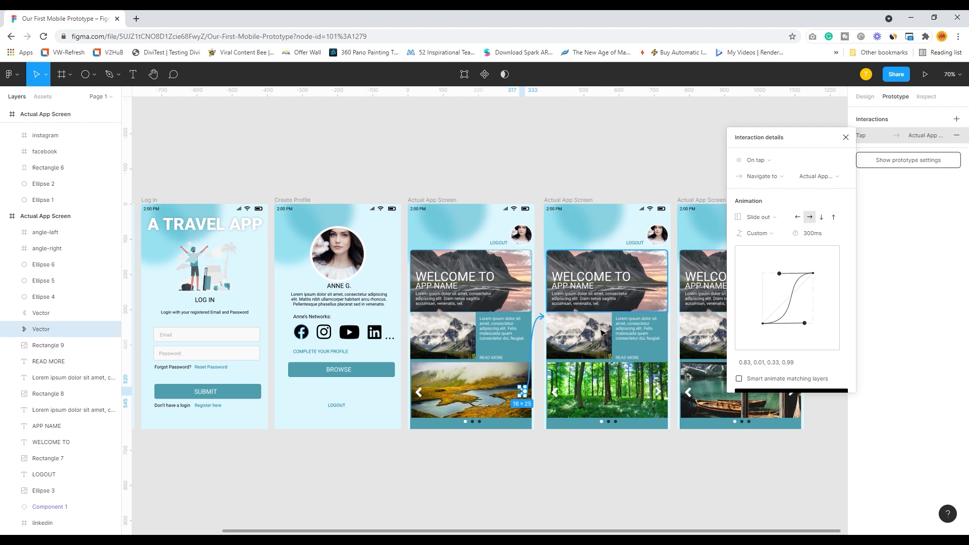
click(557, 394)
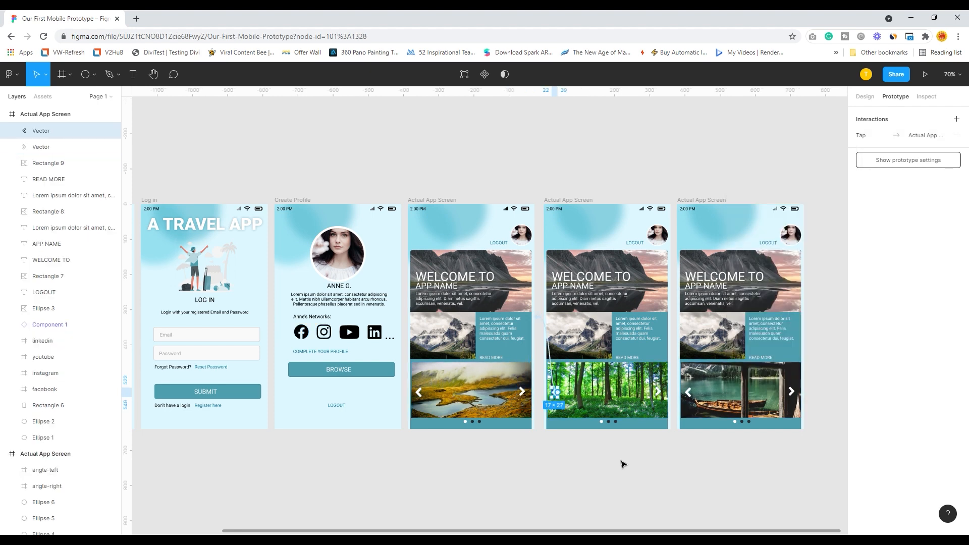
key(ctrl+z)
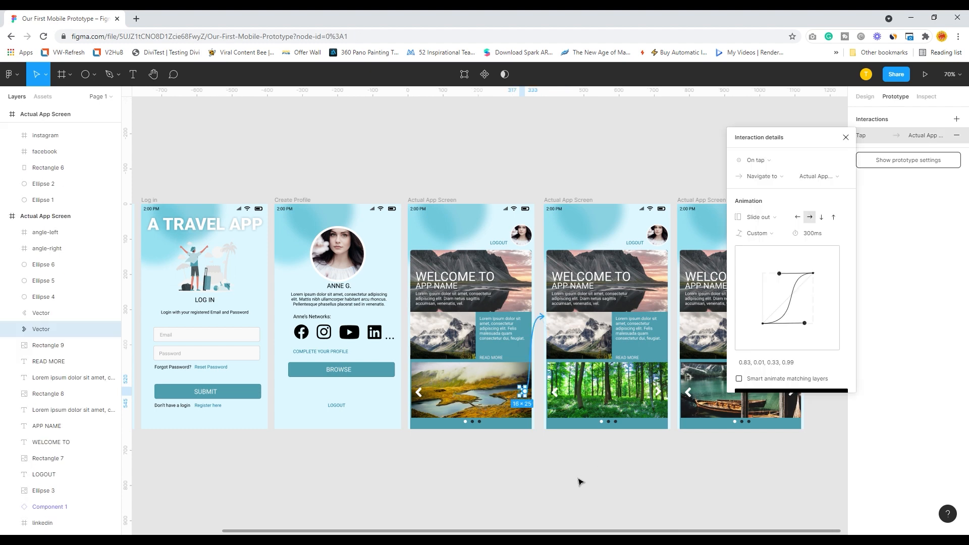
Step: Check the interaction settings of the first app screen's right slider arrow
click(580, 480)
click(562, 395)
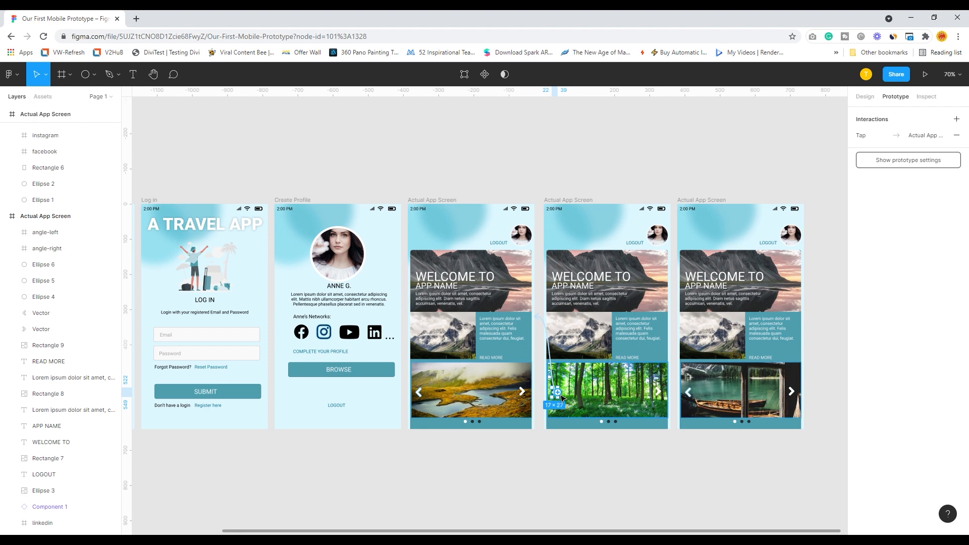
click(526, 393)
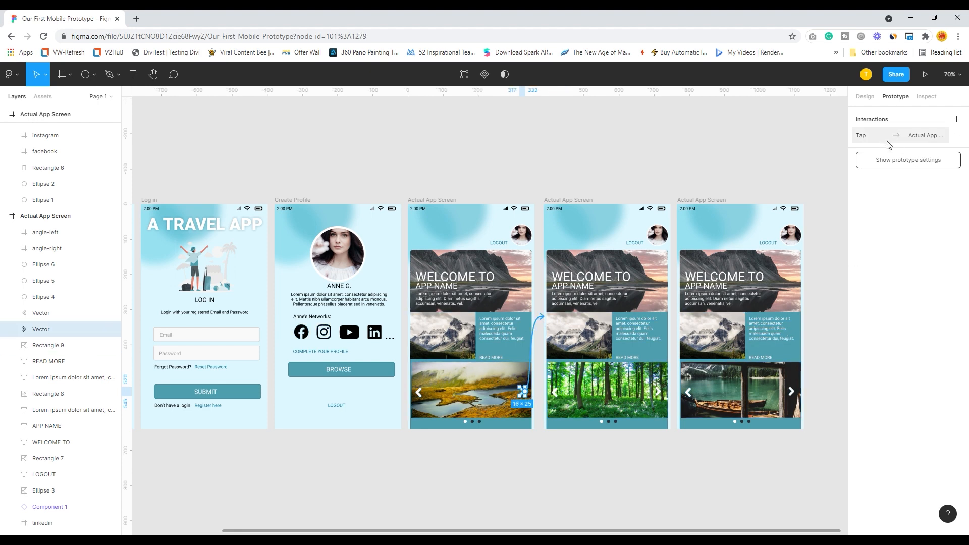
click(872, 138)
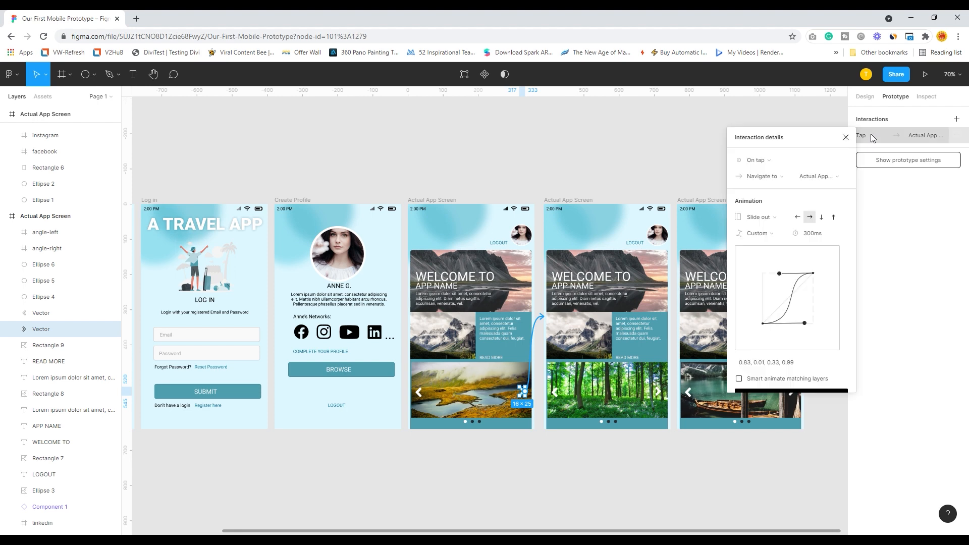
click(510, 186)
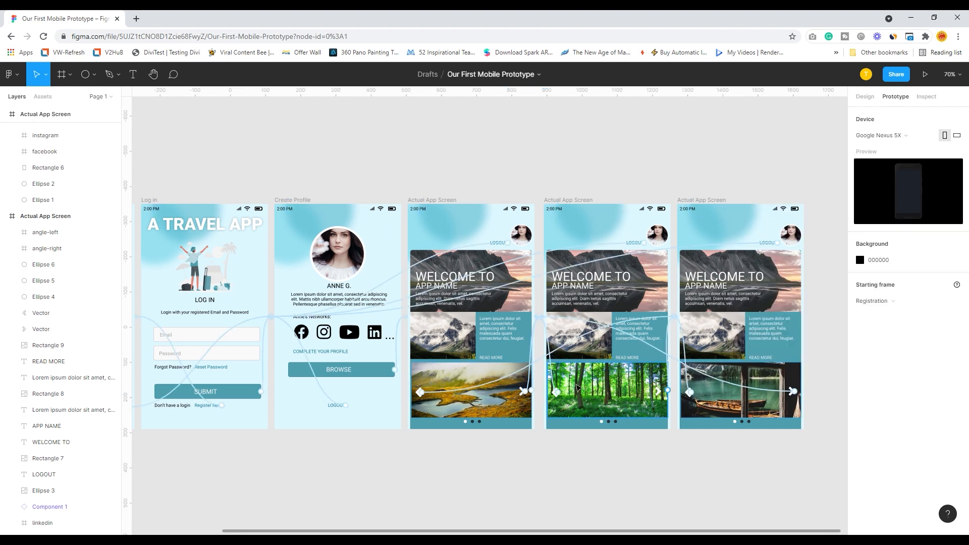
Step: Change the animation of the second app screen's left slider arrow interaction from Dissolve to Slide in
click(558, 395)
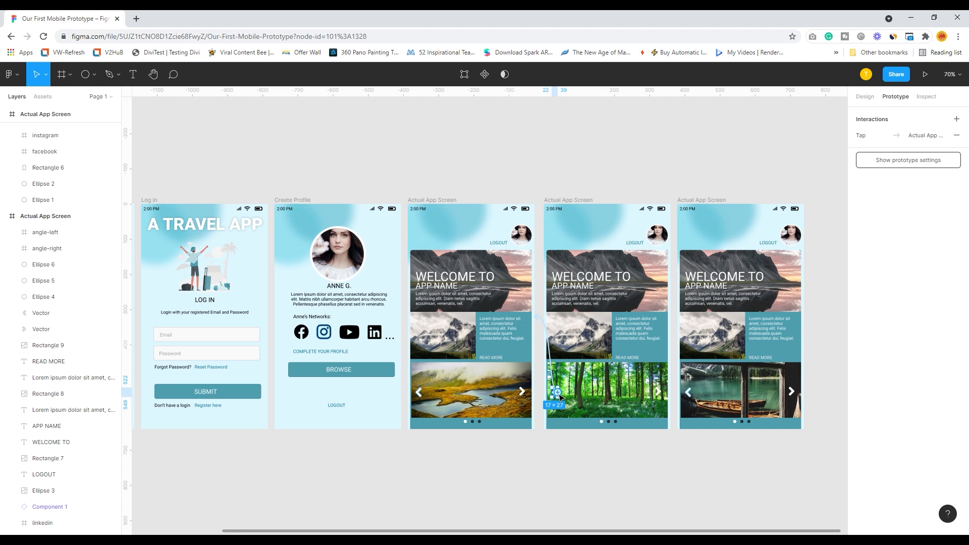
click(876, 134)
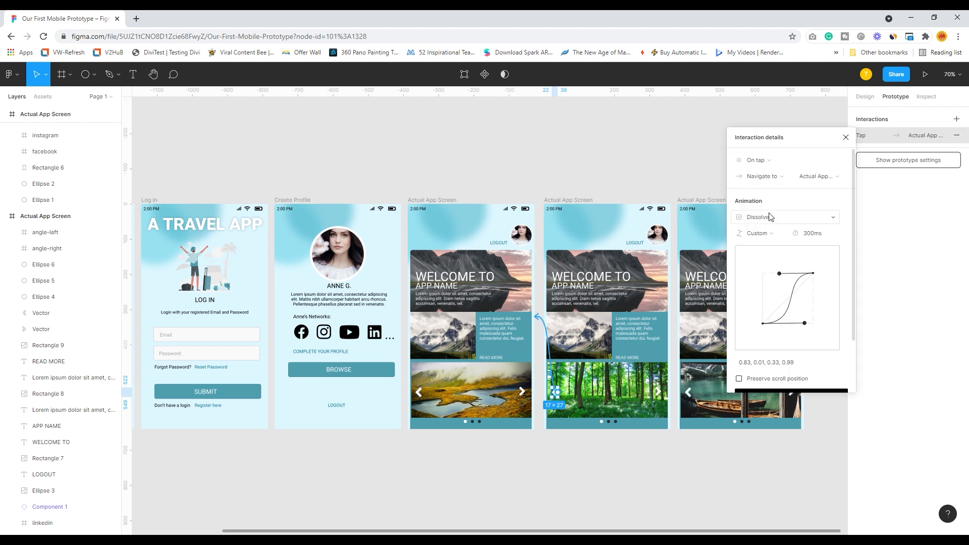
click(770, 217)
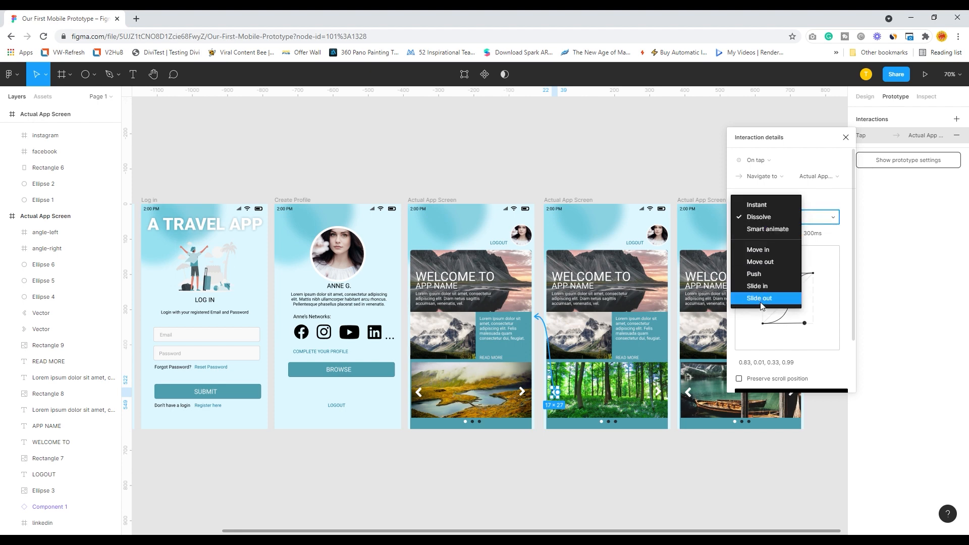
click(759, 286)
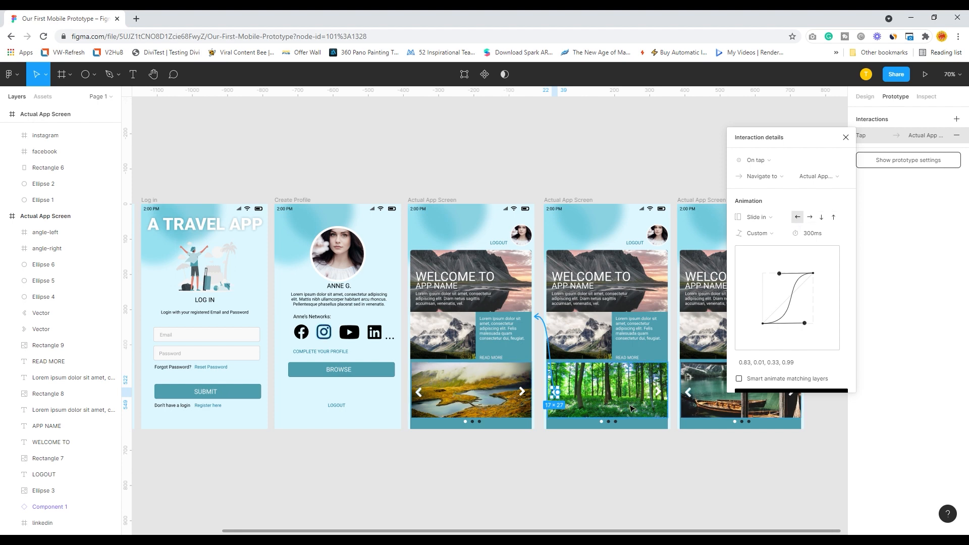
Step: Add a tap interaction to the second app screen's right slider arrow and link it to the third app screen
click(662, 394)
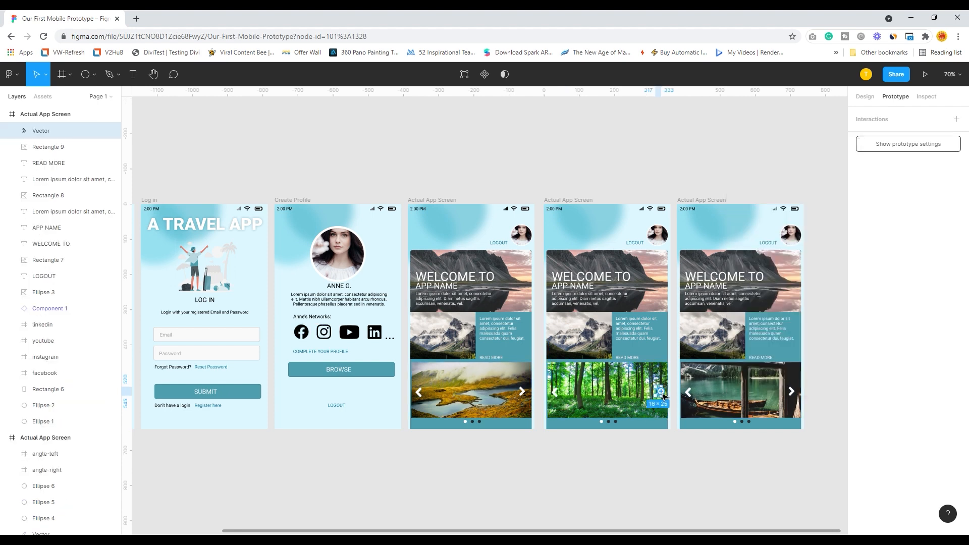
click(881, 121)
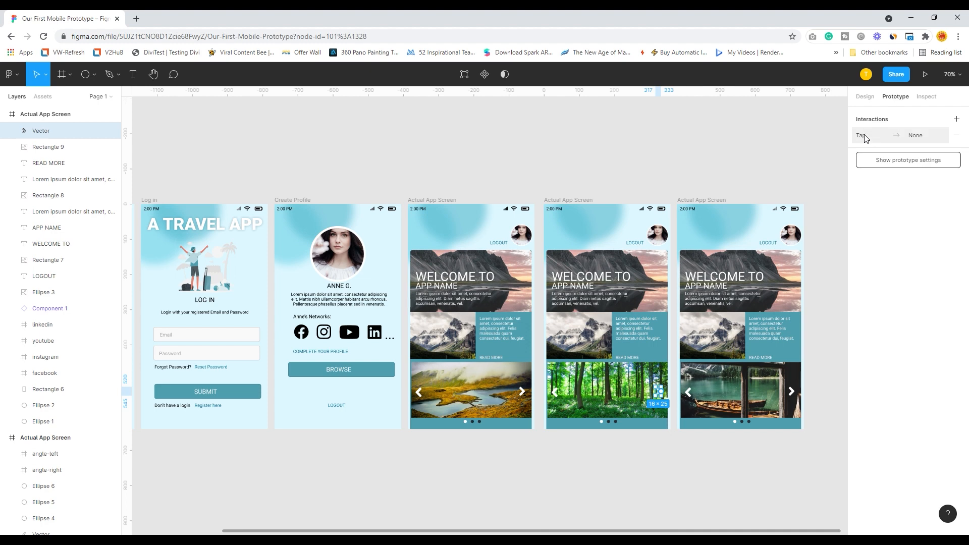
click(863, 141)
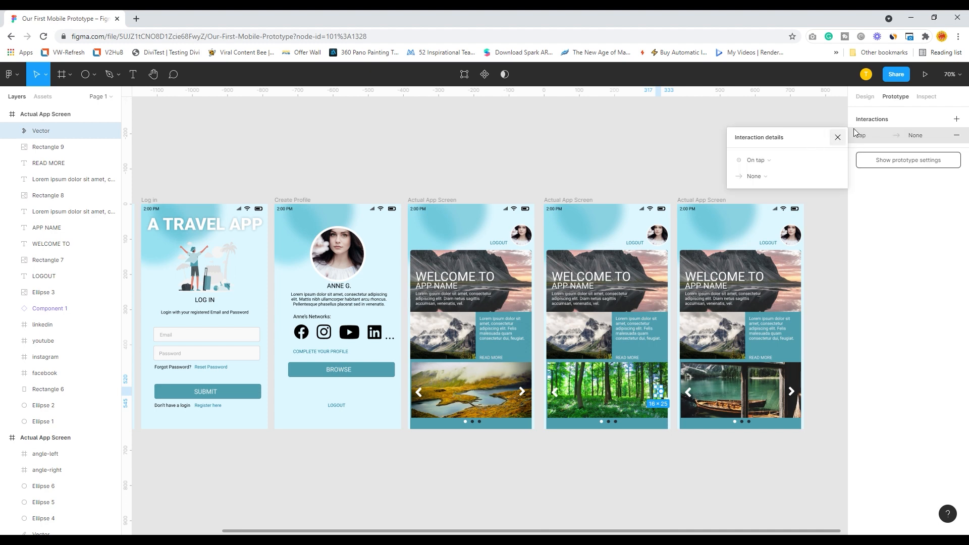
click(838, 137)
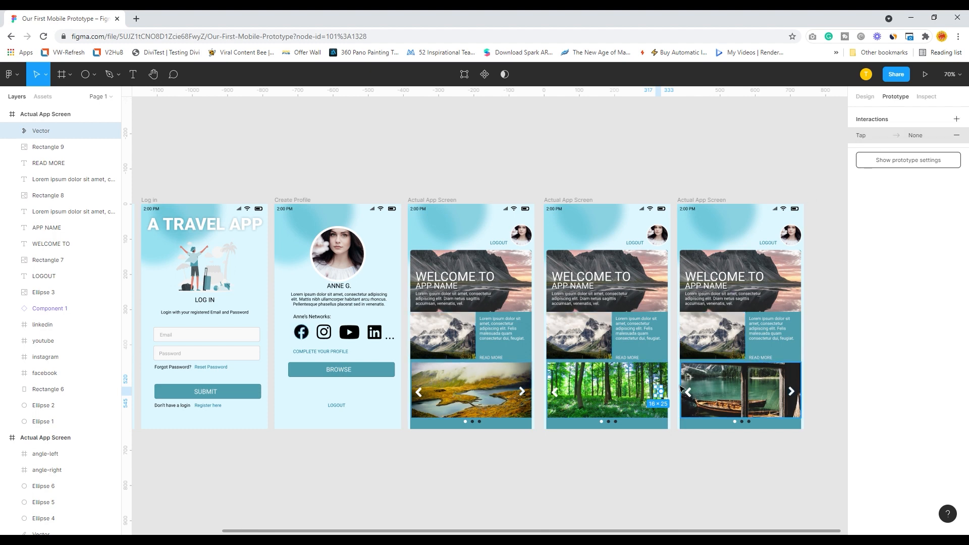
drag(661, 392, 687, 348)
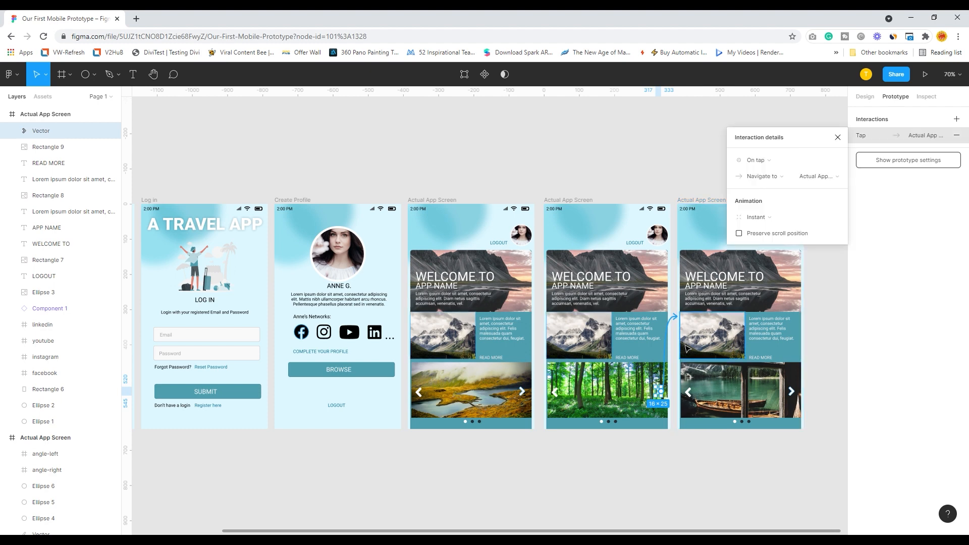
Step: Set the second app screen's right arrow interaction to a Slide in animation moving to the right, keeping On tap and Navigate to
click(761, 160)
click(682, 144)
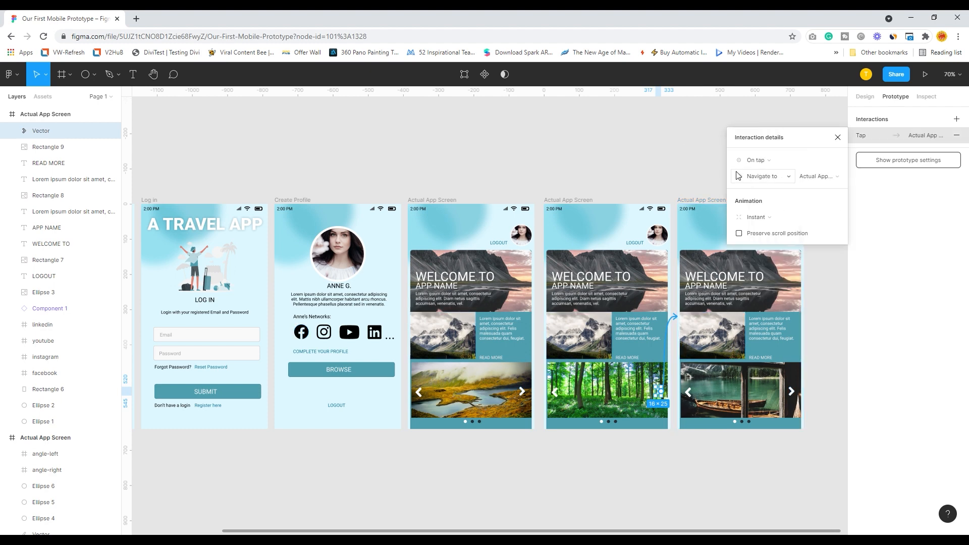
click(761, 176)
click(705, 180)
click(757, 218)
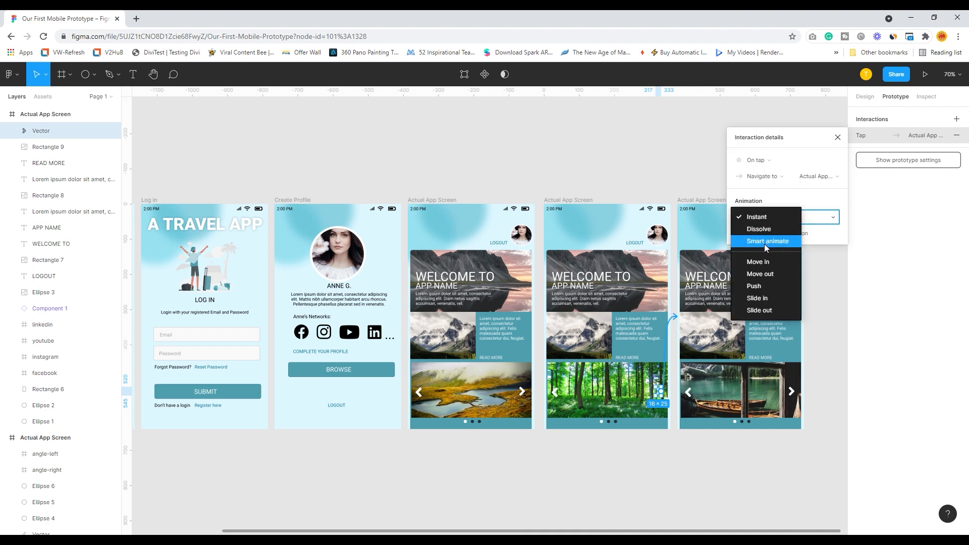
click(768, 298)
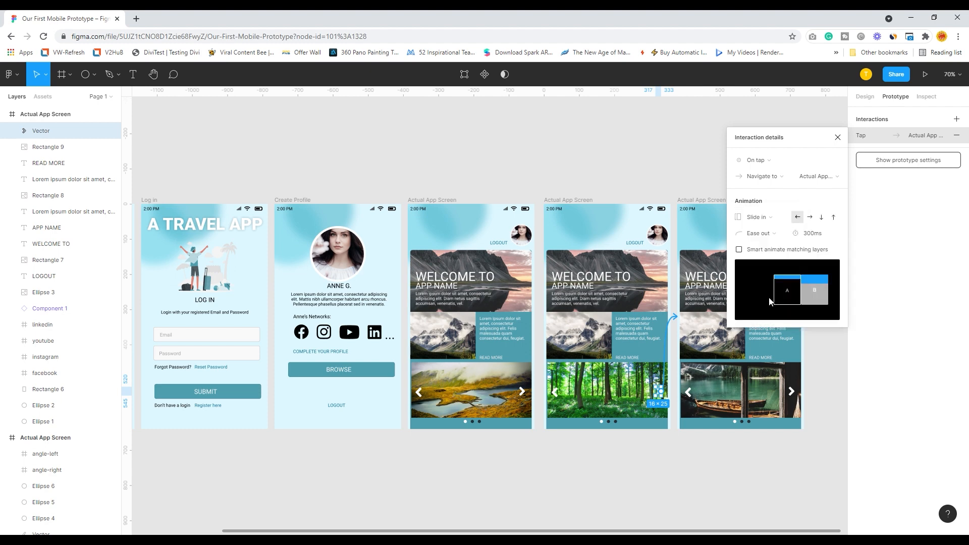
click(810, 218)
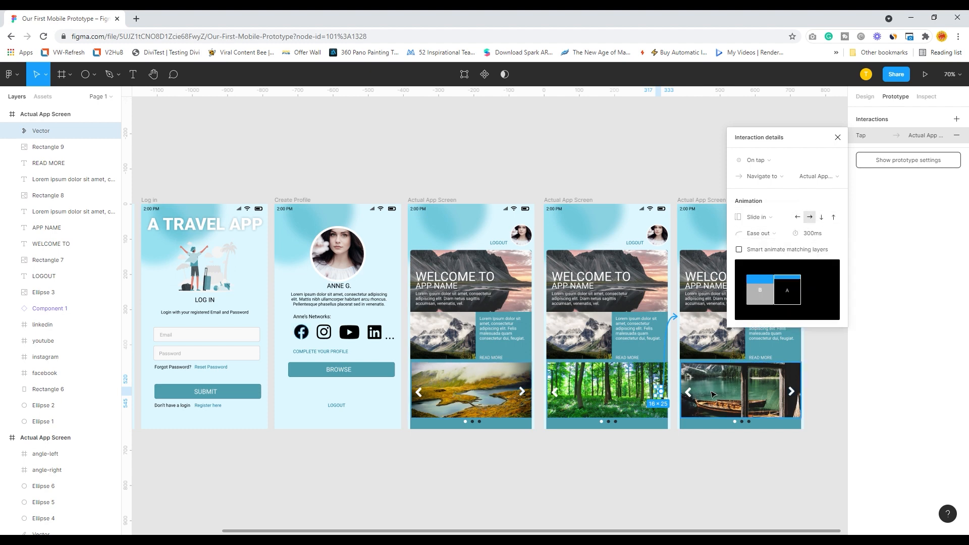
Step: Change the animation of the third app screen's left slider arrow interaction to Slide in
click(691, 396)
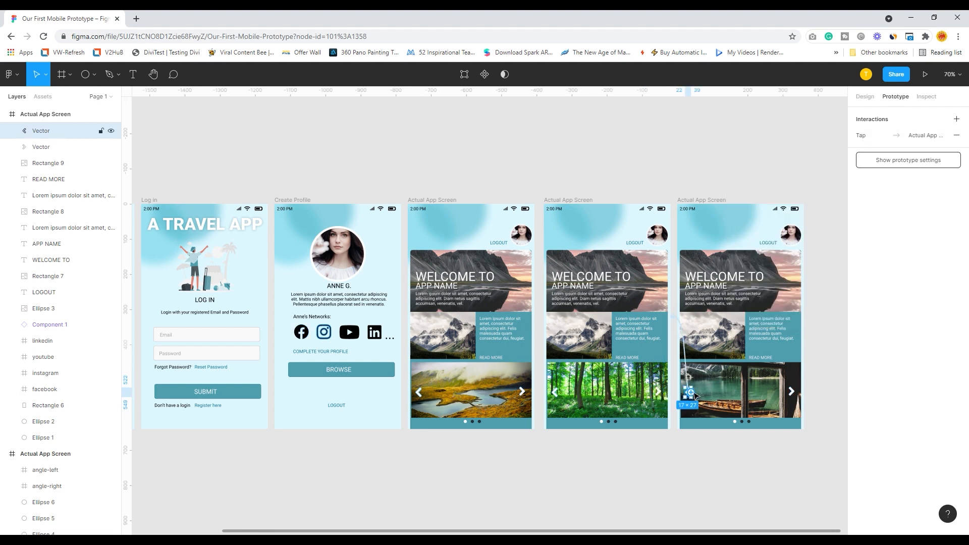
click(898, 161)
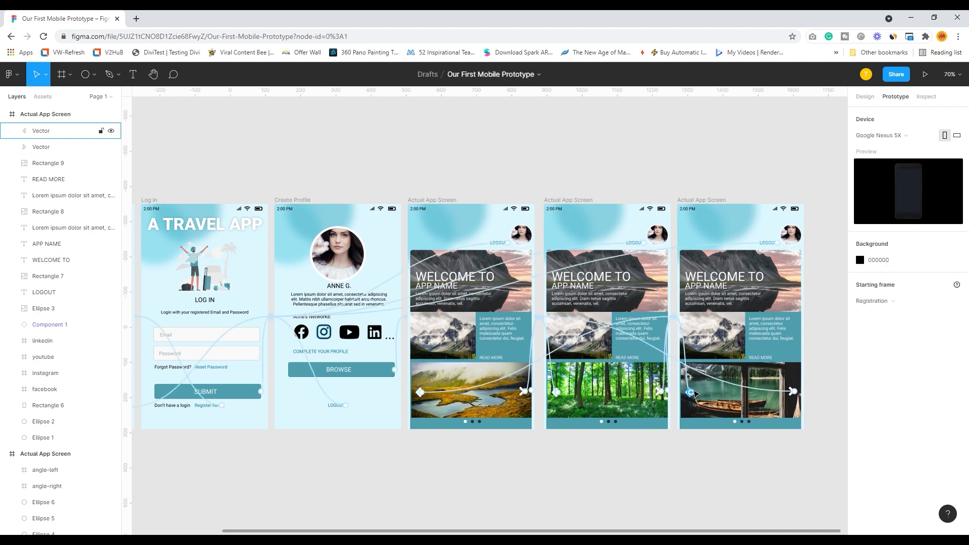
click(96, 131)
click(875, 136)
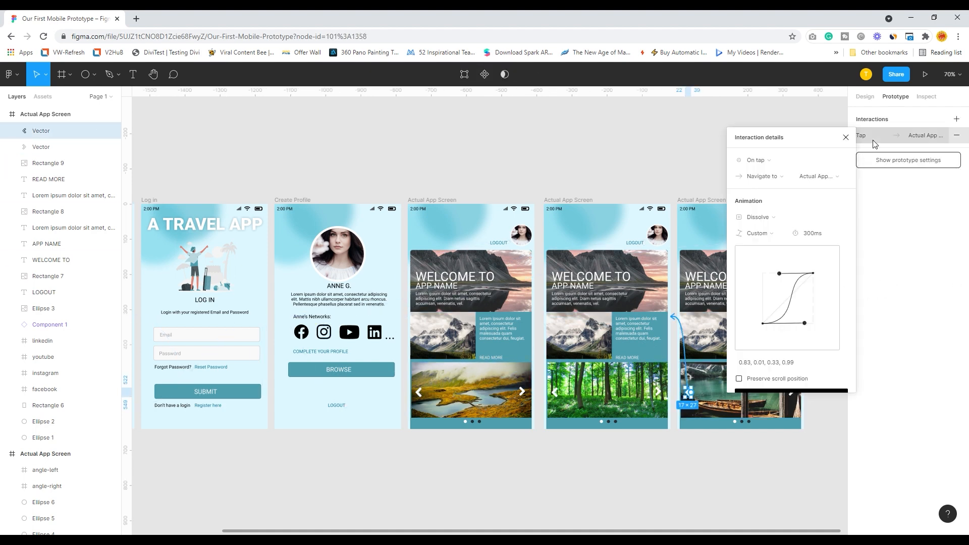
click(774, 218)
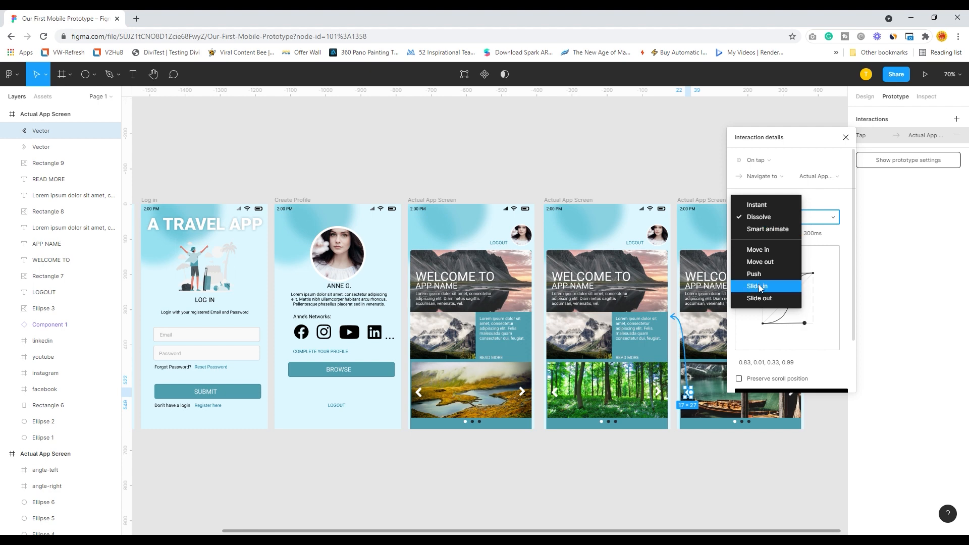
click(759, 286)
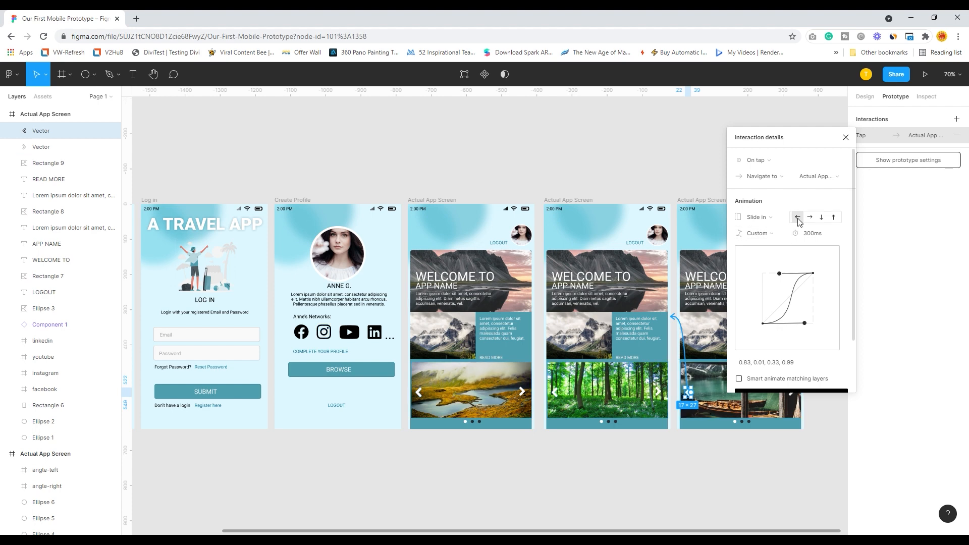
click(712, 465)
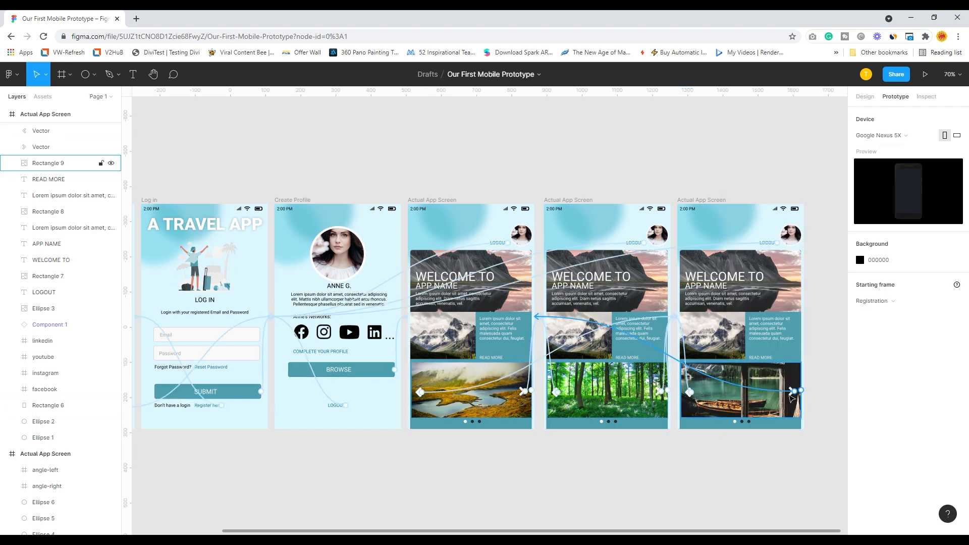
Step: Change the animation of the third app screen's right slider arrow interaction to Slide in
click(795, 392)
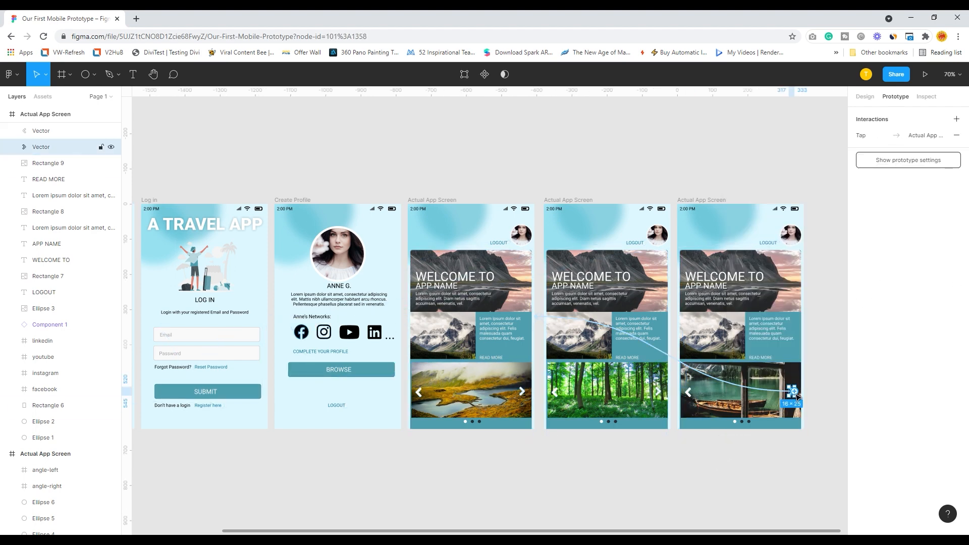
click(868, 136)
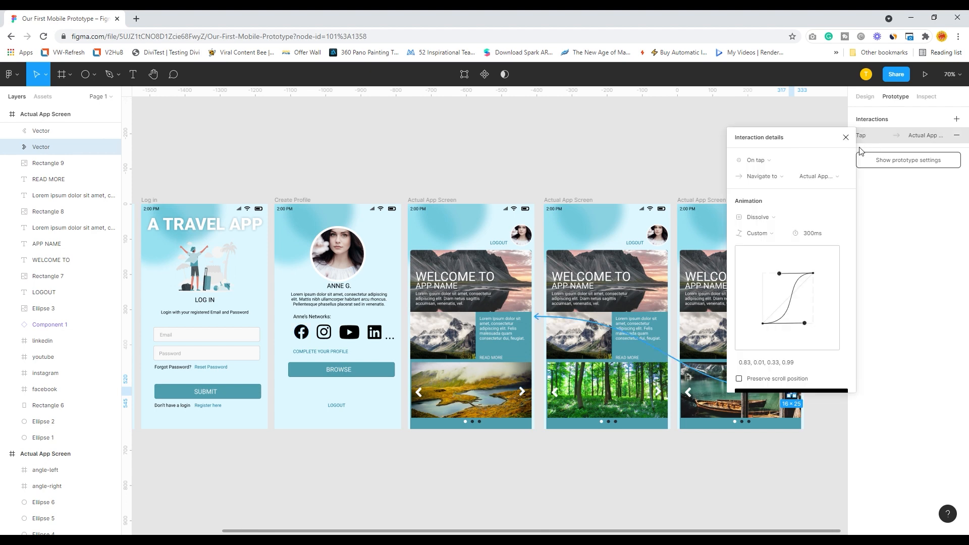
click(761, 218)
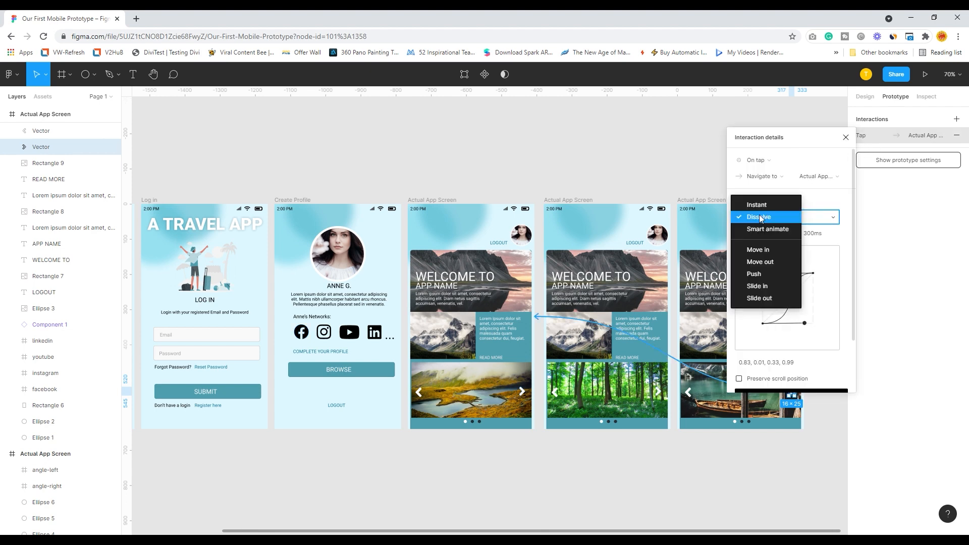
click(764, 287)
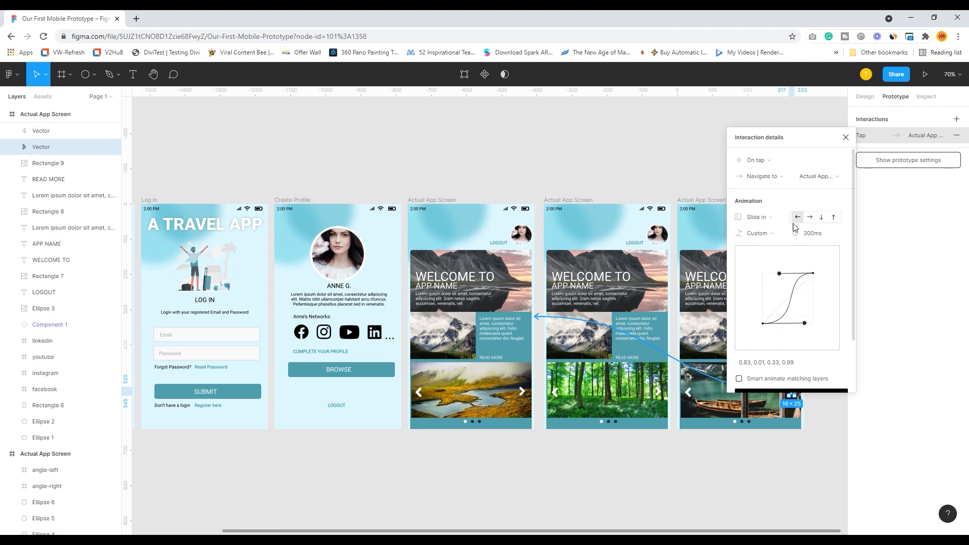
click(784, 464)
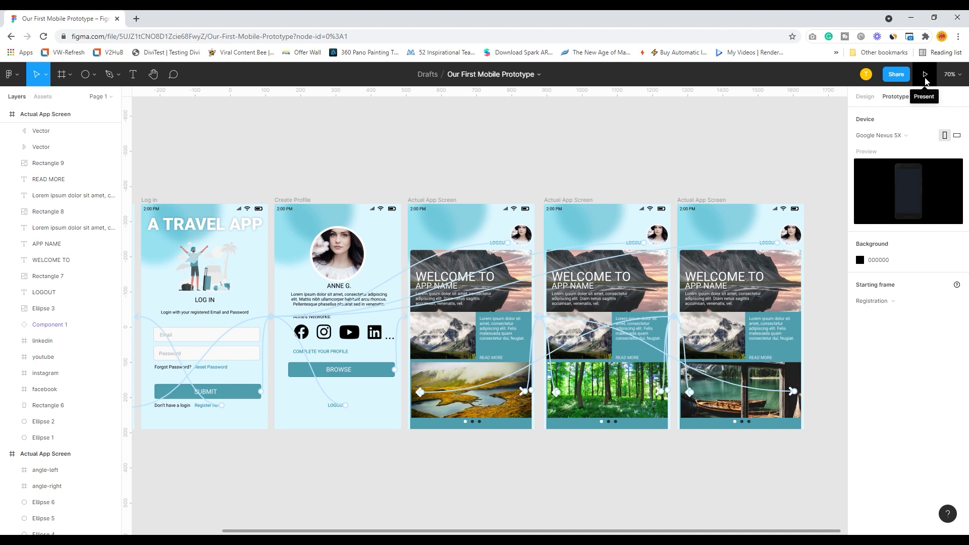
Step: Present the prototype and go from the starting screen through the profile screen to the first app screen
click(926, 77)
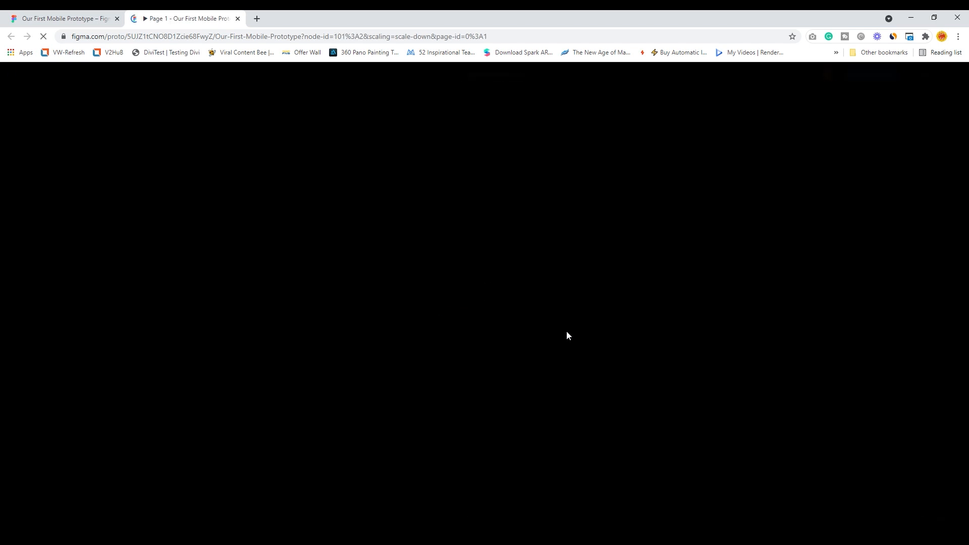
click(499, 436)
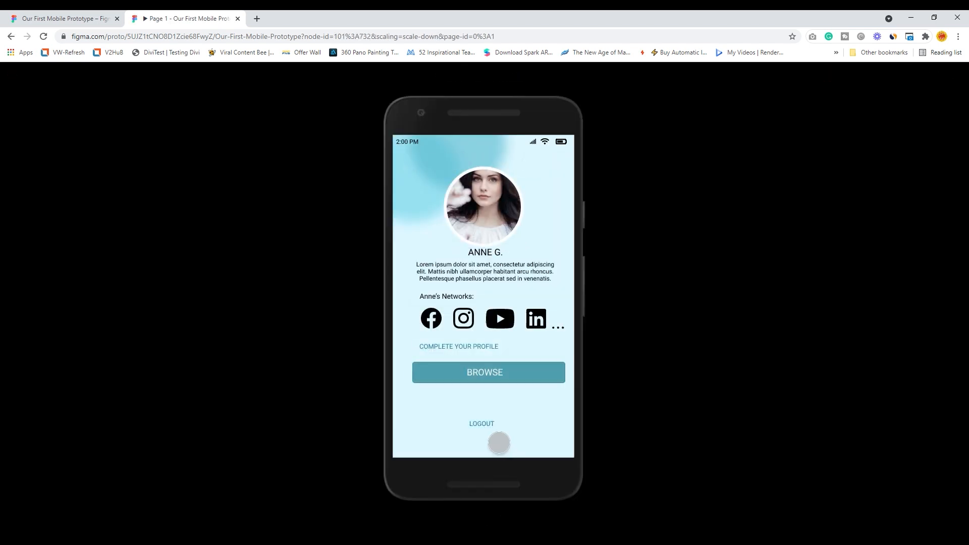
click(507, 380)
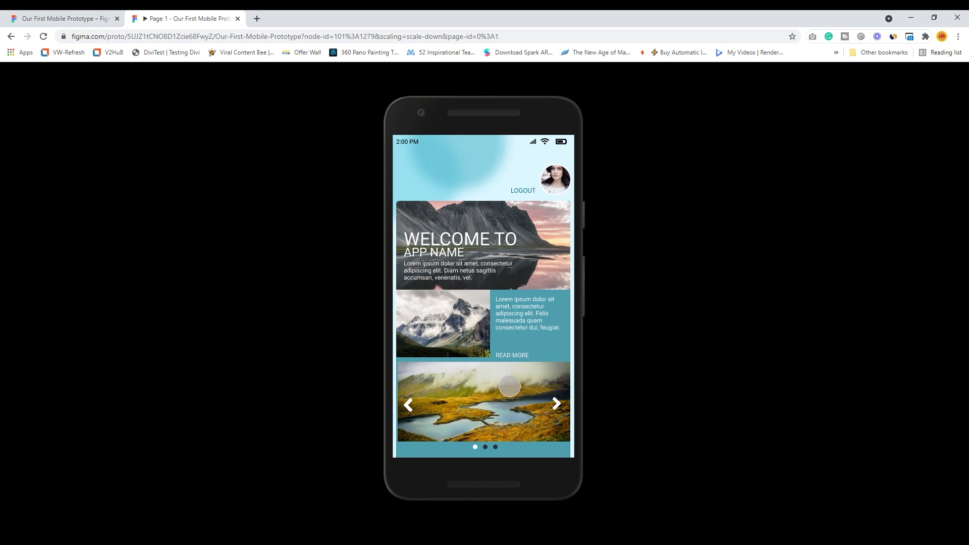
Step: Test the image slider by stepping forward with the right arrow and back through the images with the left arrow
click(568, 417)
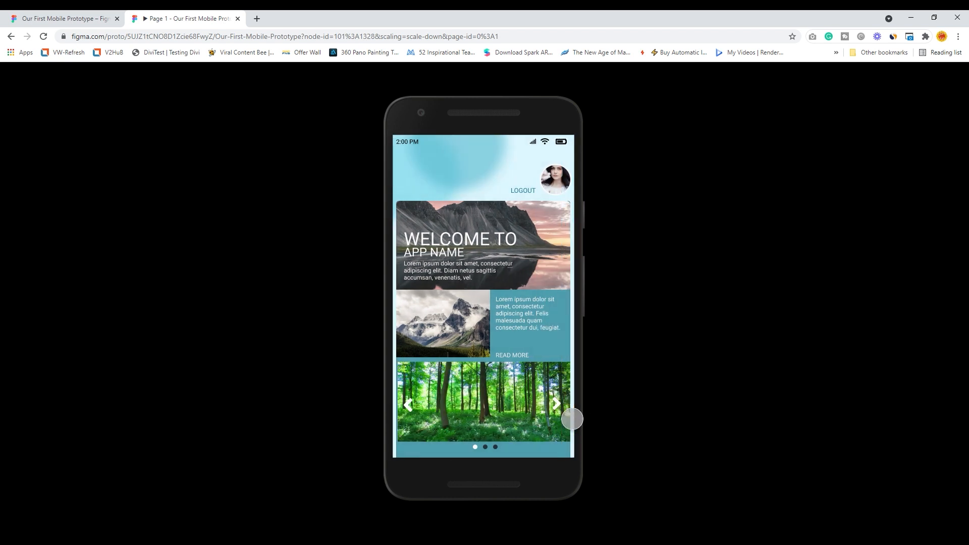
click(569, 420)
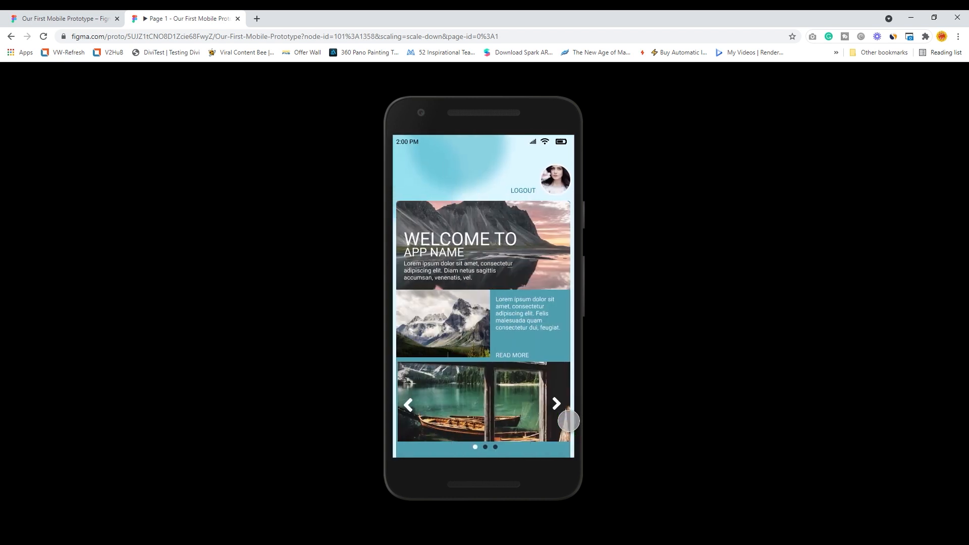
click(424, 423)
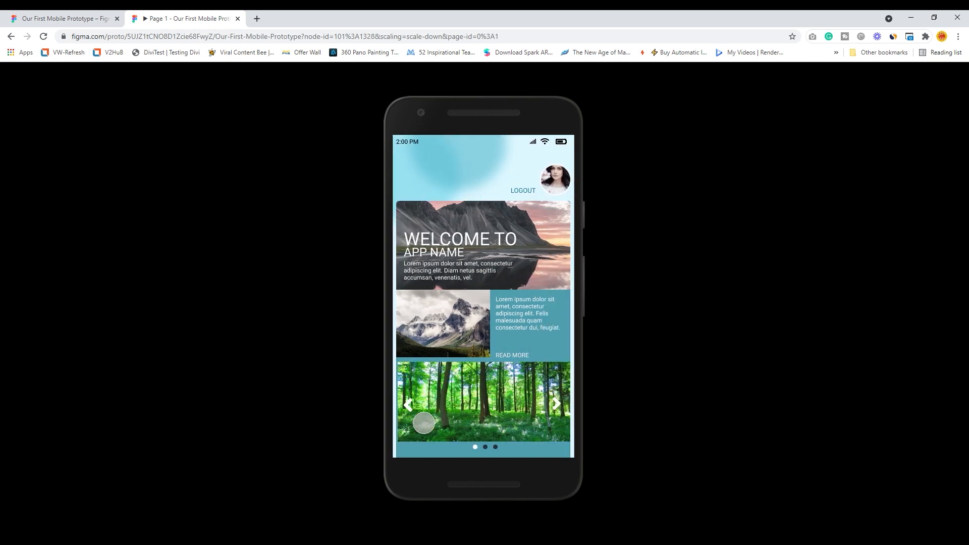
click(423, 423)
click(424, 422)
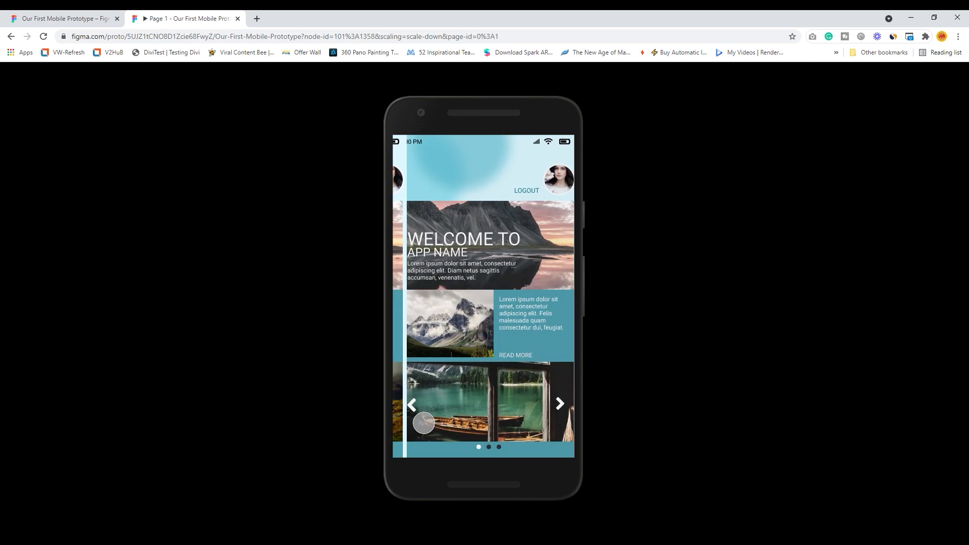
Step: Test the image slider's left and right arrows again in the presentation, and close the presentation
click(424, 423)
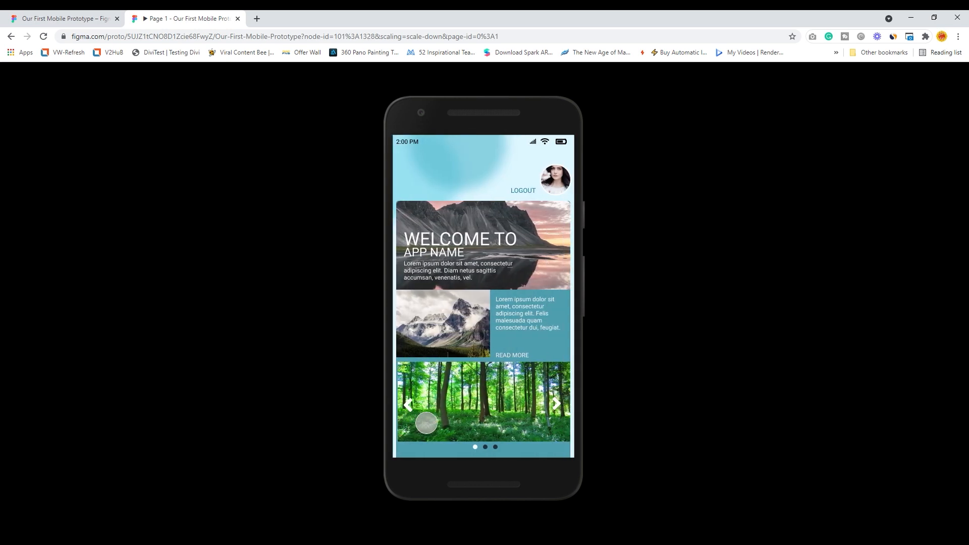
click(571, 415)
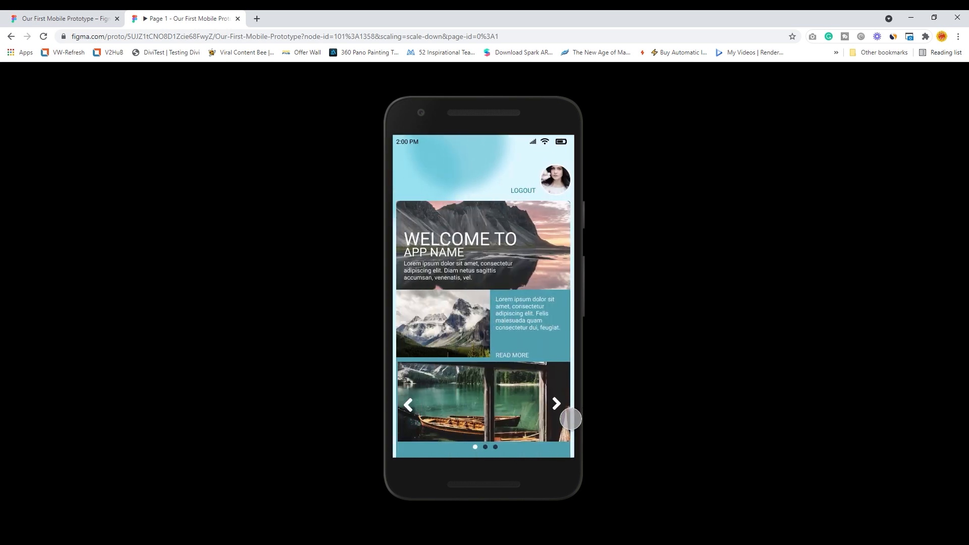
click(571, 418)
click(571, 418)
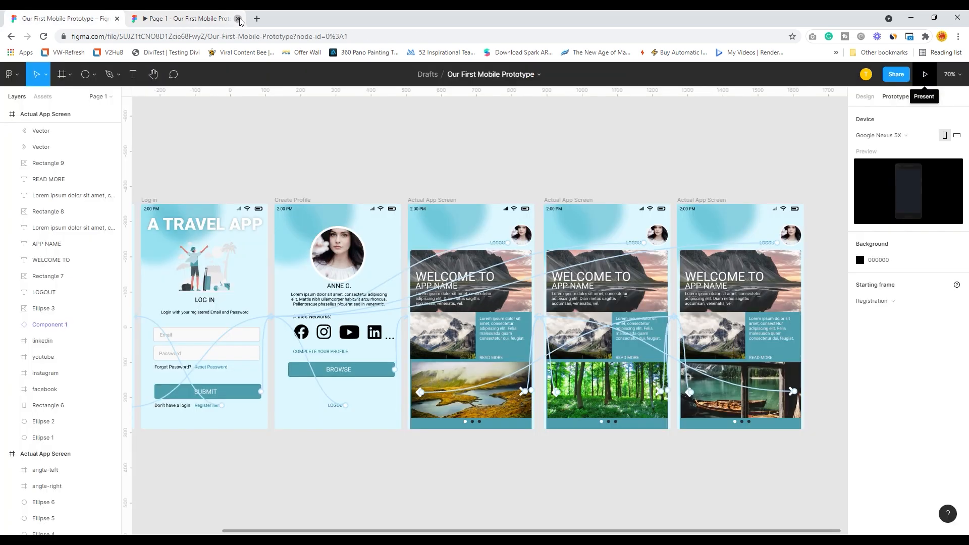
click(237, 18)
Step: Collapse the layer contents of the three Actual App Screen frames
click(734, 405)
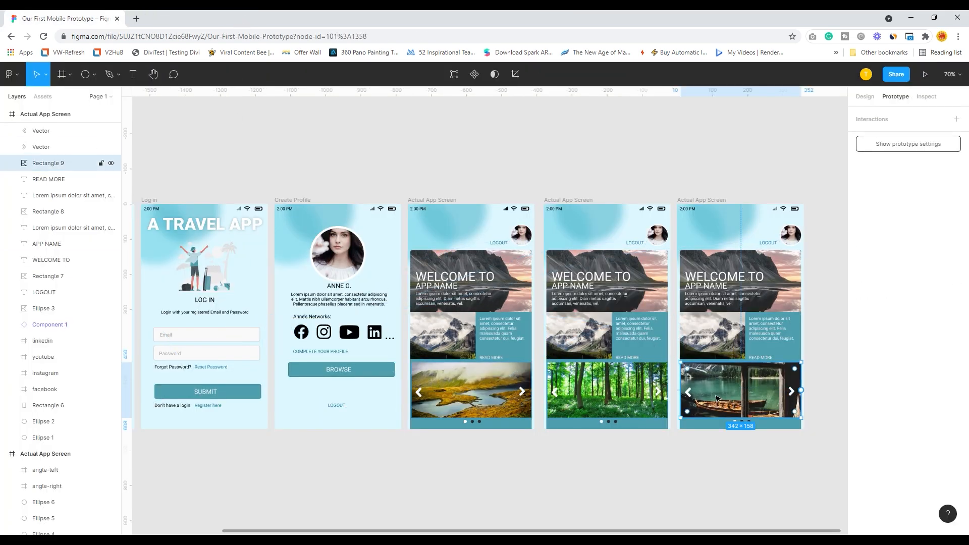
click(609, 395)
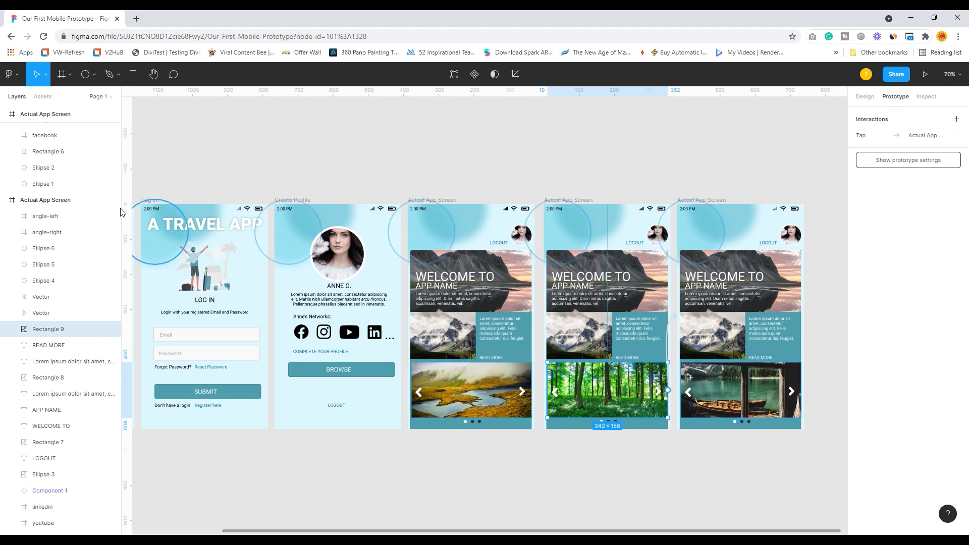
click(48, 135)
scroll(48, 143, down, 3)
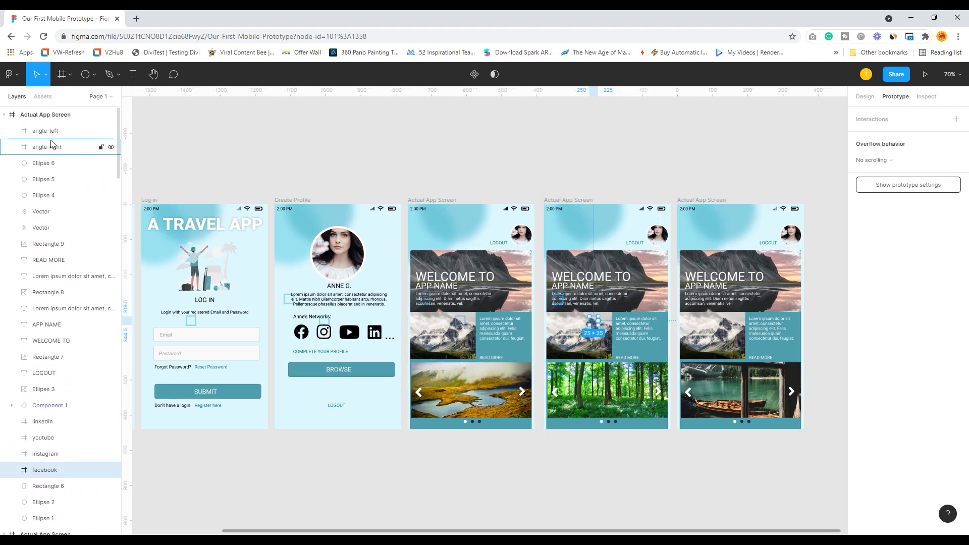
click(53, 134)
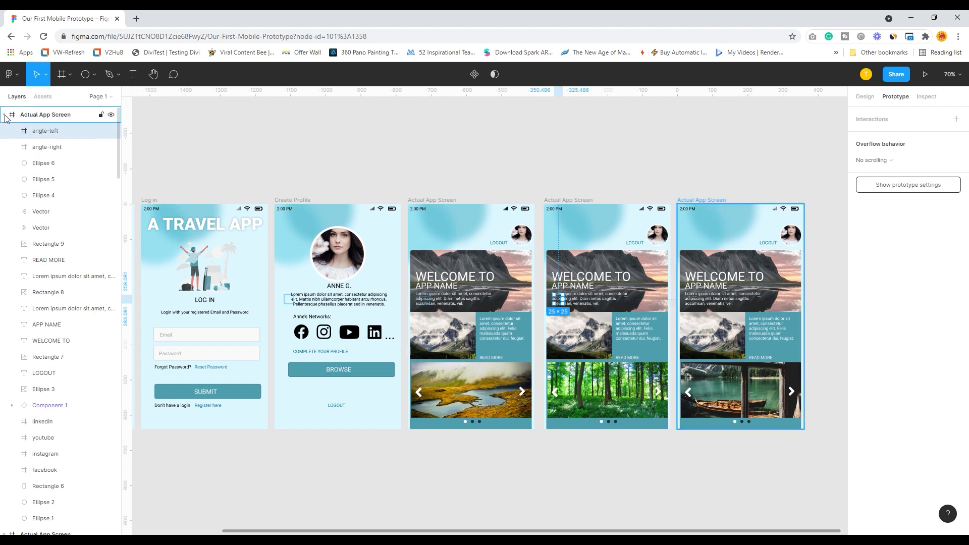
click(48, 116)
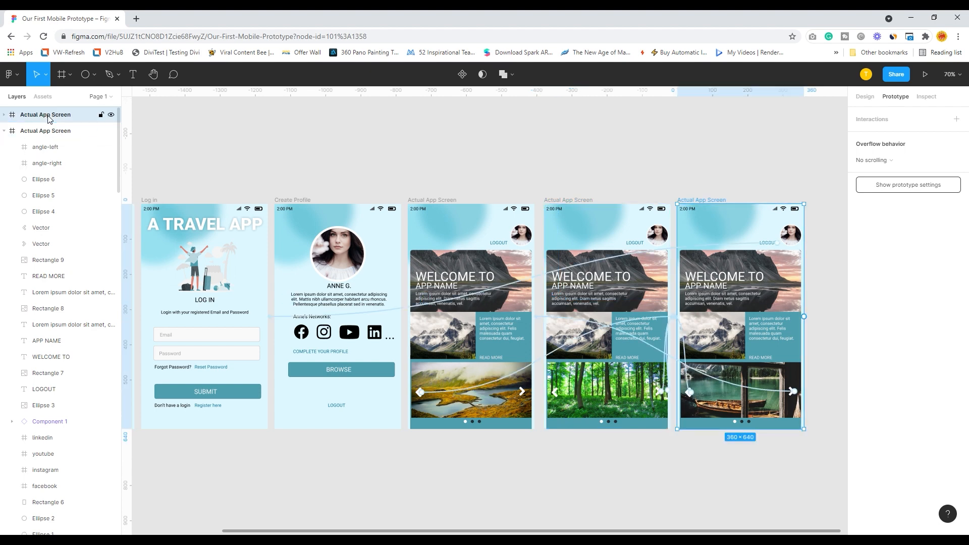
click(4, 131)
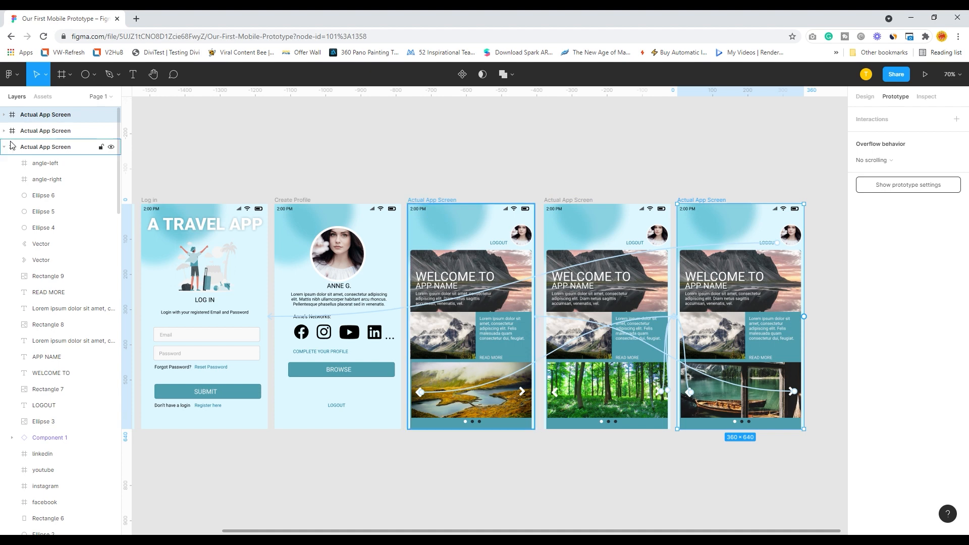
click(4, 148)
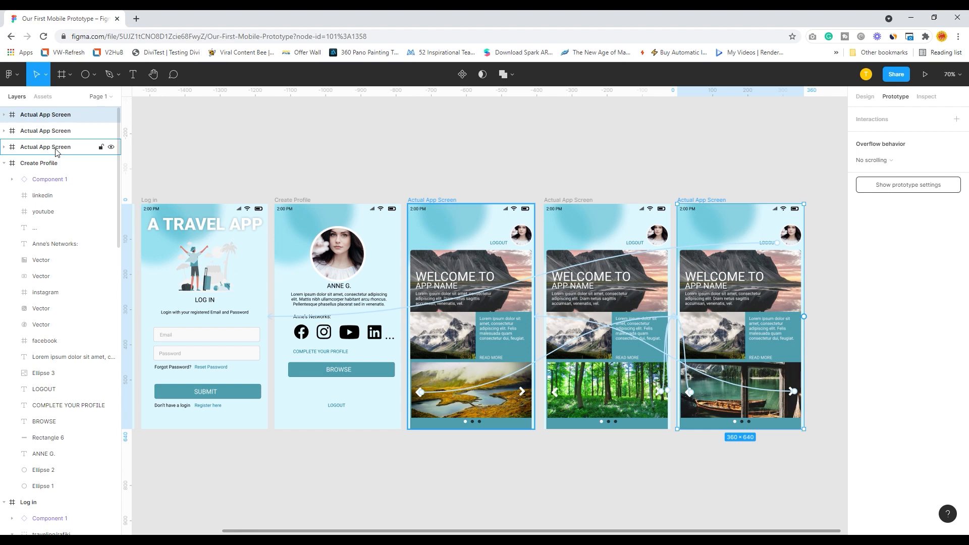
click(28, 136)
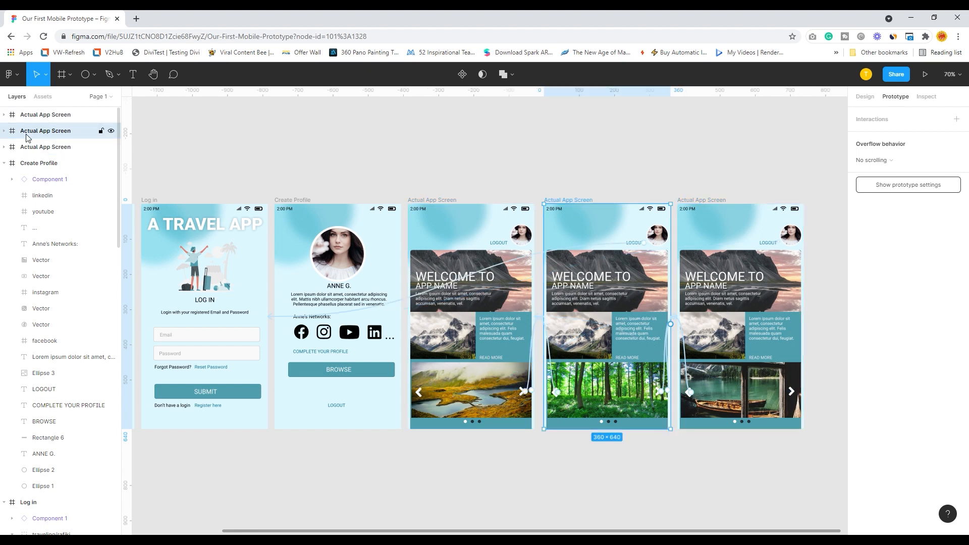
scroll(700, 402, up, 1)
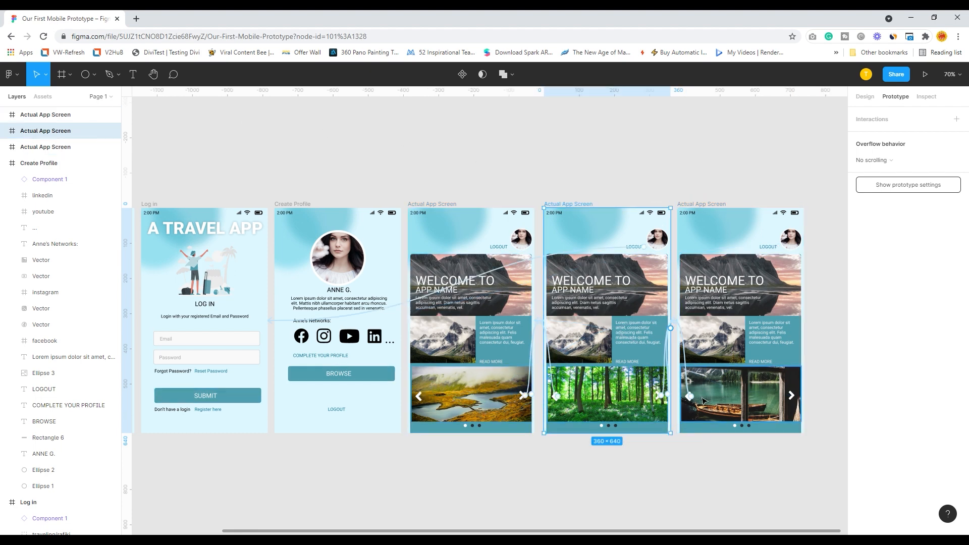
Step: Check the destination options of the first app screen's left slider arrow interaction
click(722, 395)
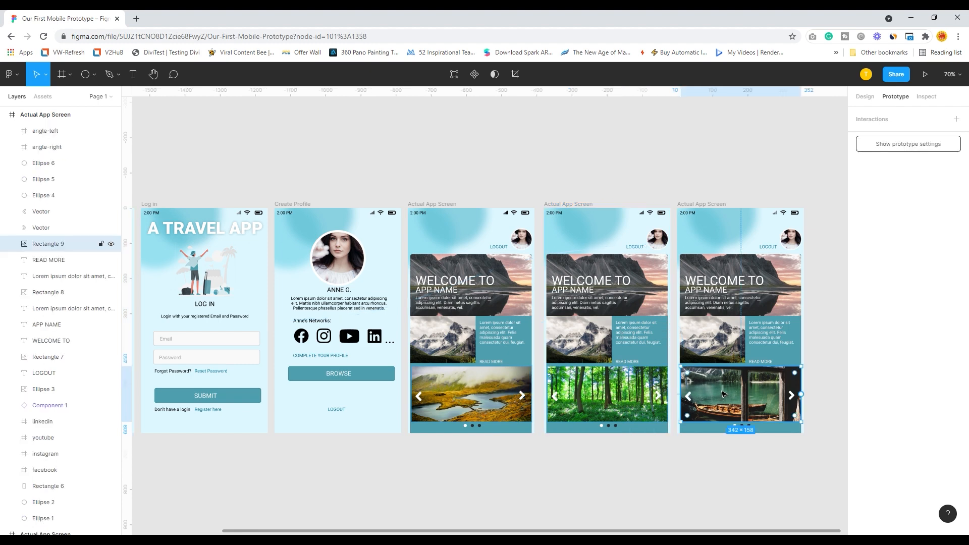
click(421, 399)
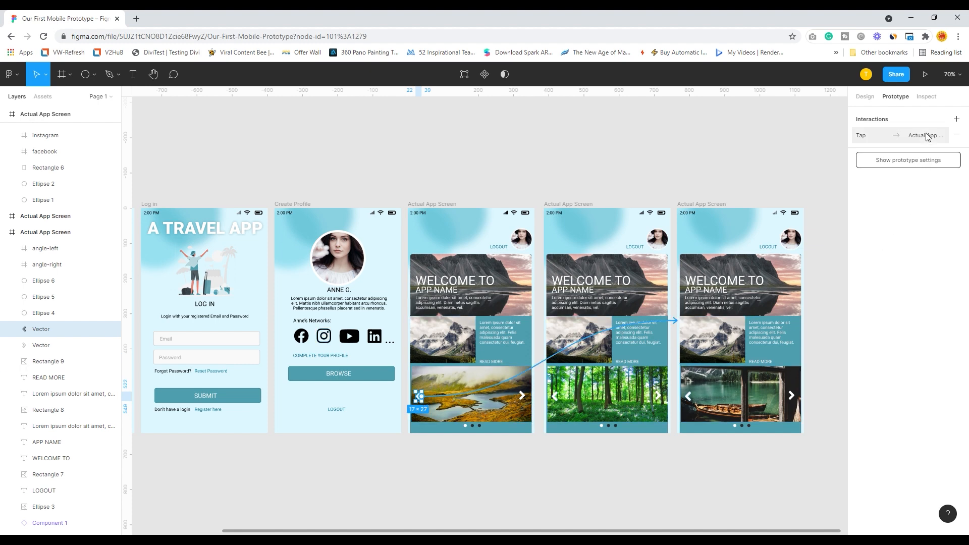
click(873, 140)
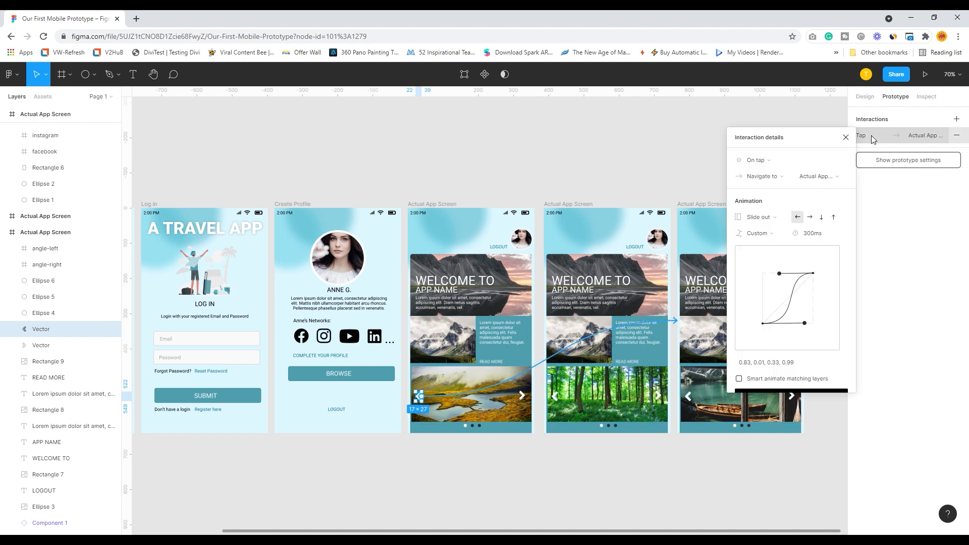
click(832, 178)
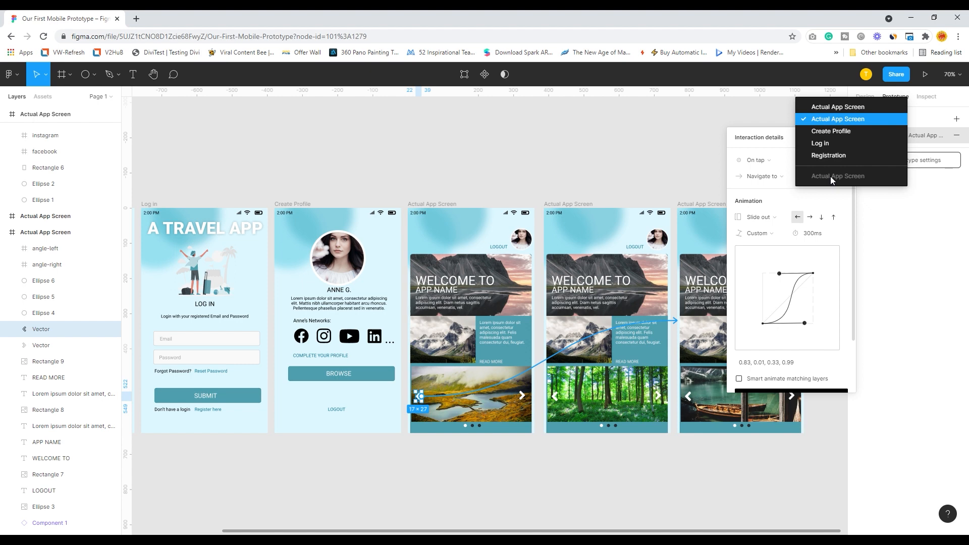
click(46, 120)
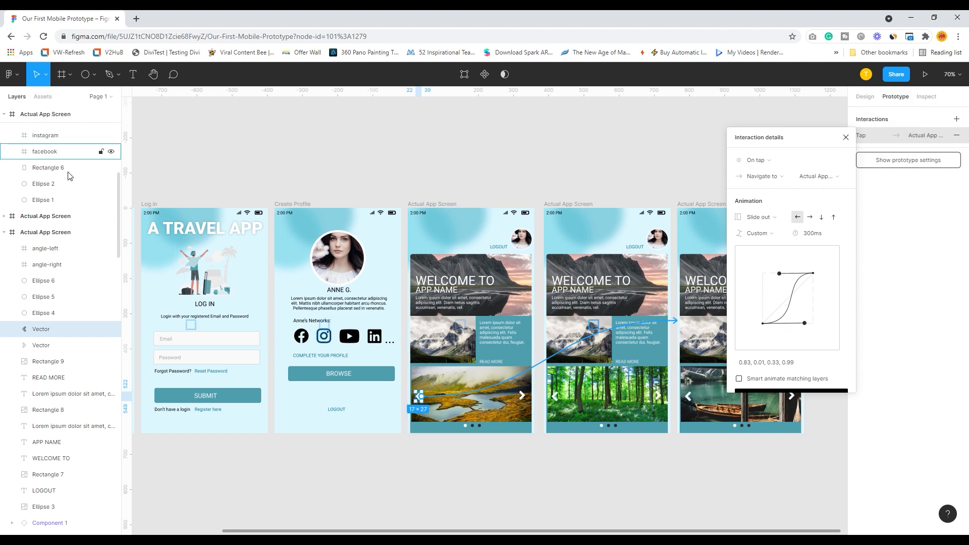
Step: Rename the second app screen frame to Actual App Screen2 and the third to Actual App Screen3
double_click(55, 221)
click(78, 216)
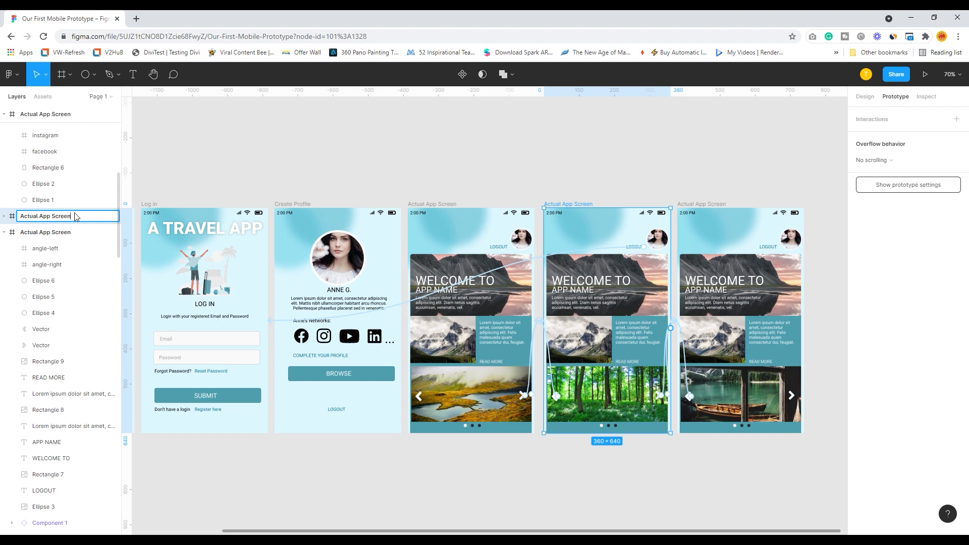
click(72, 115)
double_click(69, 116)
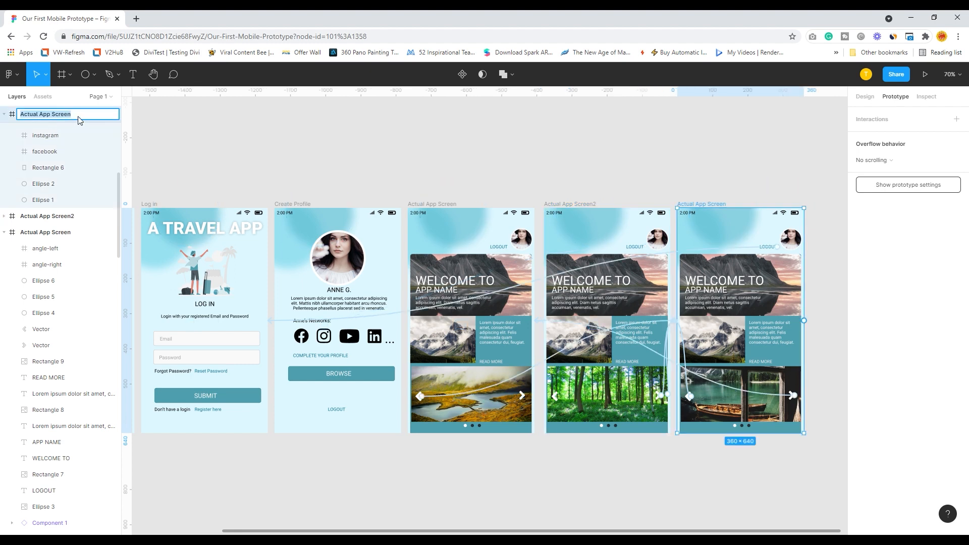
click(78, 116)
text(3)
click(186, 135)
Step: Rename the first app screen frame to Actual App Screen1
click(50, 239)
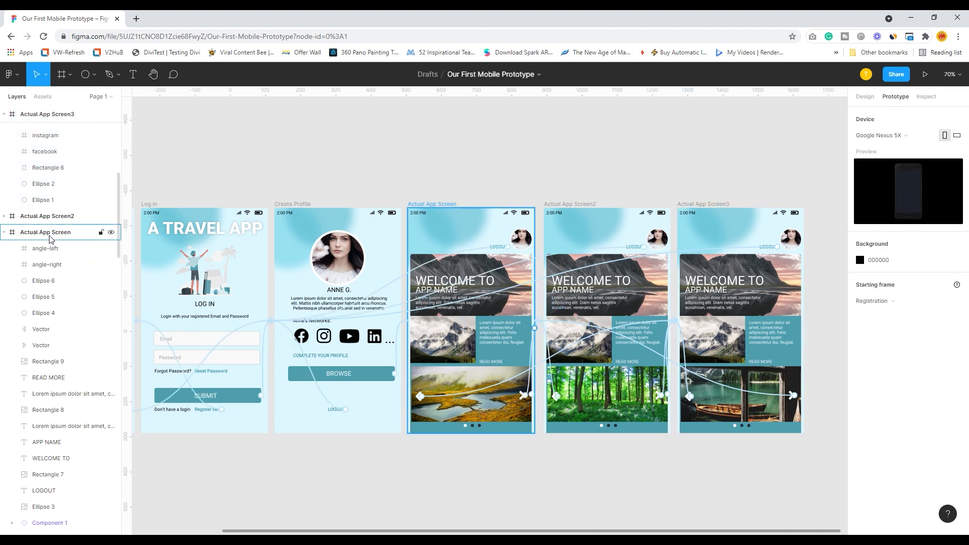
double_click(57, 233)
click(78, 235)
text(1)
click(260, 147)
Step: Check which frame the right slider arrow on Actual App Screen1 navigates to
click(525, 396)
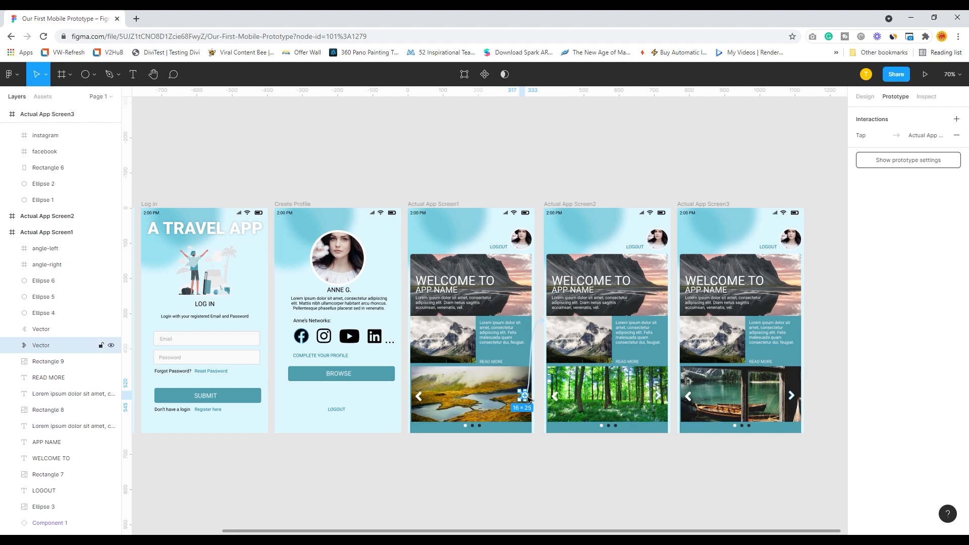
click(881, 140)
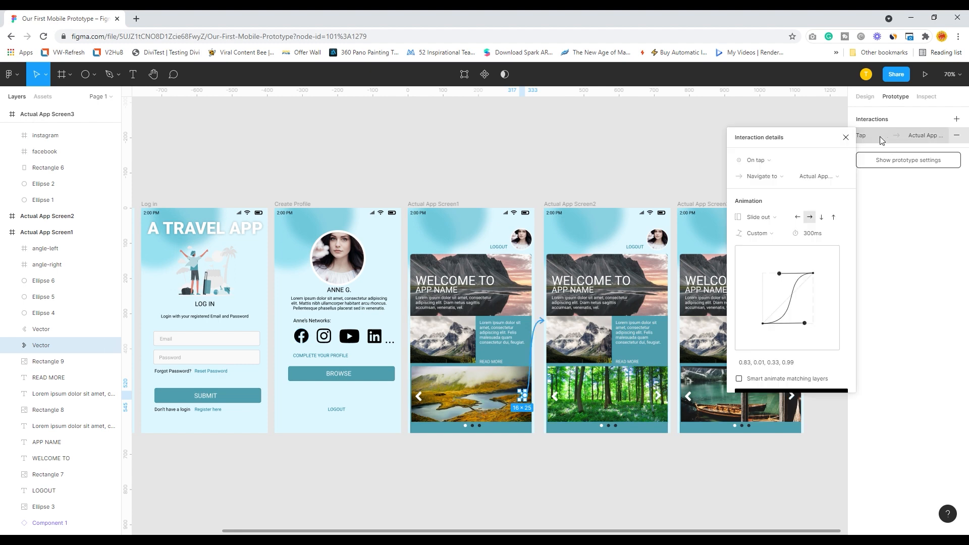
click(830, 176)
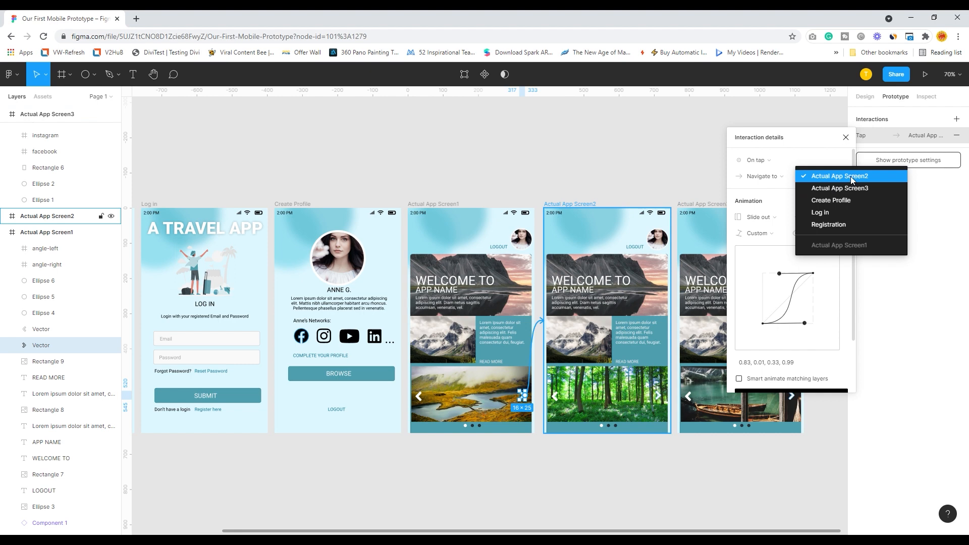
click(638, 139)
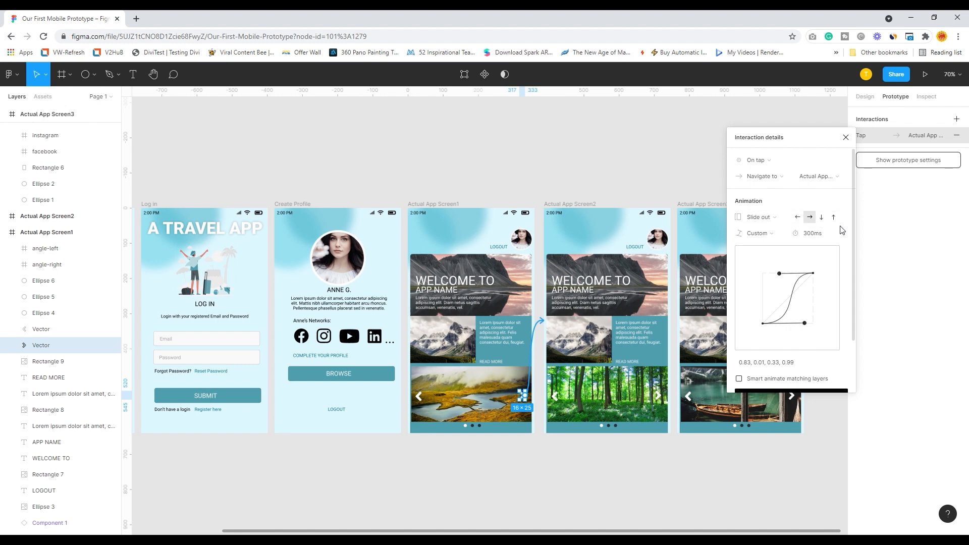
click(616, 176)
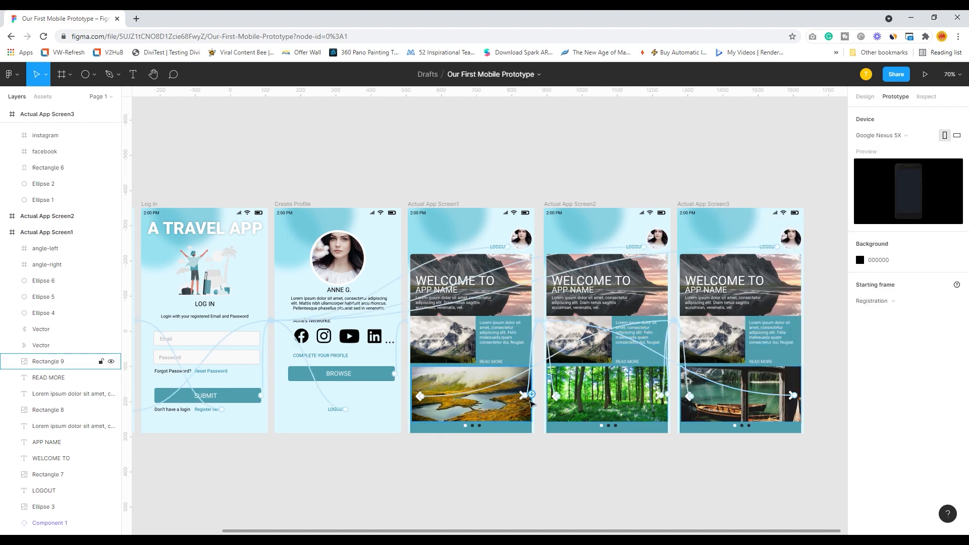
Step: Enable smart animation of matching layers for the right and left slider arrow interactions on Actual App Screen1
click(525, 397)
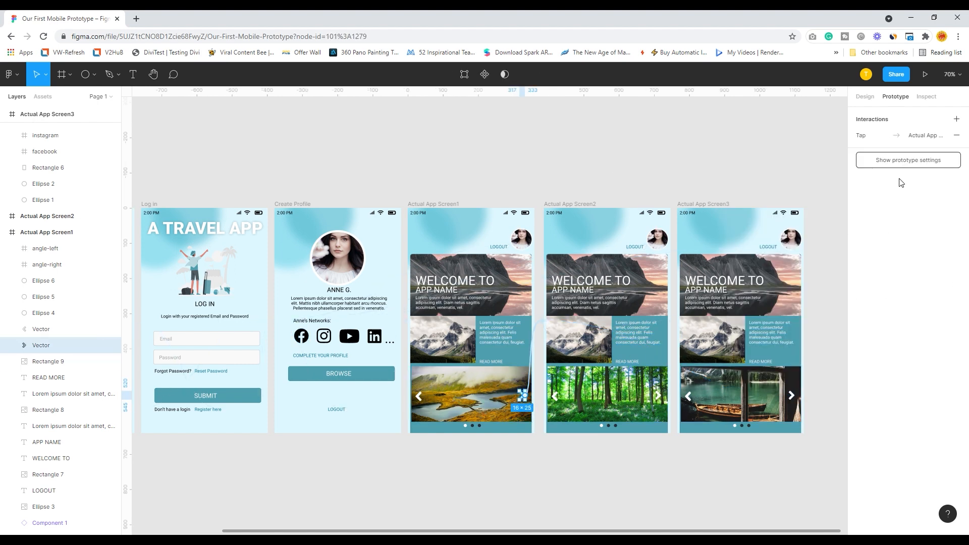
click(876, 141)
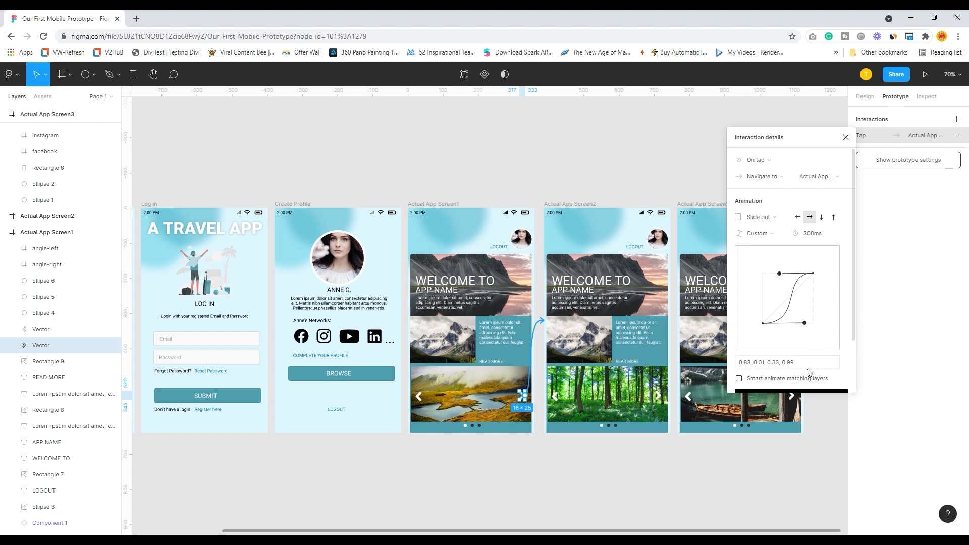
scroll(823, 371, down, 2)
click(739, 315)
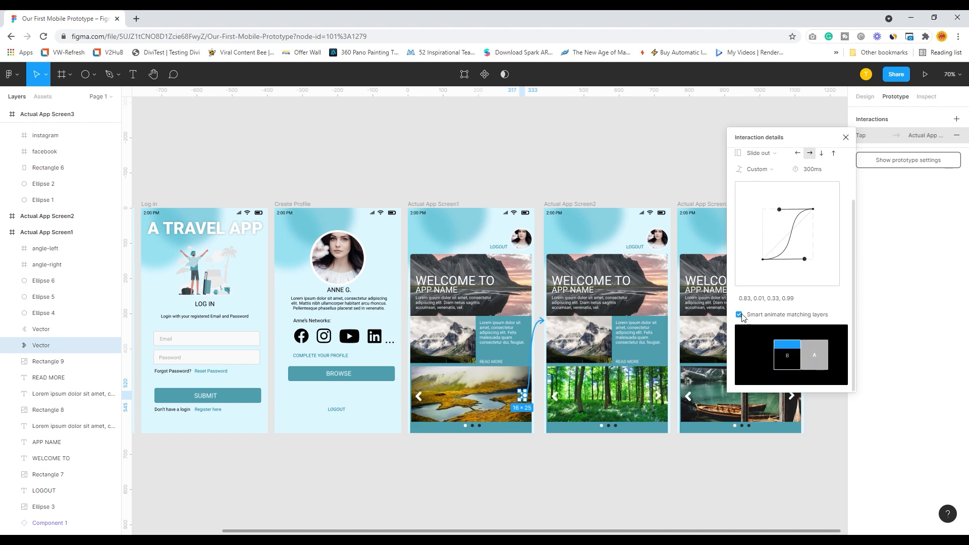
click(420, 399)
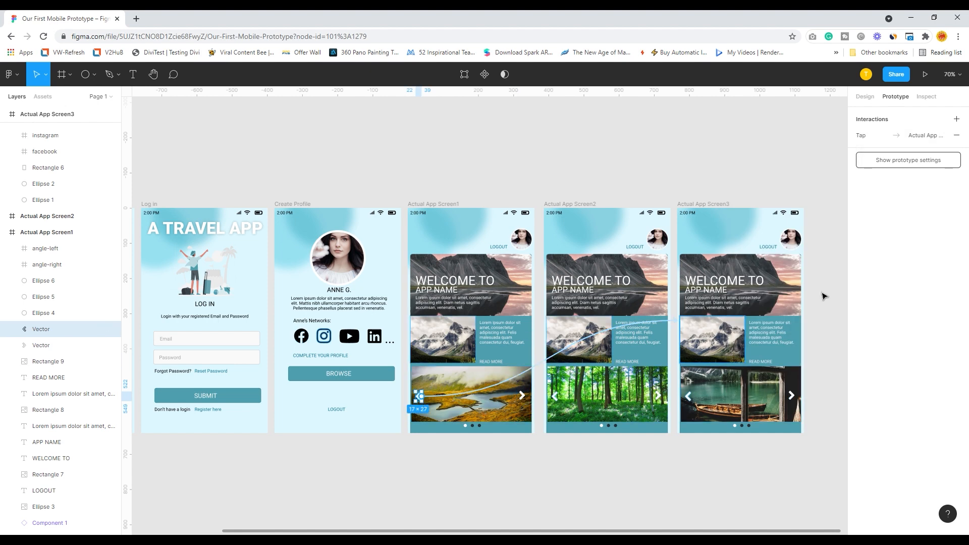
click(887, 136)
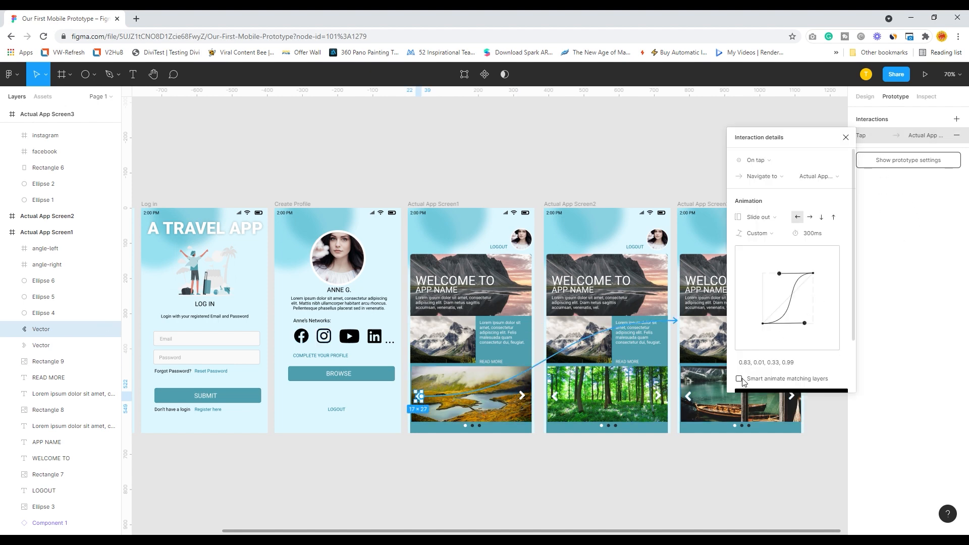
Step: Enable smart animation of matching layers for the left and right slider arrow interactions on Actual App Screen2
click(557, 398)
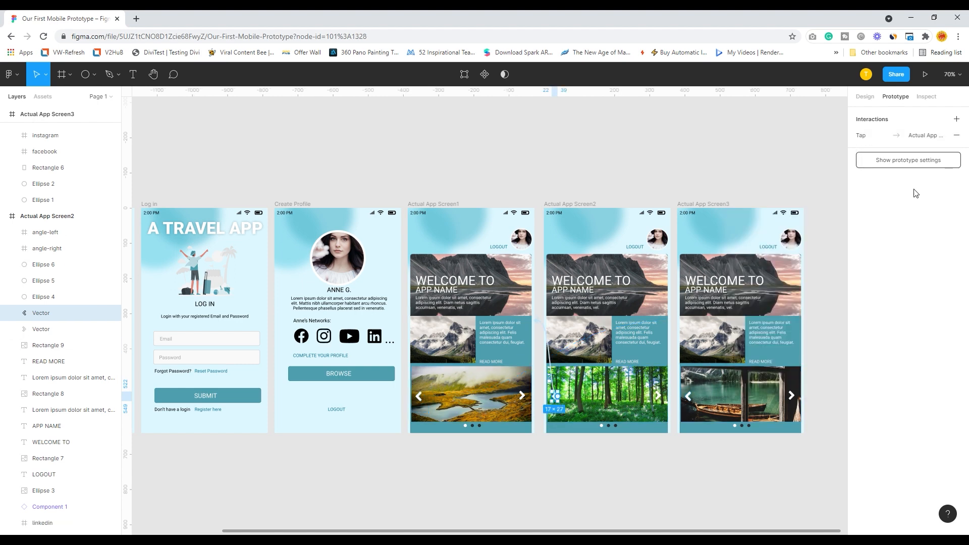
click(885, 141)
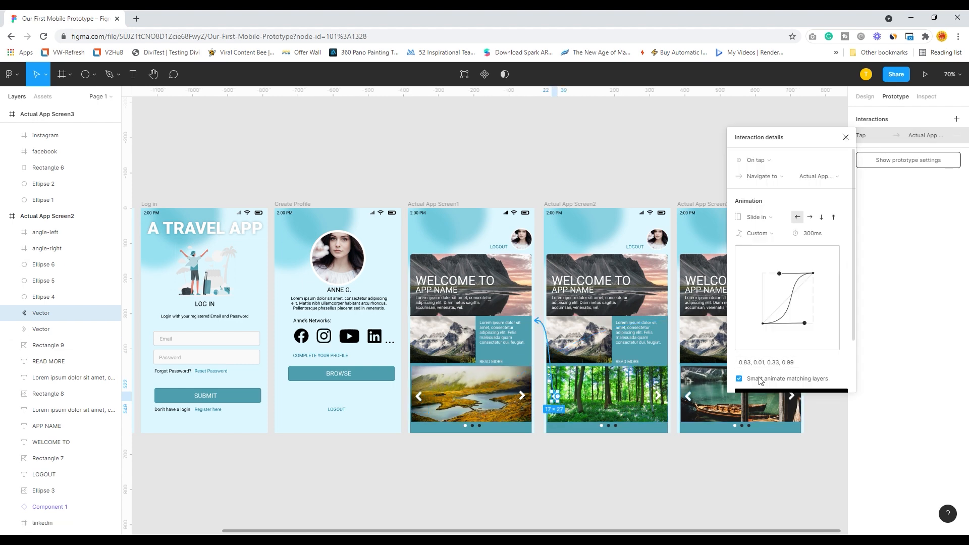
click(659, 396)
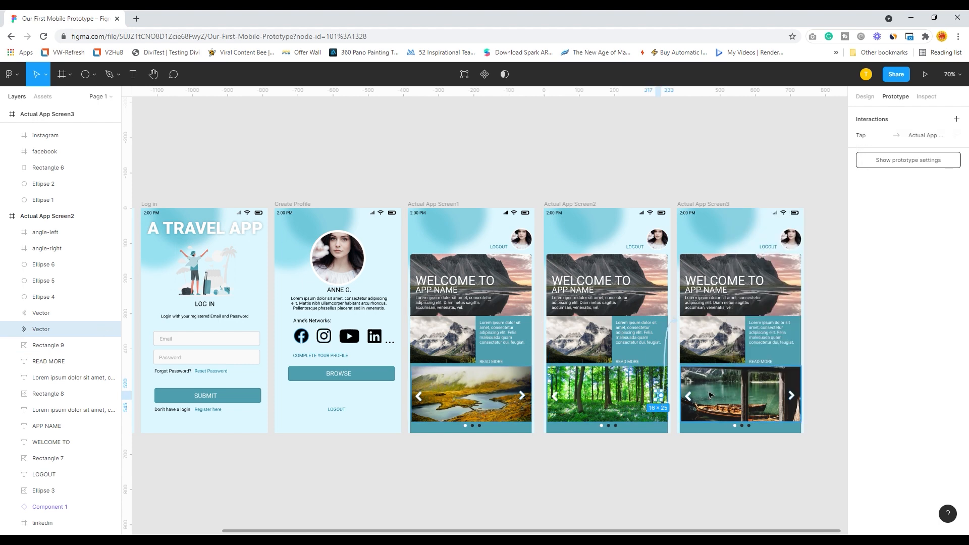
click(869, 138)
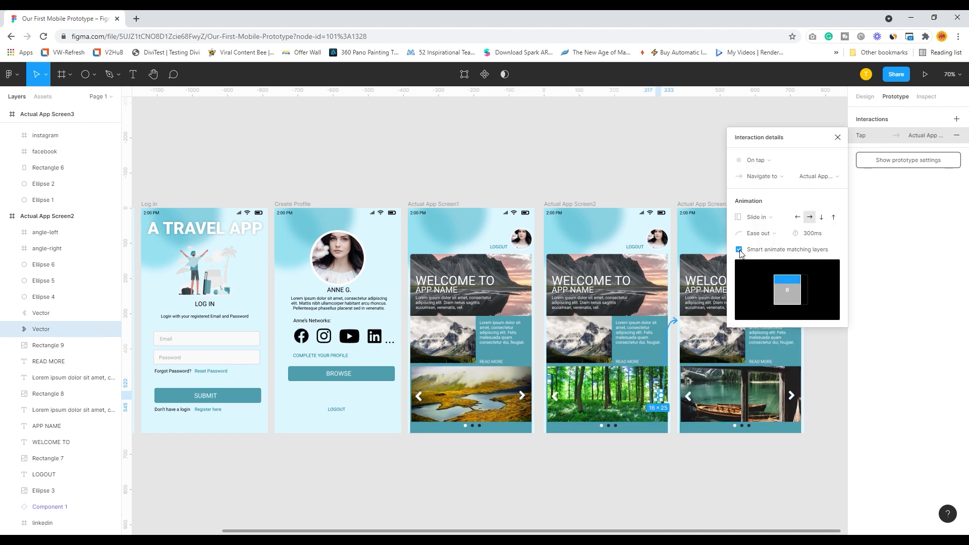
Step: Enable smart animation of matching layers for the left and right slider arrow interactions on Actual App Screen3
click(691, 398)
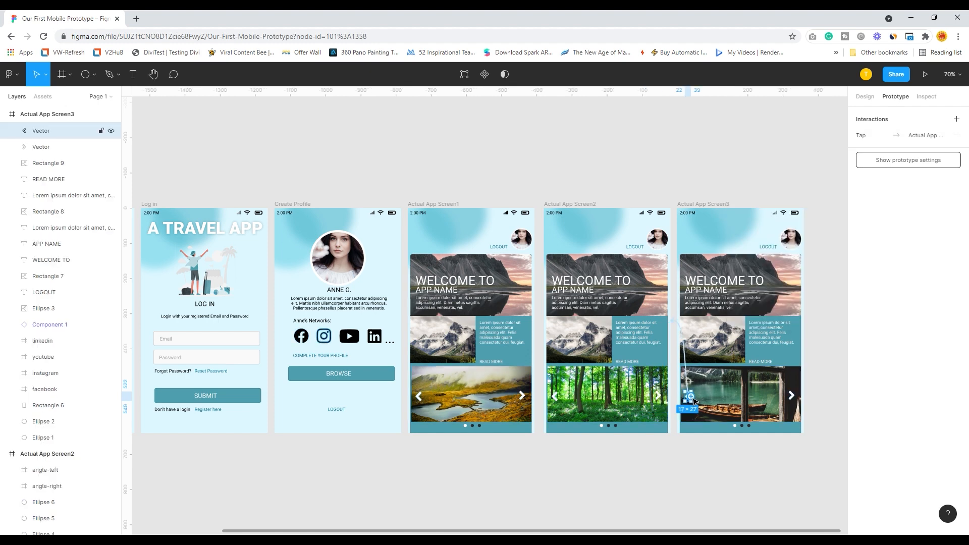
click(882, 141)
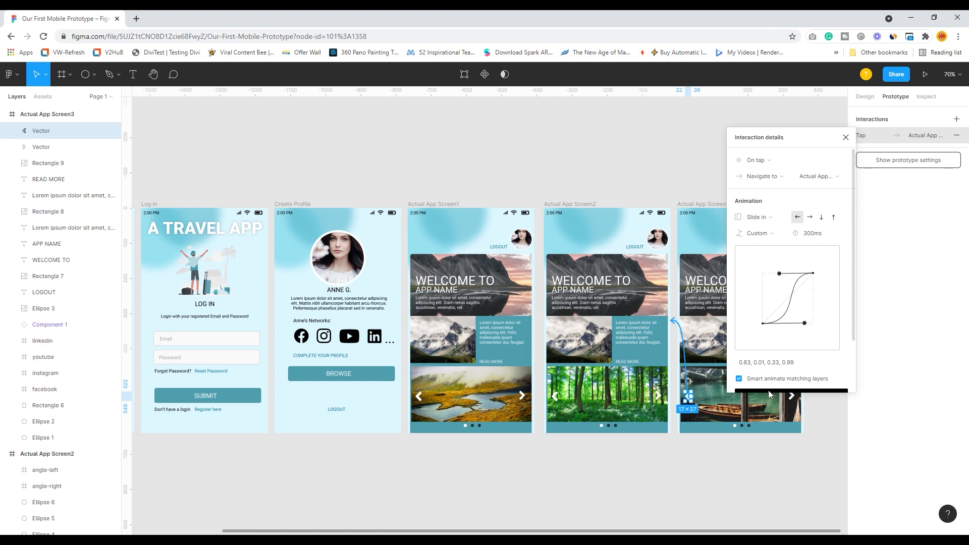
click(780, 405)
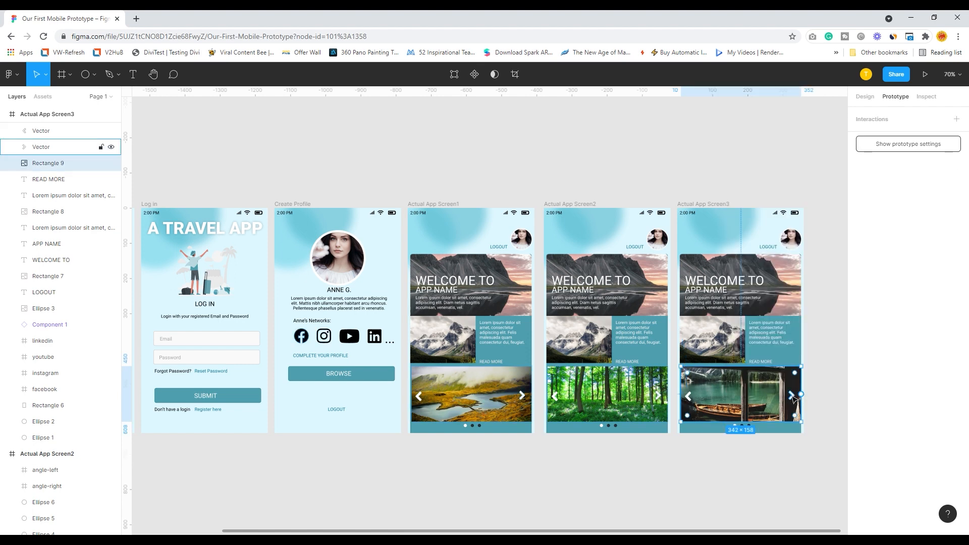
click(792, 396)
click(903, 135)
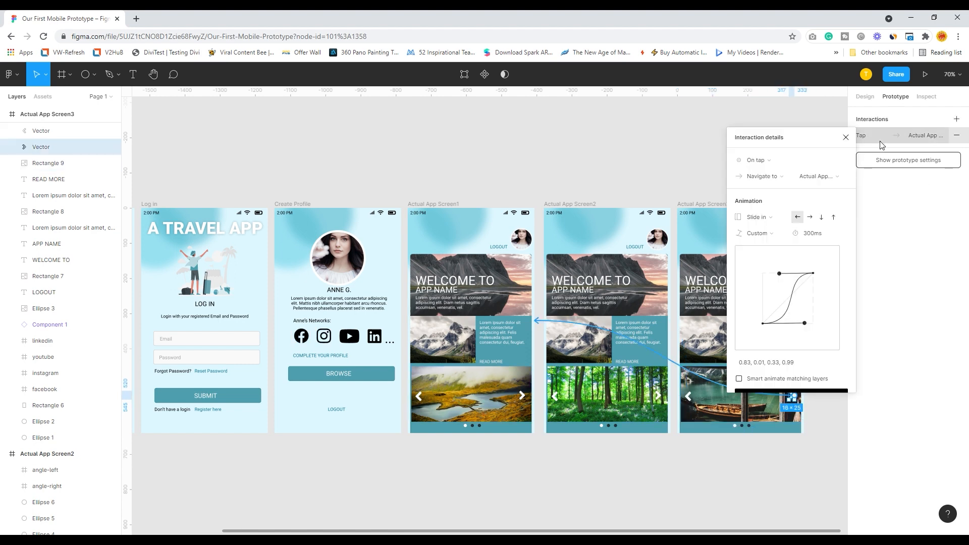
click(800, 489)
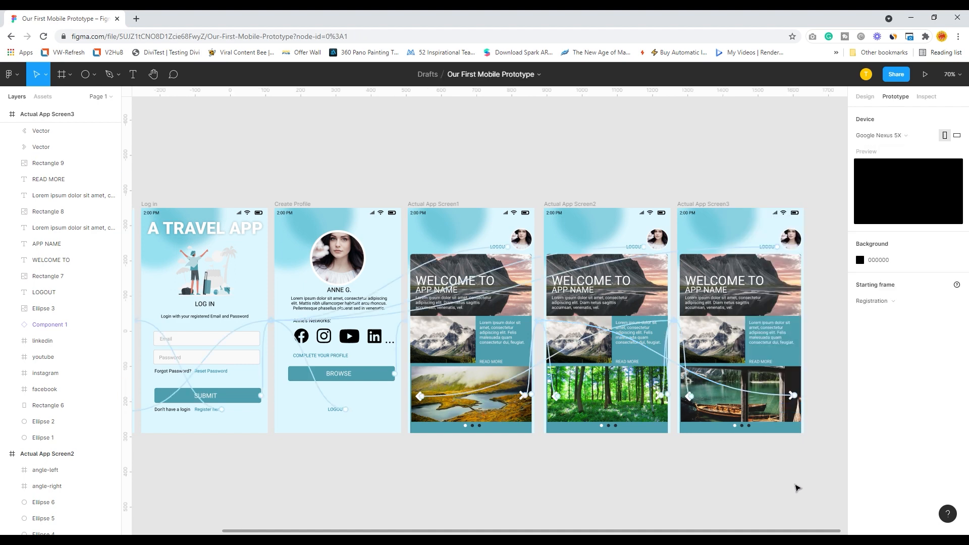
Step: Present the prototype and go through the login and profile screens to the first app screen
click(923, 78)
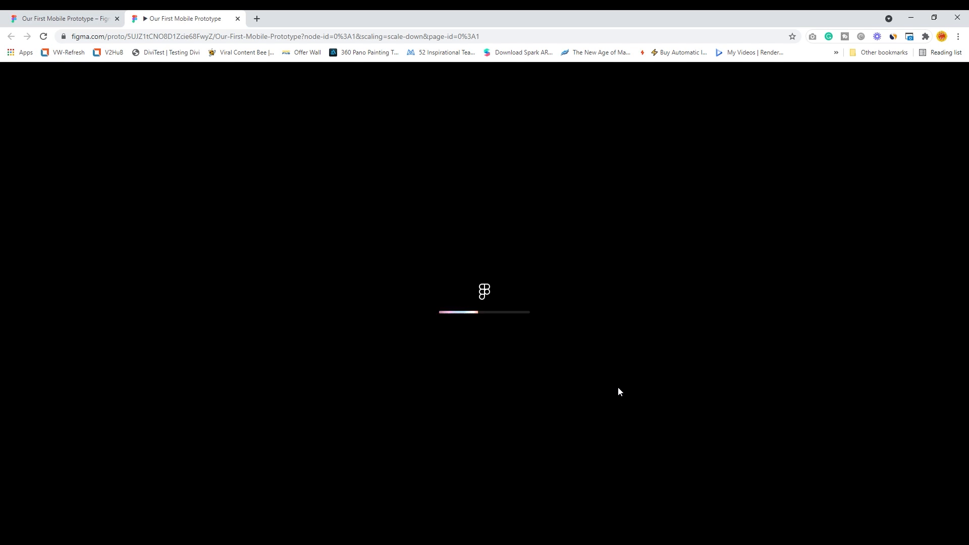
click(513, 443)
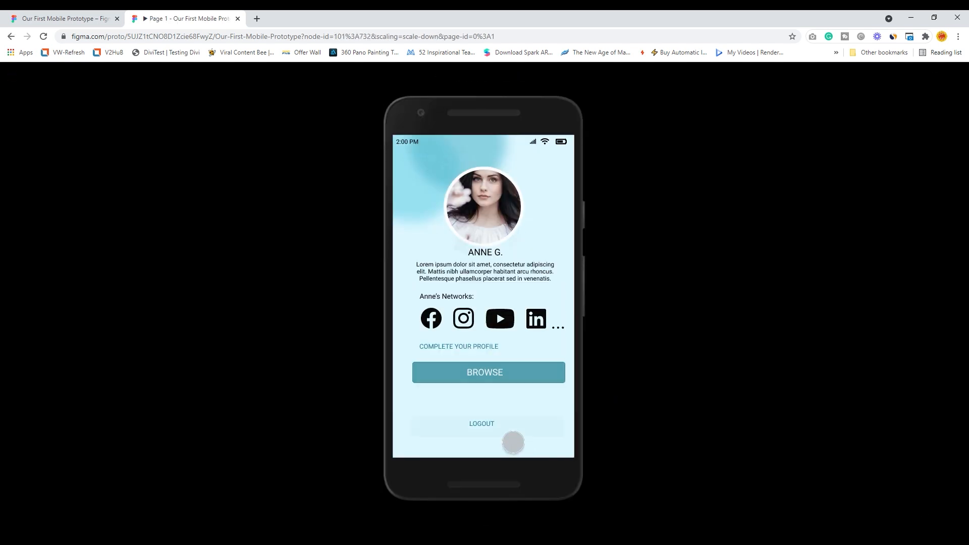
click(523, 382)
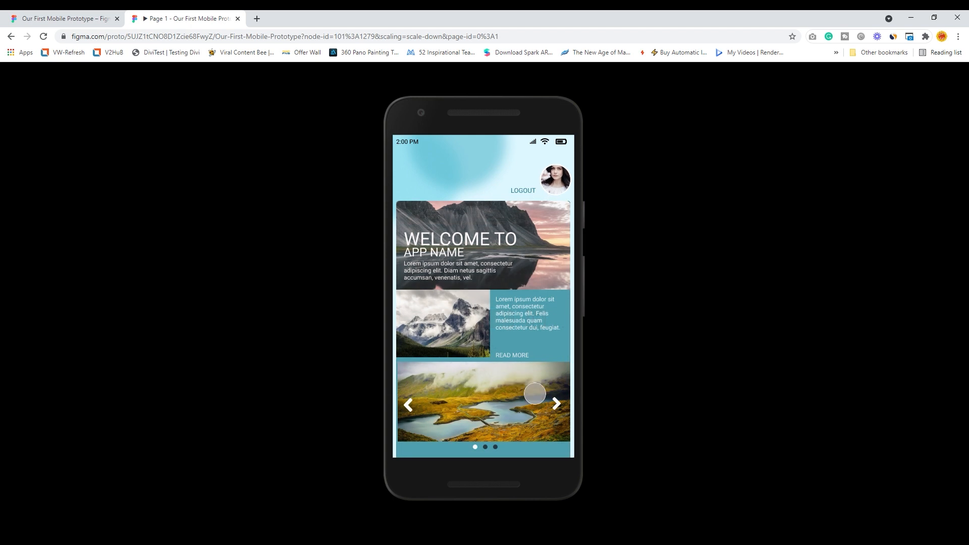
Step: Test the image slider's right and left arrows repeatedly in both directions, and close the prototype preview
click(571, 418)
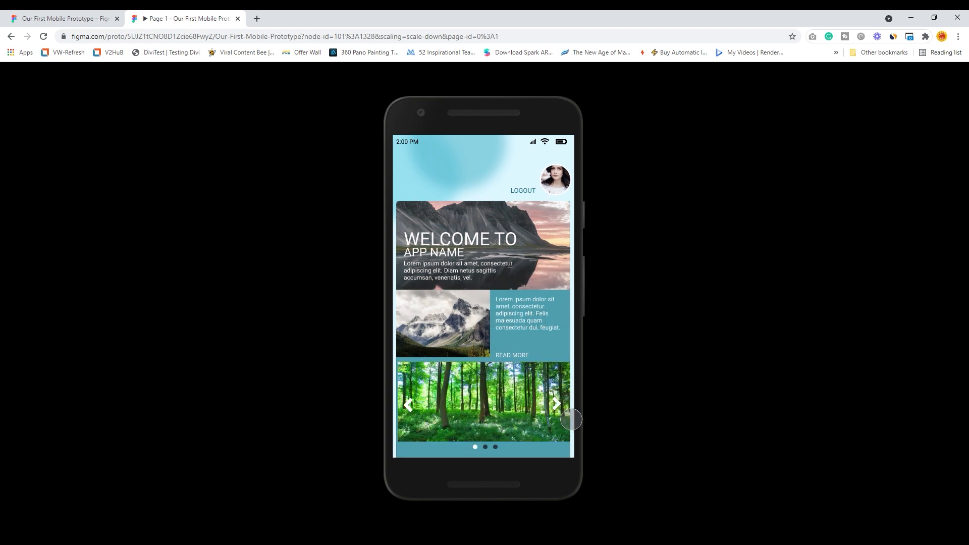
click(571, 419)
click(571, 419)
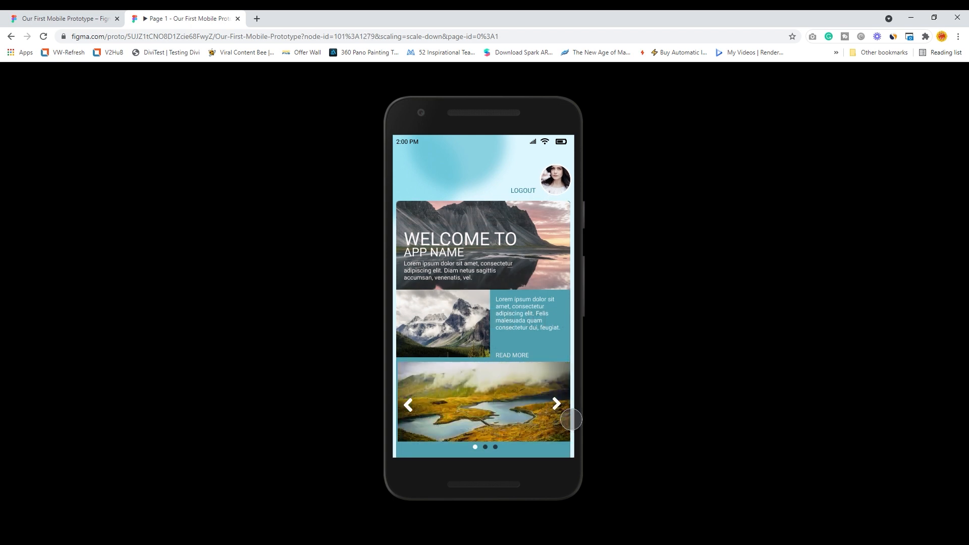
click(571, 419)
click(421, 422)
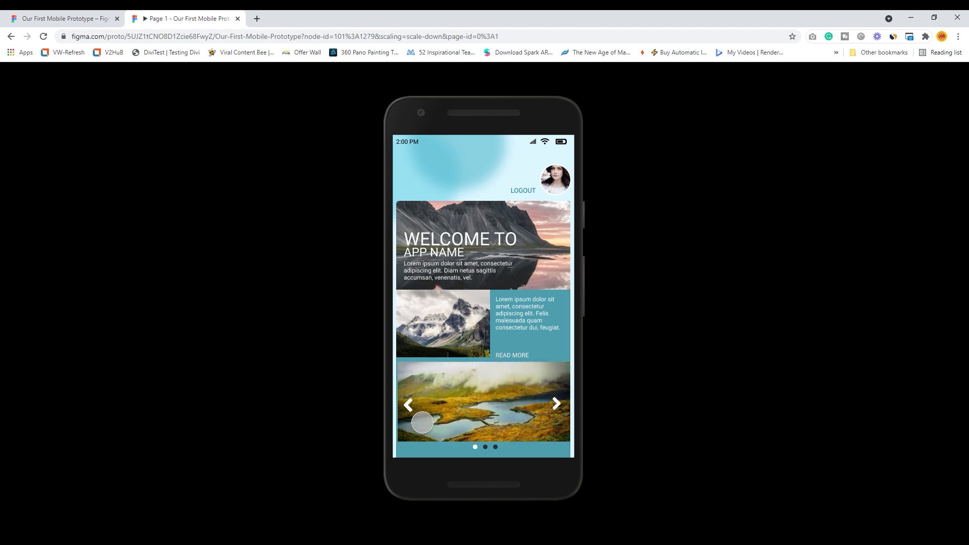
click(422, 422)
click(422, 422)
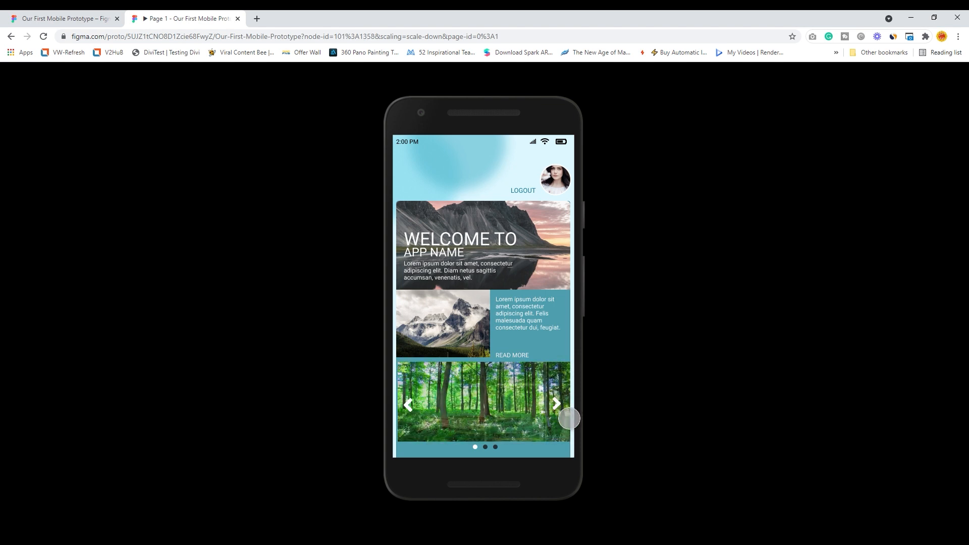
click(568, 416)
click(425, 419)
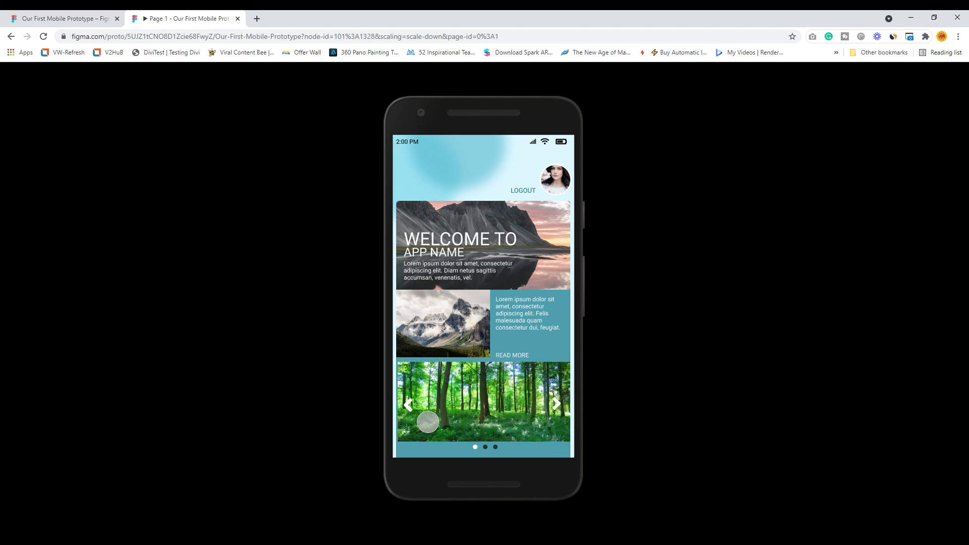
click(425, 420)
click(425, 421)
click(424, 421)
click(570, 417)
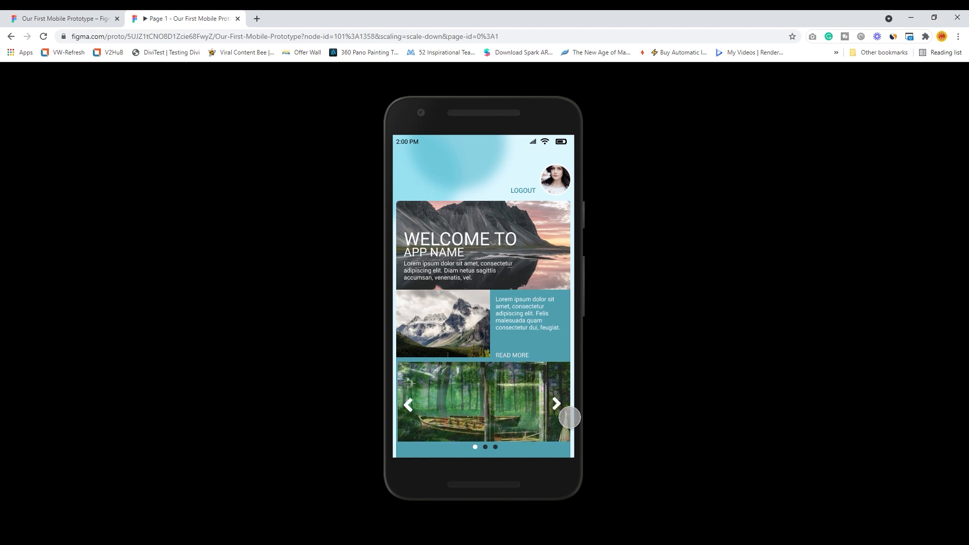
click(569, 417)
click(569, 417)
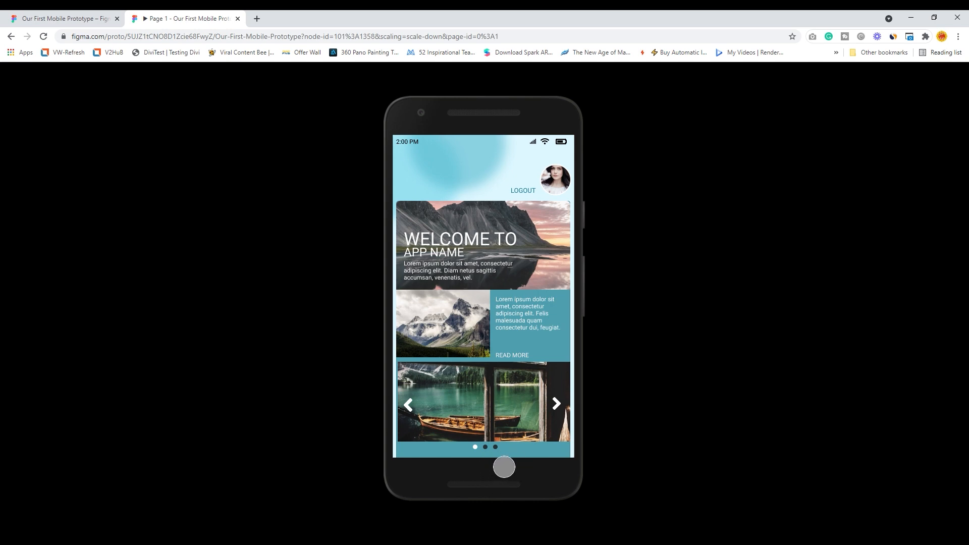
click(238, 19)
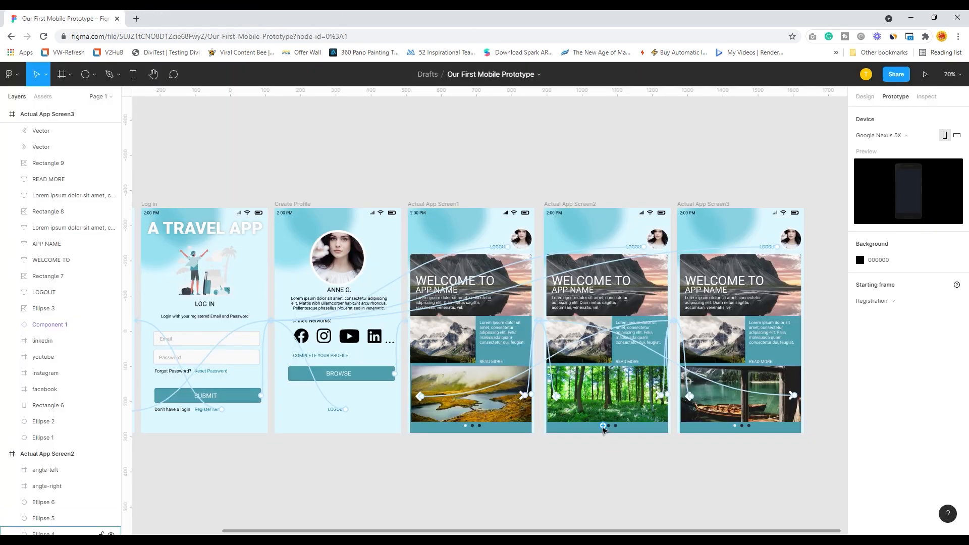
Step: Change the fill of the first slider dot on Actual App Screen2 to the dark colour of the other dots
click(604, 427)
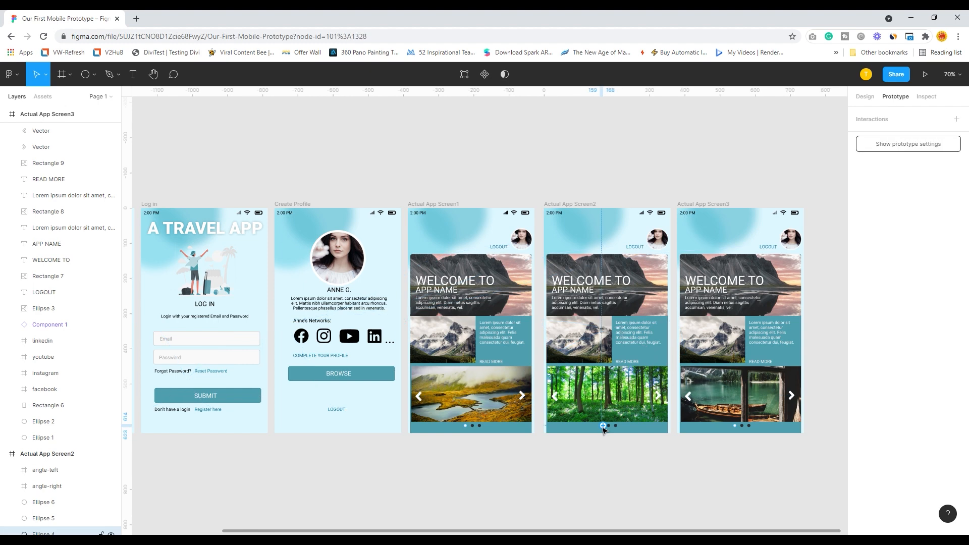
click(864, 97)
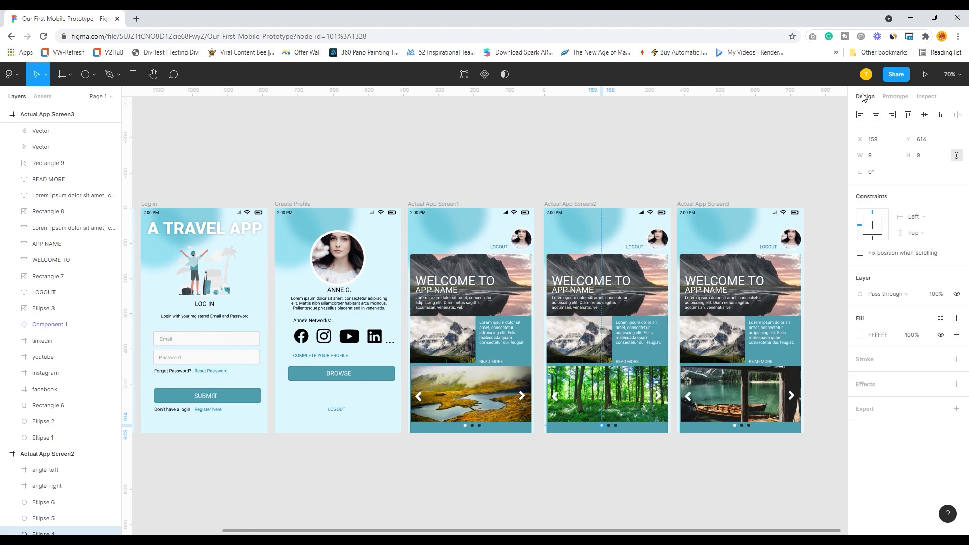
click(861, 335)
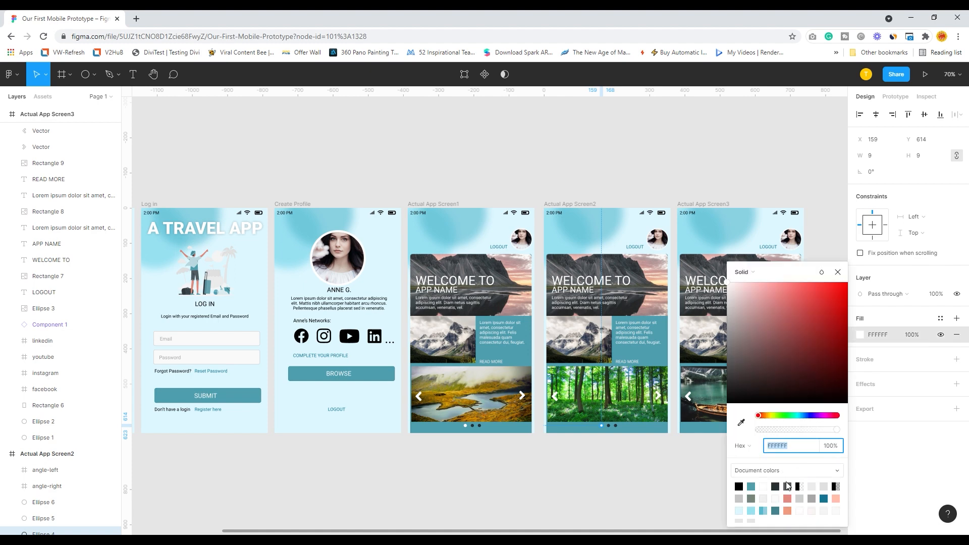
click(777, 500)
click(645, 487)
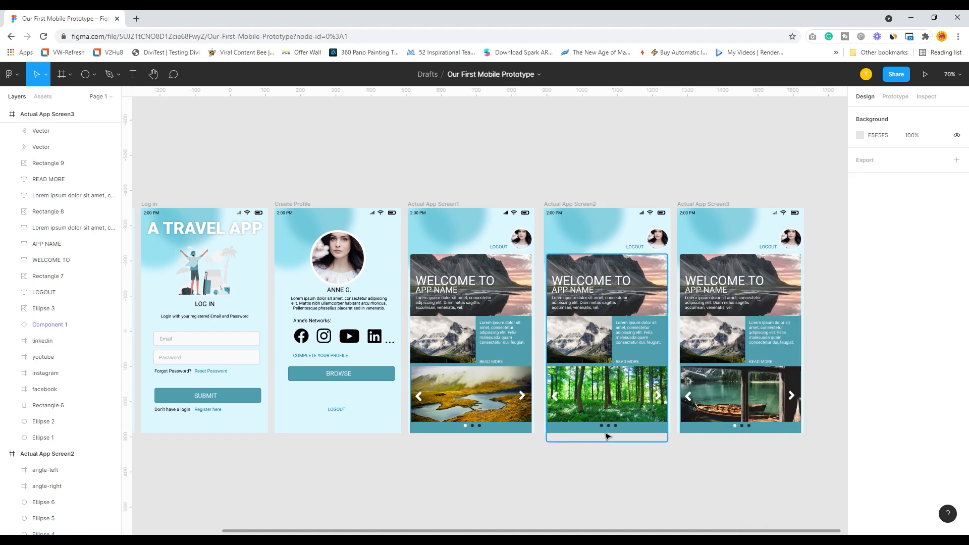
Step: Change the fill of the middle slider dot on Actual App Screen2 to white FFFFFF
click(614, 427)
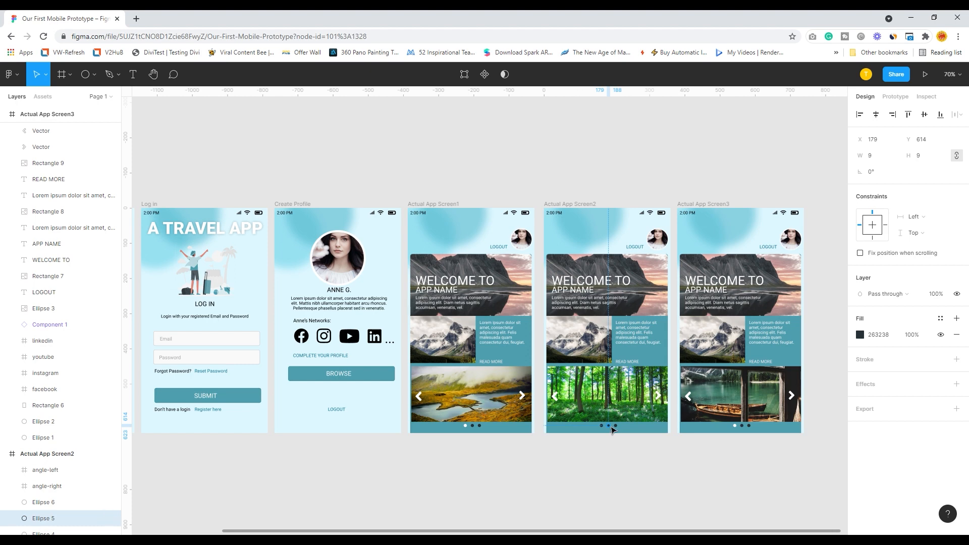
scroll(605, 482, up, 1)
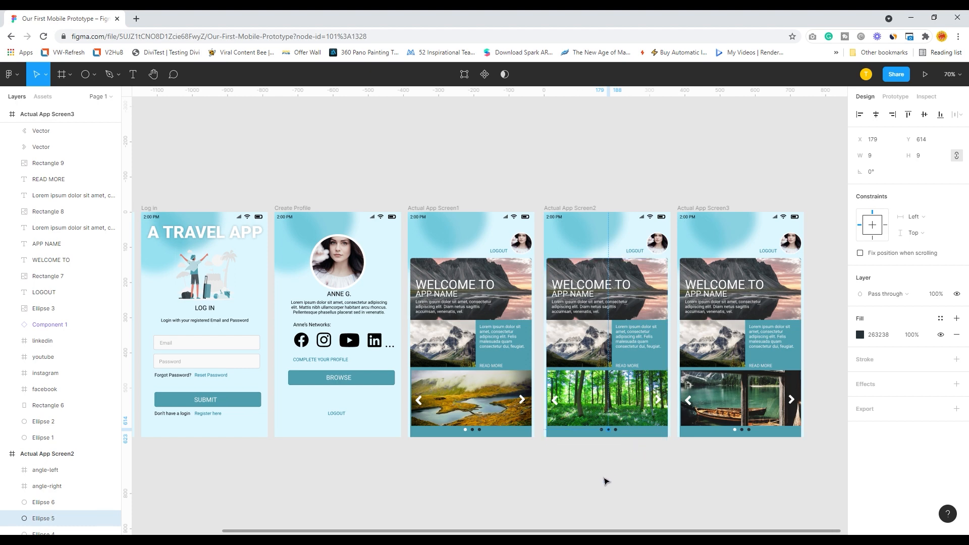
scroll(605, 481, up, 5)
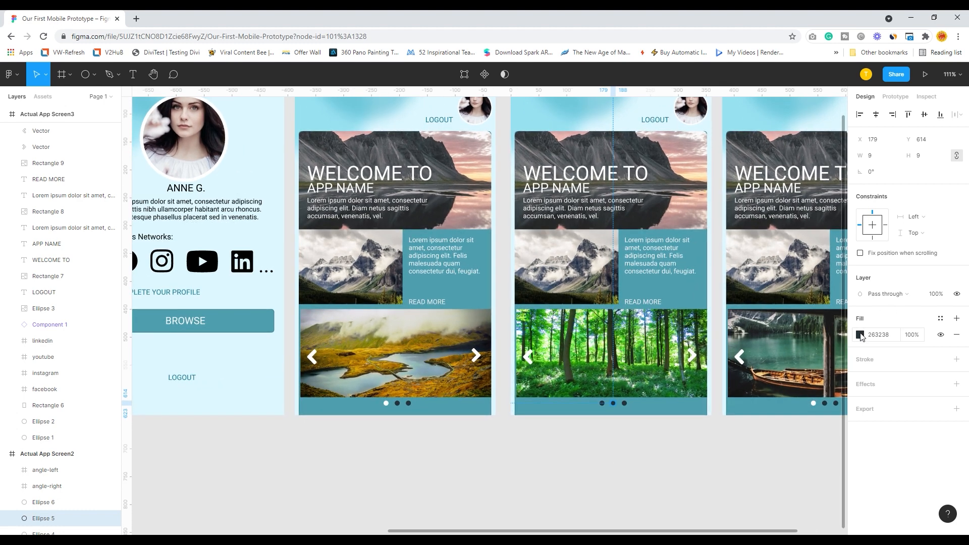
click(860, 335)
click(764, 498)
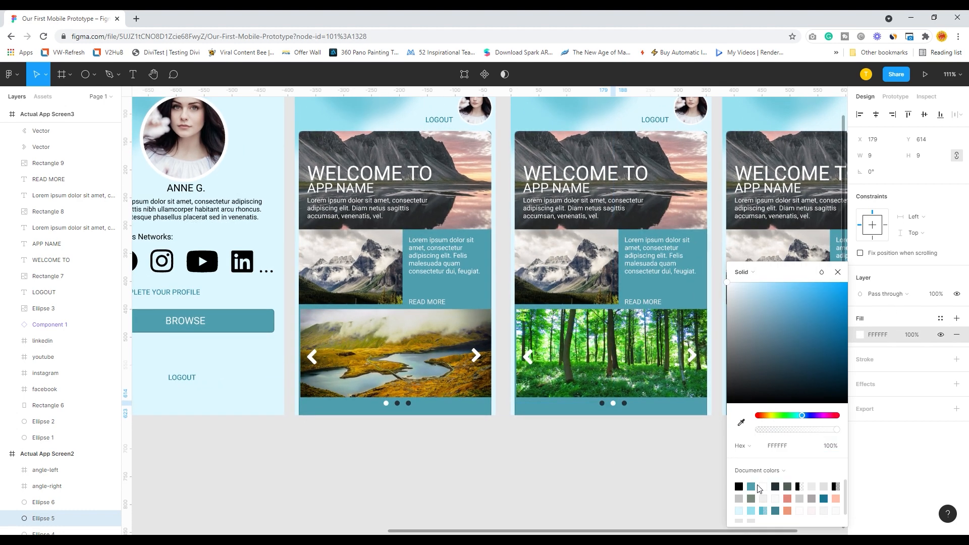
click(686, 481)
Step: Change the fill of the middle slider dot on Actual App Screen3 to white FFFFFF
scroll(781, 407, right, 4)
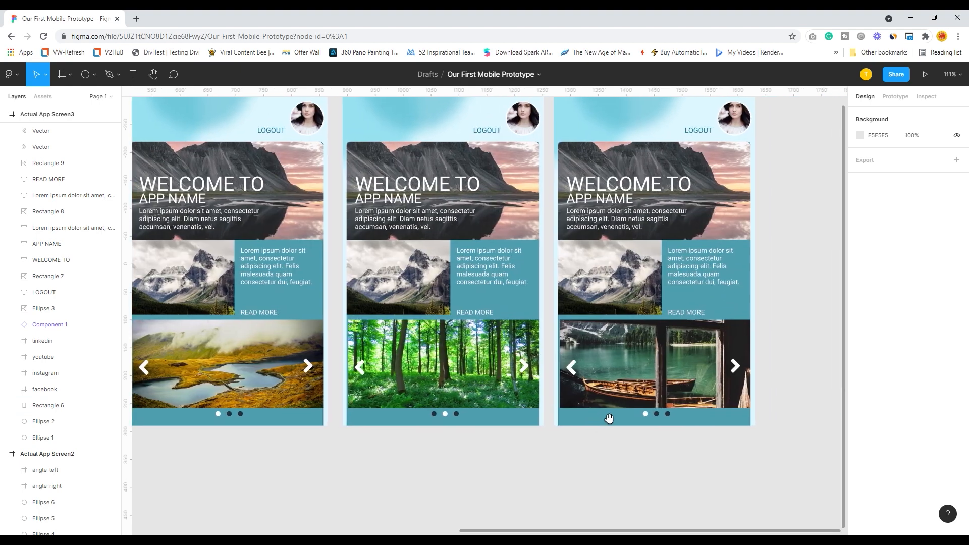
click(639, 419)
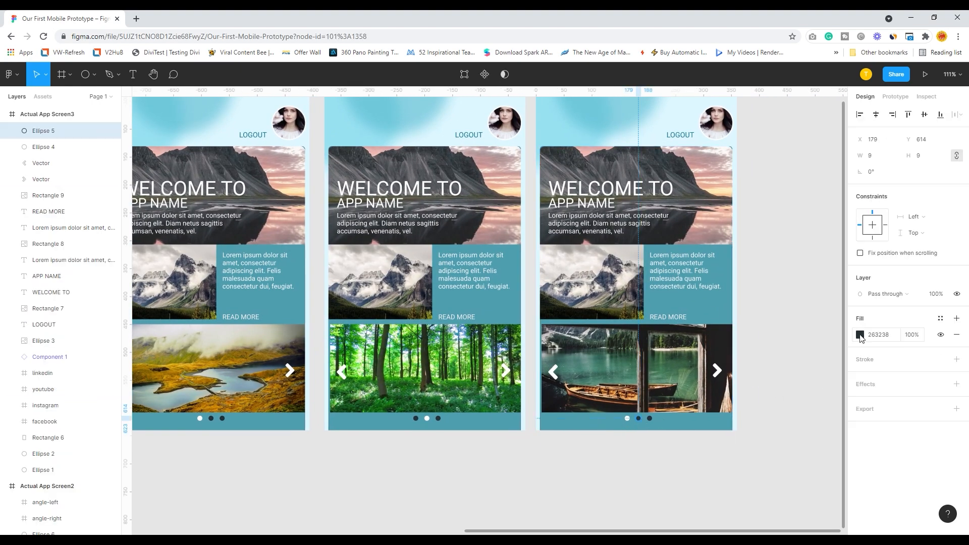
click(861, 334)
click(763, 486)
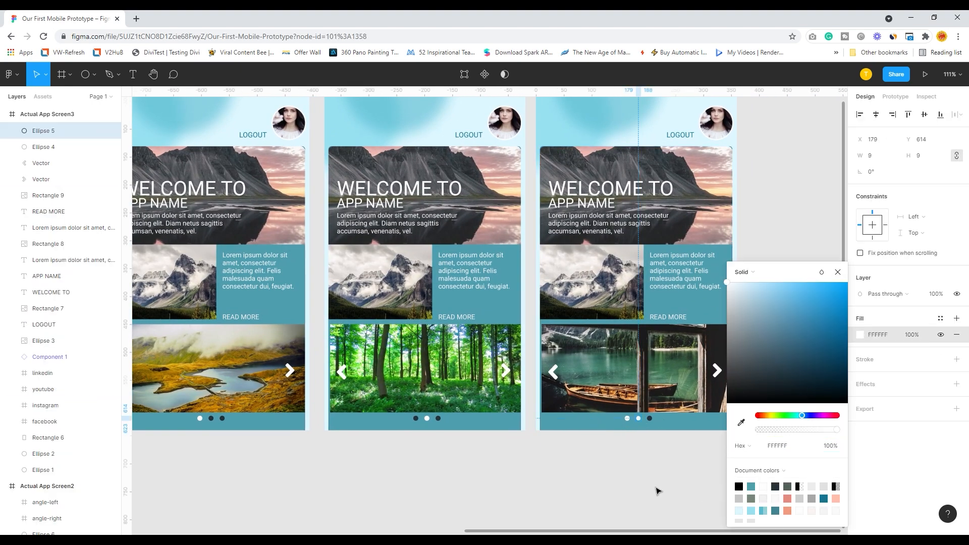
click(656, 486)
Step: Set the fill of the first slider dot on Actual App Screen3 to dark 263238
click(629, 422)
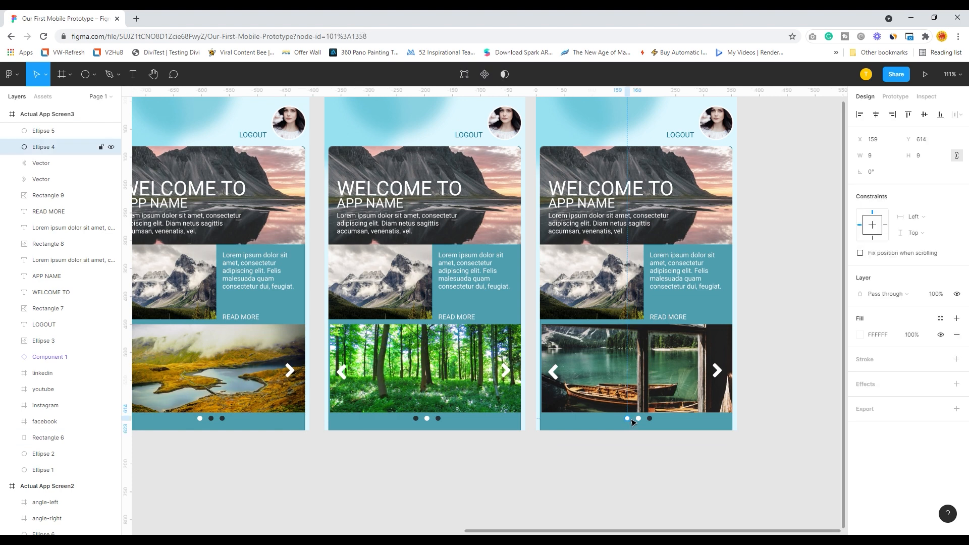
click(878, 334)
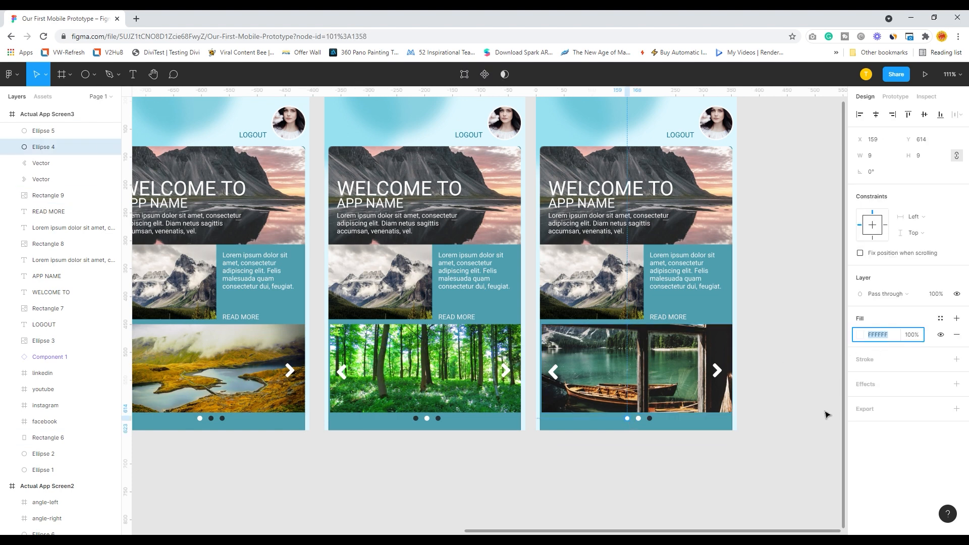
click(860, 335)
click(775, 486)
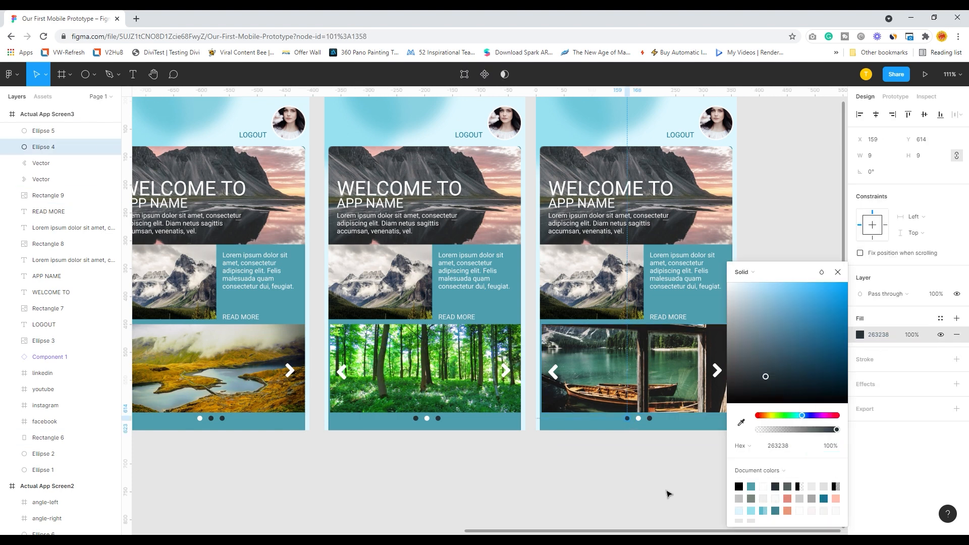
click(667, 494)
Step: Set the fill of the middle slider dot on Actual App Screen3 back to the dark document colour
click(638, 419)
click(880, 336)
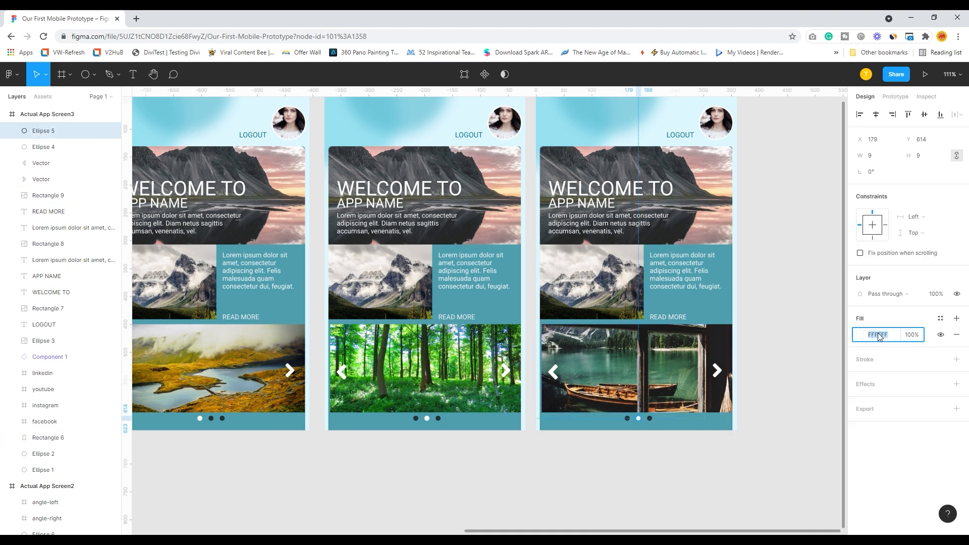
click(860, 336)
click(776, 486)
click(695, 474)
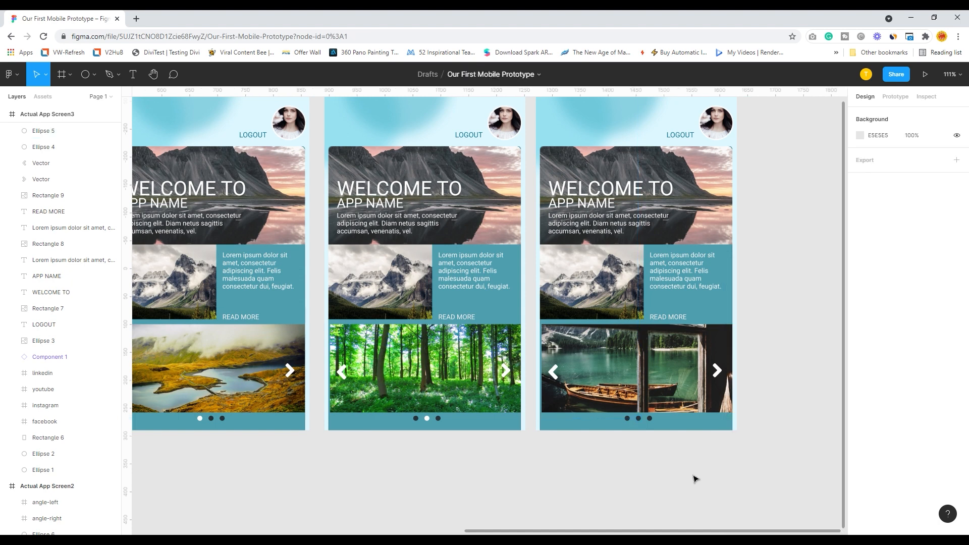
Step: Change the fill of the third slider dot on Actual App Screen3 to white
click(650, 418)
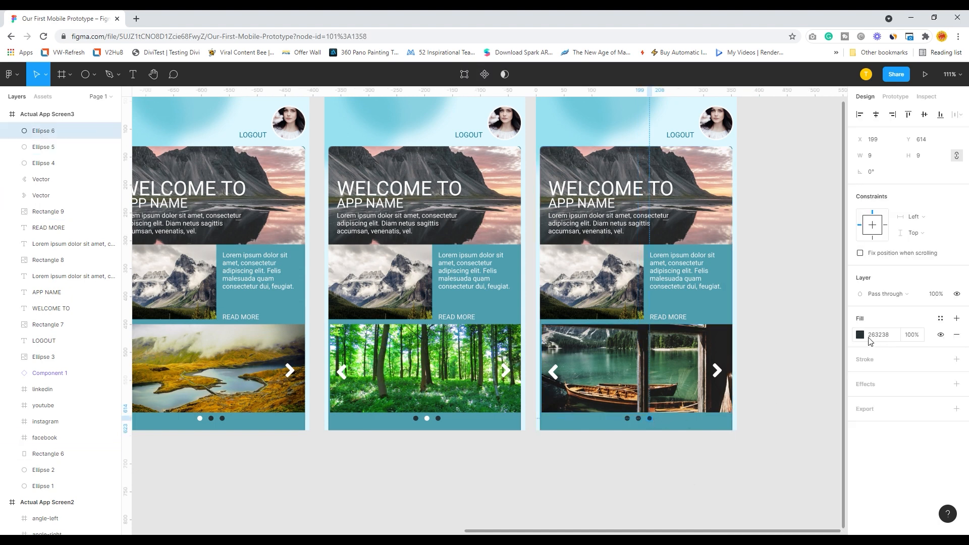
click(860, 335)
click(764, 486)
click(673, 487)
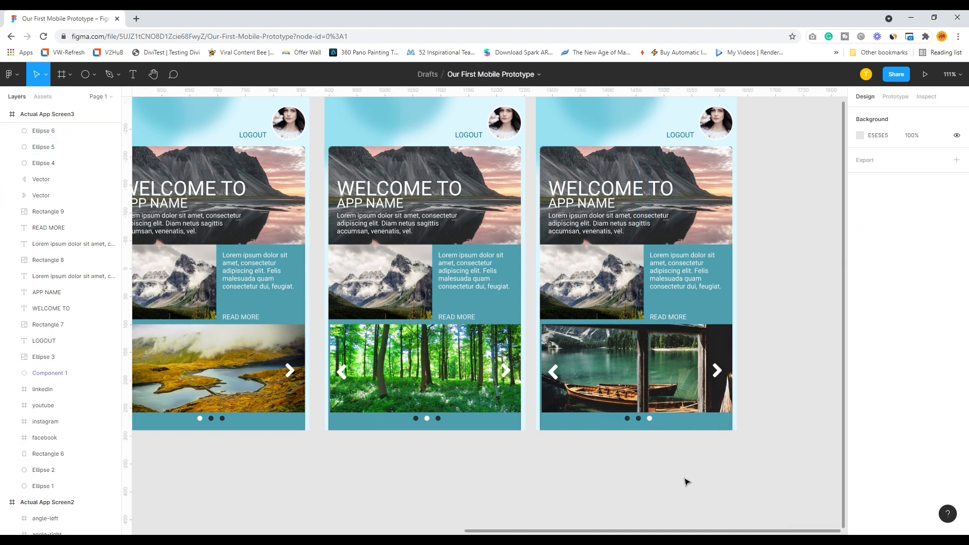
scroll(789, 360, up, 2)
scroll(795, 357, up, 1)
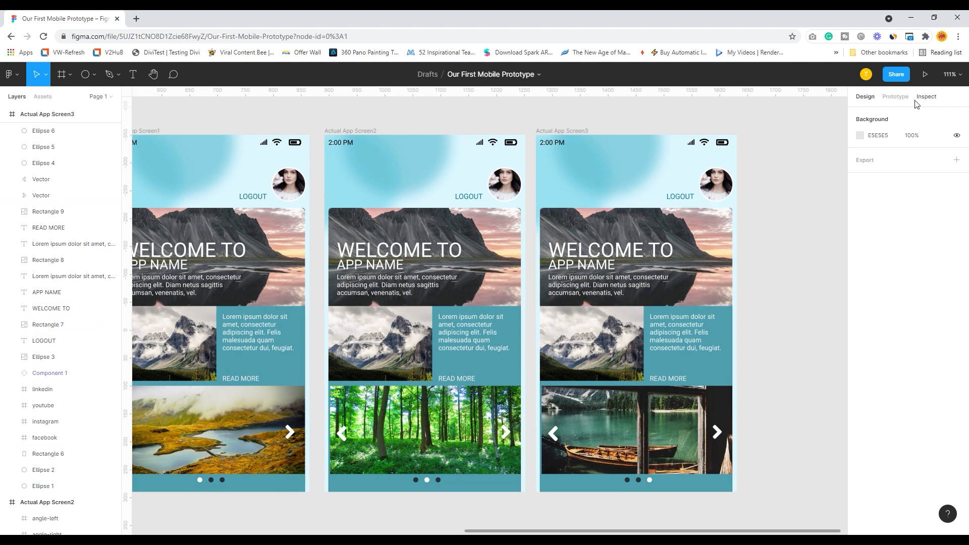
Step: Preview the prototype from the profile screen via BROWSE and test the image slider forward through a full loop and back once
click(925, 75)
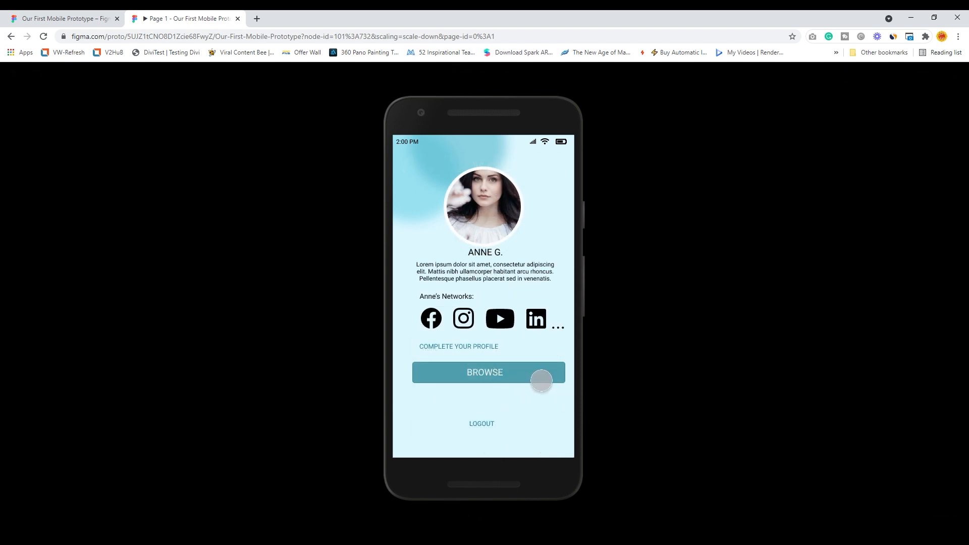
click(533, 383)
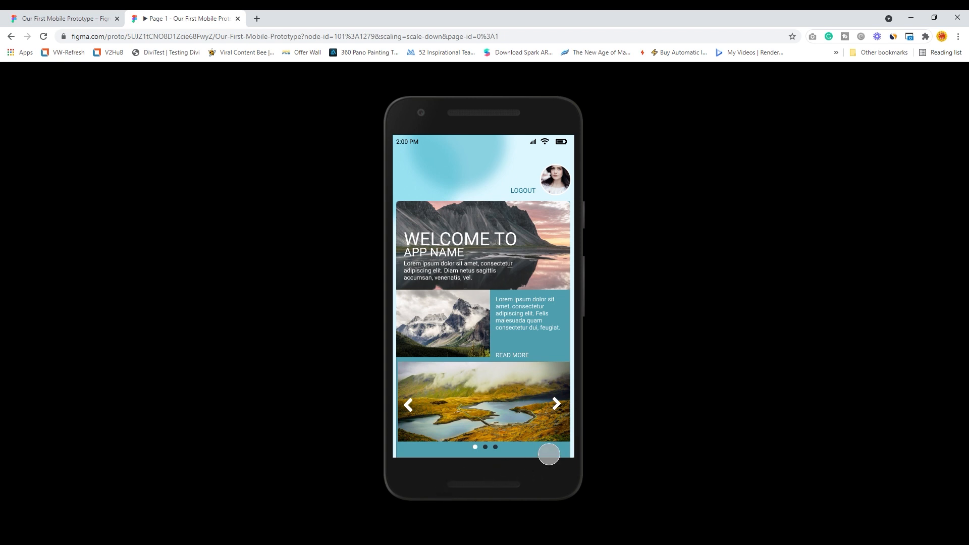
click(571, 419)
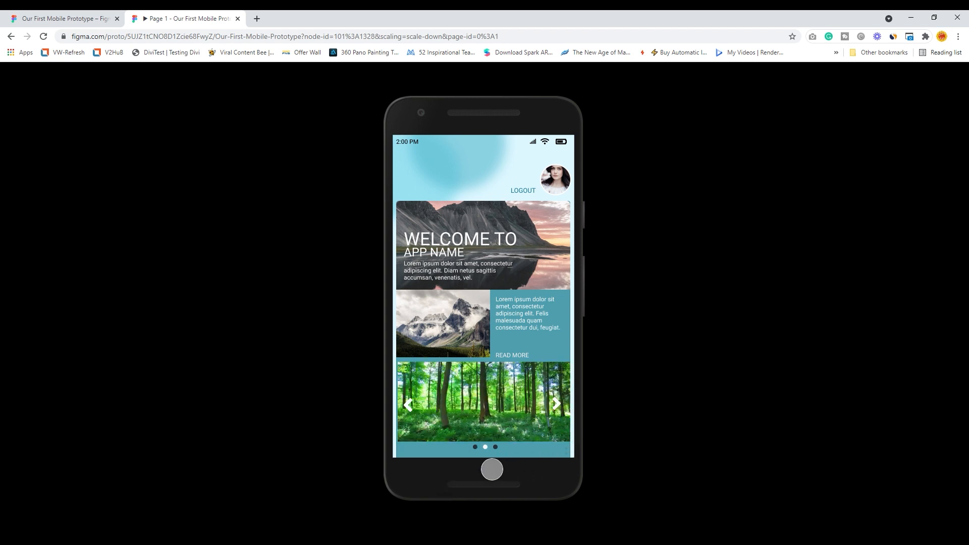
click(571, 418)
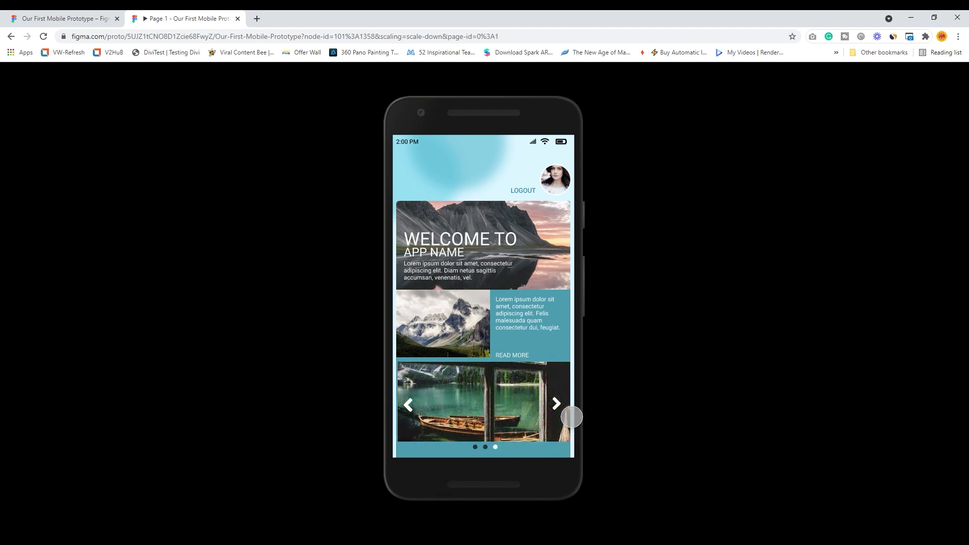
click(570, 418)
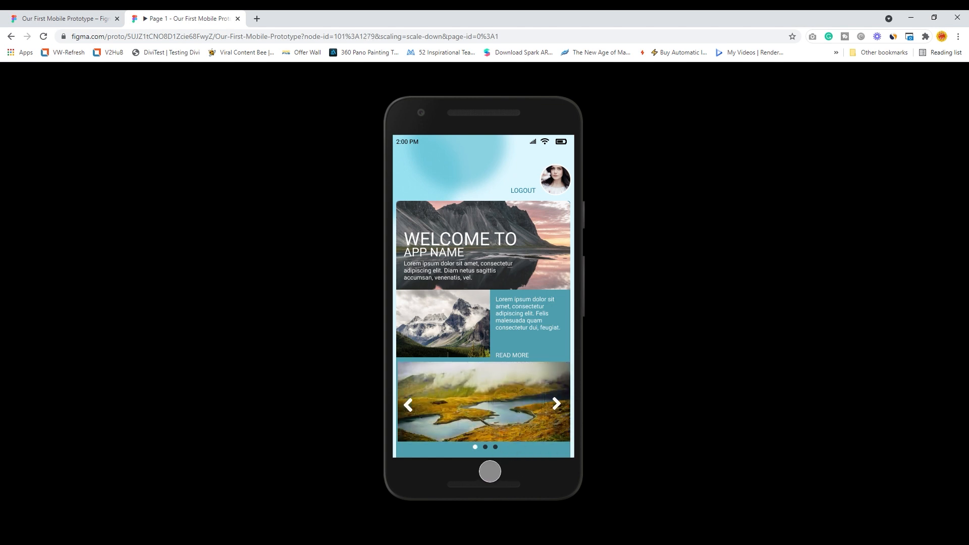
click(424, 419)
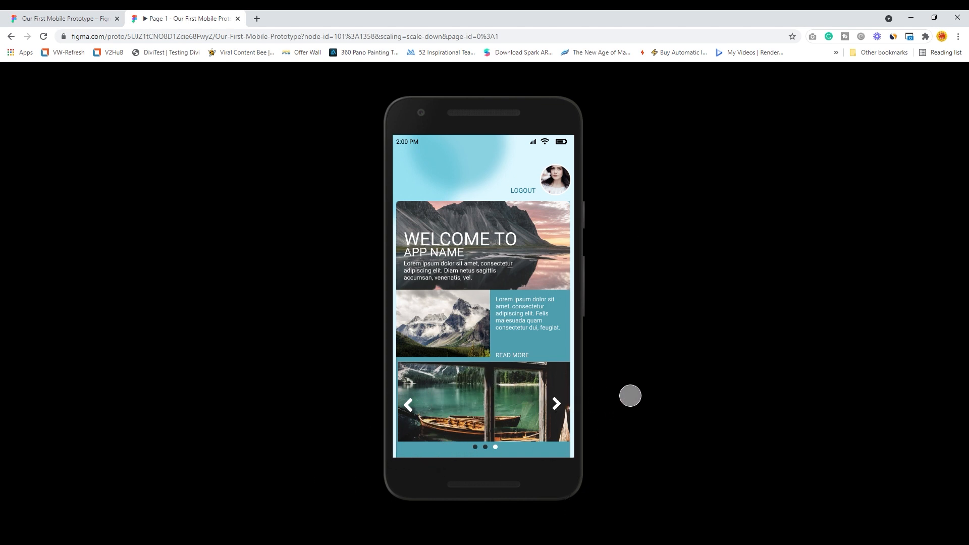
click(238, 18)
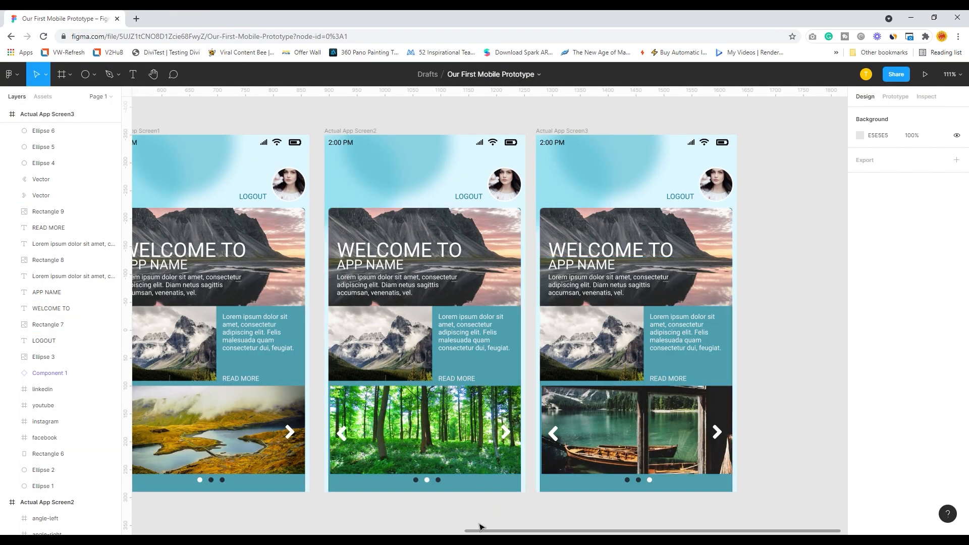
drag(476, 533, 317, 532)
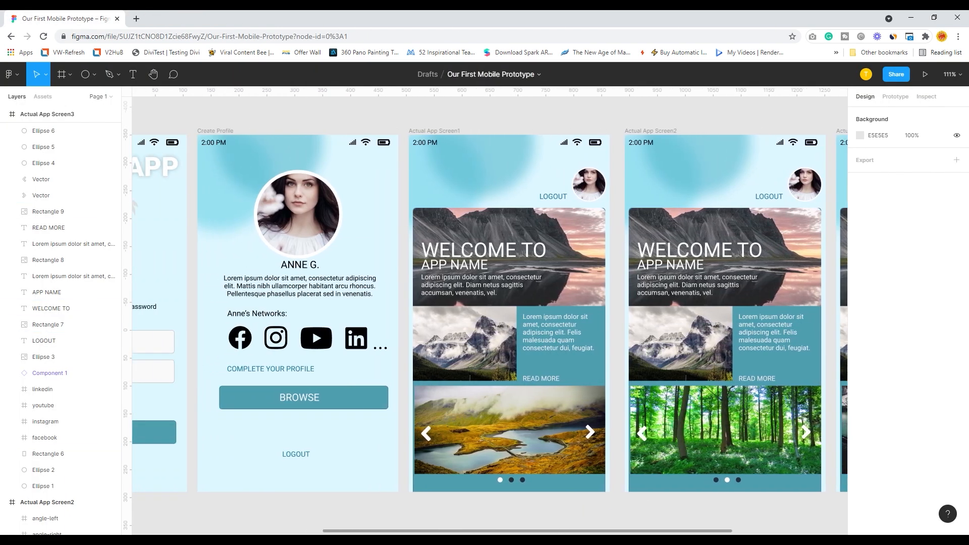
scroll(550, 257, down, 3)
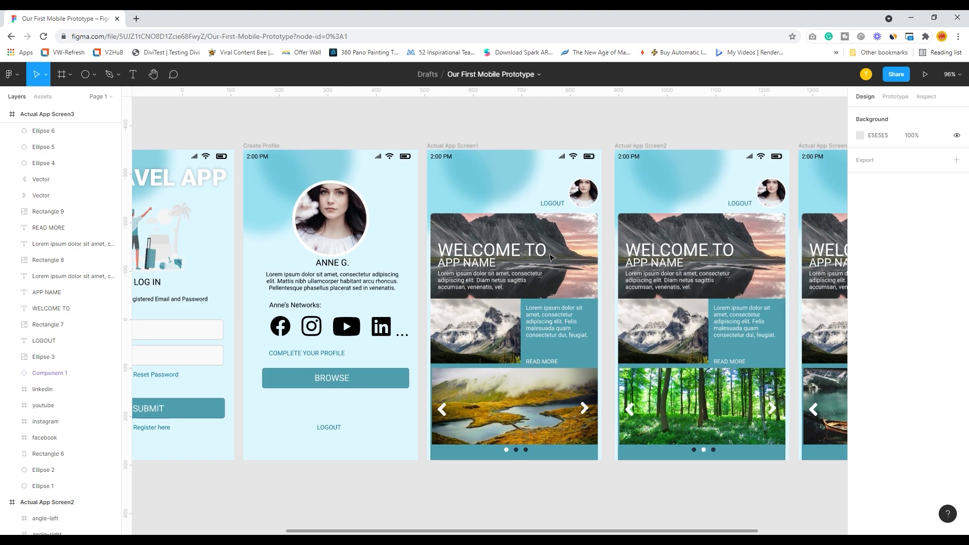